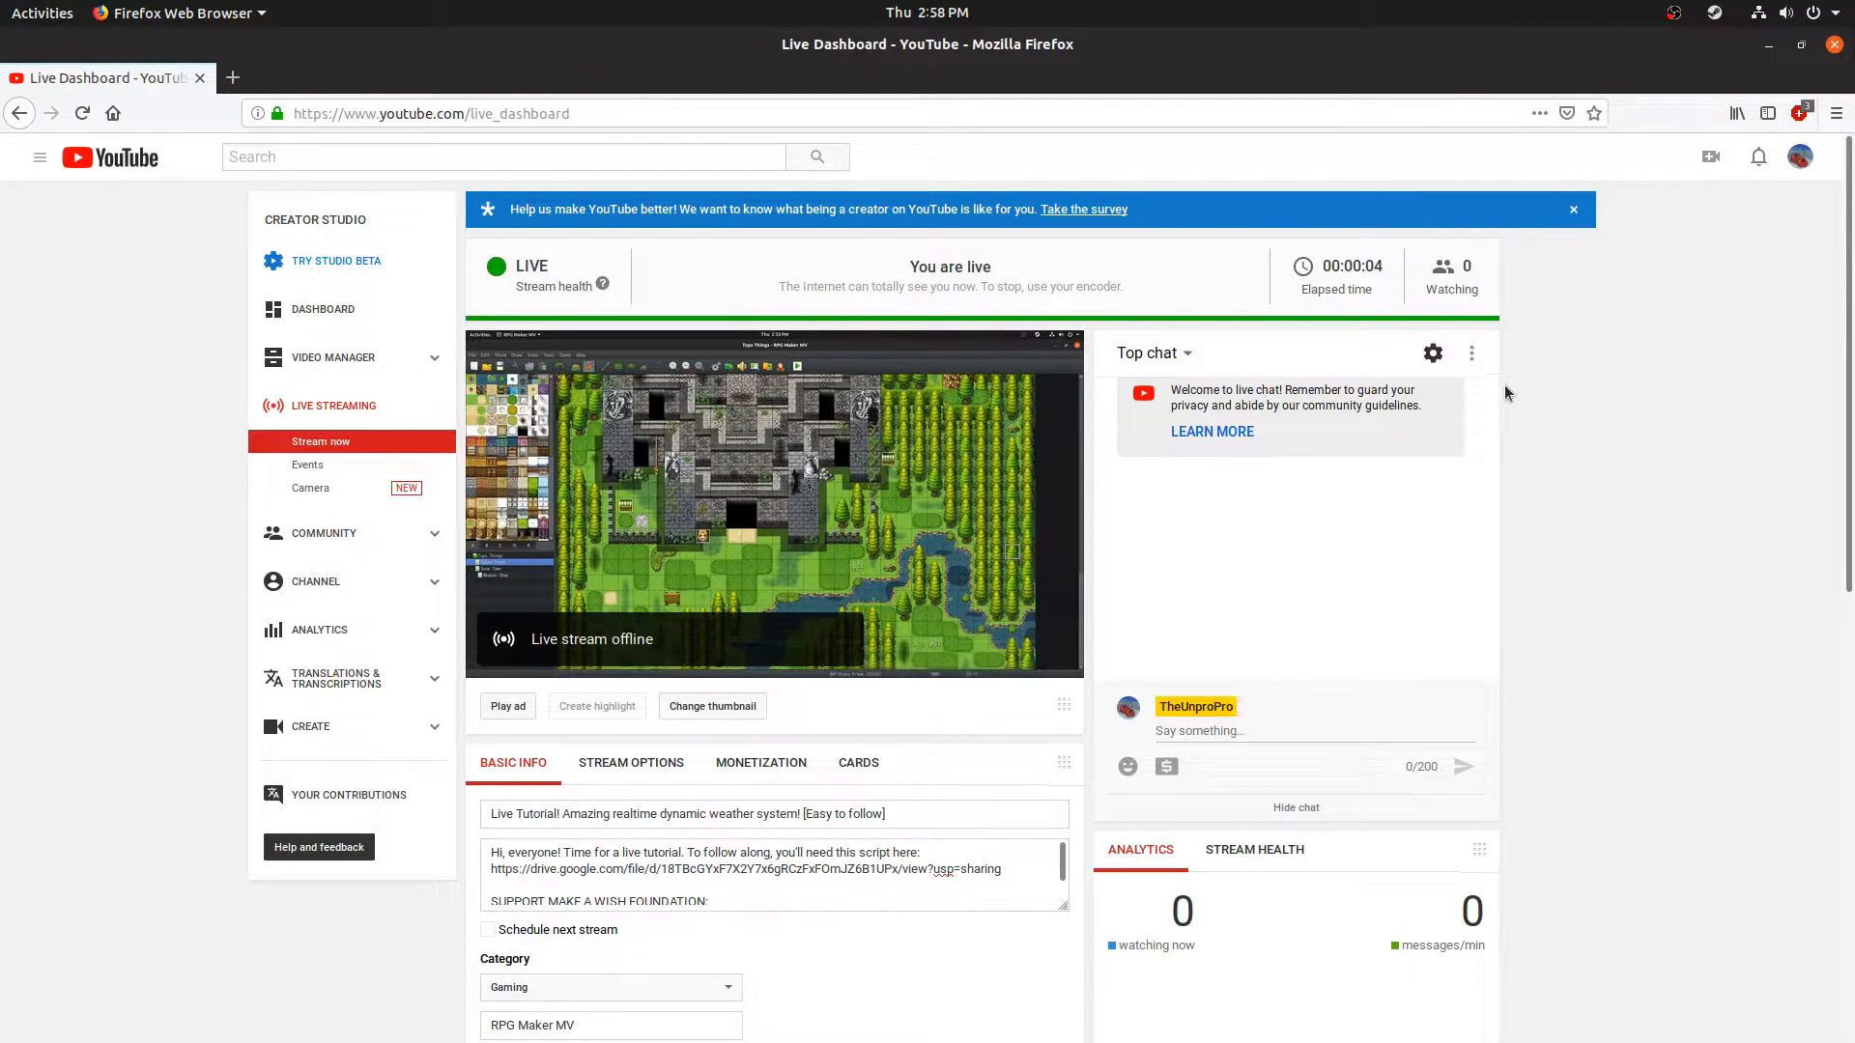
Step: Share the live stream link with followers in a tweet on Twitter
scroll(1639, 975, "down", 5)
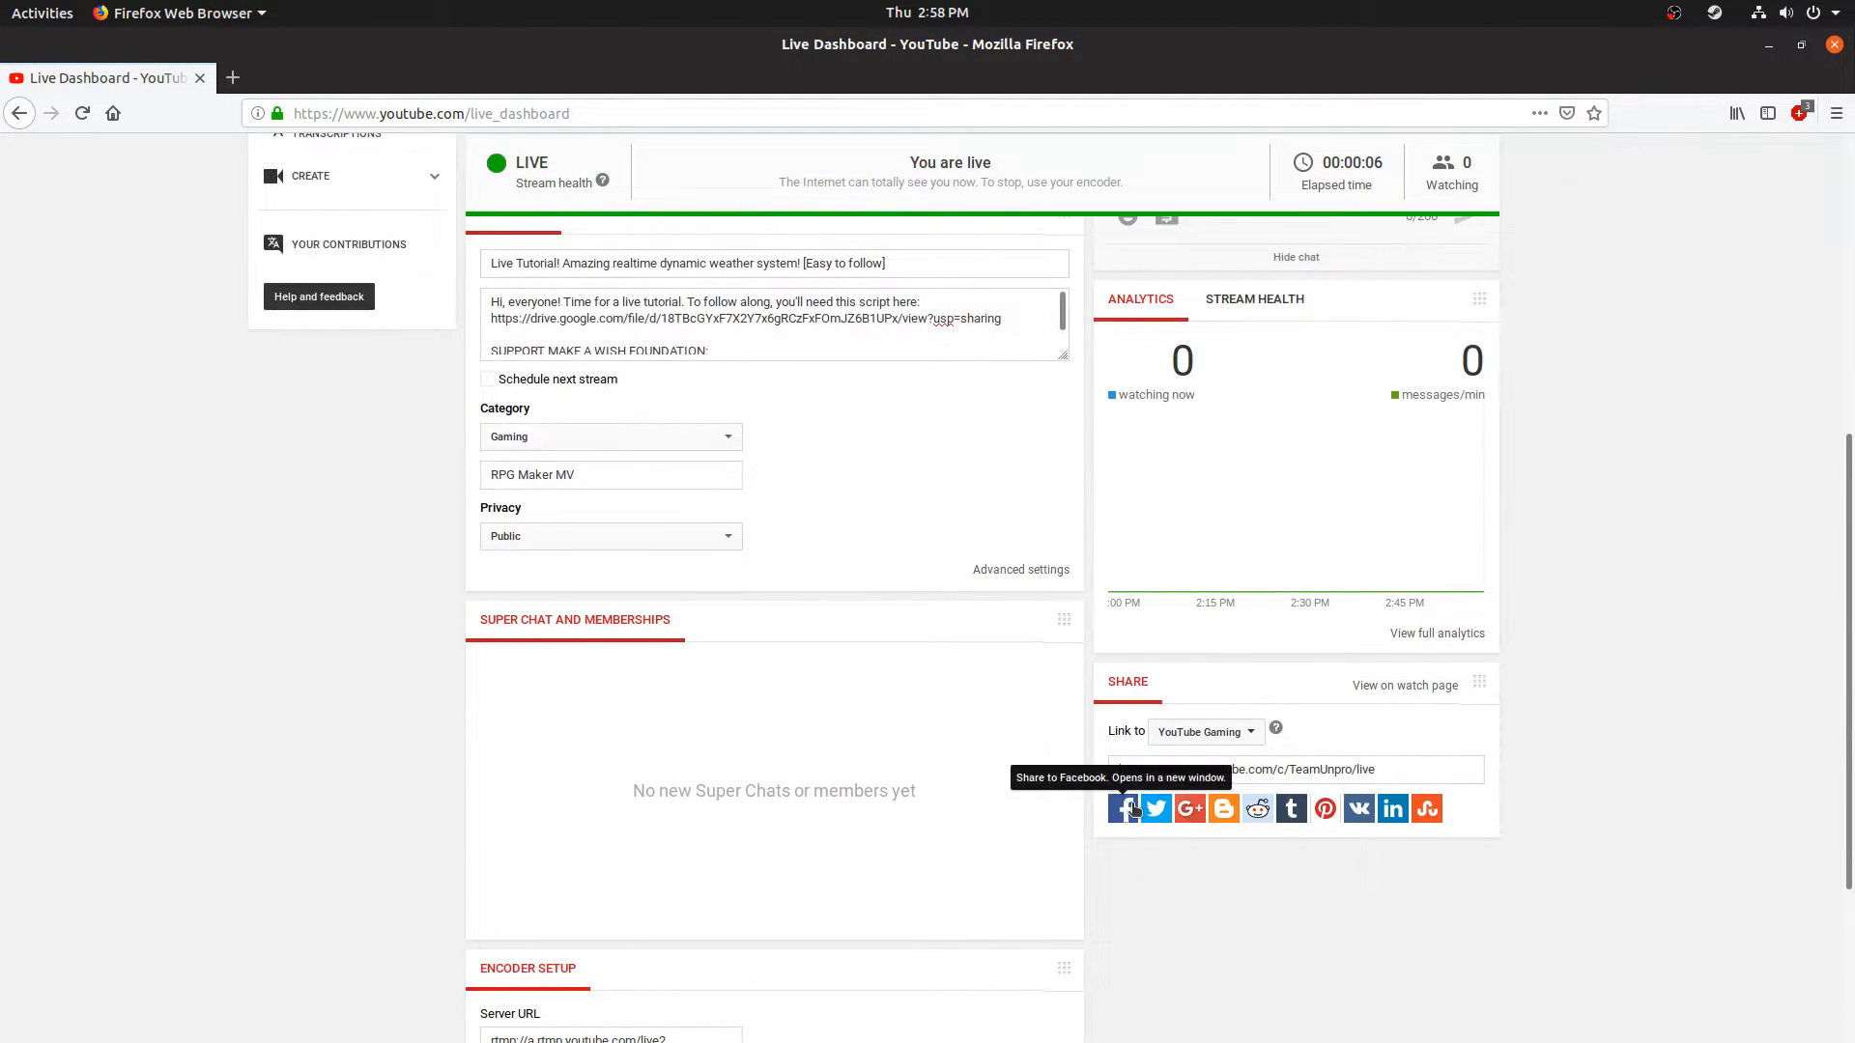
left_click(1155, 807)
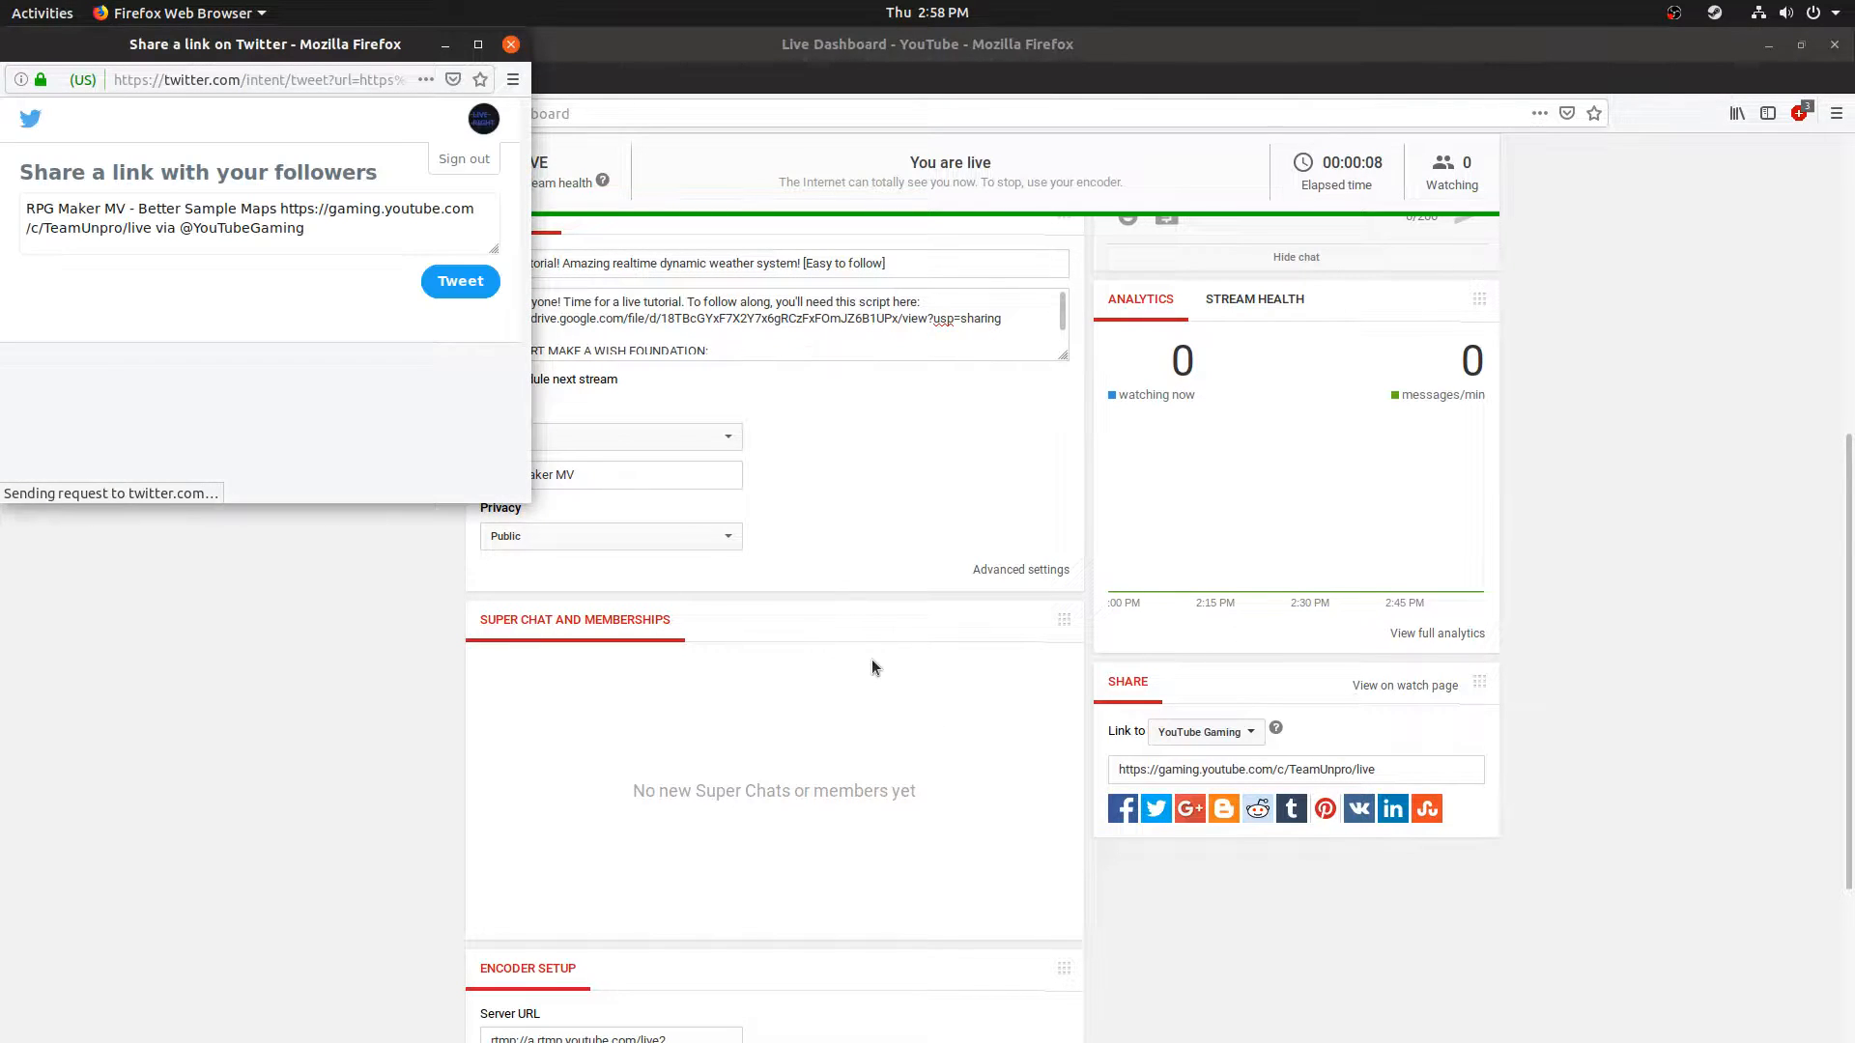
left_click(460, 281)
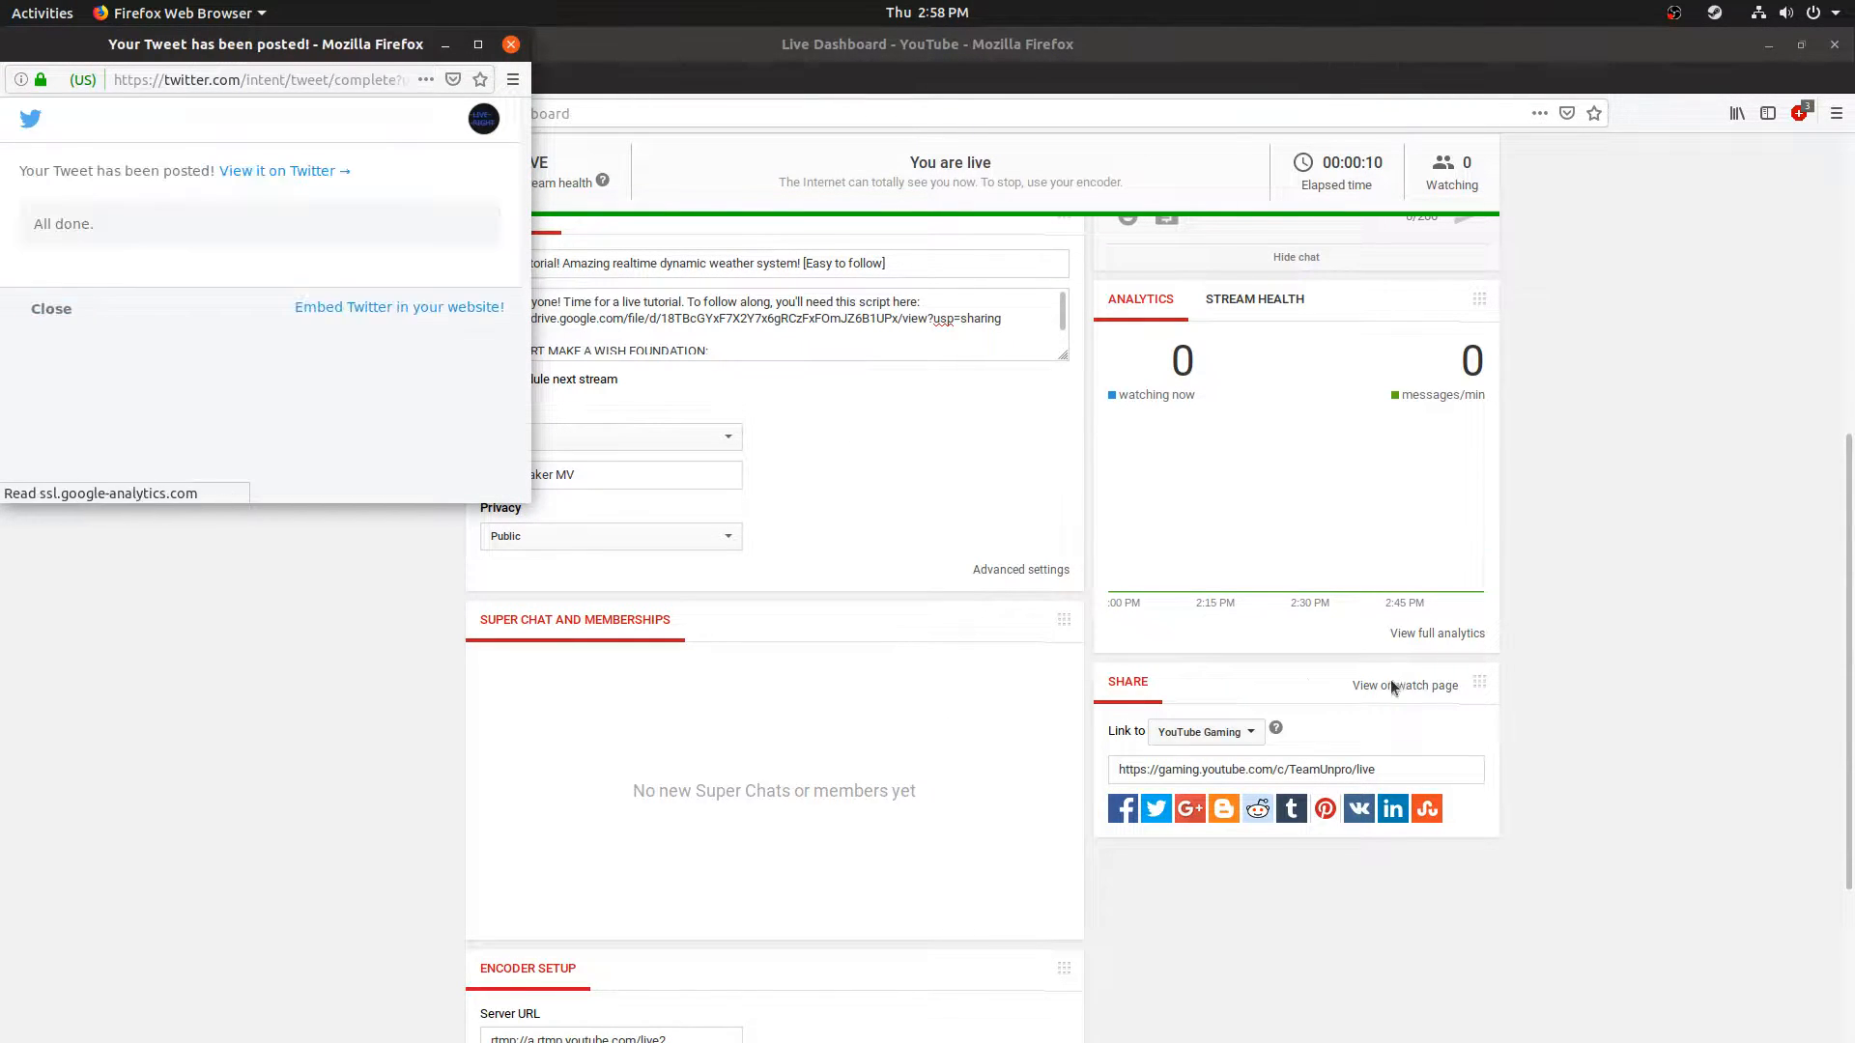
Step: Share the live stream on Google+ as a public post
scroll(1579, 734, "up", 5)
scroll(1579, 722, "down", 5)
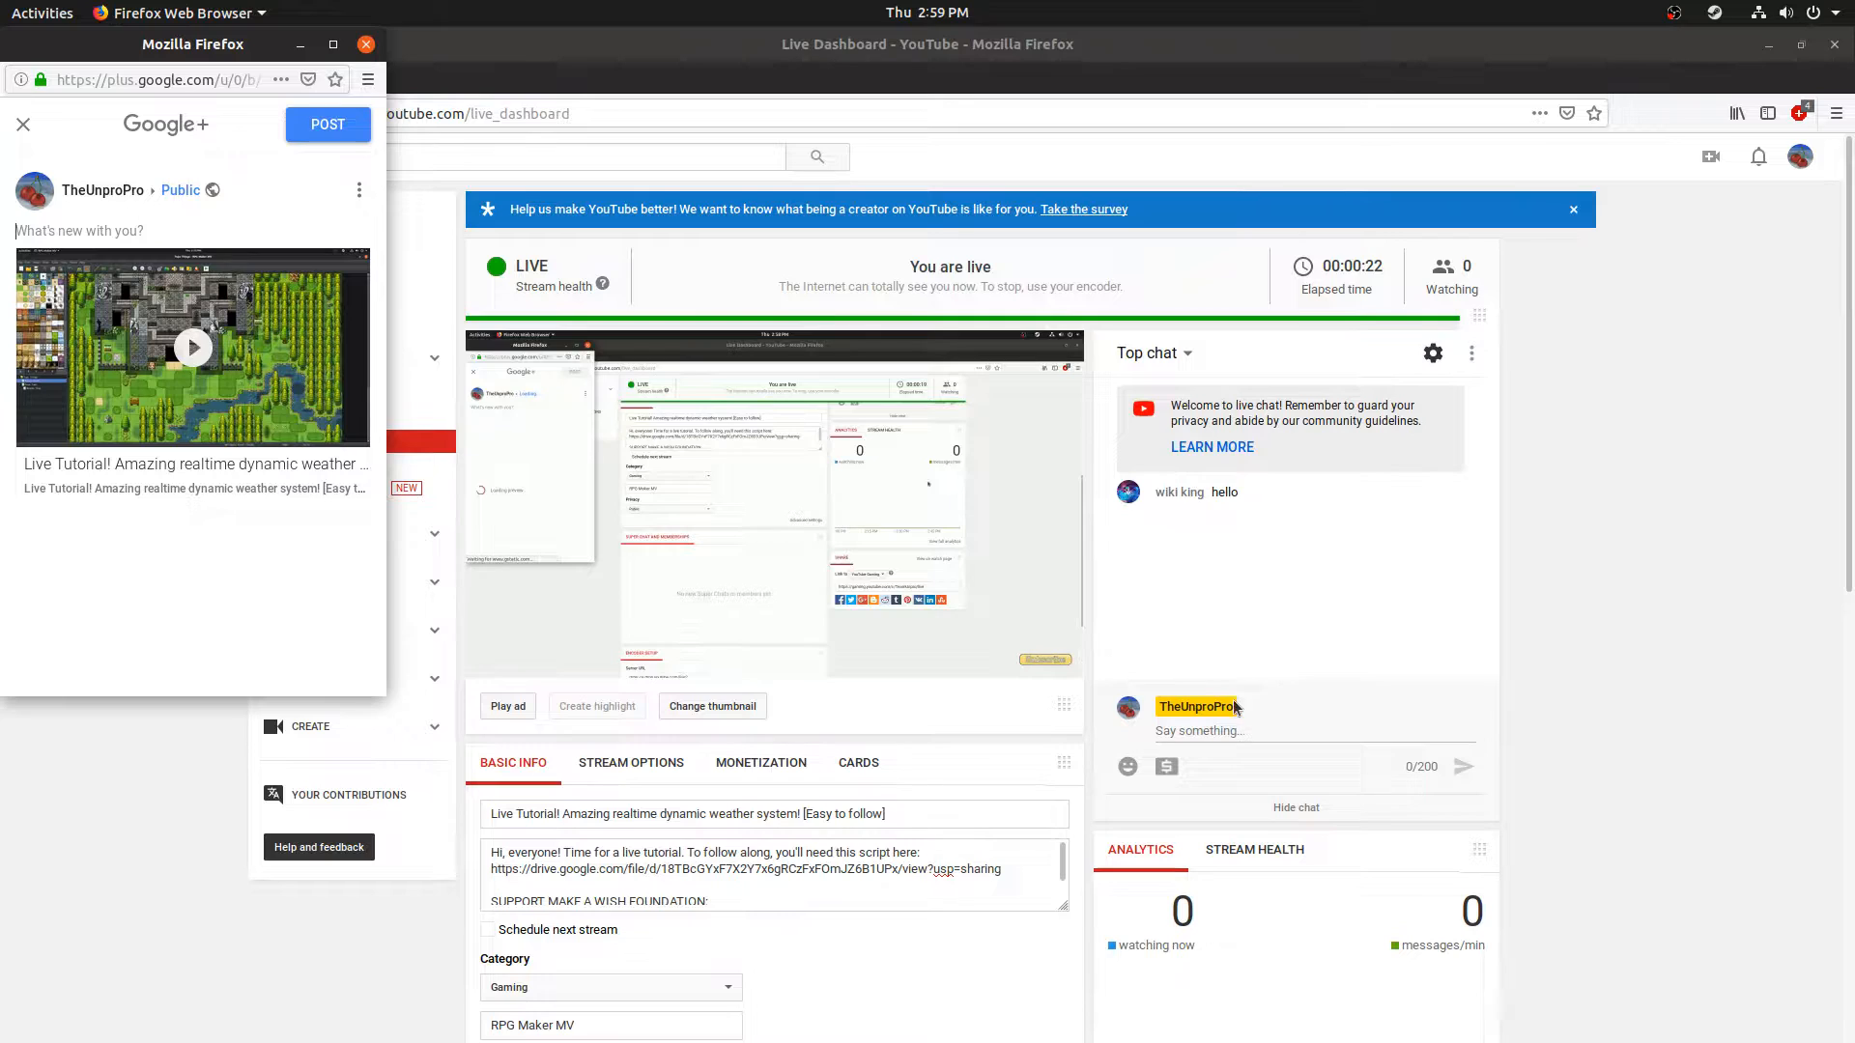
left_click(1187, 574)
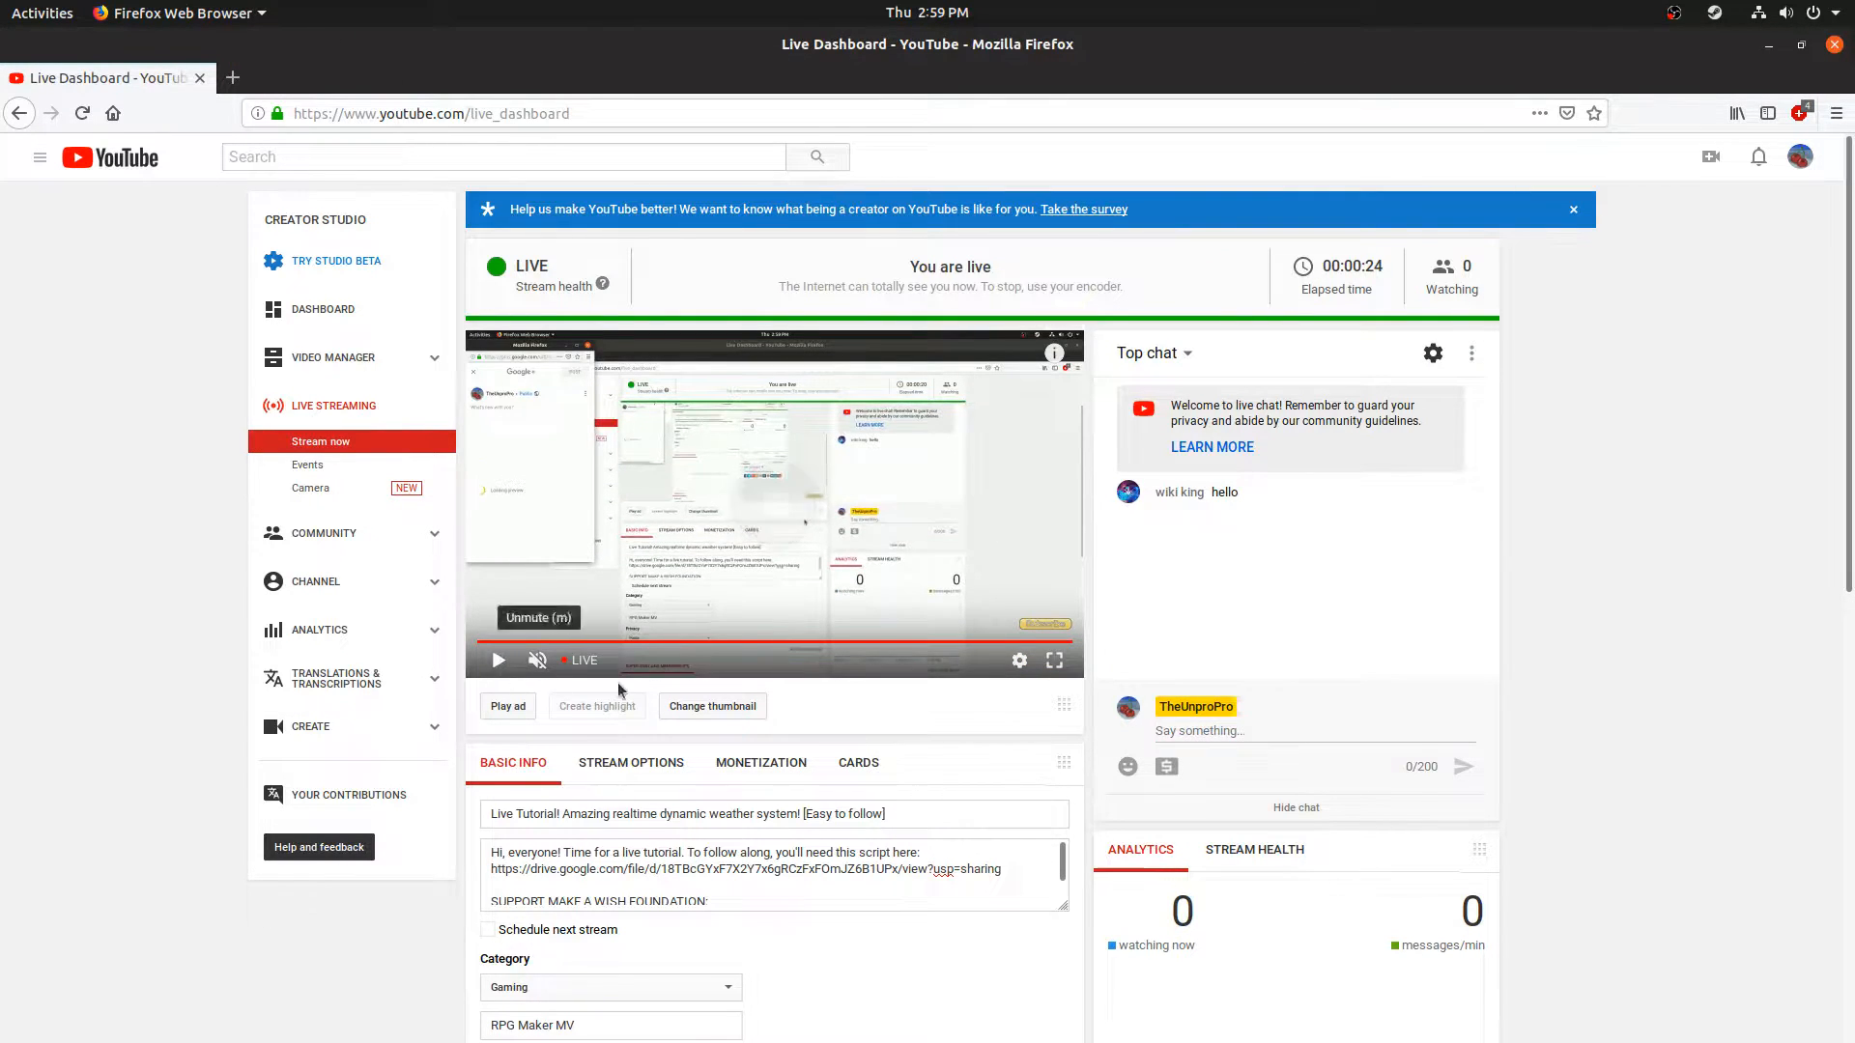
key("ctrl+alt+Down")
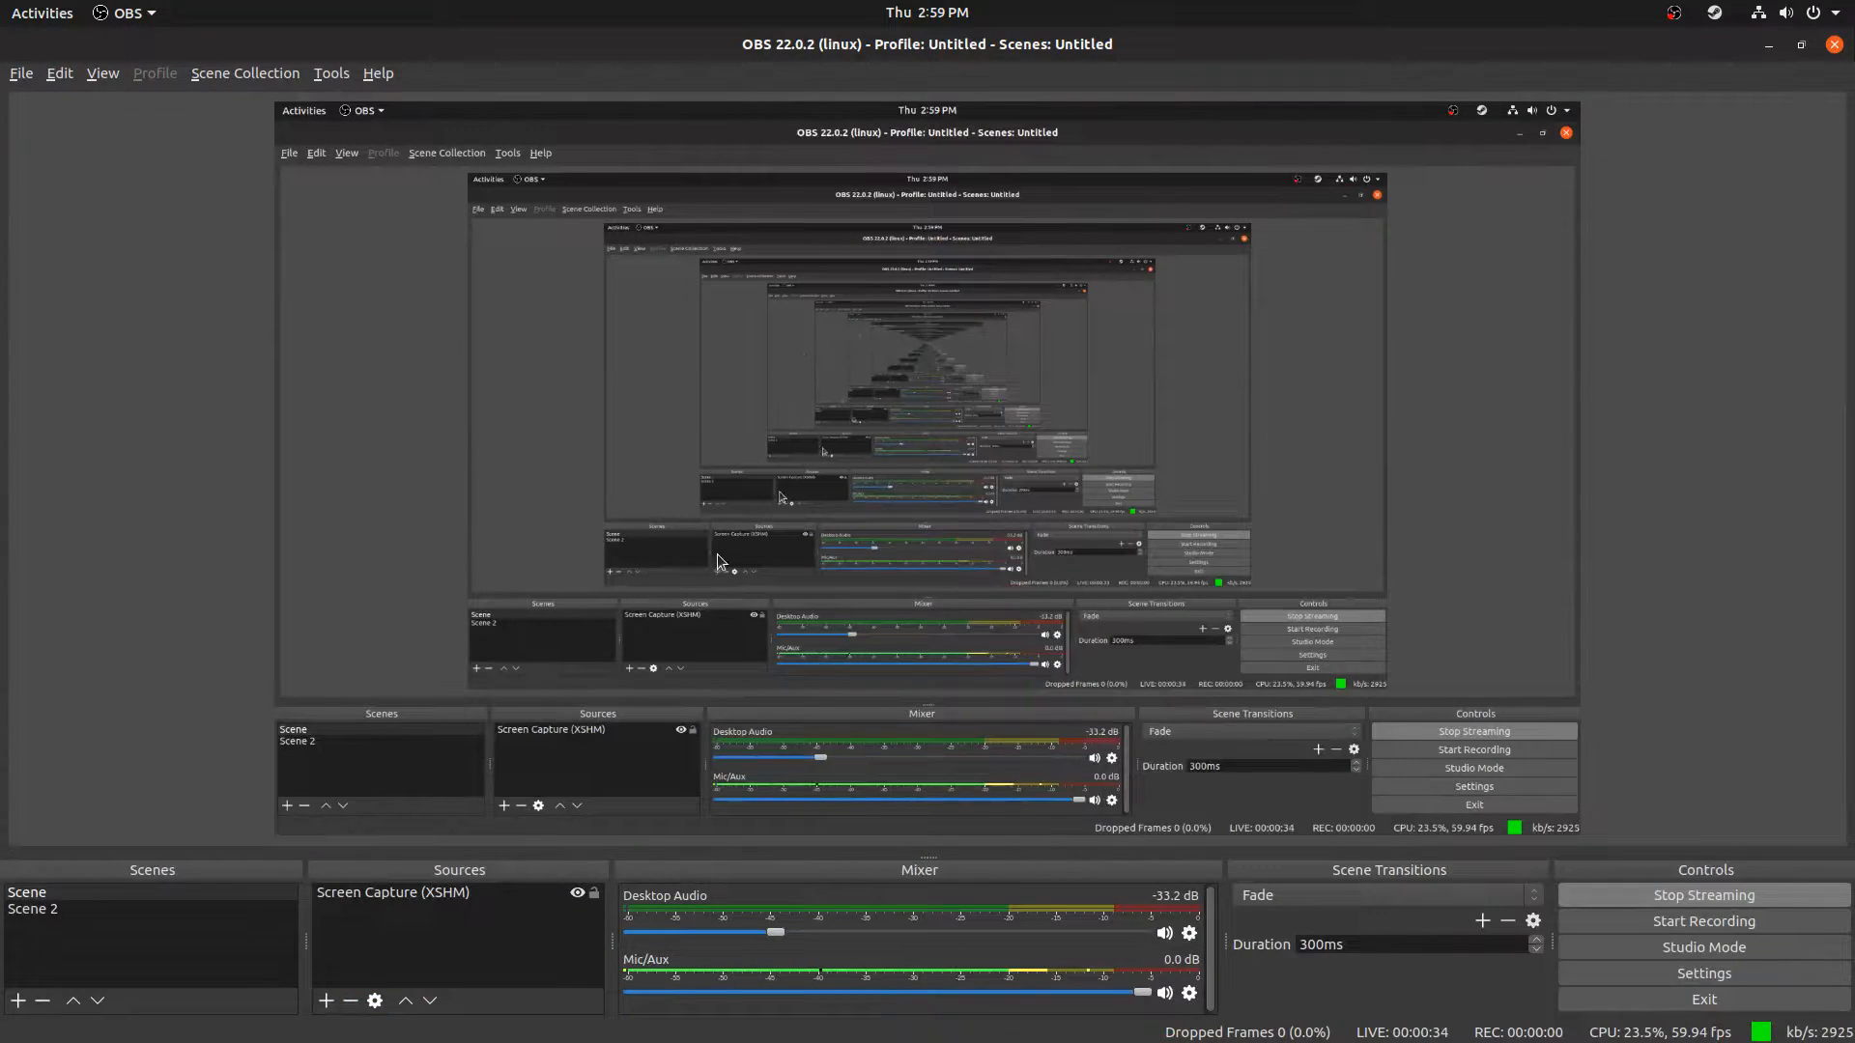
key("ctrl+alt+Up")
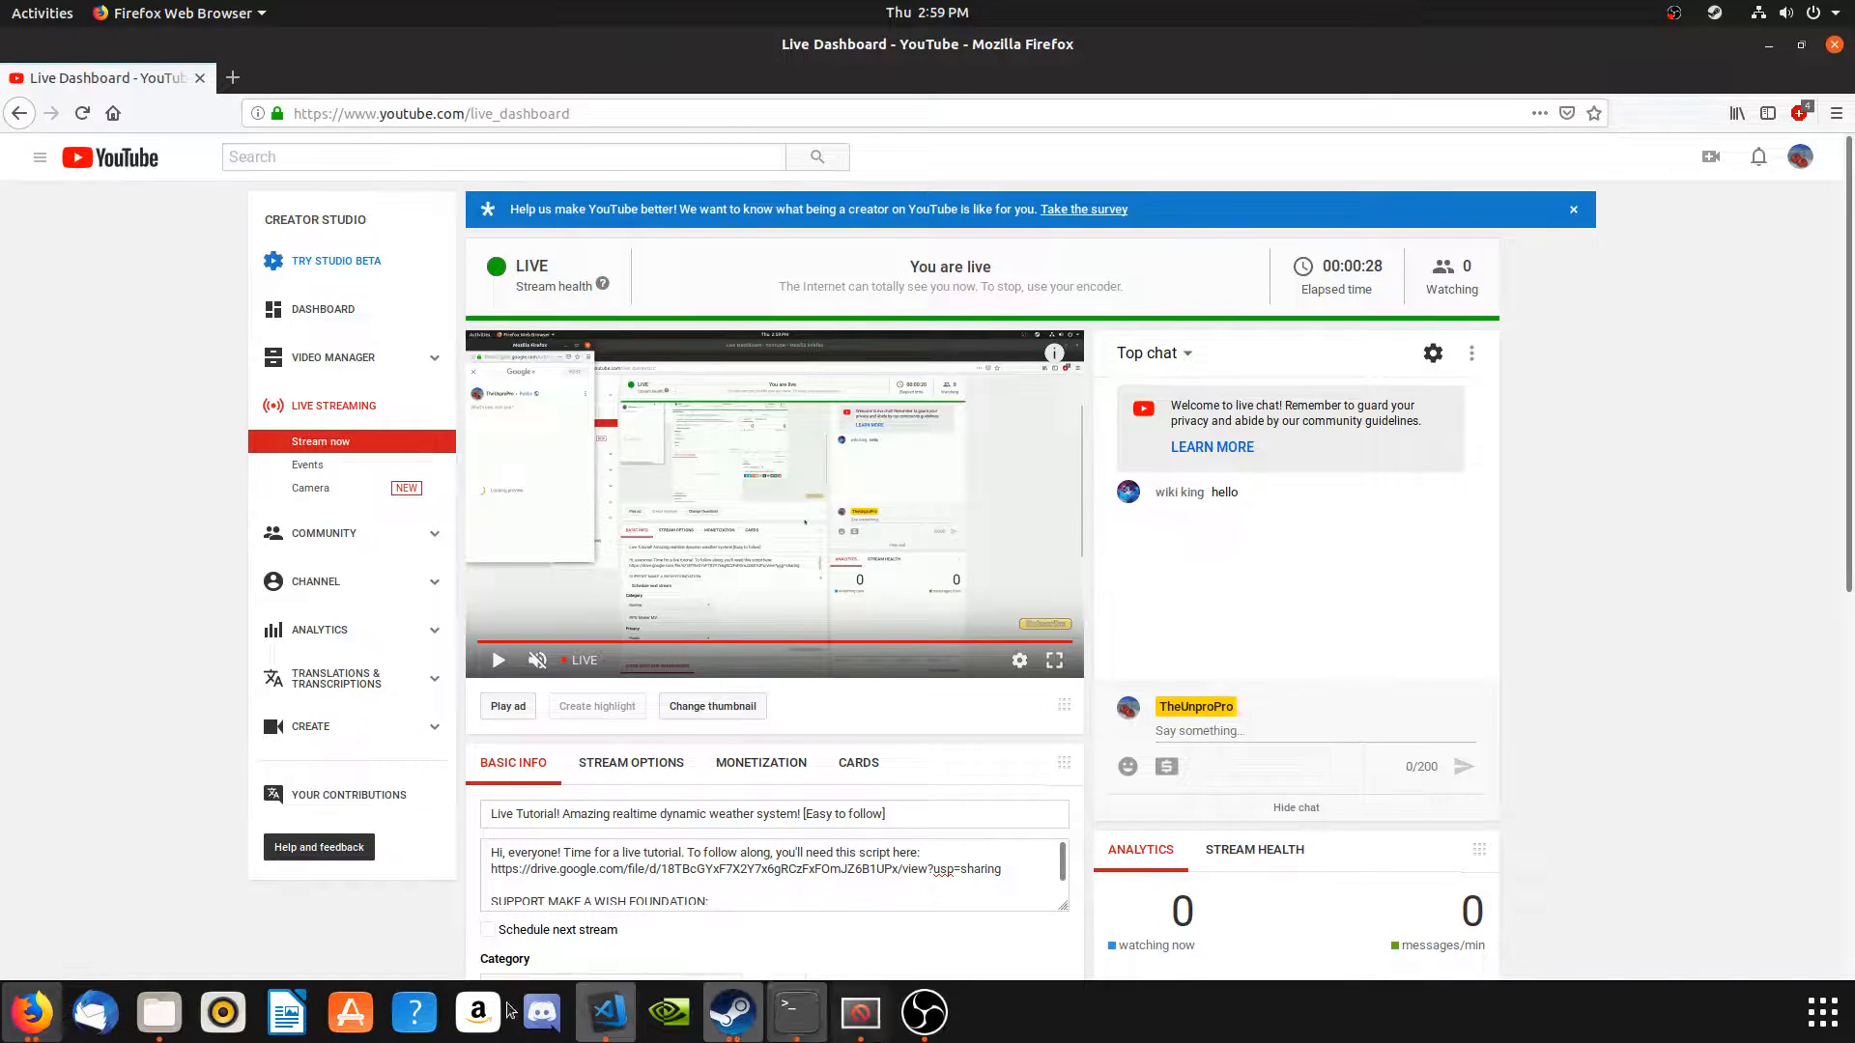
mouse_move(55, 1007)
left_click(415, 855)
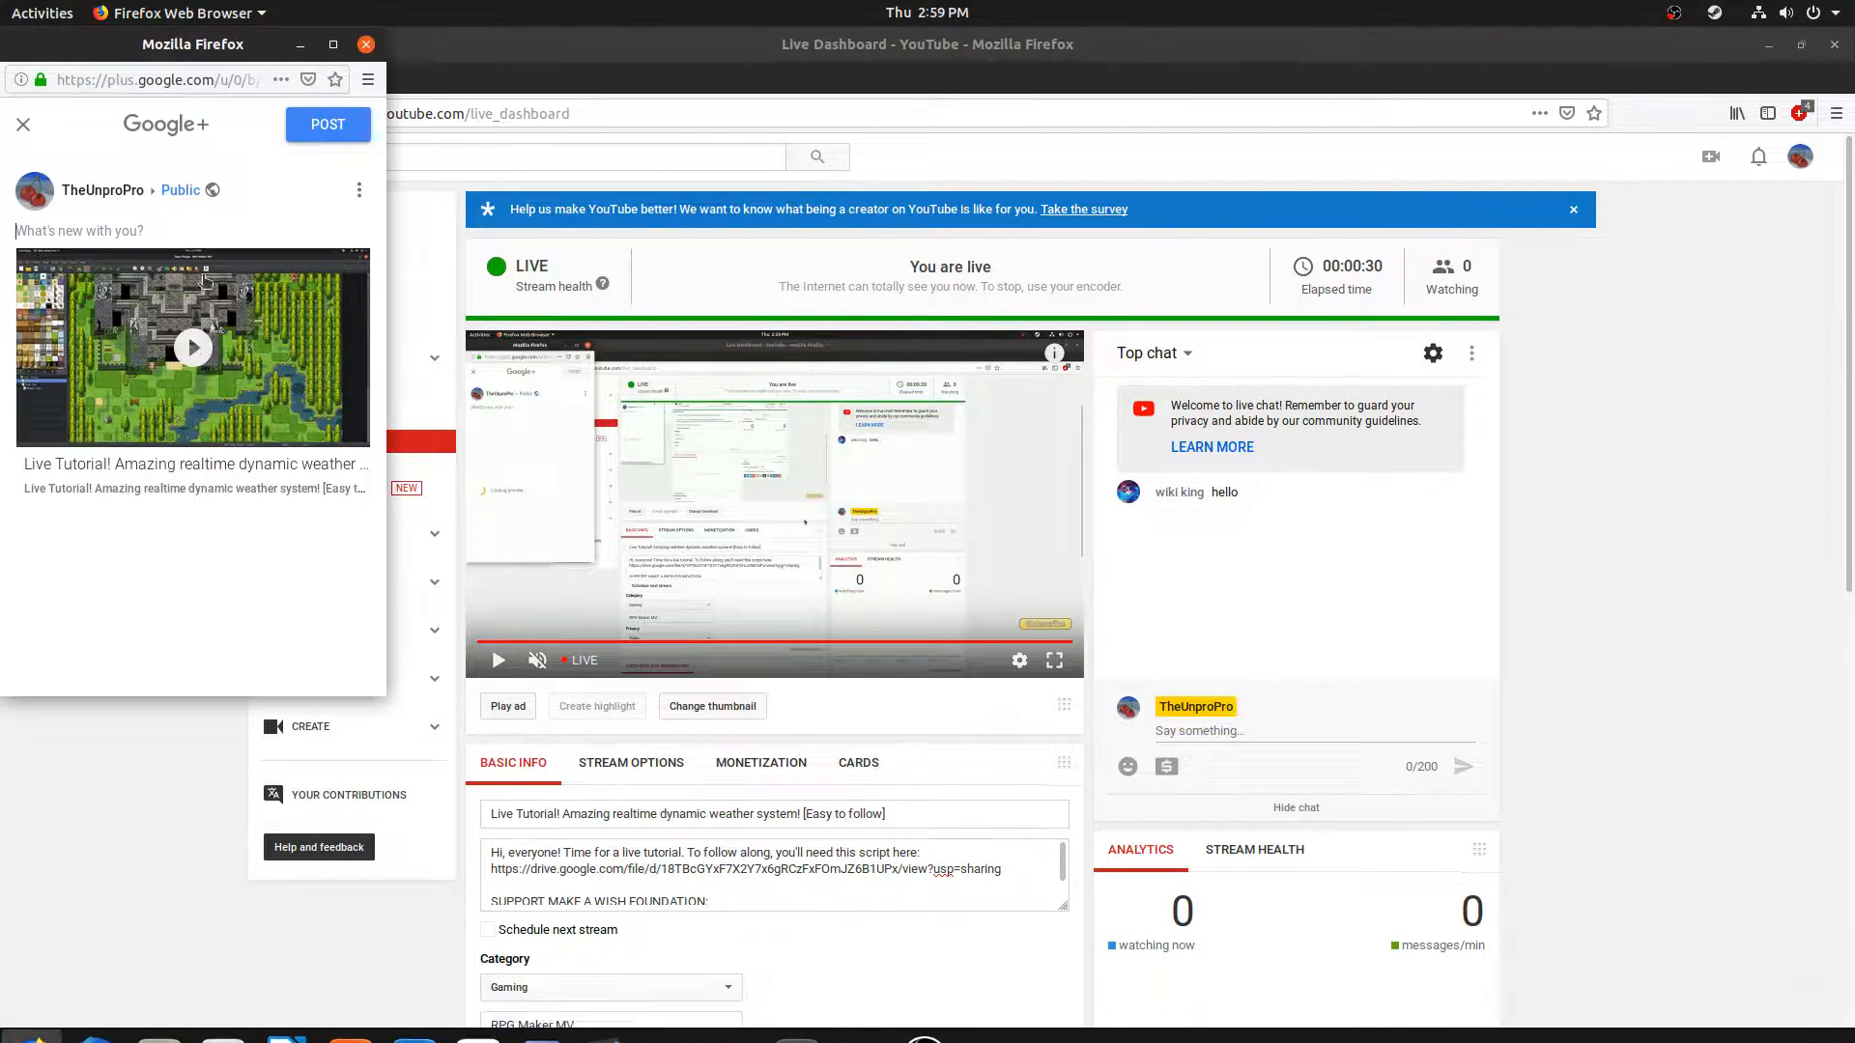
left_click(301, 128)
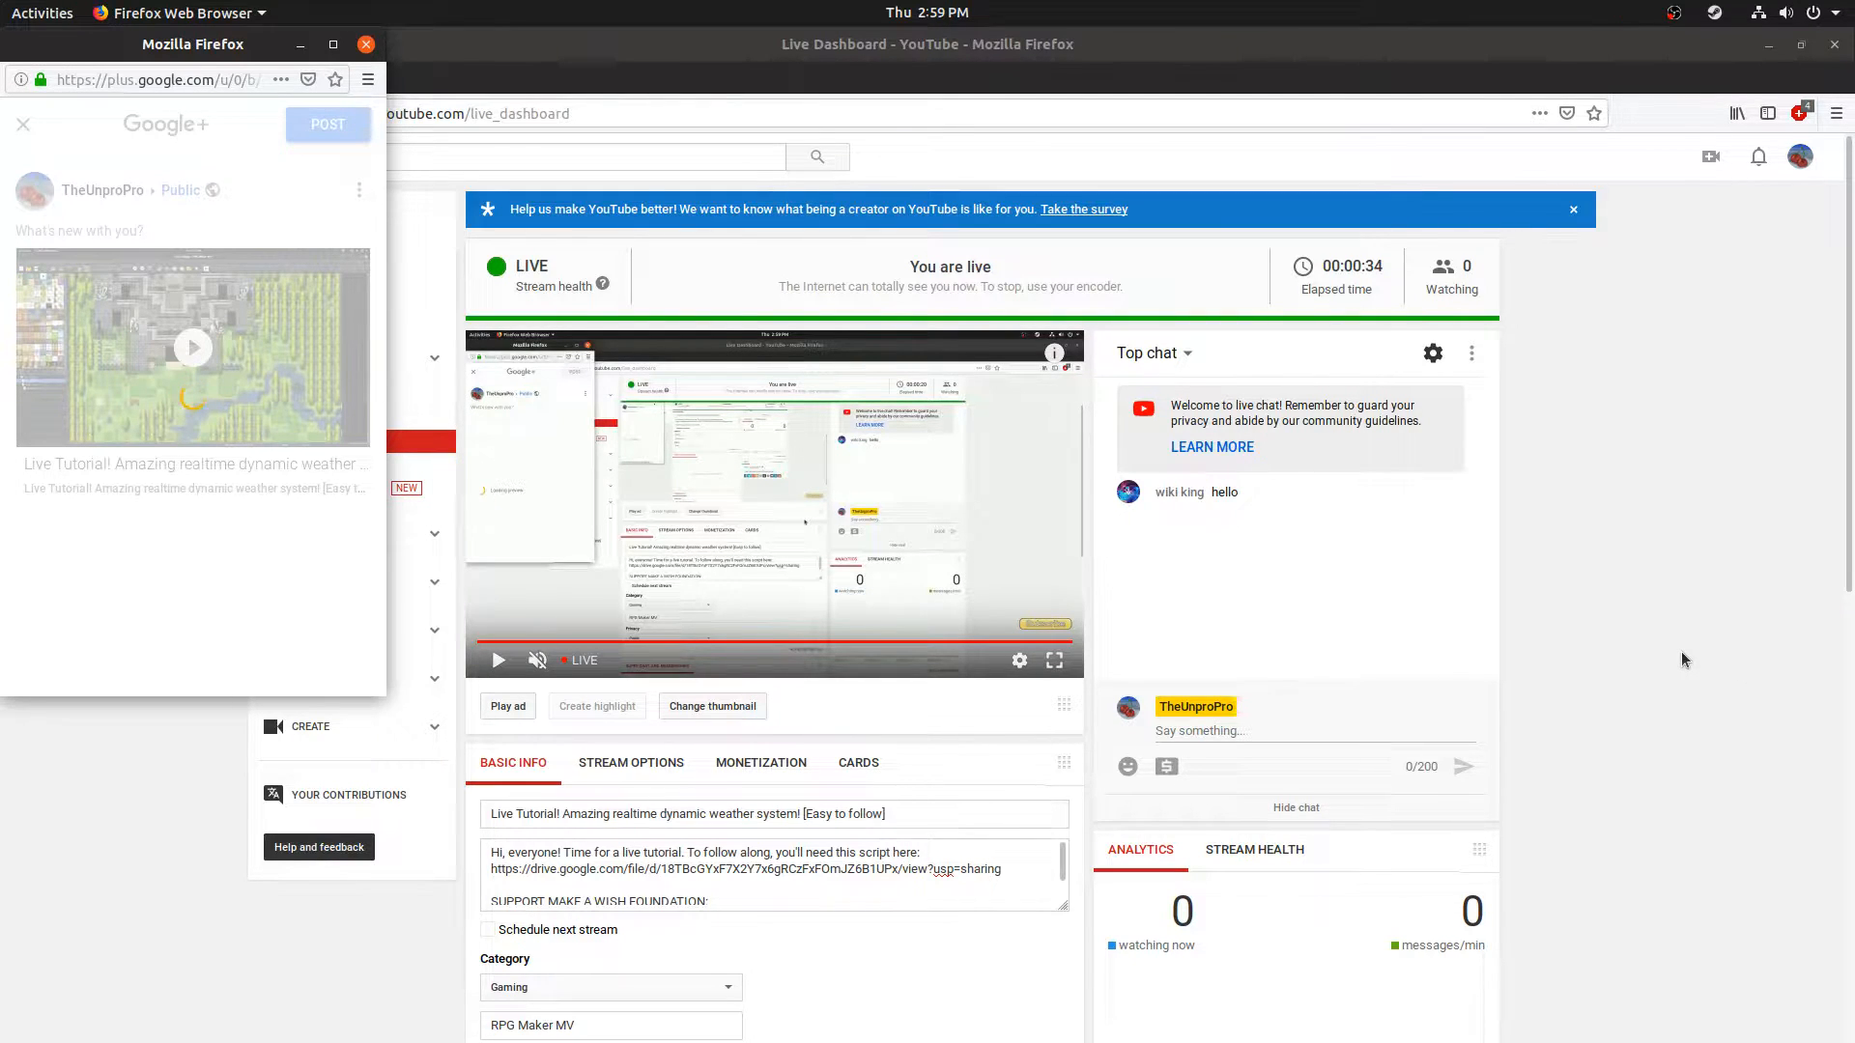
scroll(1678, 657, "down", 2)
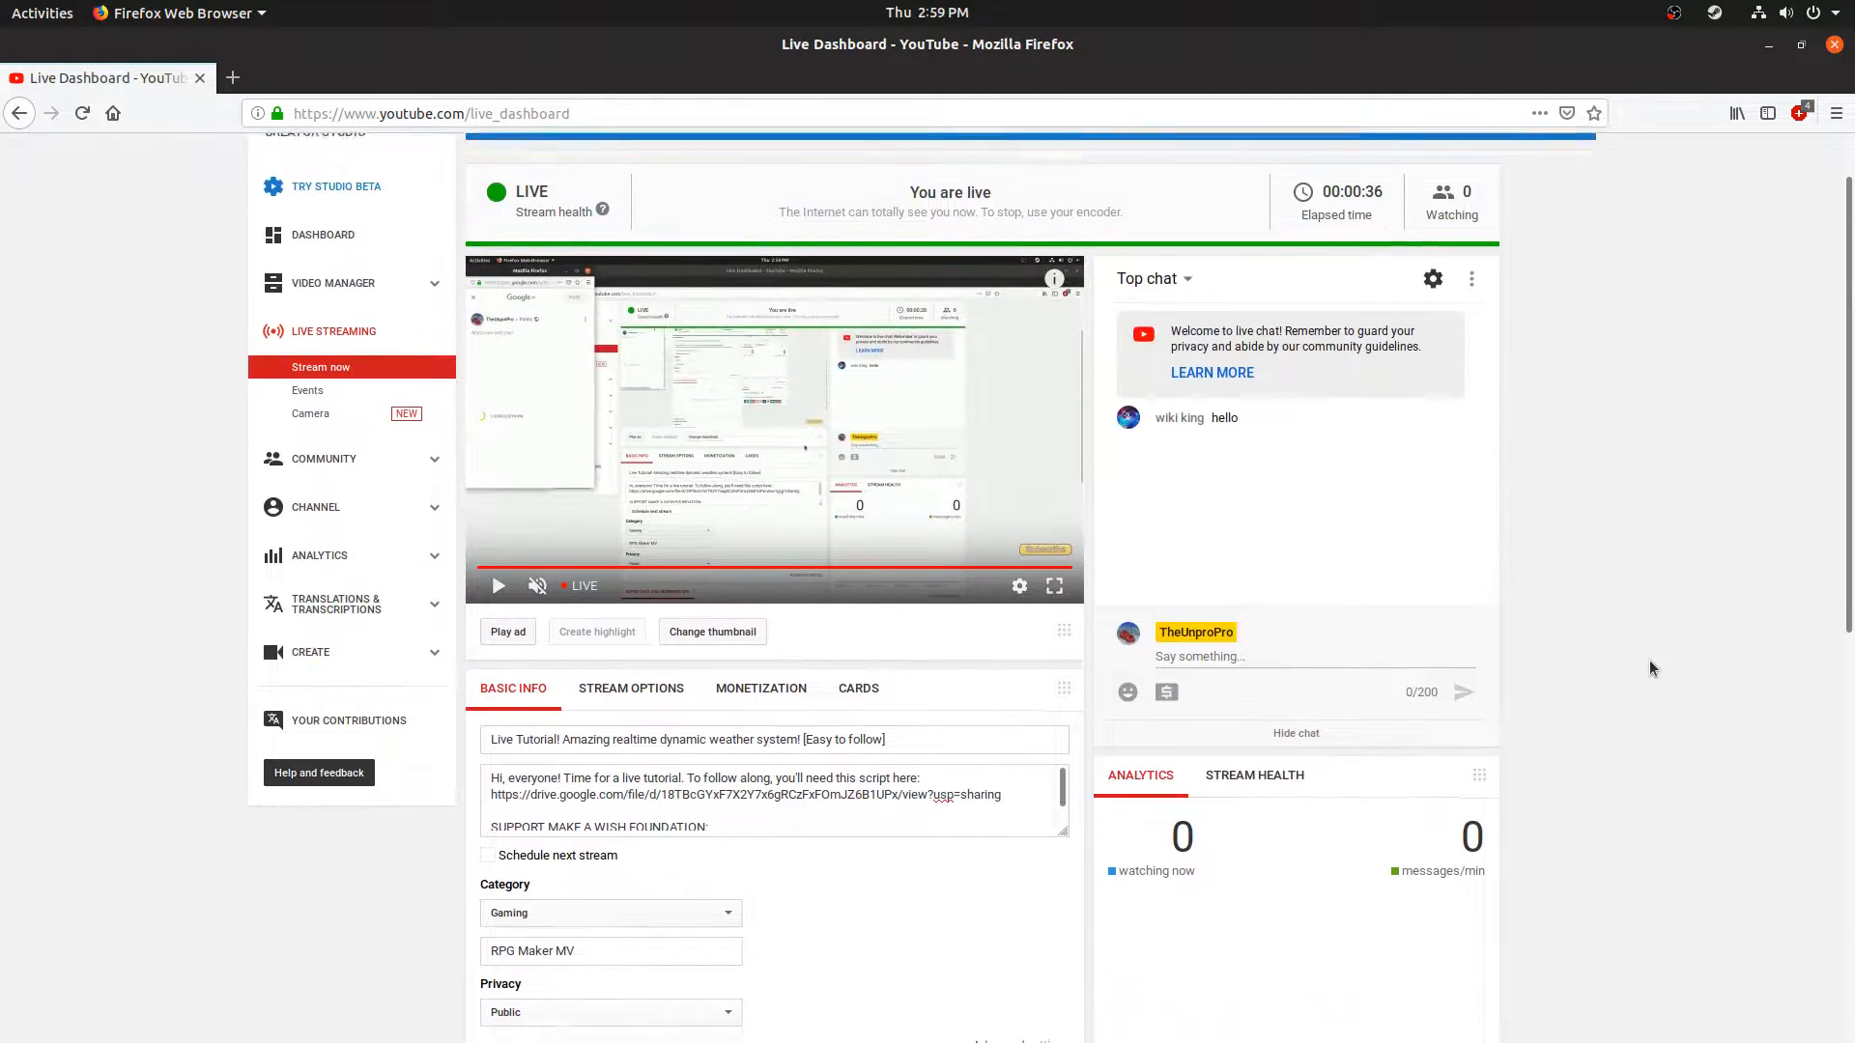
scroll(1649, 659, "down", 6)
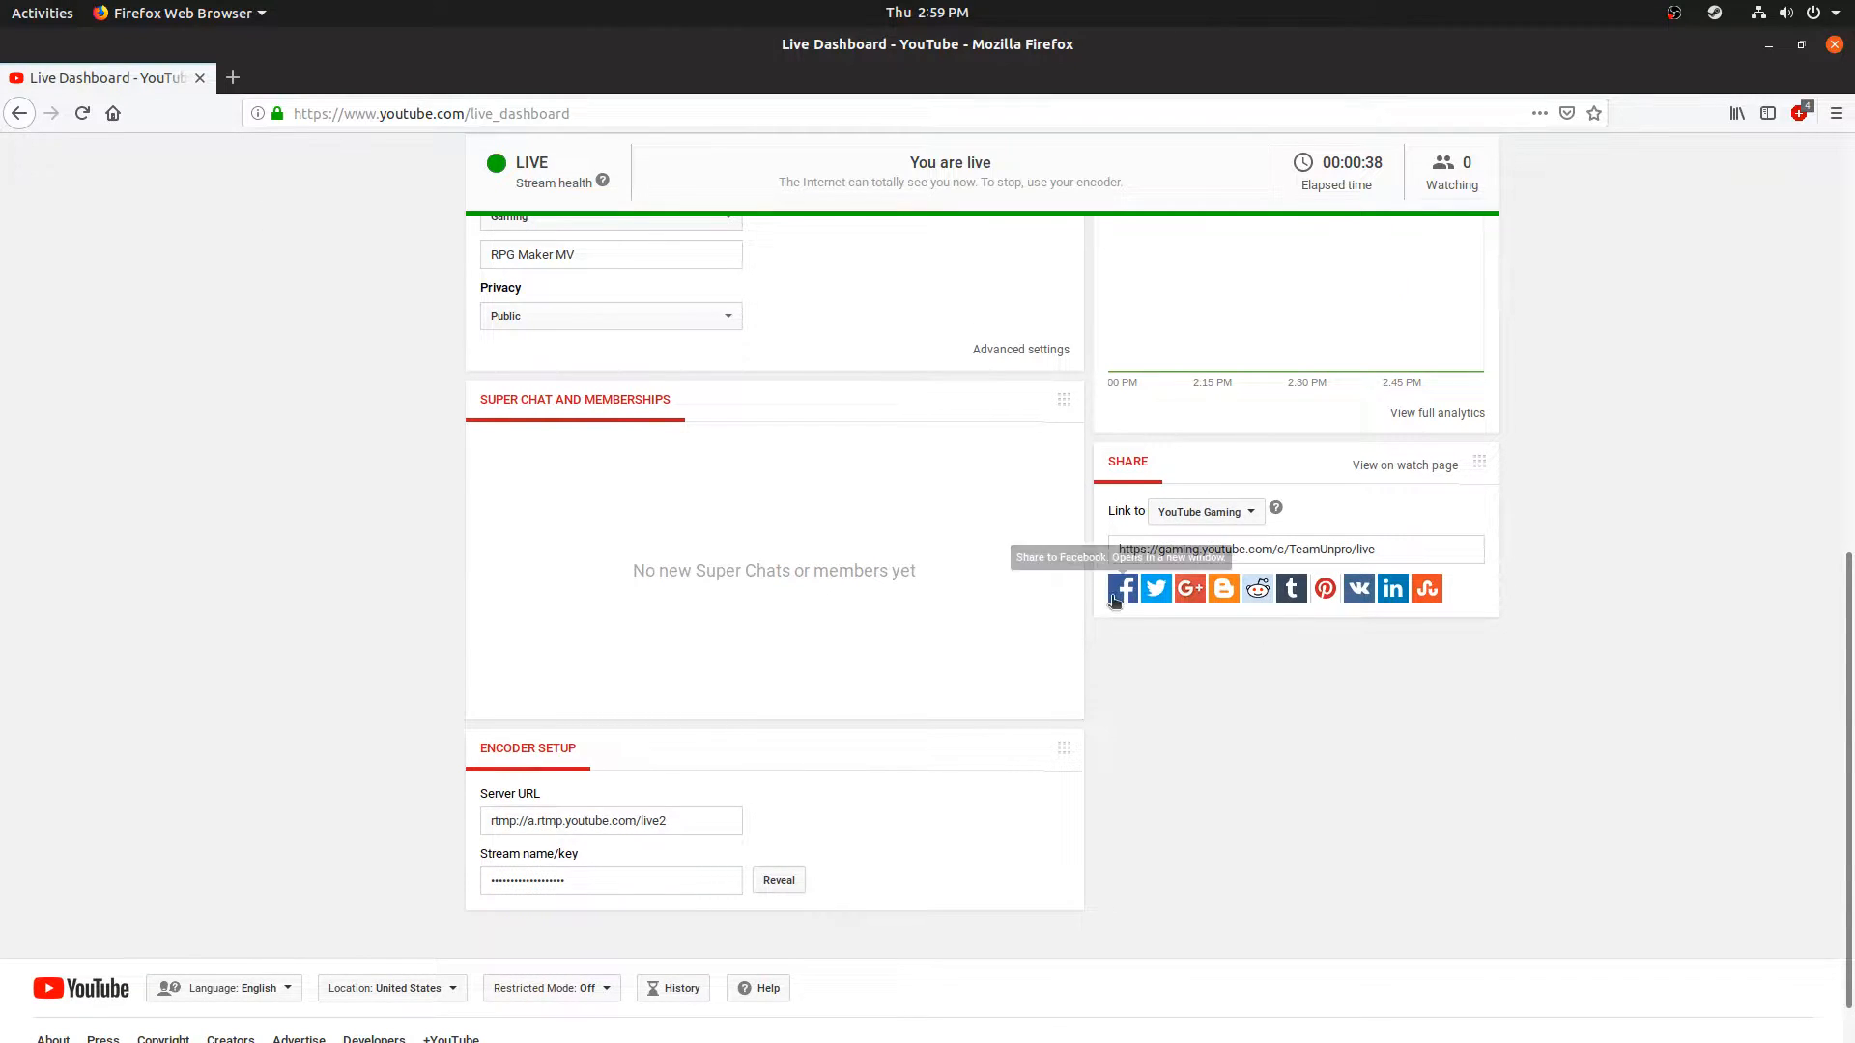
scroll(1574, 710, "up", 5)
scroll(1546, 687, "up", 2)
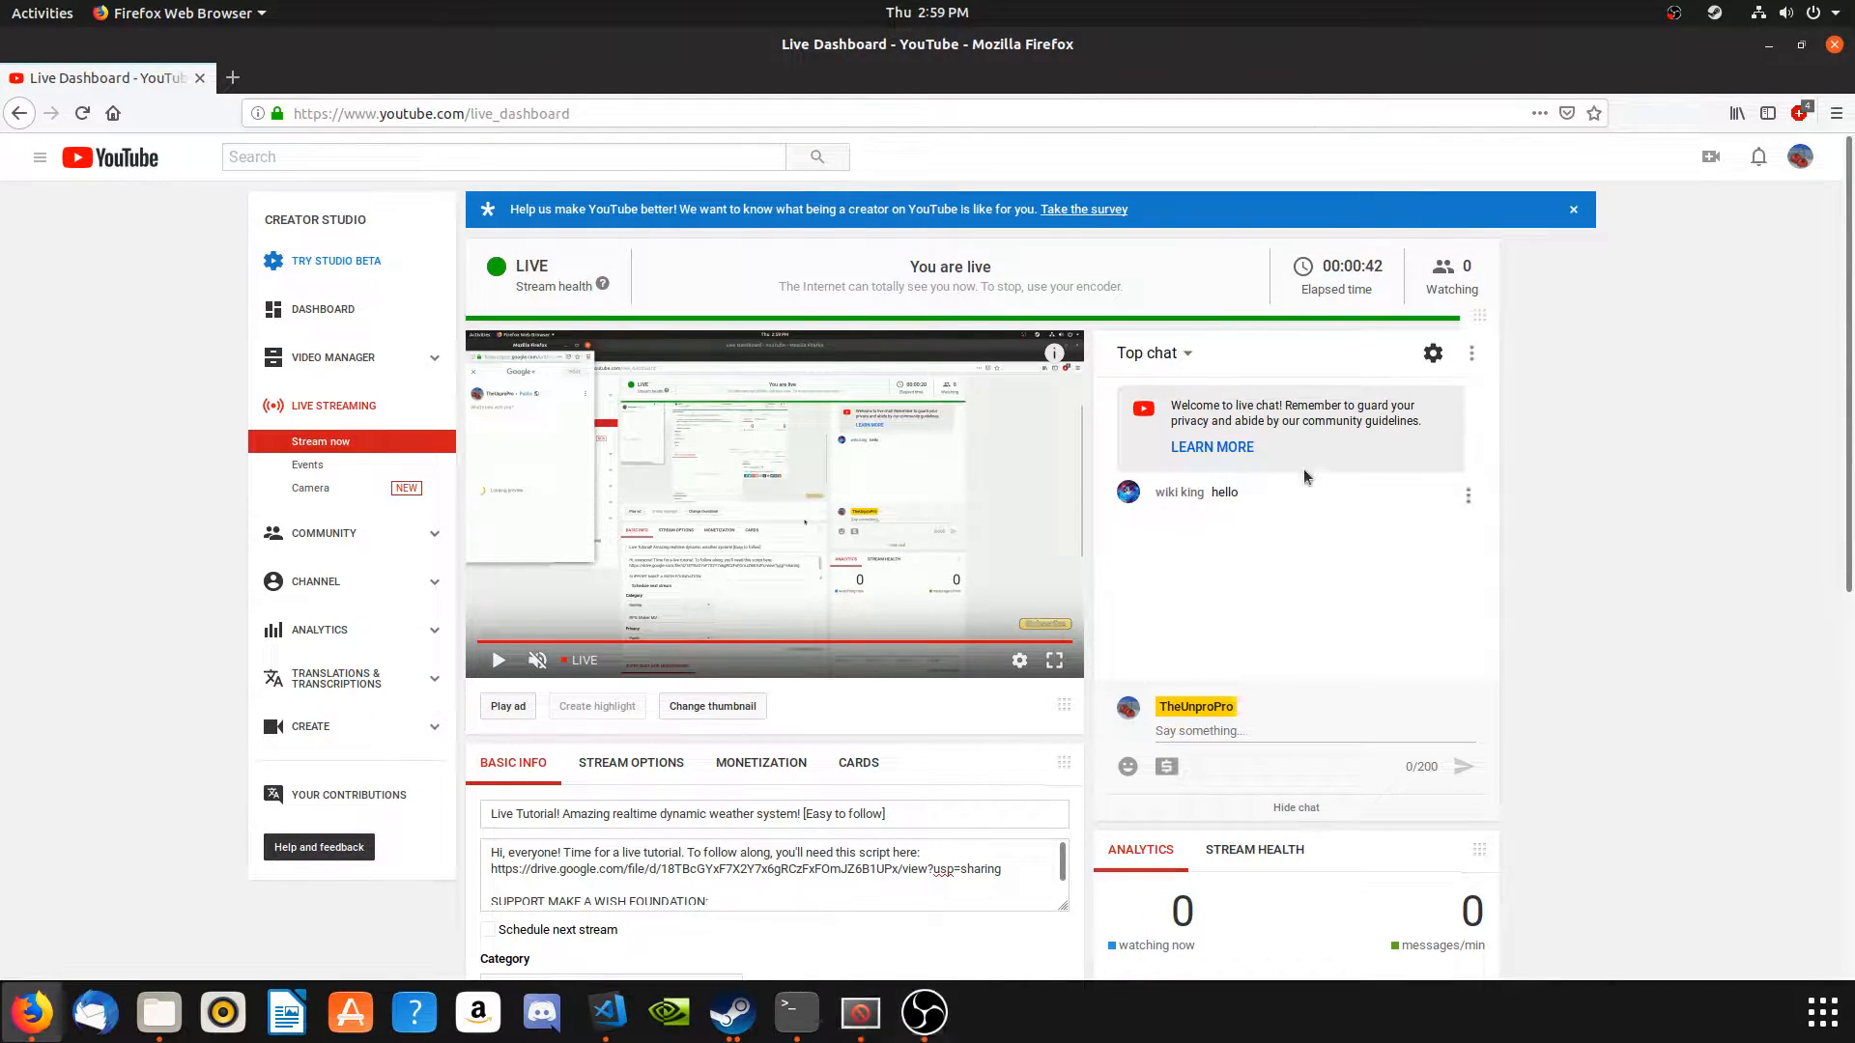
Step: Switch to RPG Maker MV and view the Storm Timer common event in the database
mouse_move(847, 1040)
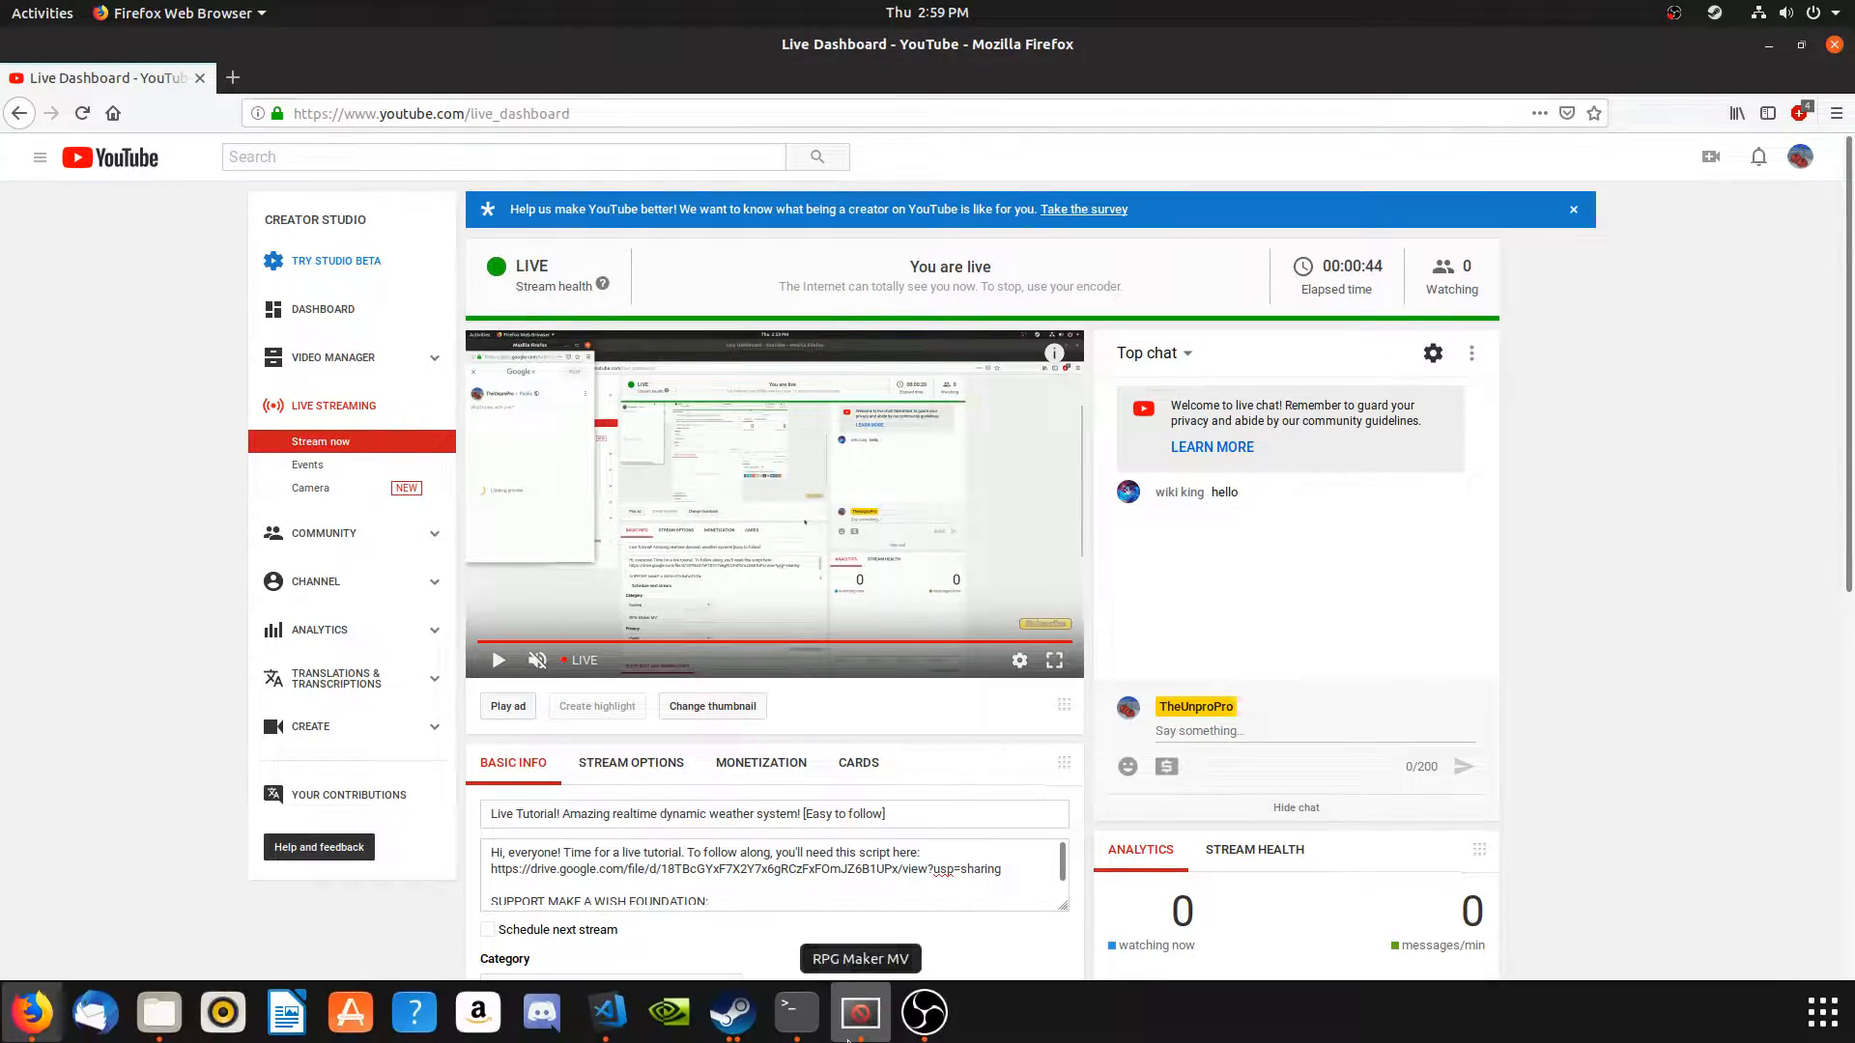
left_click(860, 1011)
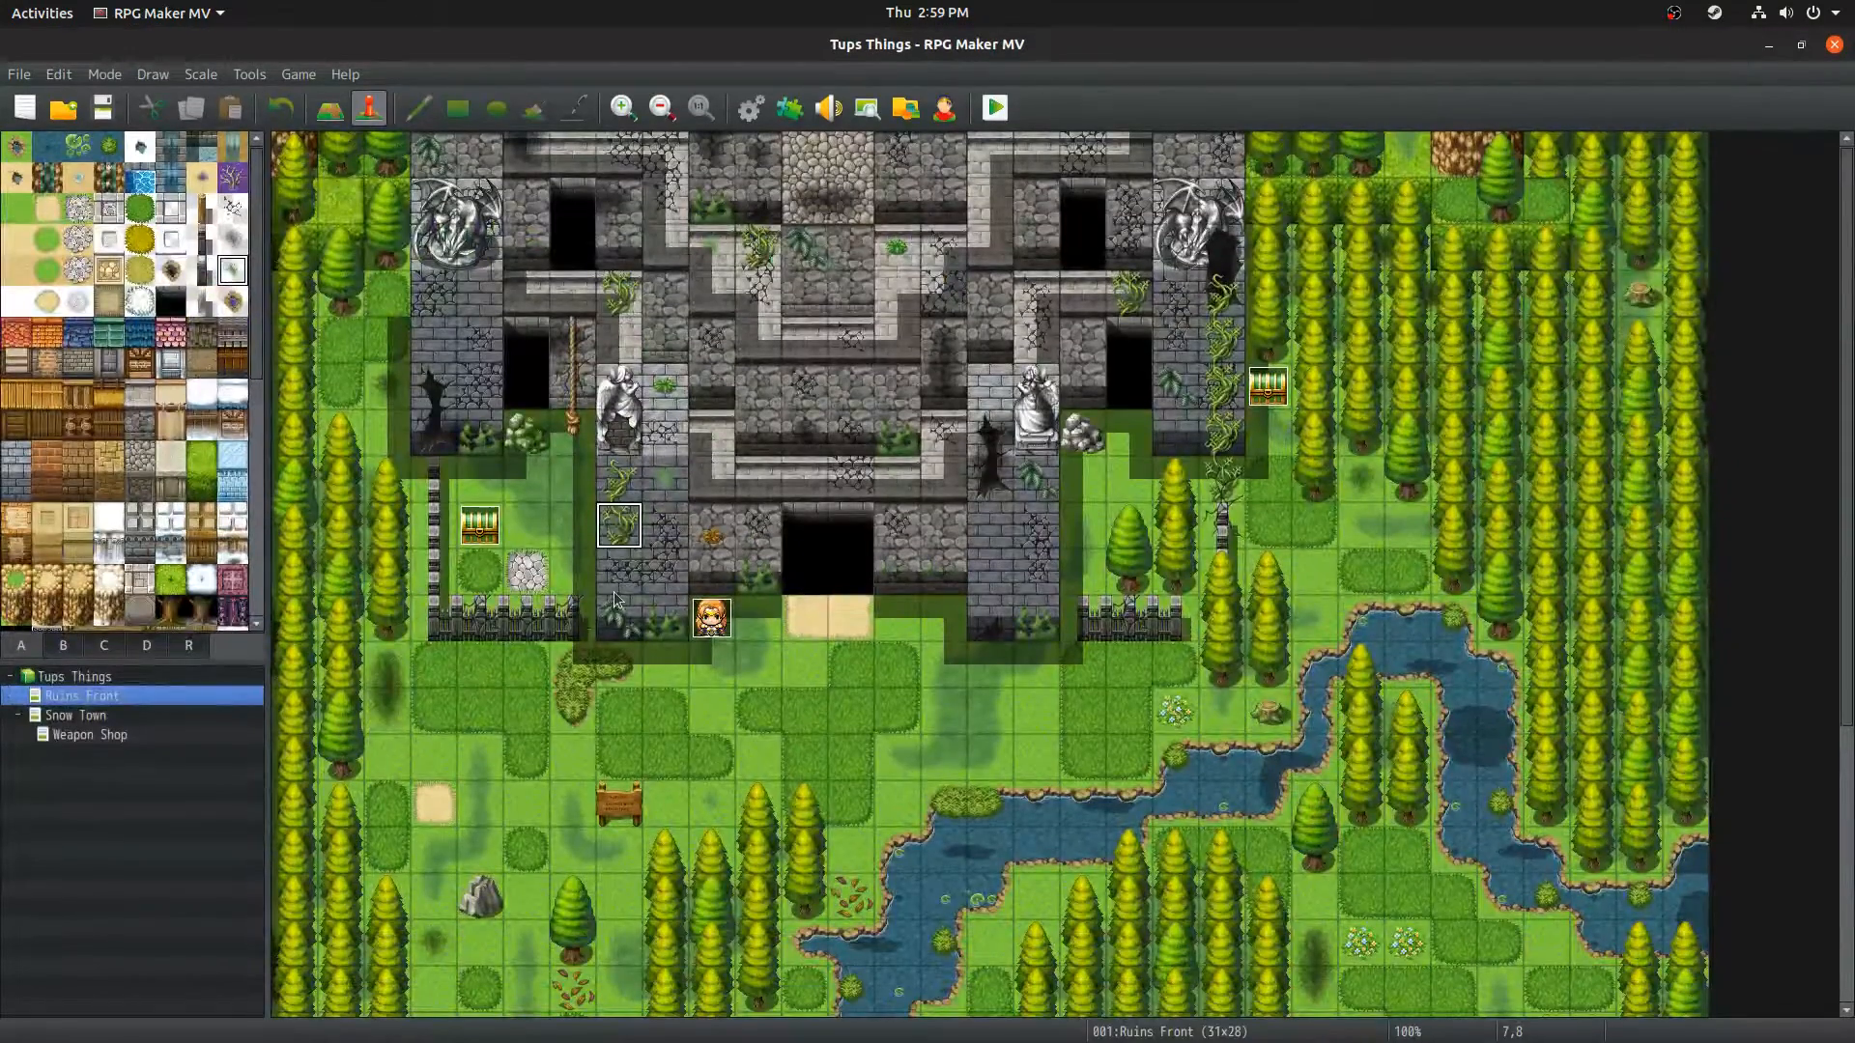
left_click(751, 107)
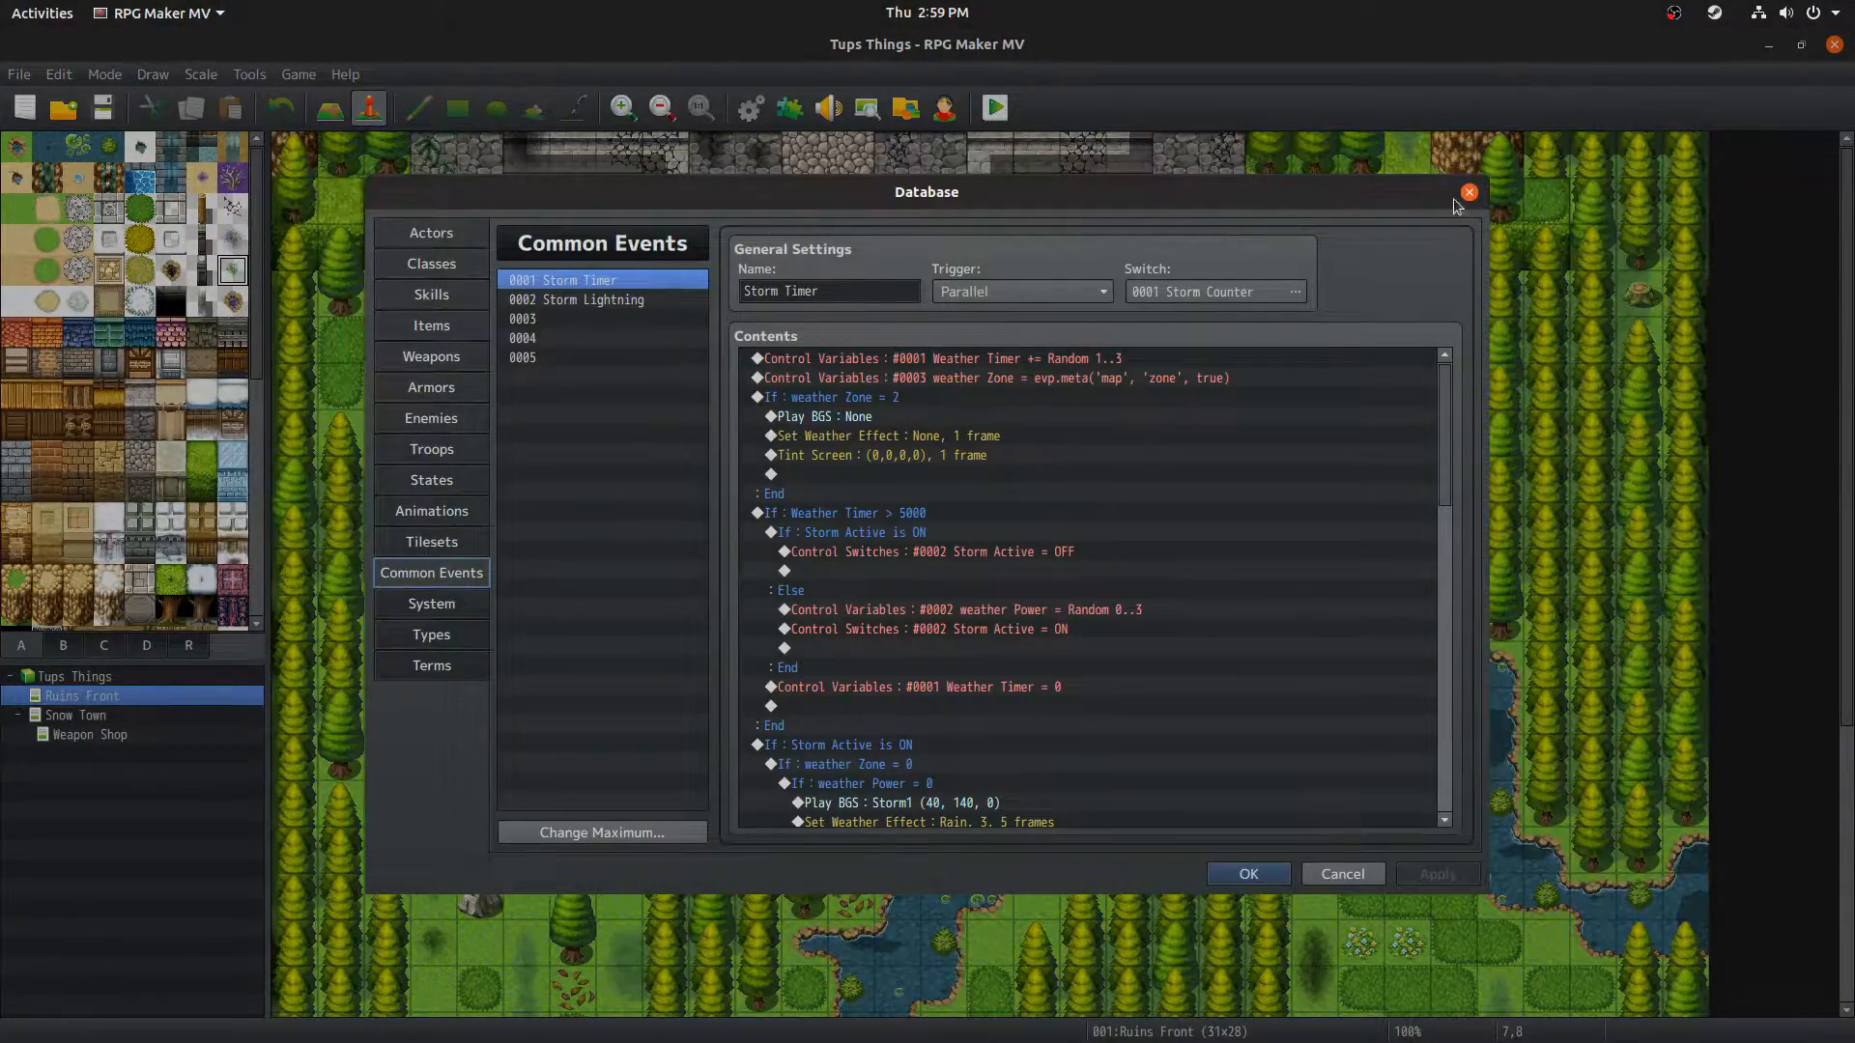
left_click(1468, 192)
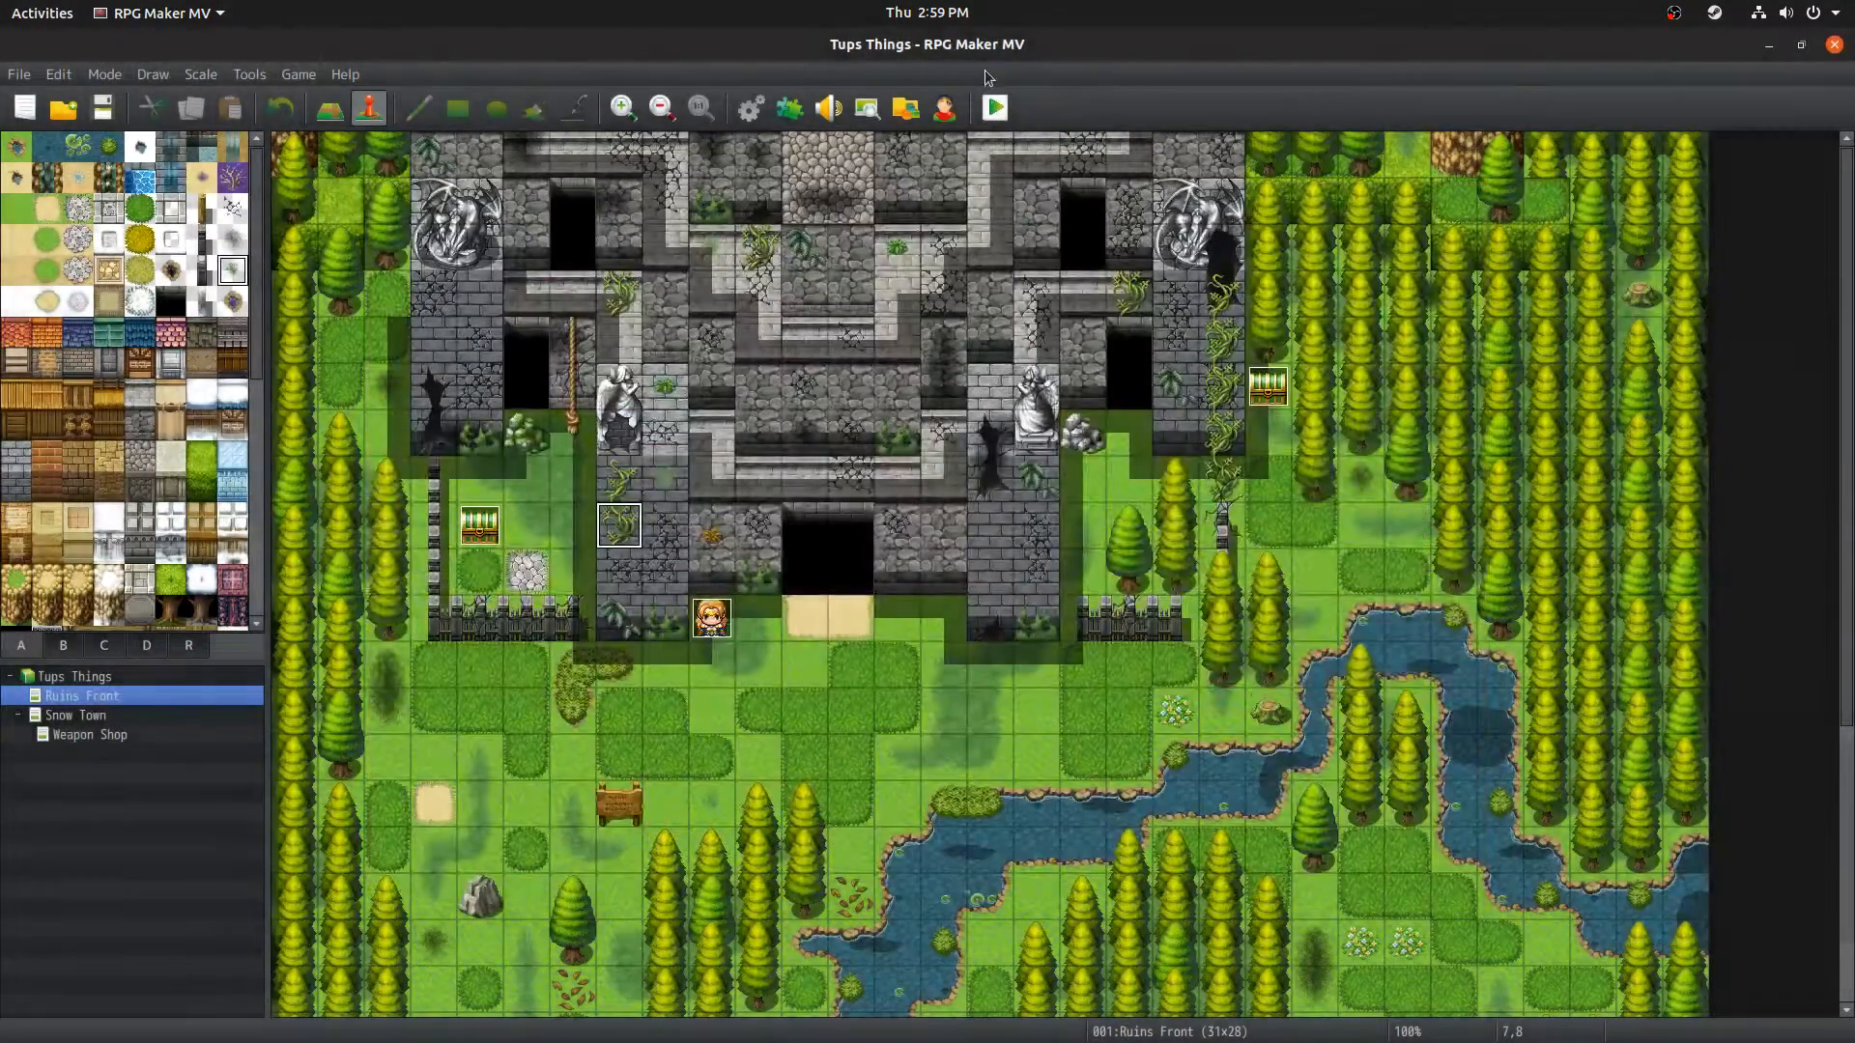
Step: Inspect the Storm Timer command that sets the weather Zone variable by script, and close the database without changes
left_click(751, 108)
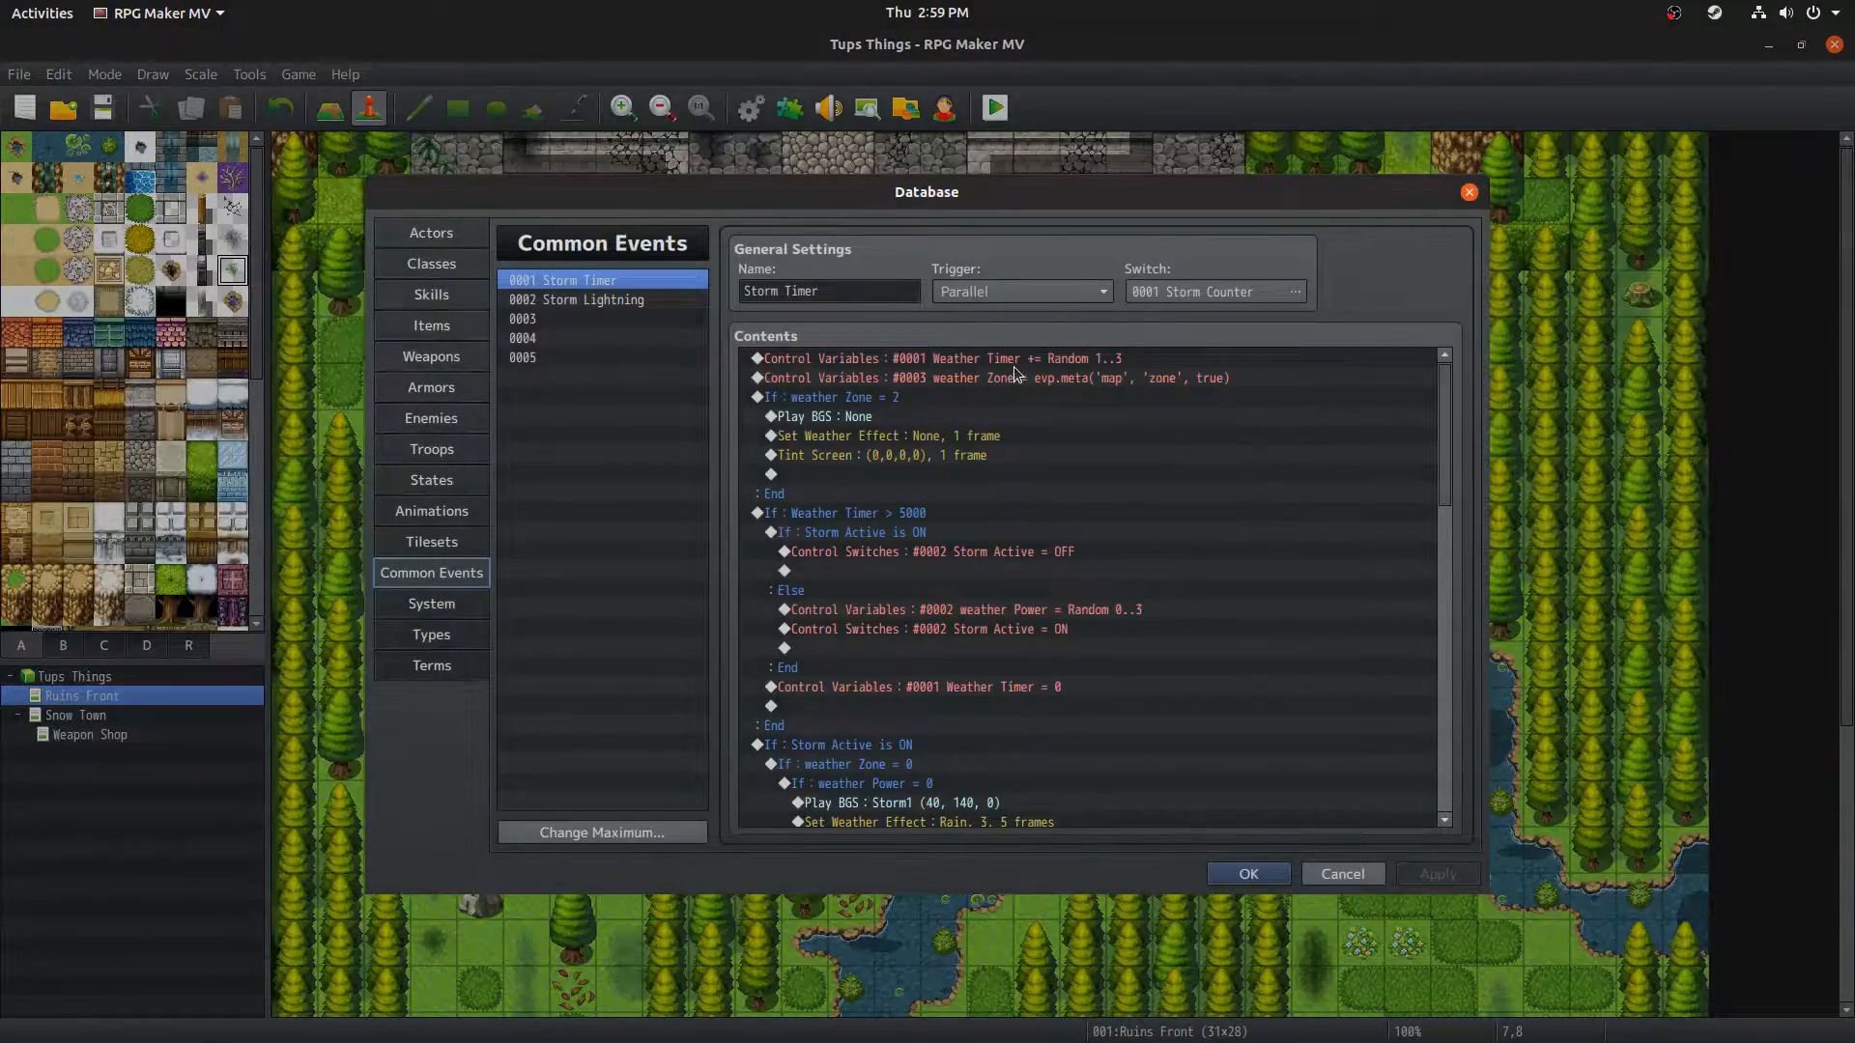
left_click(1012, 379)
double_click(1012, 379)
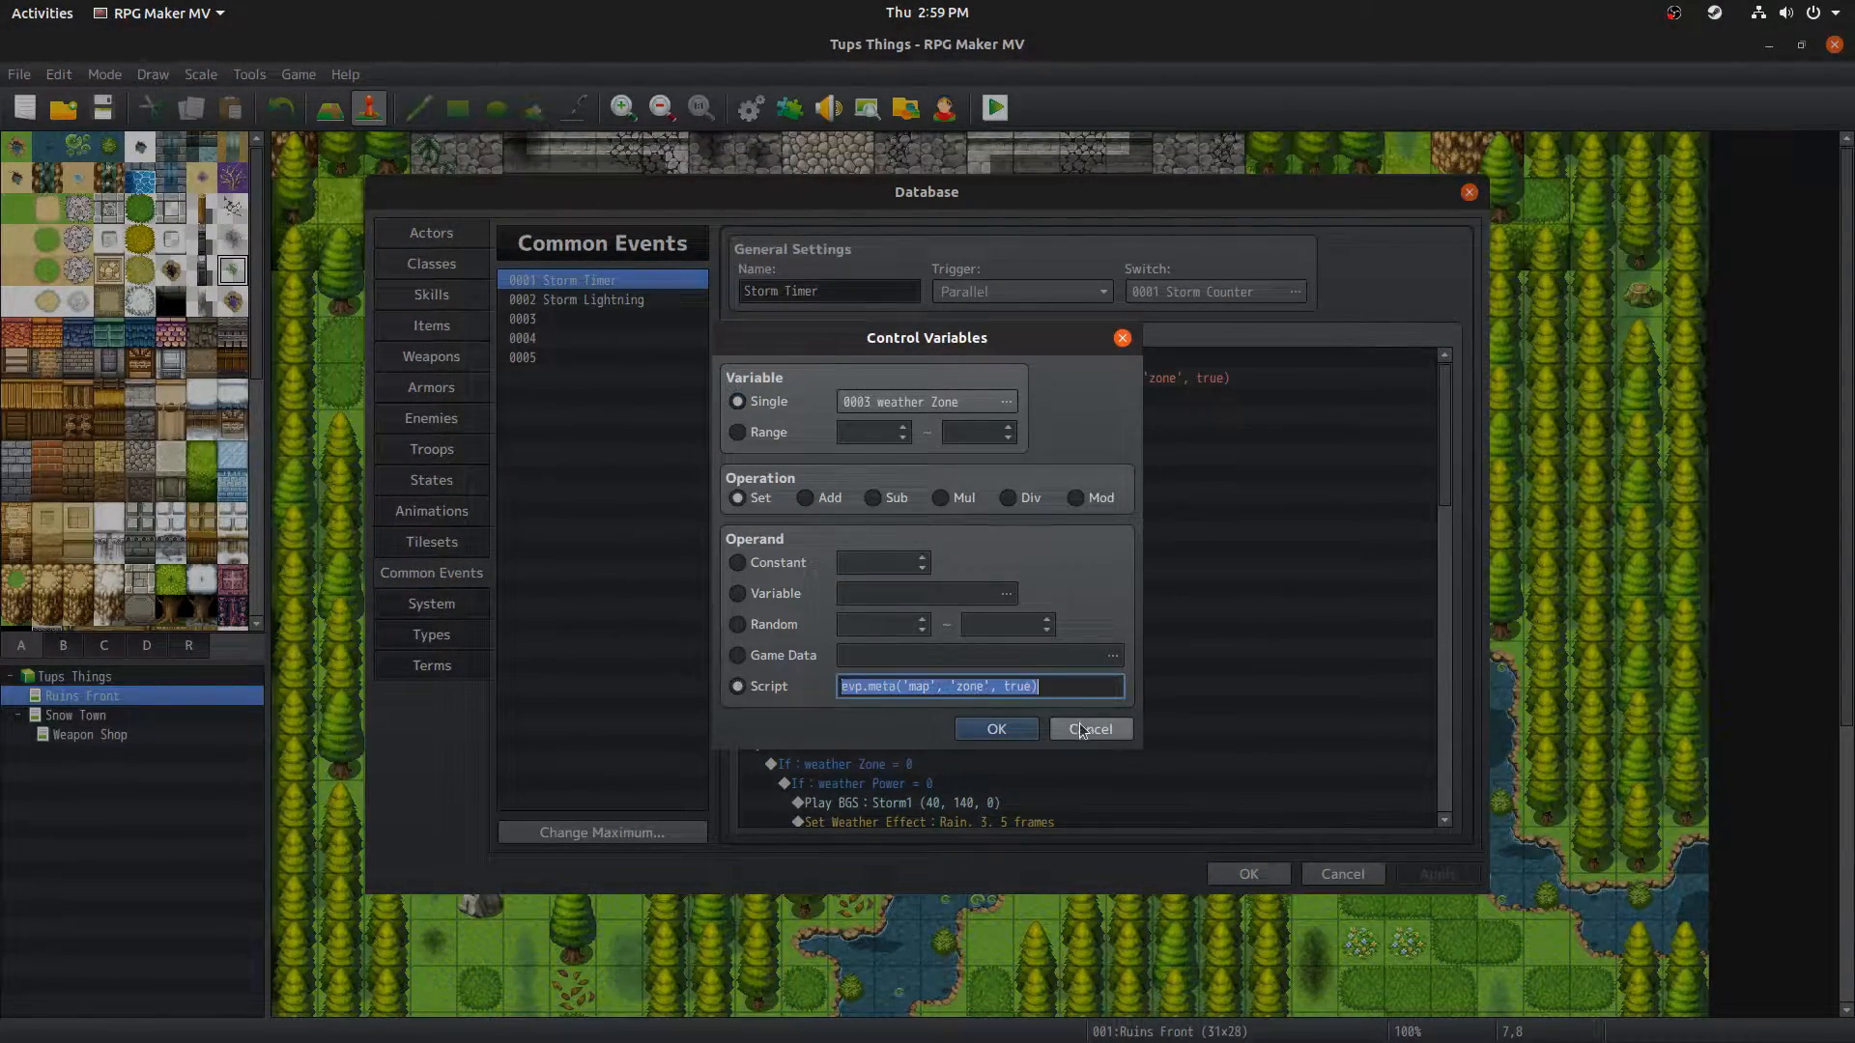
left_click(1082, 726)
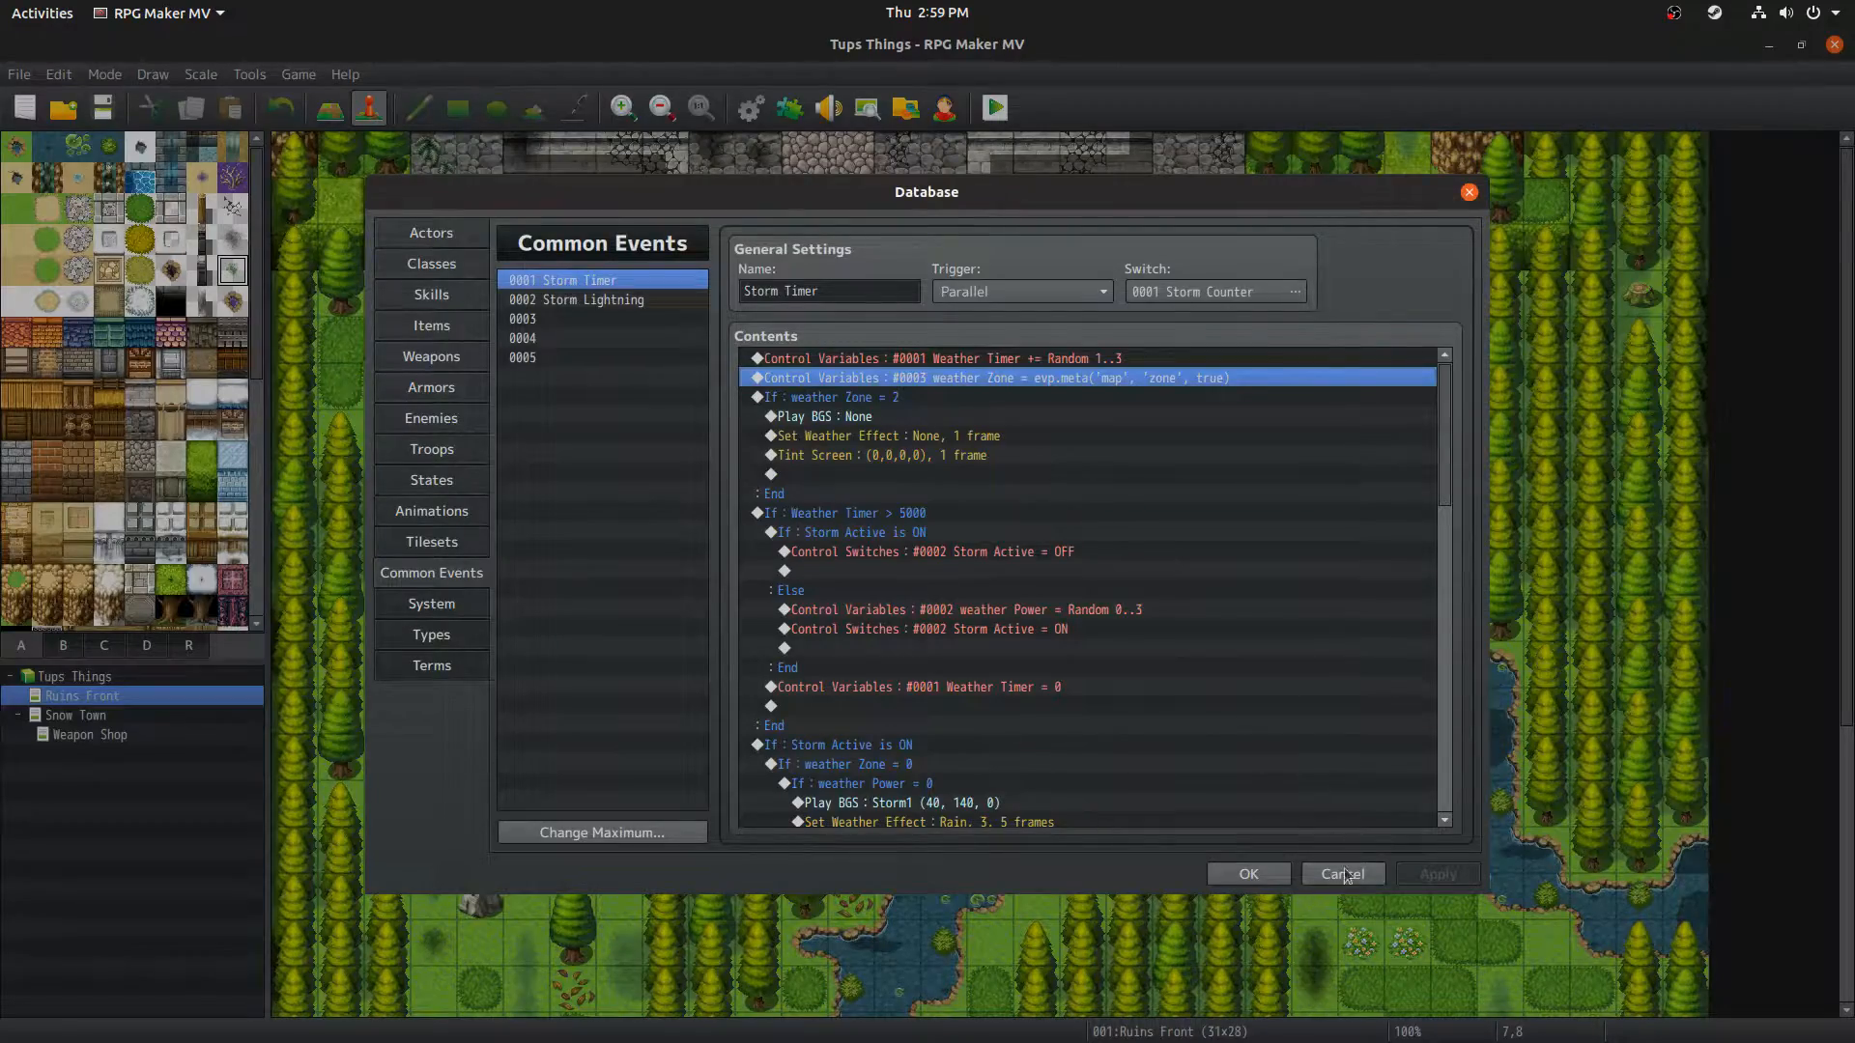
left_click(1342, 873)
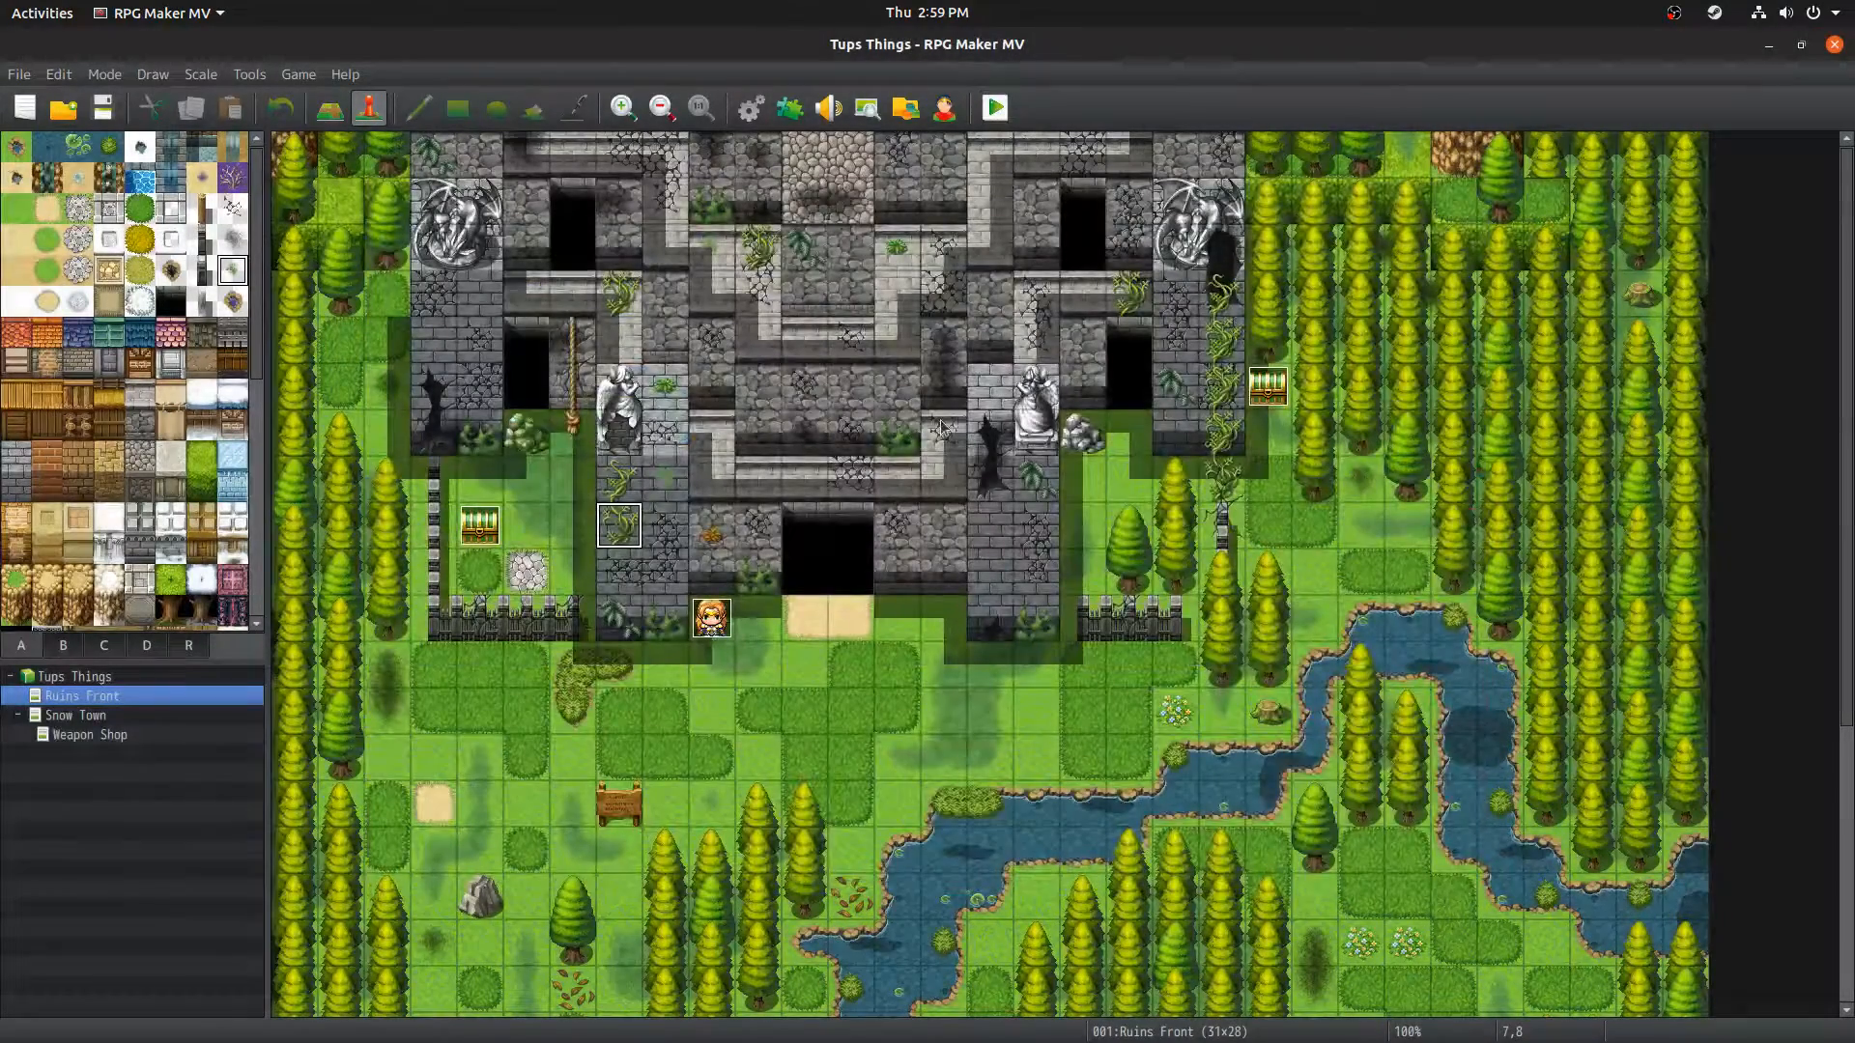
Step: Start a playtest and walk the character from the stone building down into the snow town's streets
key("ctrl+r")
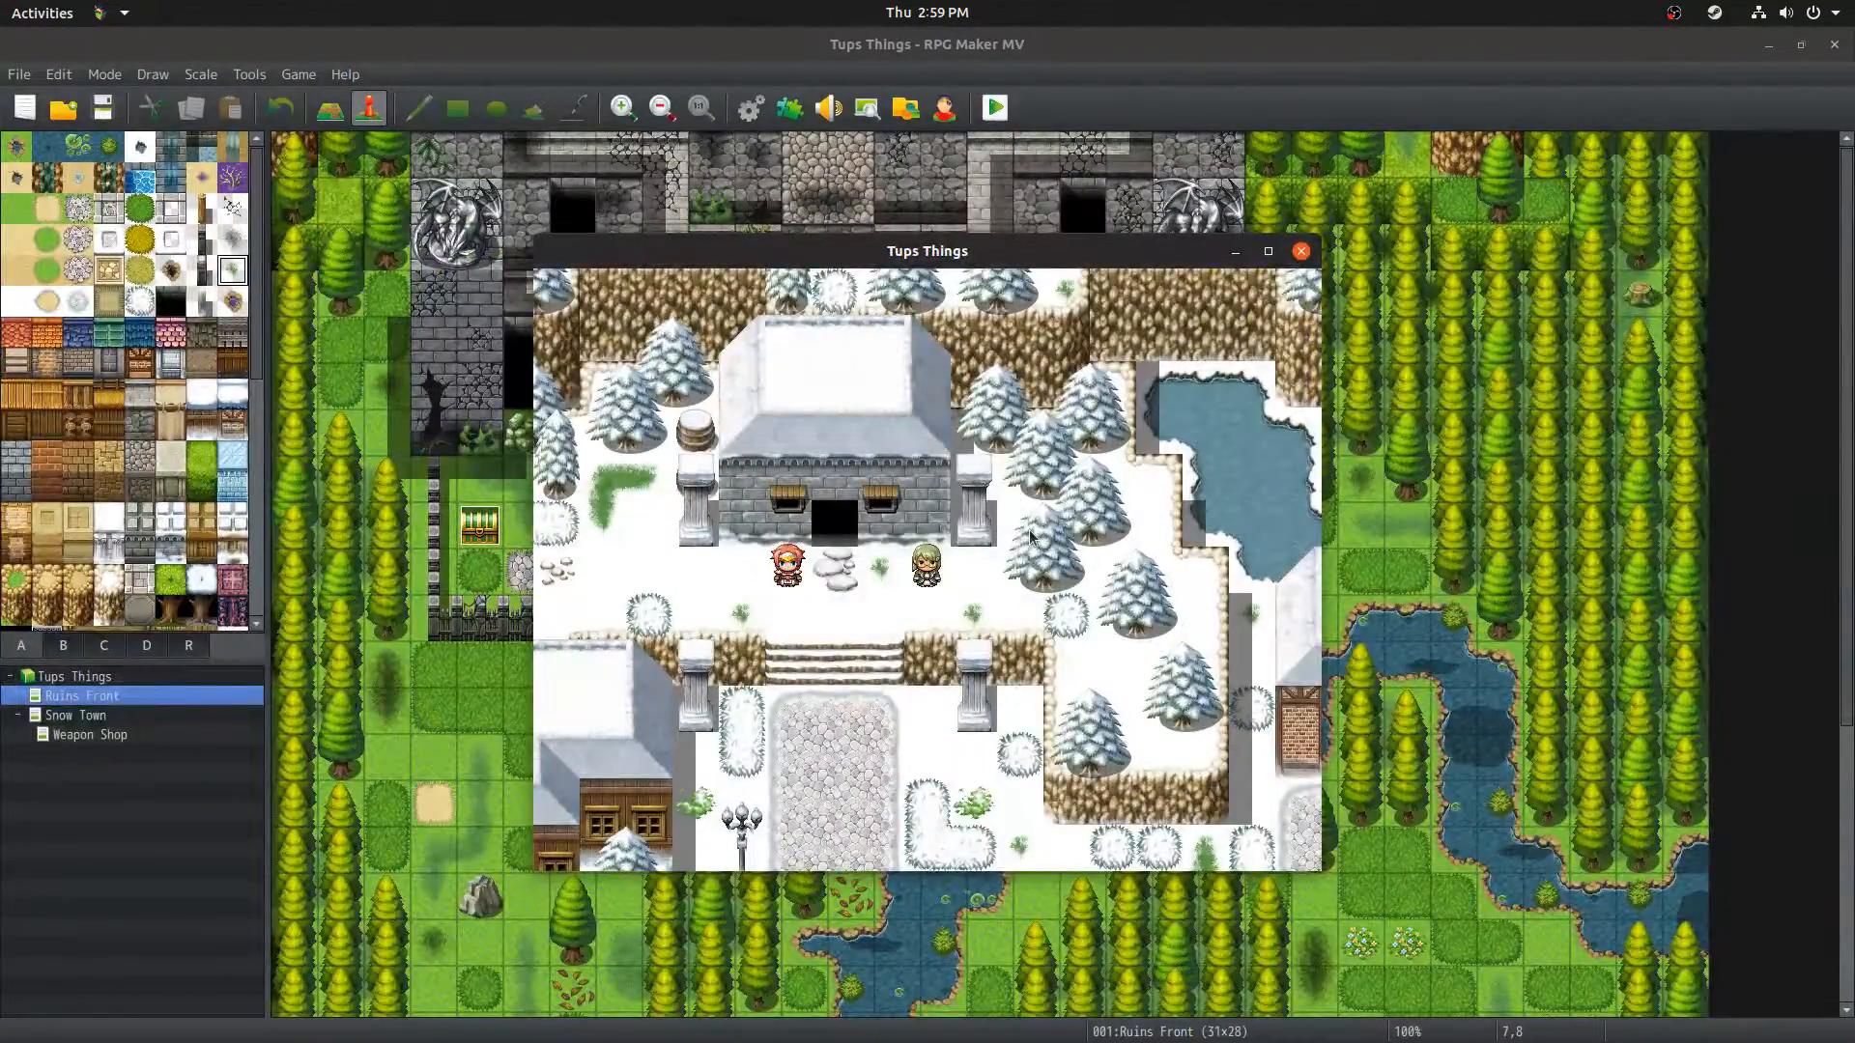
key("Escape")
key("Escape")
key("Left")
key("Left")
key("Down")
key("Down")
key("Down")
key("Down")
key("Down")
key("Down")
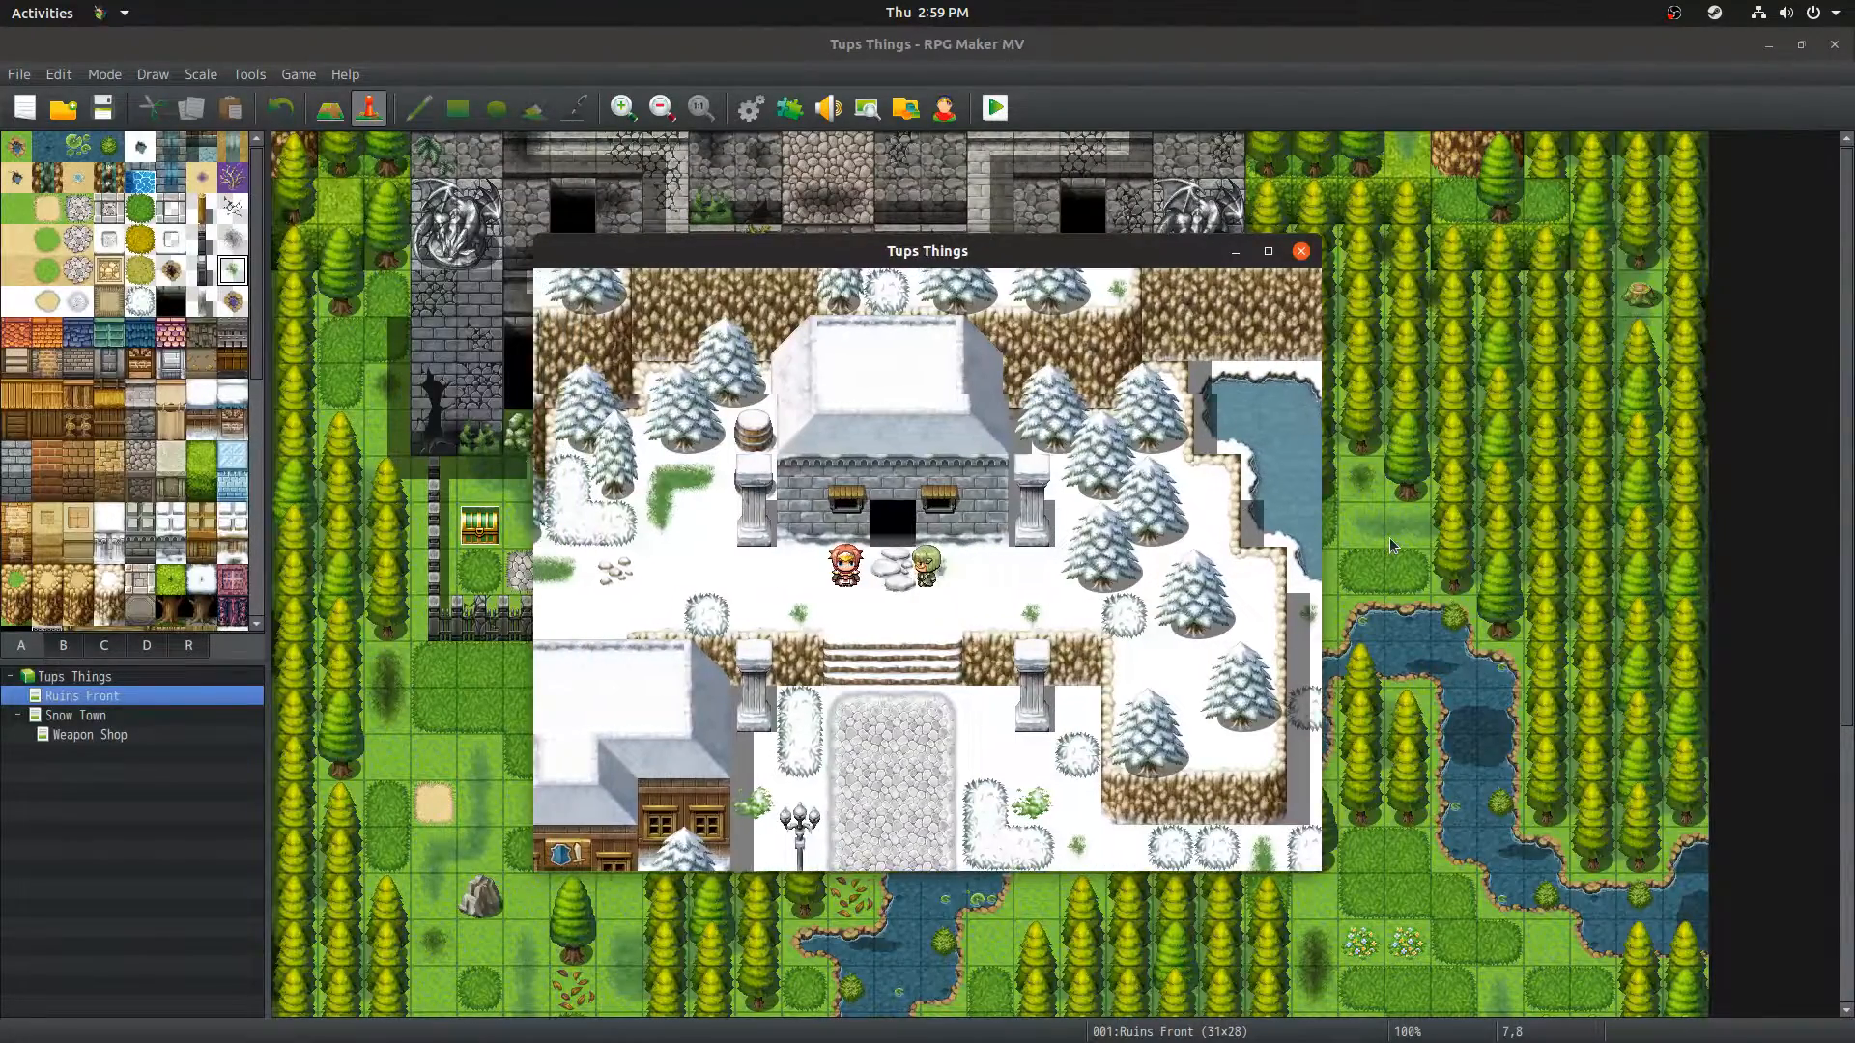
key("Down")
key("Down")
key("Down")
key("Left")
key("Left")
key("Left")
key("Left")
key("Left")
key("Left")
key("Left")
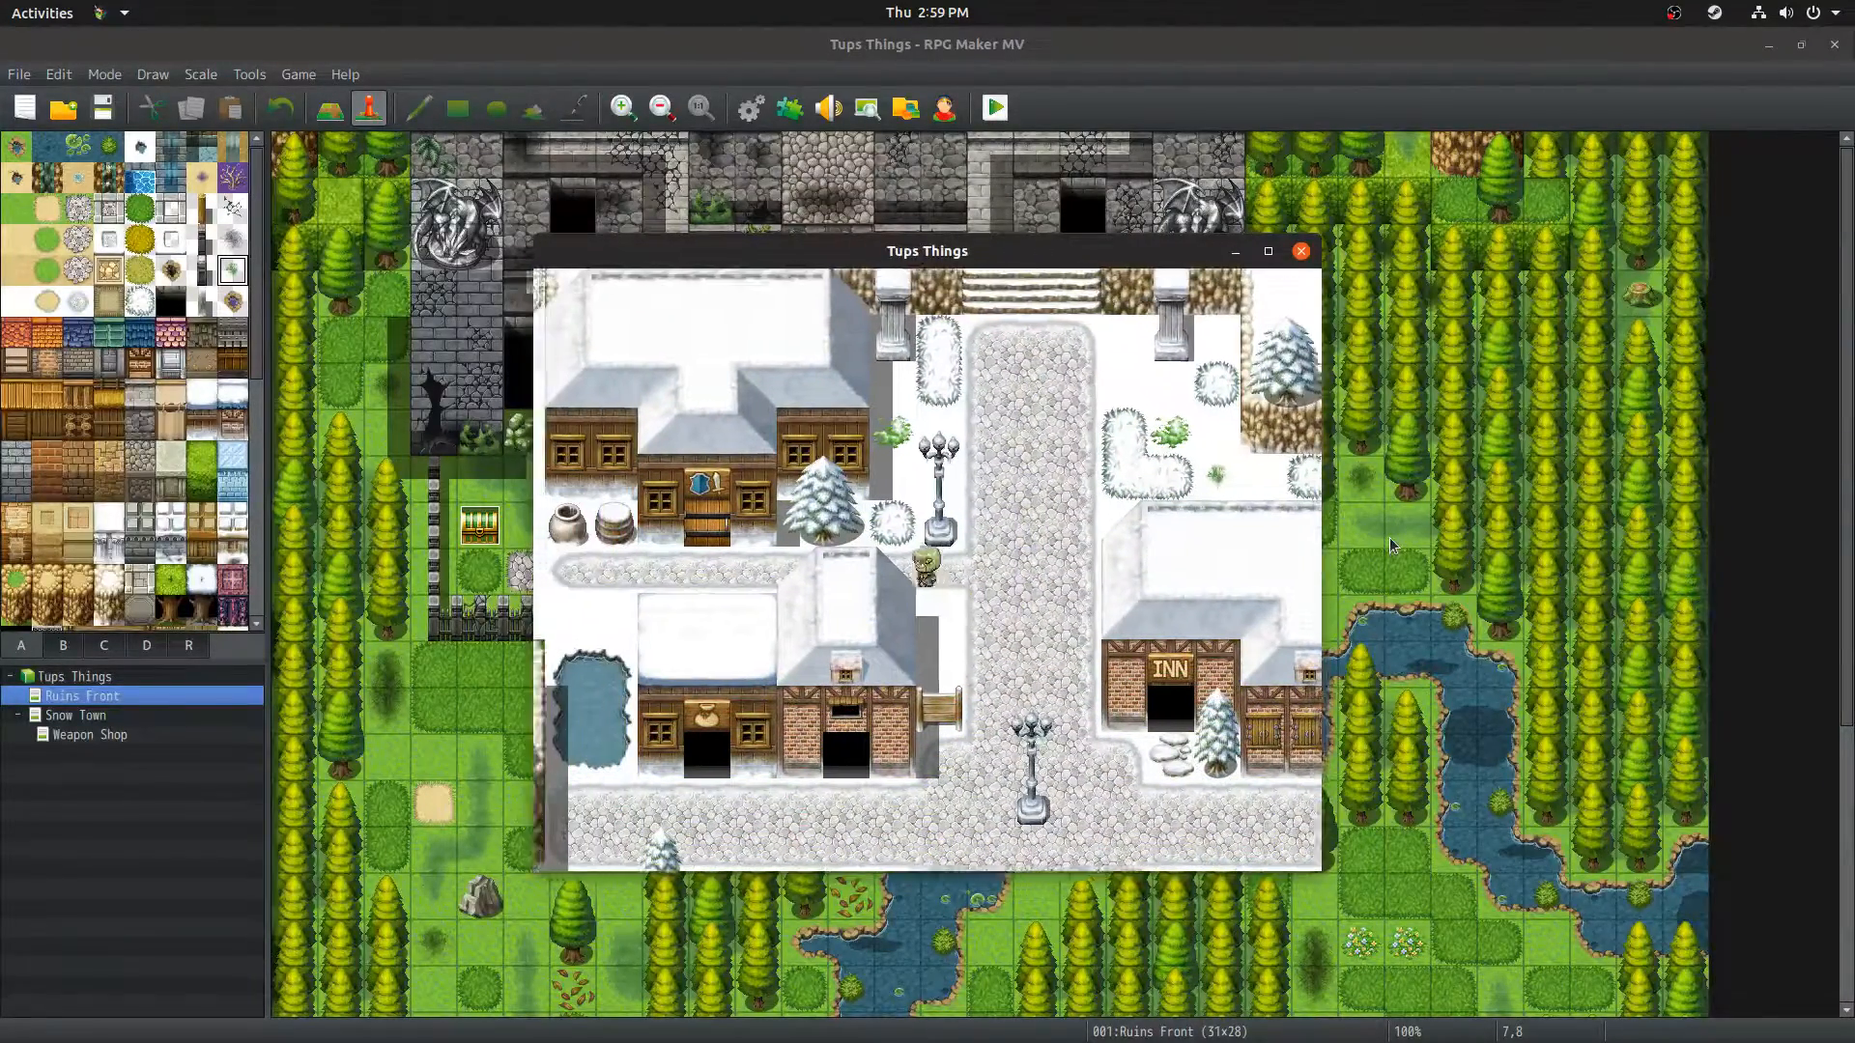
Step: Bring the character into the weapon shop to test the indoor map
key("Up")
key("Up")
key("Up")
key("Right")
key("Right")
key("Down")
key("Down")
key("Down")
key("Down")
key("Down")
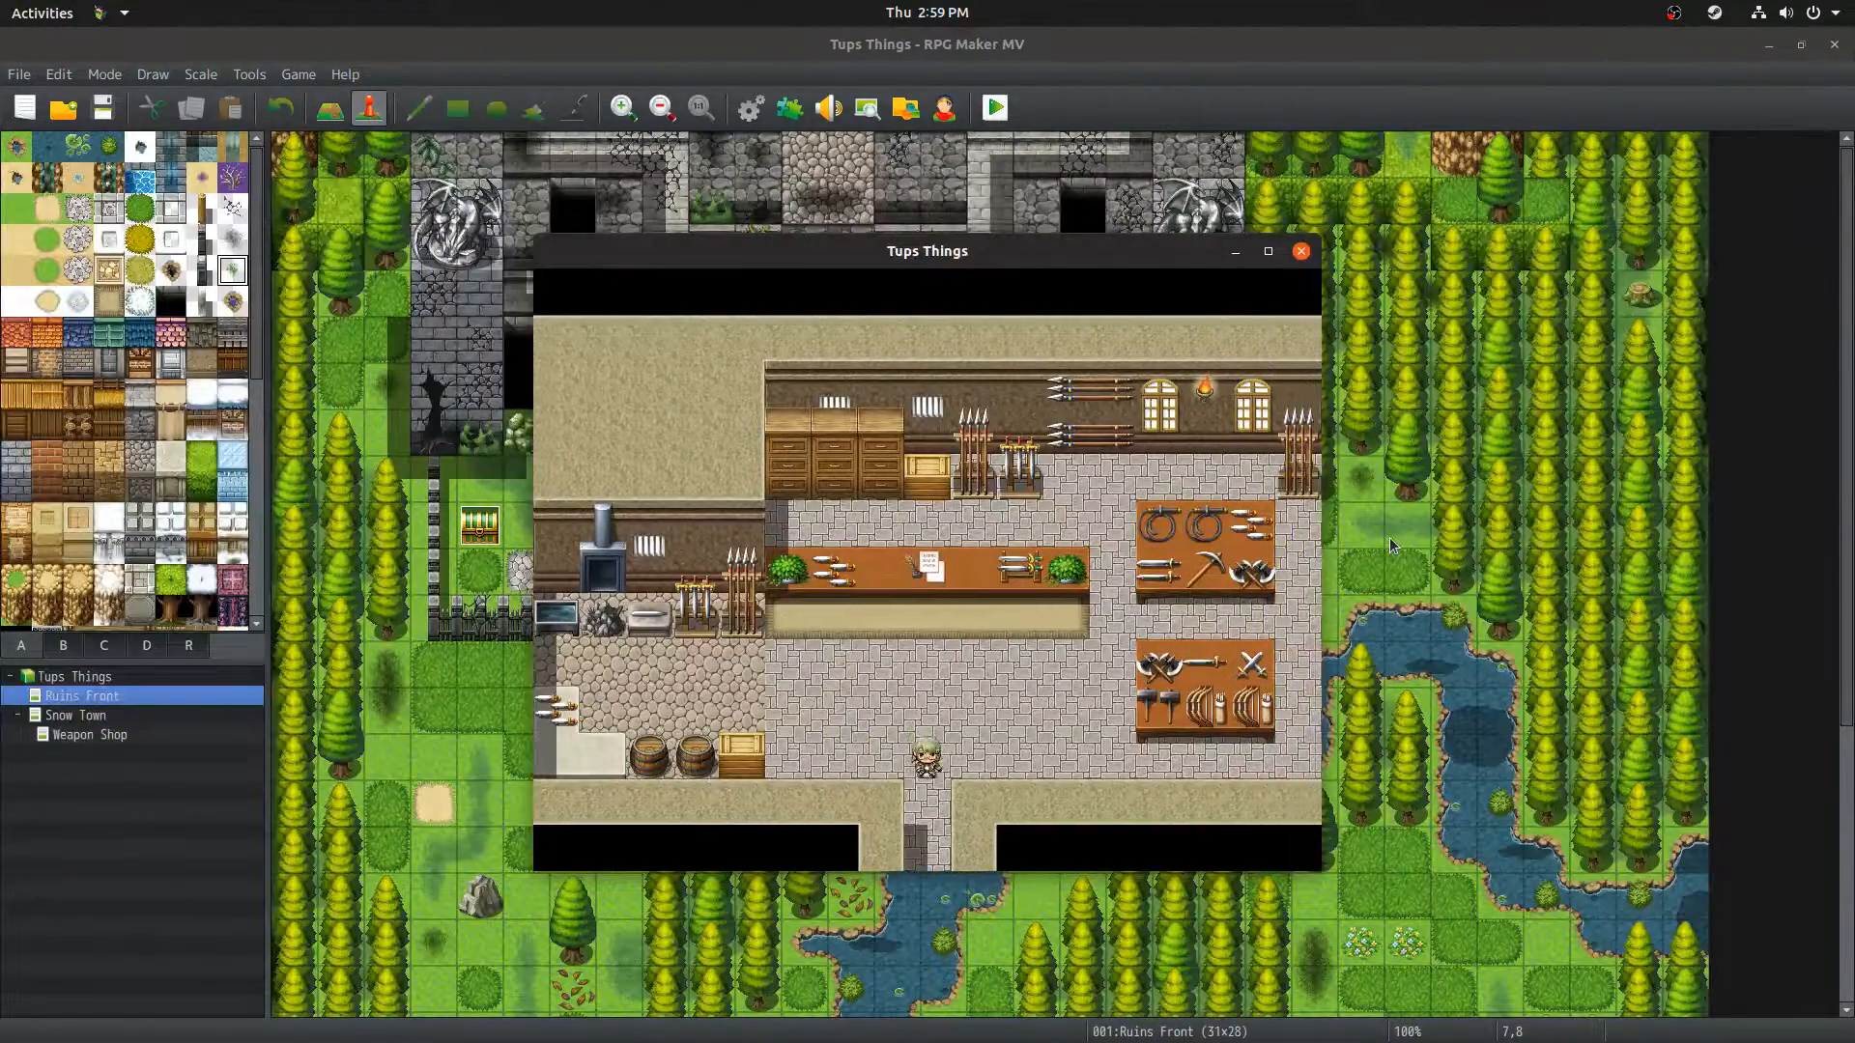
Step: Take the character out of the weapon shop and back onto the snow town street
key("Right")
key("Right")
key("Right")
key("Right")
key("Right")
key("Up")
key("Up")
key("Up")
key("Up")
key("Up")
key("Up")
key("Up")
key("Up")
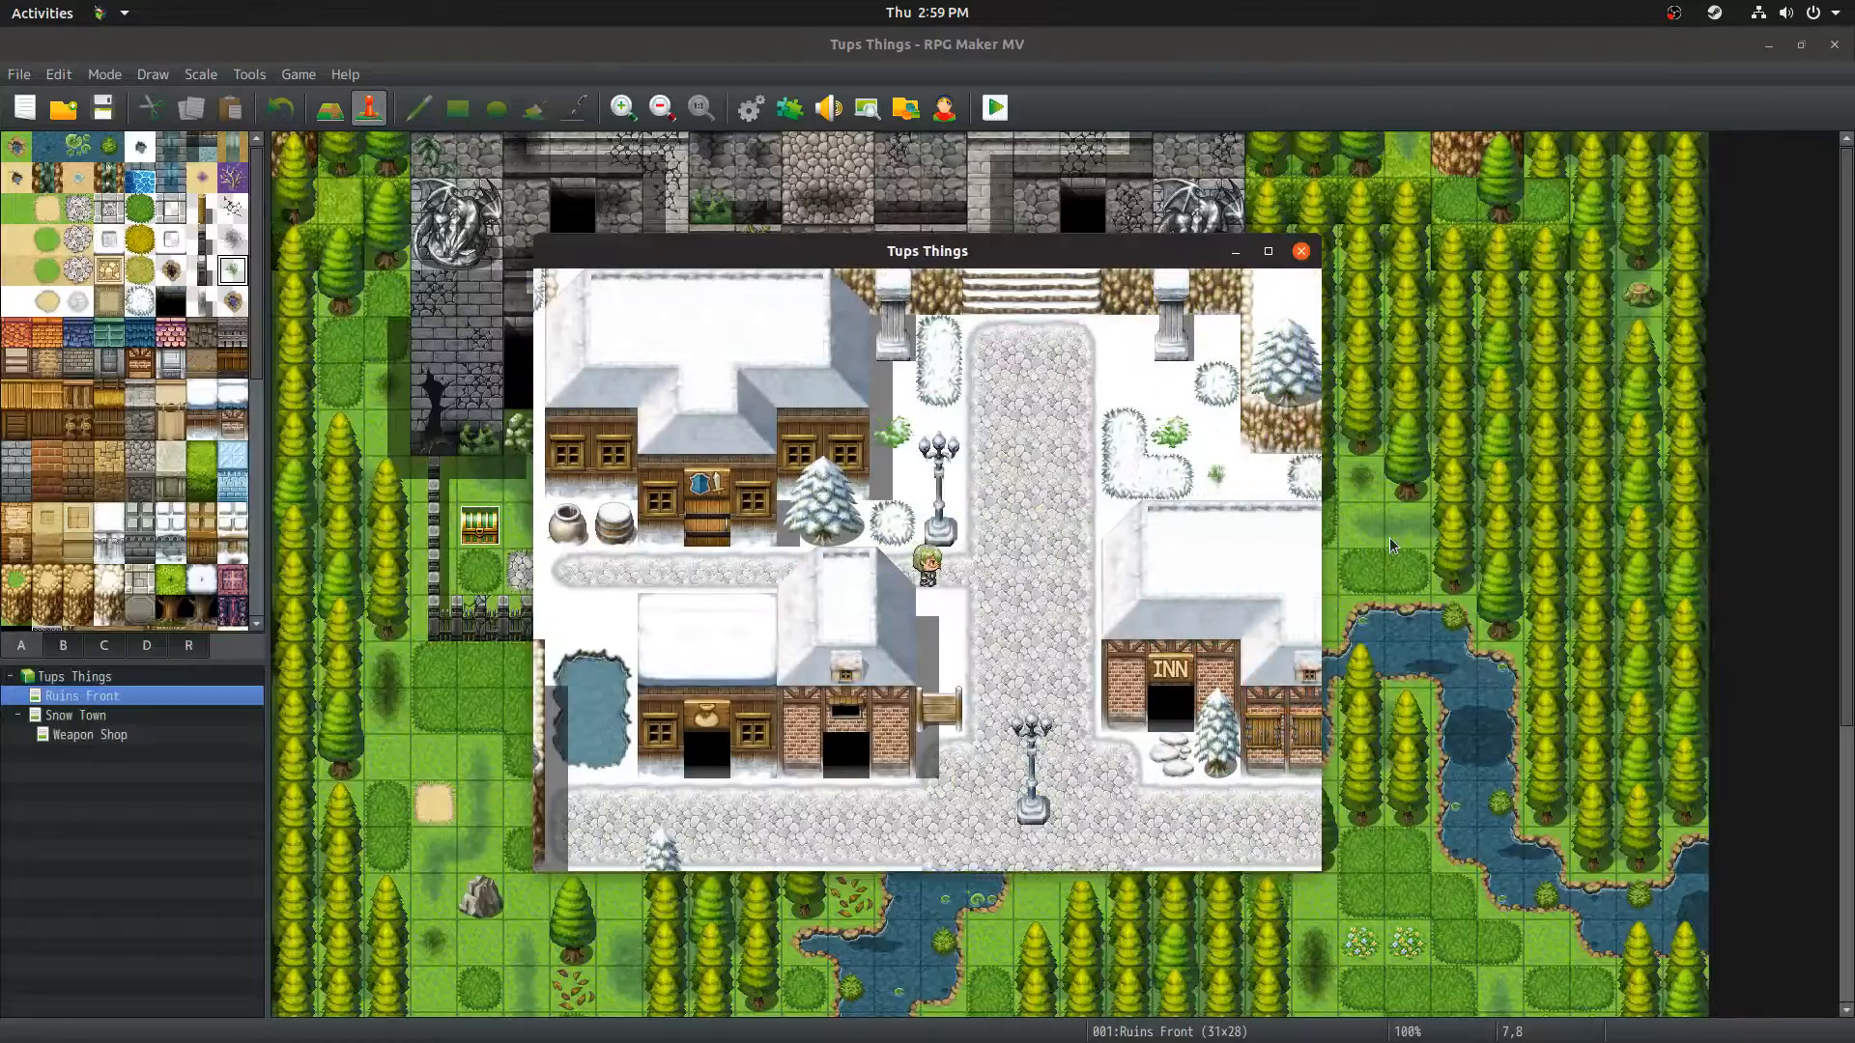
Step: Walk the character back up the stairs to the stone building
key("Up")
key("Up")
key("Down")
key("Down")
key("Down")
key("Down")
key("Down")
key("Down")
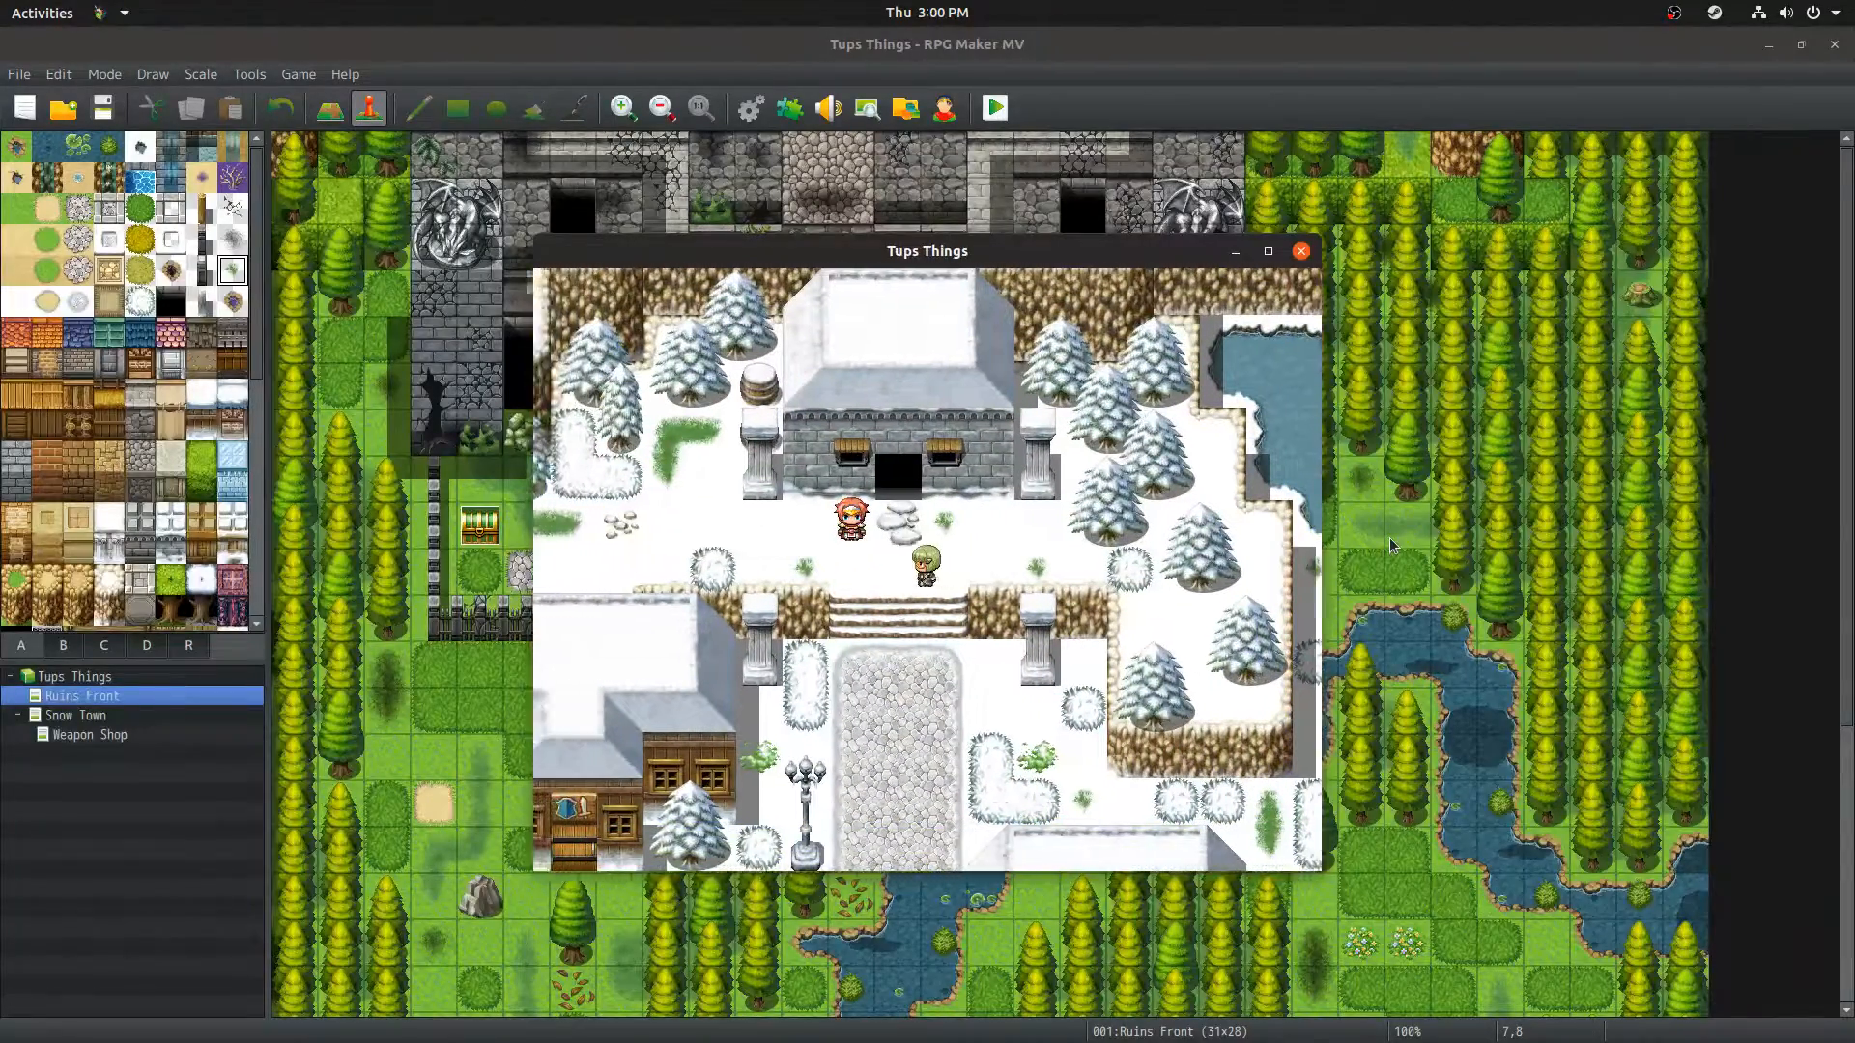
Step: Walk the character back and forth between the stone building and the village path to observe the outdoor weather
key("Down")
key("Down")
key("Down")
key("Down")
key("Down")
key("Left")
key("Up")
key("Up")
key("Up")
key("Up")
key("Up")
key("Up")
key("Up")
key("Up")
key("Up")
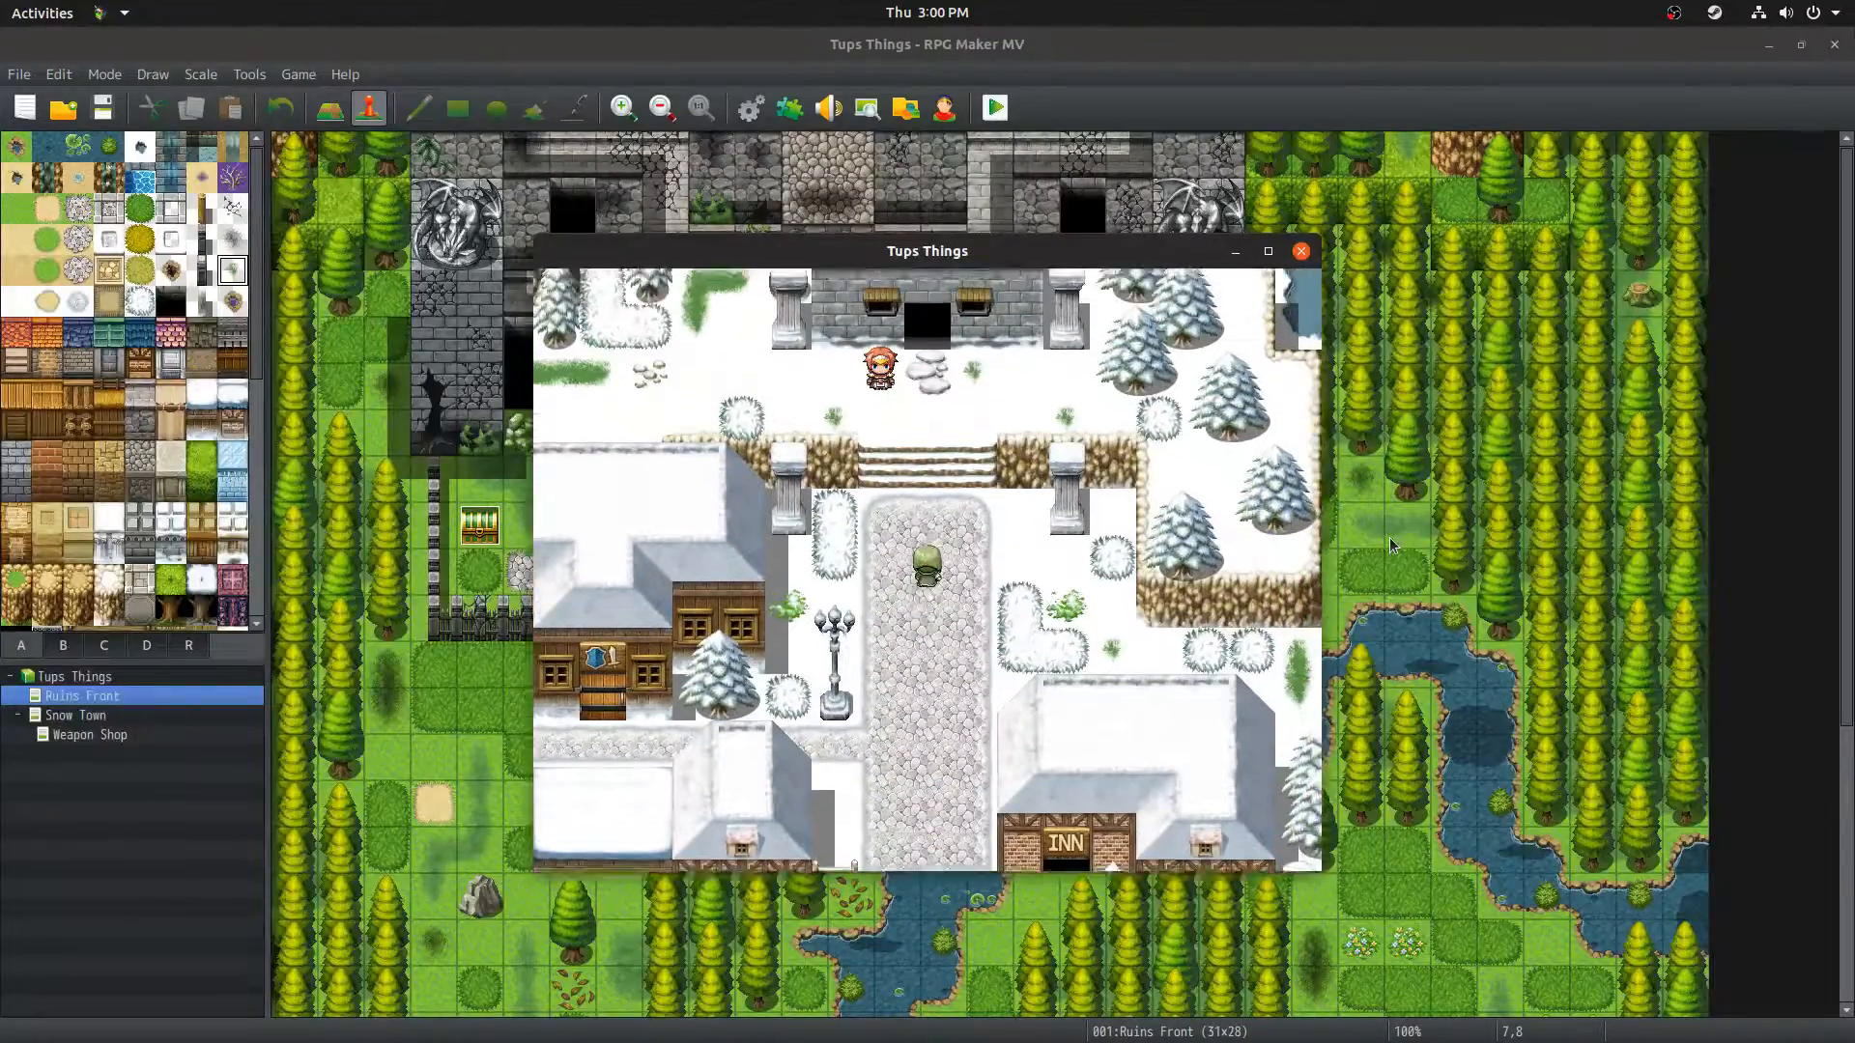
key("Left")
key("Left")
key("Left")
key("Left")
key("Left")
key("Left")
key("Left")
key("Down")
key("Down")
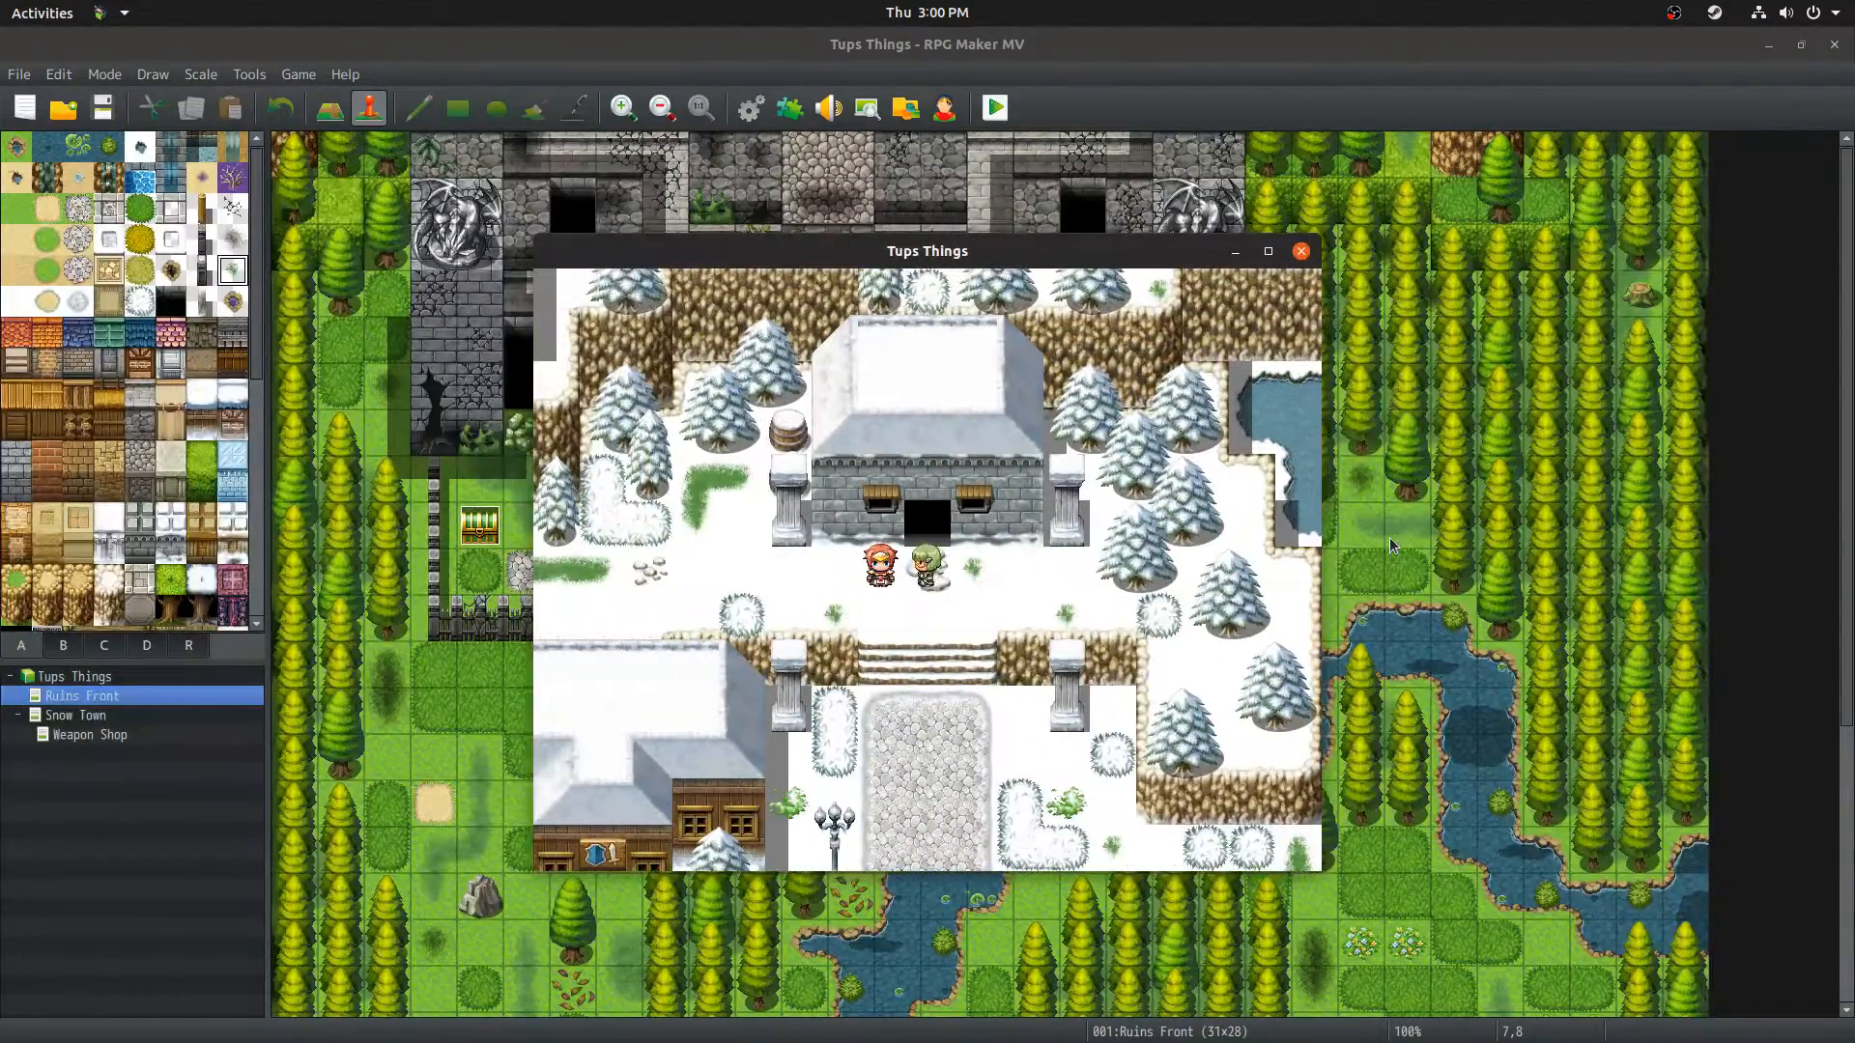
key("Up")
key("Up")
key("Right")
key("Right")
key("Right")
key("Left")
key("Left")
key("Left")
key("Down")
key("Down")
key("Down")
key("Down")
key("Down")
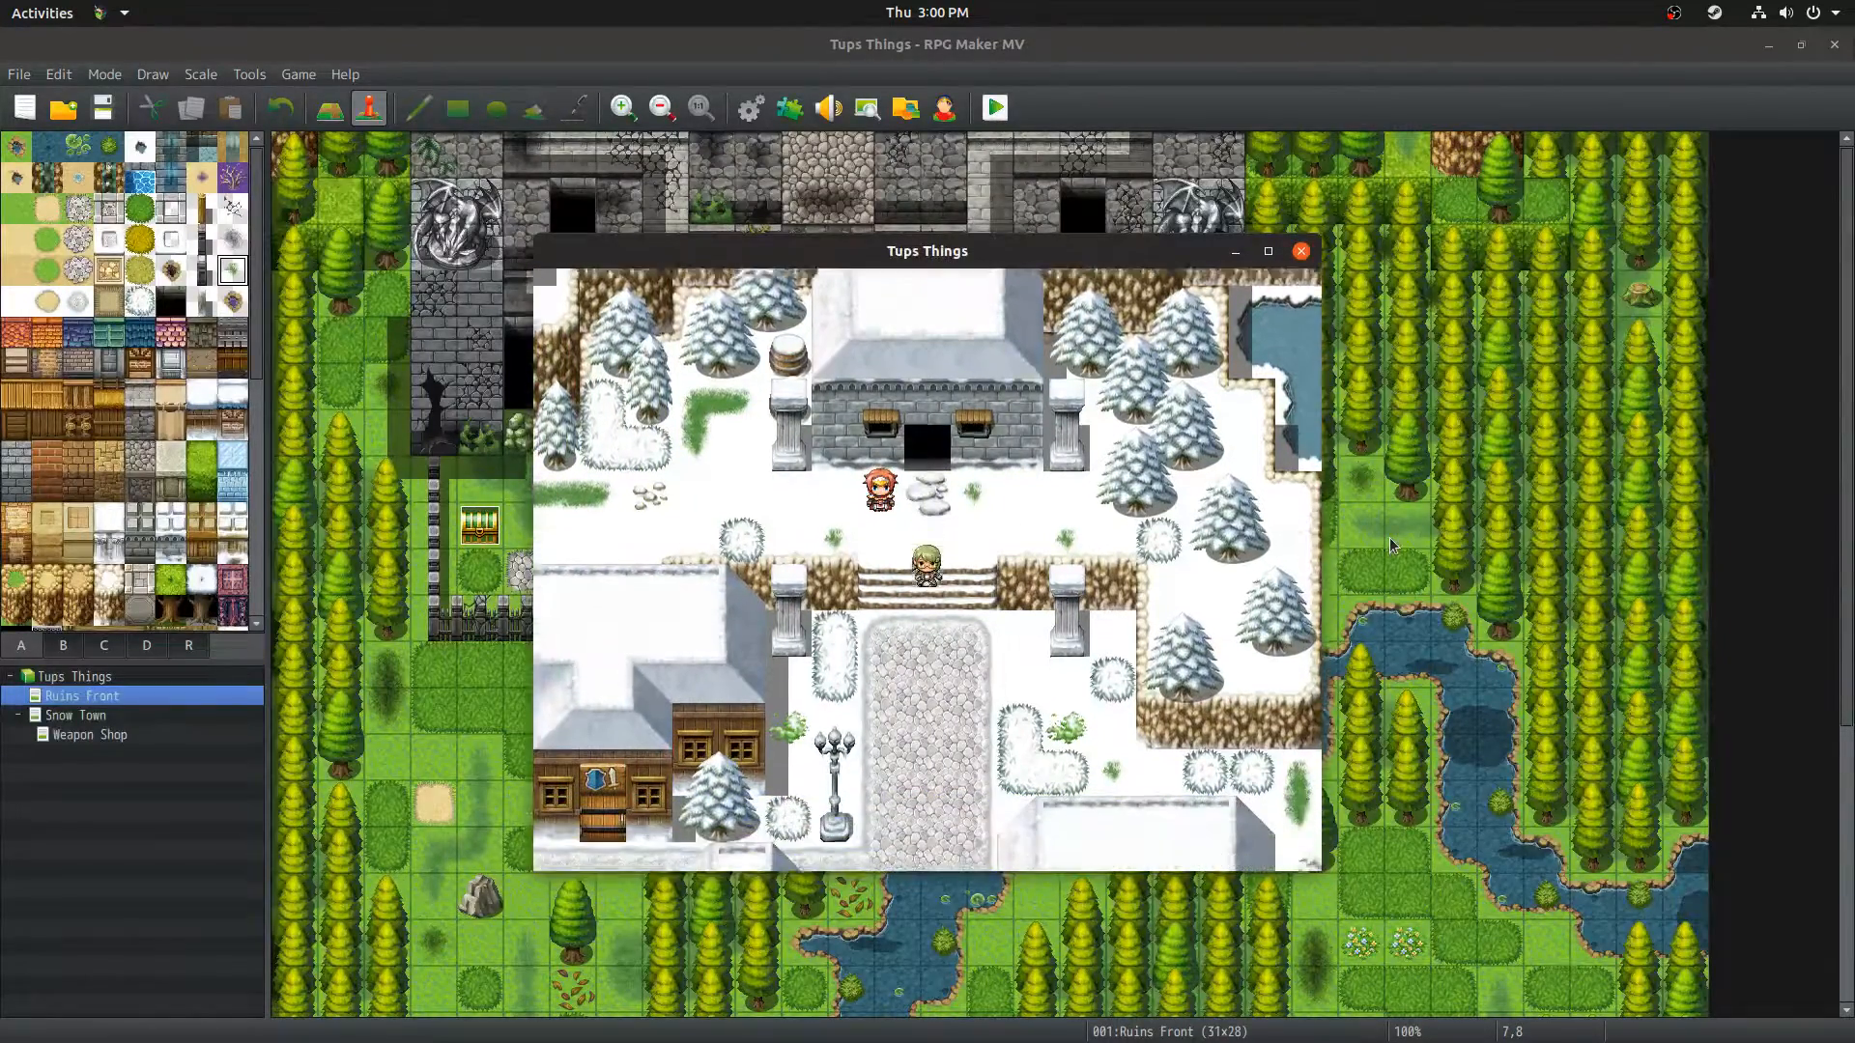
key("Up")
key("Up")
key("Up")
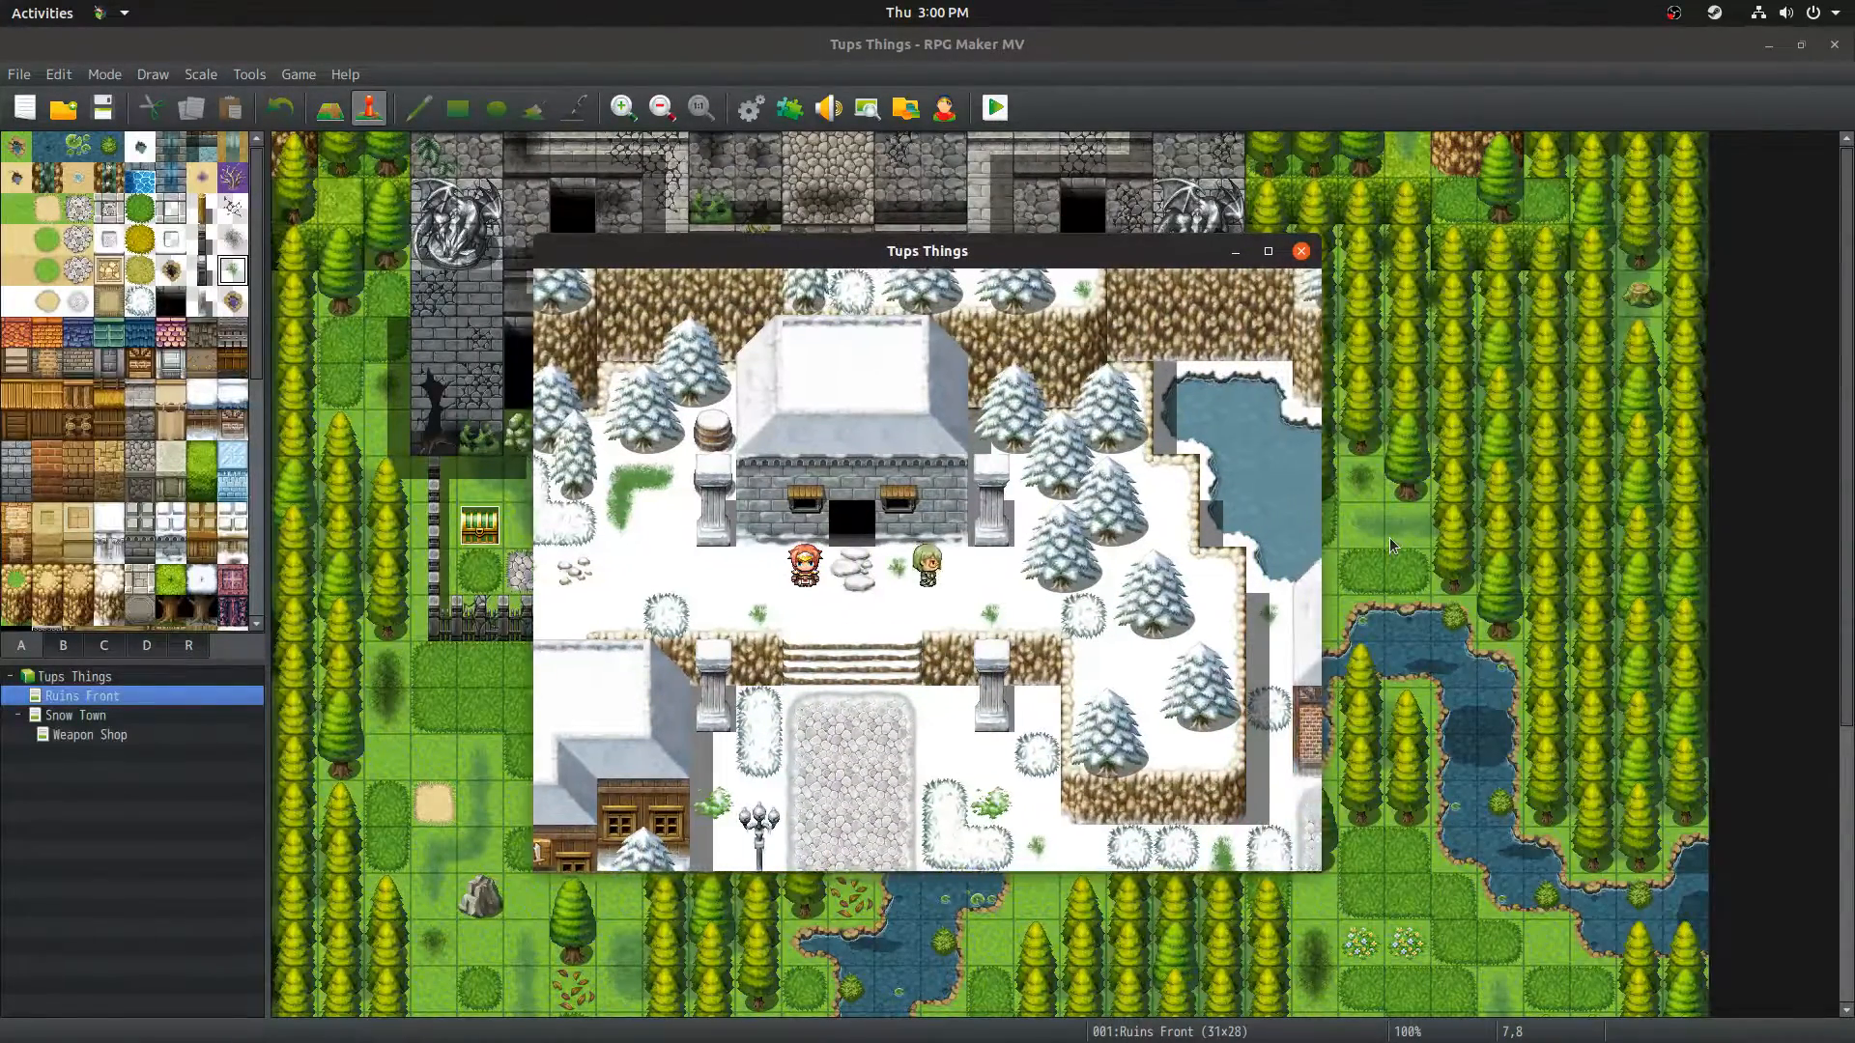
key("Up")
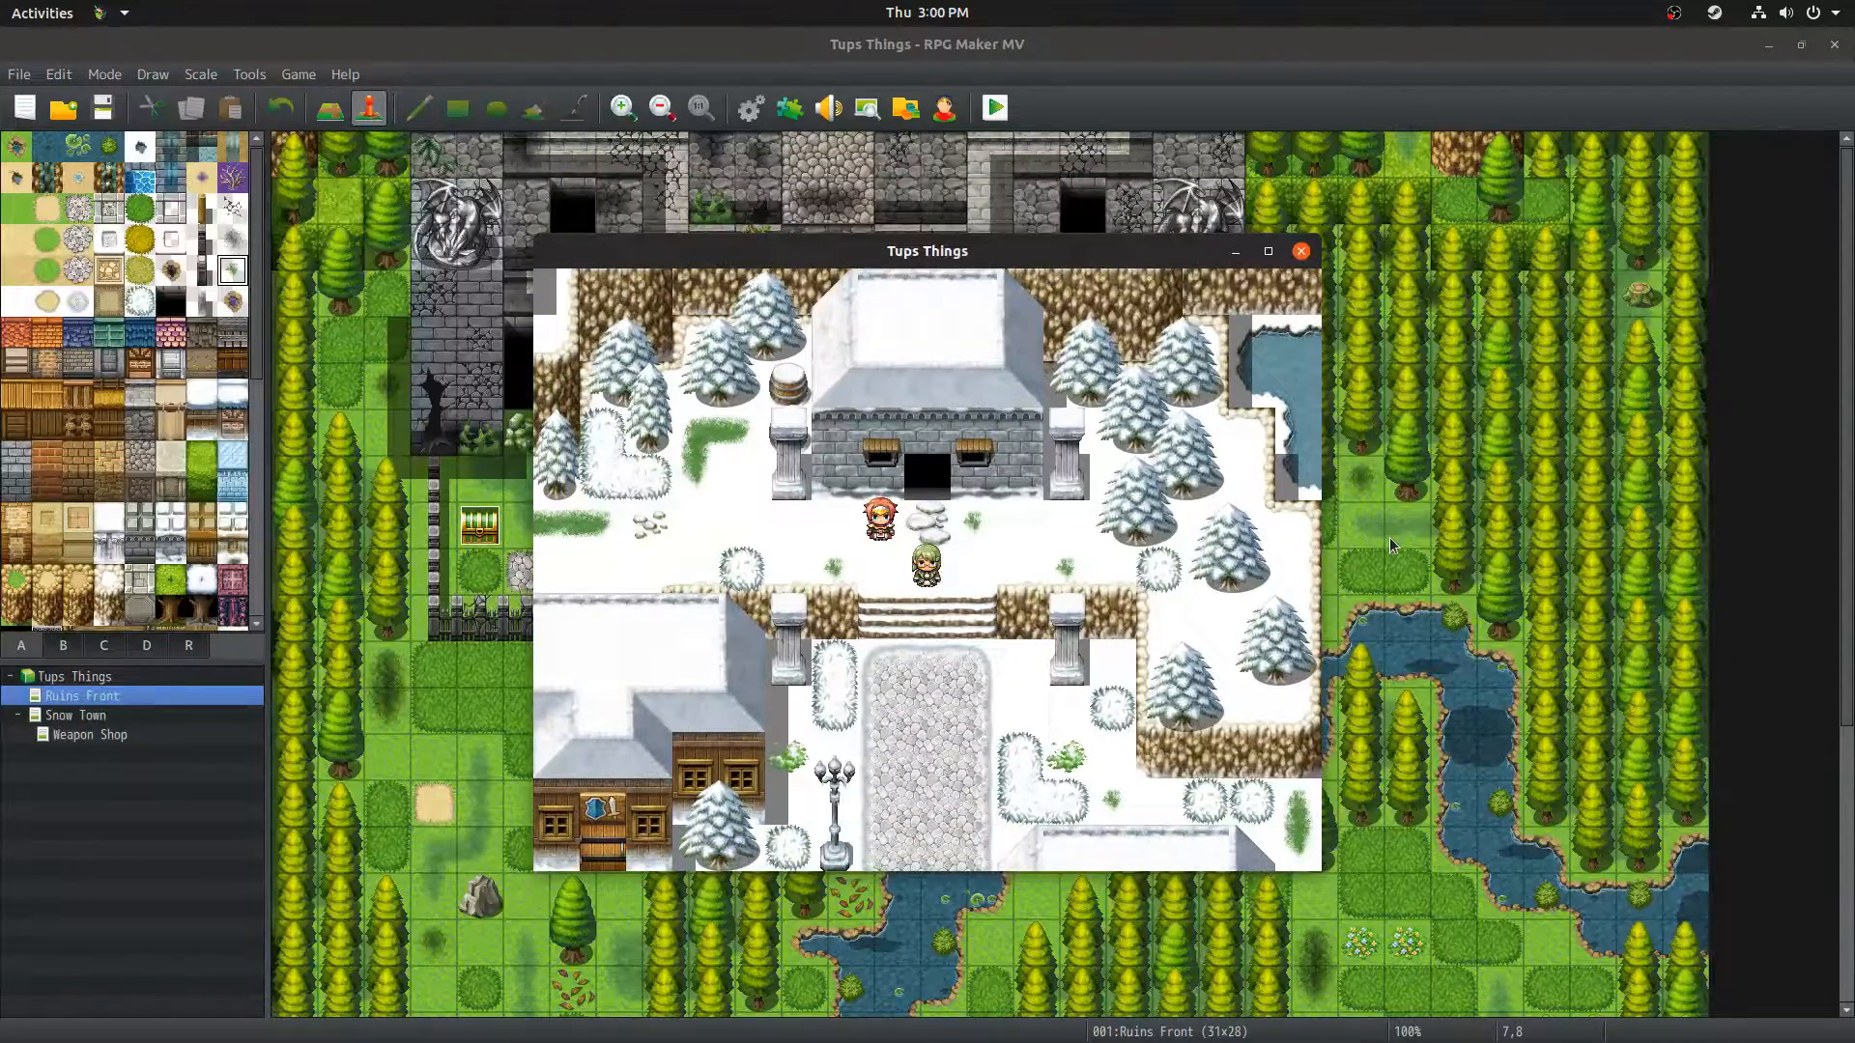
key("Up")
key("Right")
key("Right")
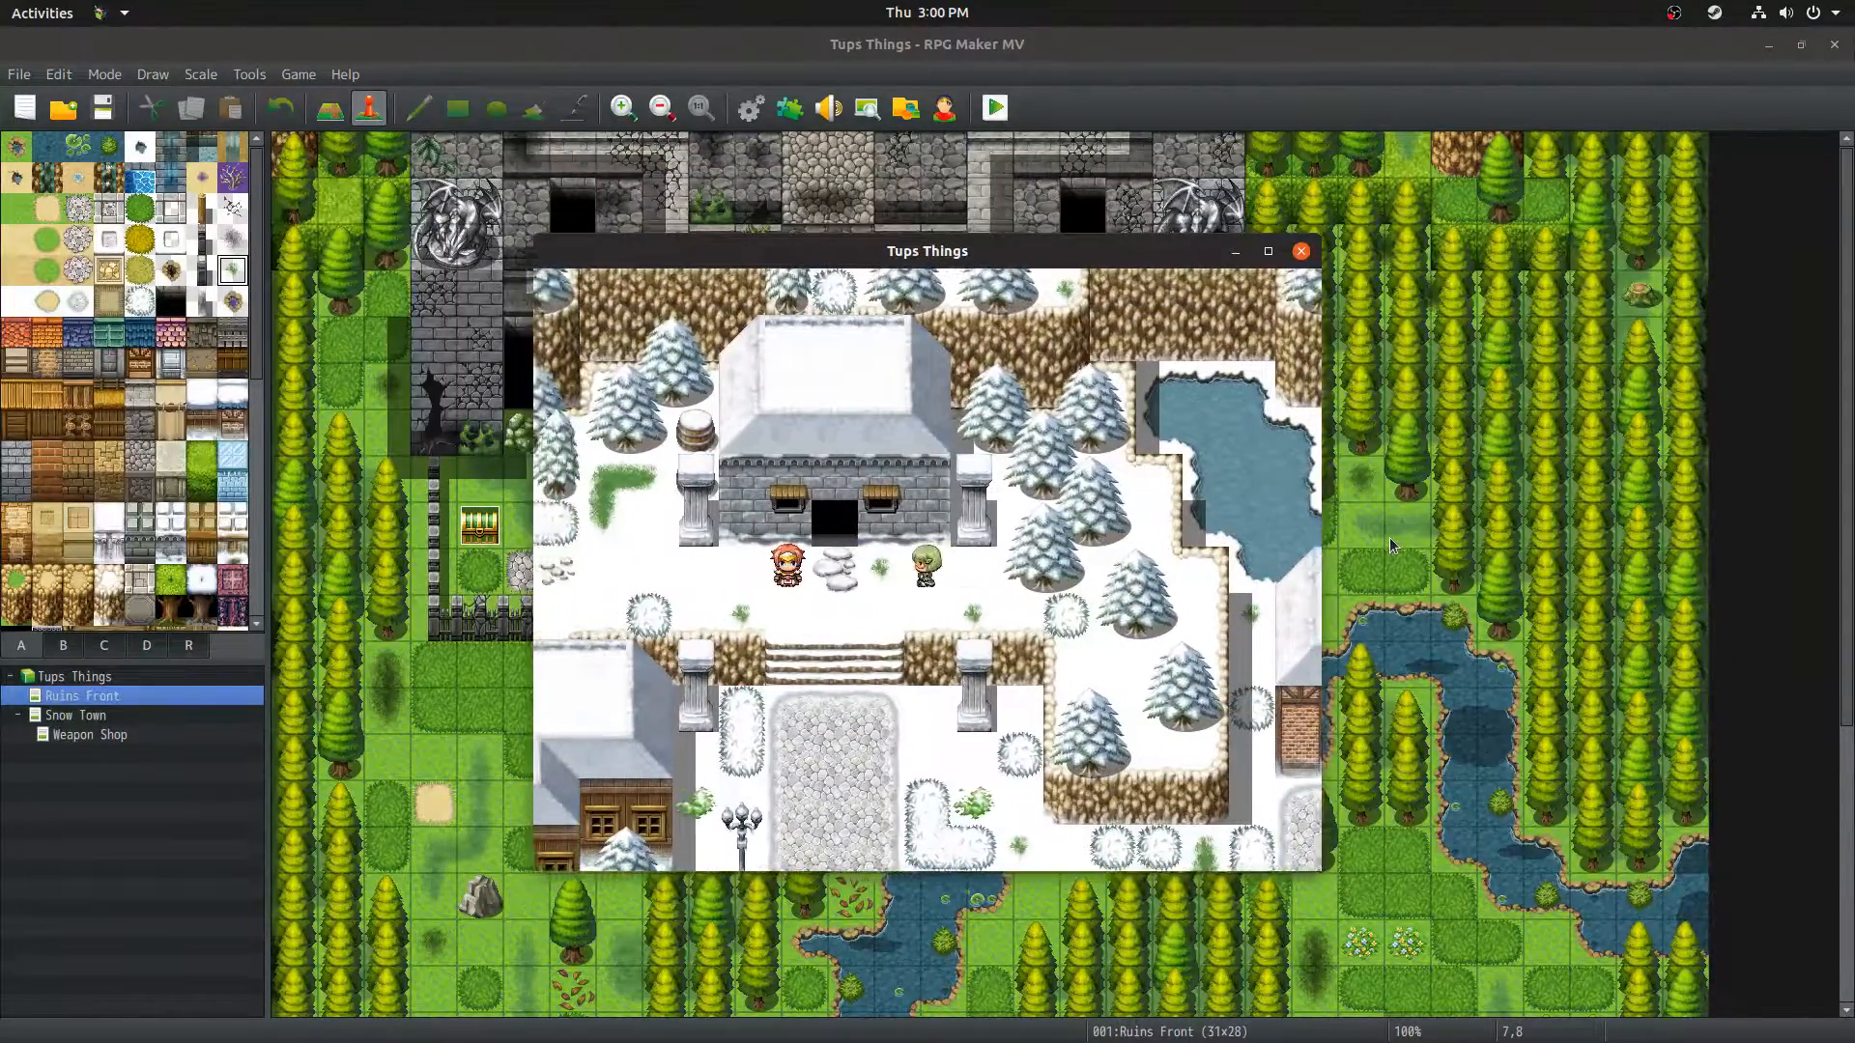
key("Down")
key("Down")
key("Down")
key("Down")
key("Down")
key("Down")
key("Down")
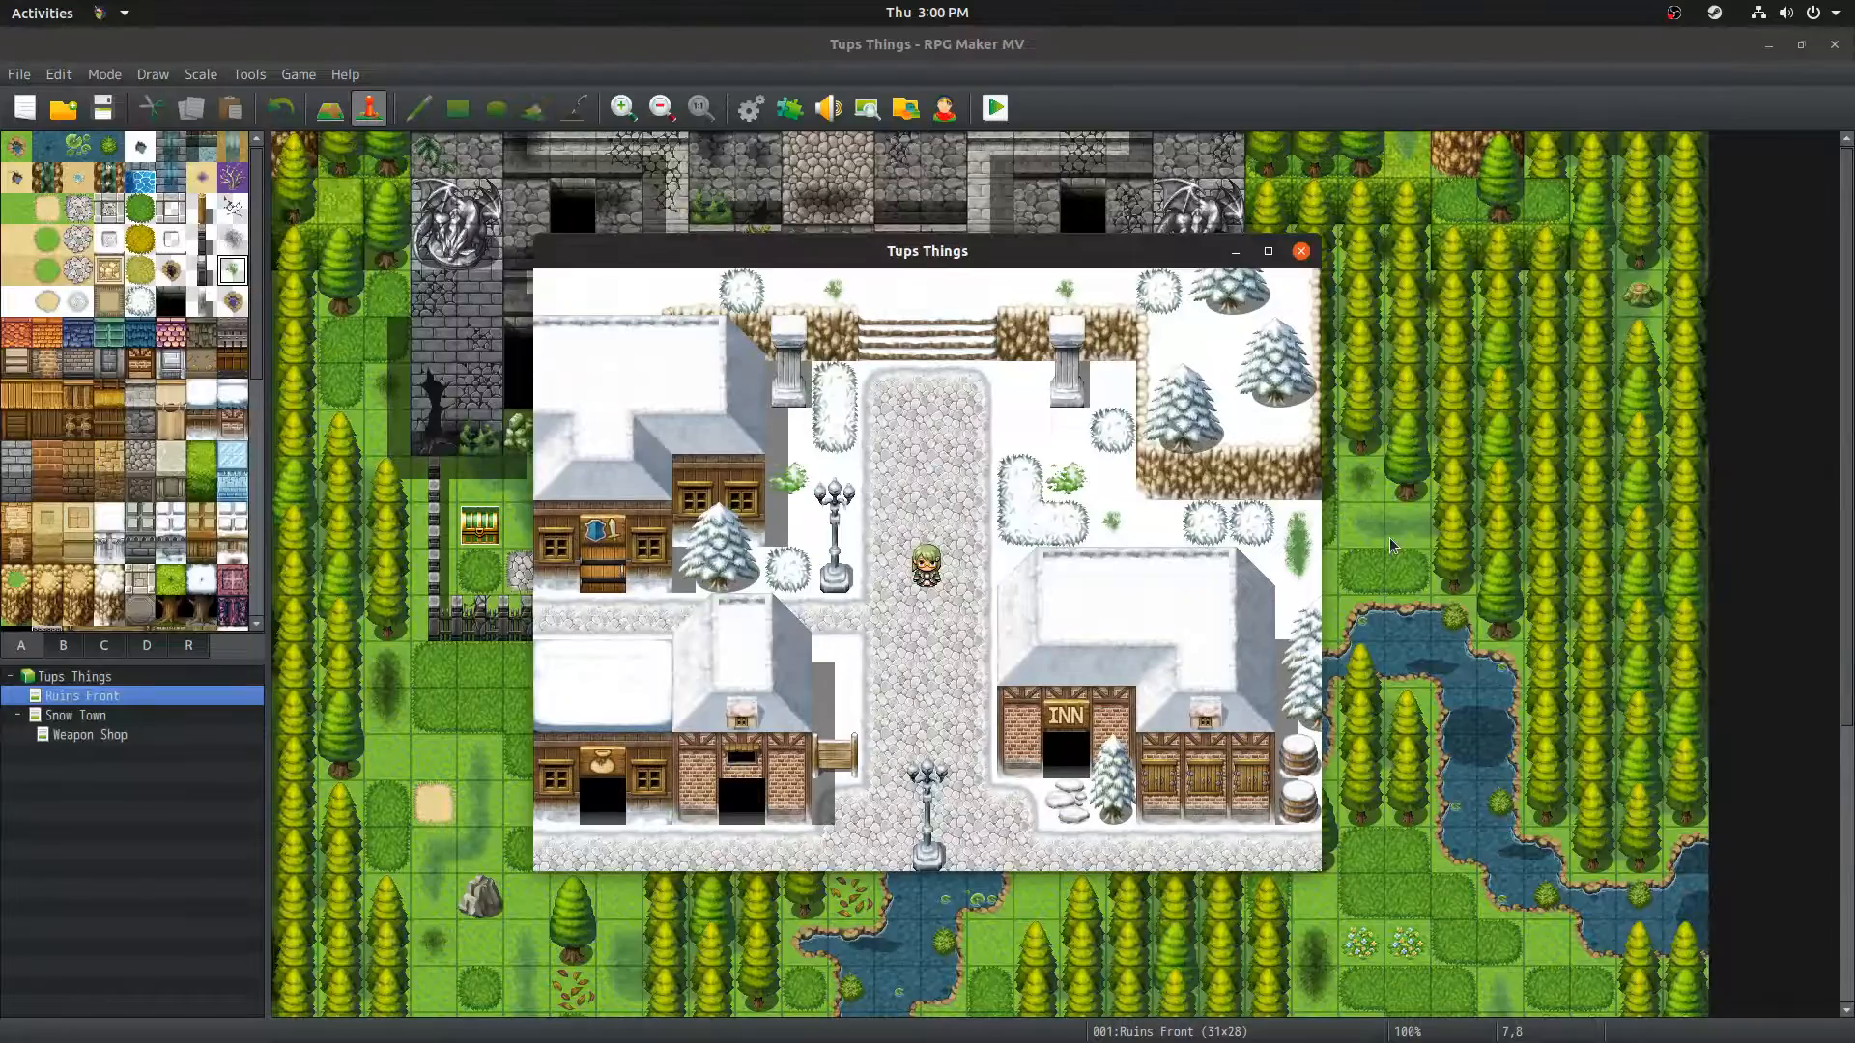
key("Up")
key("Up")
key("Up")
key("Up")
key("Up")
key("Up")
key("Up")
key("Left")
key("Left")
key("Left")
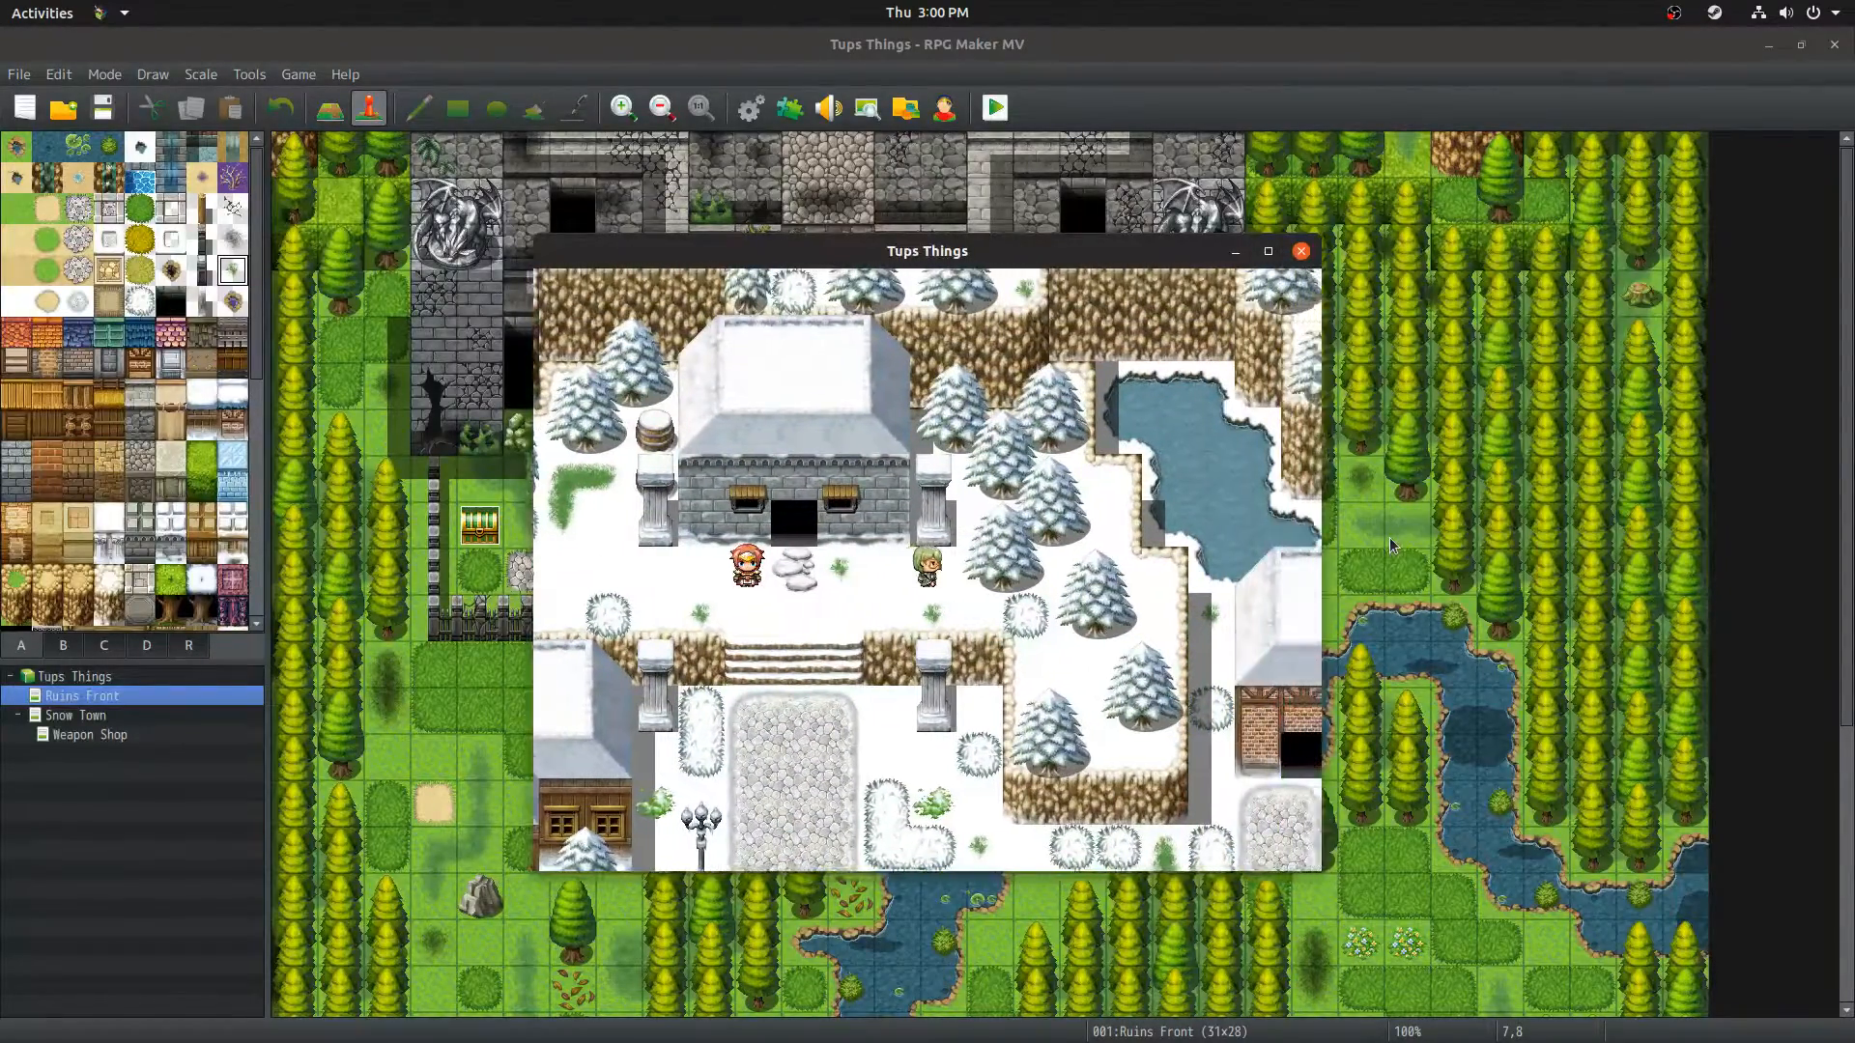
key("Left")
key("Left")
key("Left")
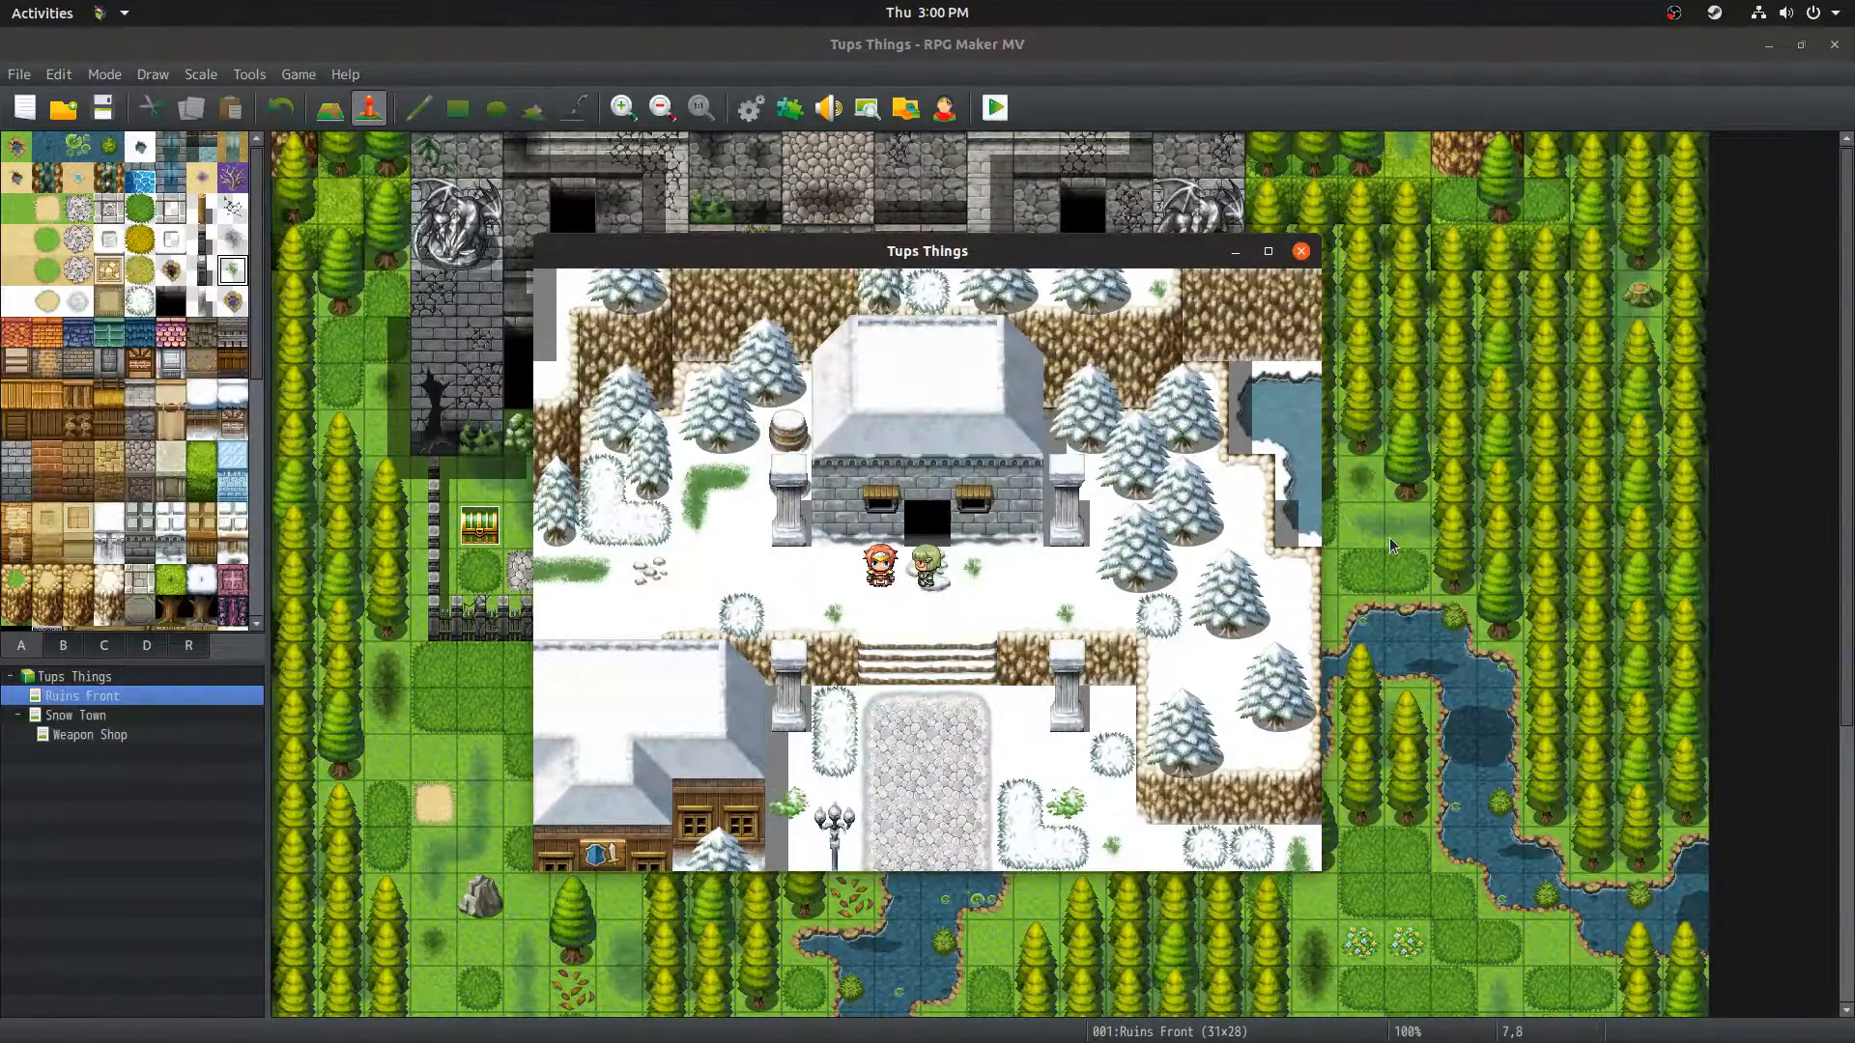
Step: Inspect the weather switches and variables in the running game's debug list
key("Down")
key("Down")
key("Down")
key("Down")
key("F9")
key("Down")
key("Down")
key("Escape")
key("Up")
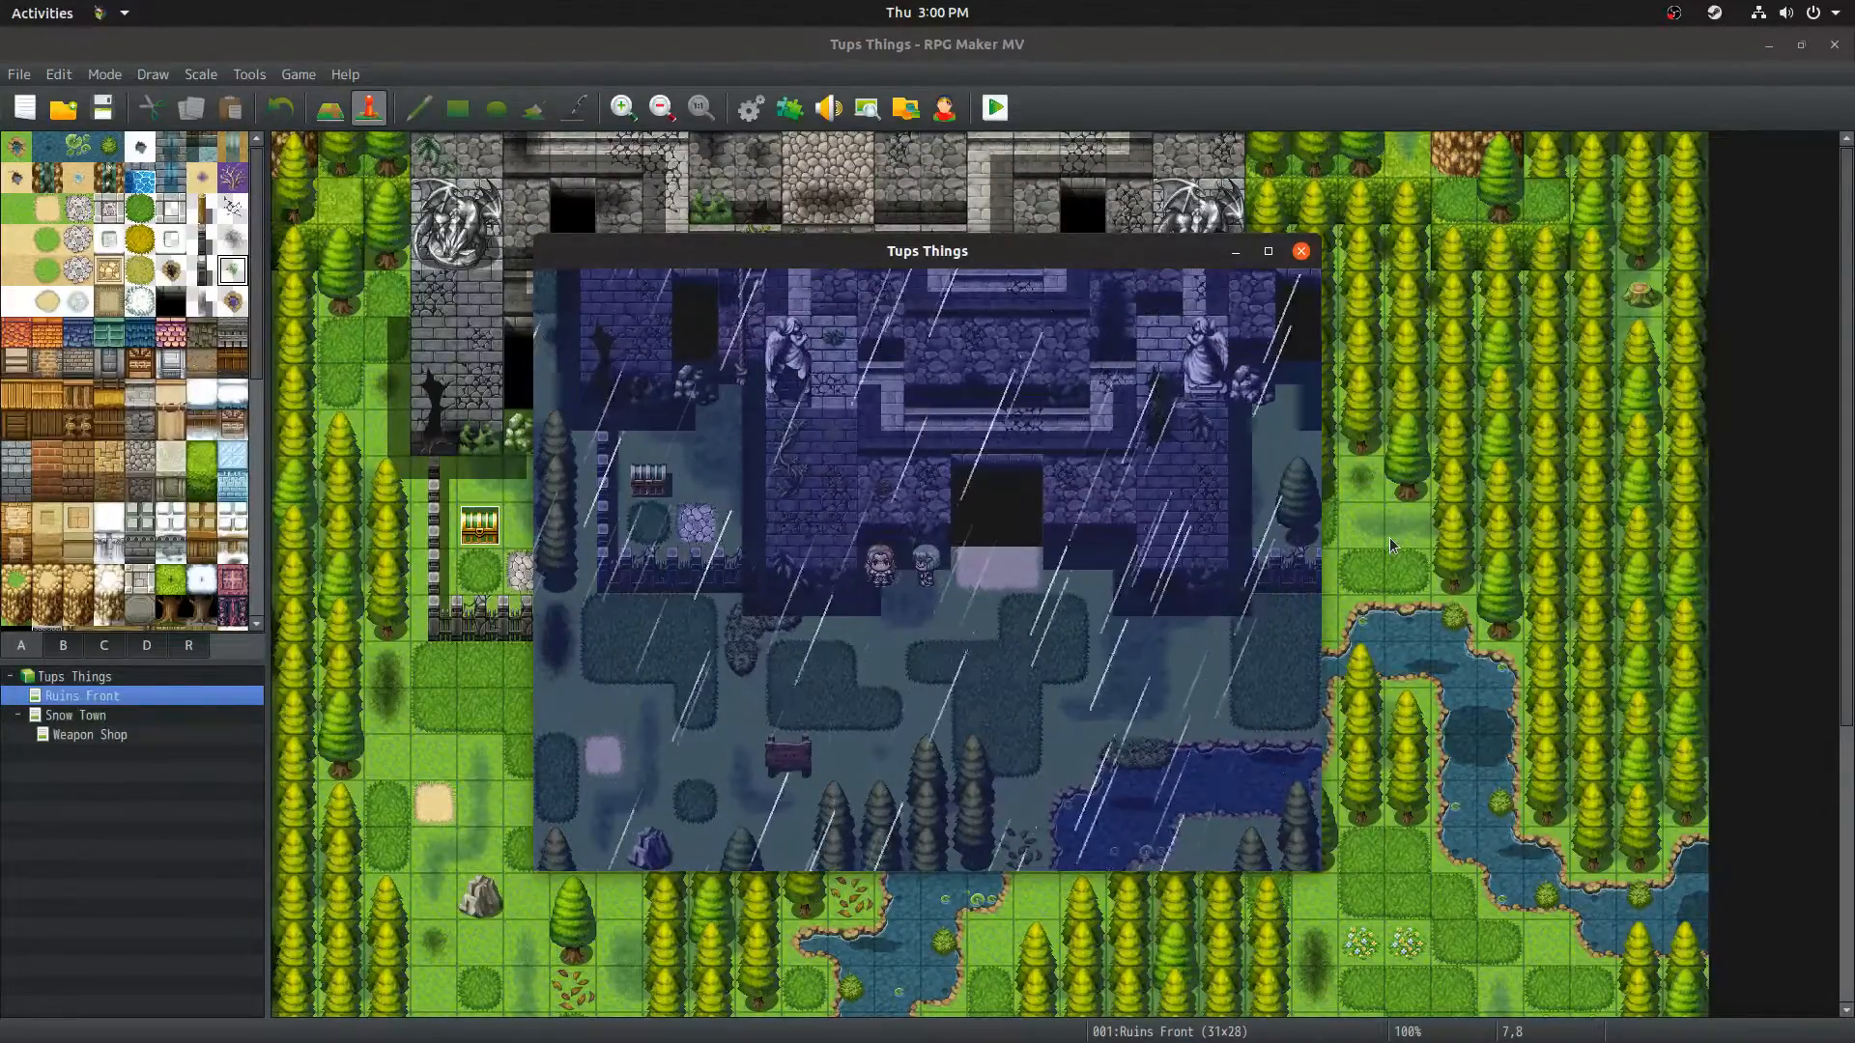
Step: Walk the character back and forth in front of the ruins entrance to observe the rain
key("Right")
key("Left")
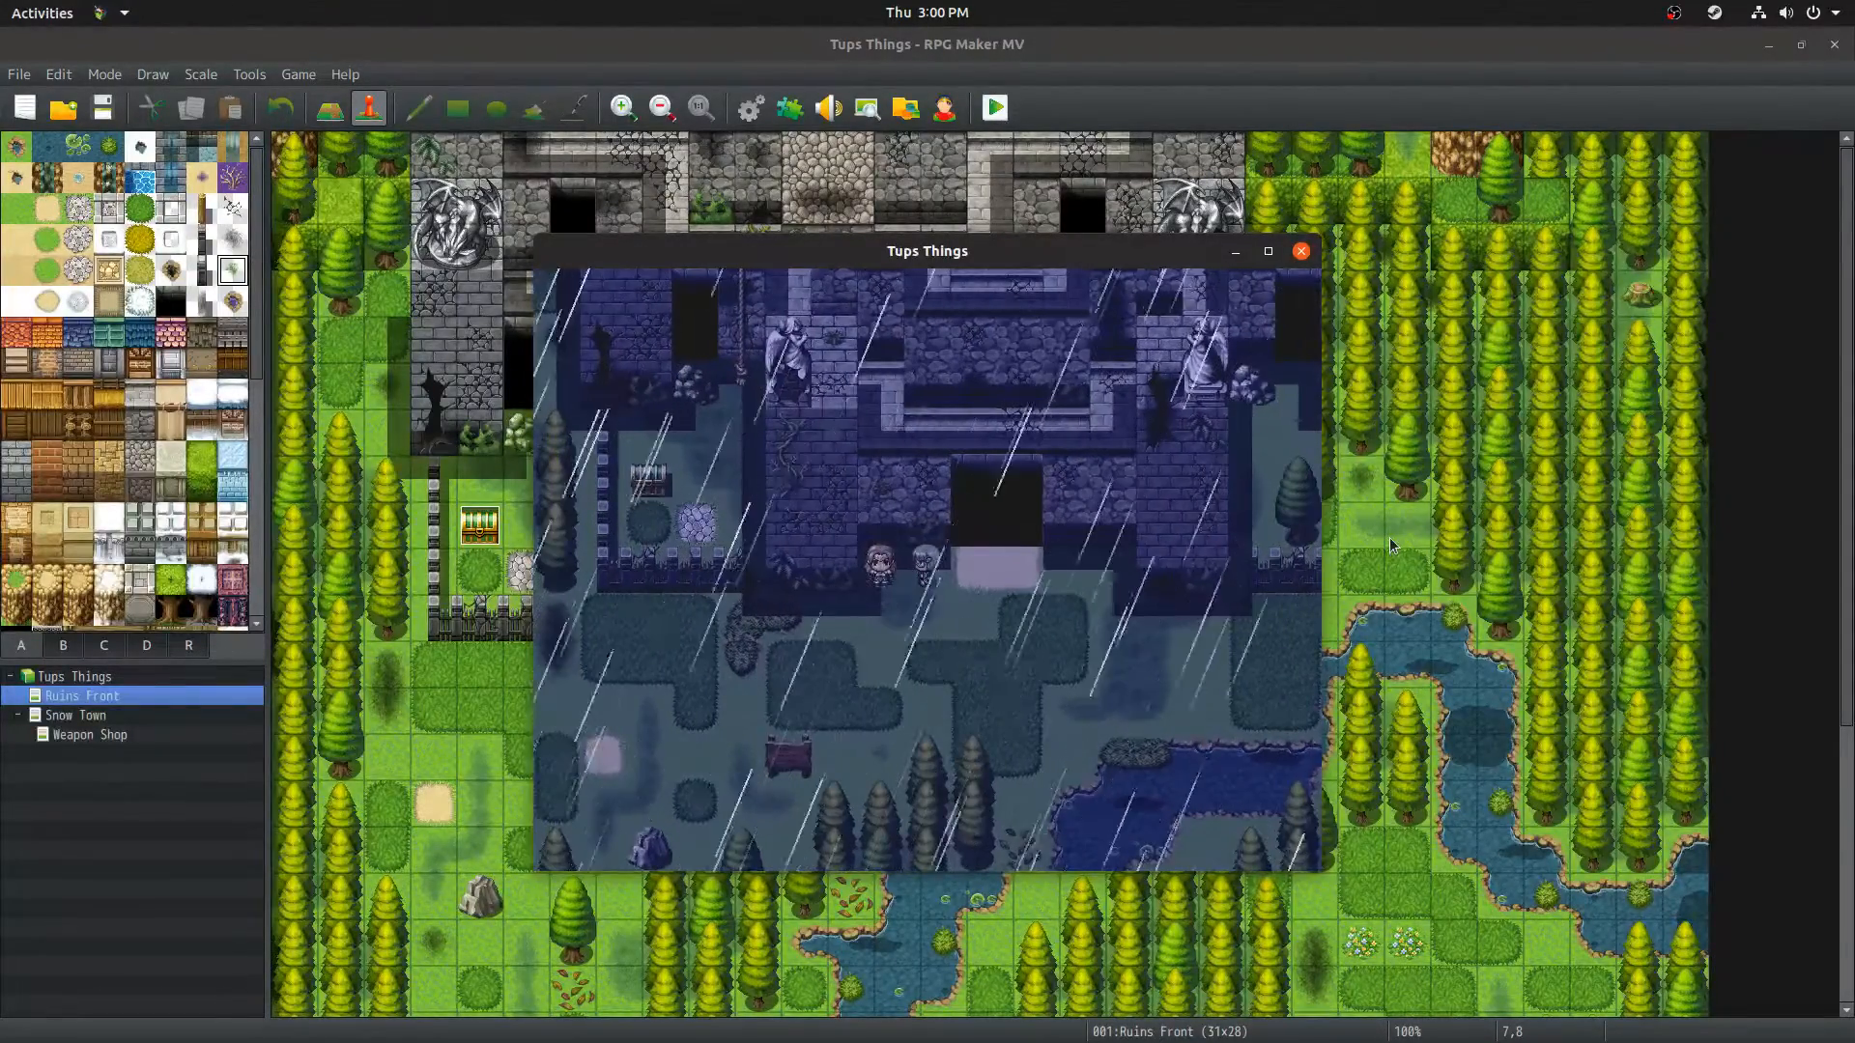
key("Right")
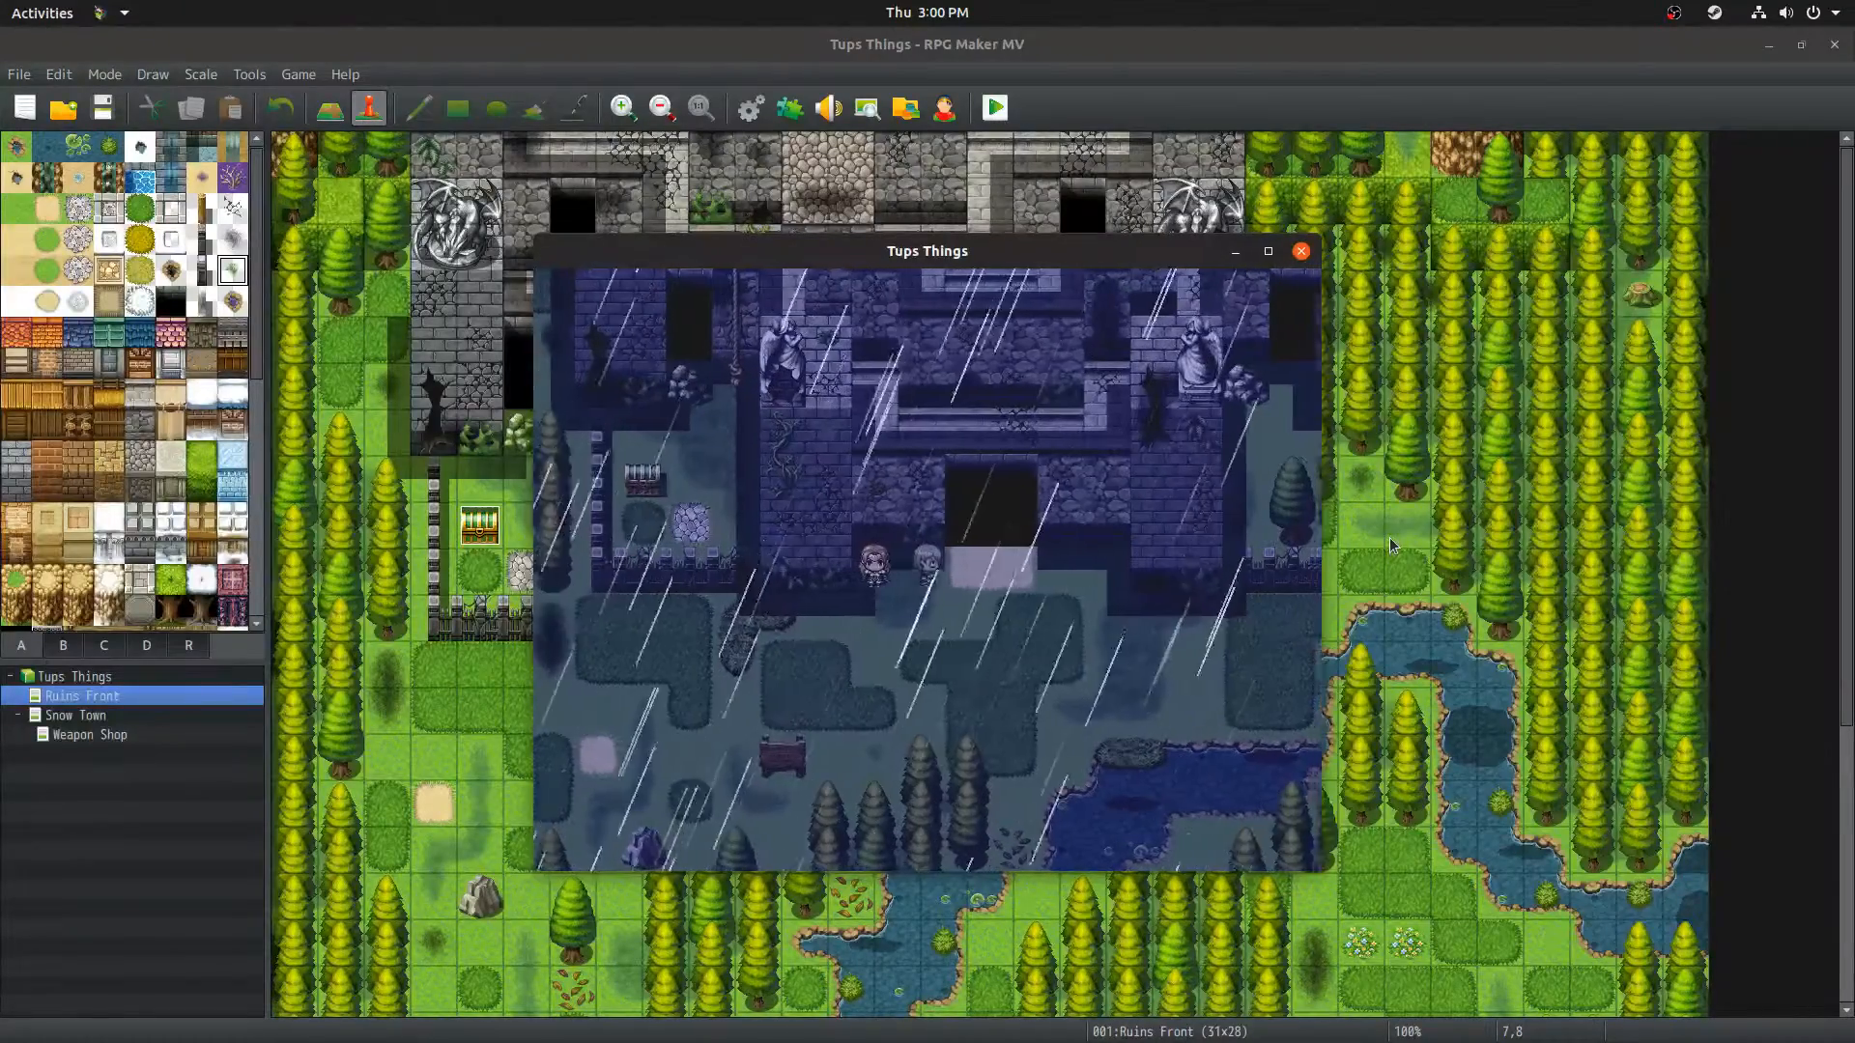
key("Left")
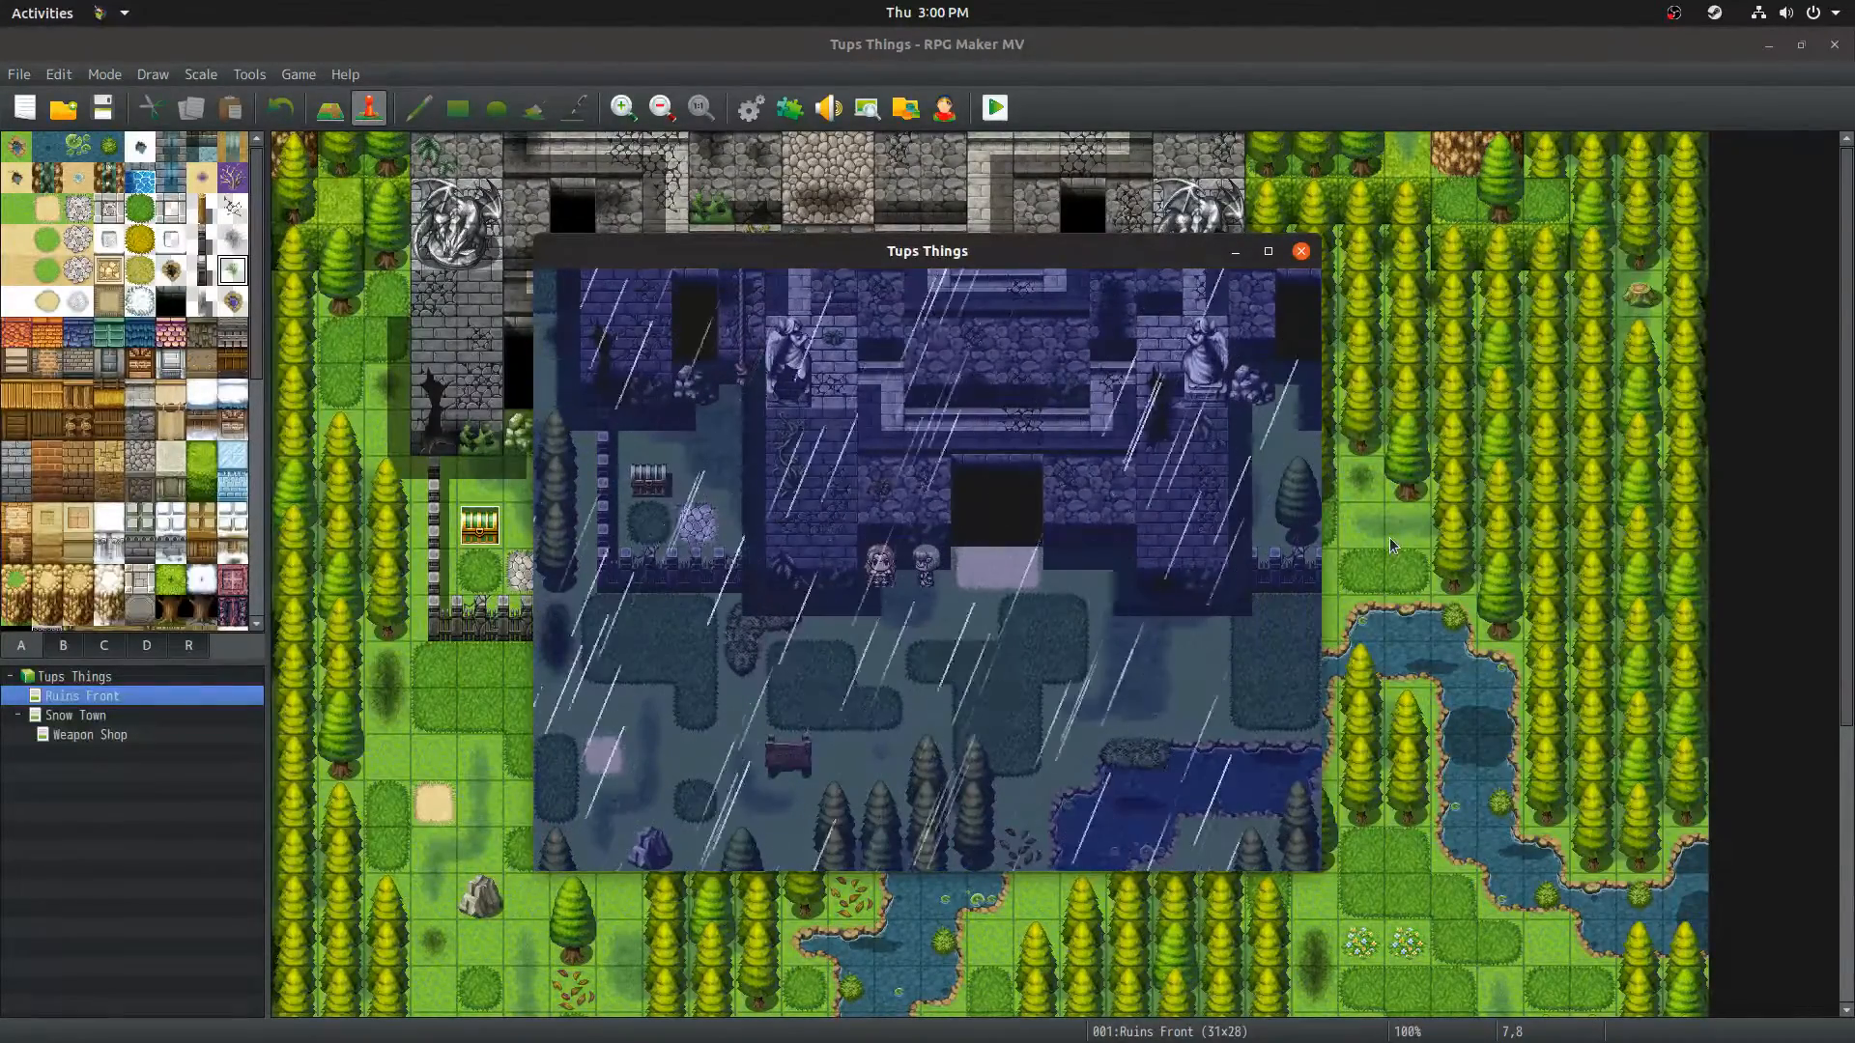
key("Down")
key("Down")
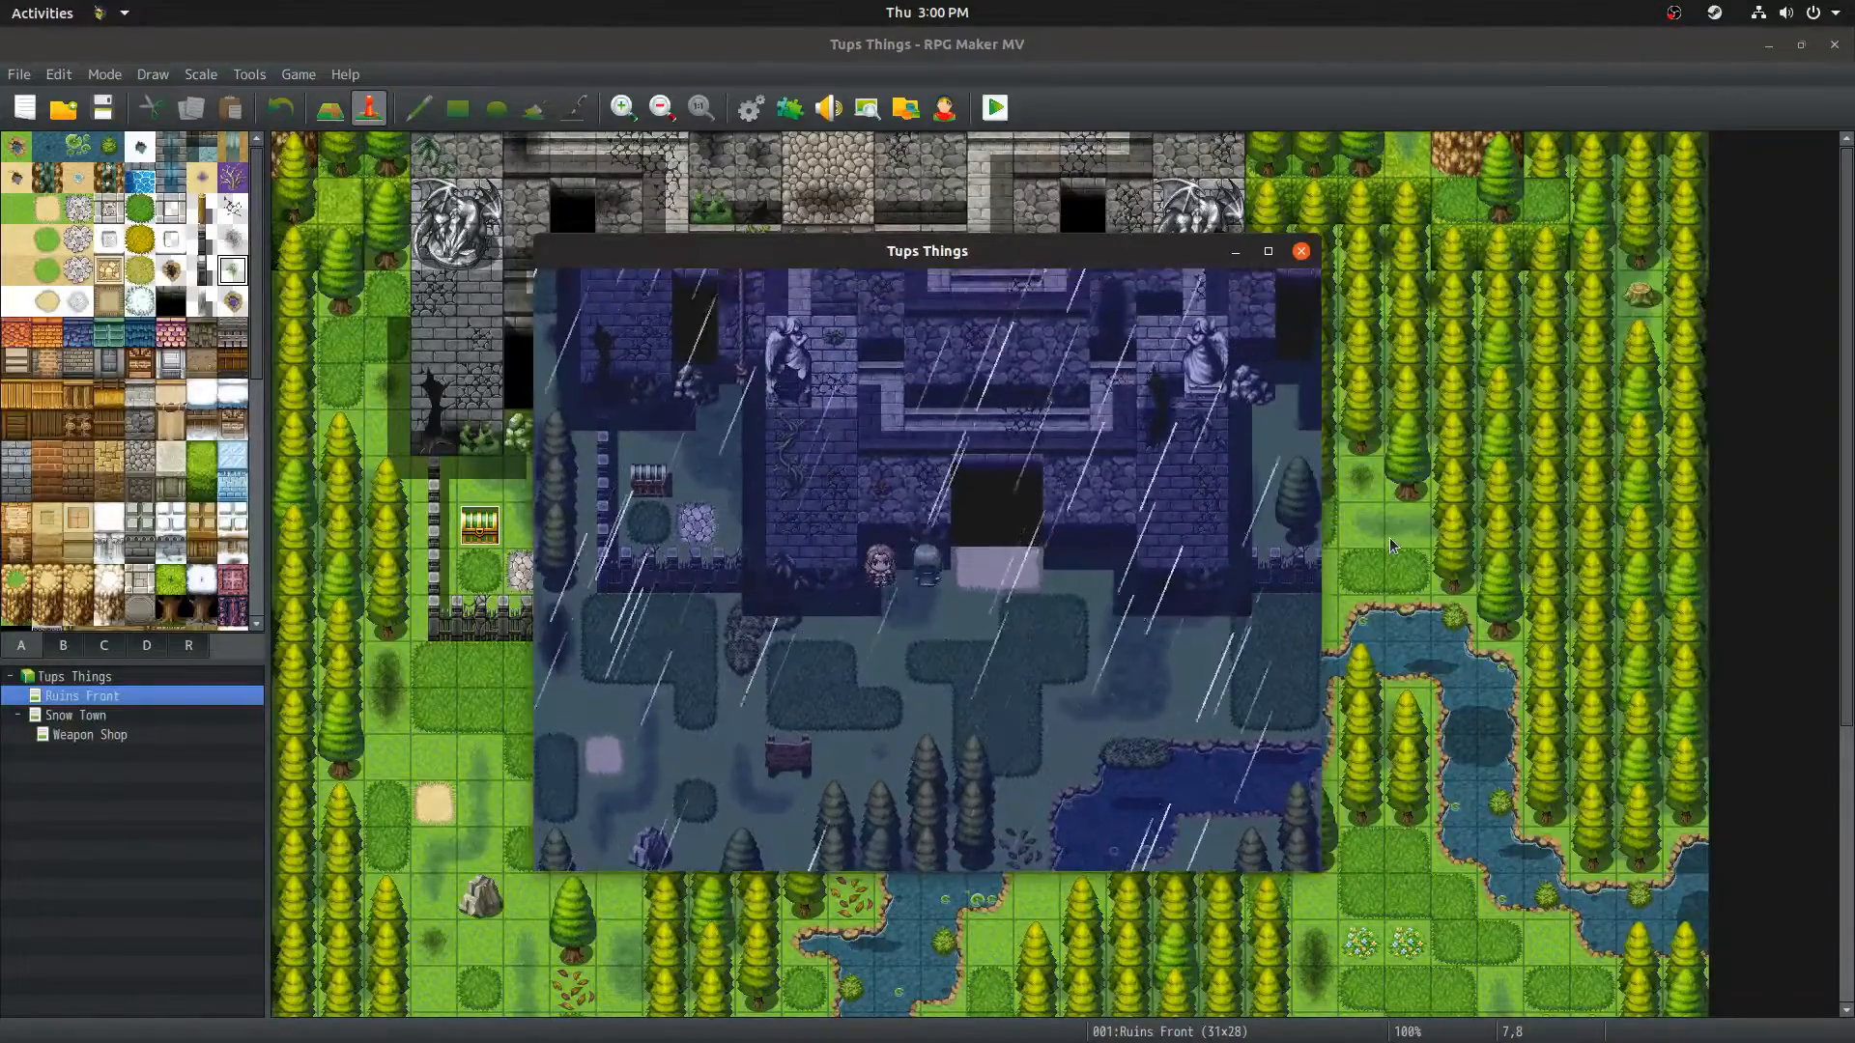
key("Up")
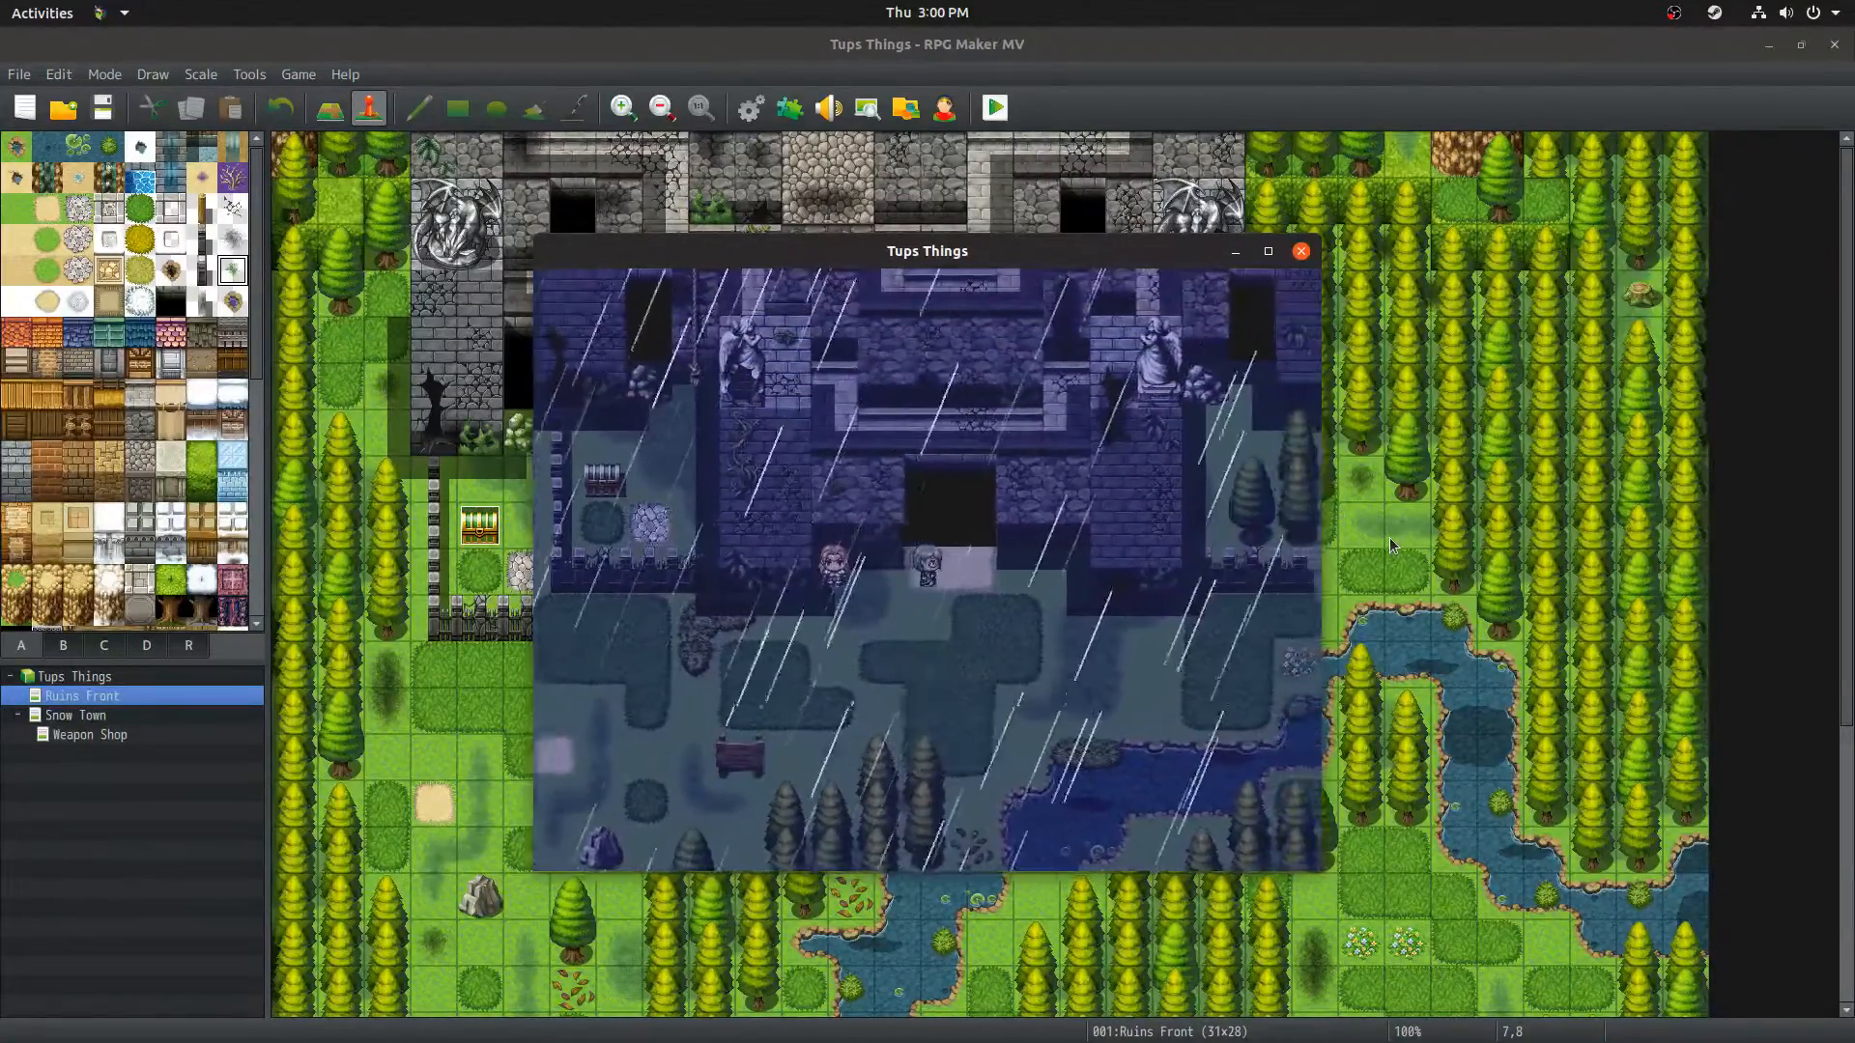
key("Left")
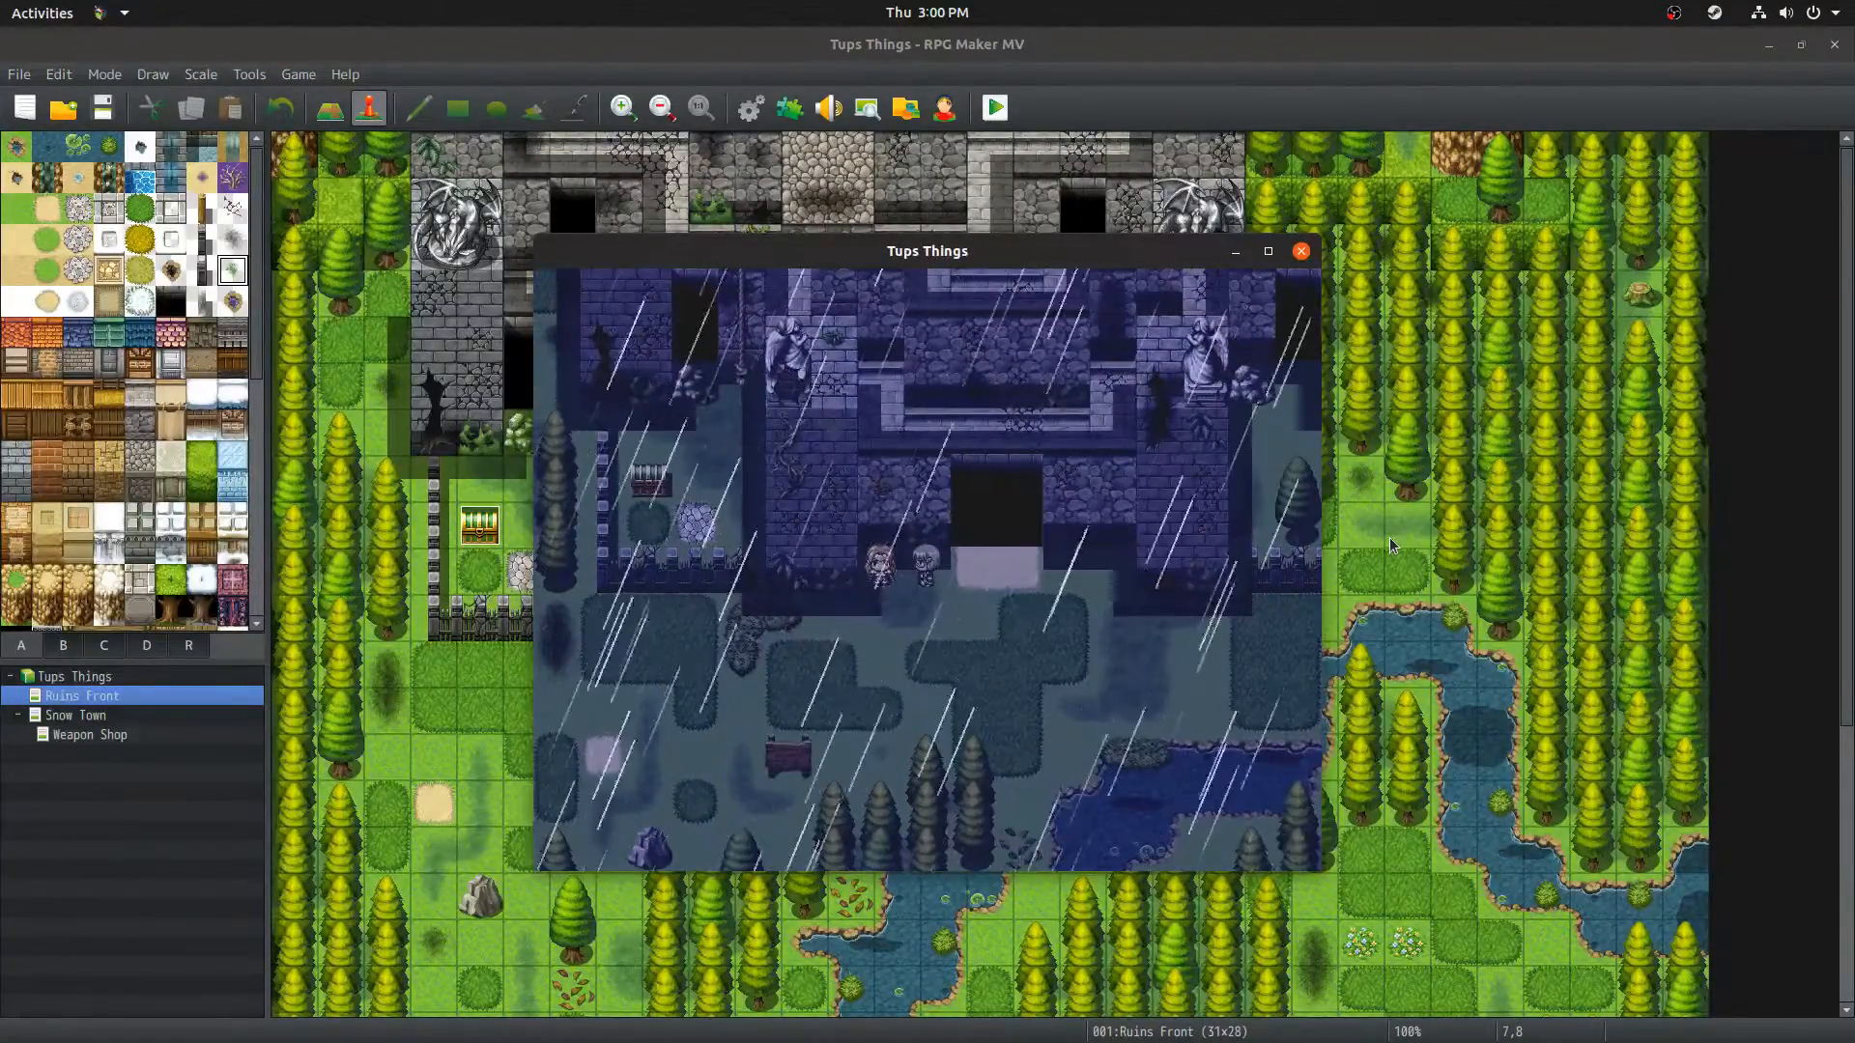
Step: Move the character down onto the grass and check the Weather Timer and weather Power variables in the debug list
key("Down")
key("F9")
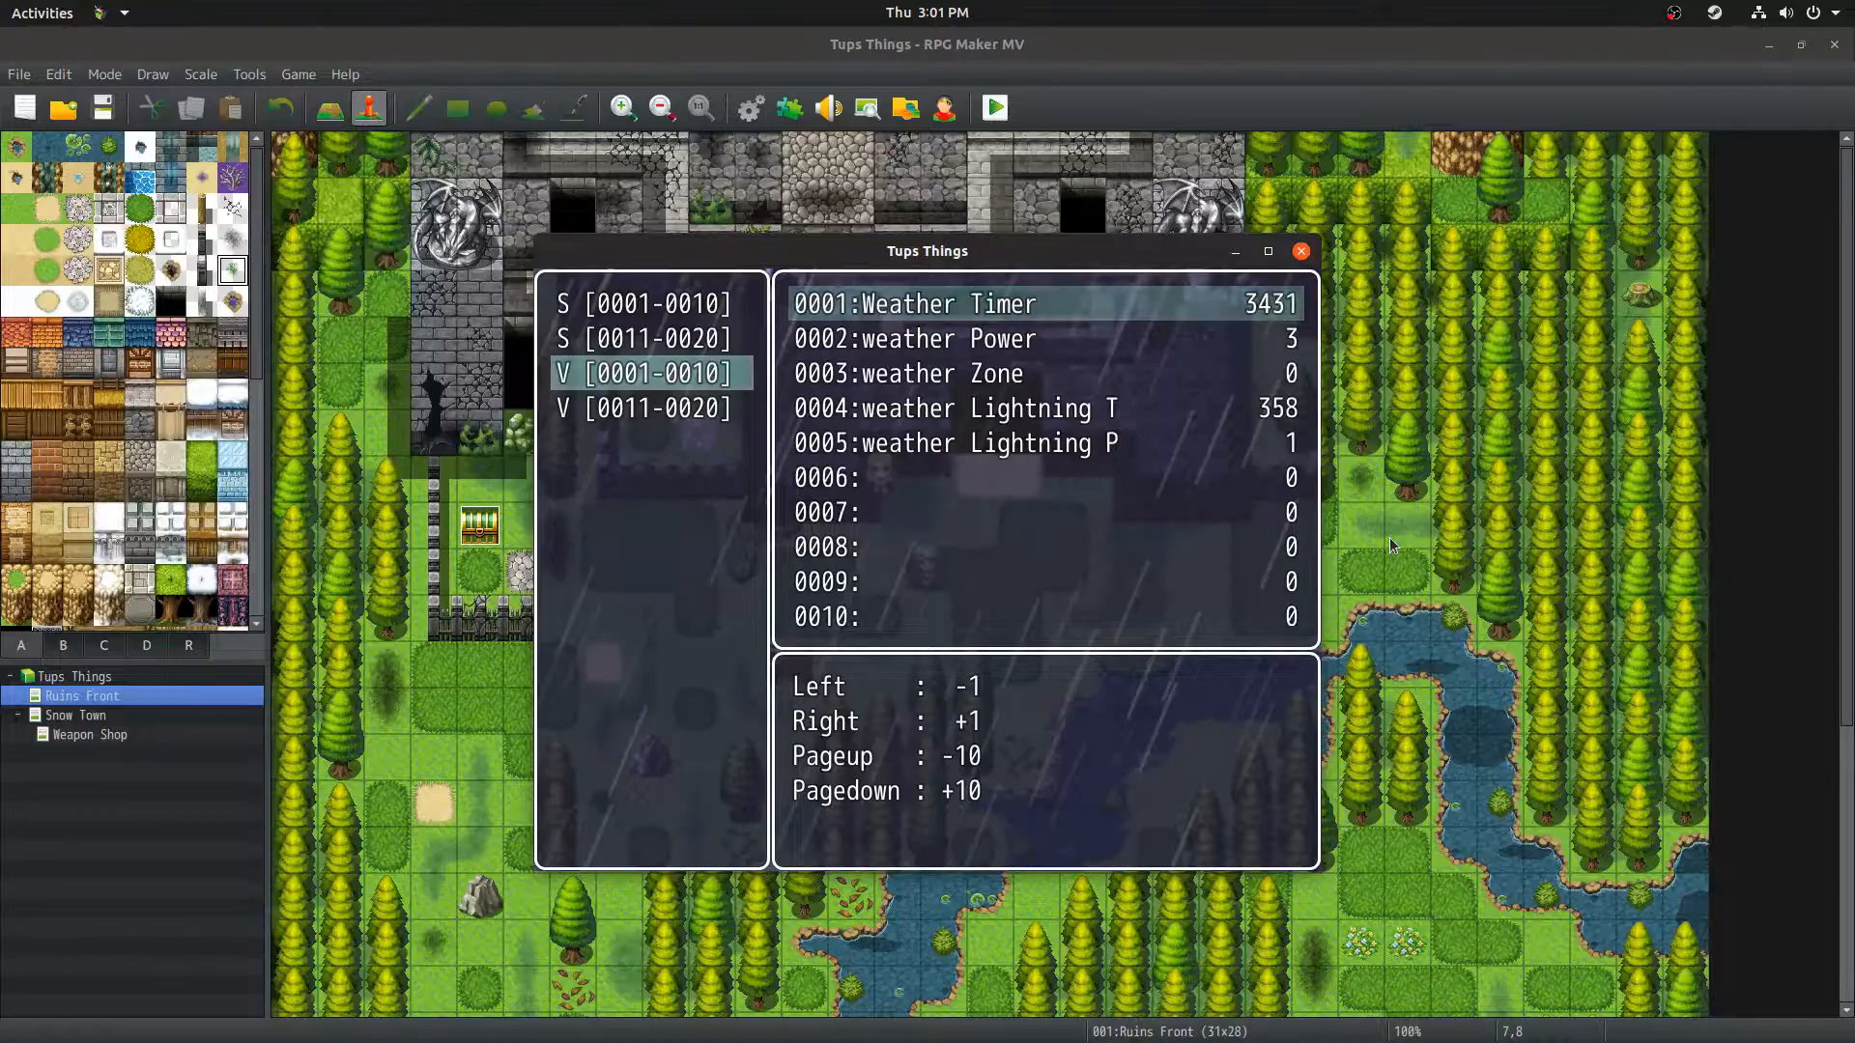
key("Escape")
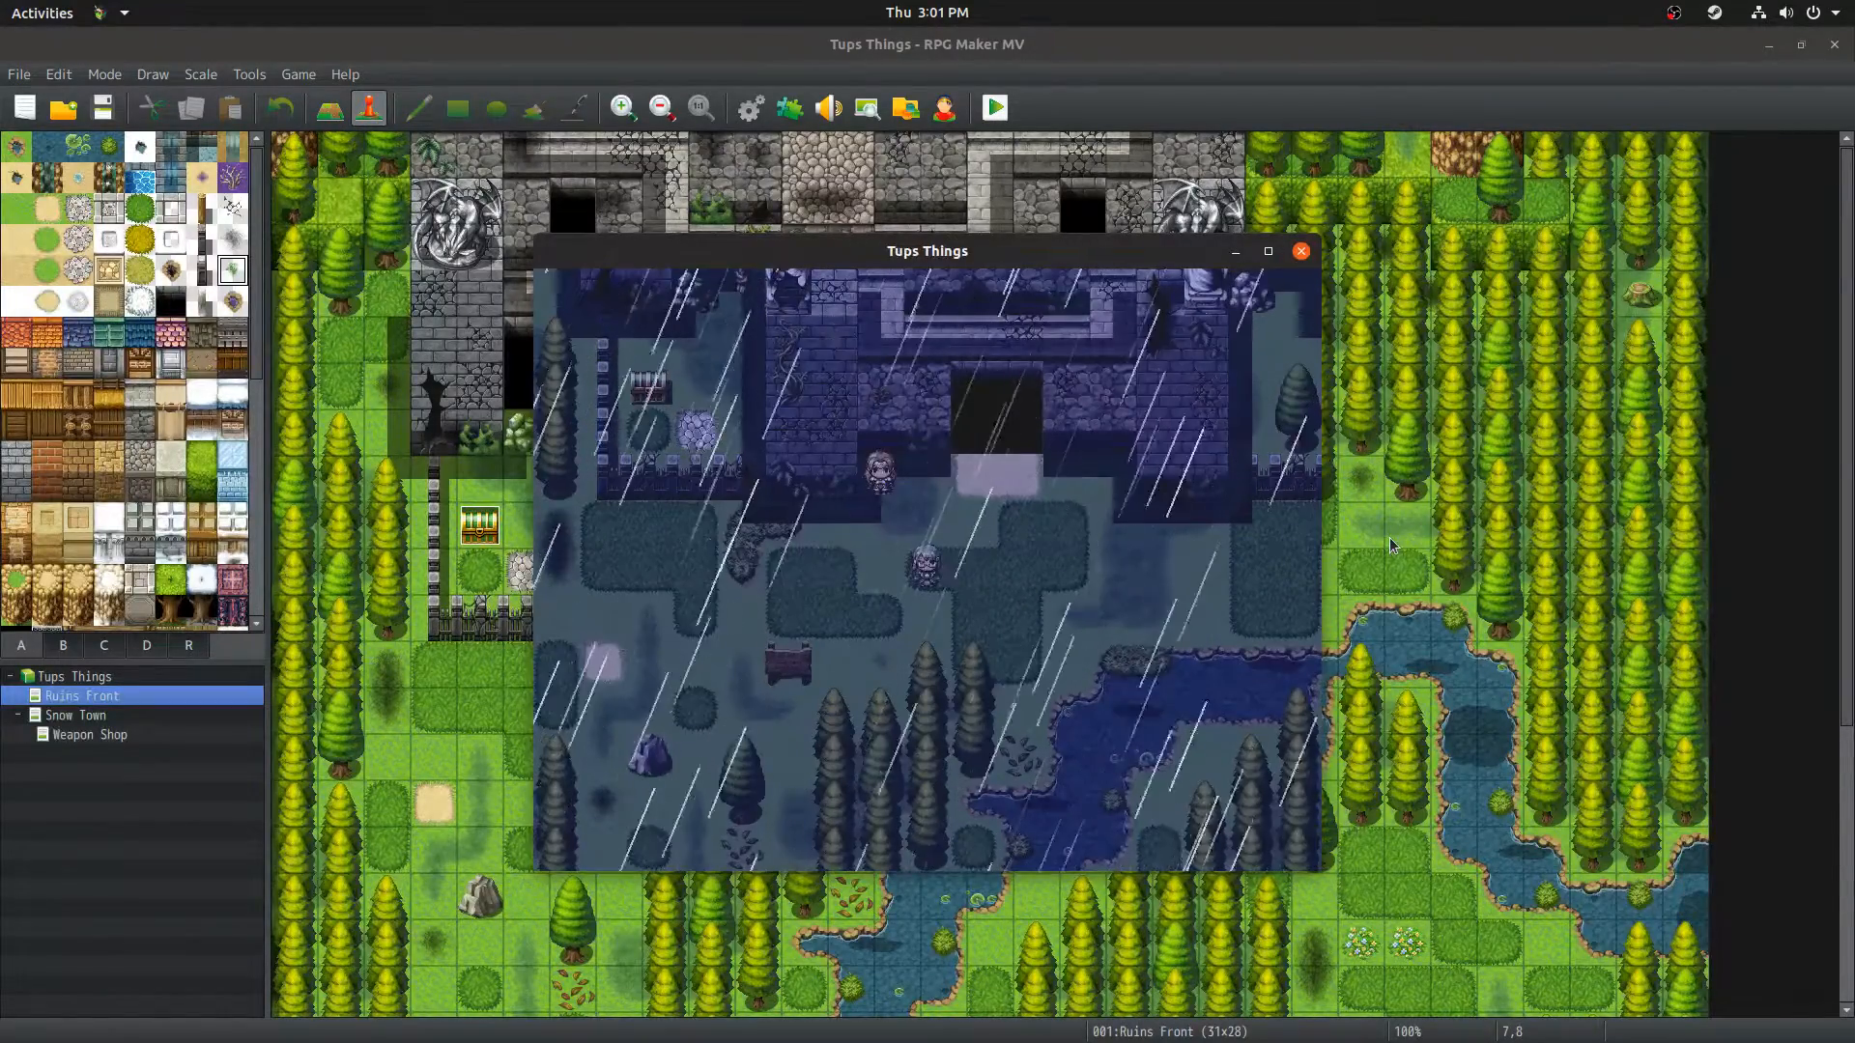
Step: Walk the character around the ruins clearing and talk to the orange-haired villager to travel to the snow town
key("Right")
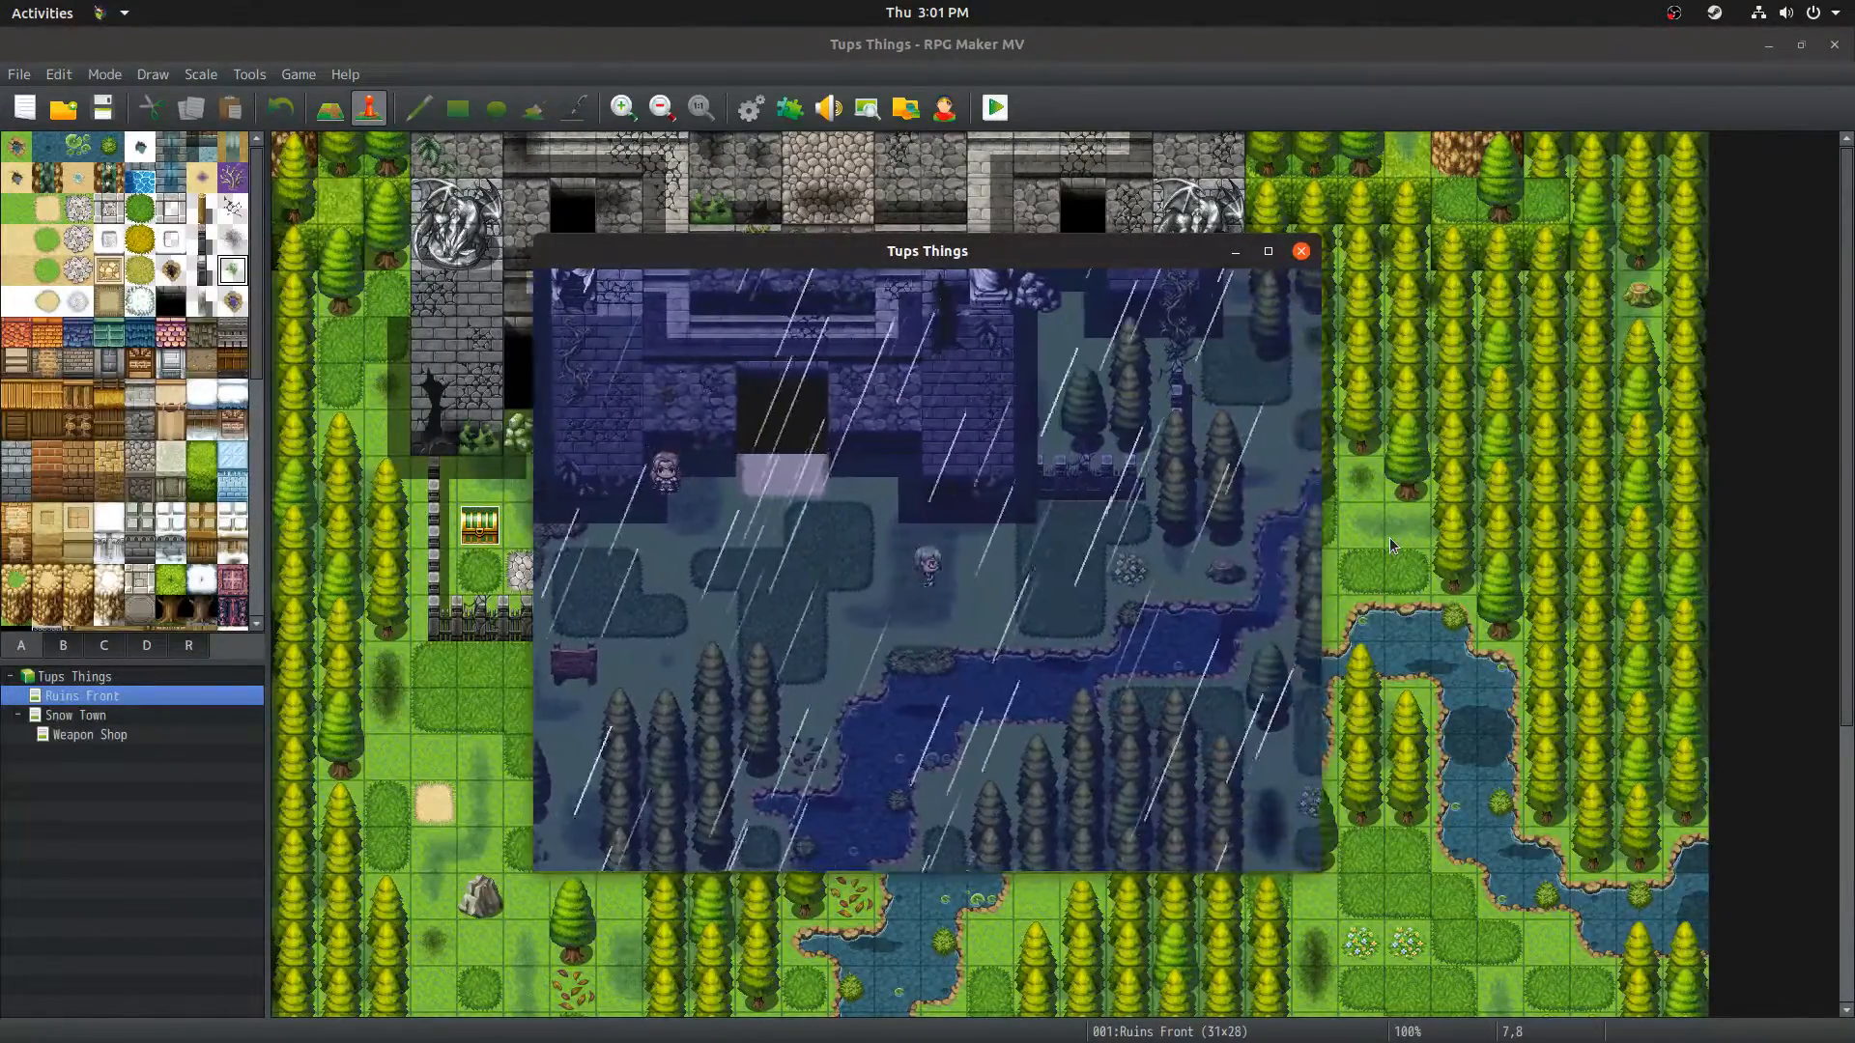
key("Up")
key("Left")
key("Down")
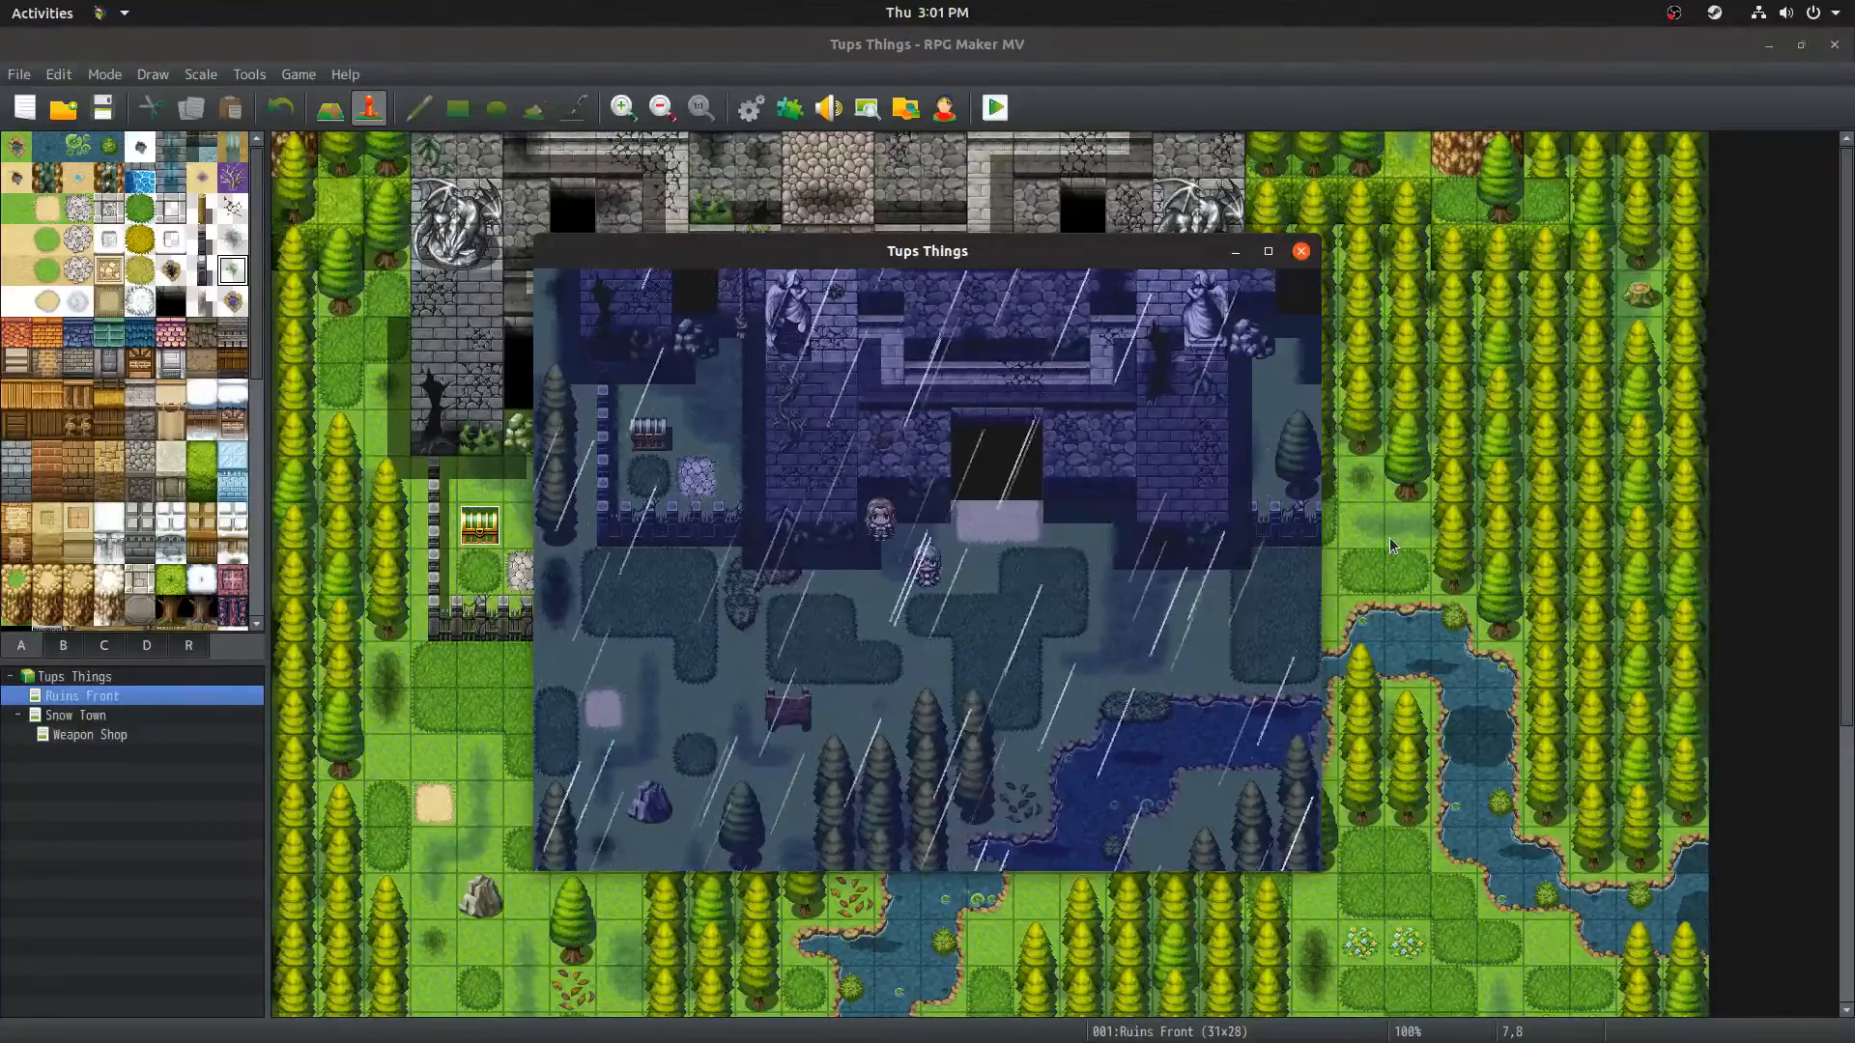
key("Up")
key("Left")
key("Return")
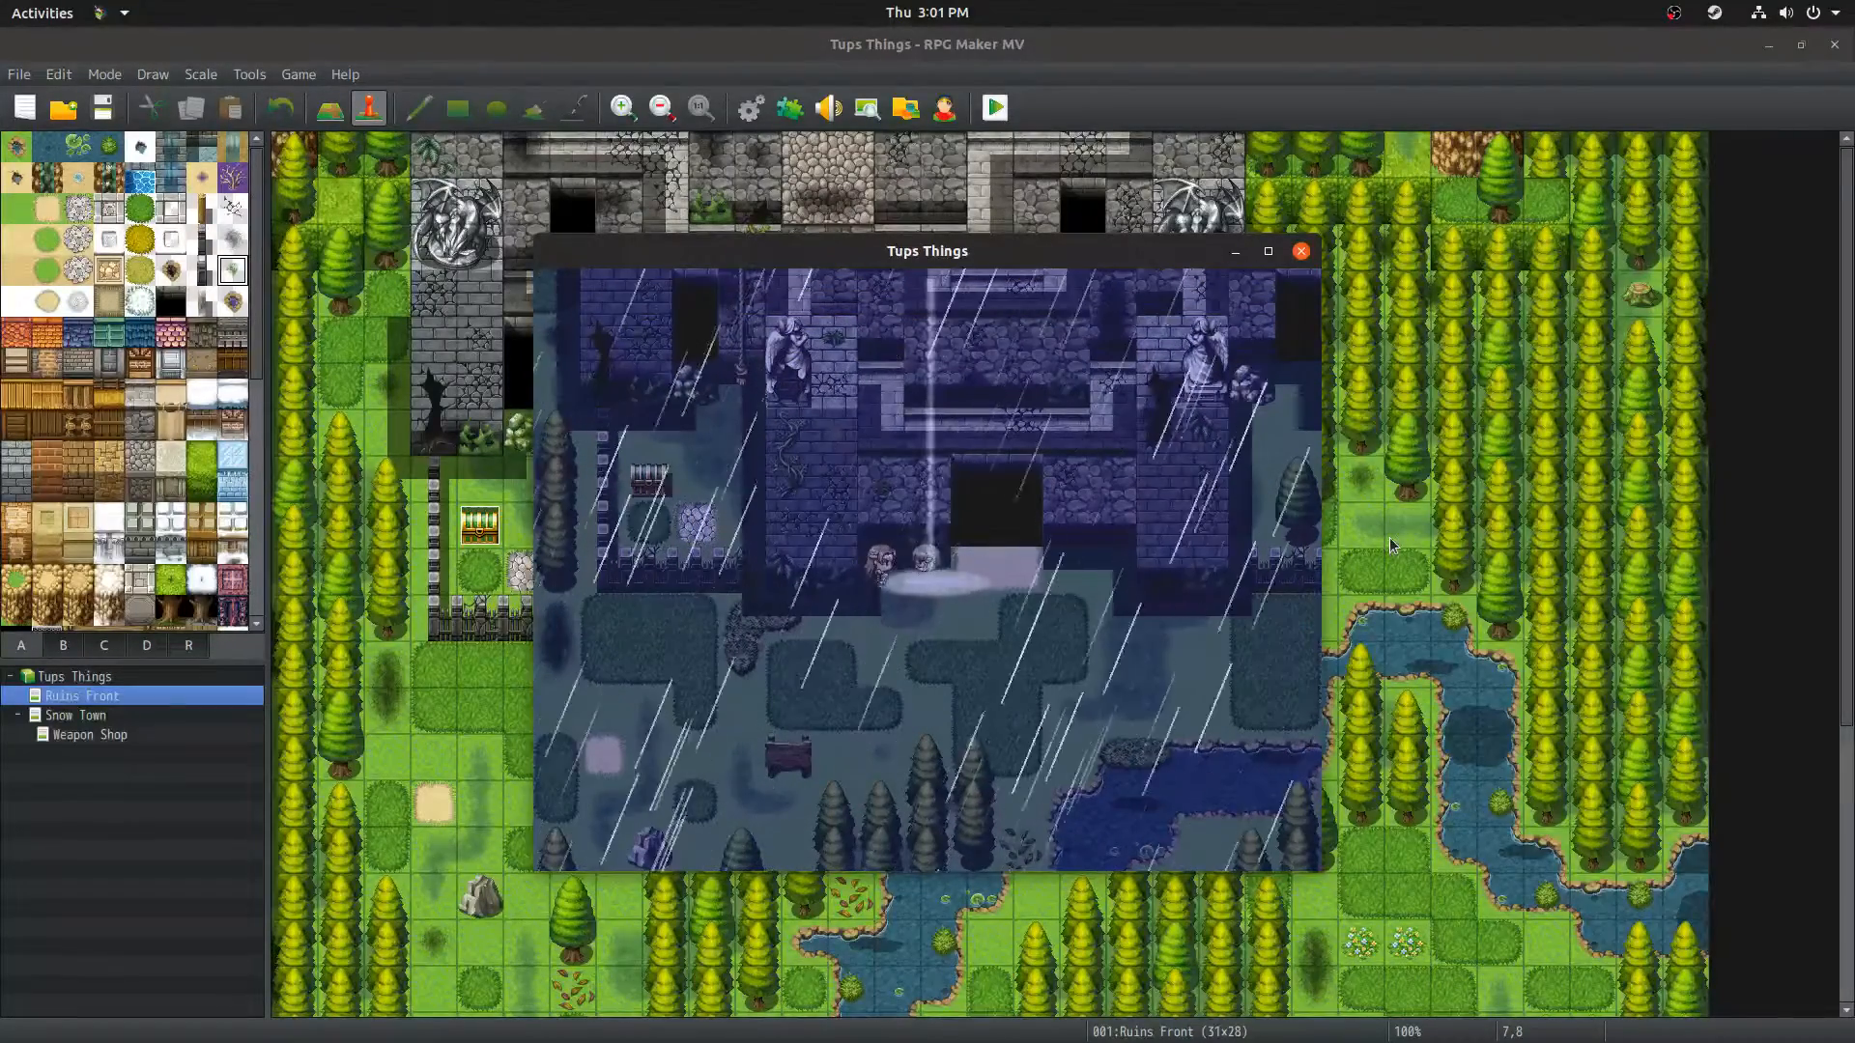
Step: Bring the character into the snow town's weapon shop and back out to compare indoor and outdoor weather
key("Down")
key("Left")
key("Down")
key("Left")
key("Up")
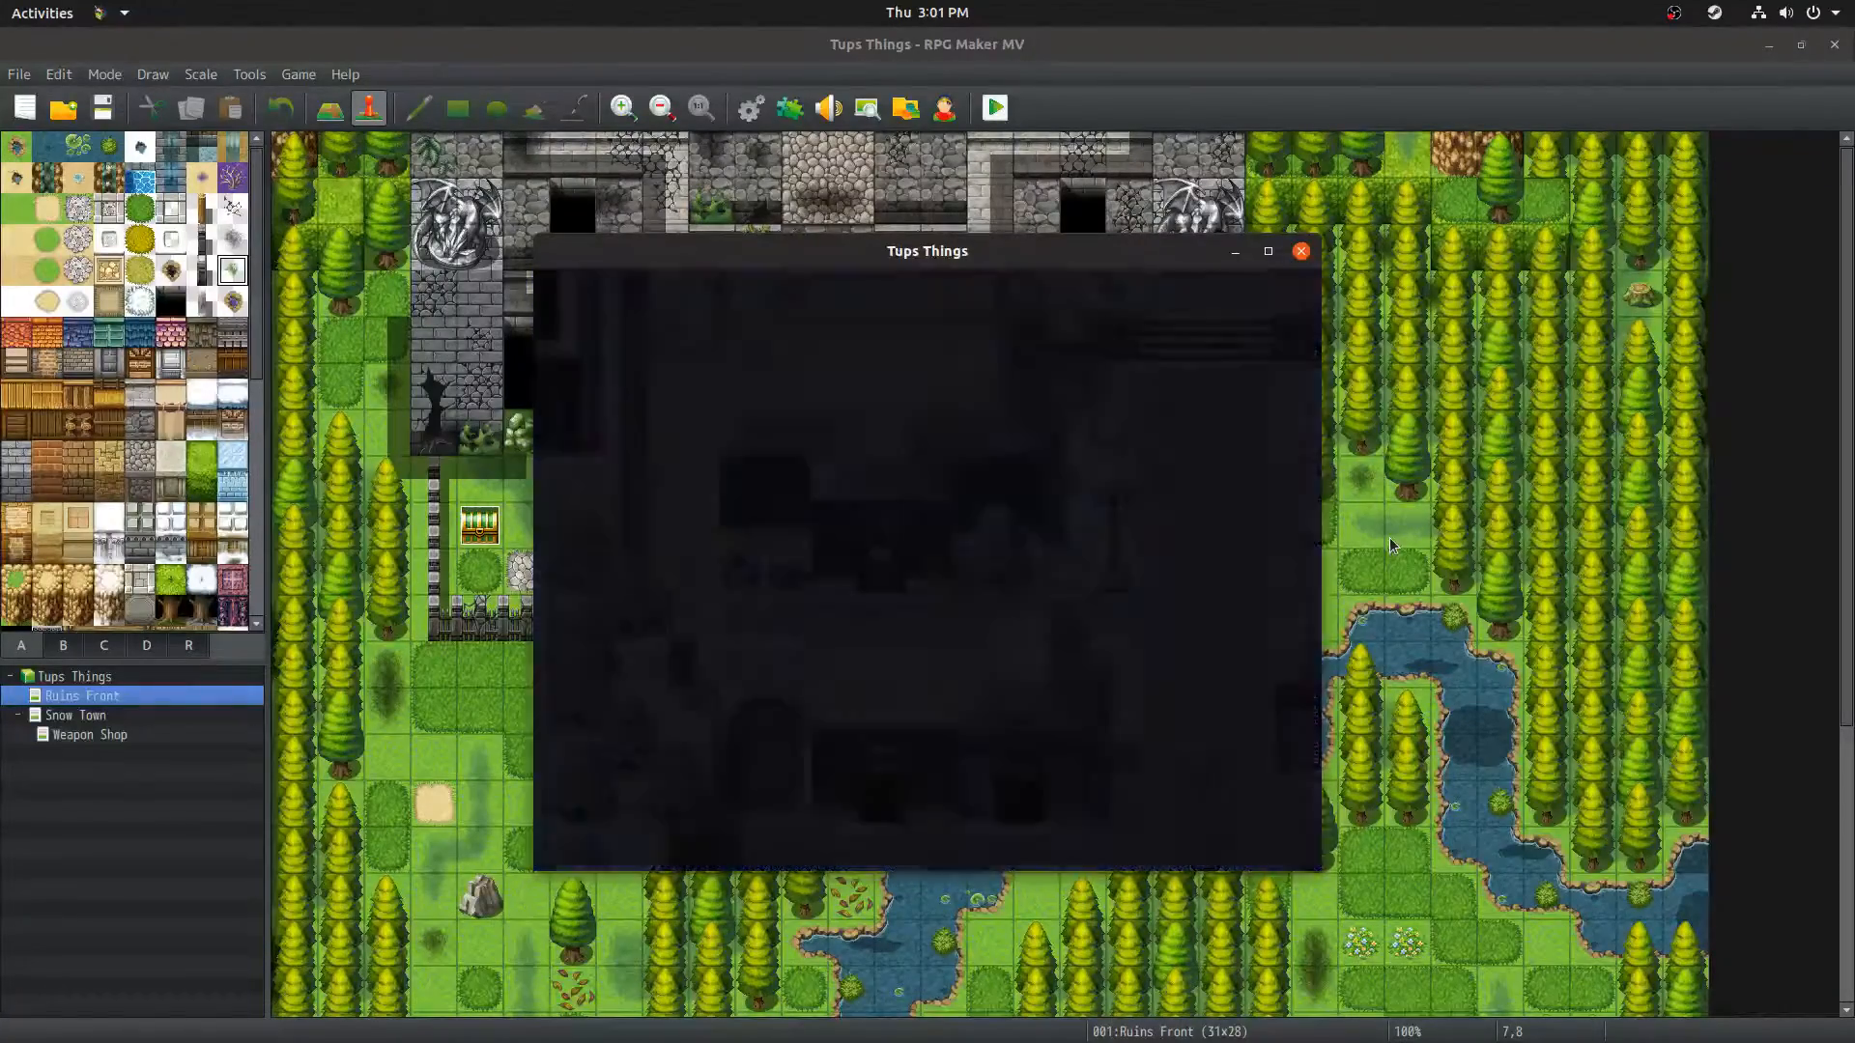
key("Down")
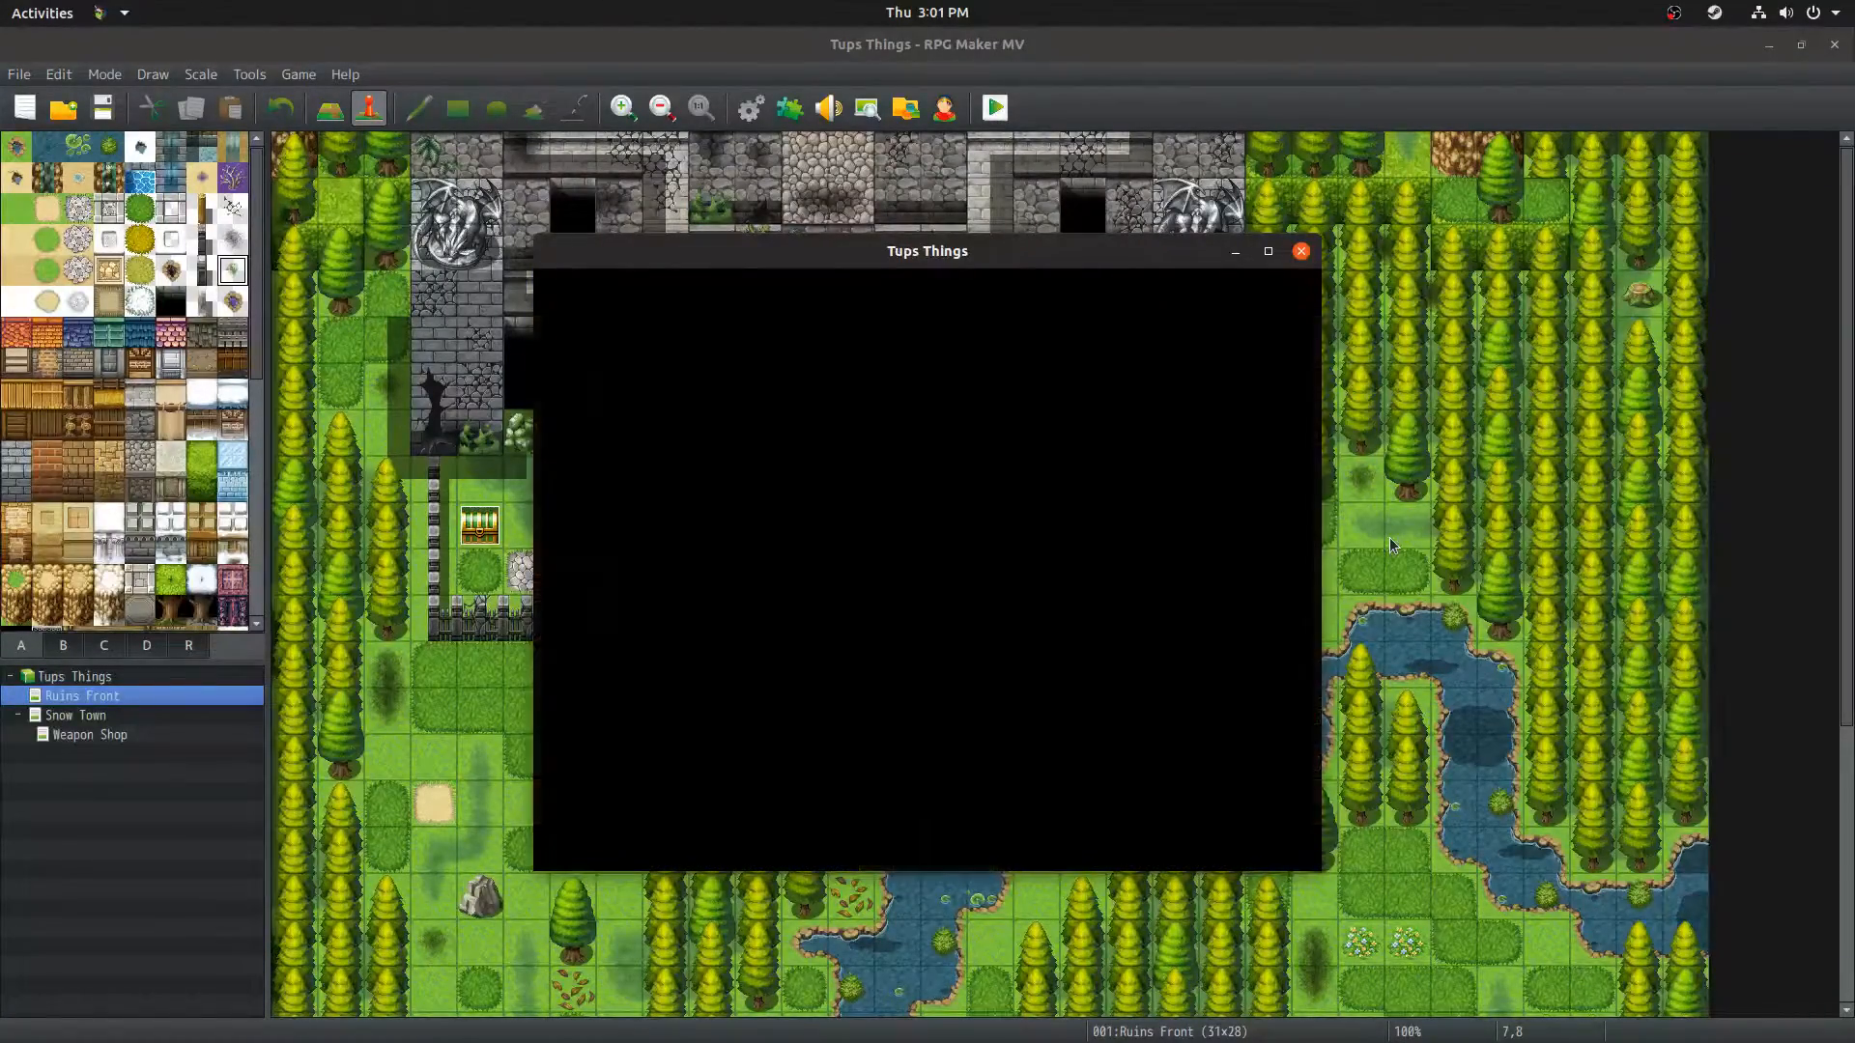
Step: Walk the character up the snow town stairs to the green-haired villager by the stone building
key("Right")
key("Up")
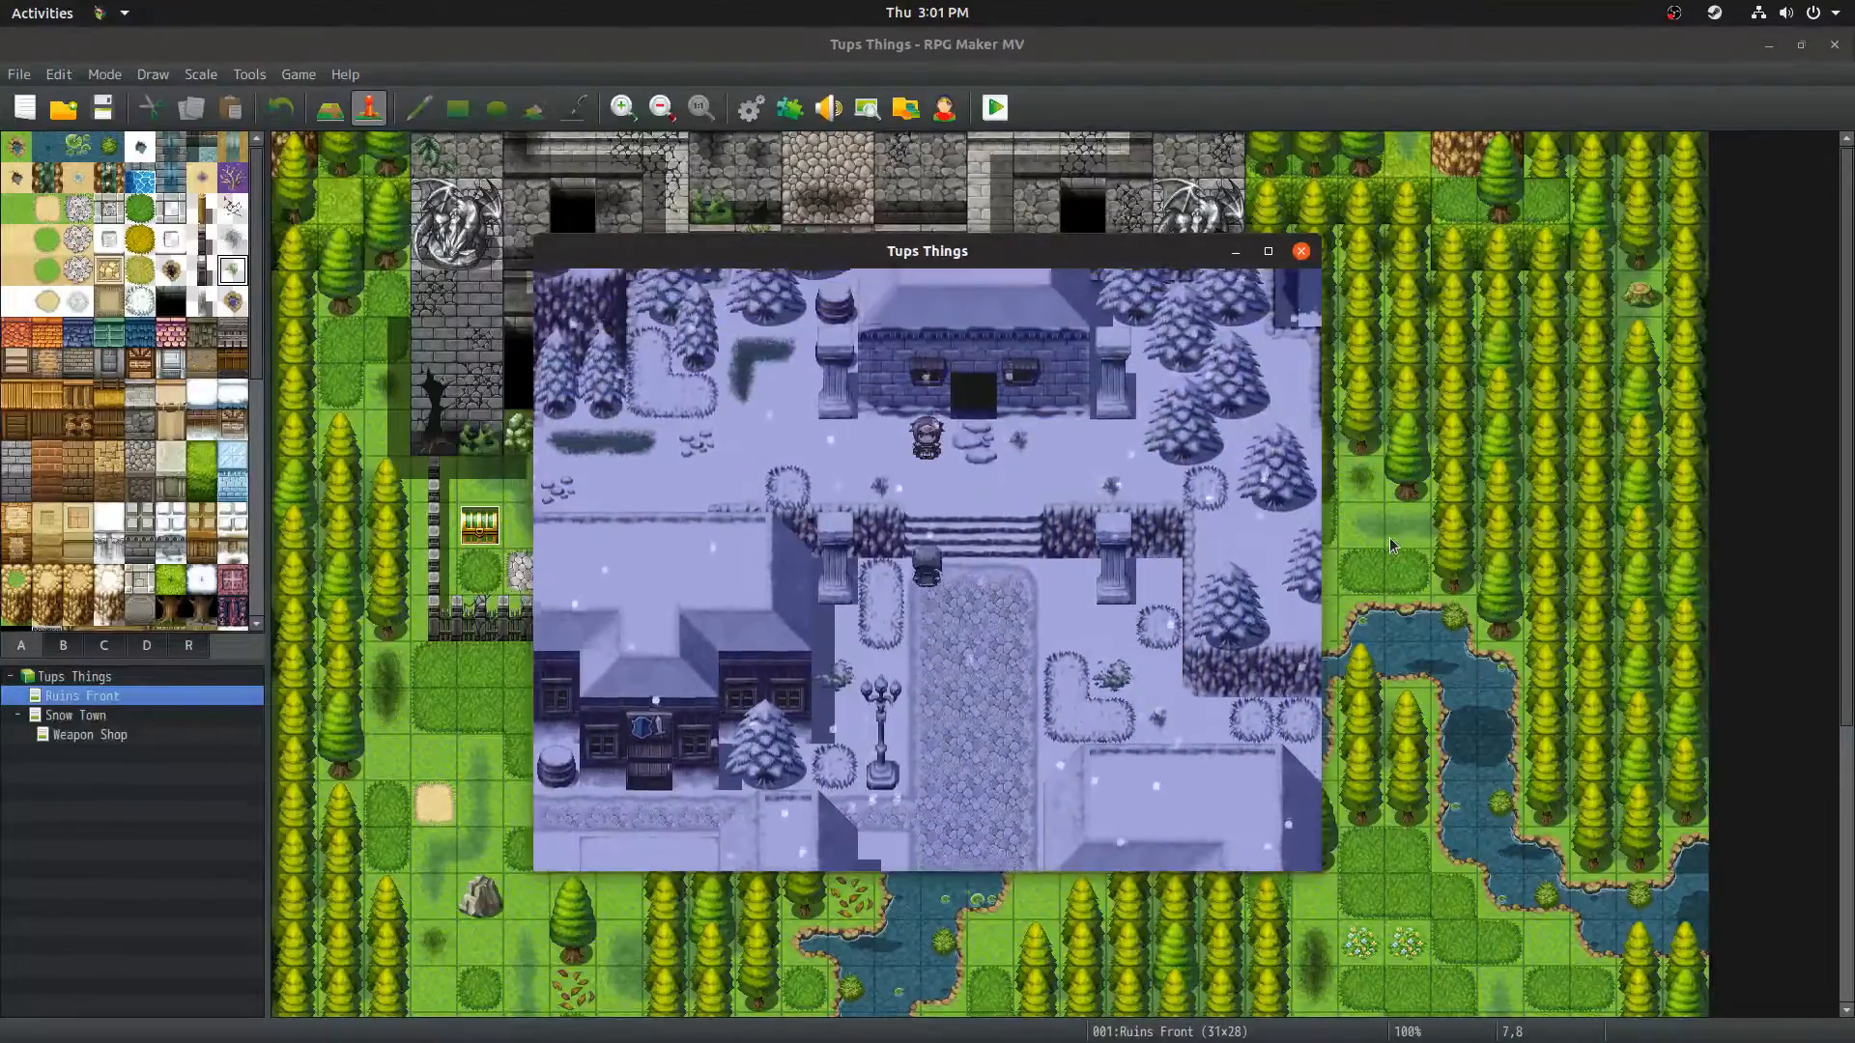
key("Right")
key("Up")
key("Left")
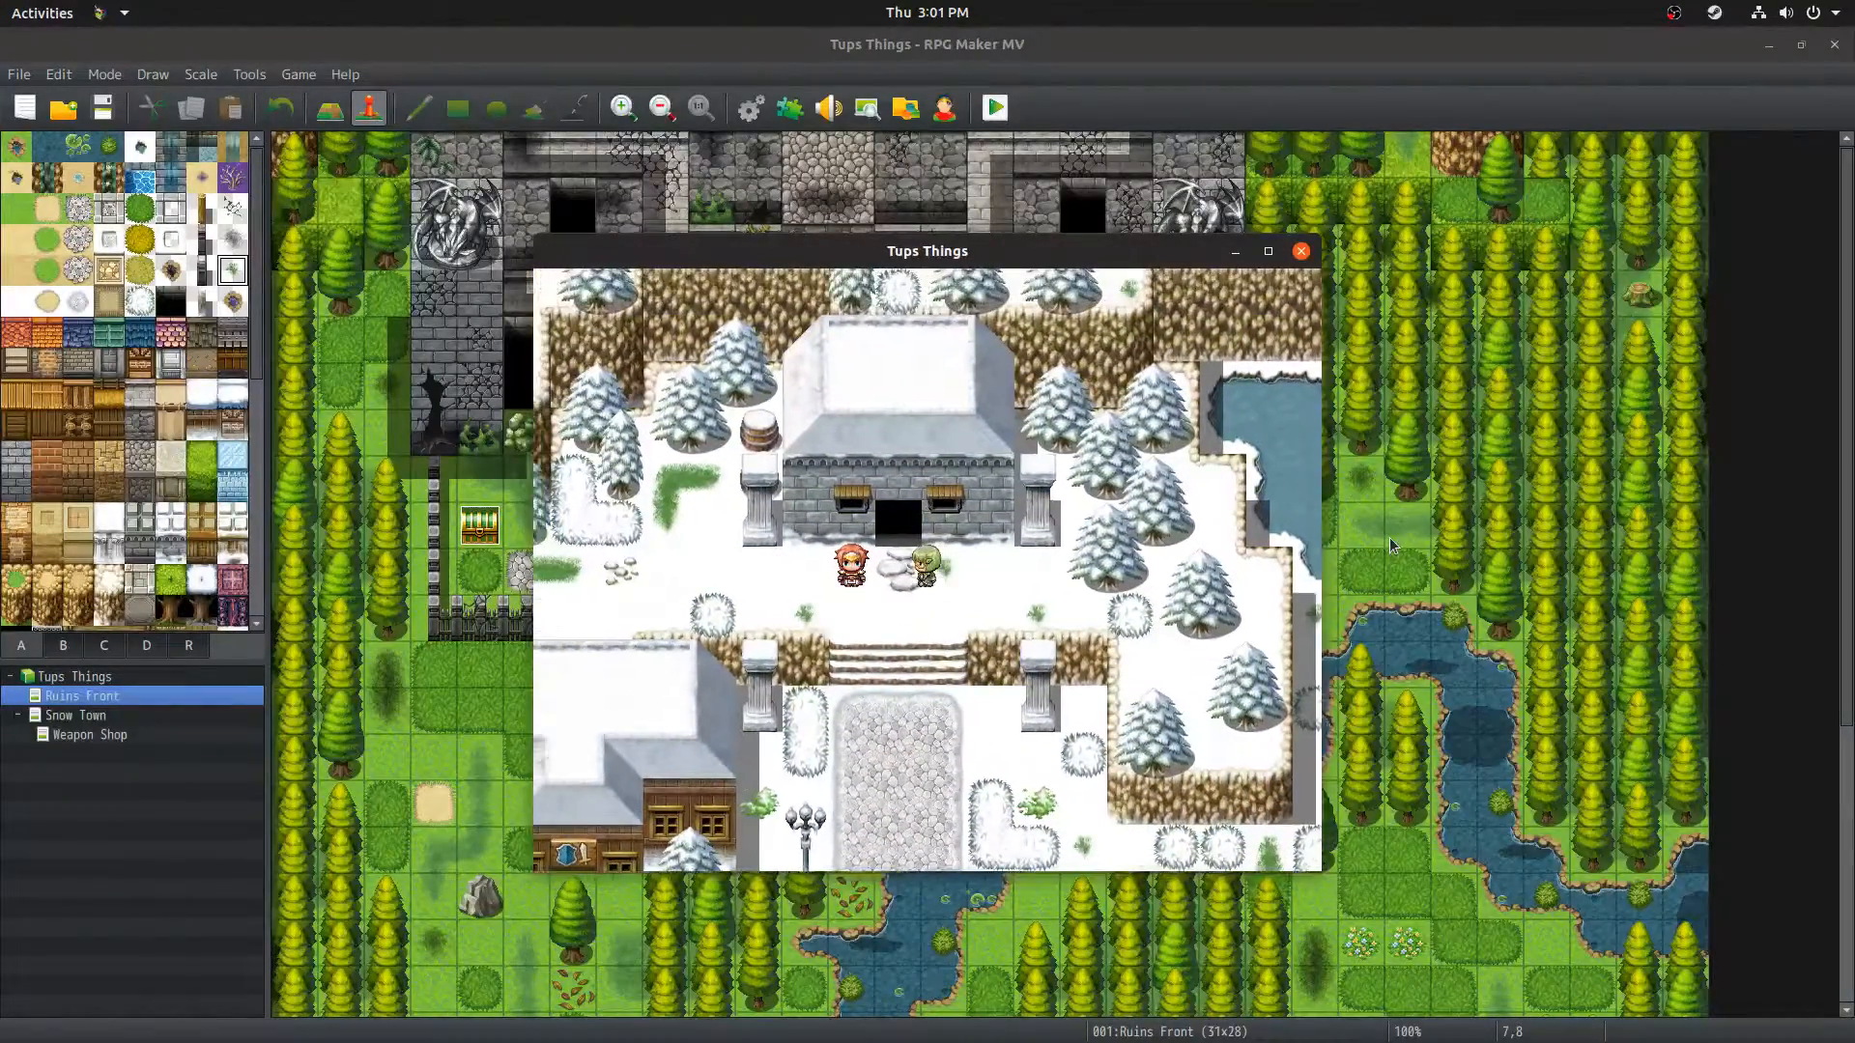
Step: Switch to the YouTube live dashboard to read the stream chat, and return to the game
key("alt+Tab")
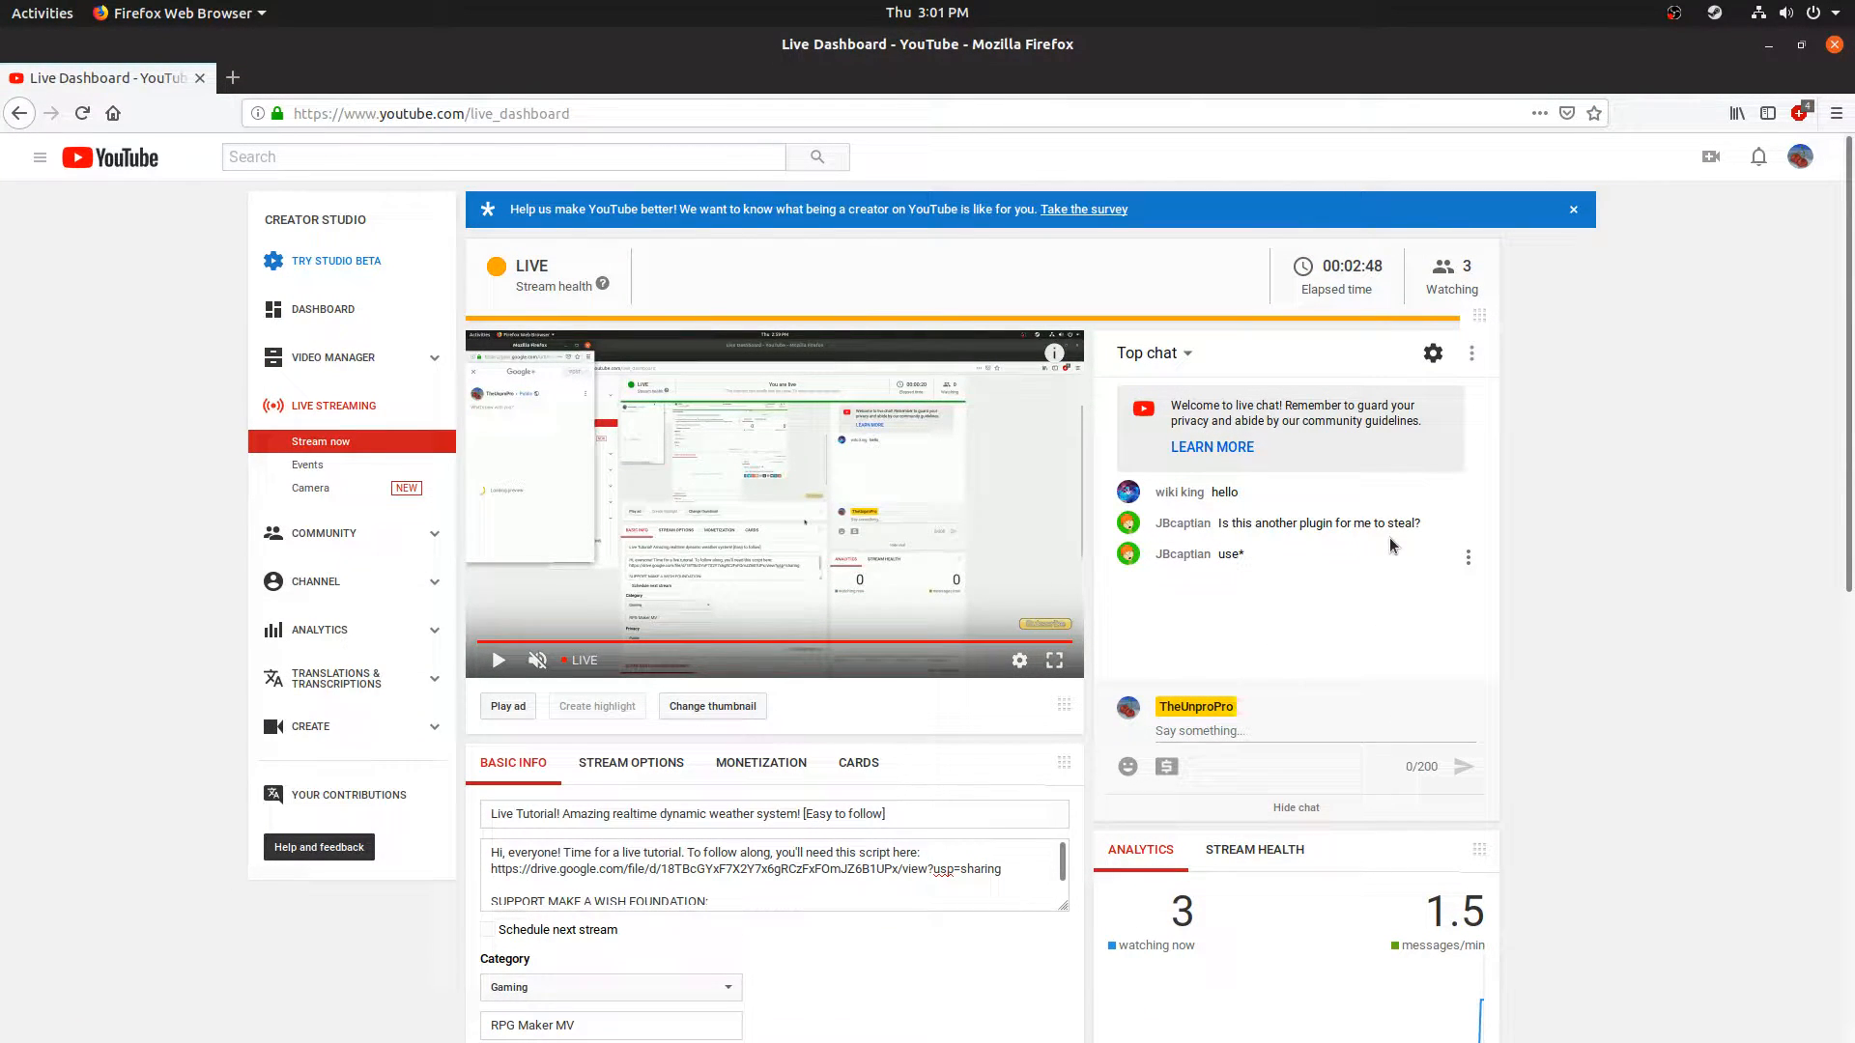
key("alt+Tab")
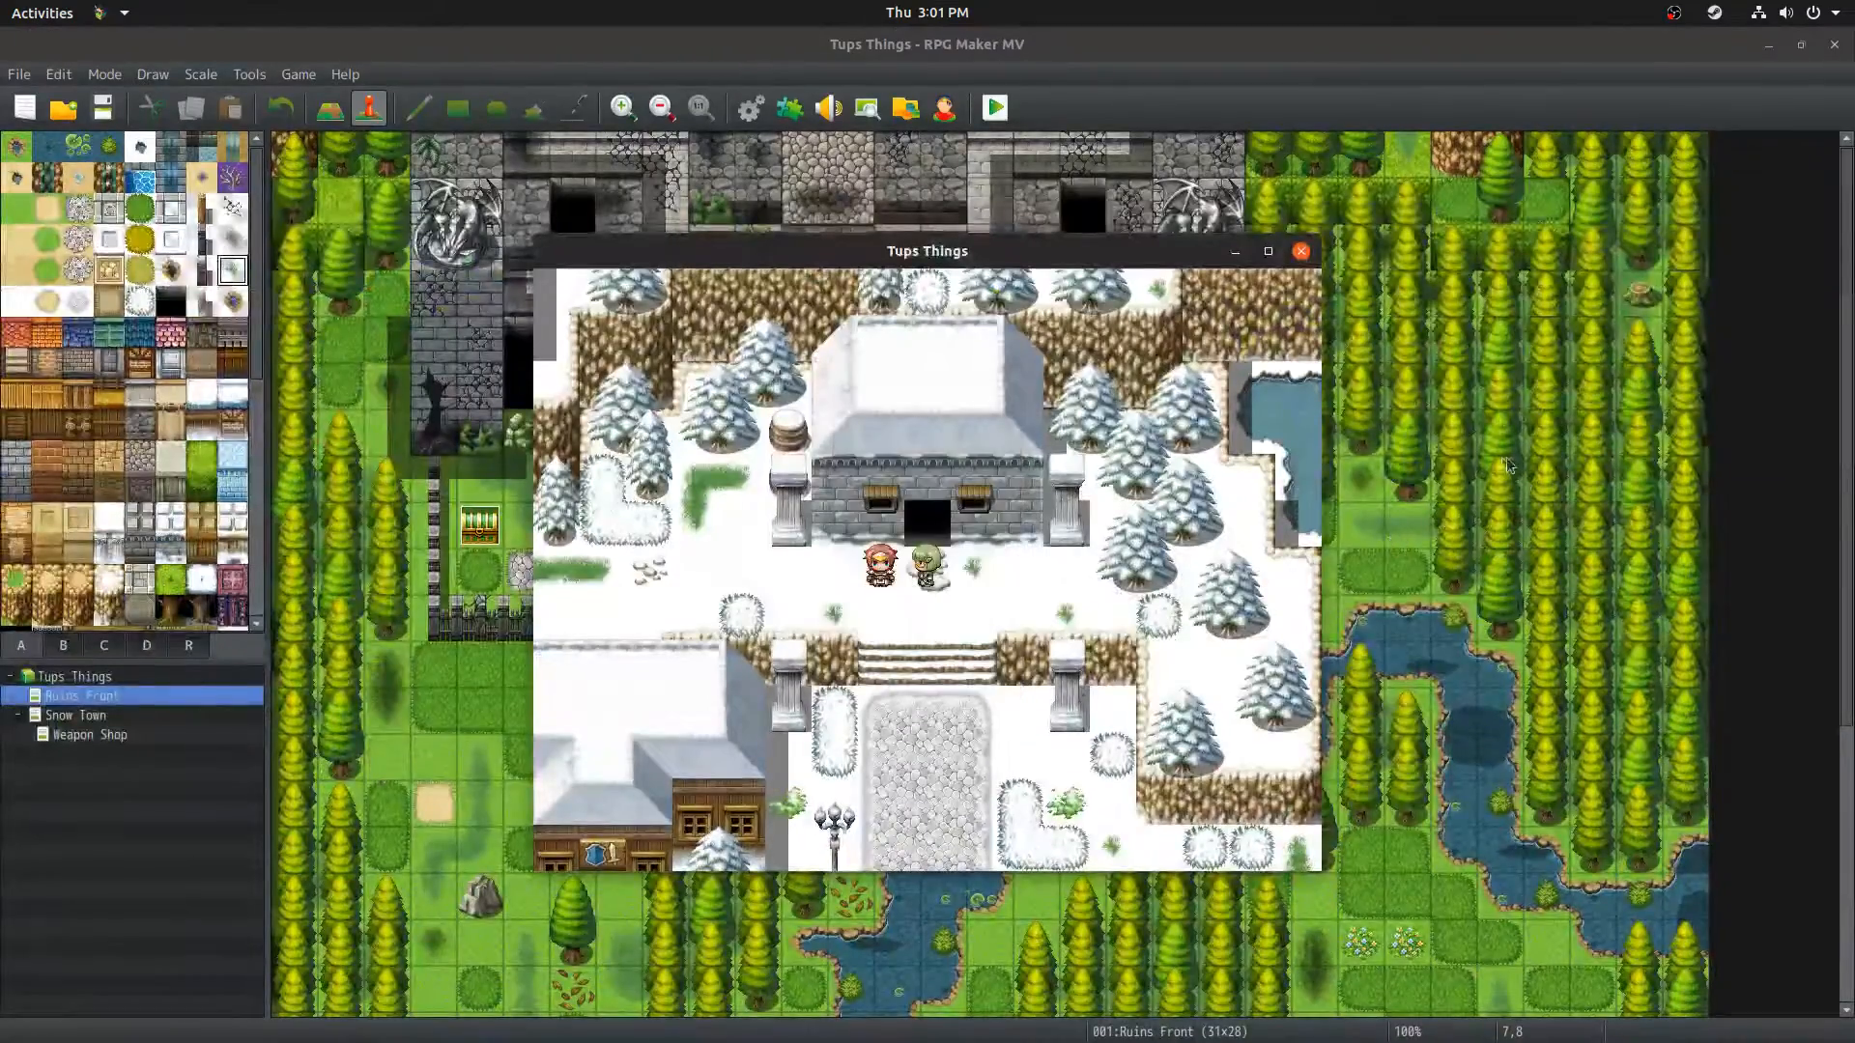
Step: Transfer the character back to the ruins map and end the playtest
key("Up")
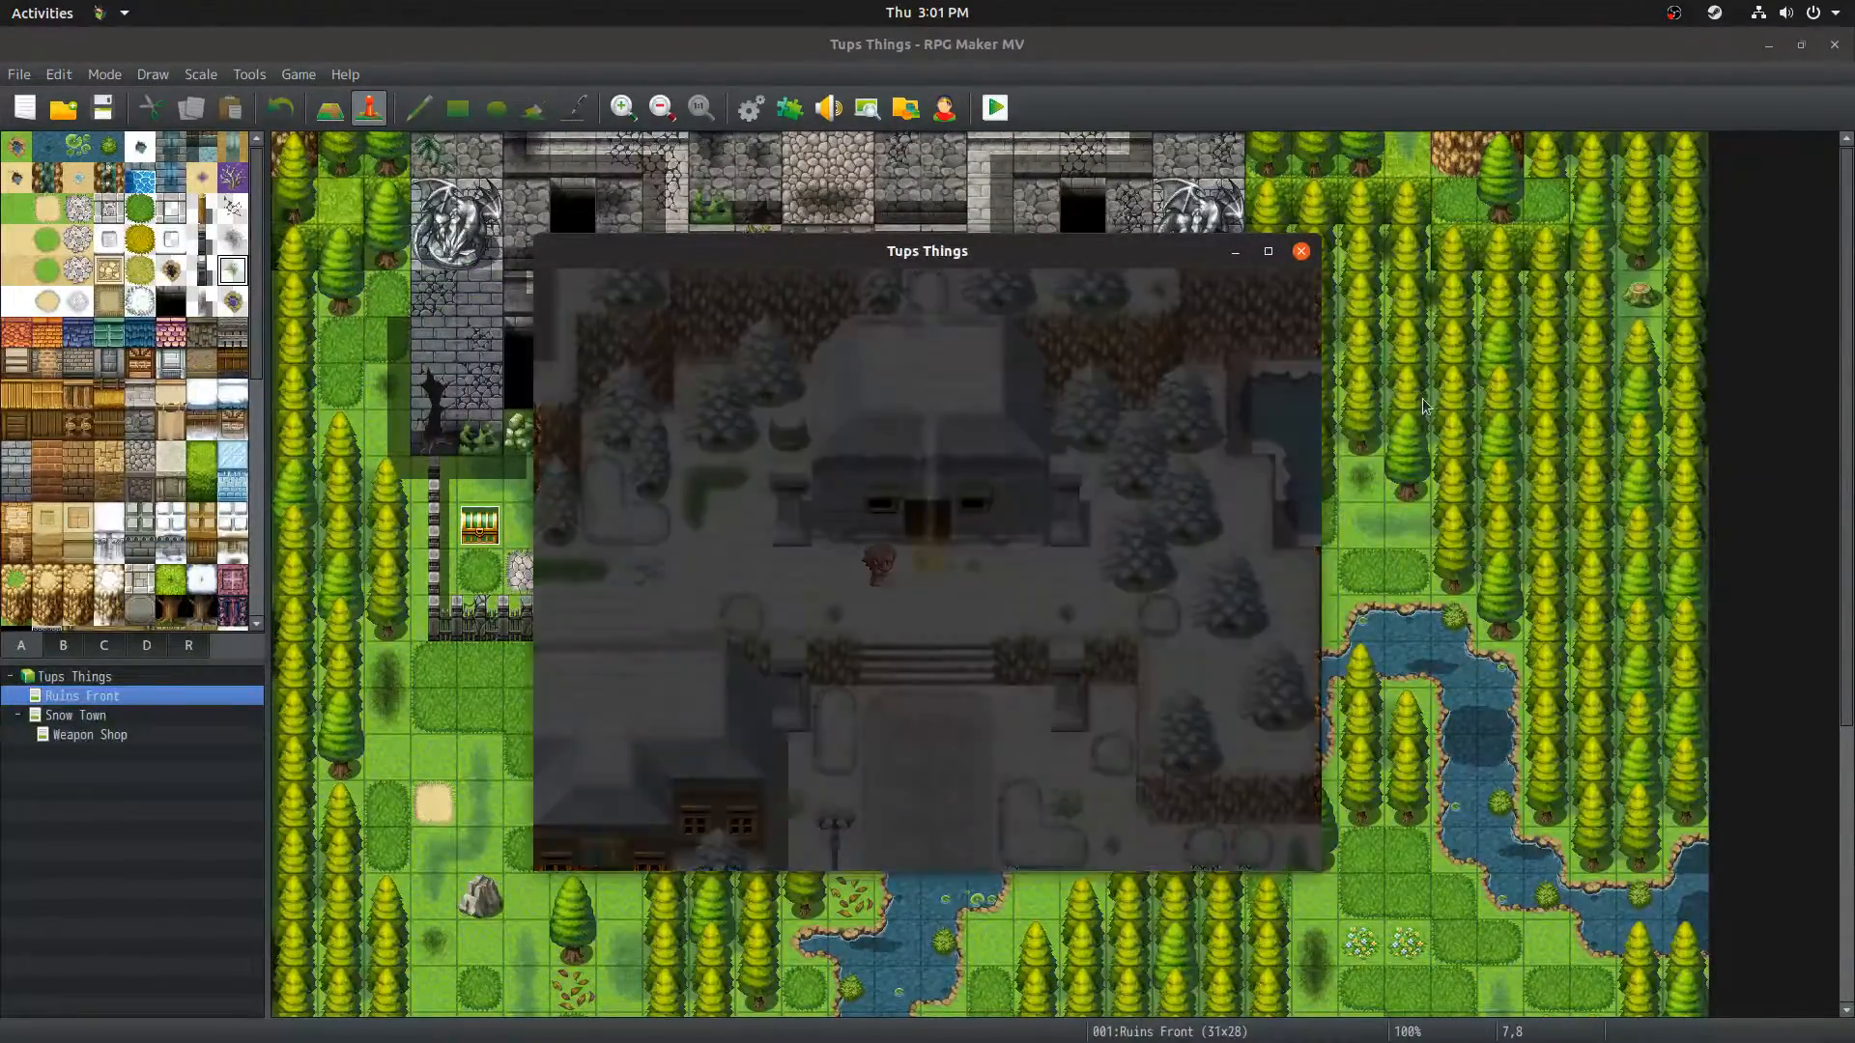
key("Up")
key("Left")
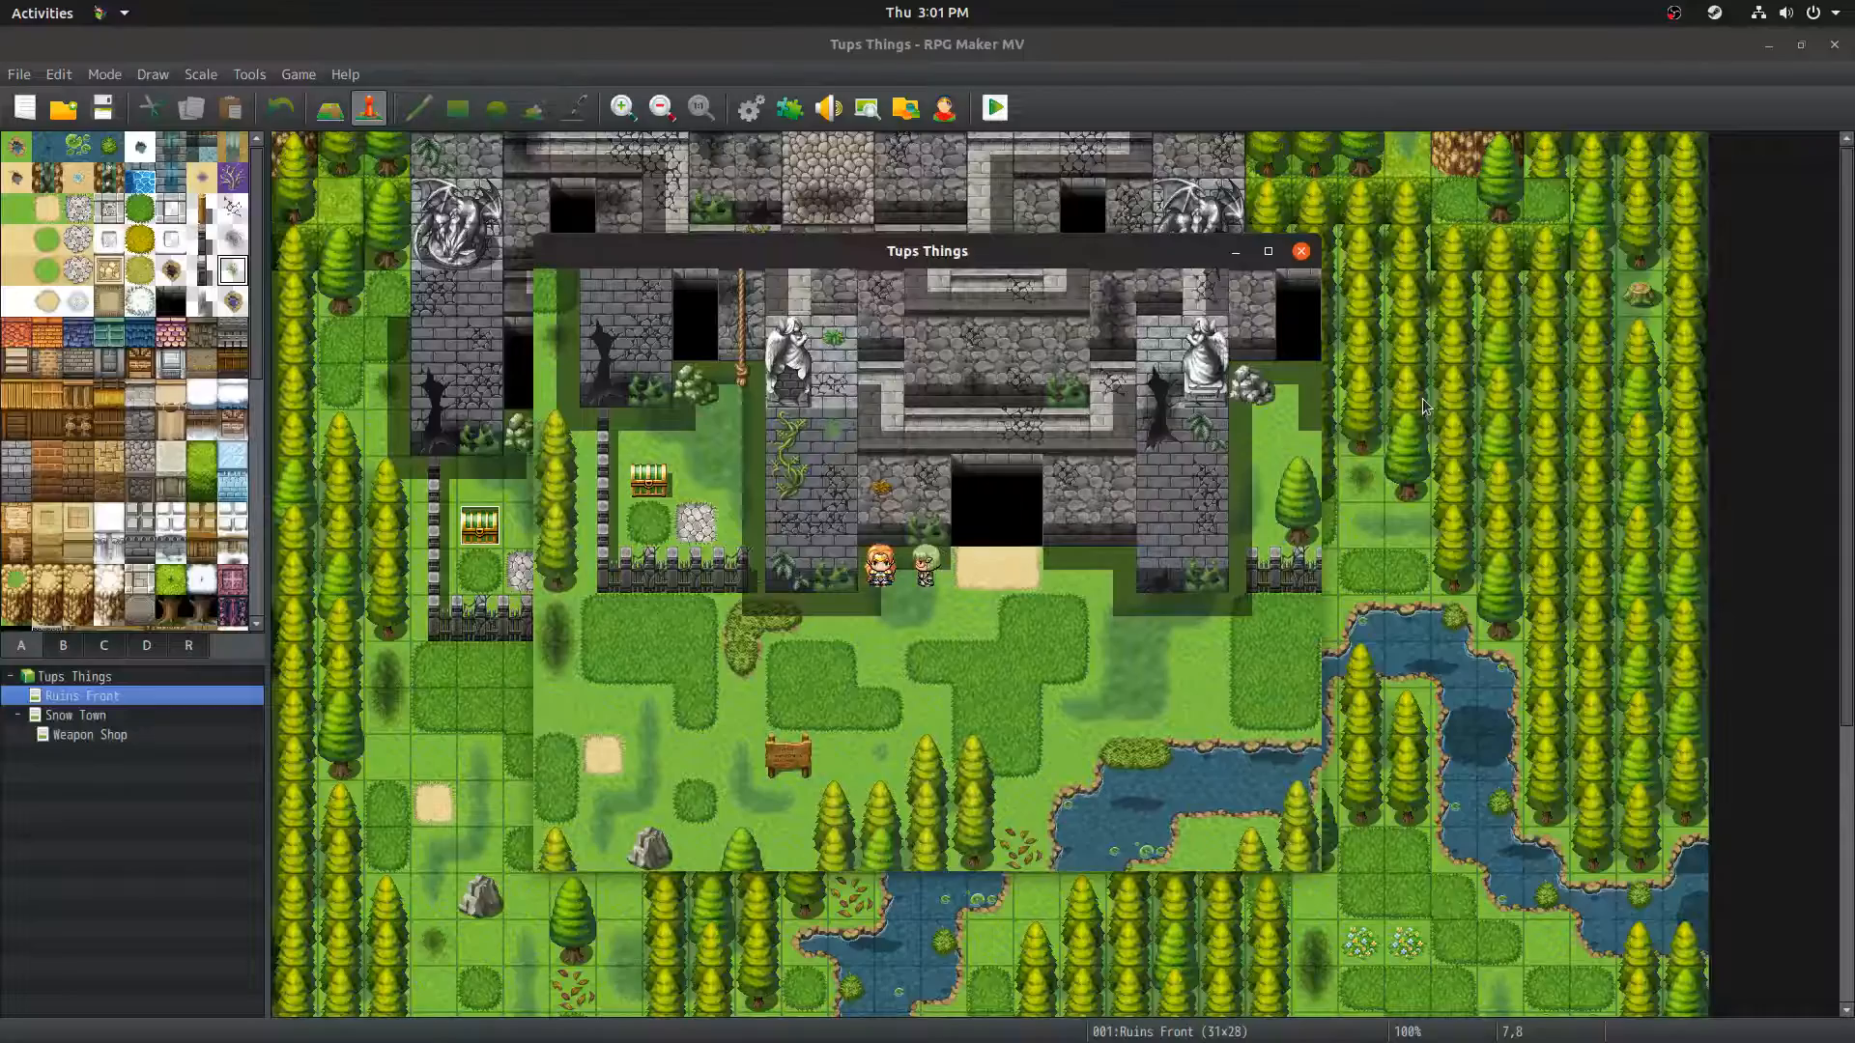
key("Right")
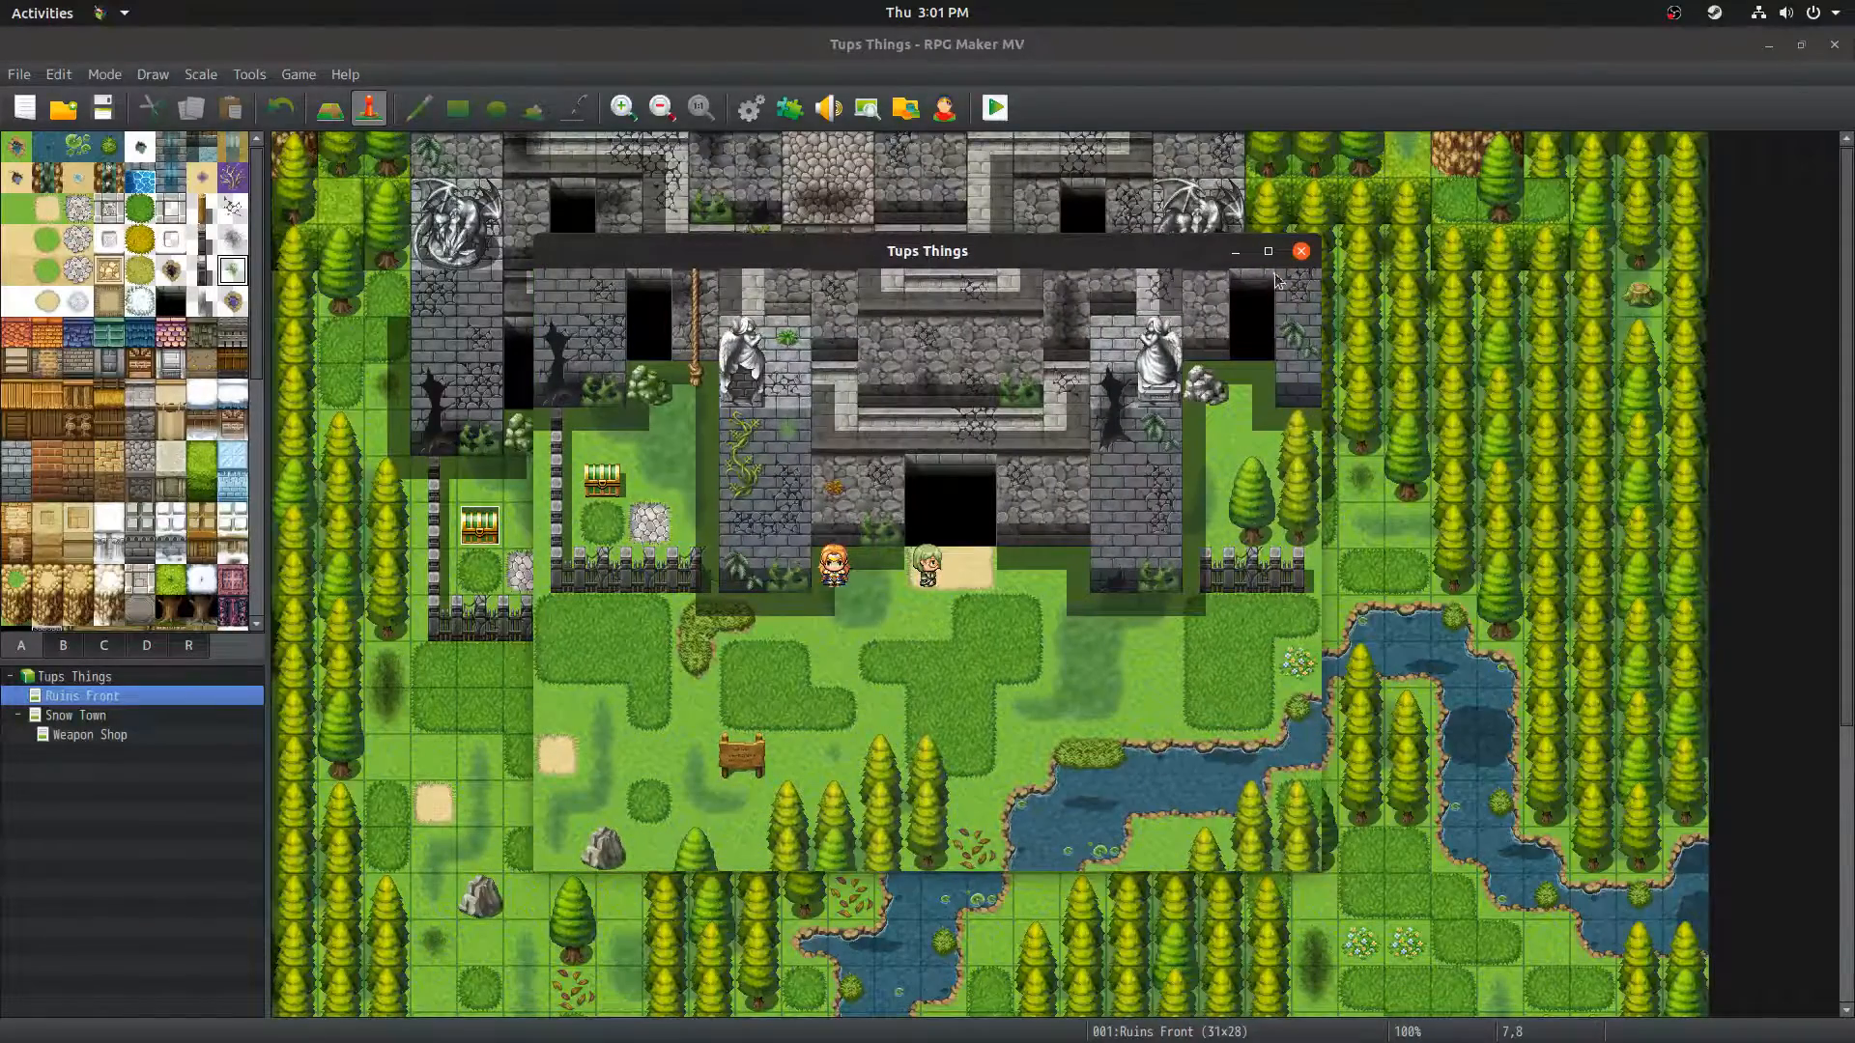
left_click(1300, 253)
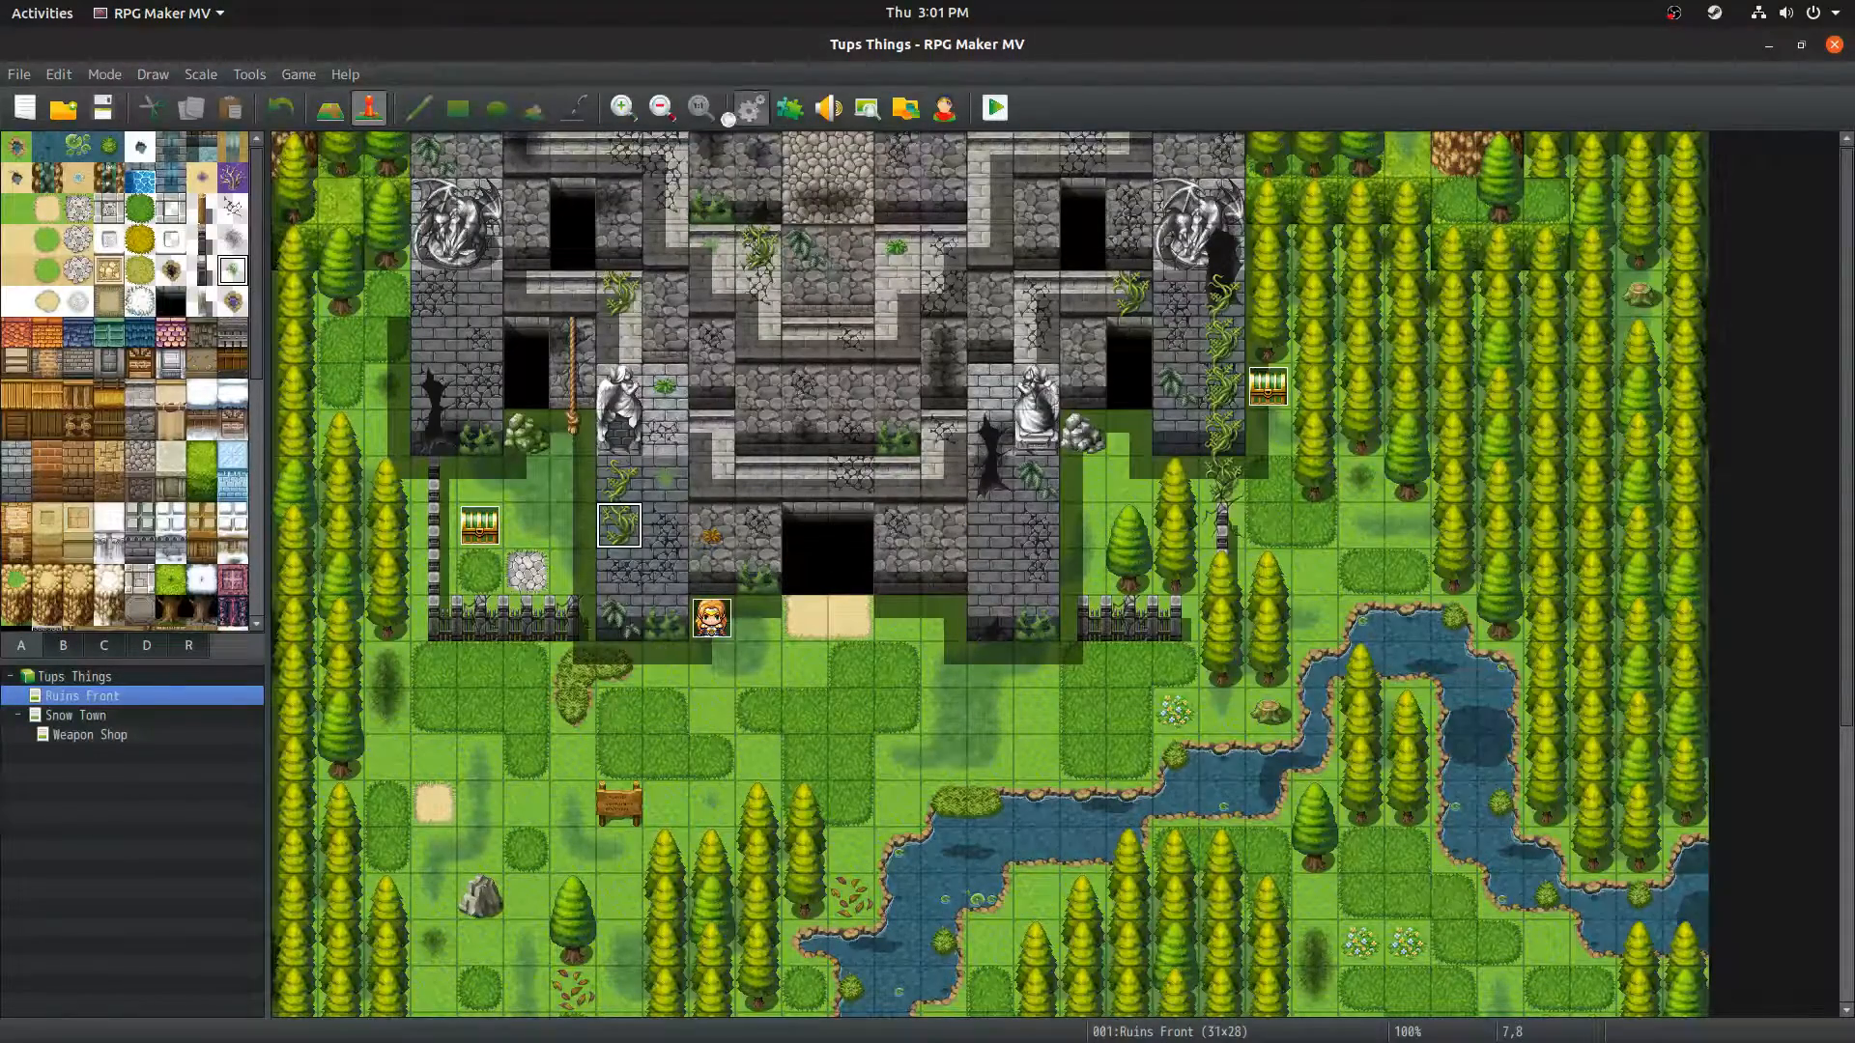
Step: Examine the Storm Timer common event in the database and close it without changes
key("F9")
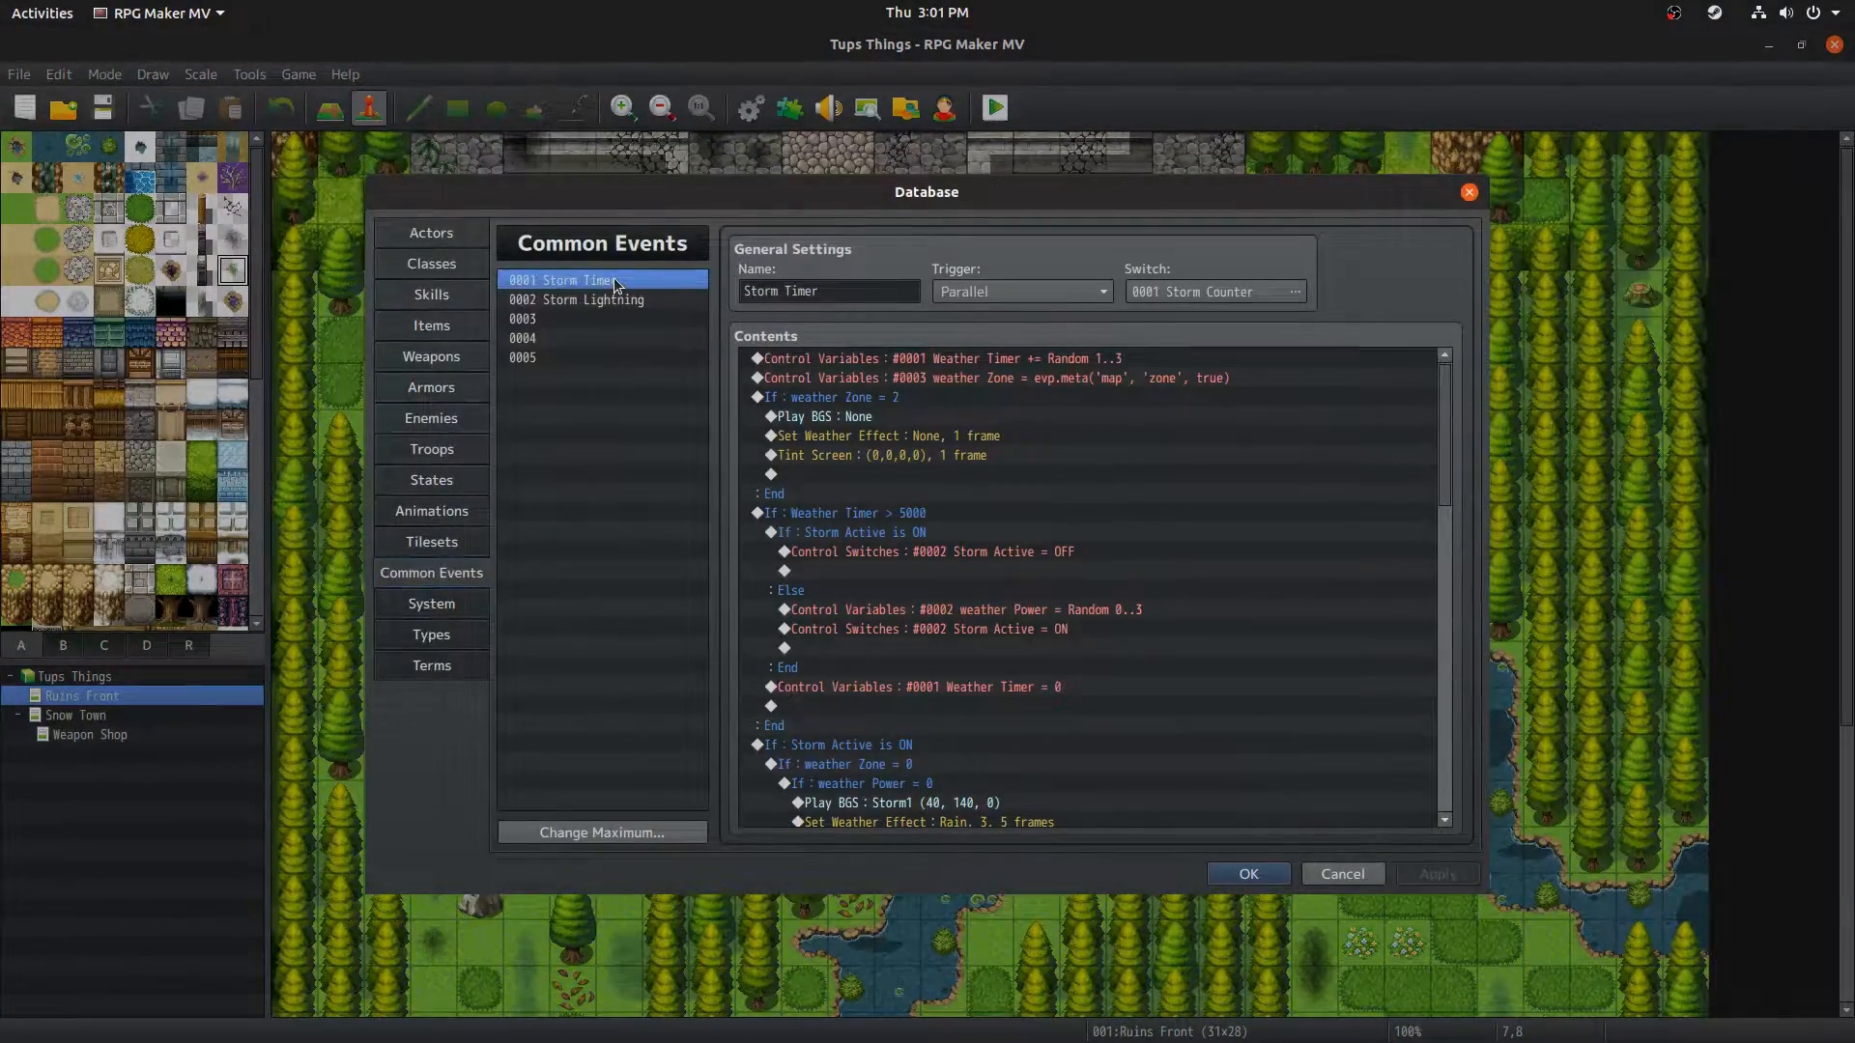
left_click(1338, 877)
Step: Examine the Storm Counter switch and Erase Event commands in the Snow Town map's parallel event EV001, leaving it unchanged
left_click(137, 737)
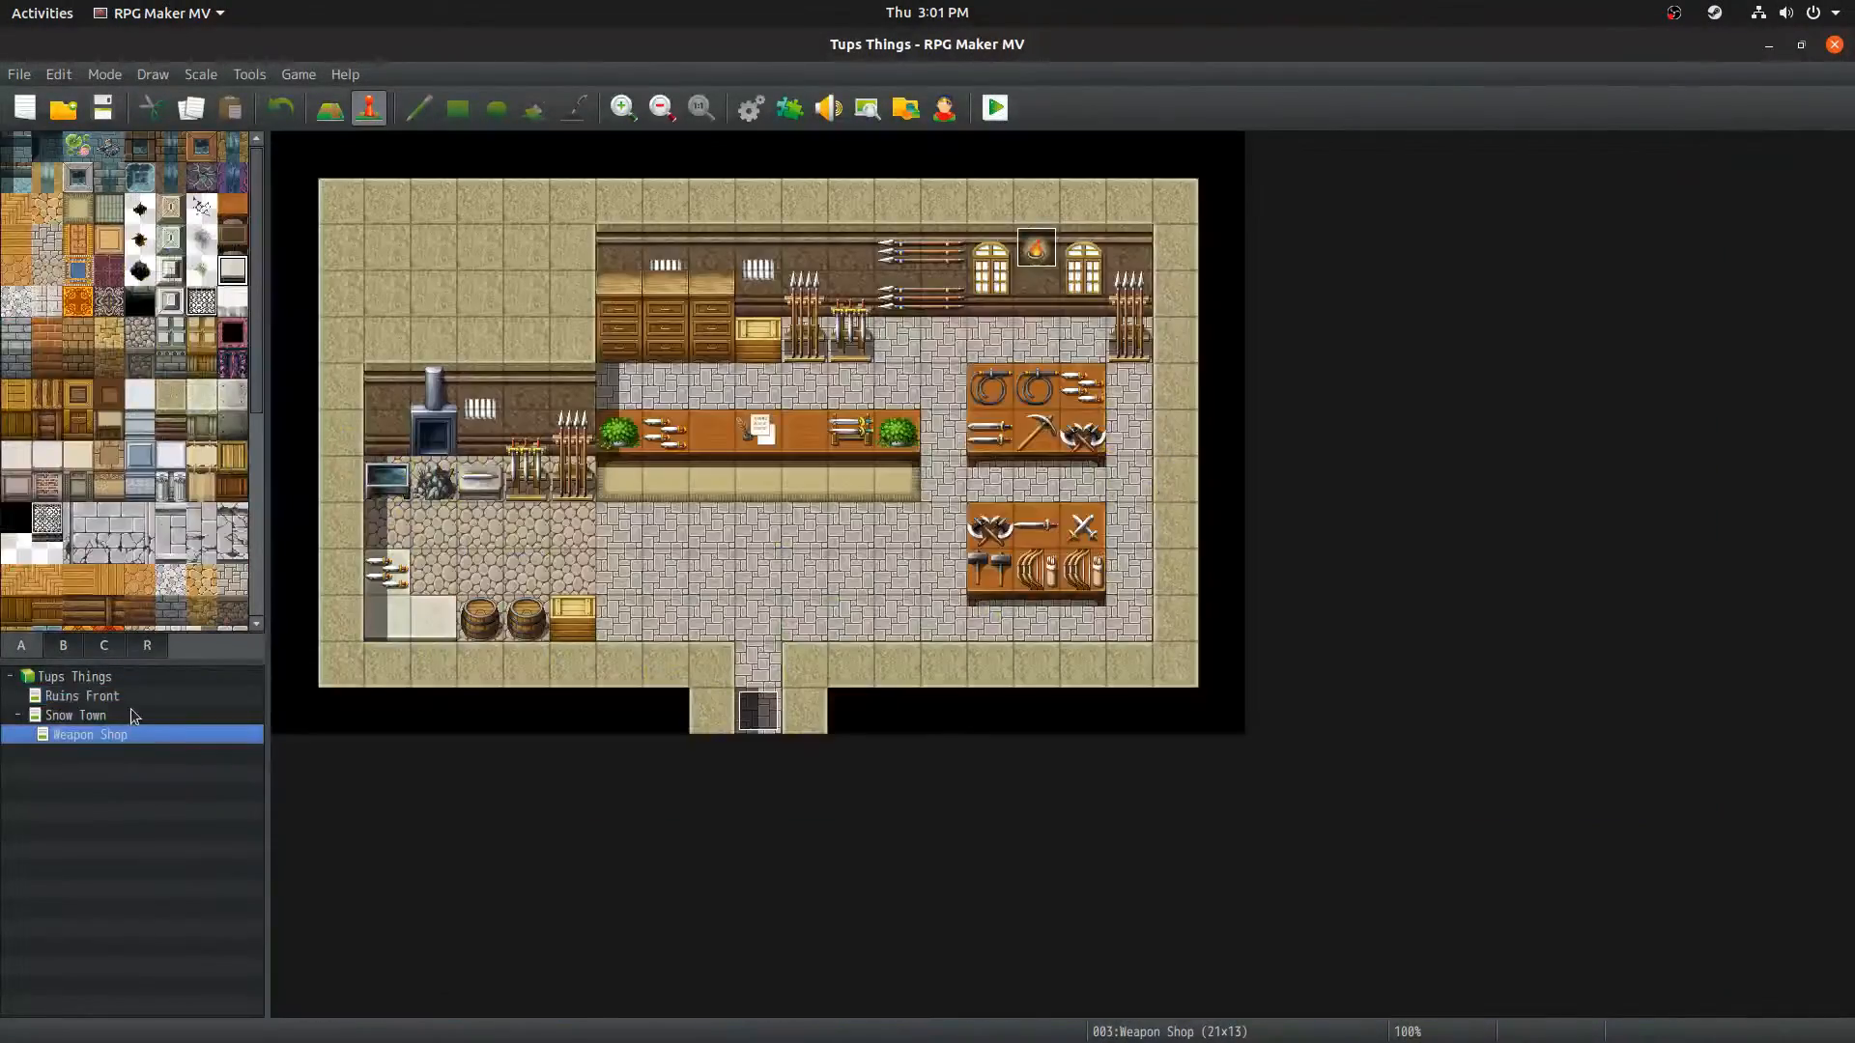
left_click(131, 715)
double_click(759, 437)
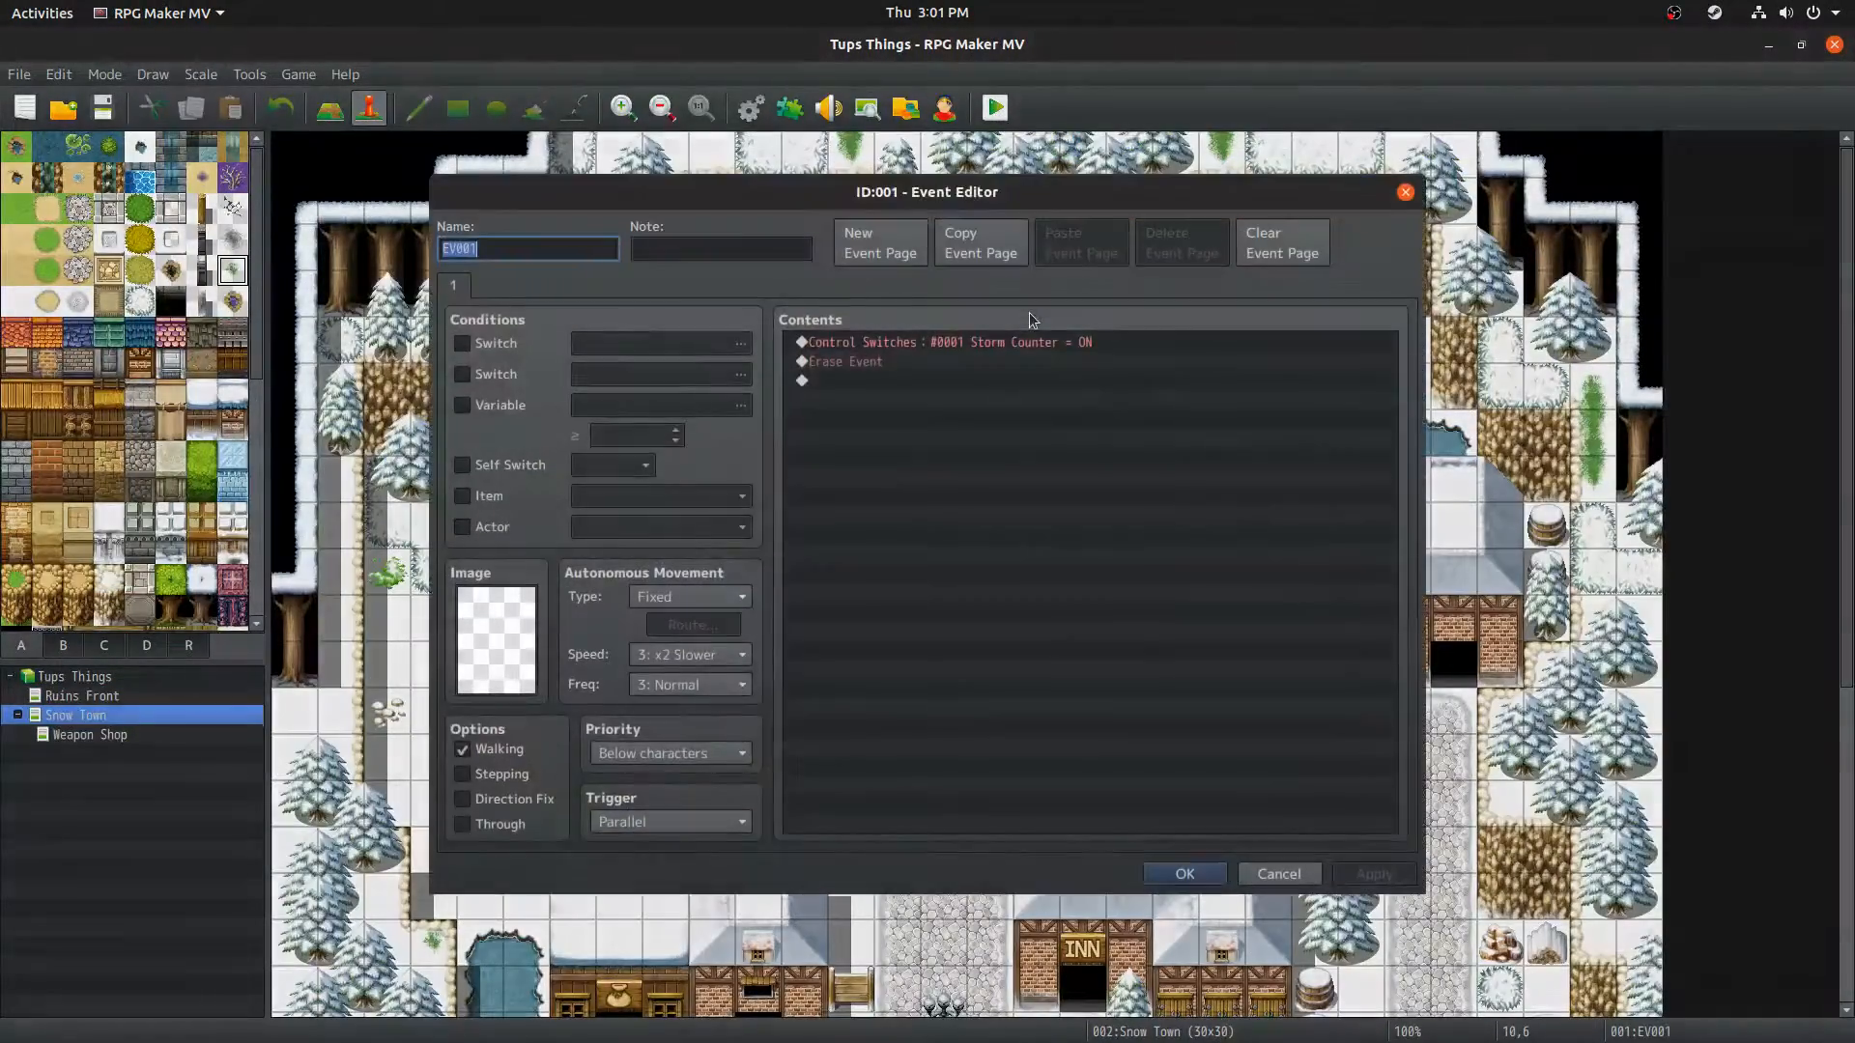
double_click(1014, 342)
left_click(1039, 497)
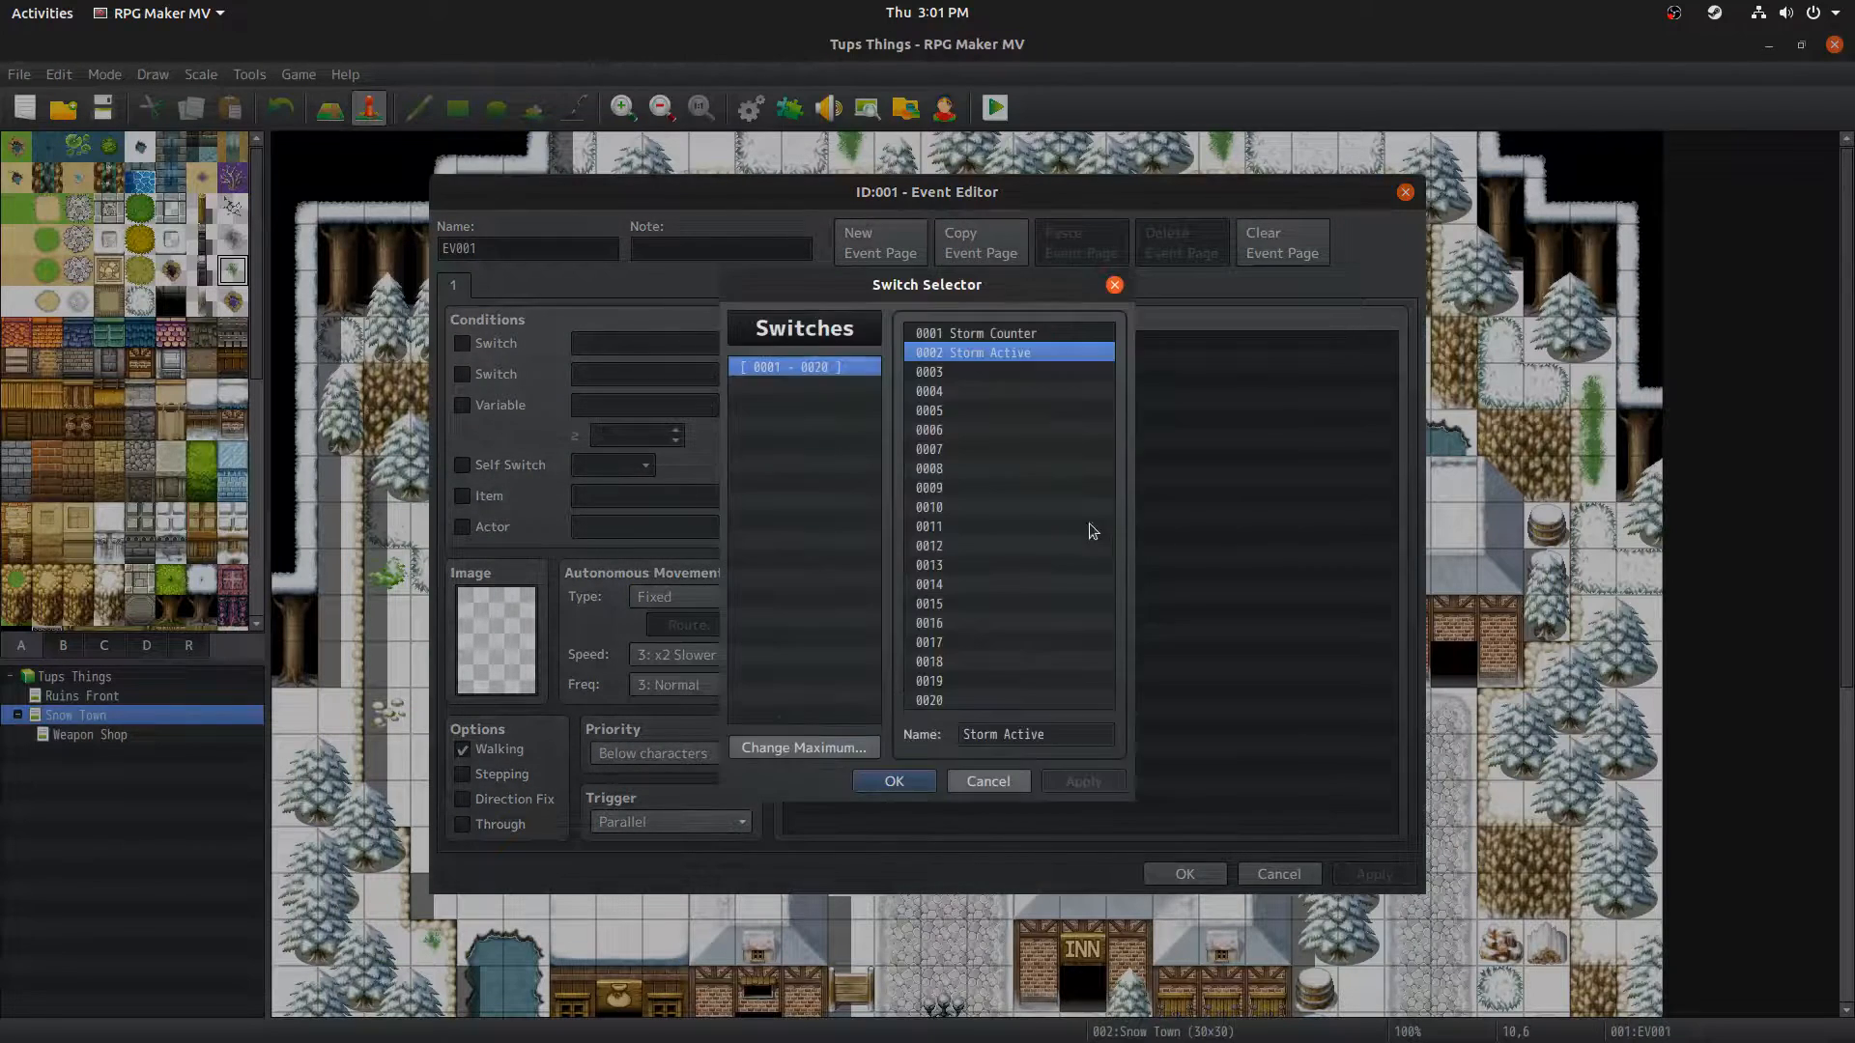
left_click(1018, 779)
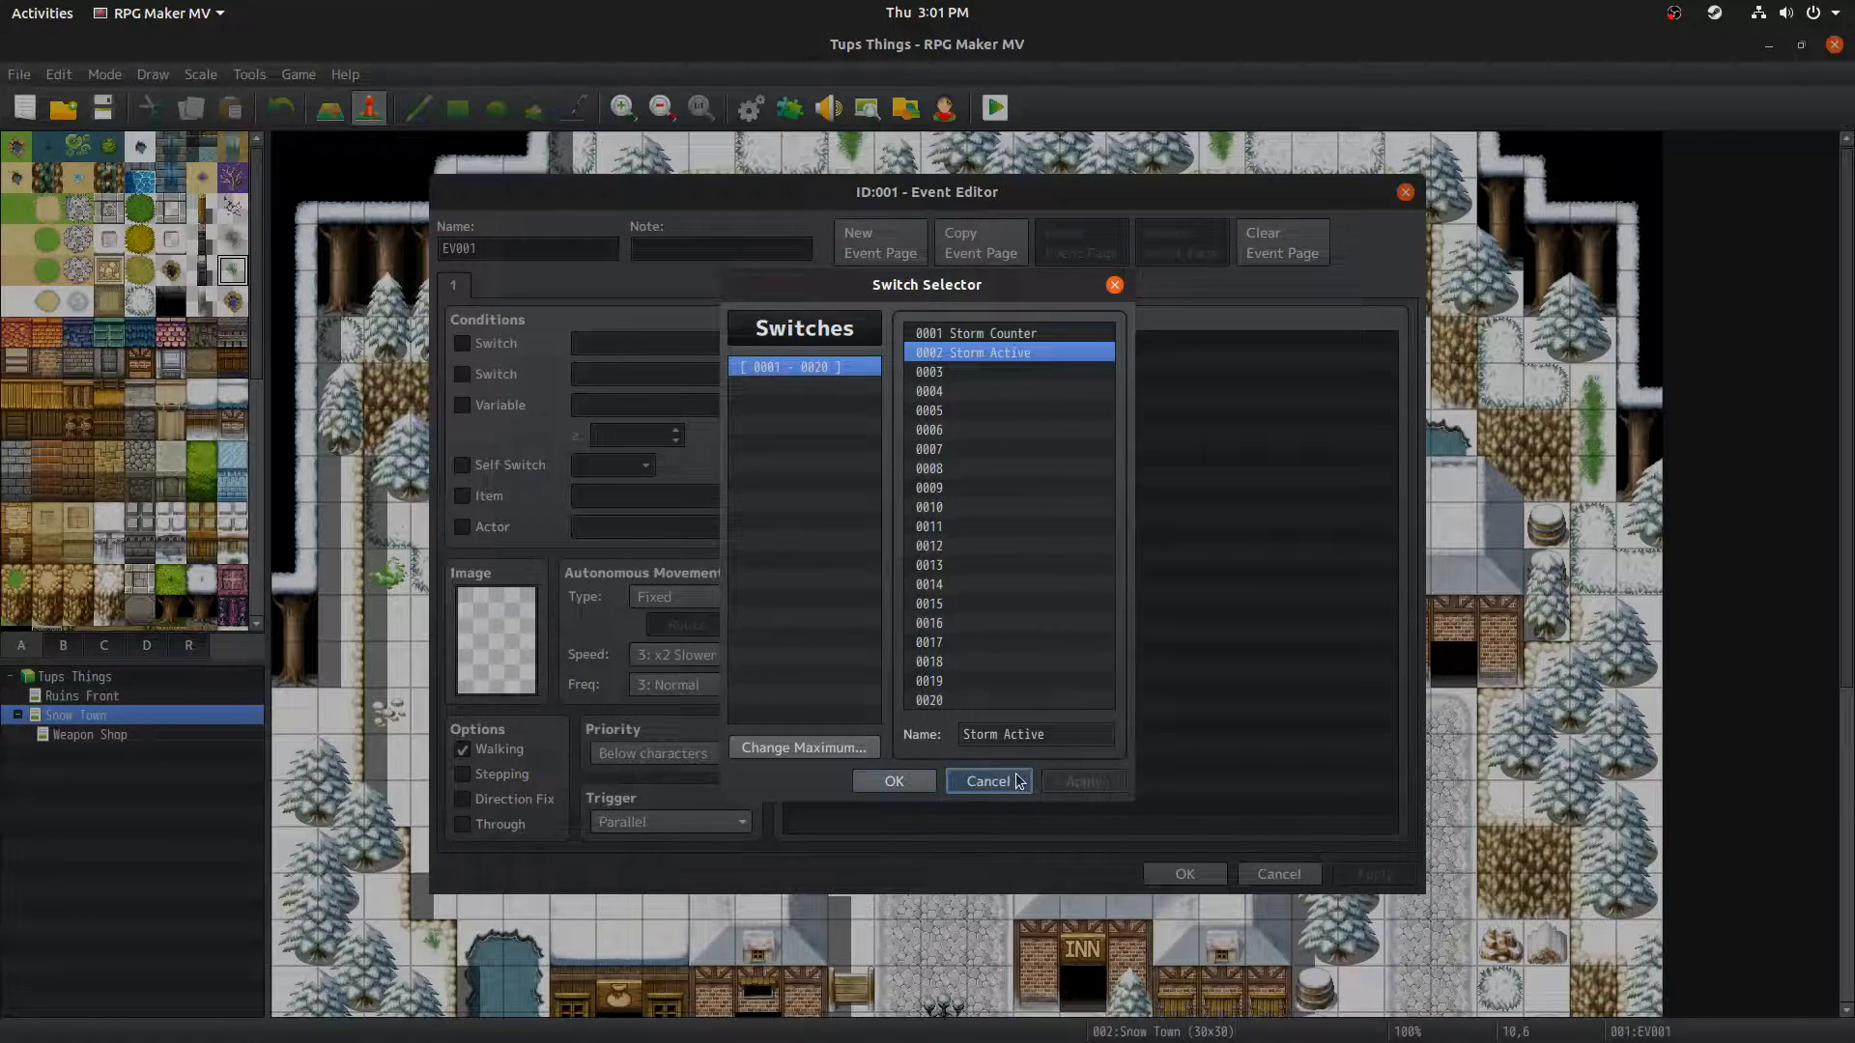
left_click(1037, 633)
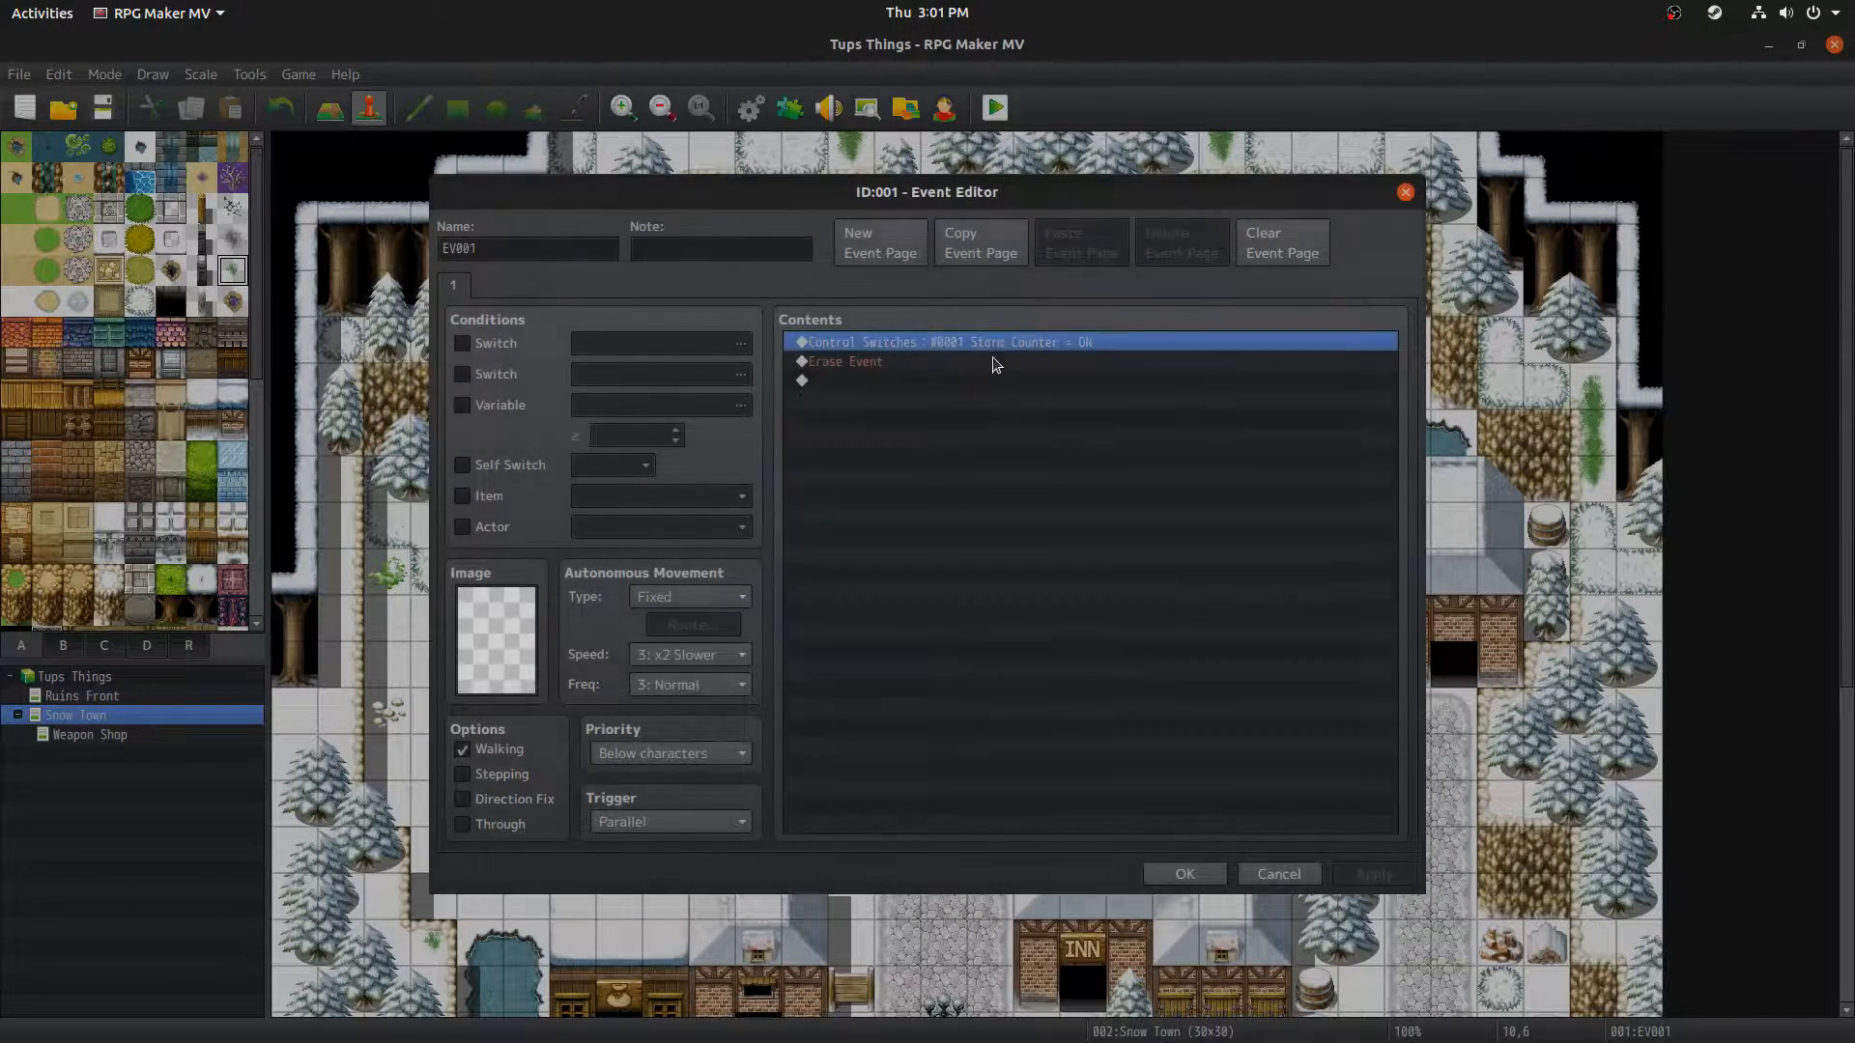
left_click(866, 363)
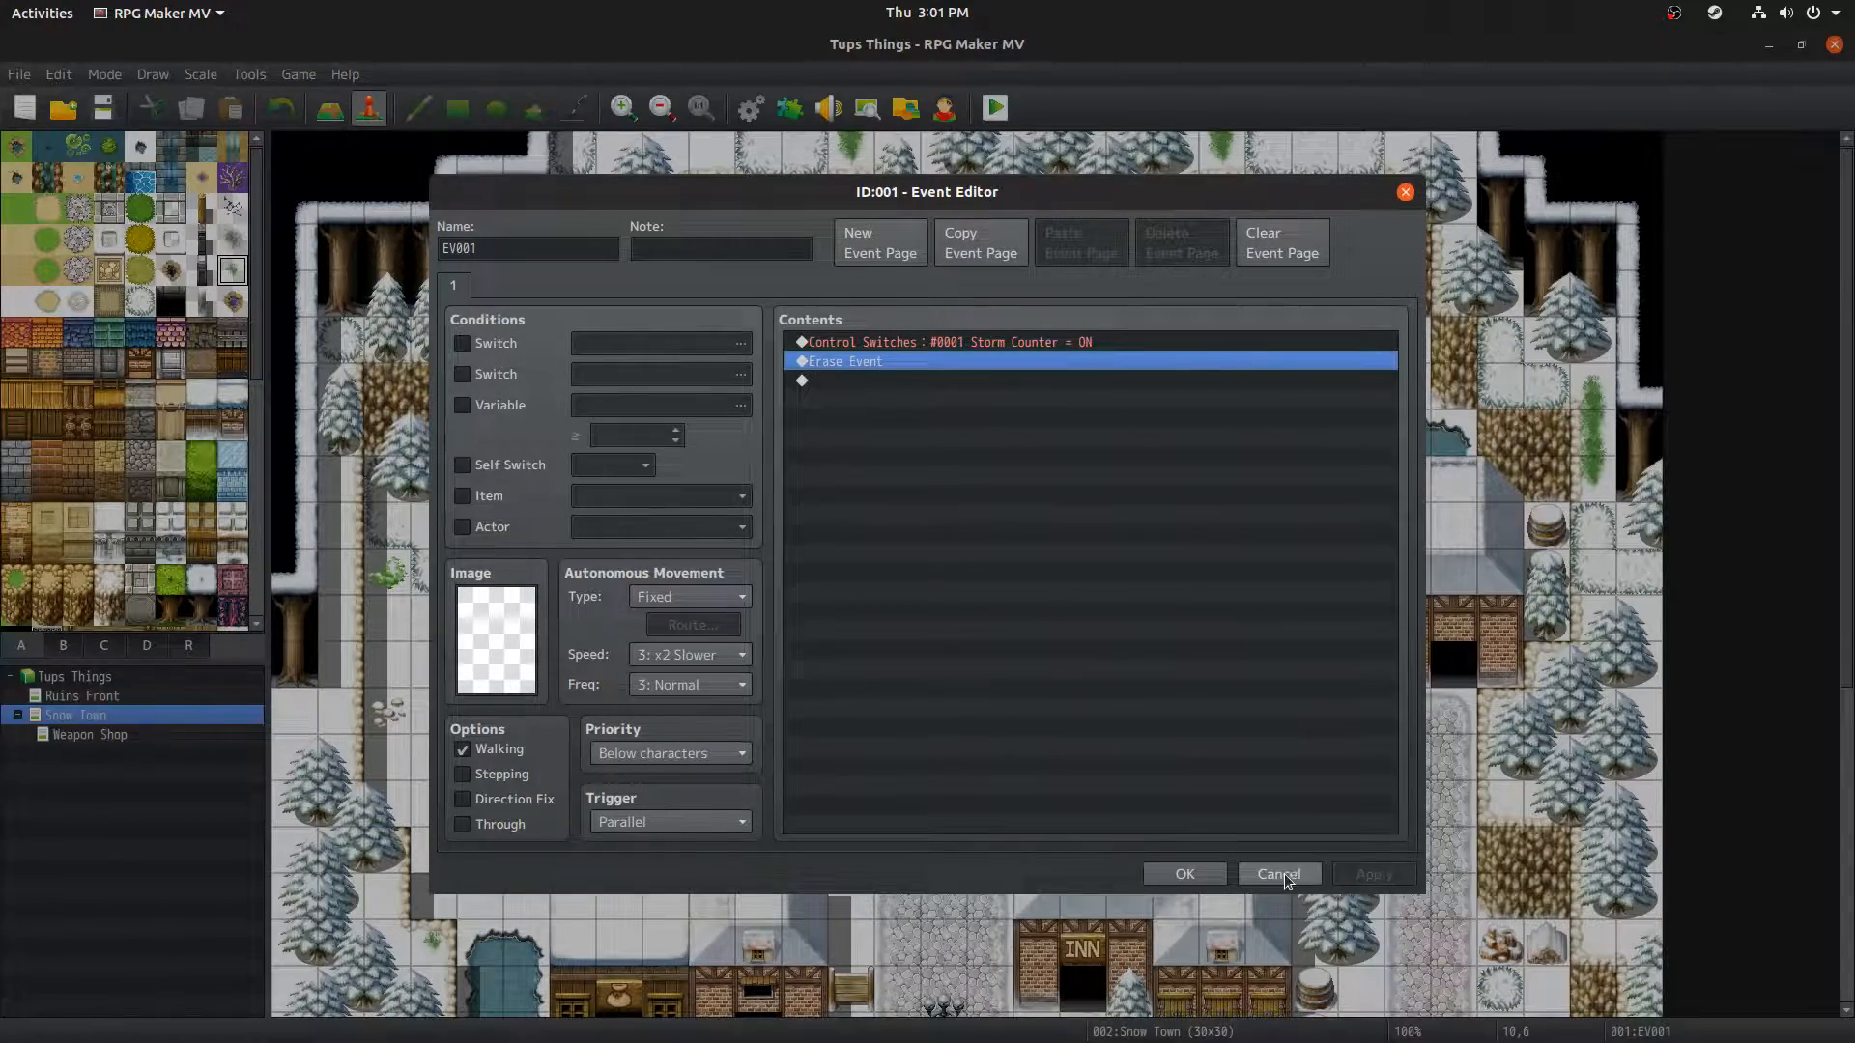
left_click(1047, 346)
left_click(1273, 872)
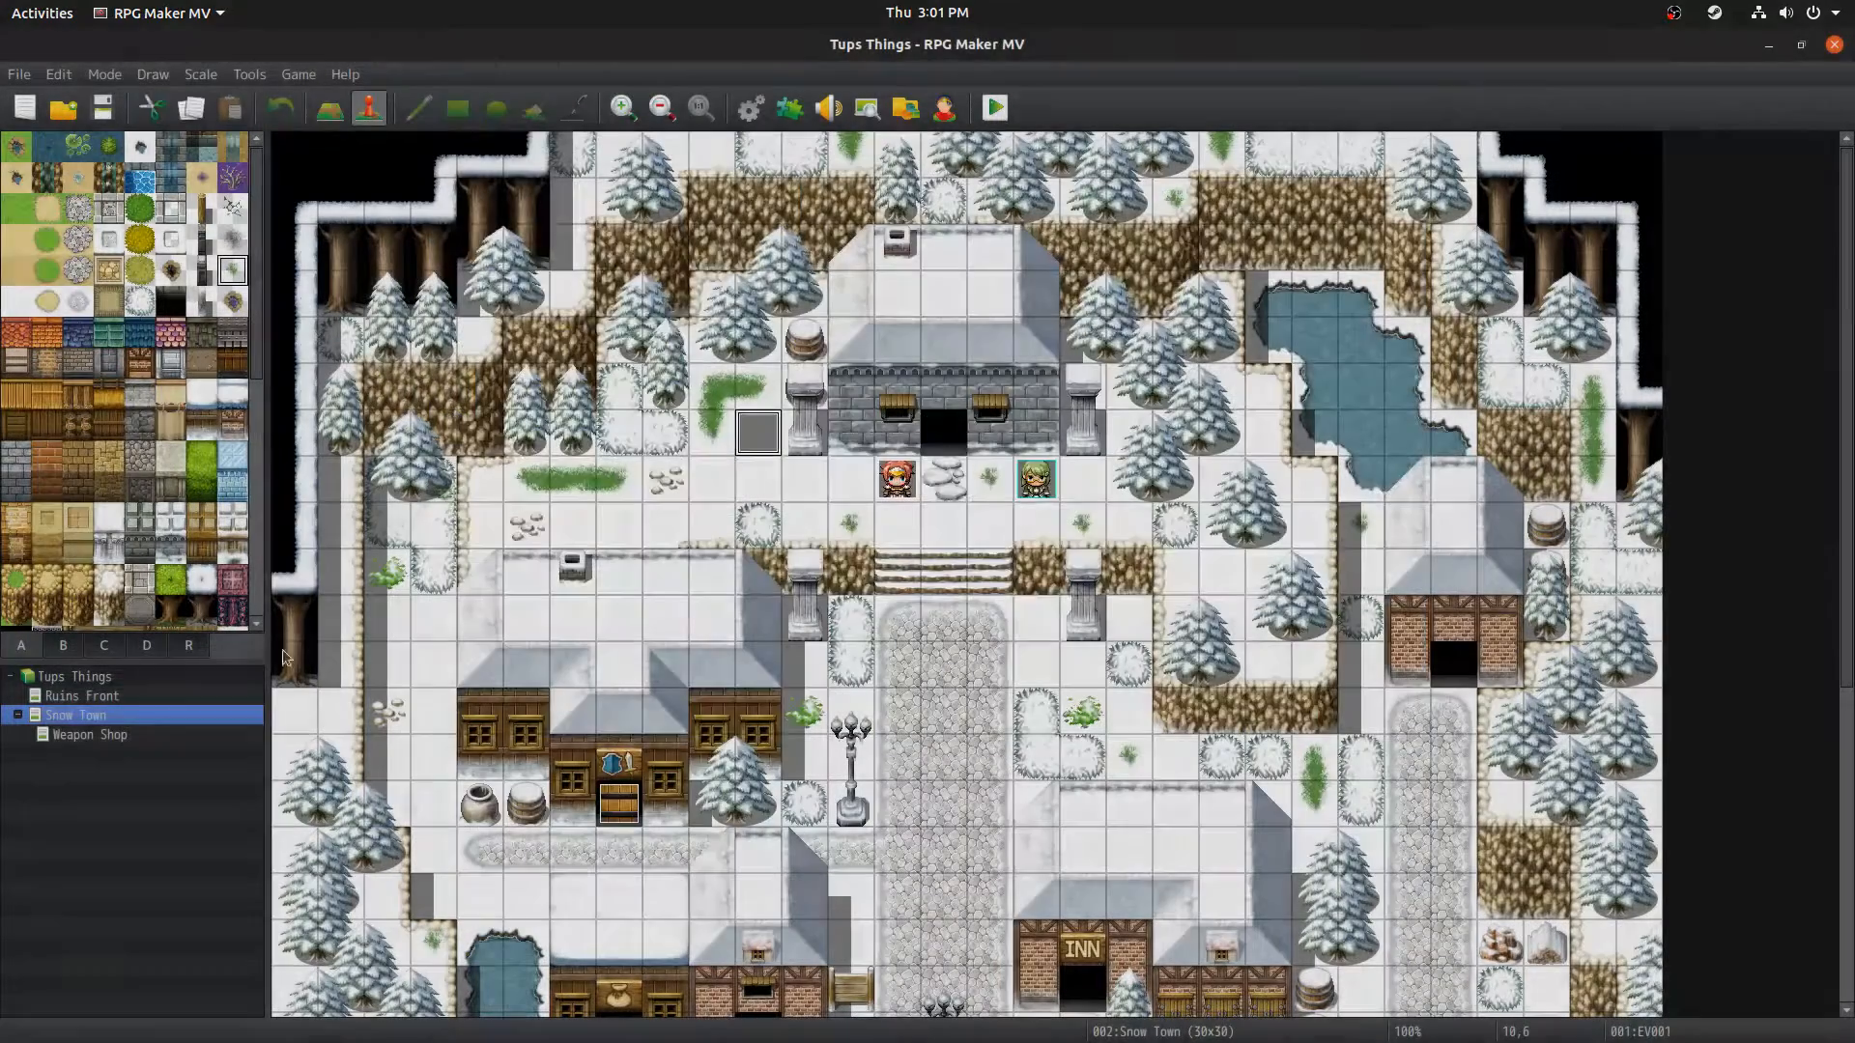
Step: Open the Ruins Front map's properties and go to its zone note
left_click(106, 695)
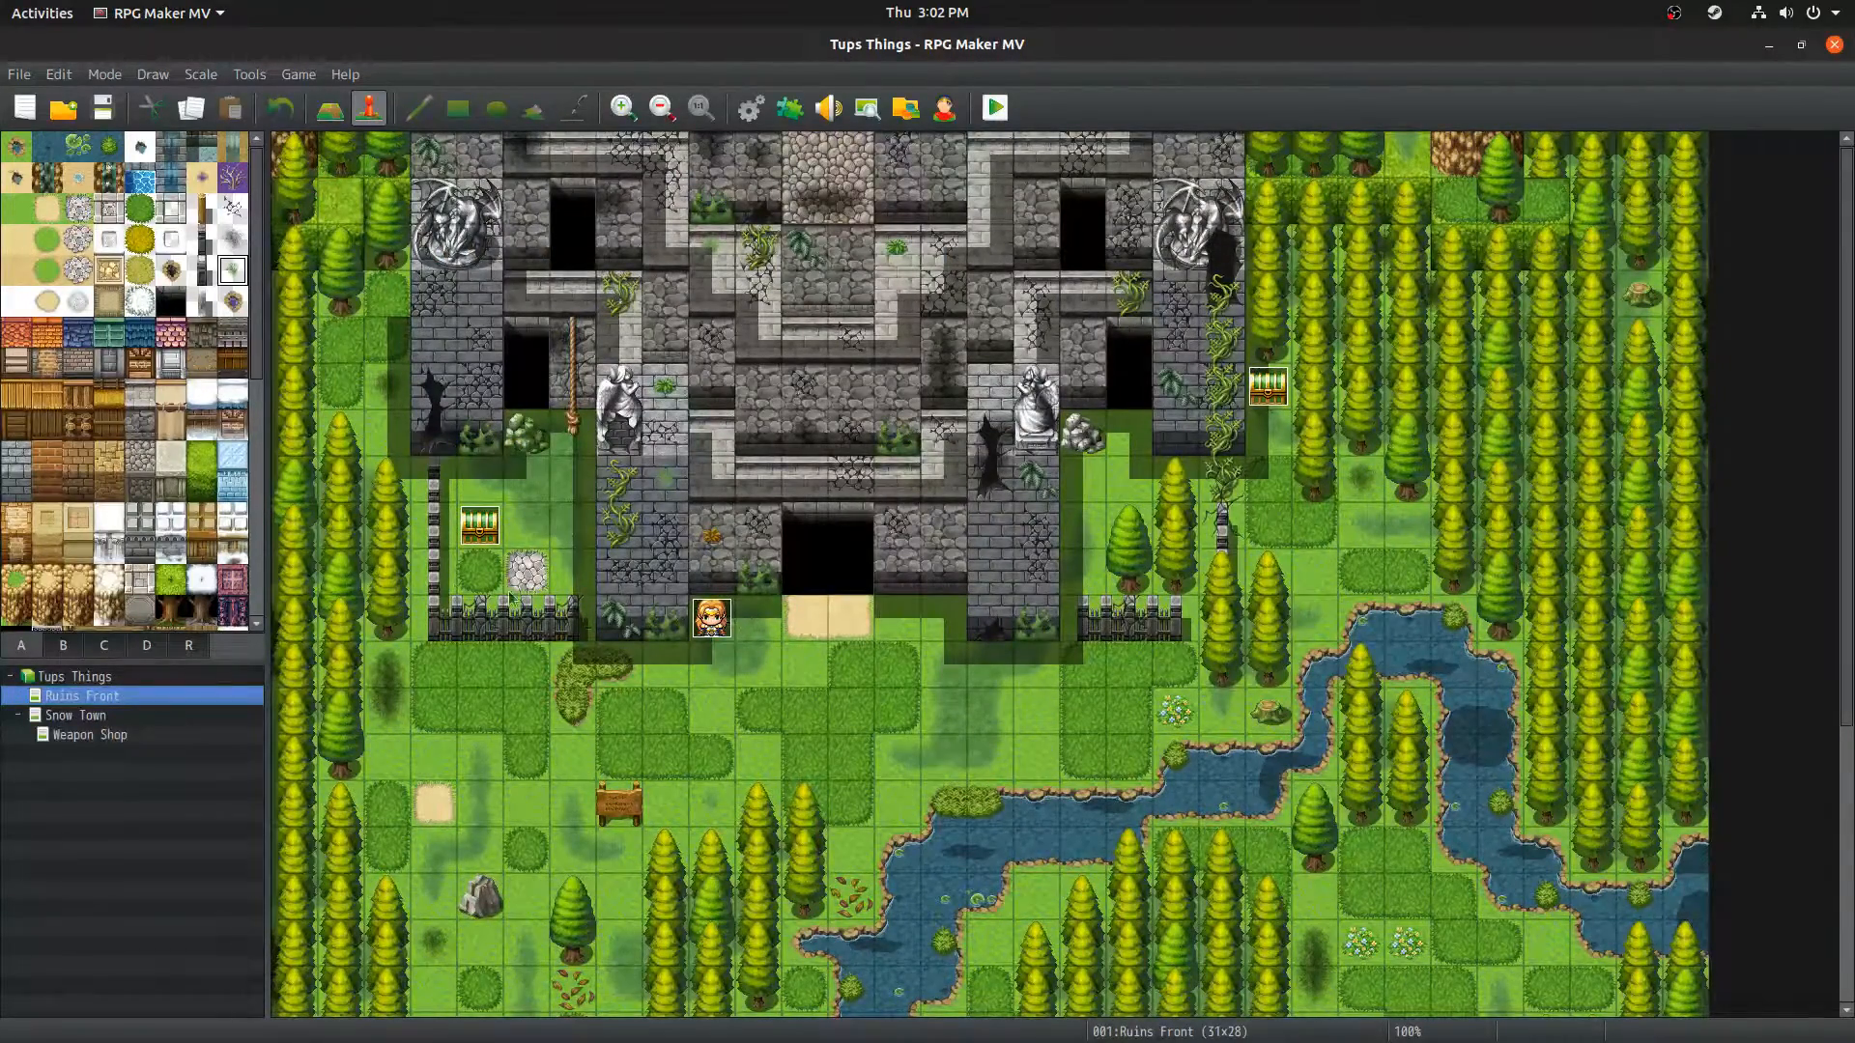
right_click(143, 699)
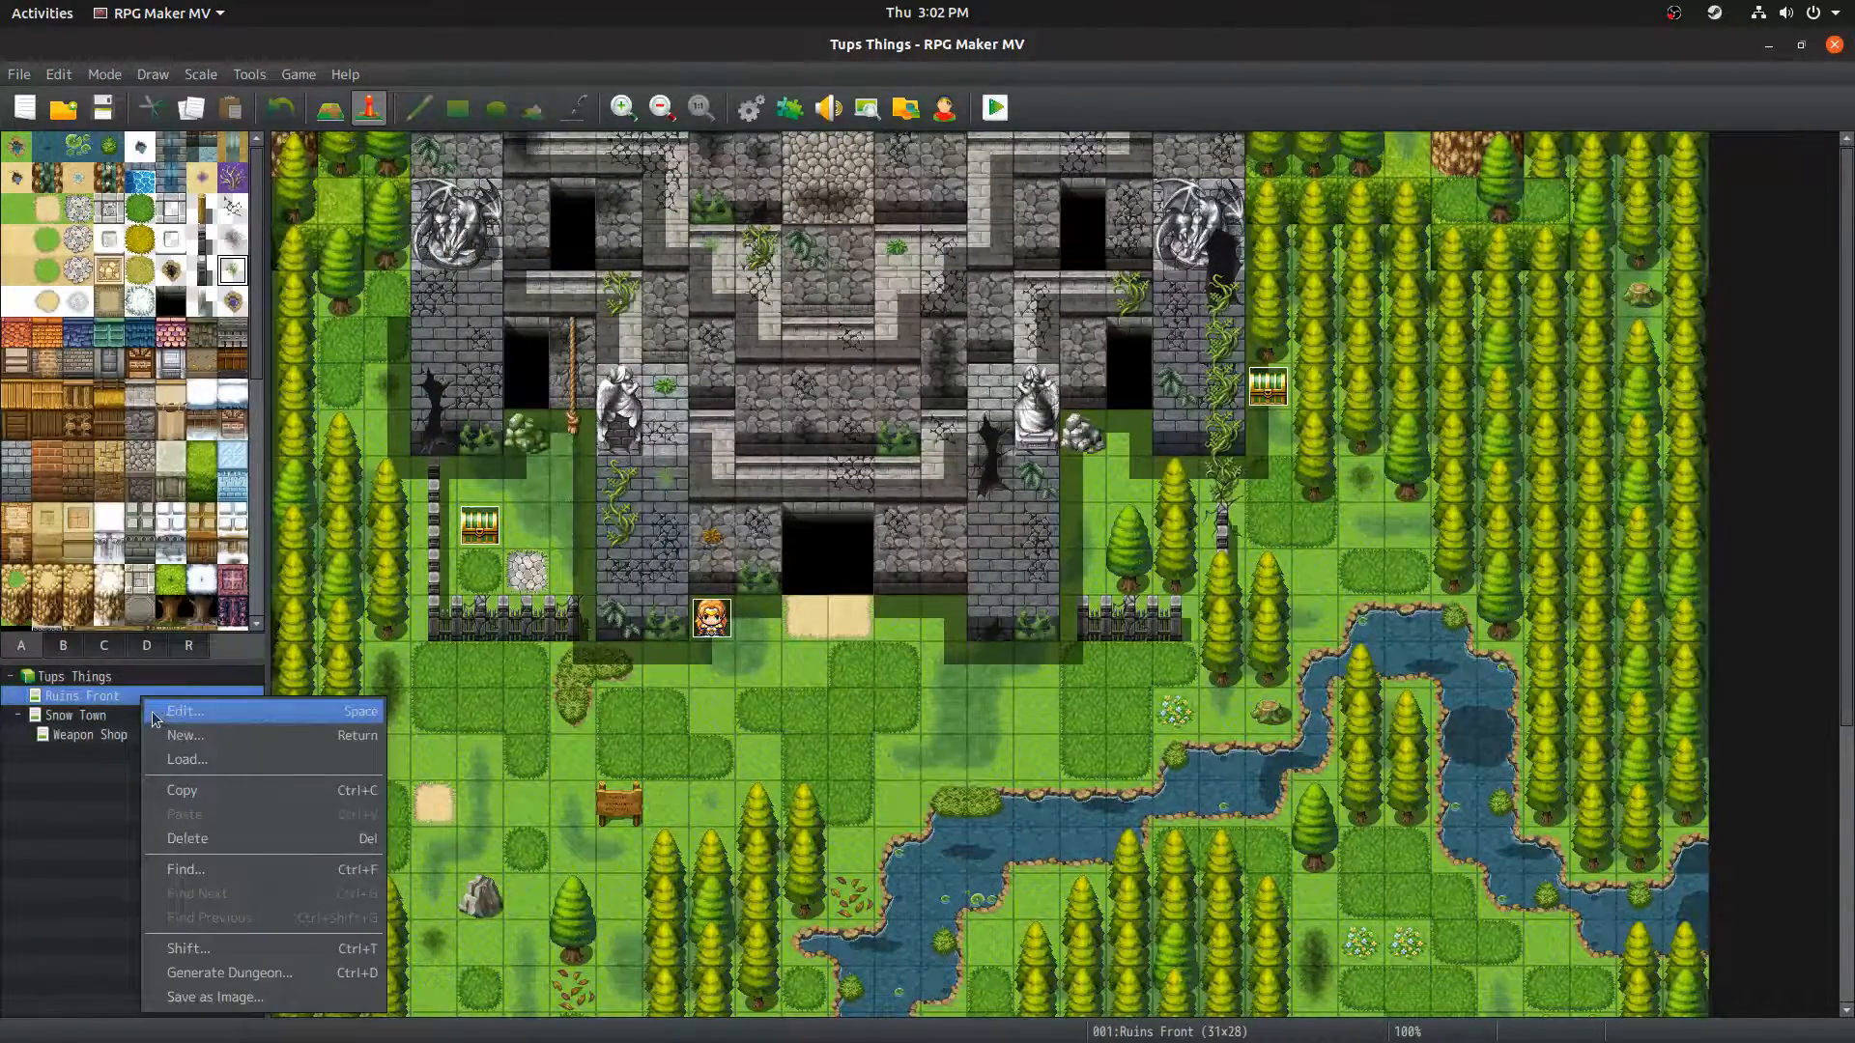
left_click(154, 711)
left_click(878, 625)
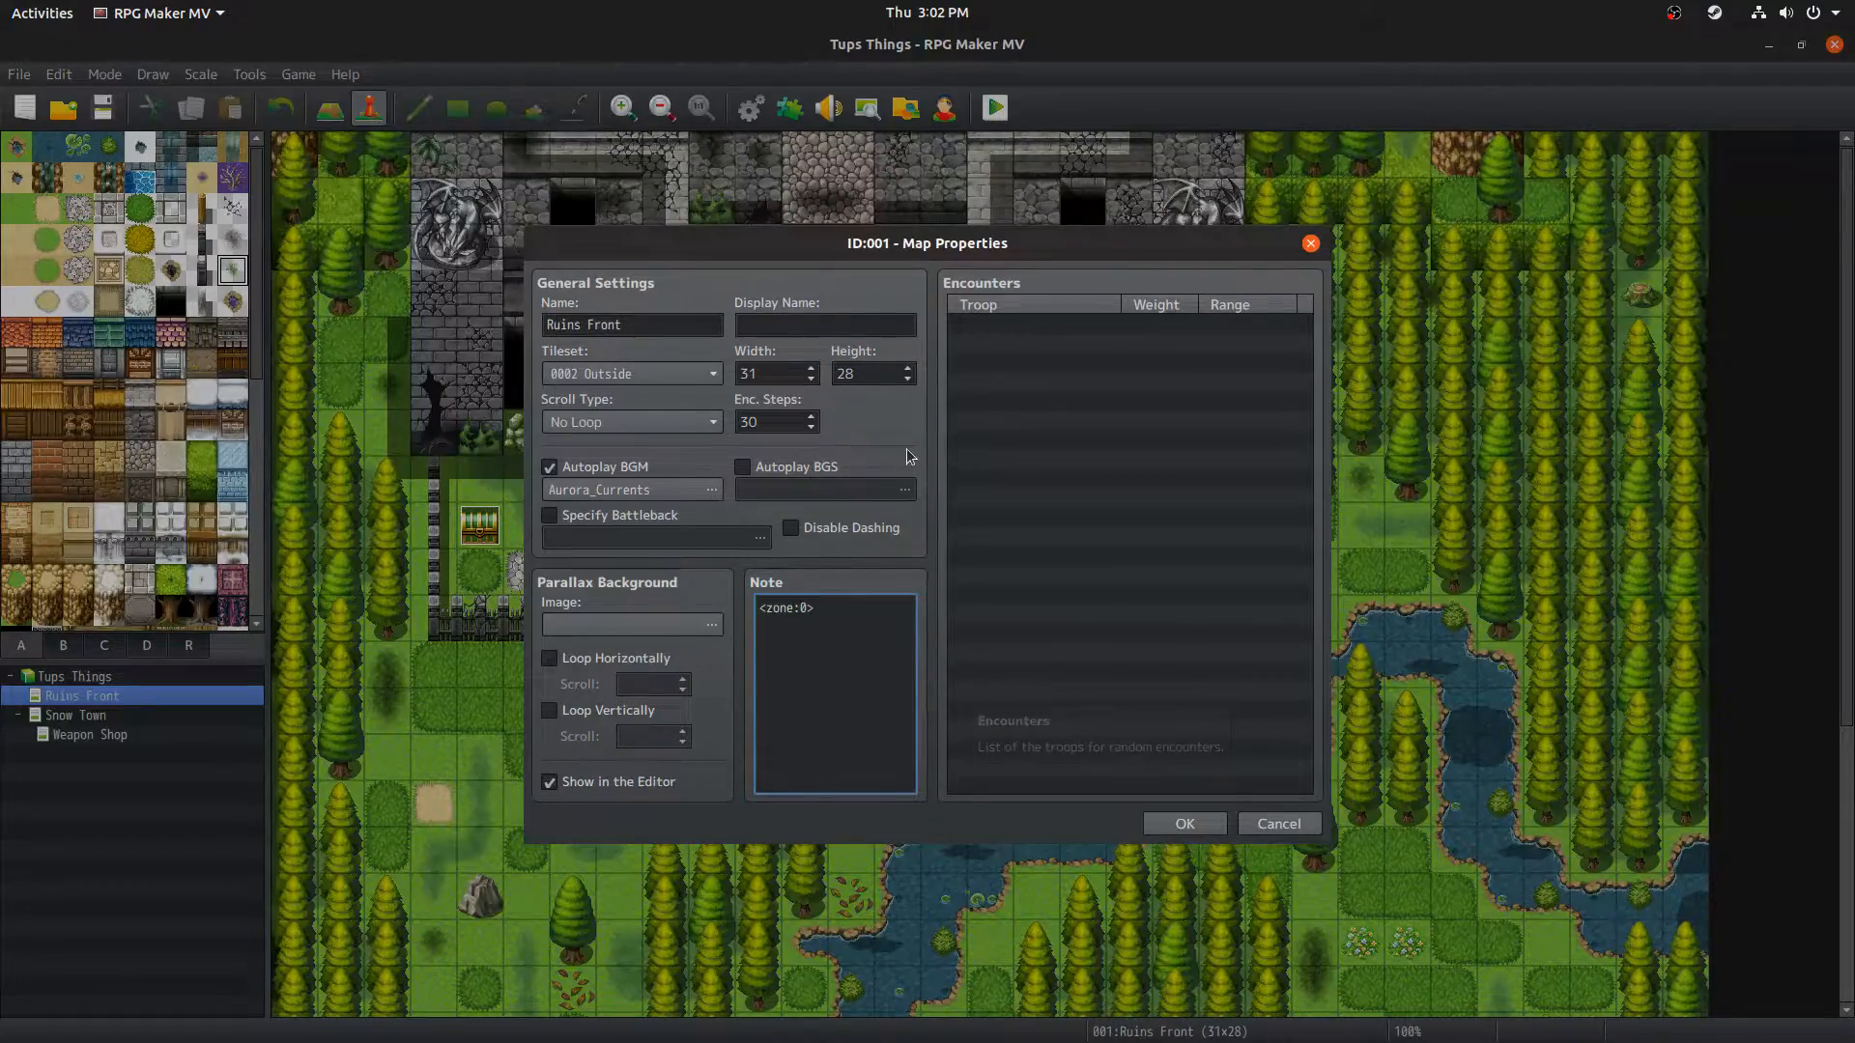
Step: Switch to OBS and add a Window Capture (Xcomposite) source capturing the "ID:001 - Map Properties" window
key("super")
left_click(918, 601)
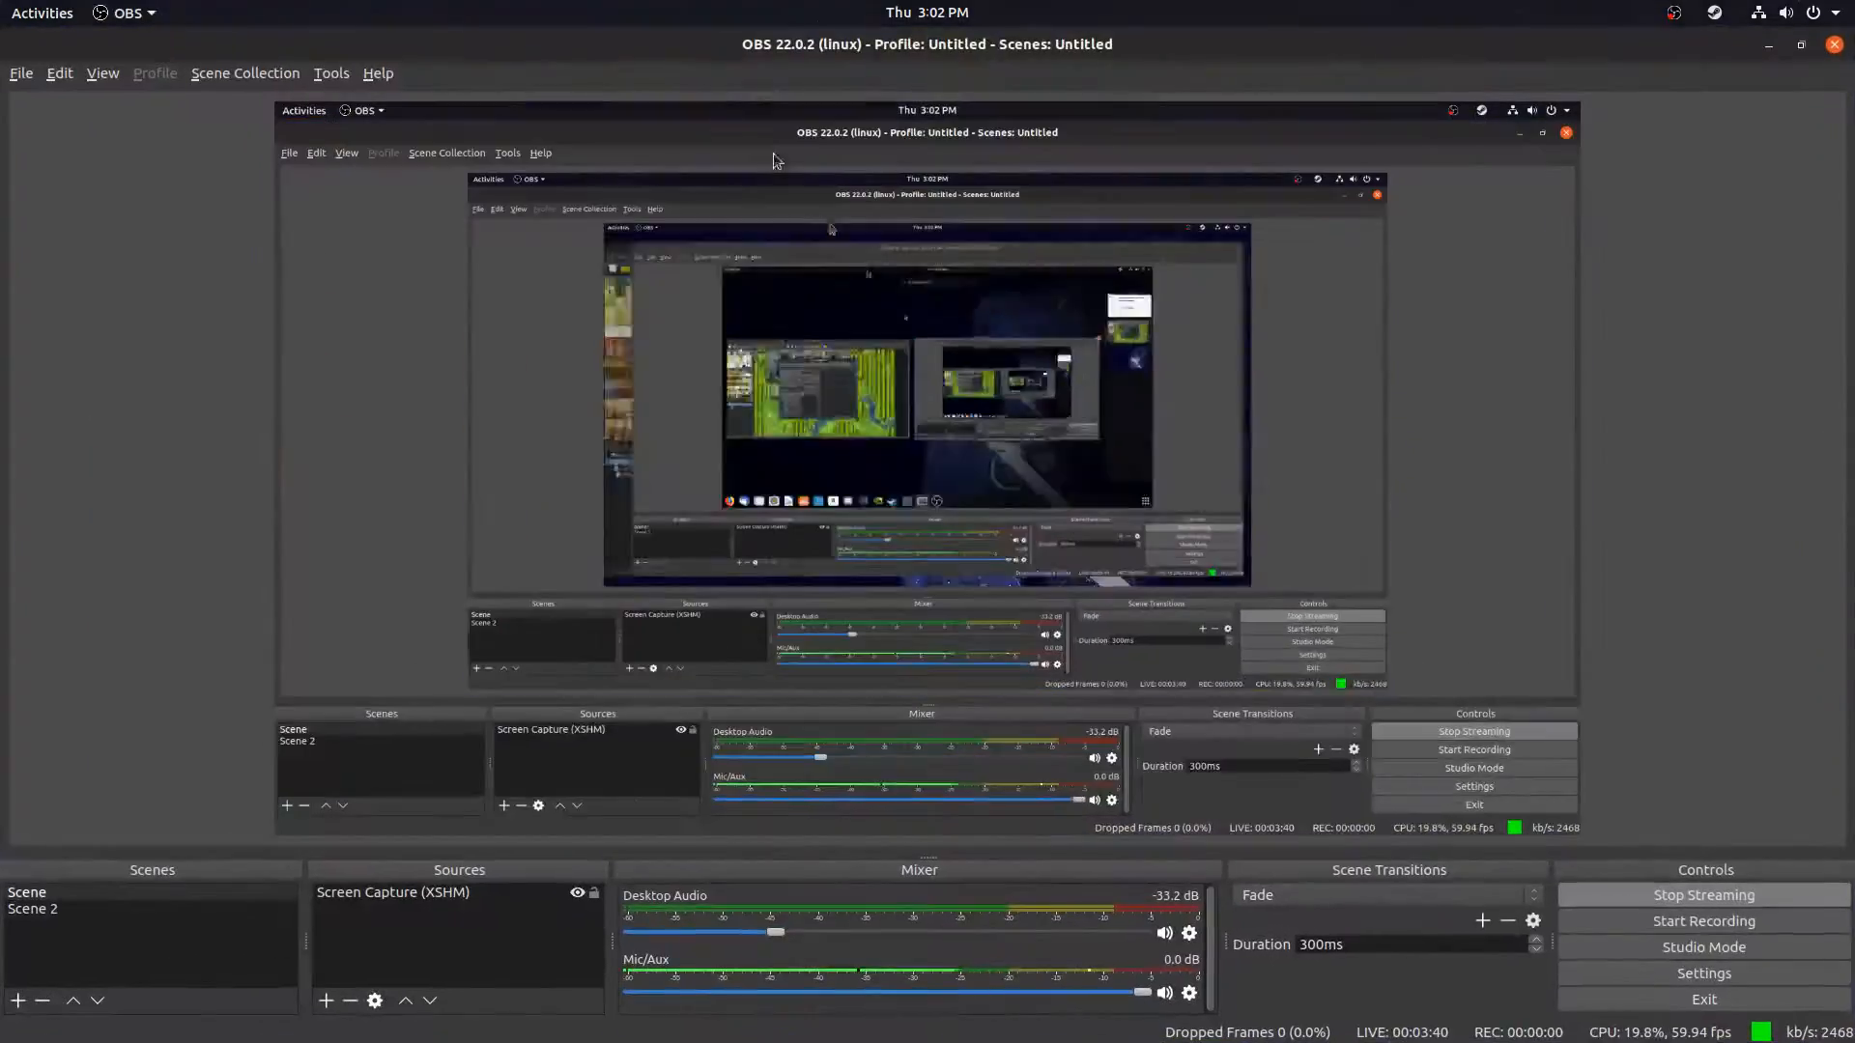
left_click_drag(500, 28, 1285, 224)
left_click(1229, 904)
key("Escape")
left_click(1231, 904)
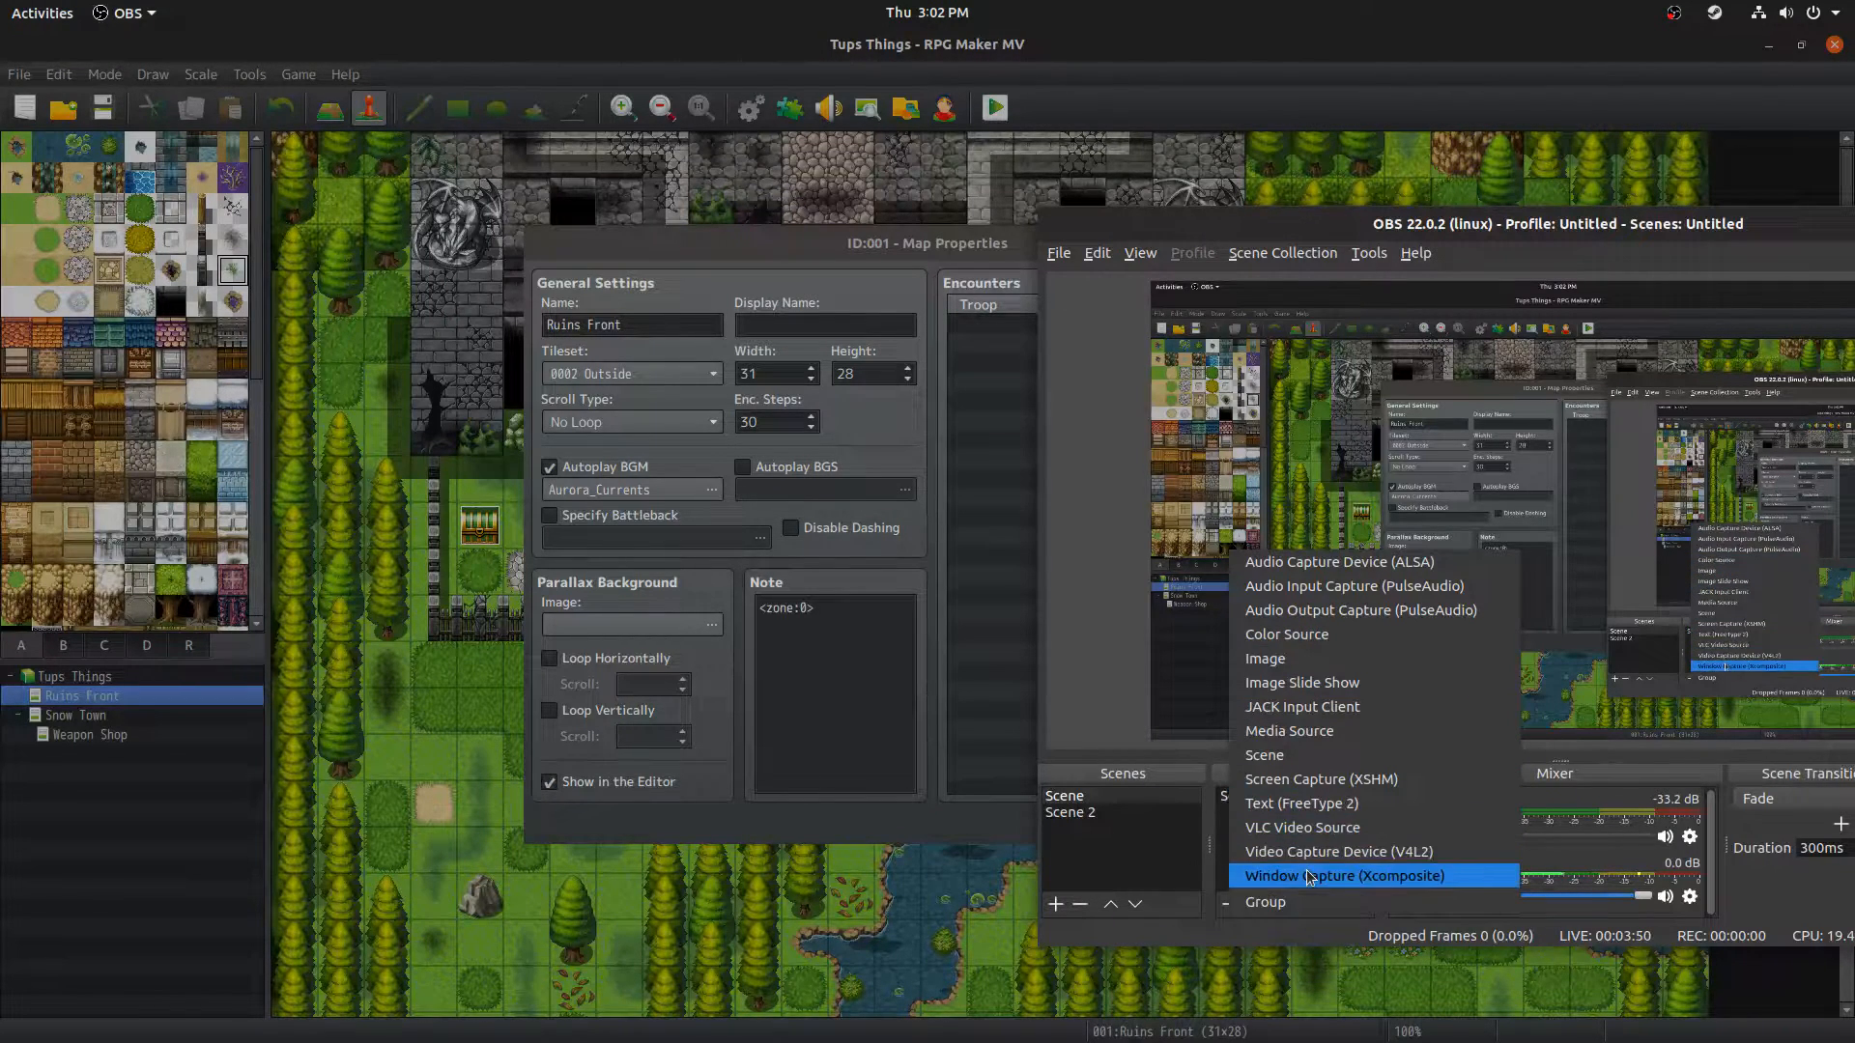
left_click(1343, 876)
left_click(1678, 722)
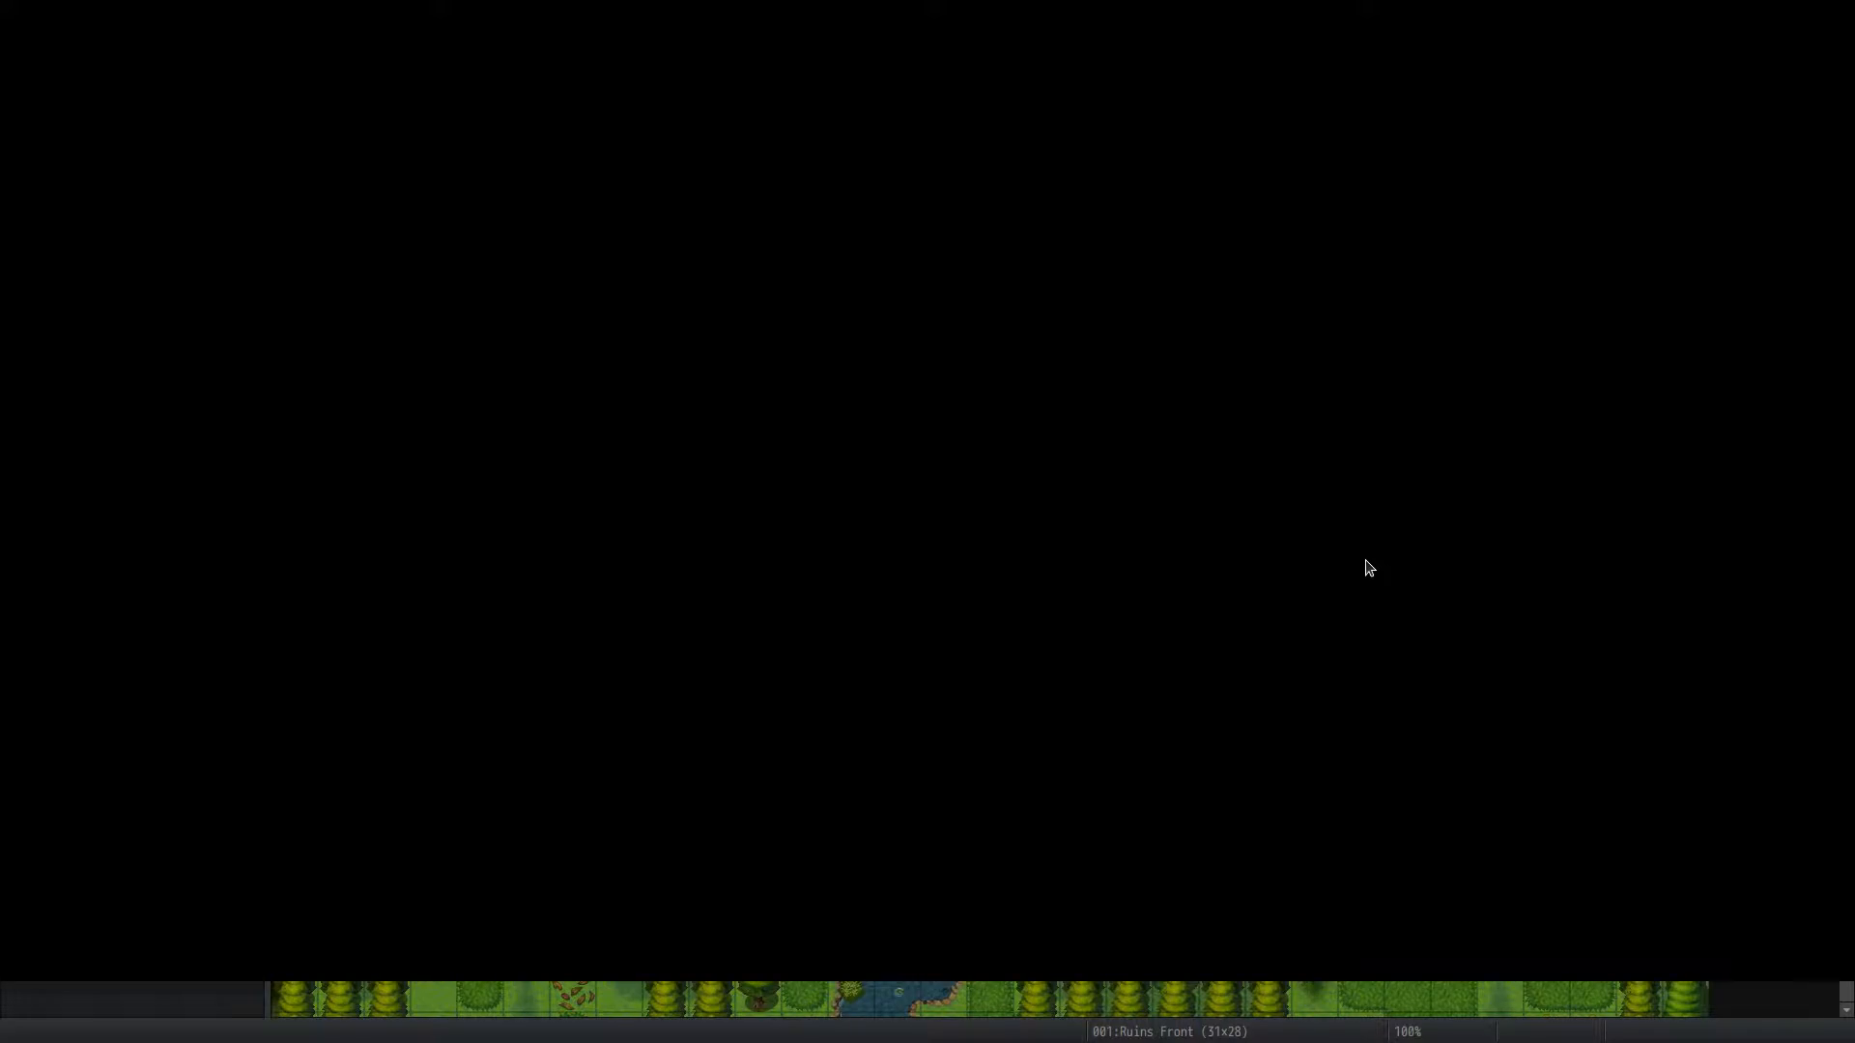
scroll(1366, 618, "down", 3)
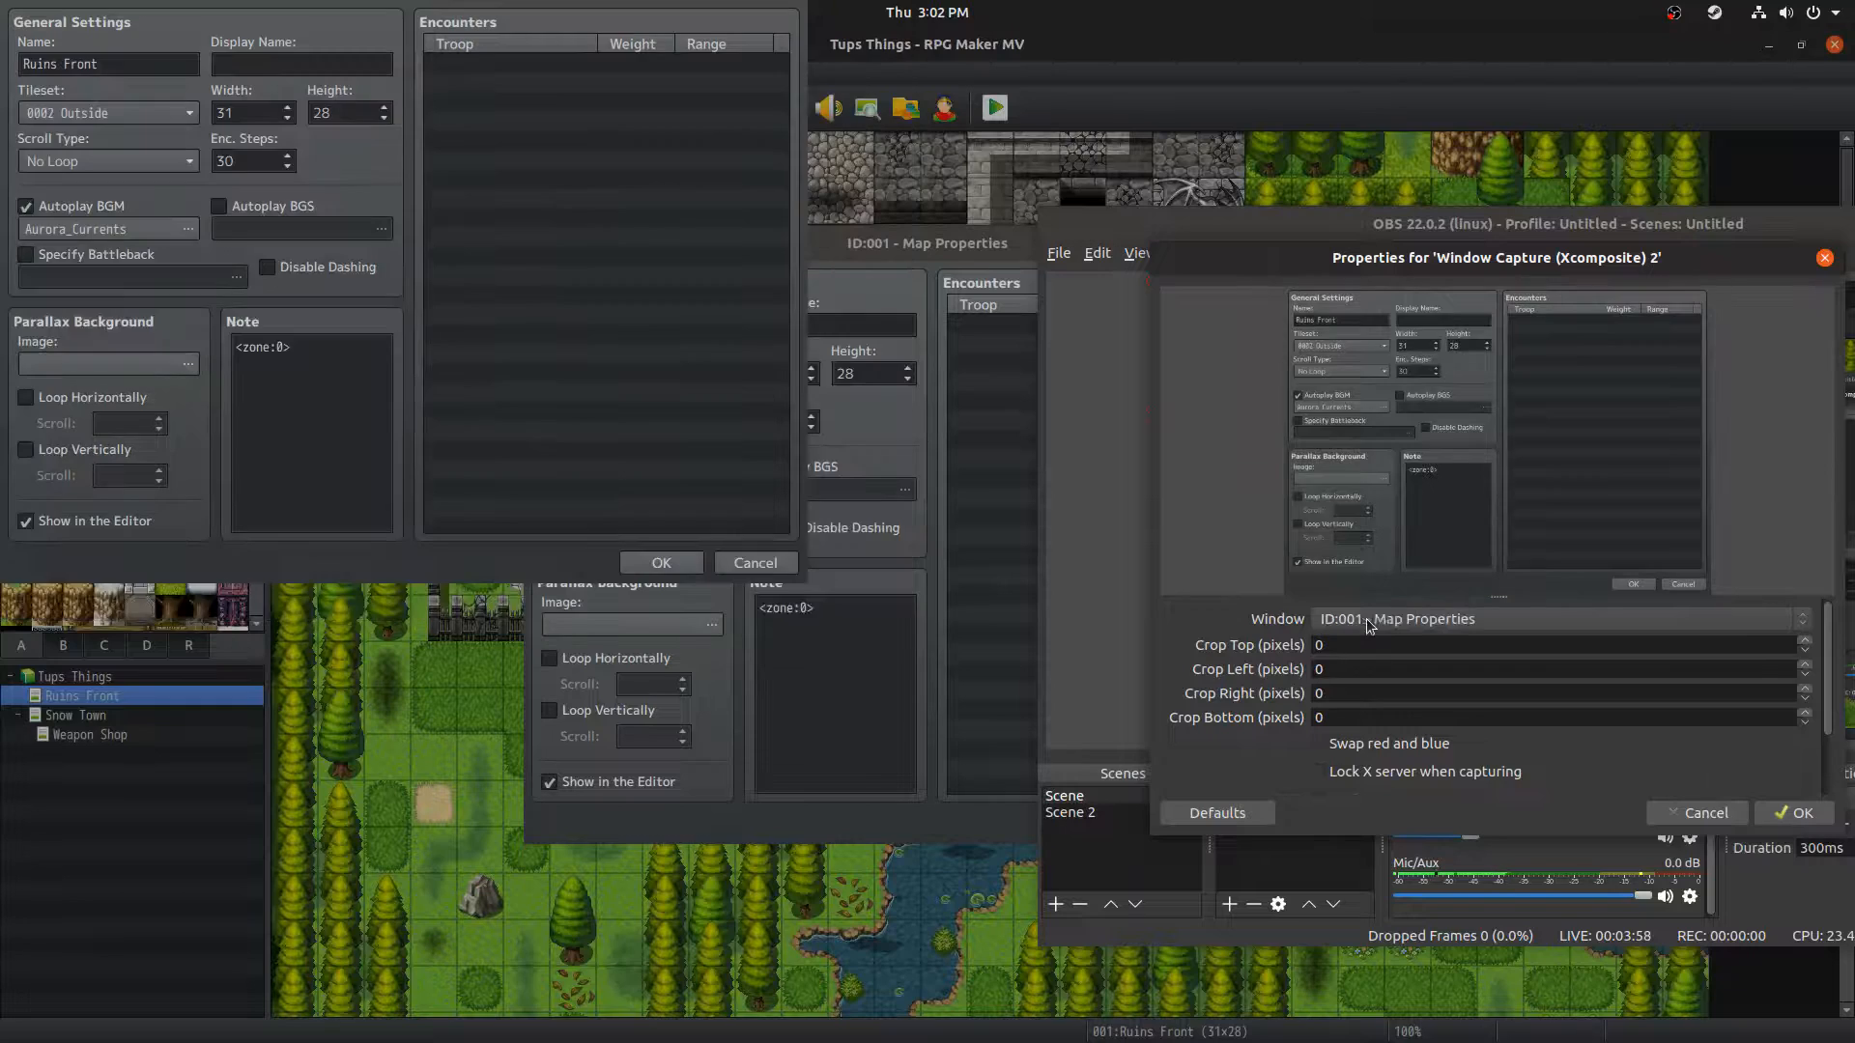
left_click(1831, 829)
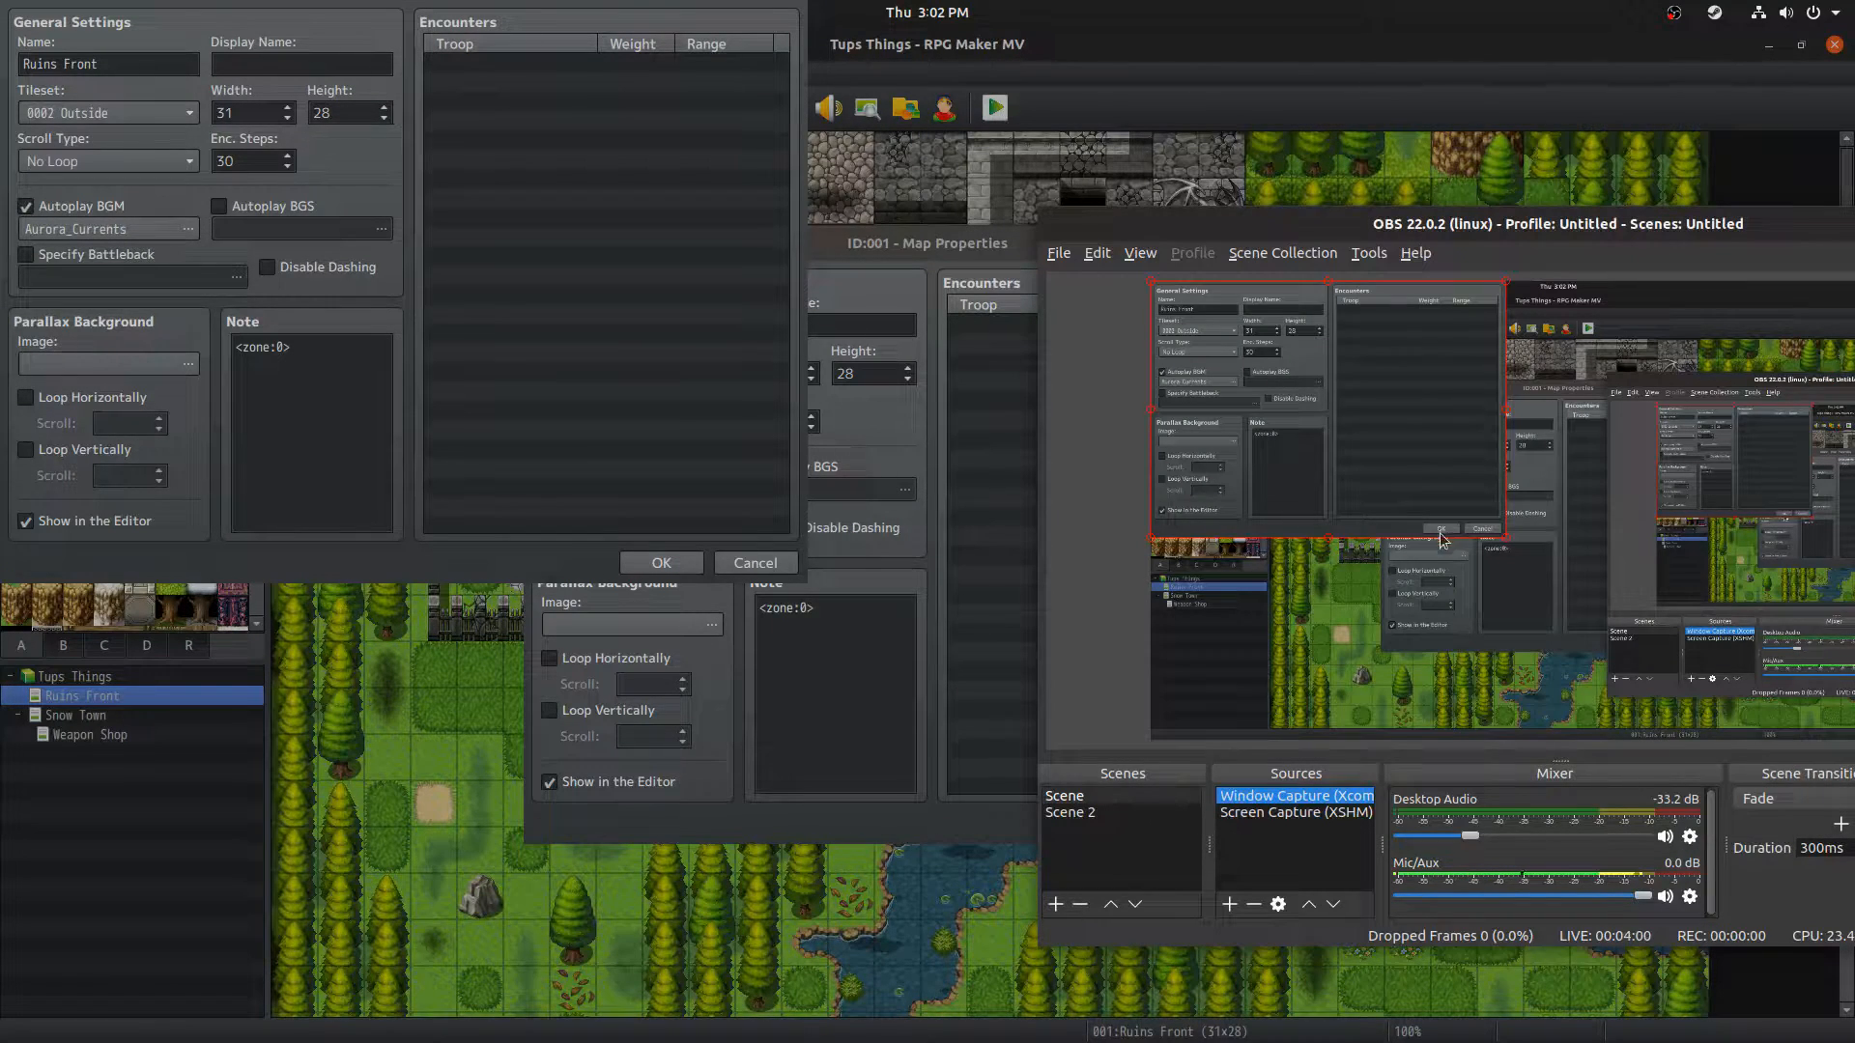
Step: Crop the window capture to the map's zone note and enlarge it across the lower part of the scene
left_click_drag(1509, 547, 1302, 470)
left_click_drag(1151, 285, 1242, 423)
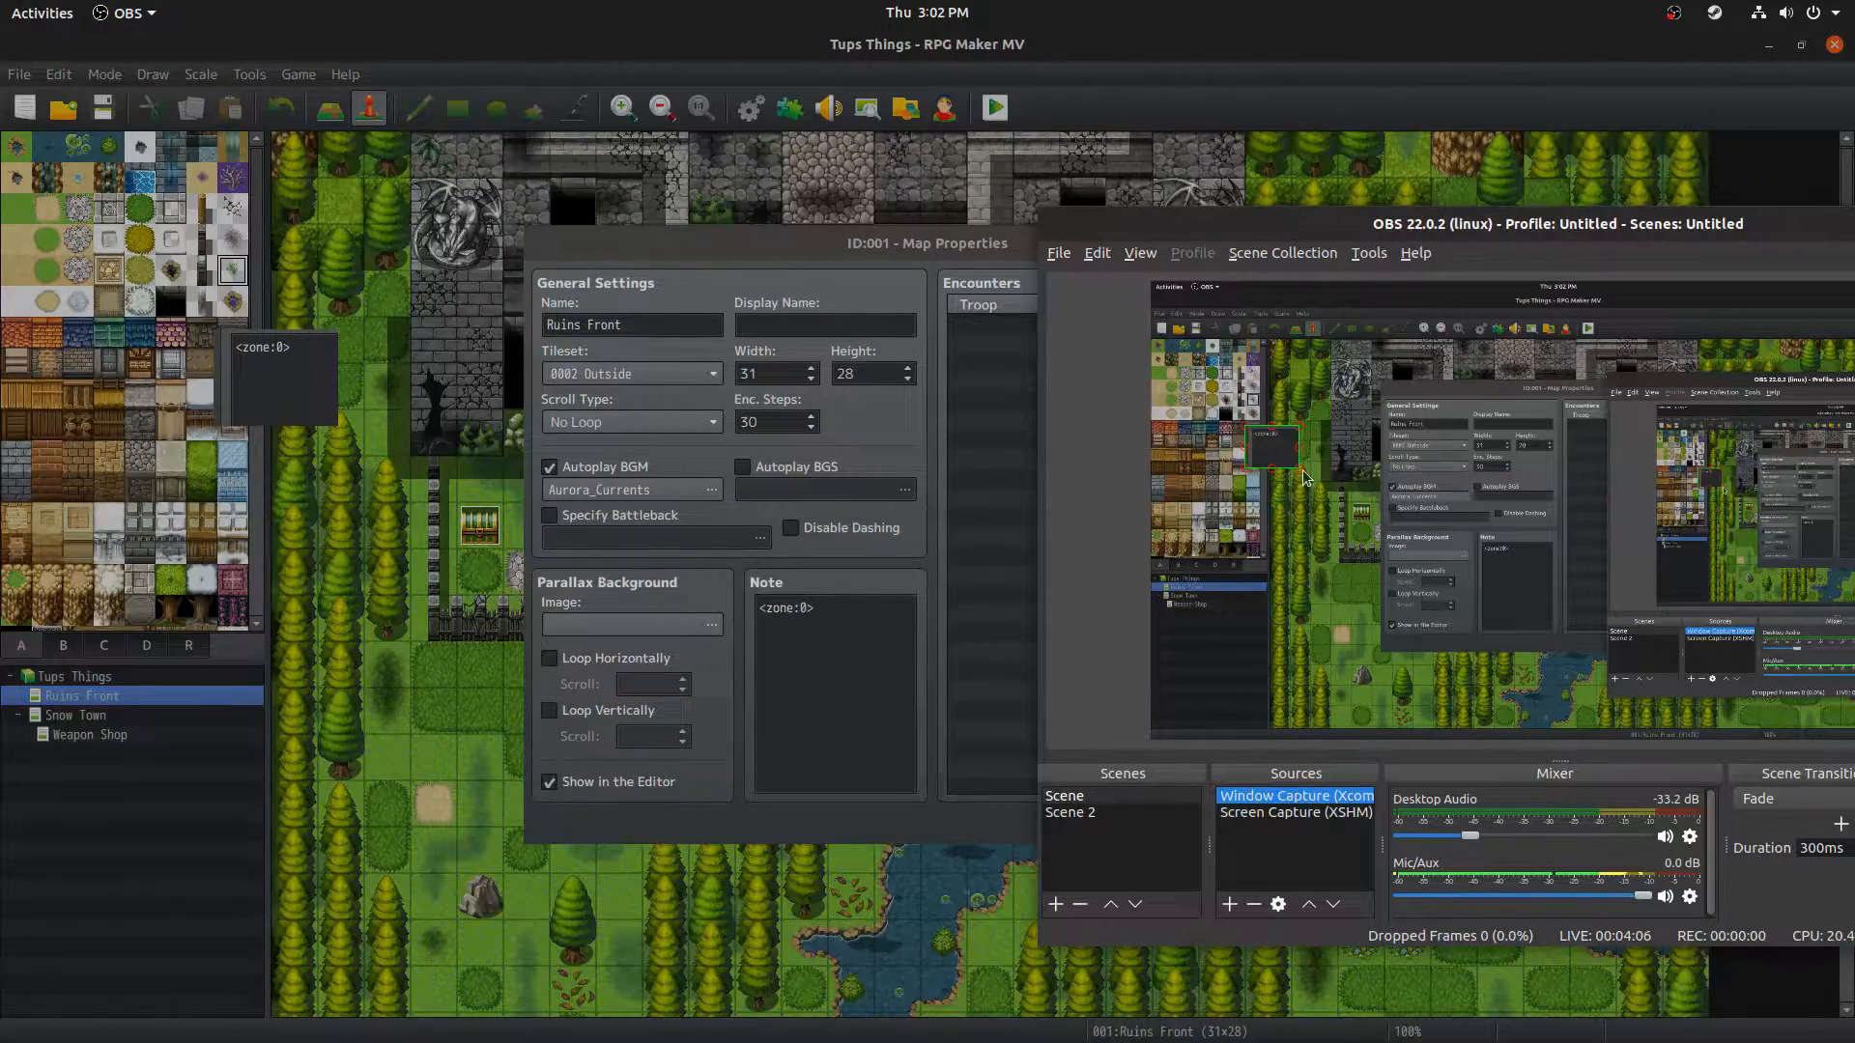
left_click_drag(1302, 480, 1648, 682)
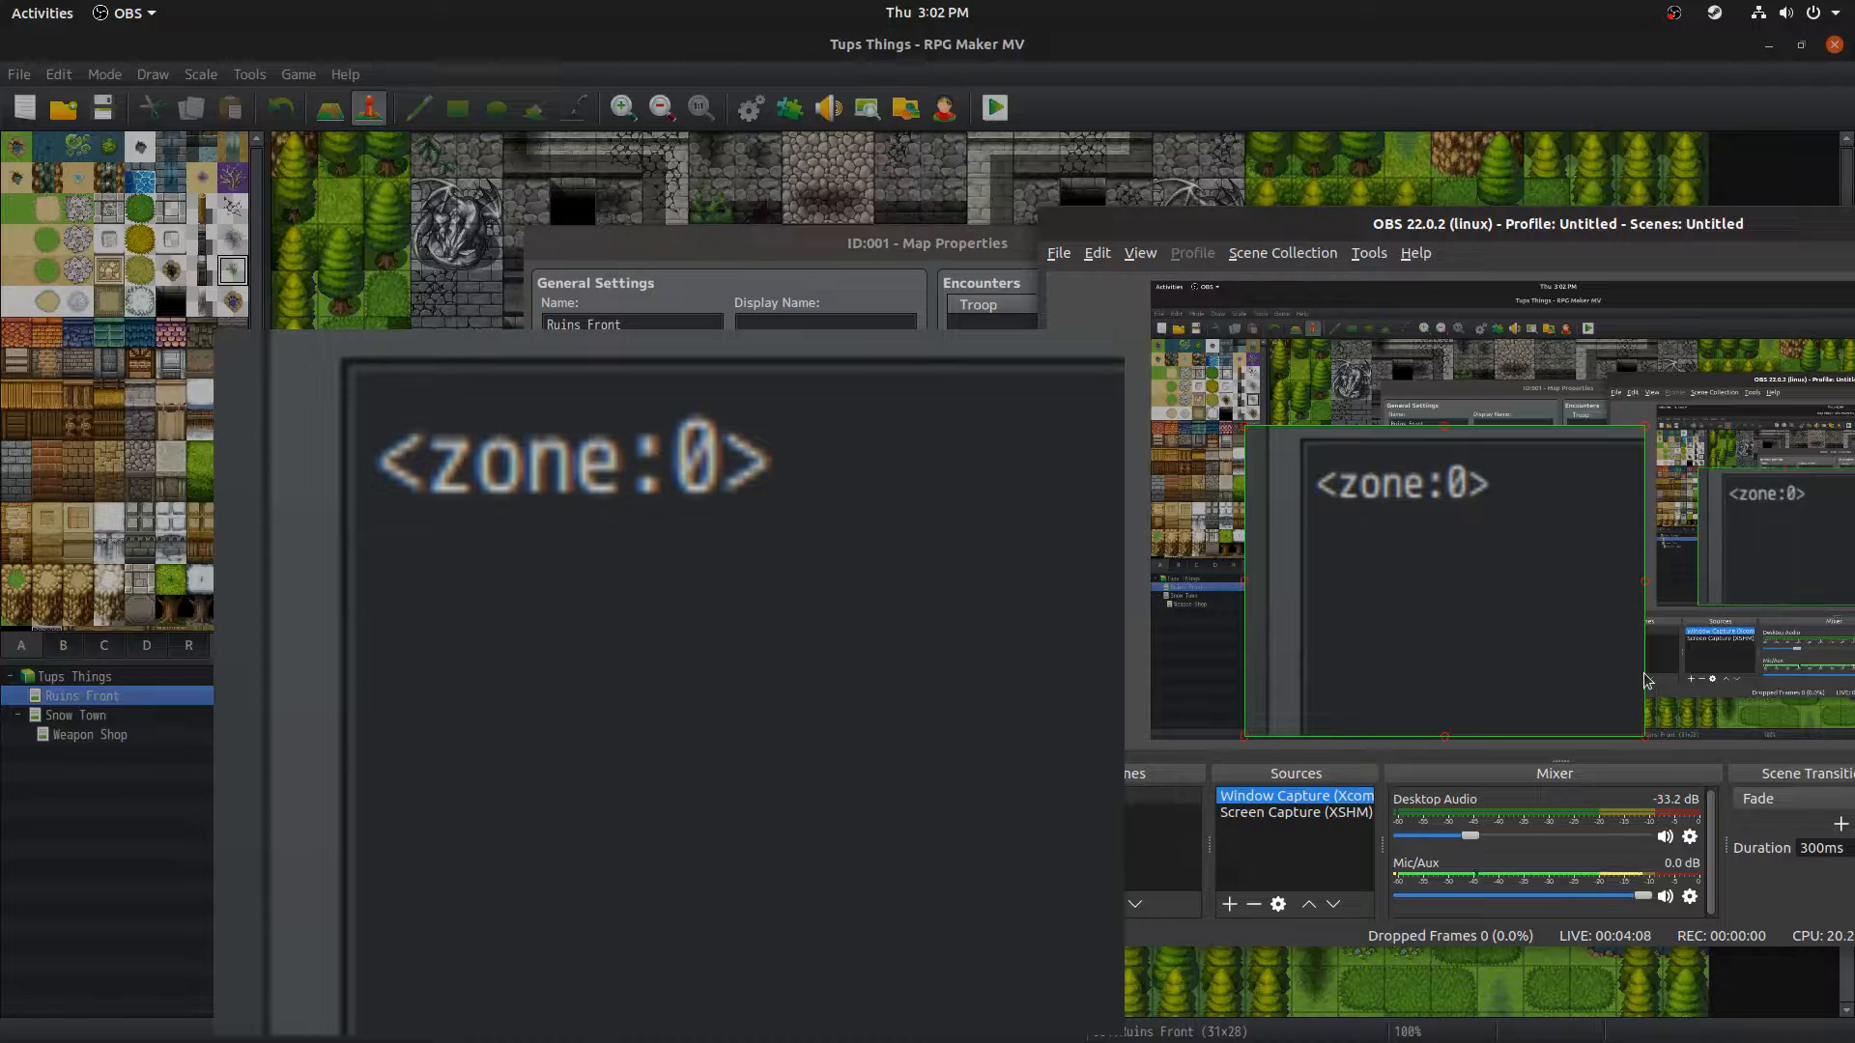
Step: Switch back to RPG Maker MV, close the Ruins Front properties and open the Snow Town map's properties
key("alt+Tab")
key("alt+Tab")
key("alt+Tab")
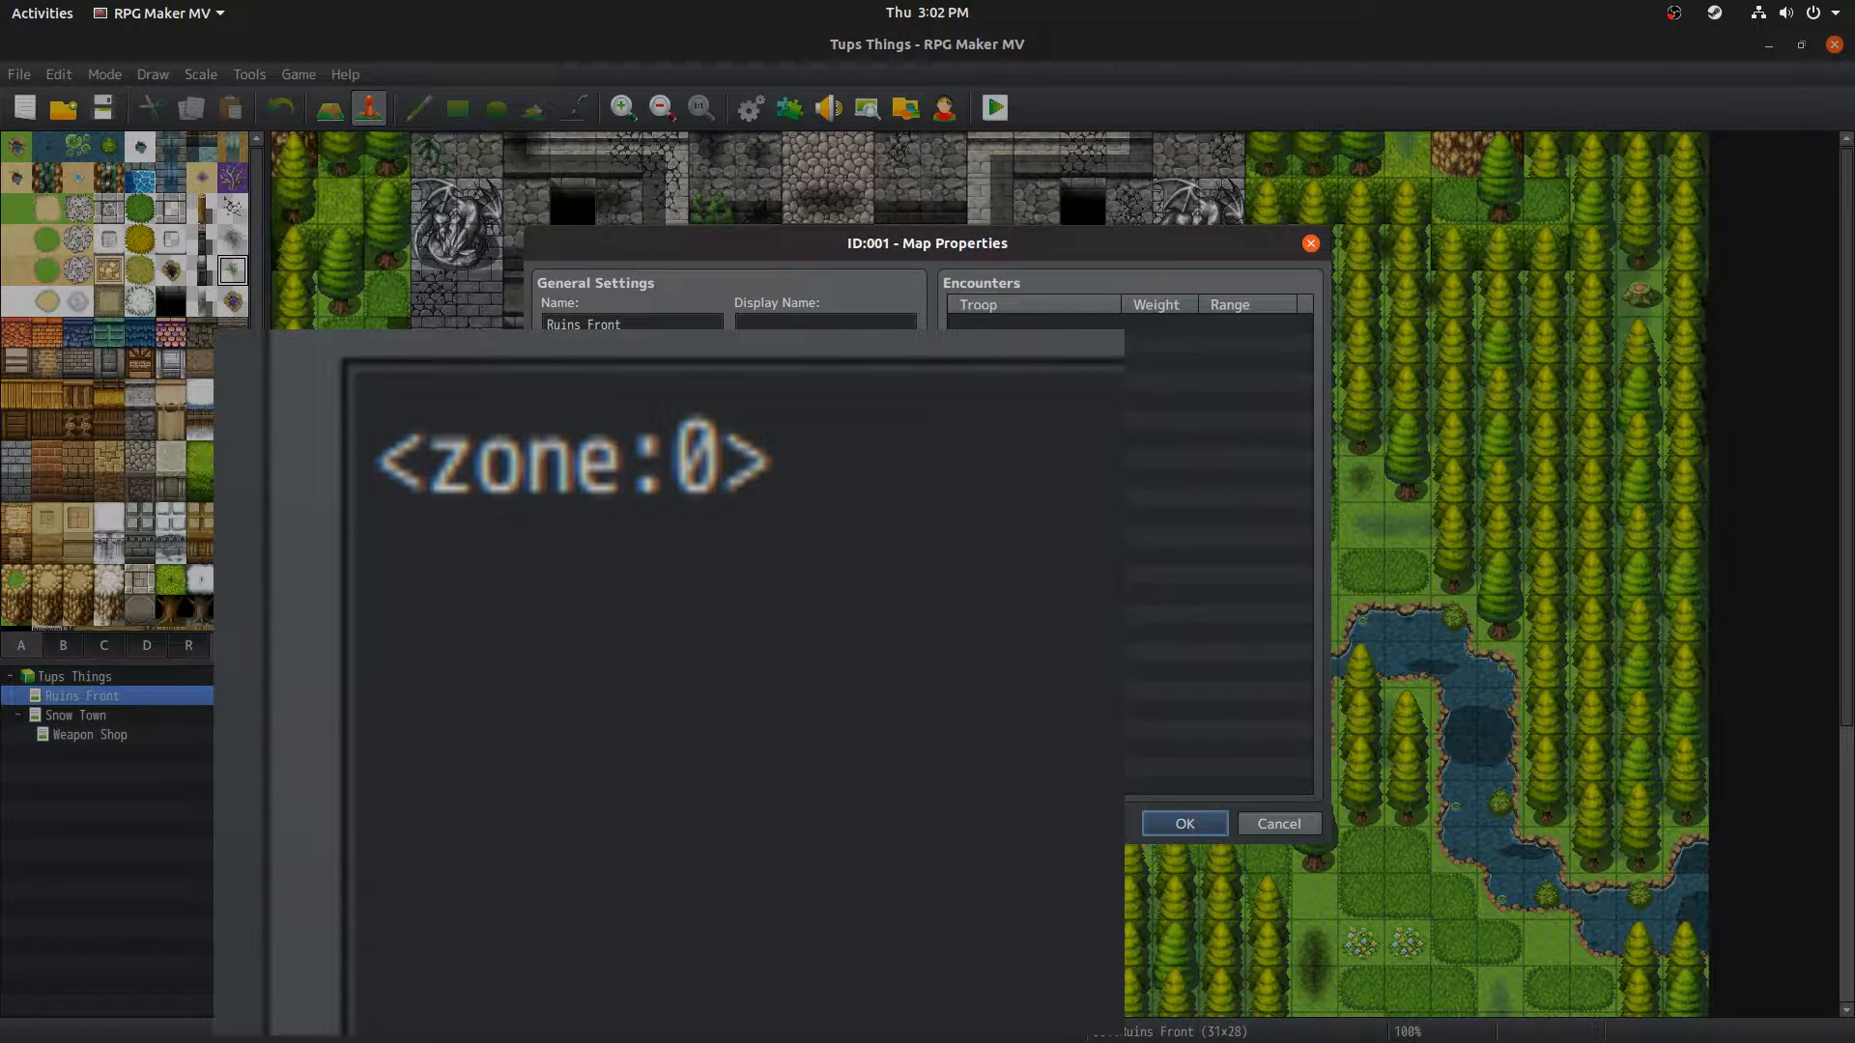
left_click(1185, 823)
left_click(169, 715)
double_click(168, 715)
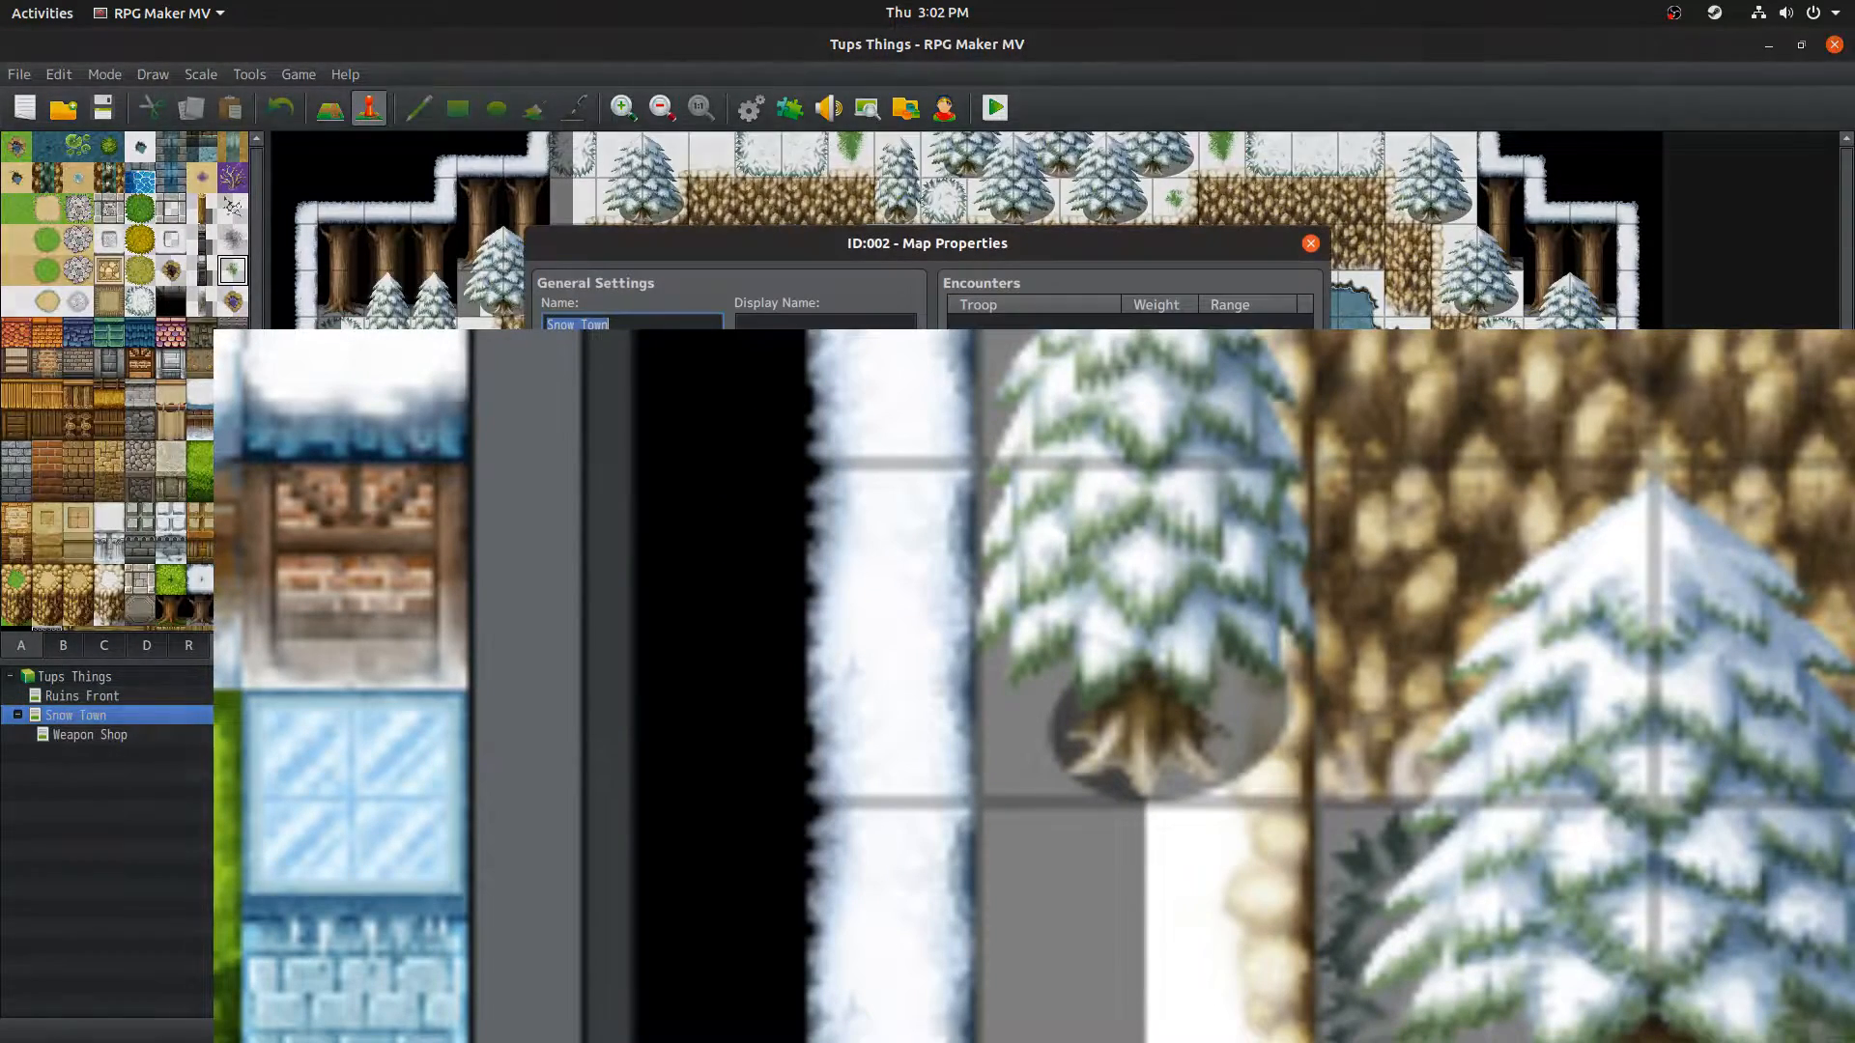
Step: Switch to OBS and remove the enlarged window capture source, leaving only the Screen Capture (XSHM) source
key("alt+Tab")
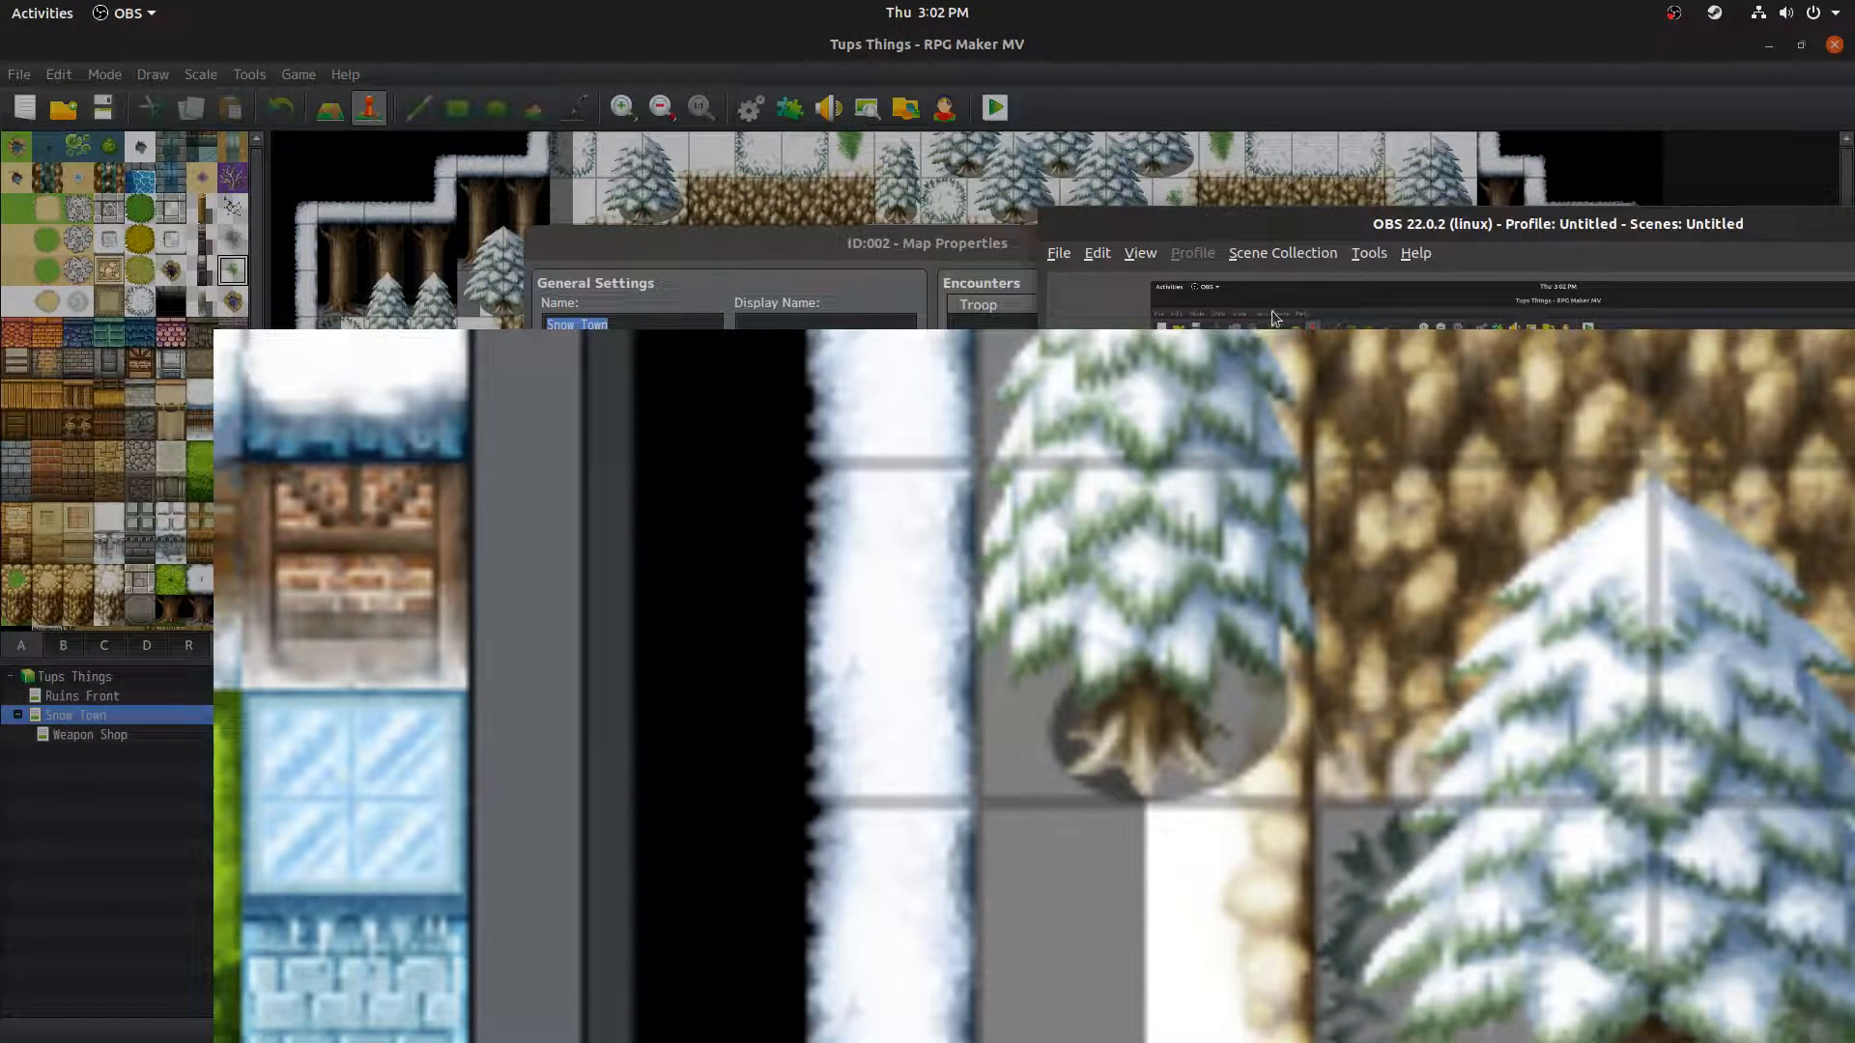
left_click_drag(779, 255, 744, 235)
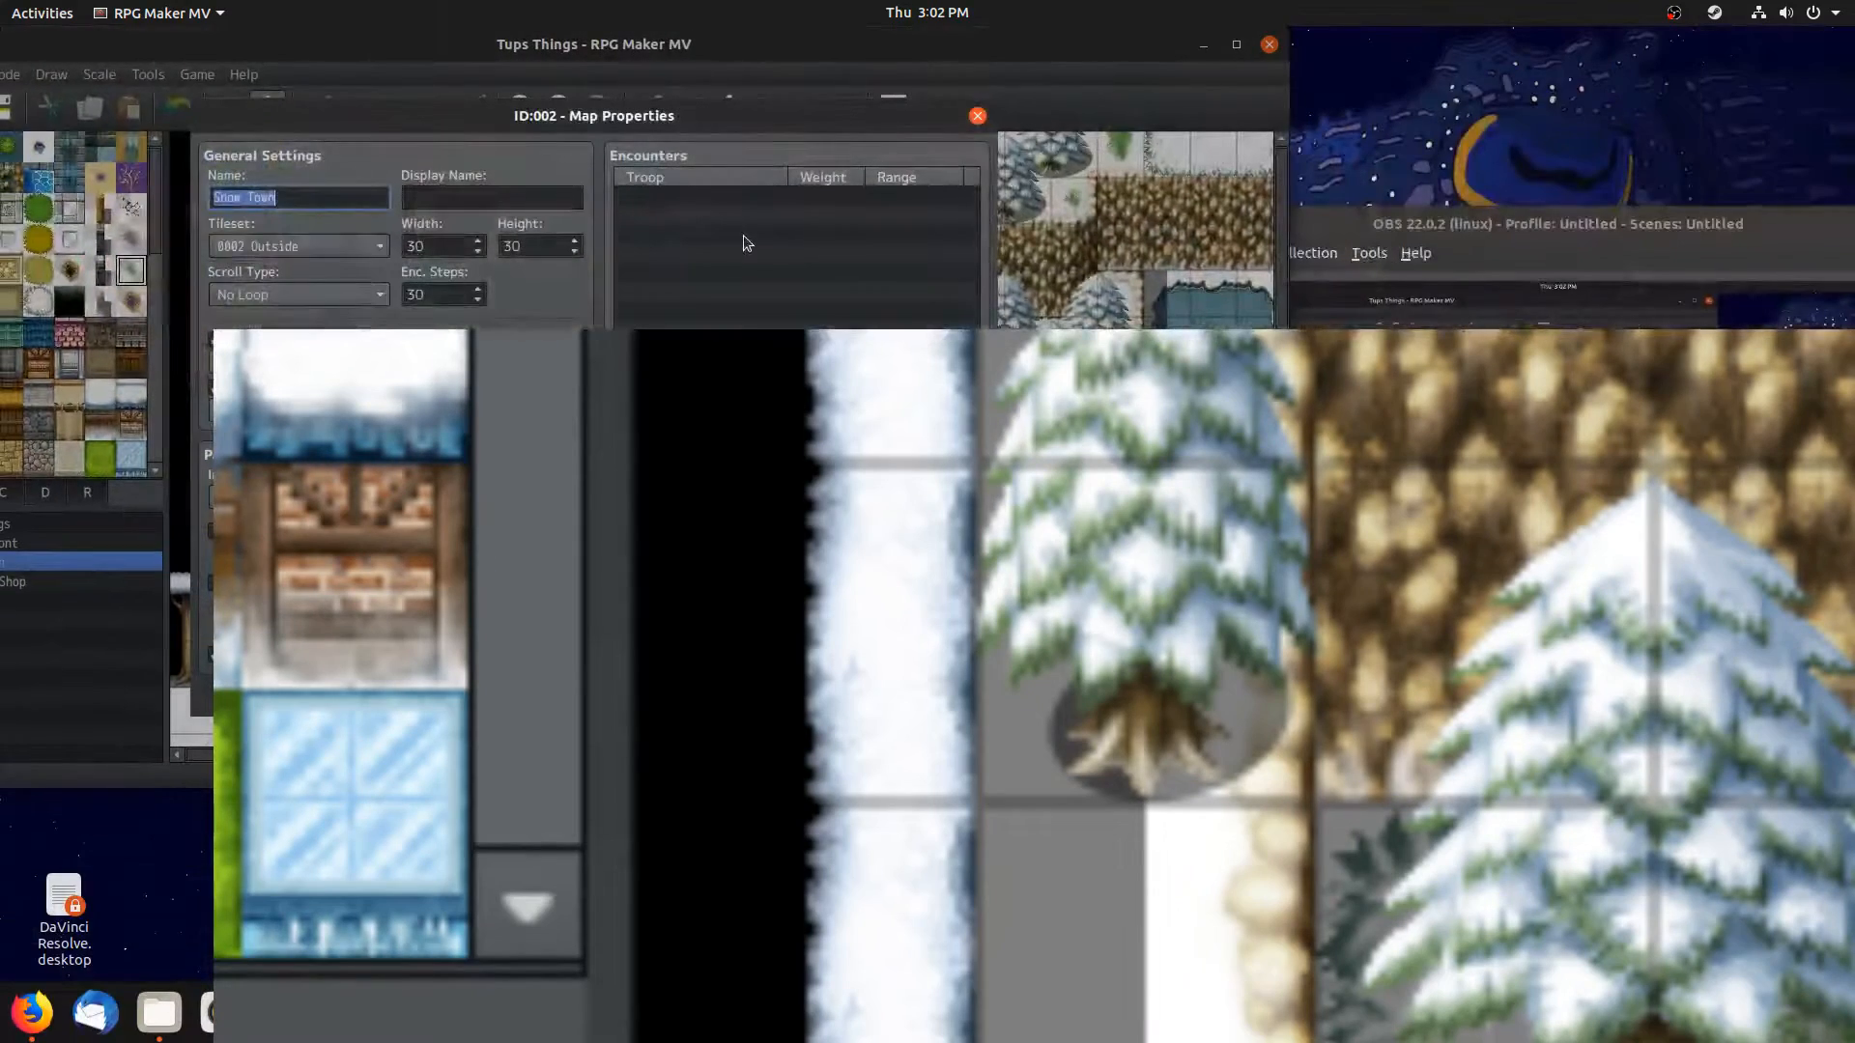
left_click_drag(910, 117, 895, 8)
key("alt+Tab")
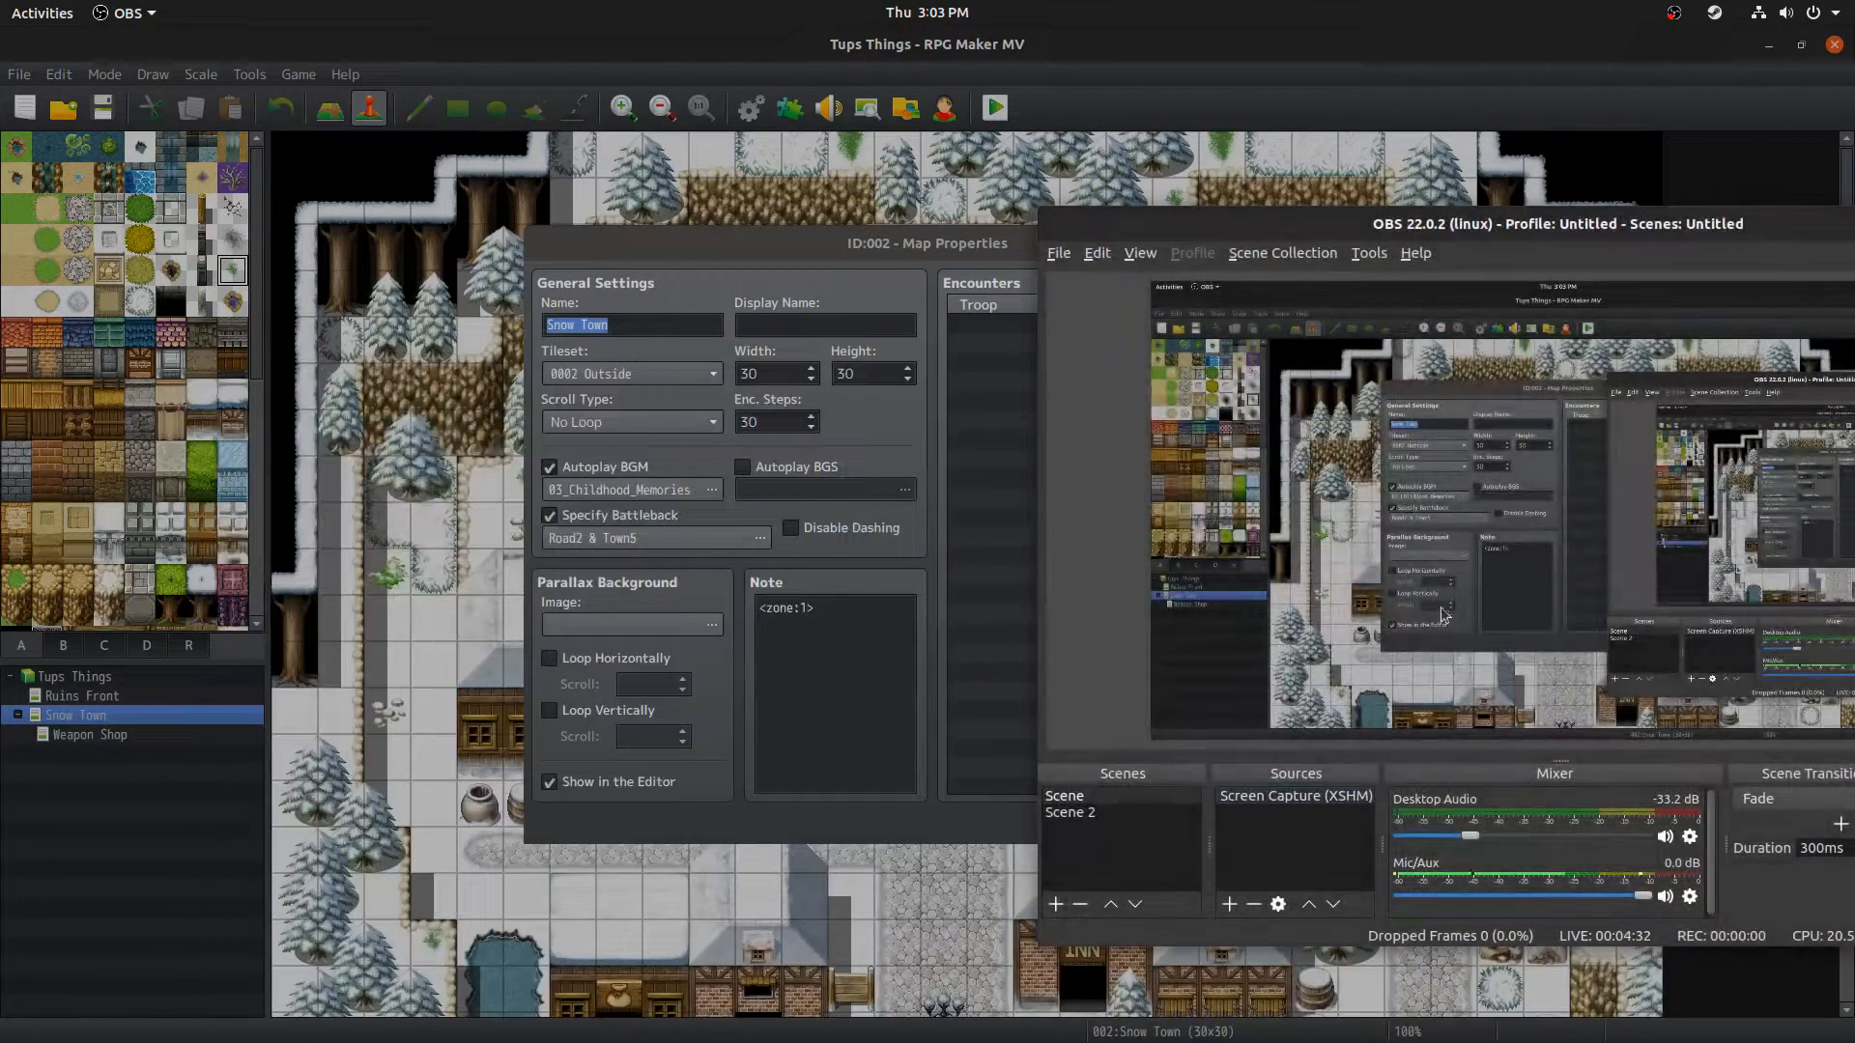
Step: Examine the zone tag in the Snow Town map's note in RPG Maker MV and close the properties
left_click_drag(759, 617, 868, 613)
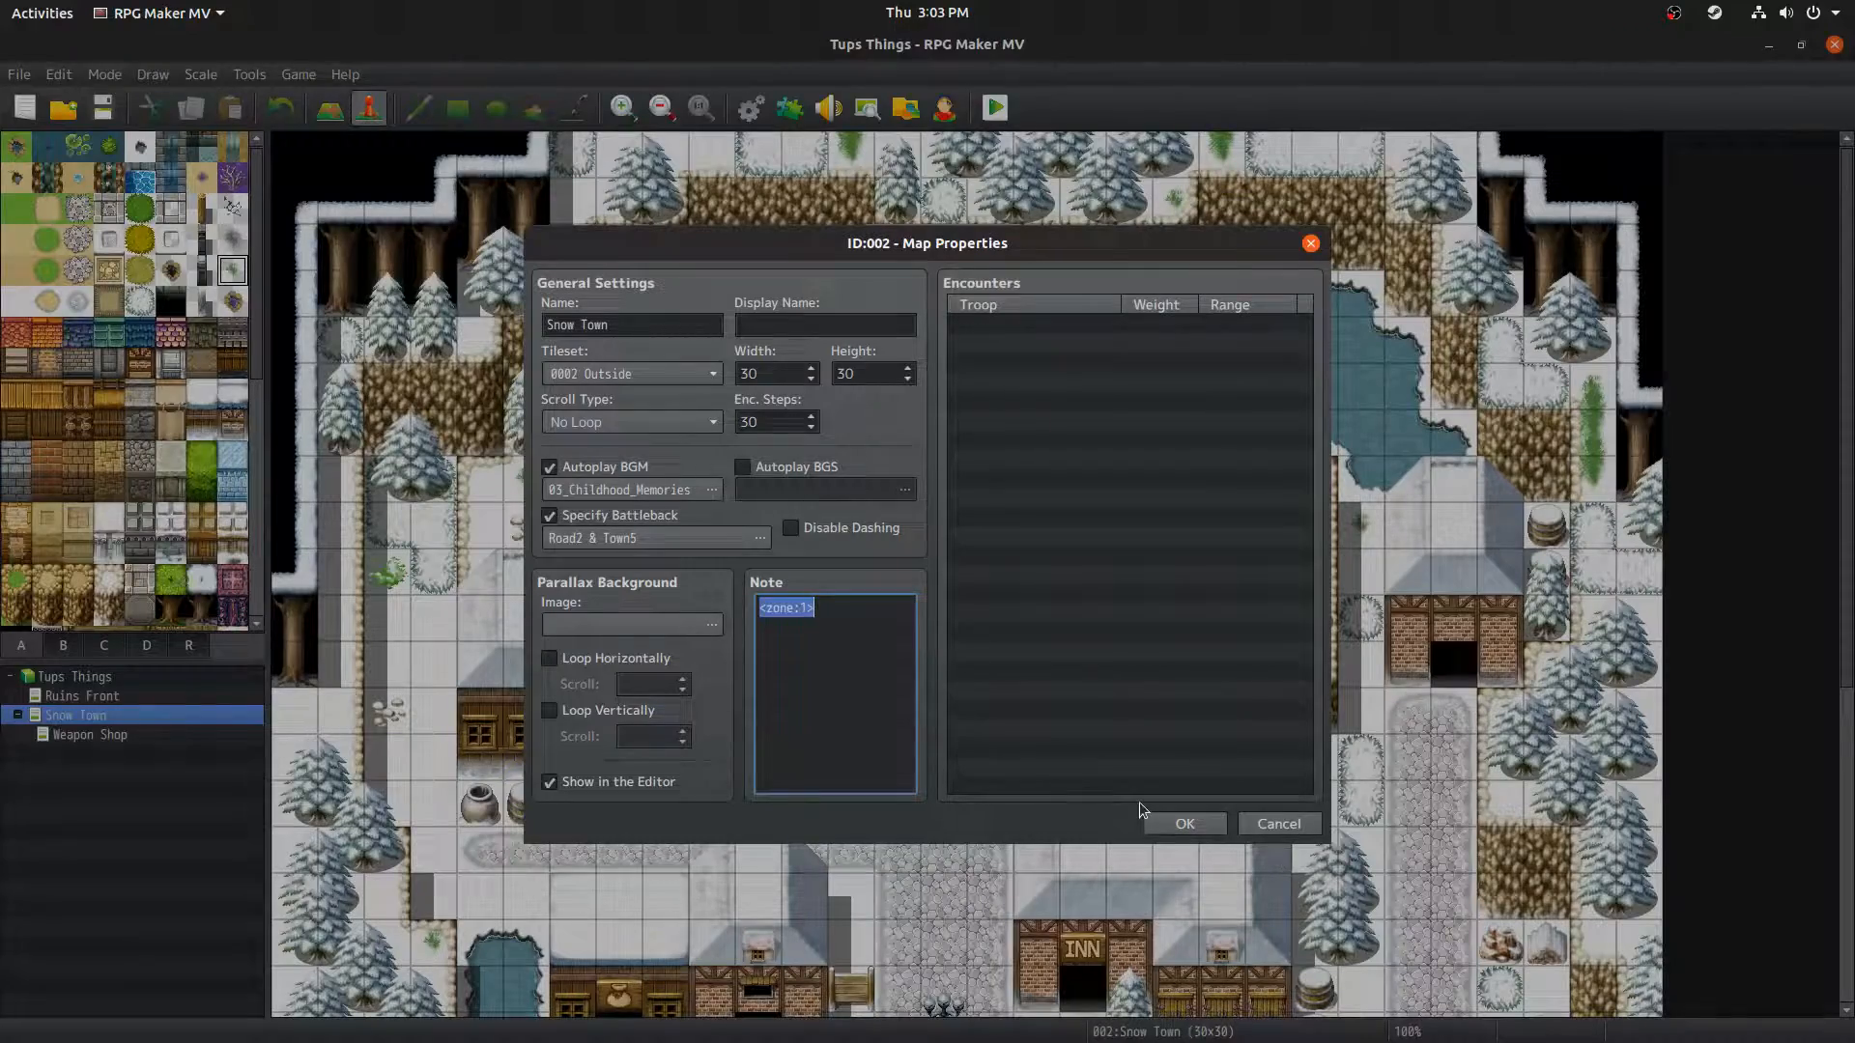
left_click(809, 648)
left_click(1244, 828)
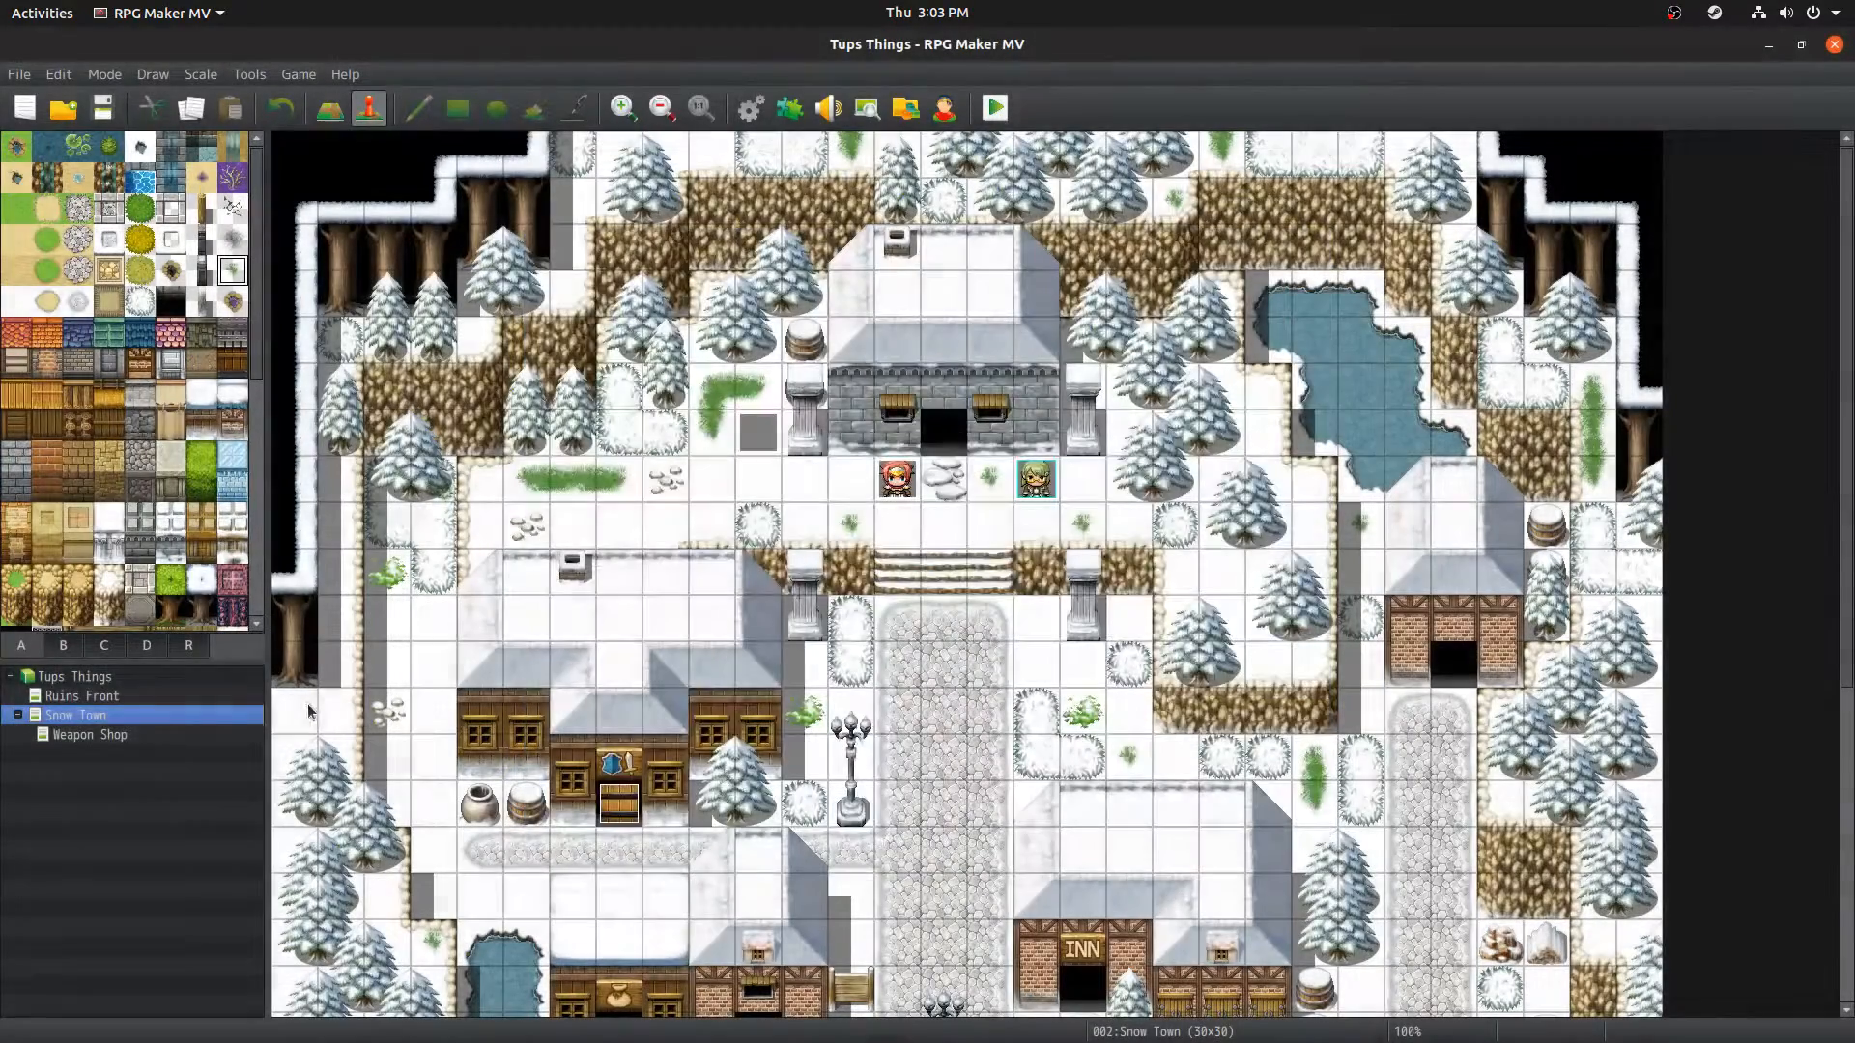
Step: Examine the zone note in the Weapon Shop map's properties and close them without changes
left_click(102, 732)
right_click(104, 737)
left_click(138, 746)
triple_click(841, 652)
left_click(849, 655)
left_click(1278, 823)
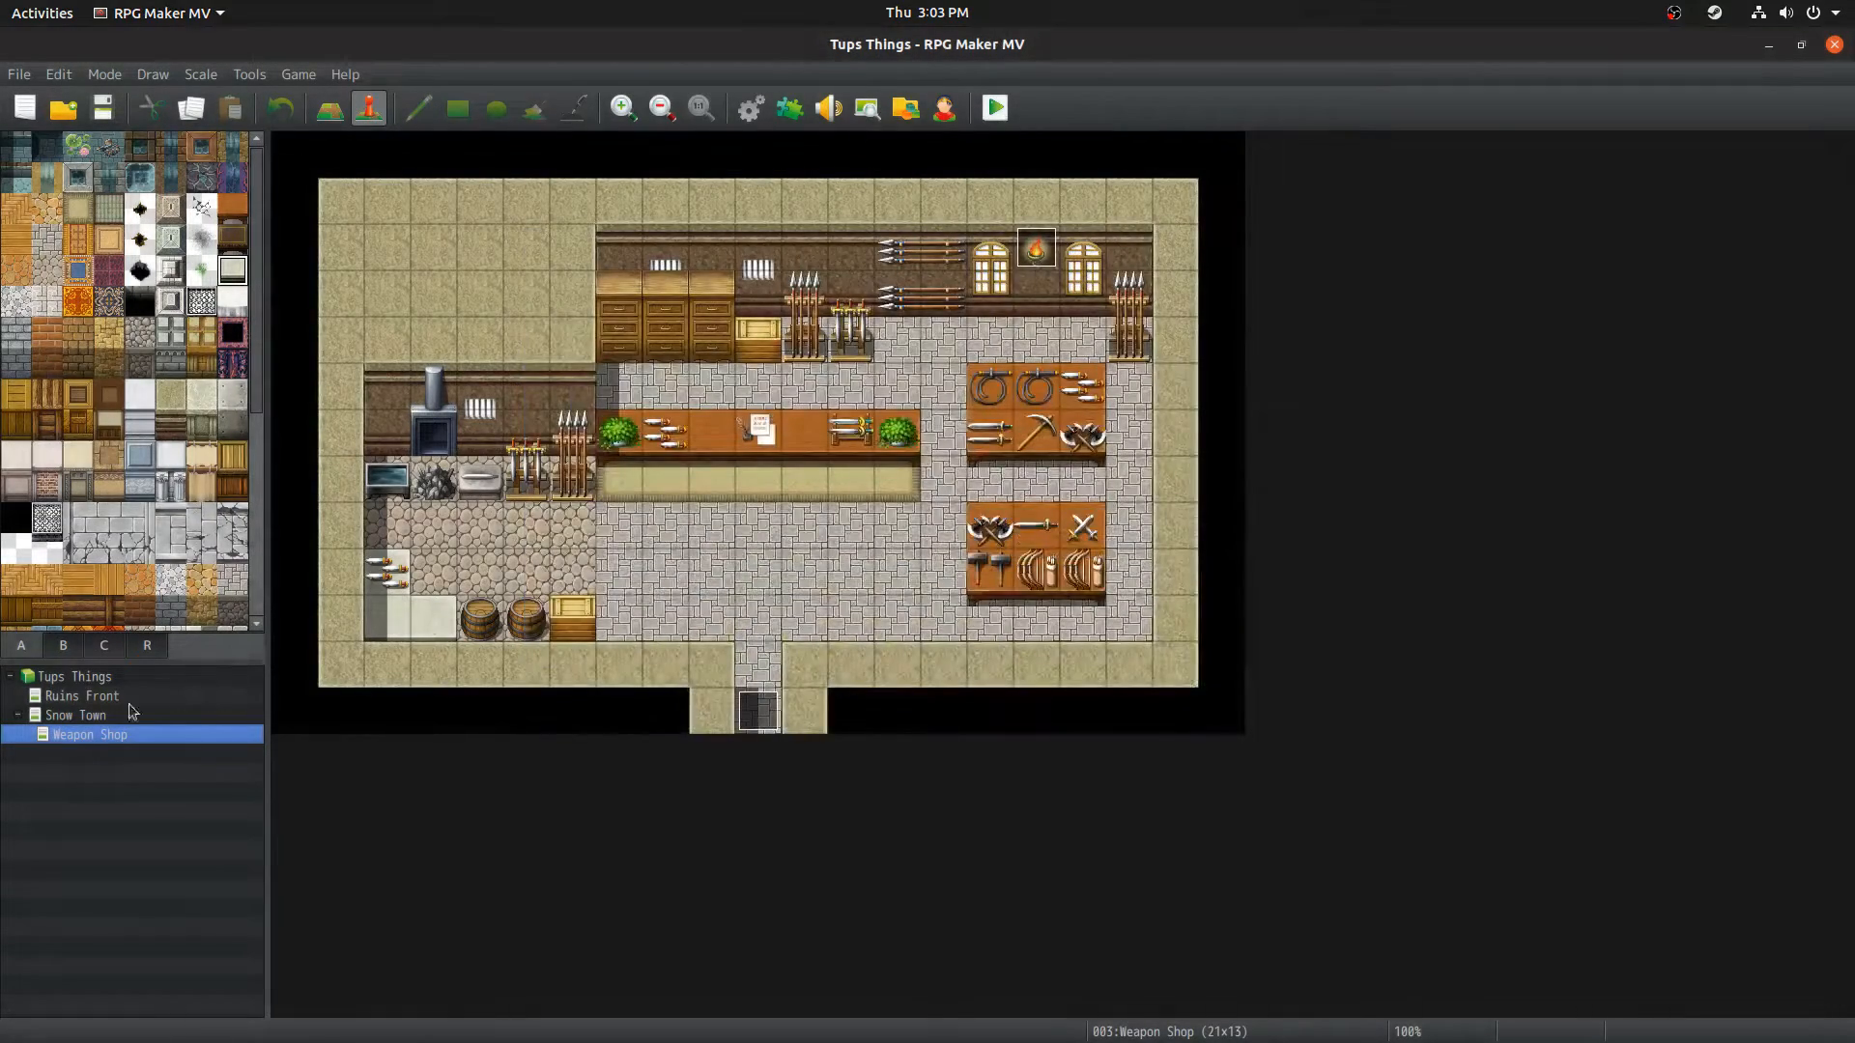
Step: Return to the Snow Town map, examine the unproEventPlus plugin's help text and close the plugin manager without changes
left_click(155, 715)
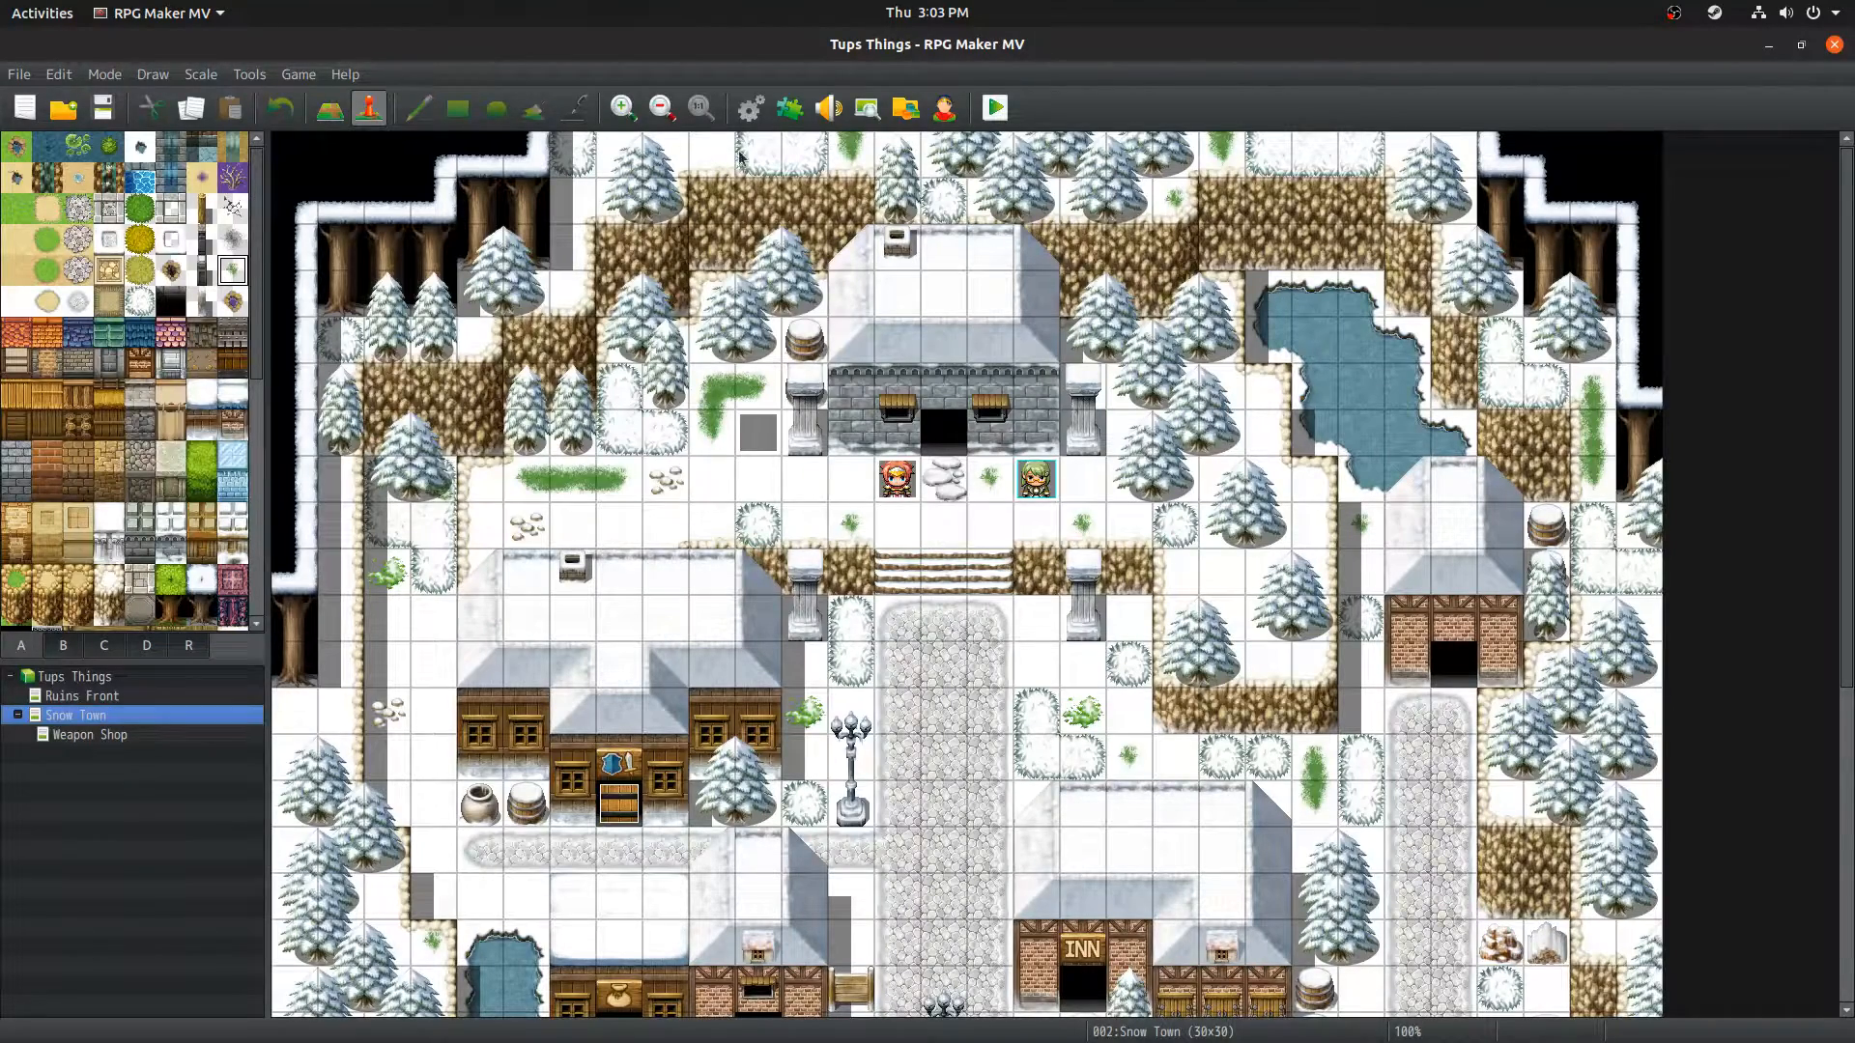
left_click(789, 108)
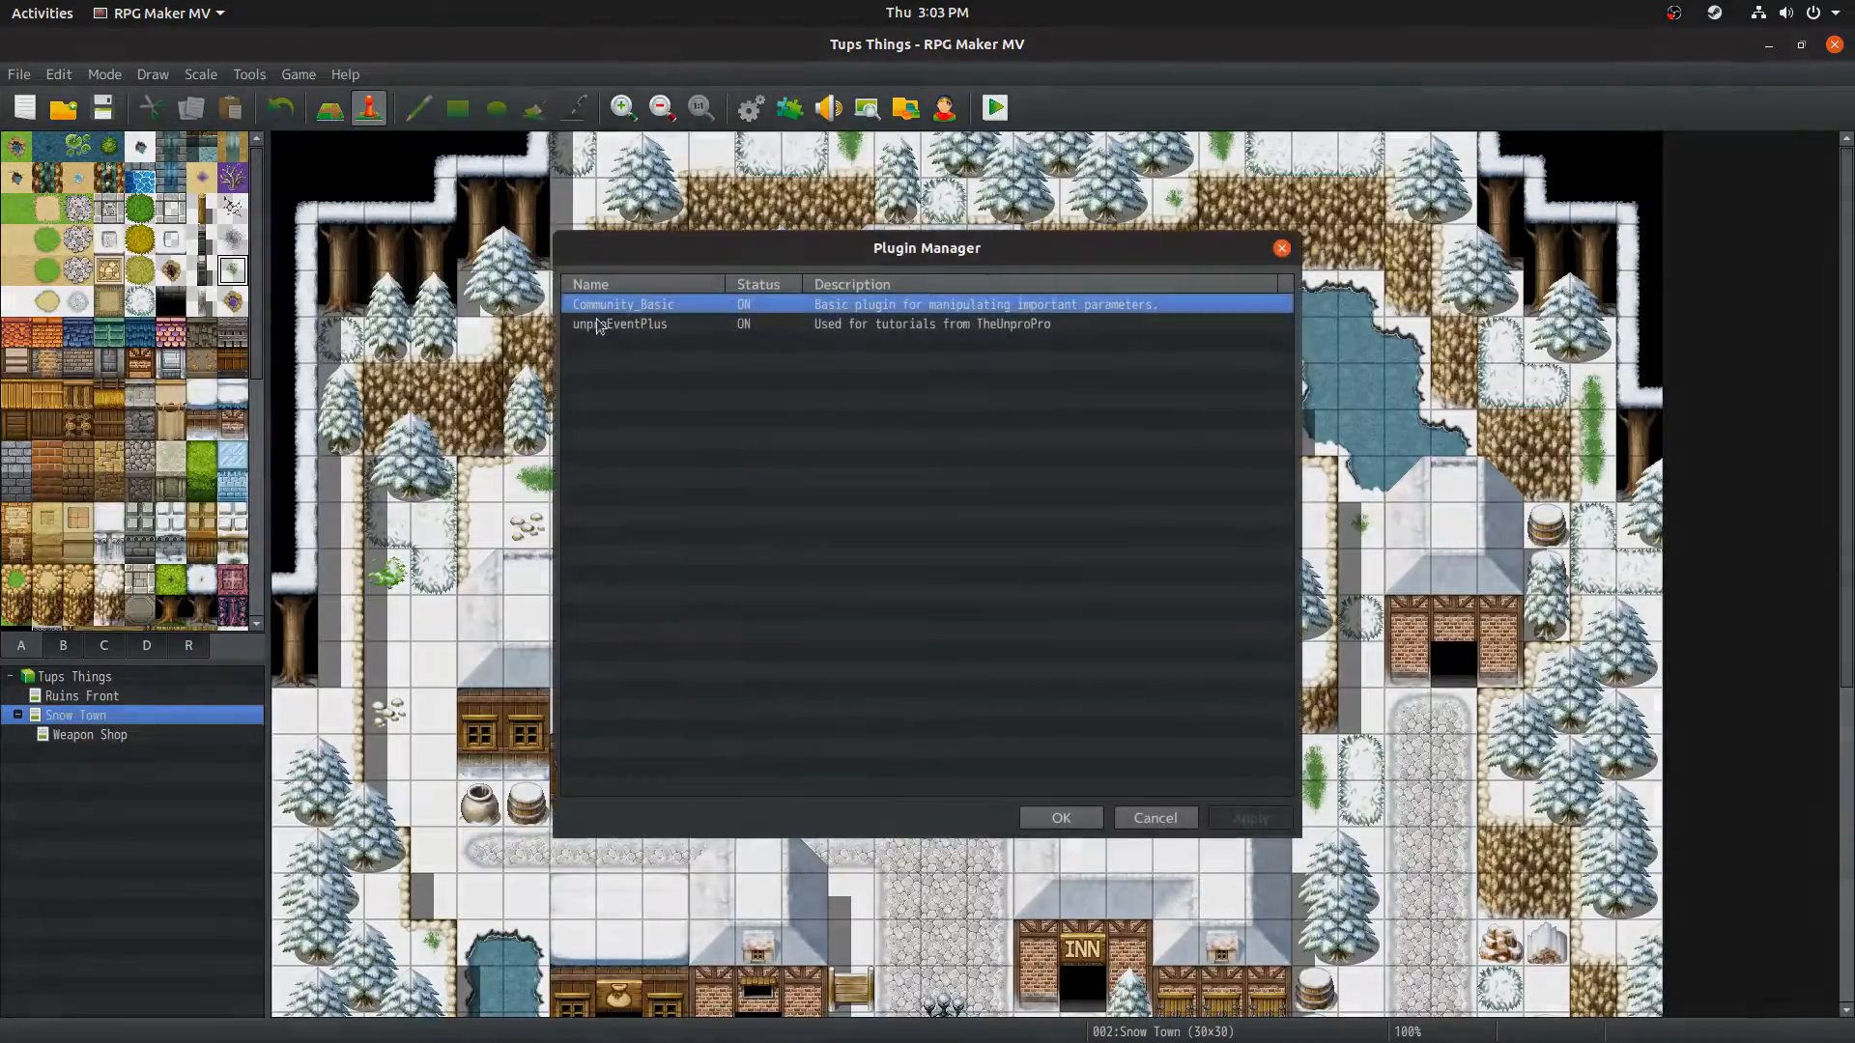
left_click(612, 327)
double_click(612, 326)
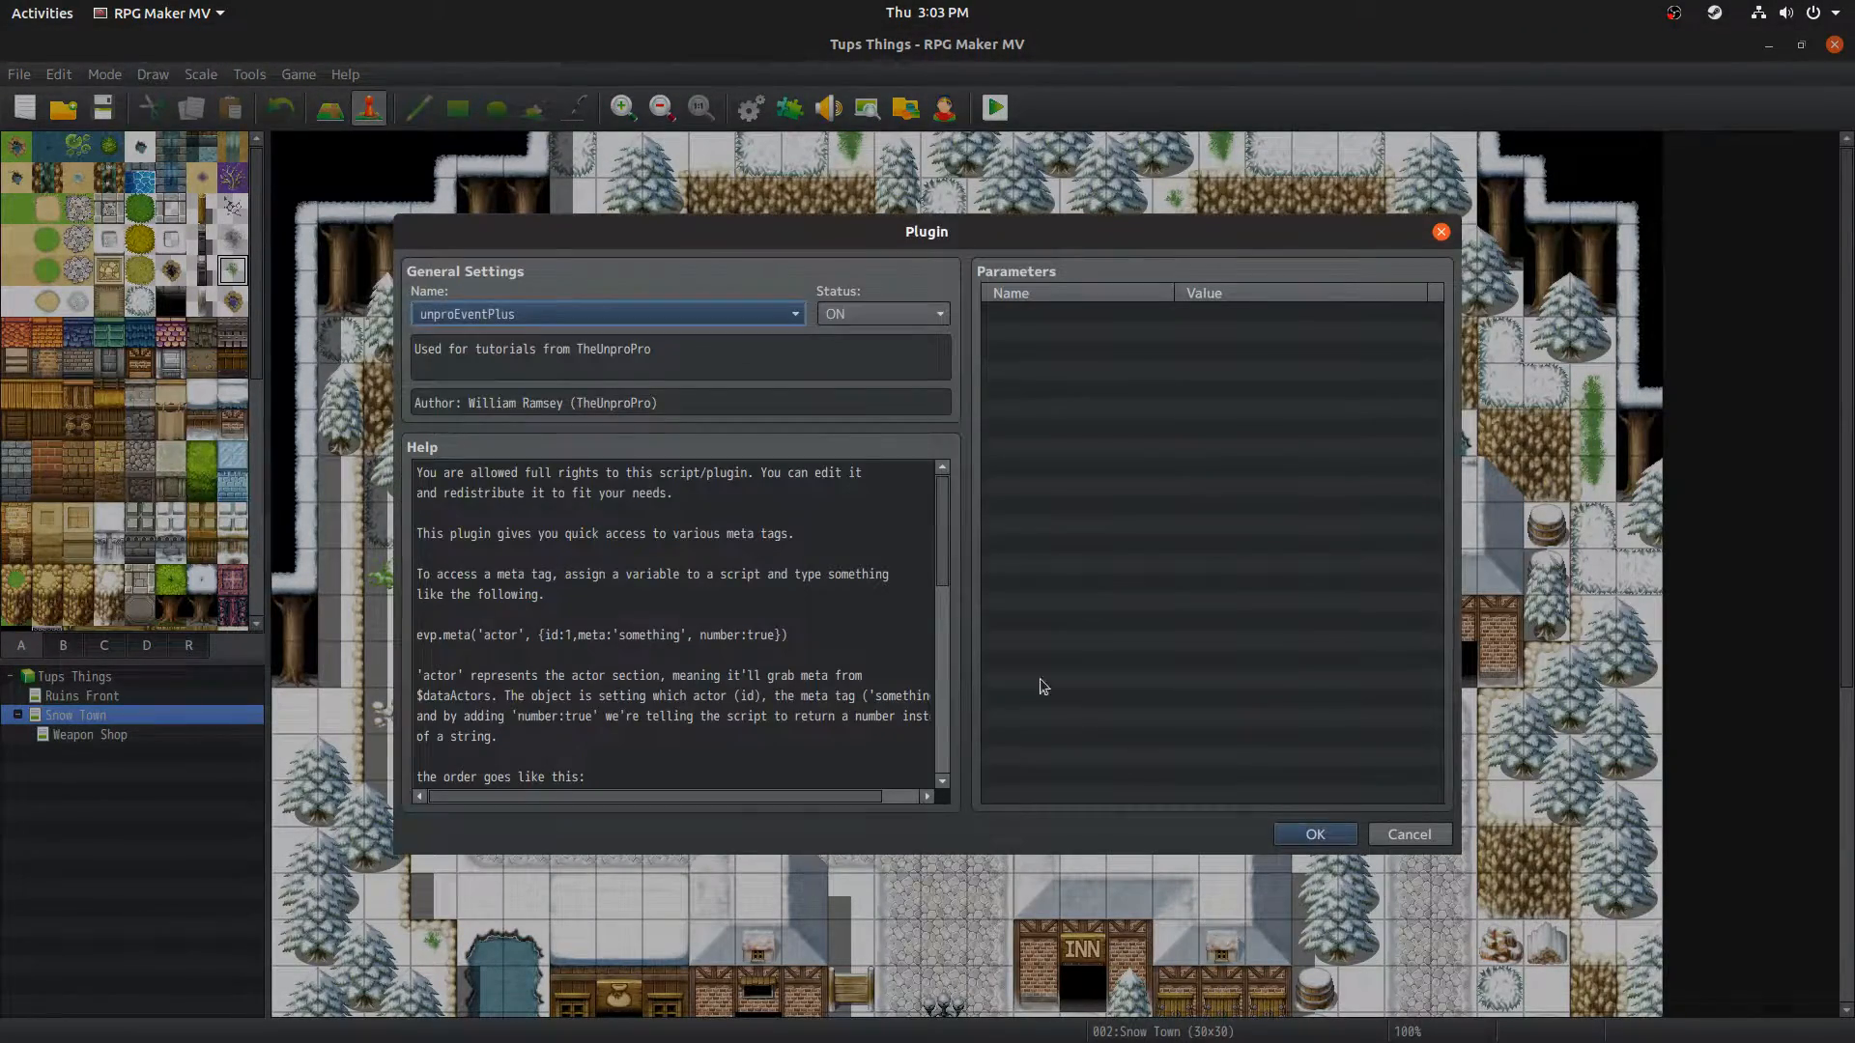
left_click_drag(944, 524, 949, 471)
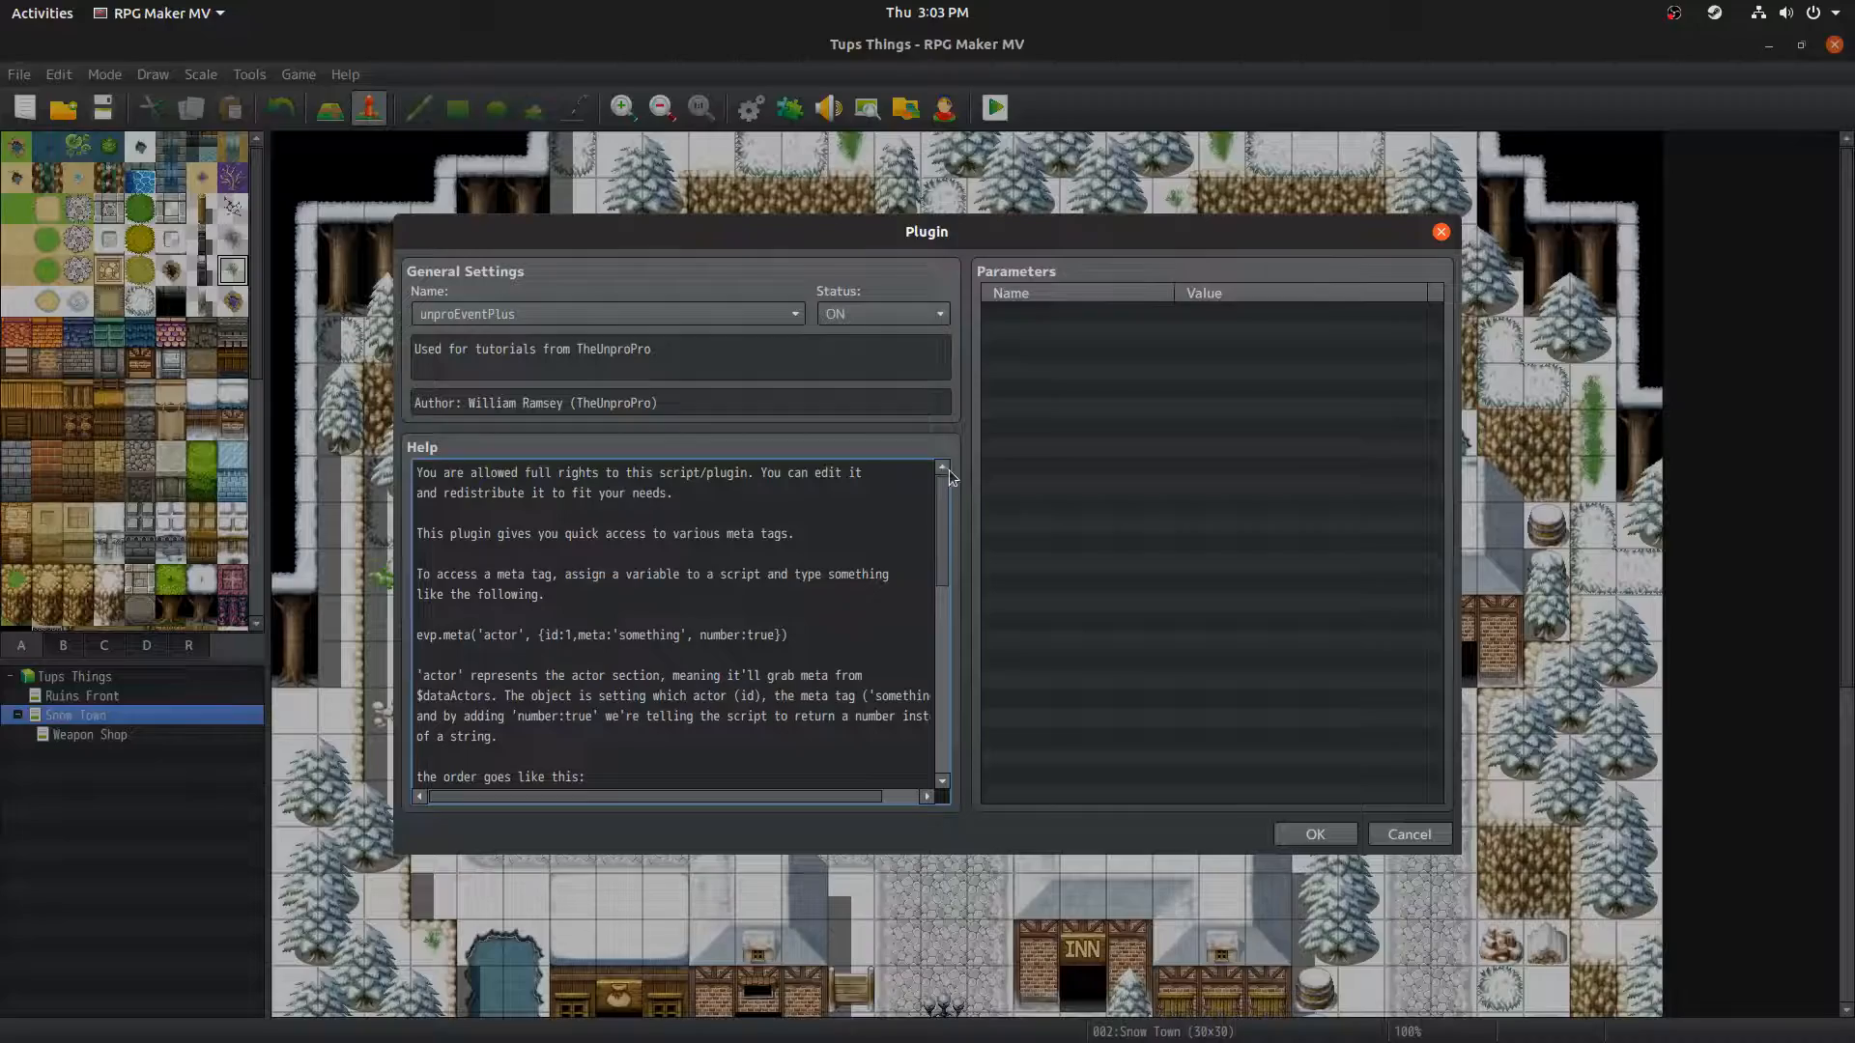
left_click(1410, 835)
left_click(1156, 821)
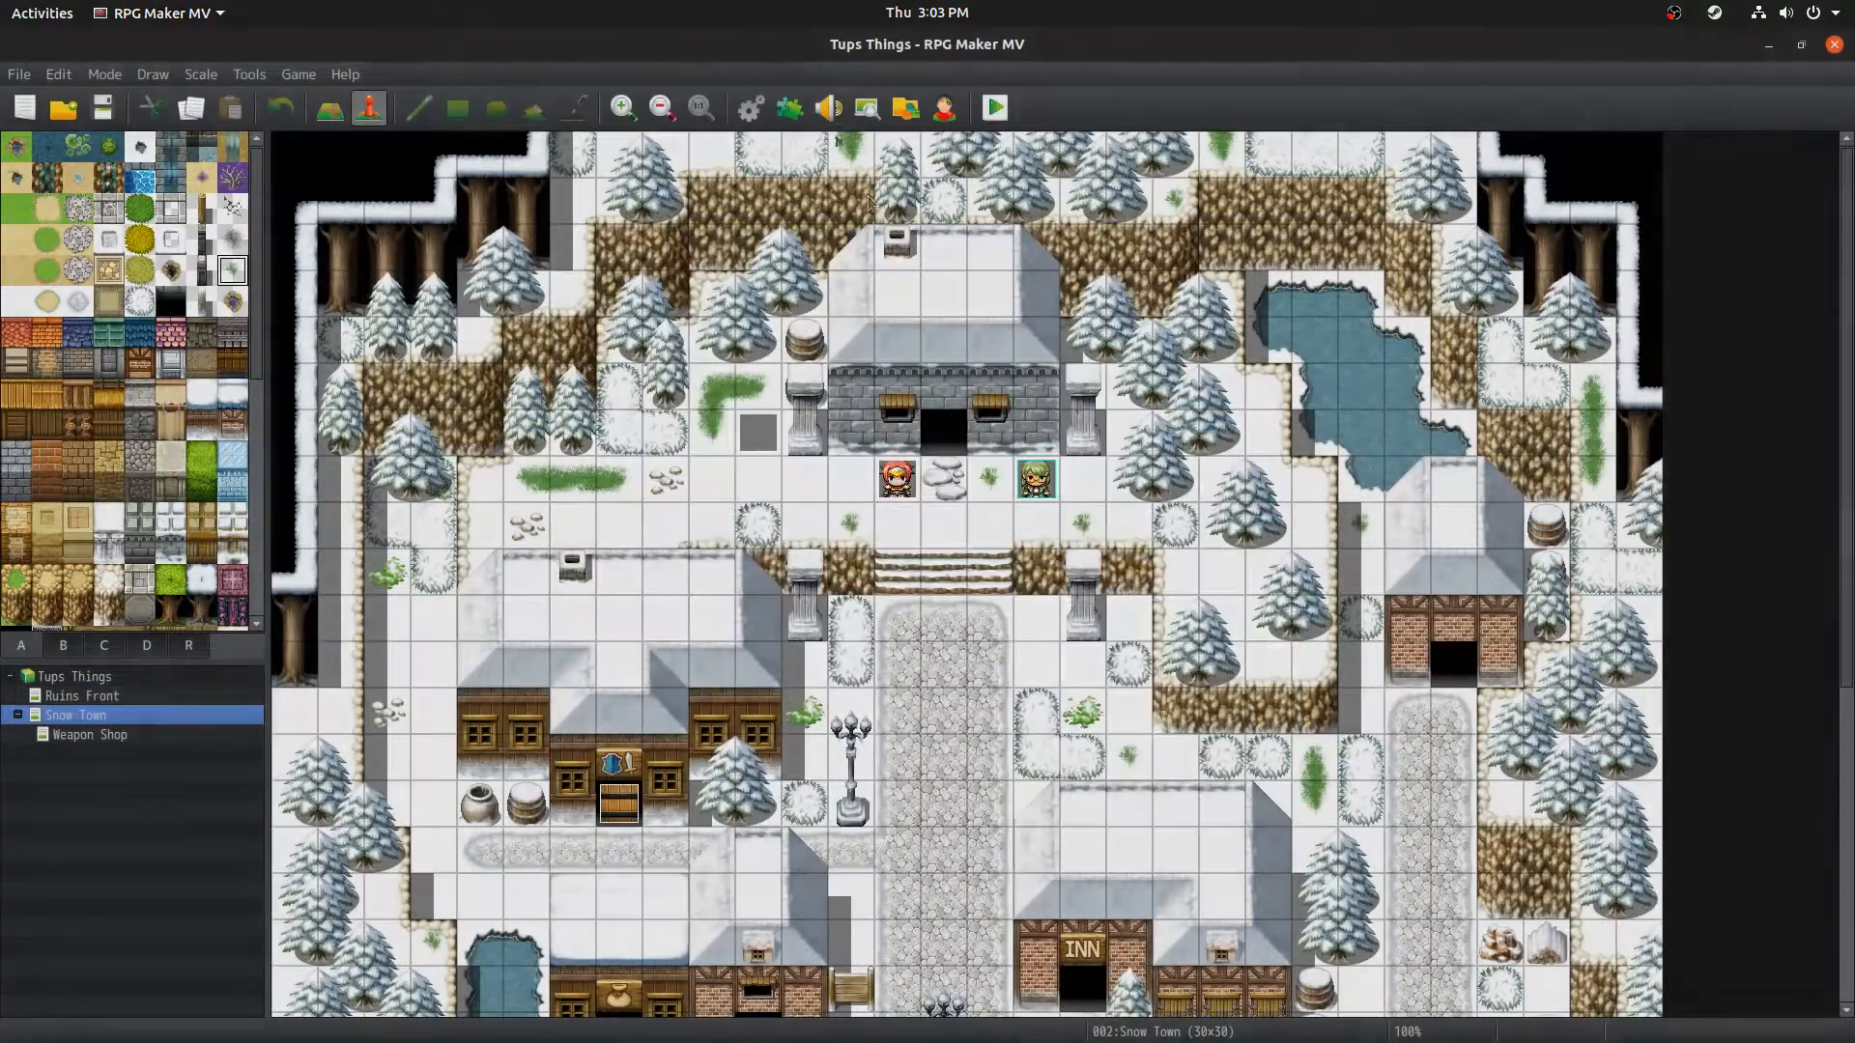
Step: Examine the script operand that sets the weather Zone variable in the Storm Timer common event, leaving the command unchanged
key("F9")
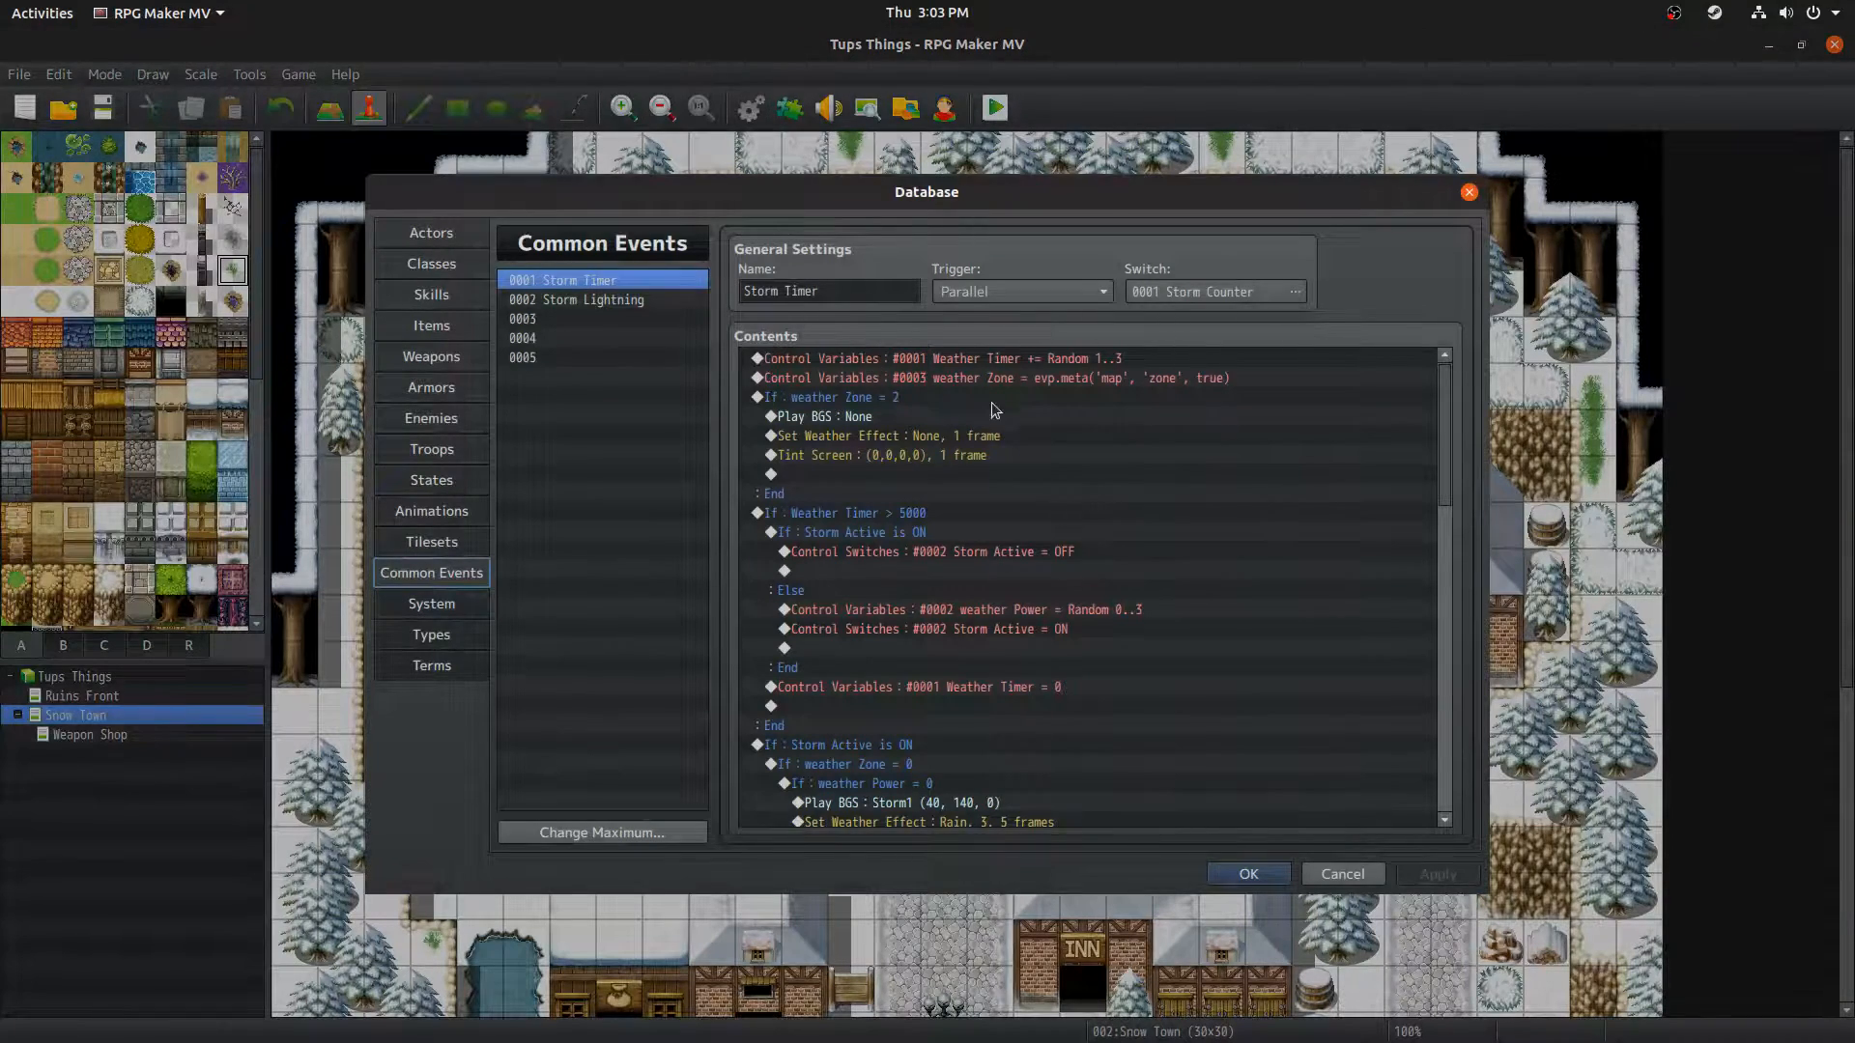
left_click(967, 379)
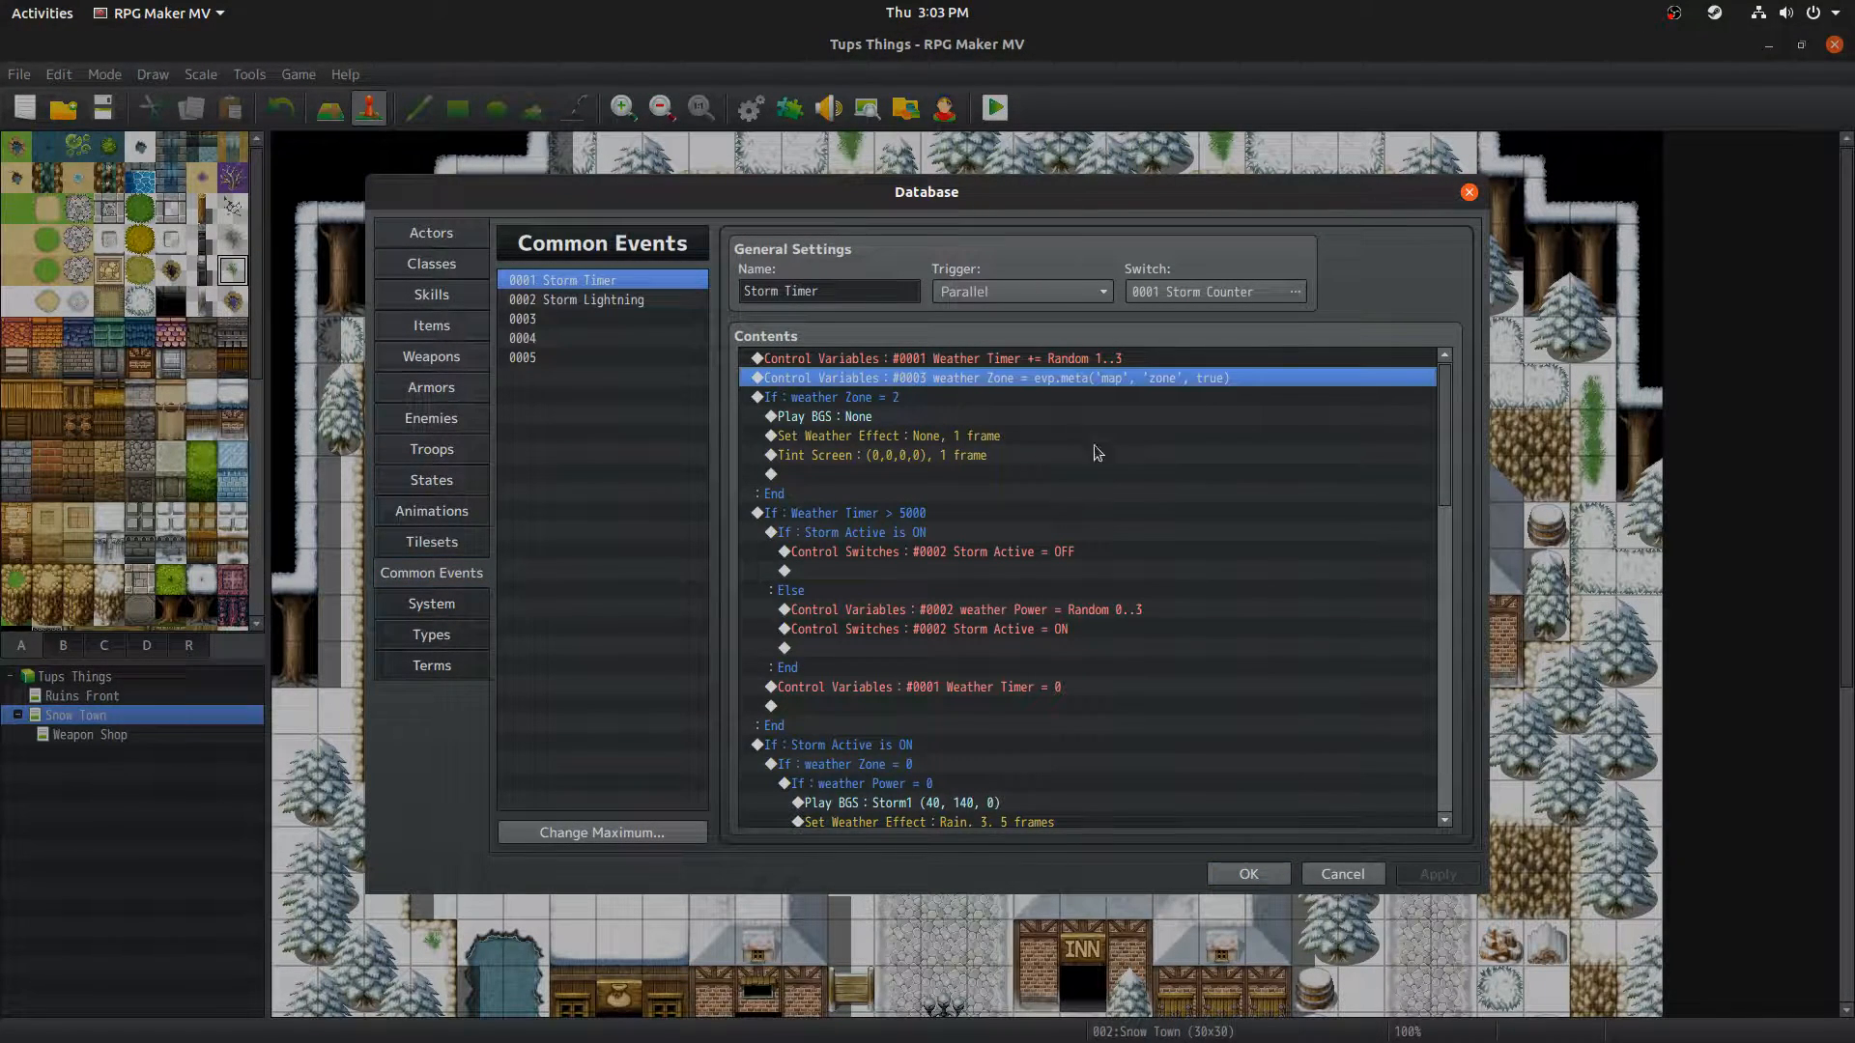
double_click(1080, 380)
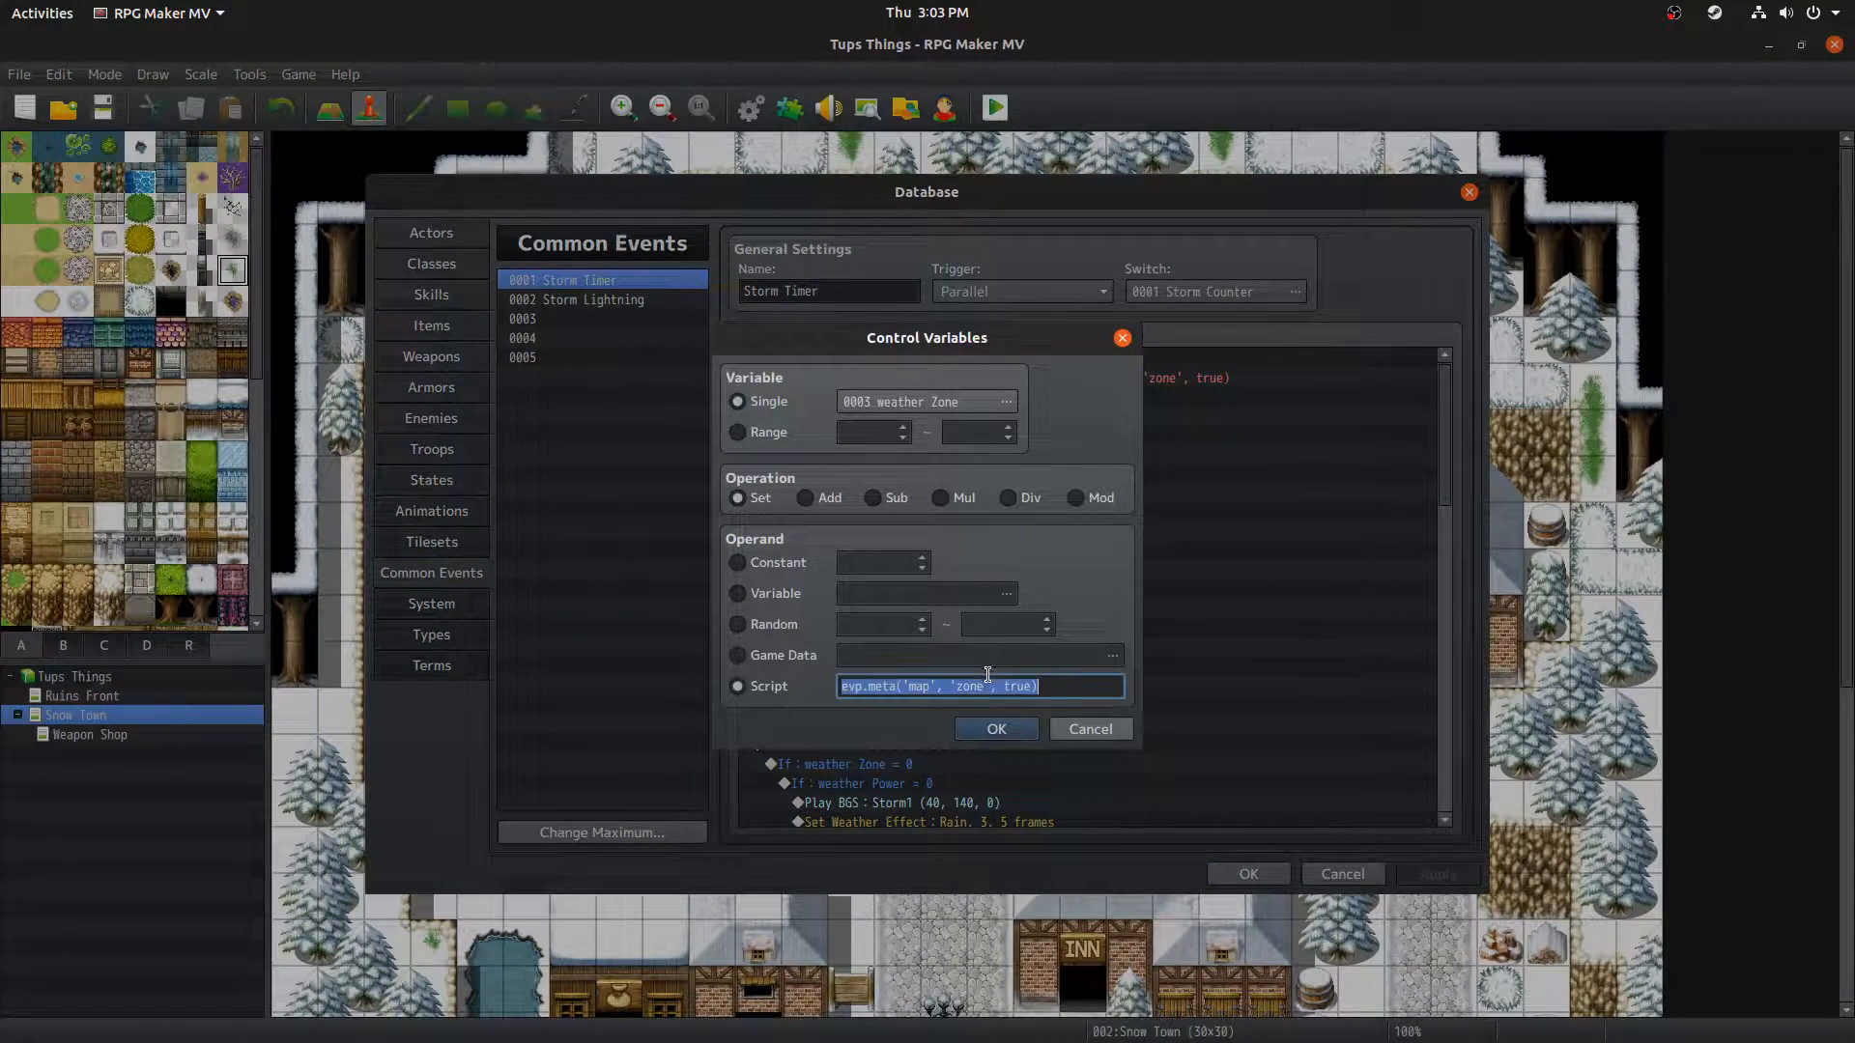
key("ctrl+a")
left_click(1076, 686)
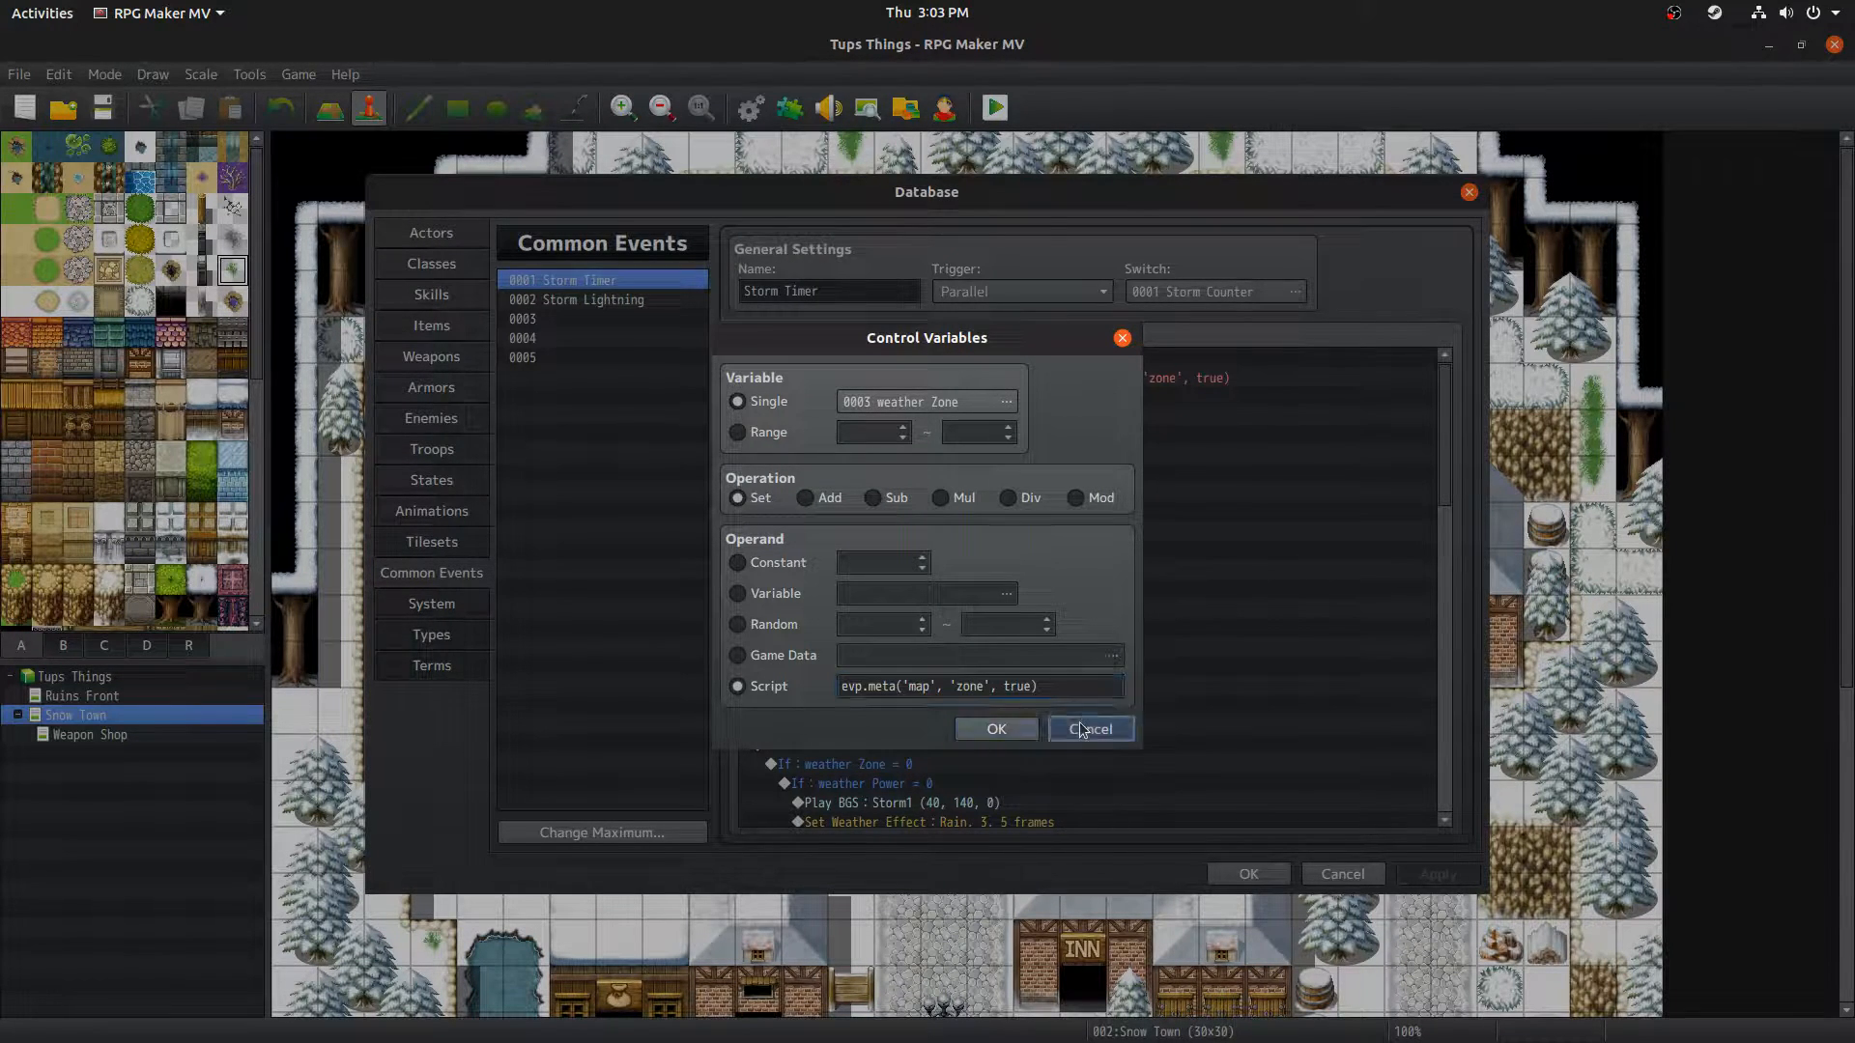
left_click(1091, 728)
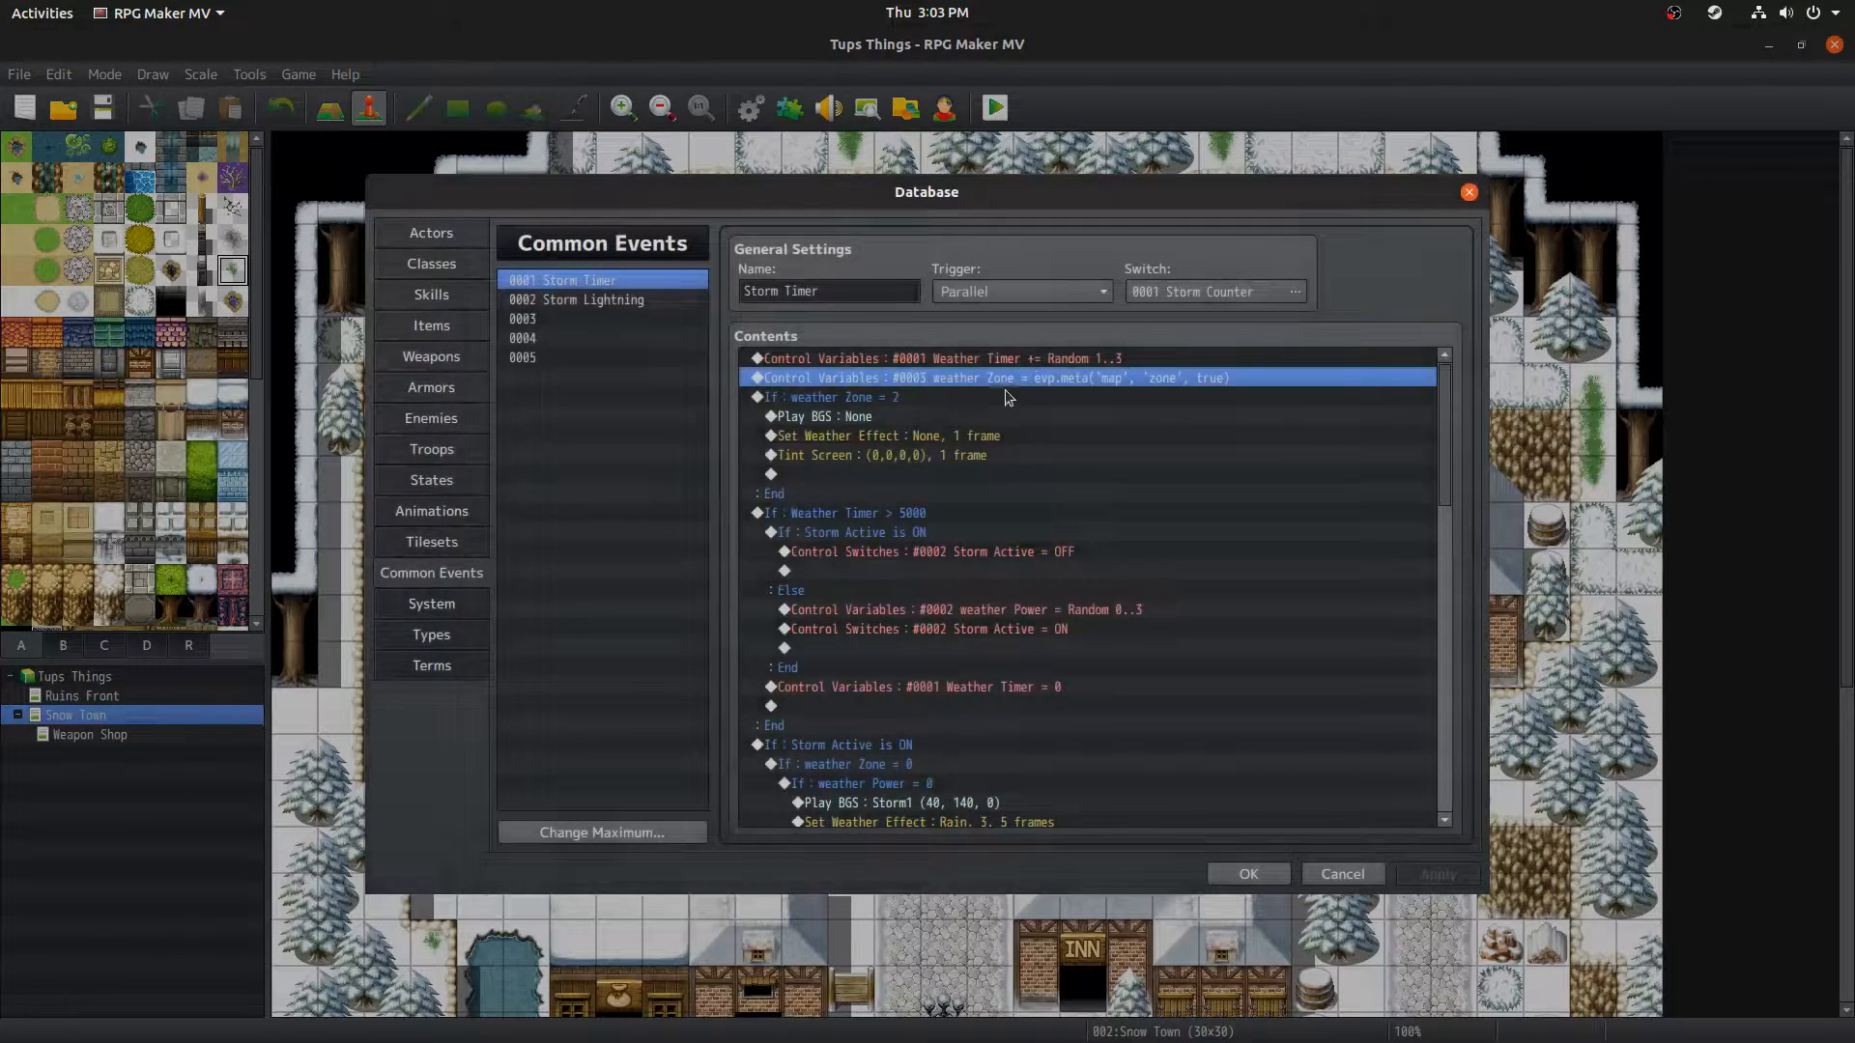
Step: Compare the Storm Timer and Storm Lightning common events and close the database without changes
left_click(549, 291)
right_click(548, 290)
left_click(567, 284)
left_click(570, 284)
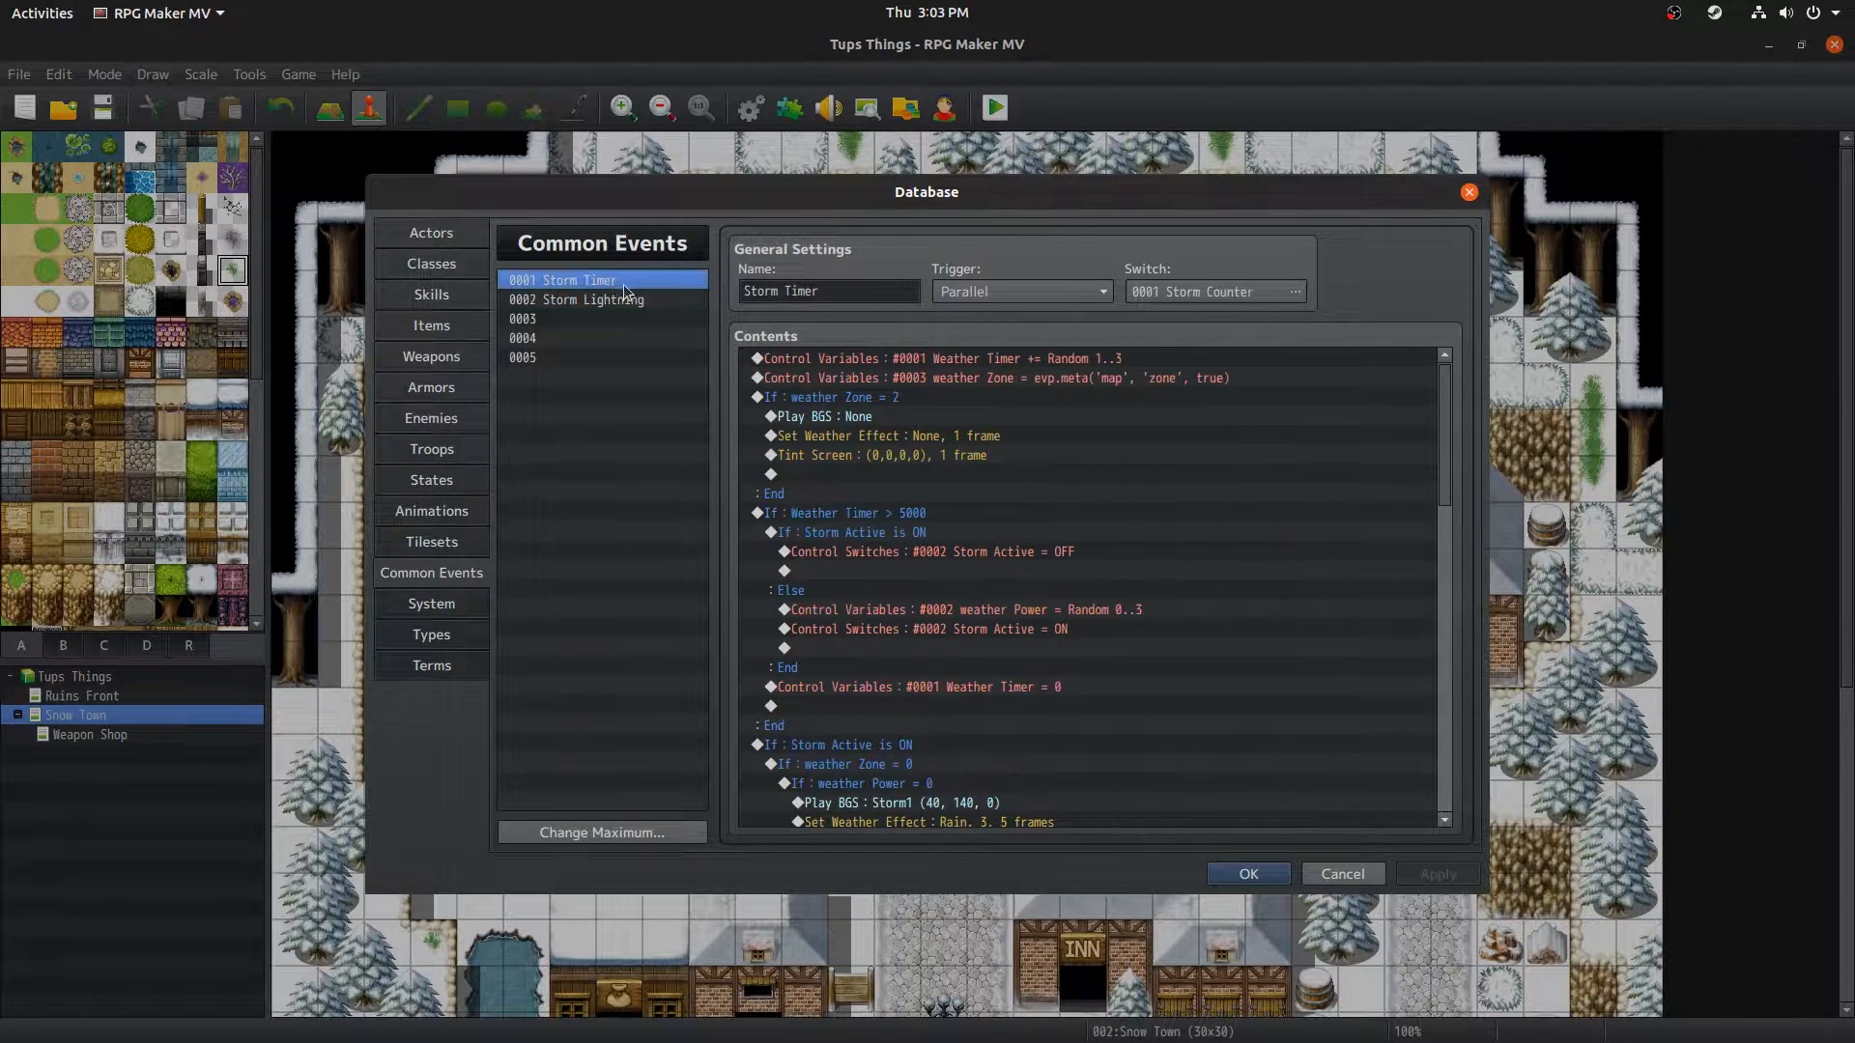
left_click(609, 300)
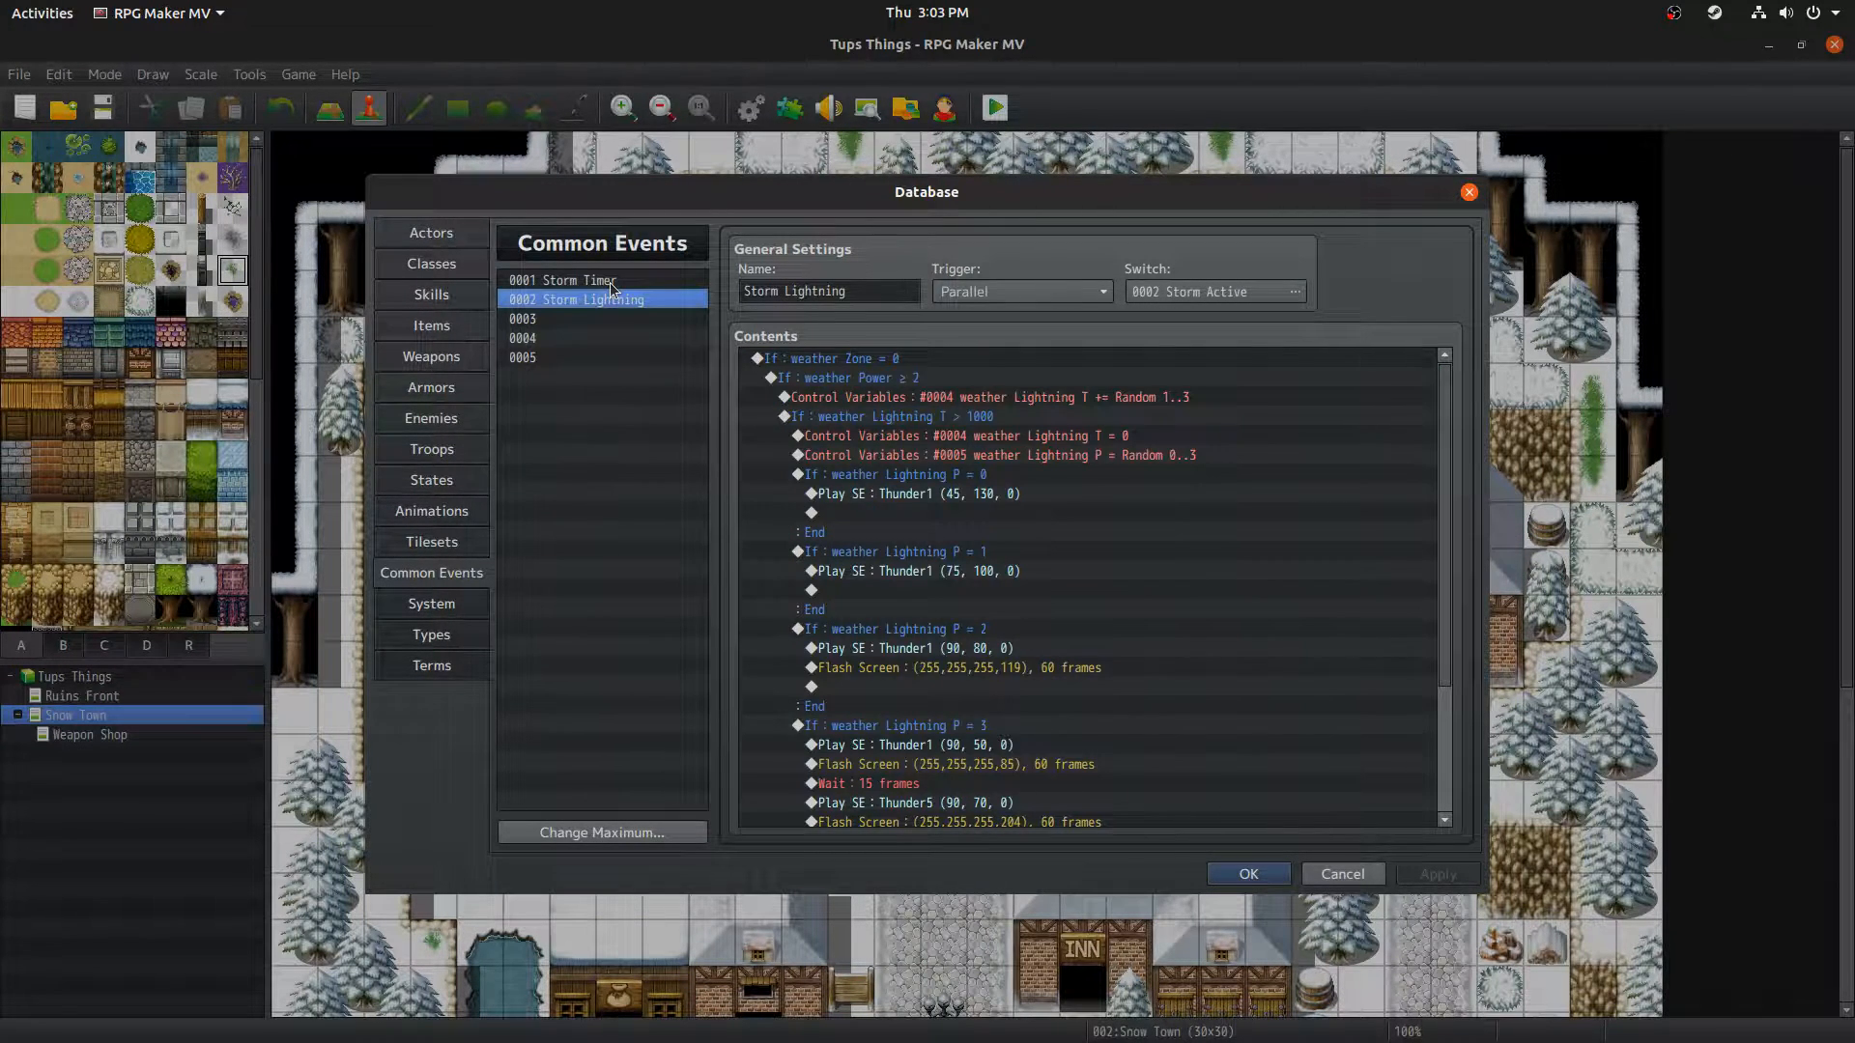
left_click(610, 282)
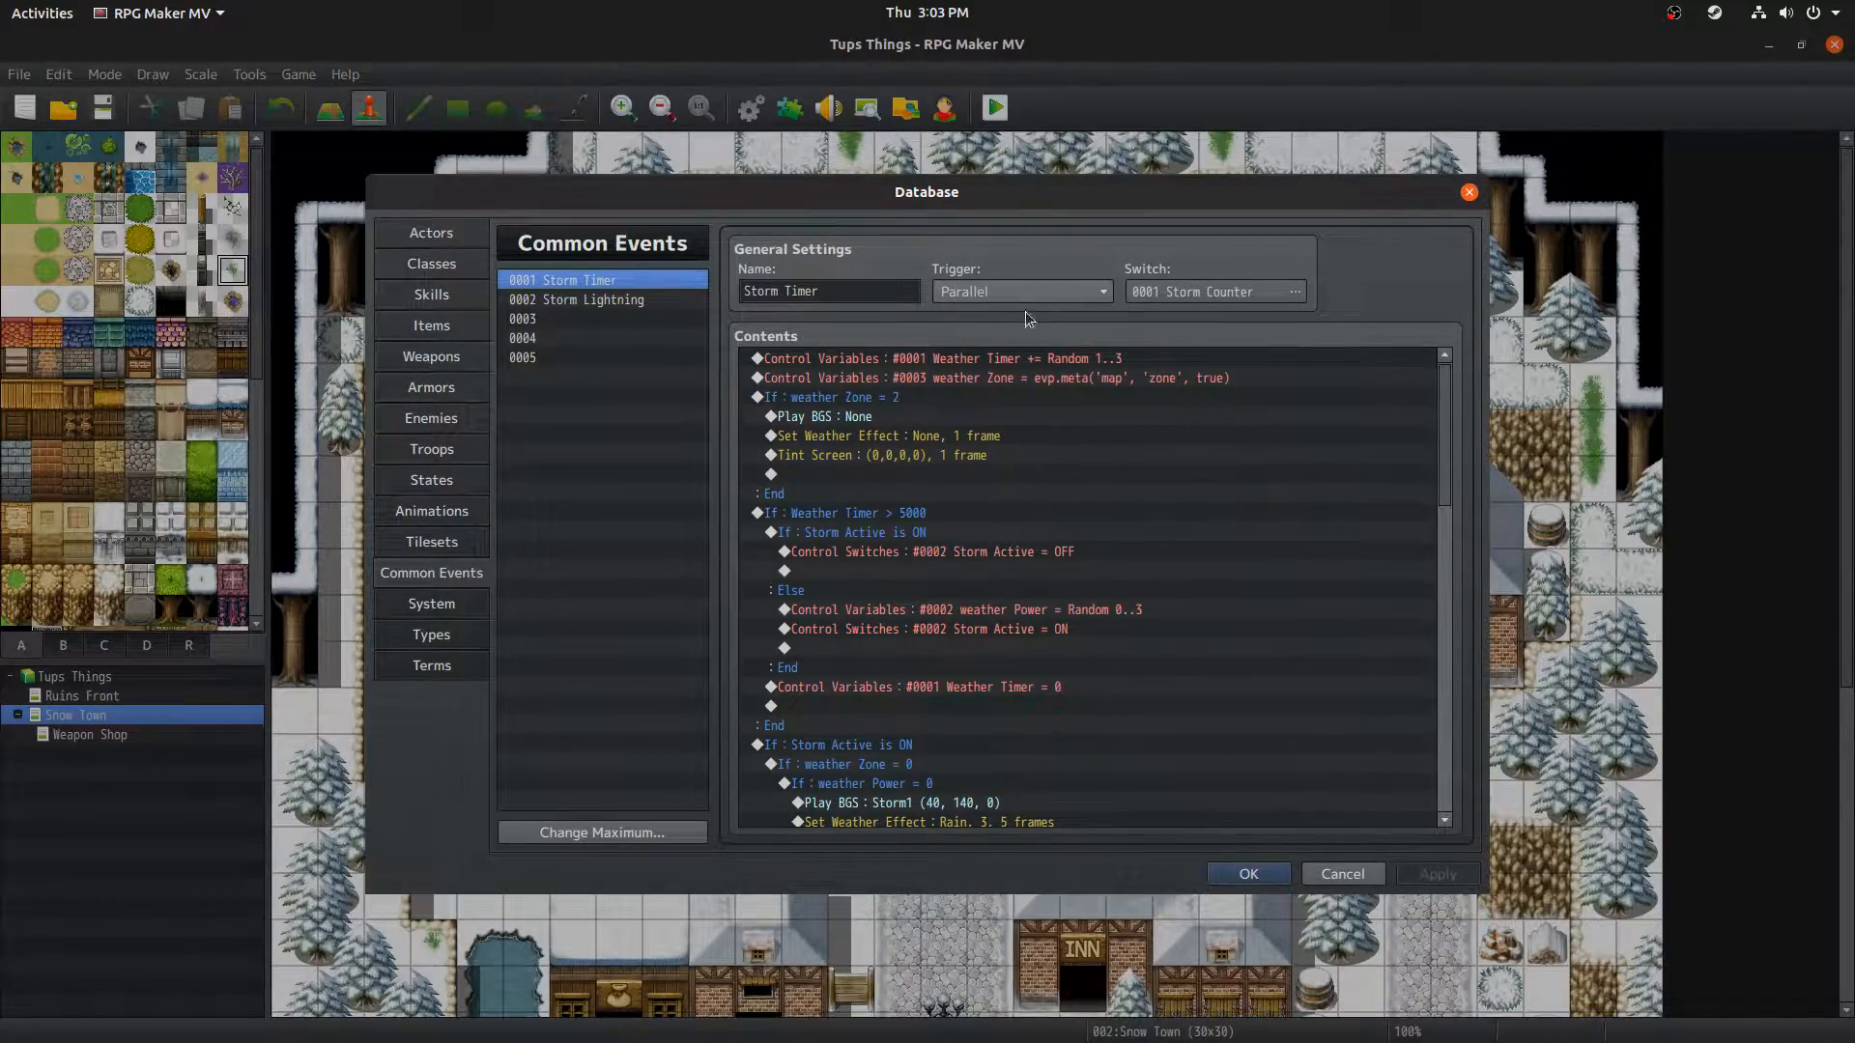
left_click(1342, 874)
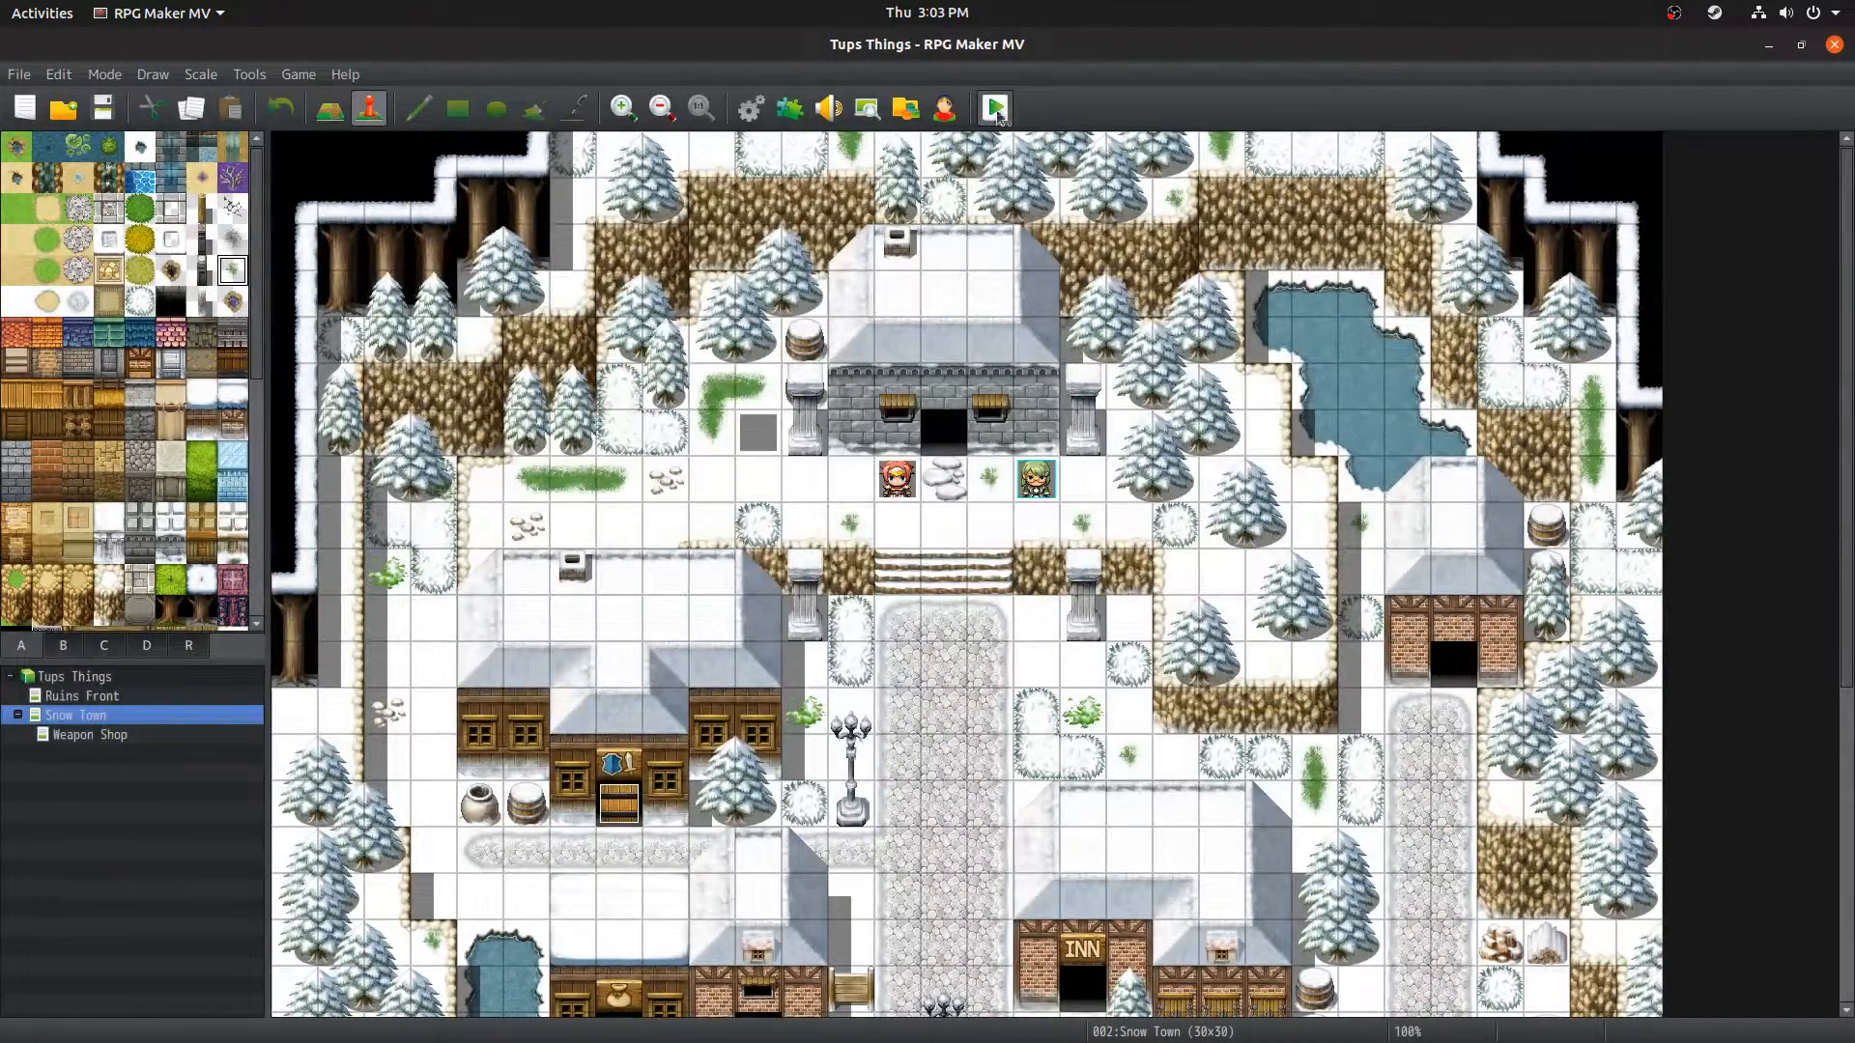
Step: Reopen the database and examine the switch list for the Storm Timer common event, keeping its assigned switch
left_click(744, 110)
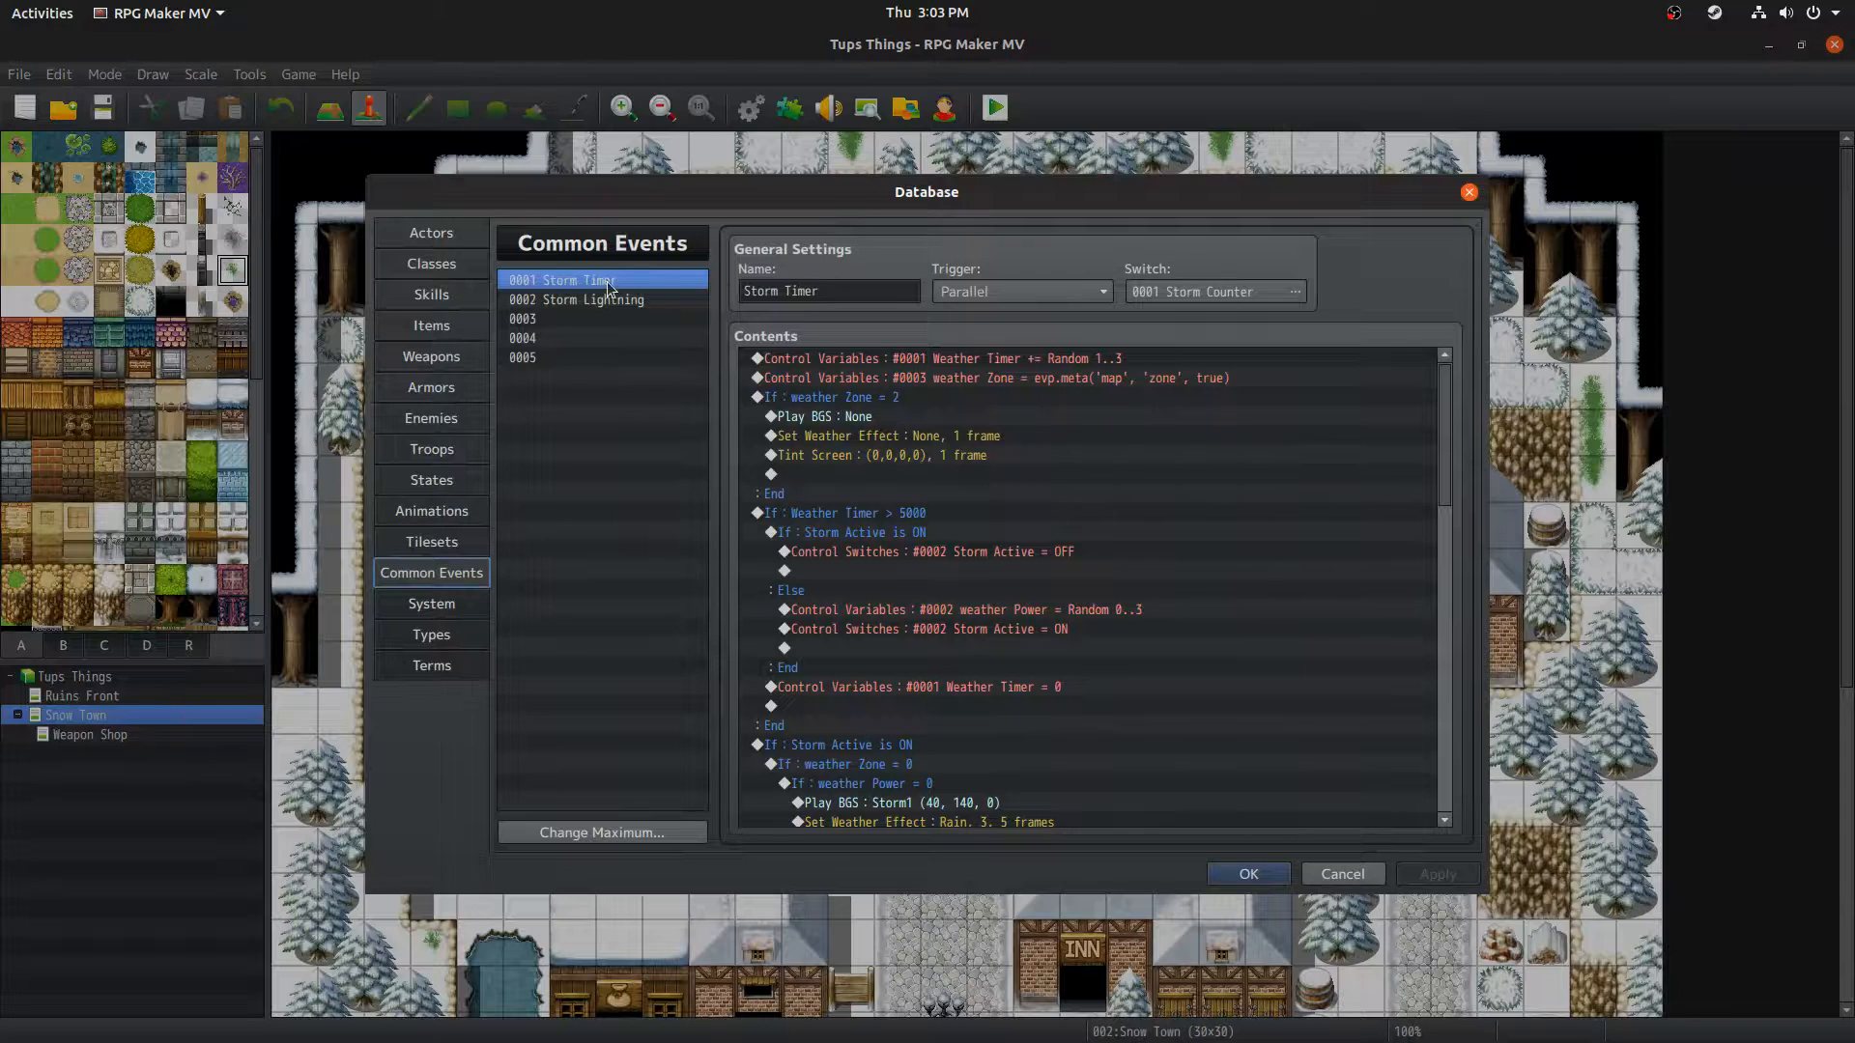
left_click(1260, 296)
left_click(1036, 351)
left_click(1003, 339)
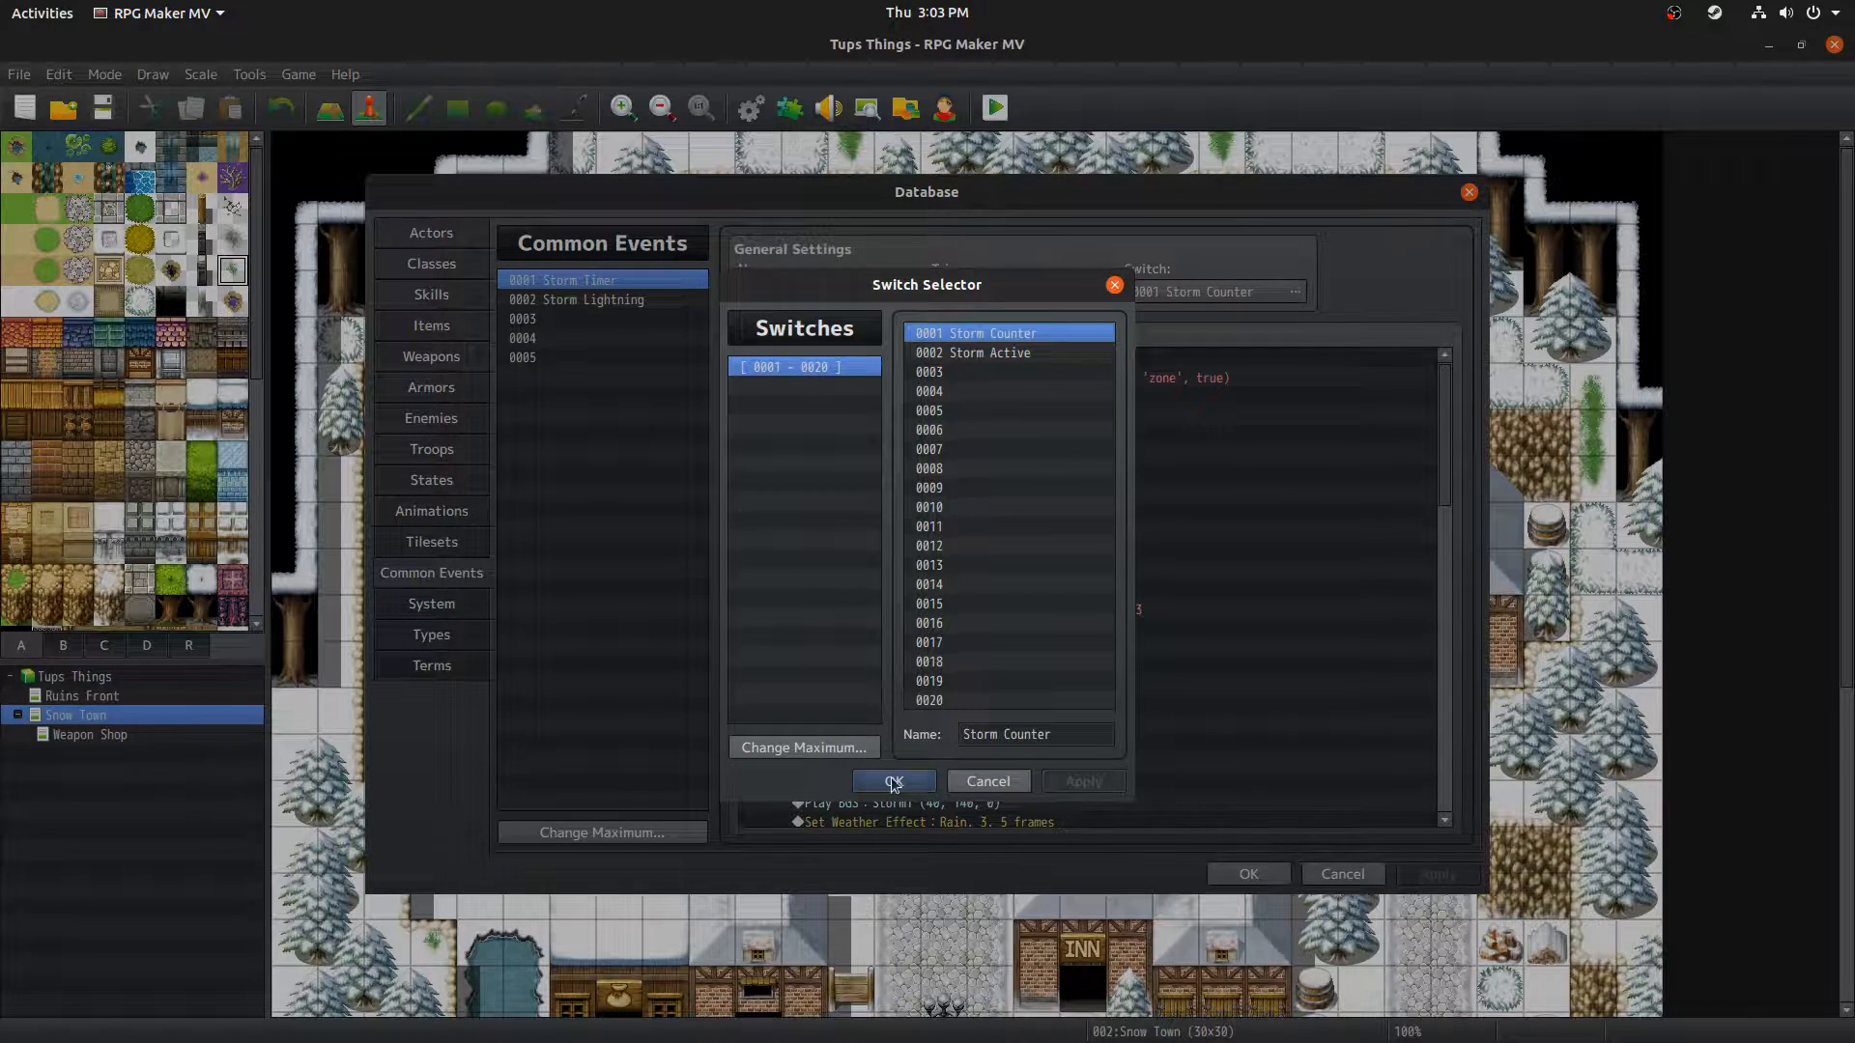
left_click(983, 775)
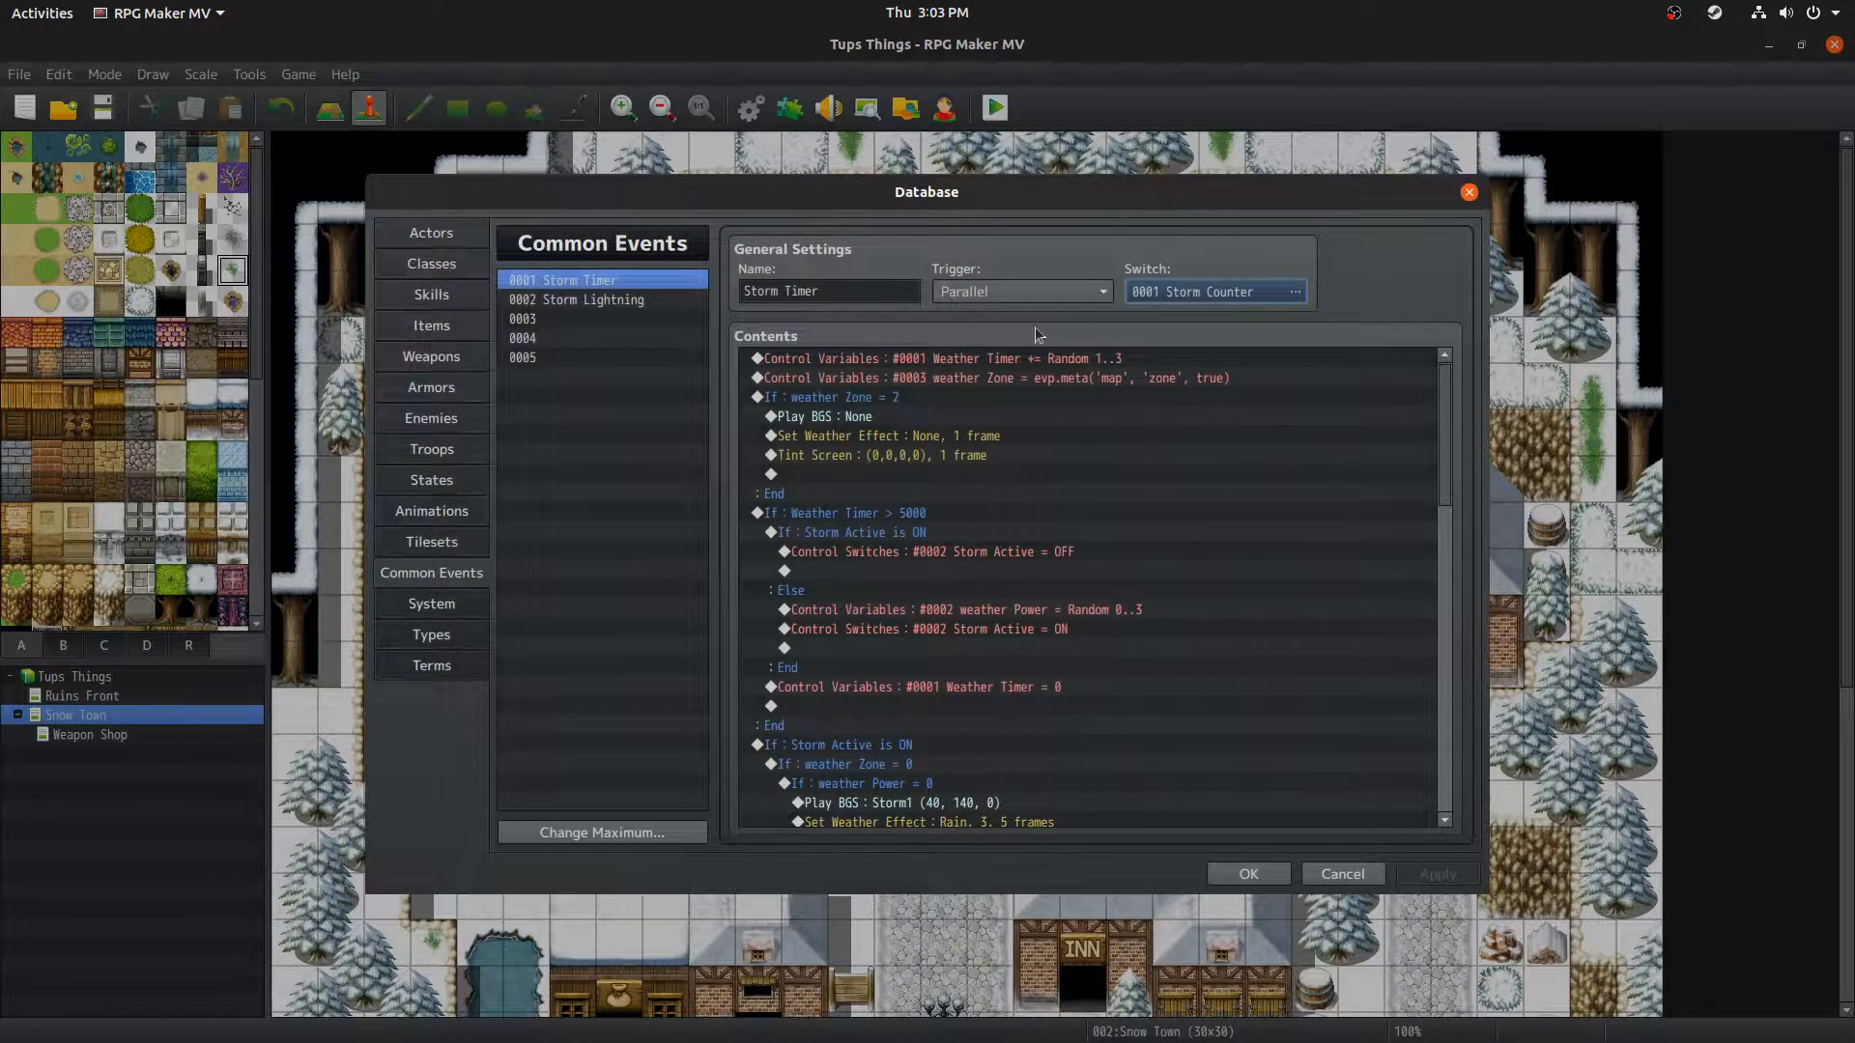
Step: Examine the variable list behind the Weather Timer command in the Storm Timer common event, leaving the command unchanged
left_click(890, 361)
key("Return")
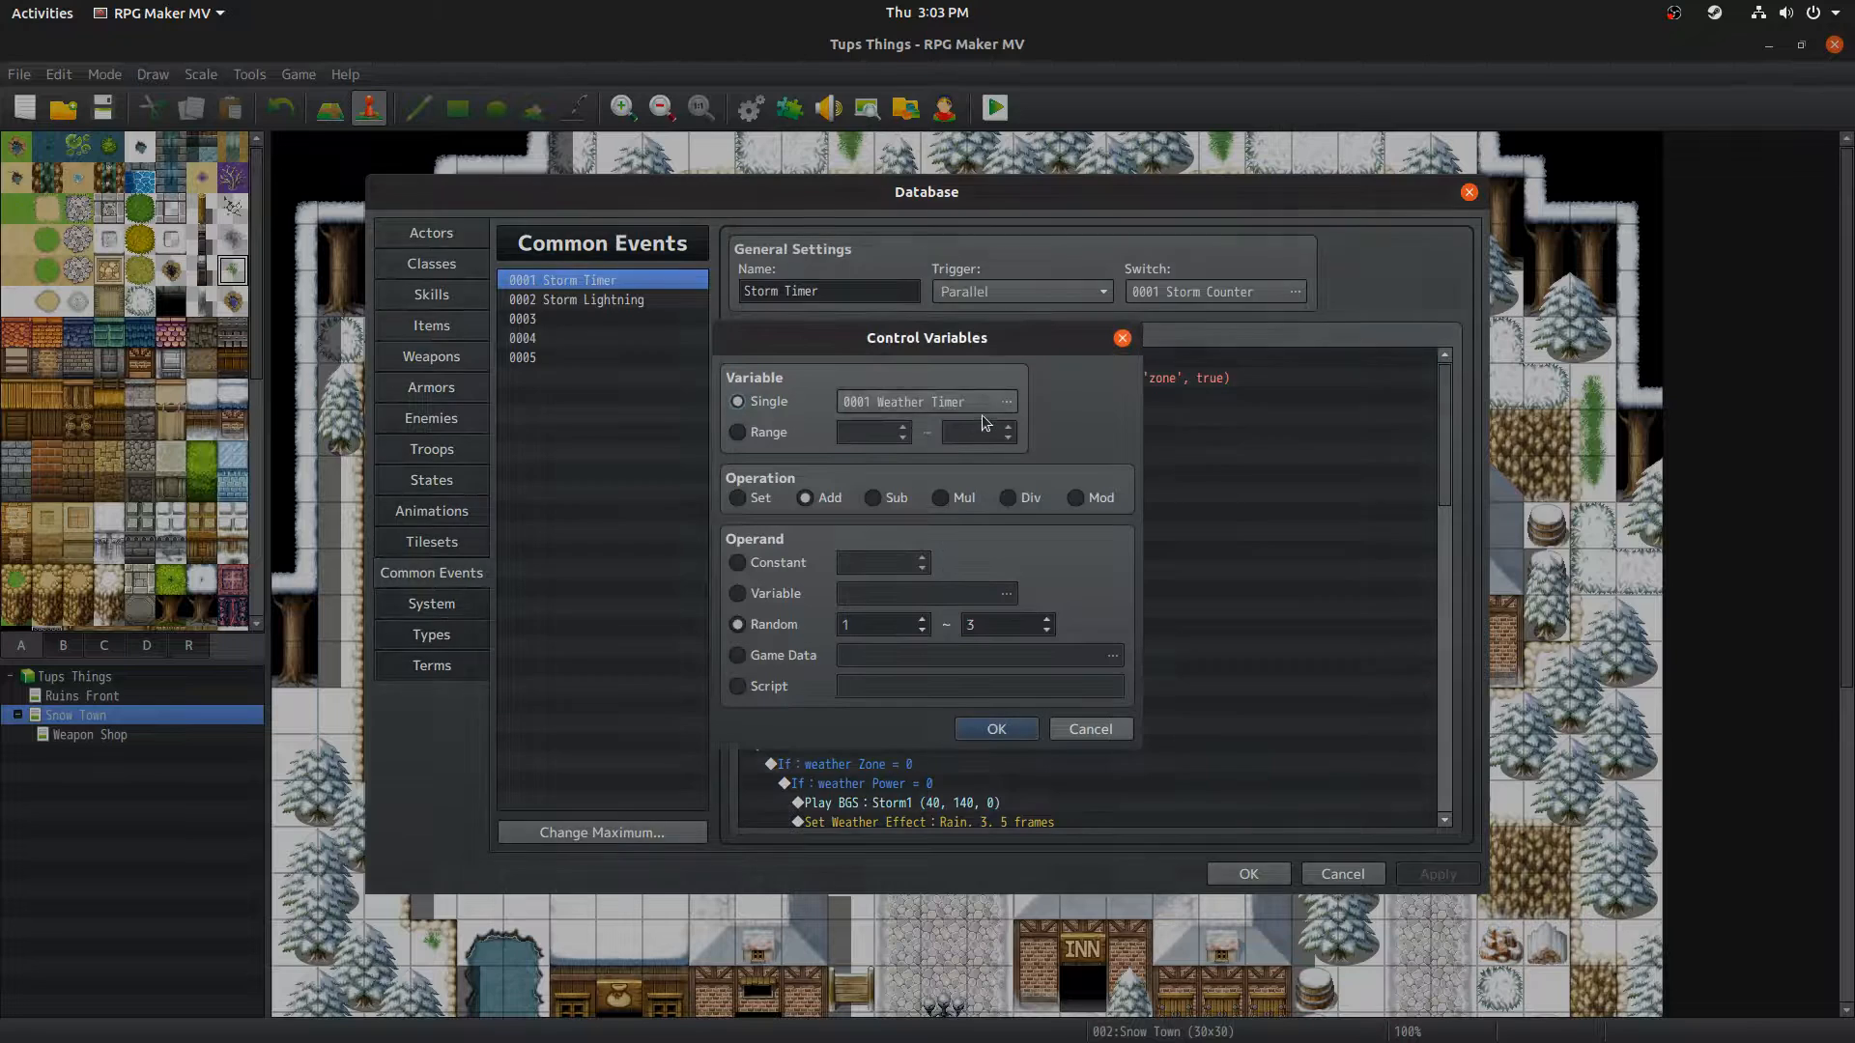
left_click(980, 411)
left_click(1021, 335)
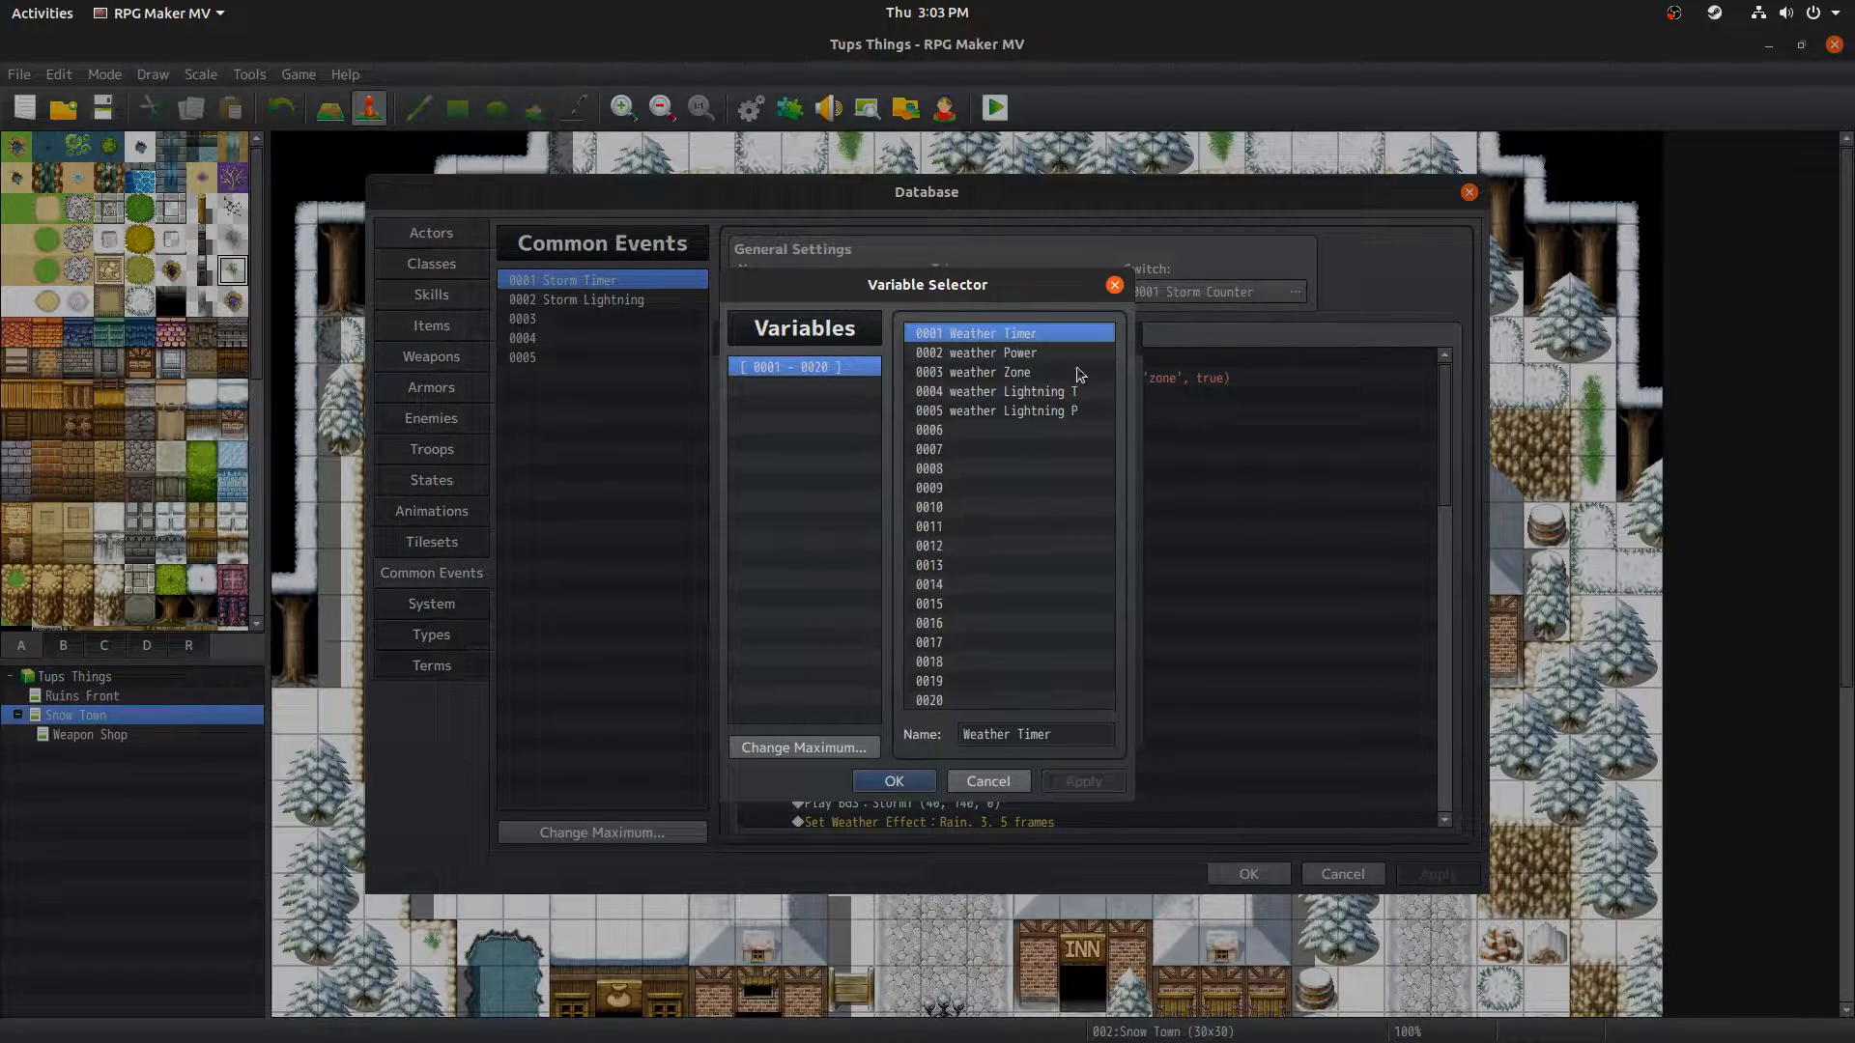
key("Down")
key("Down")
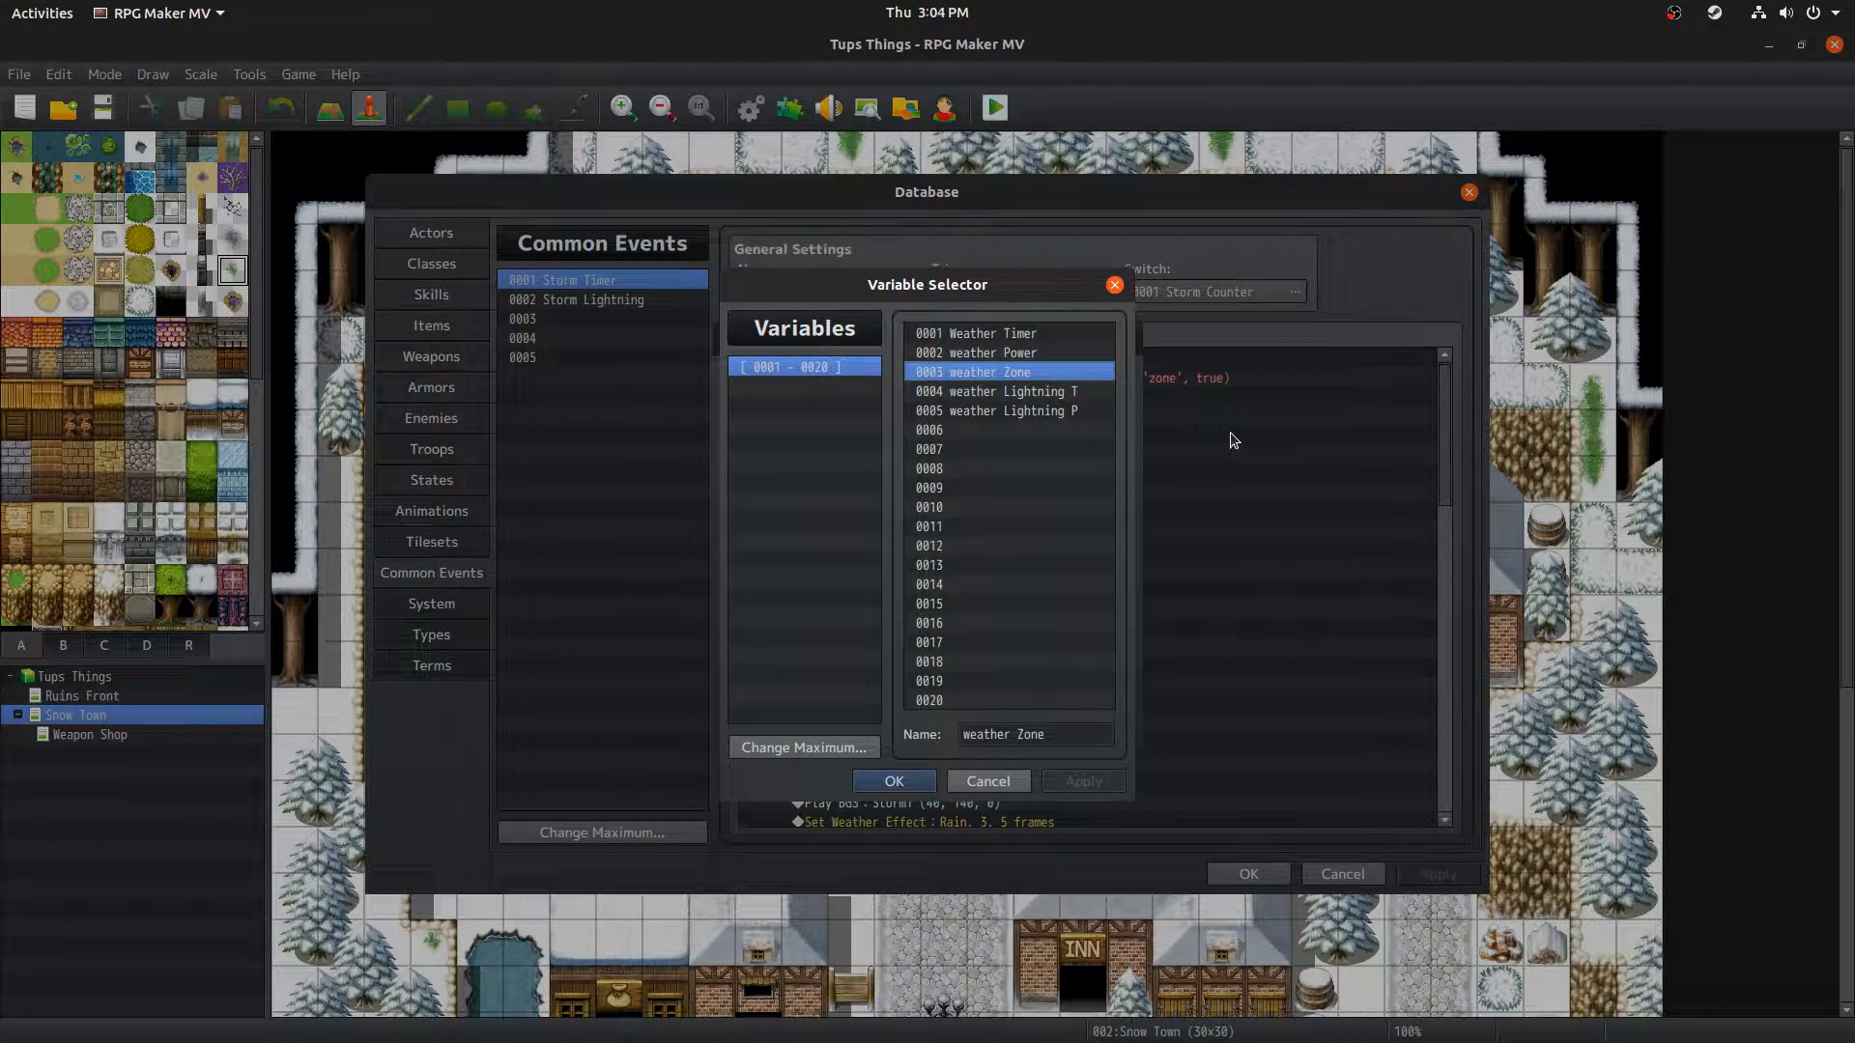
key("Down")
key("Down")
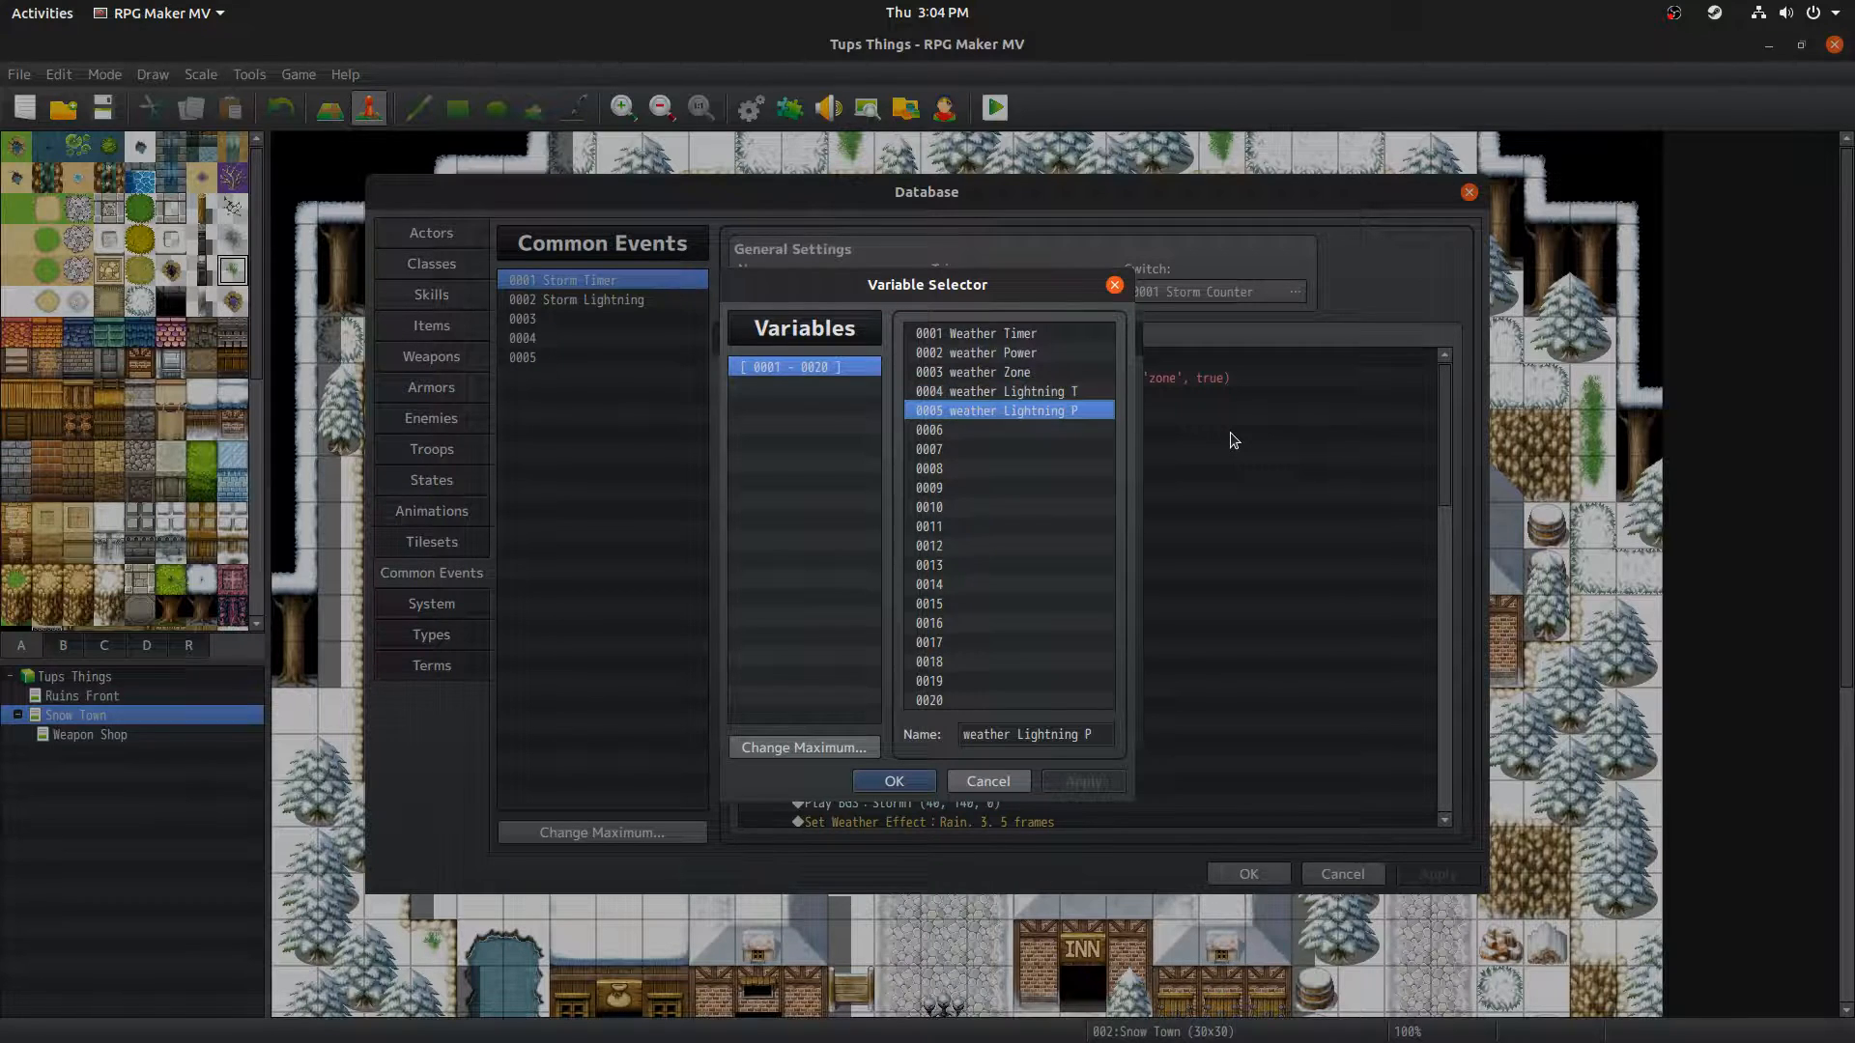
left_click(988, 781)
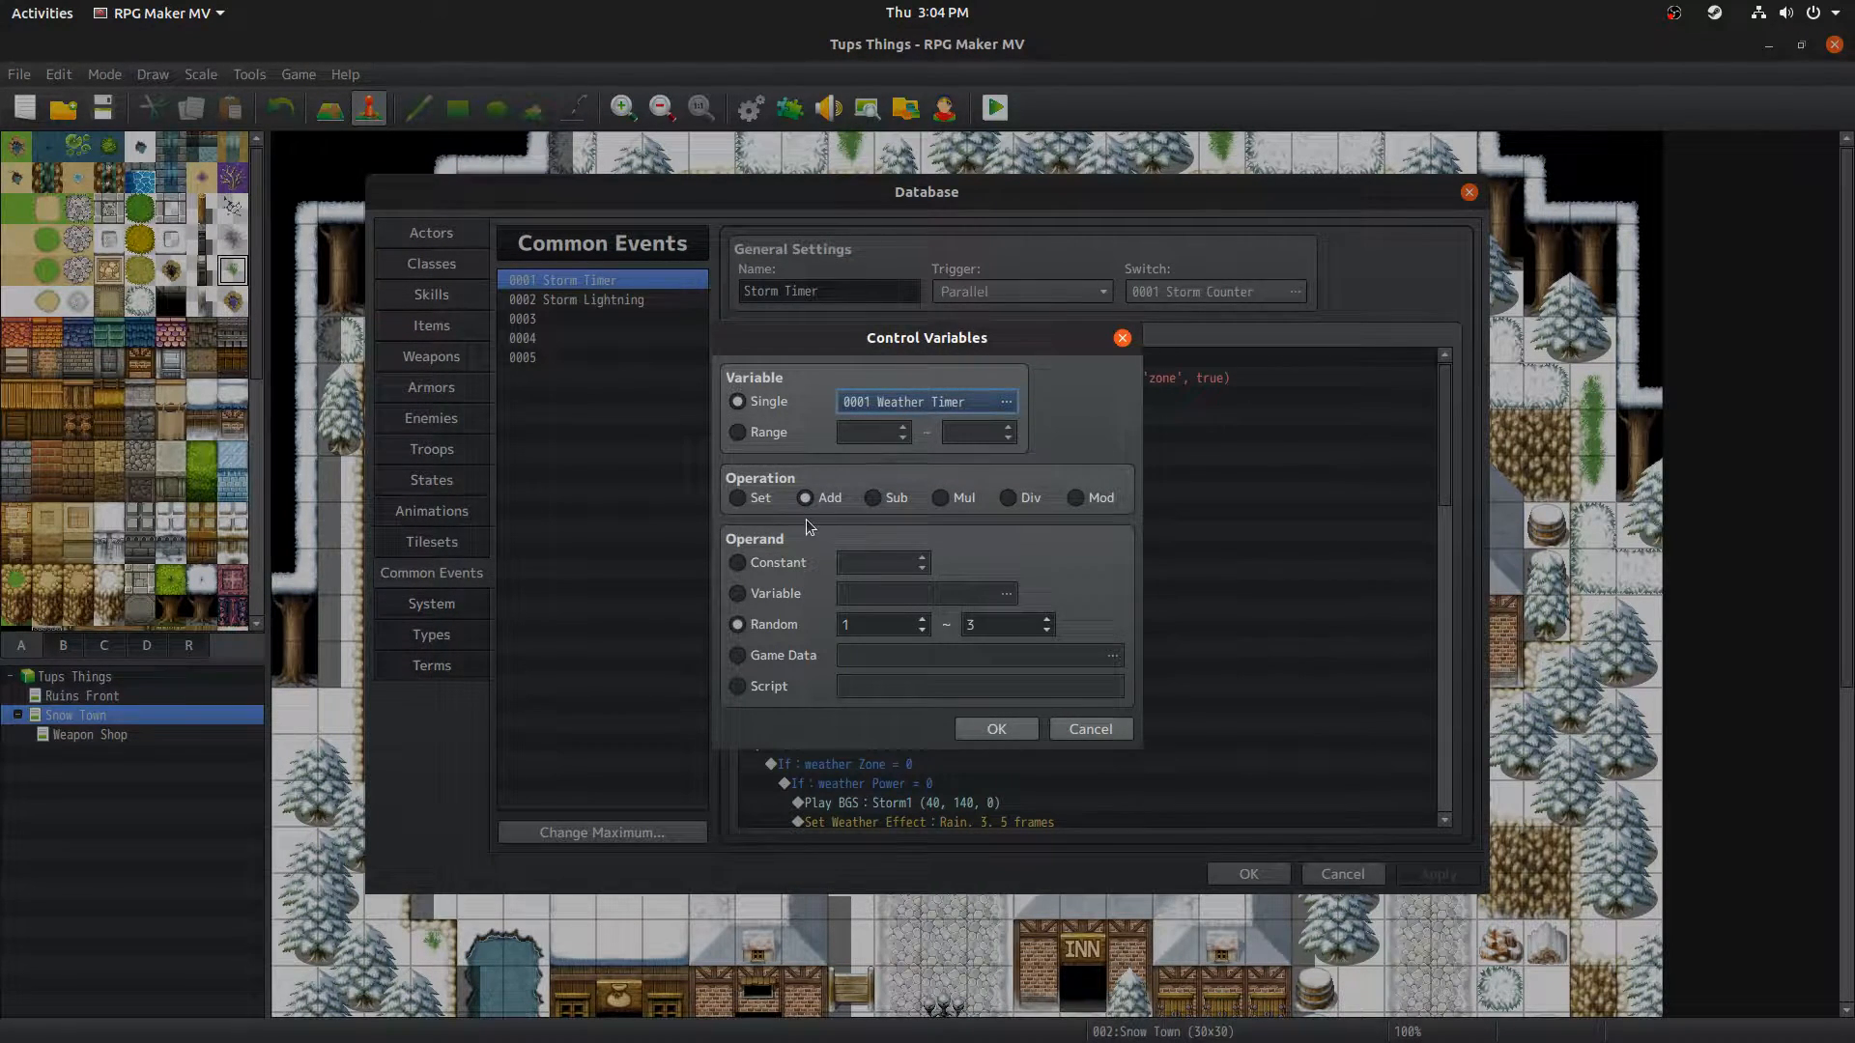
left_click(1074, 732)
Step: Copy the script operand evp.meta('map', 'zone', true) from the command that sets the weather Zone variable
left_click(1043, 399)
left_click(1026, 382)
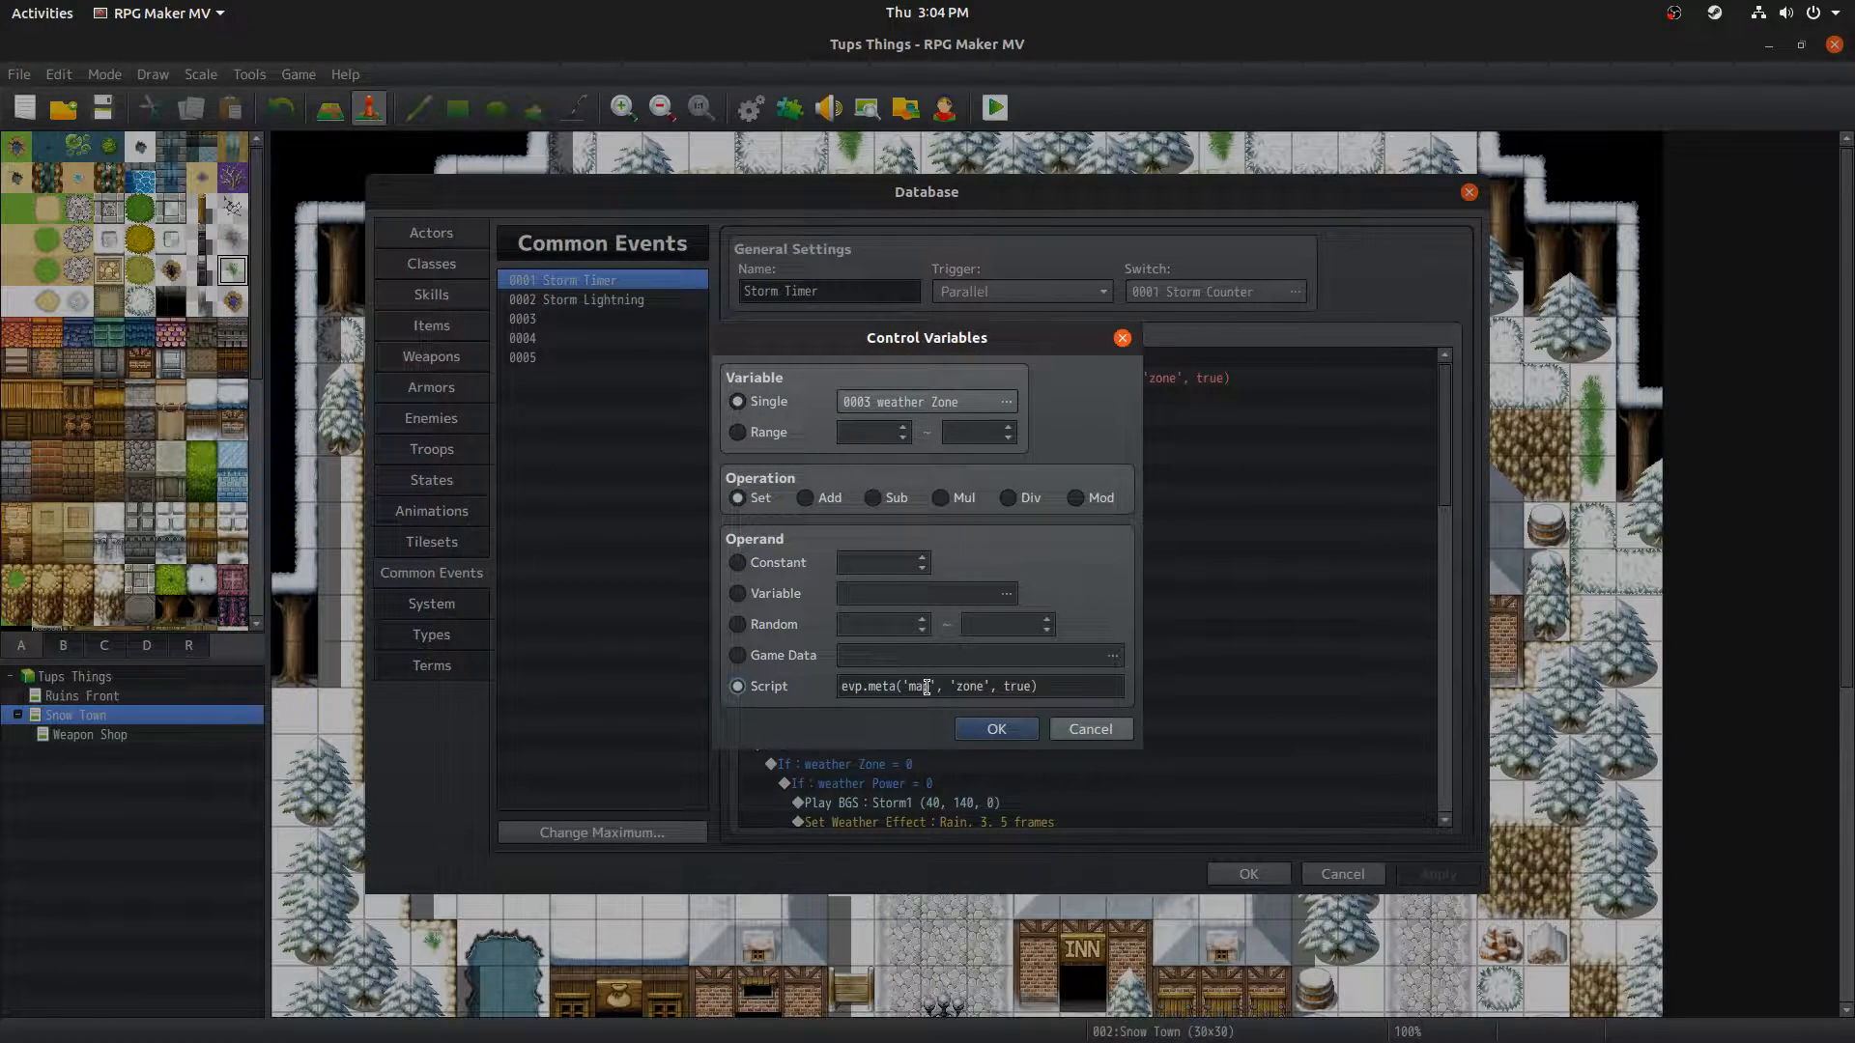
left_click(1060, 693)
left_click(1075, 684)
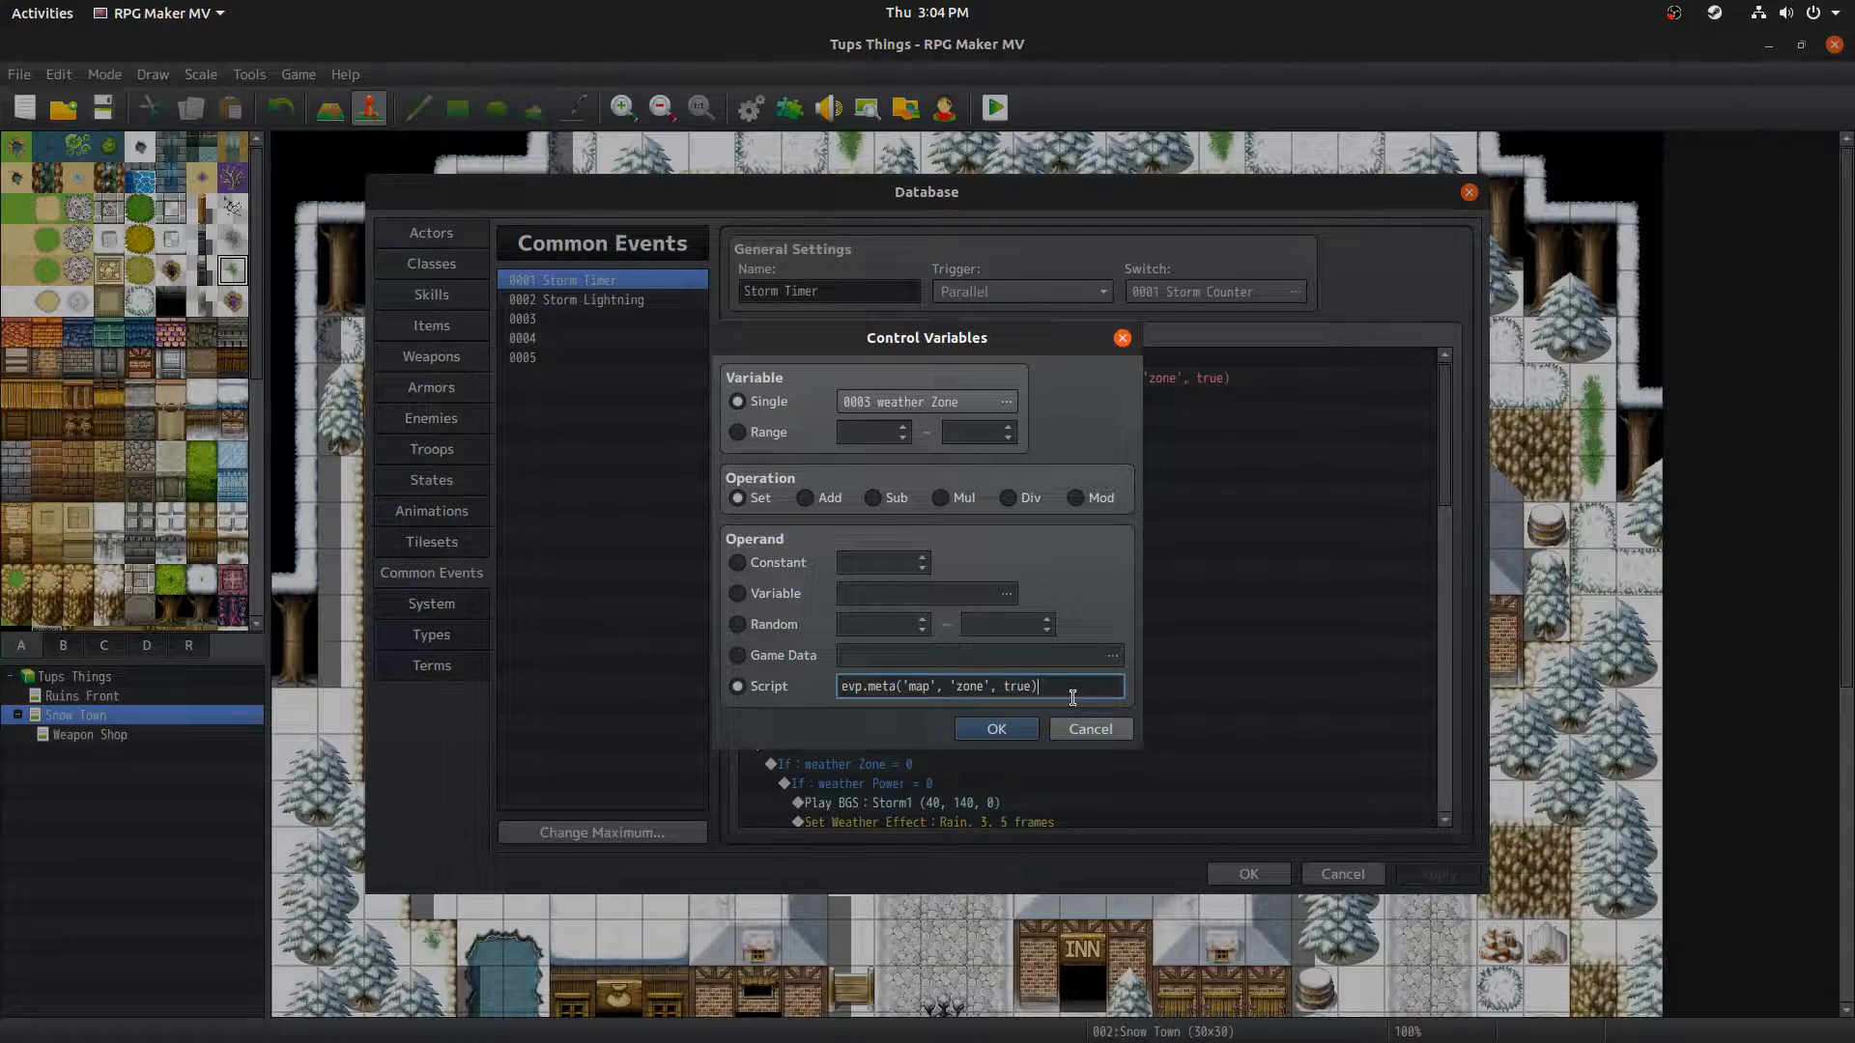
left_click(792, 684)
key("ctrl+c")
Step: Switch to OBS and add a new Text (FreeType 2) source containing the copied script evp.meta('map', 'zone', true)
key("alt+Tab")
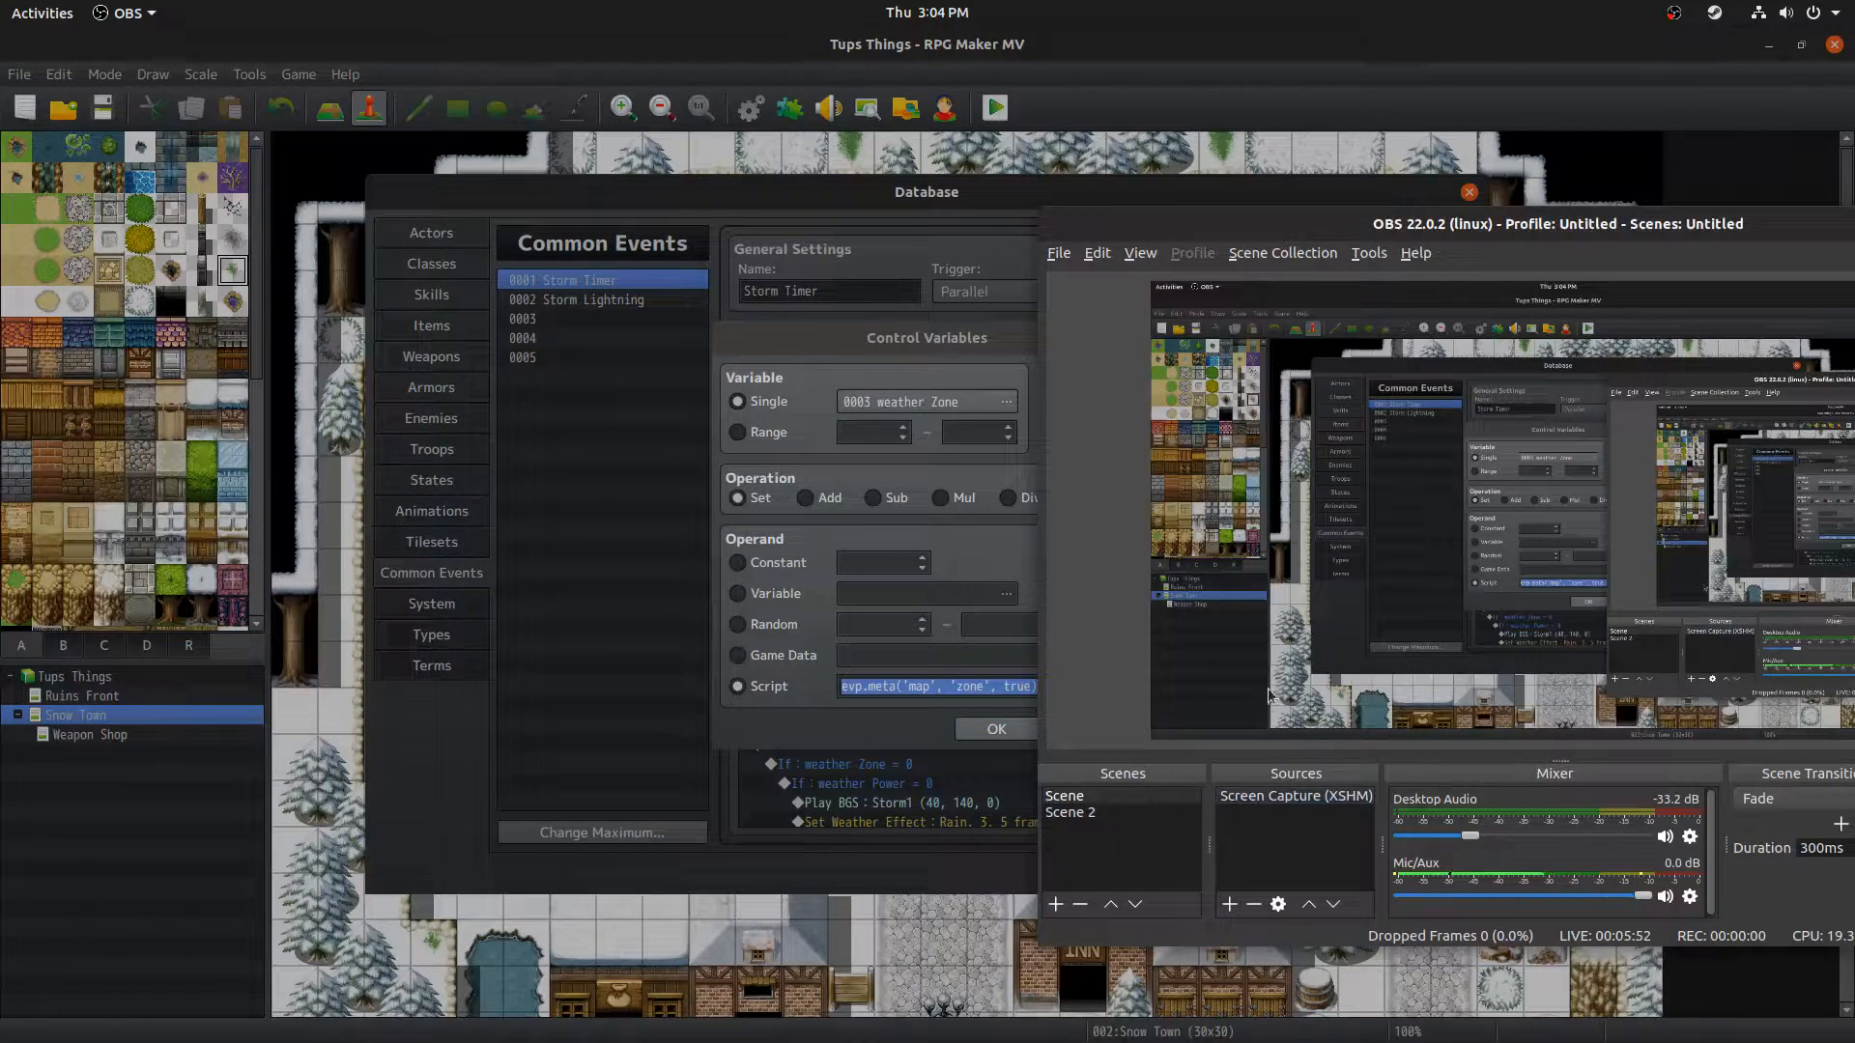
left_click(1229, 904)
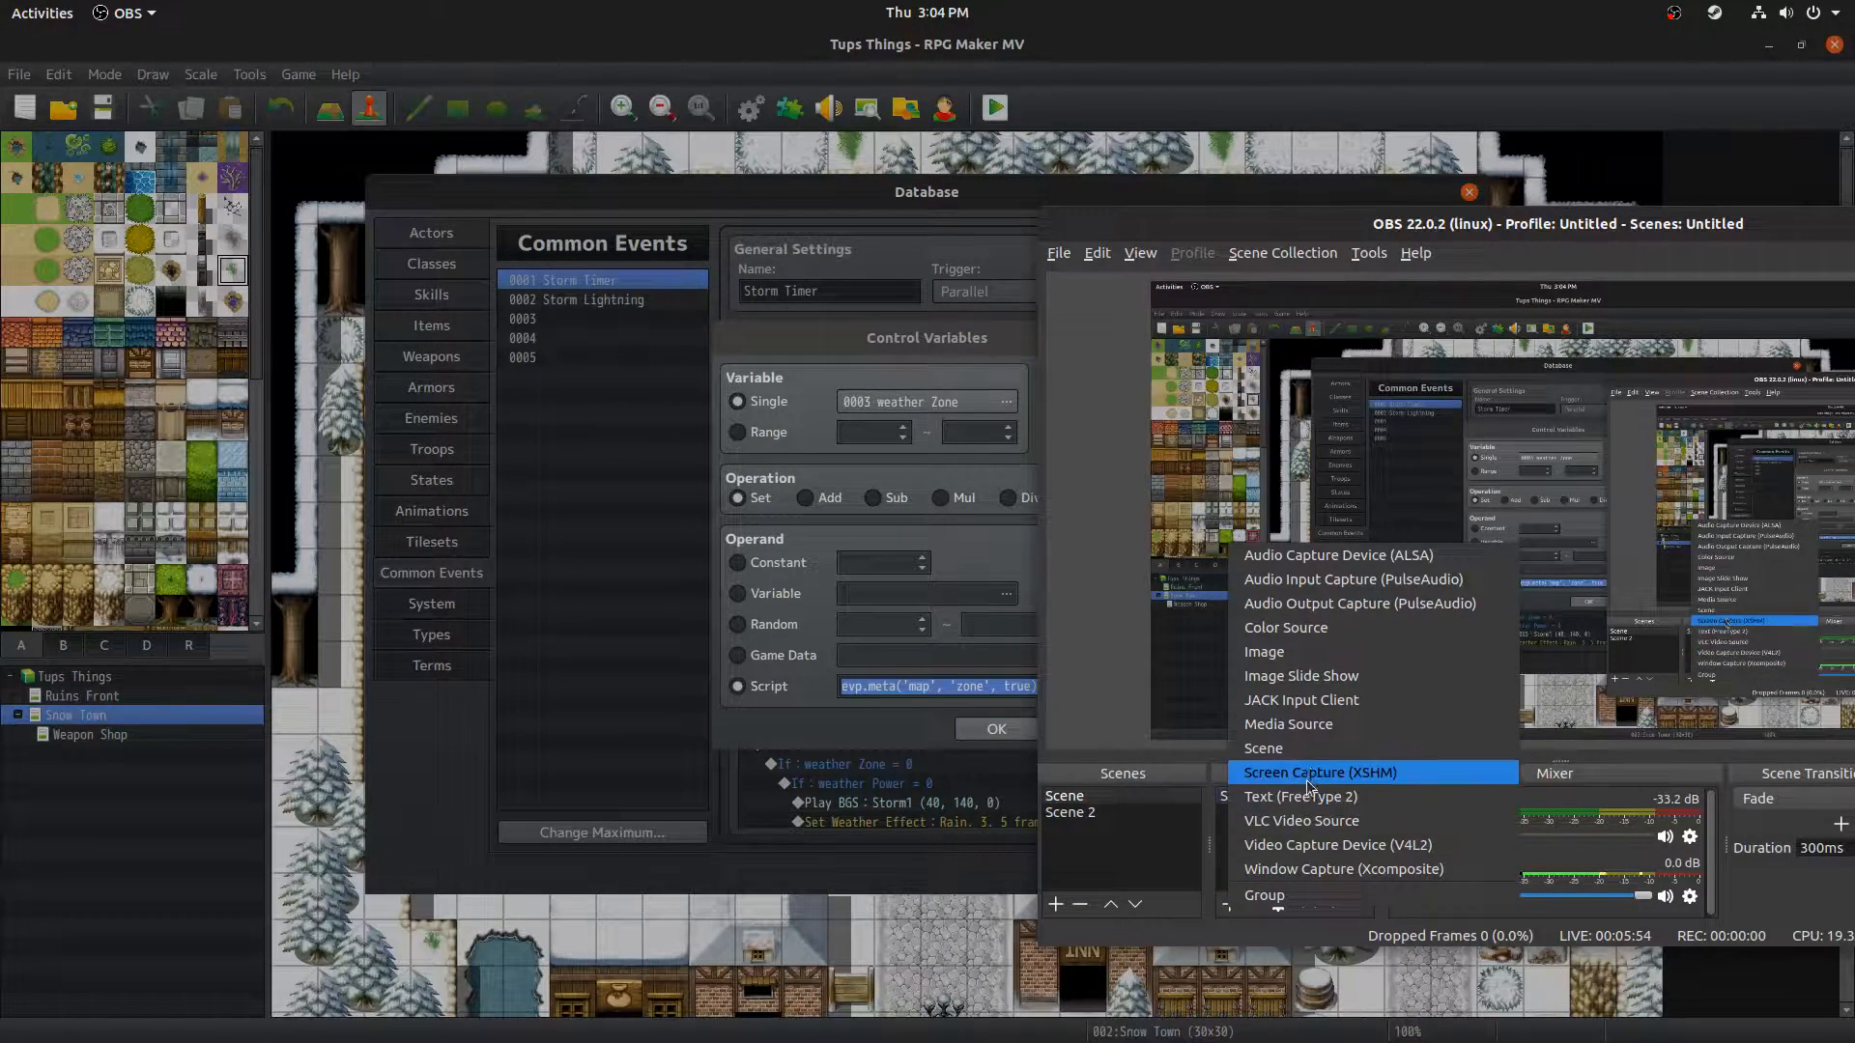
left_click(1372, 722)
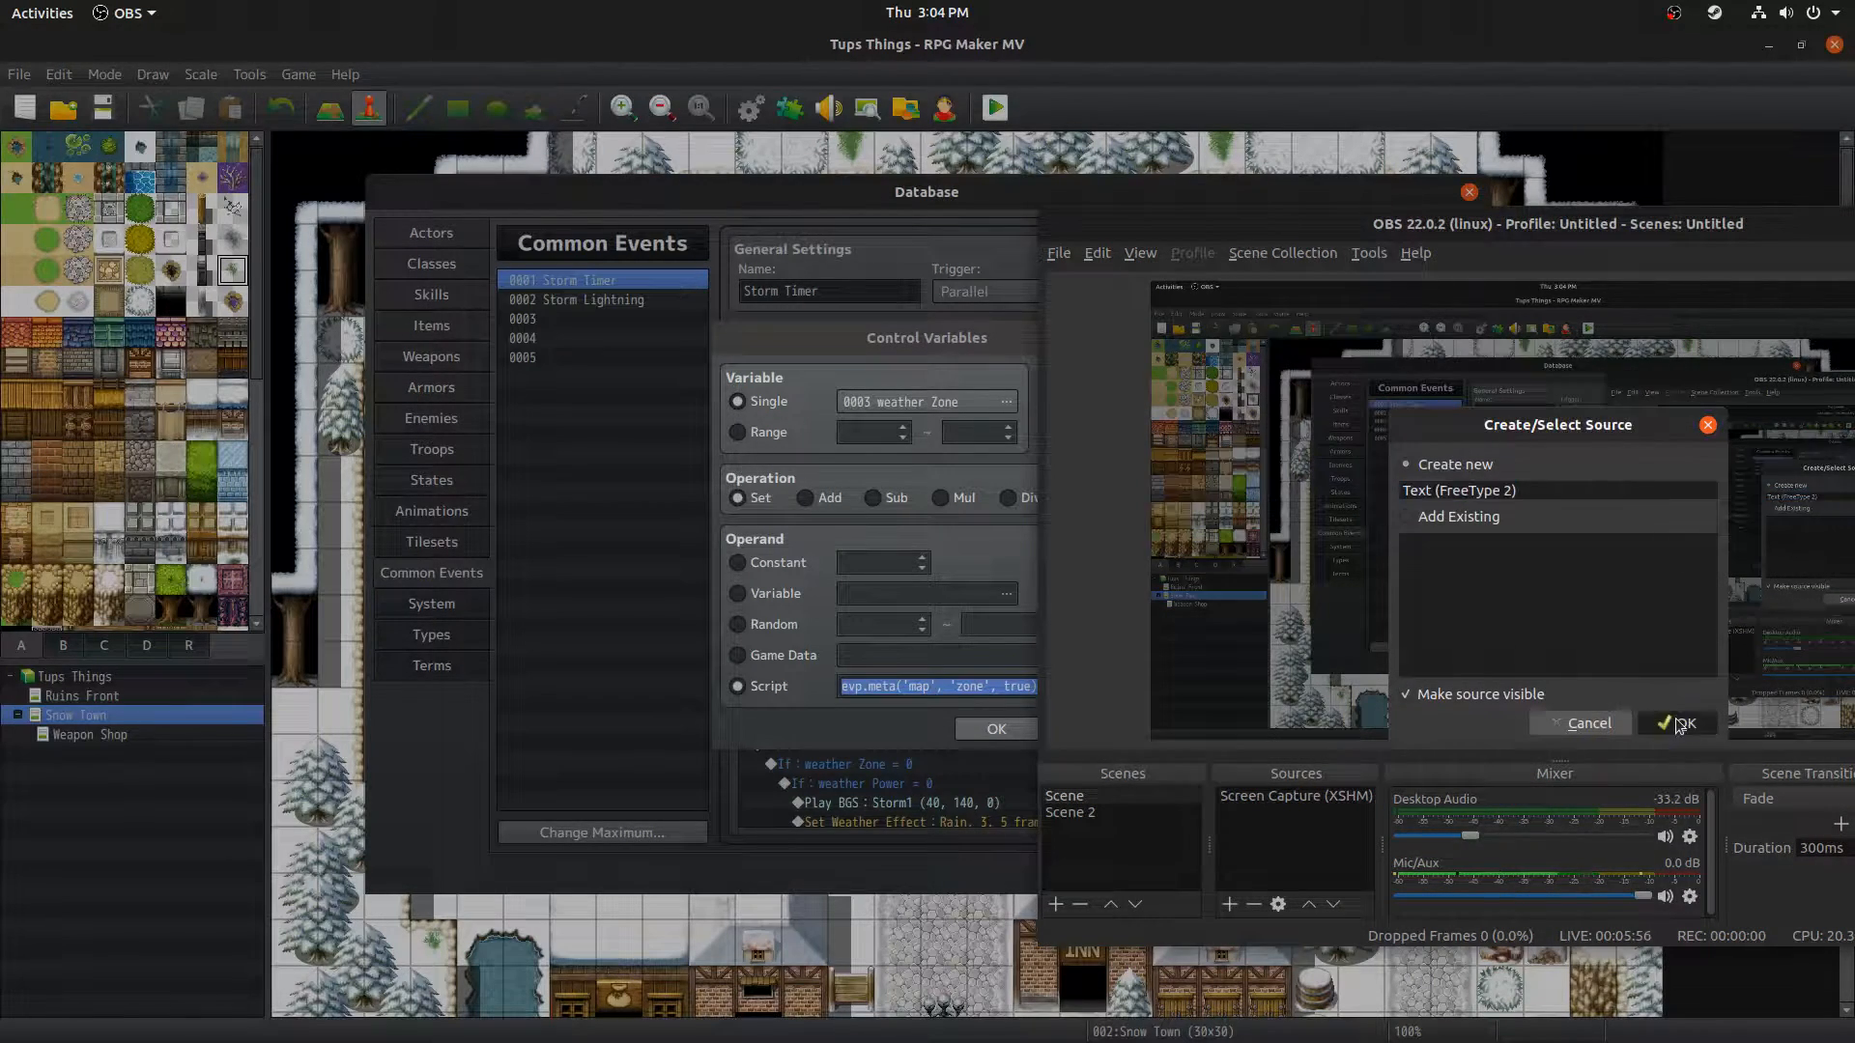
key("Return")
key("ctrl+v")
left_click(1794, 813)
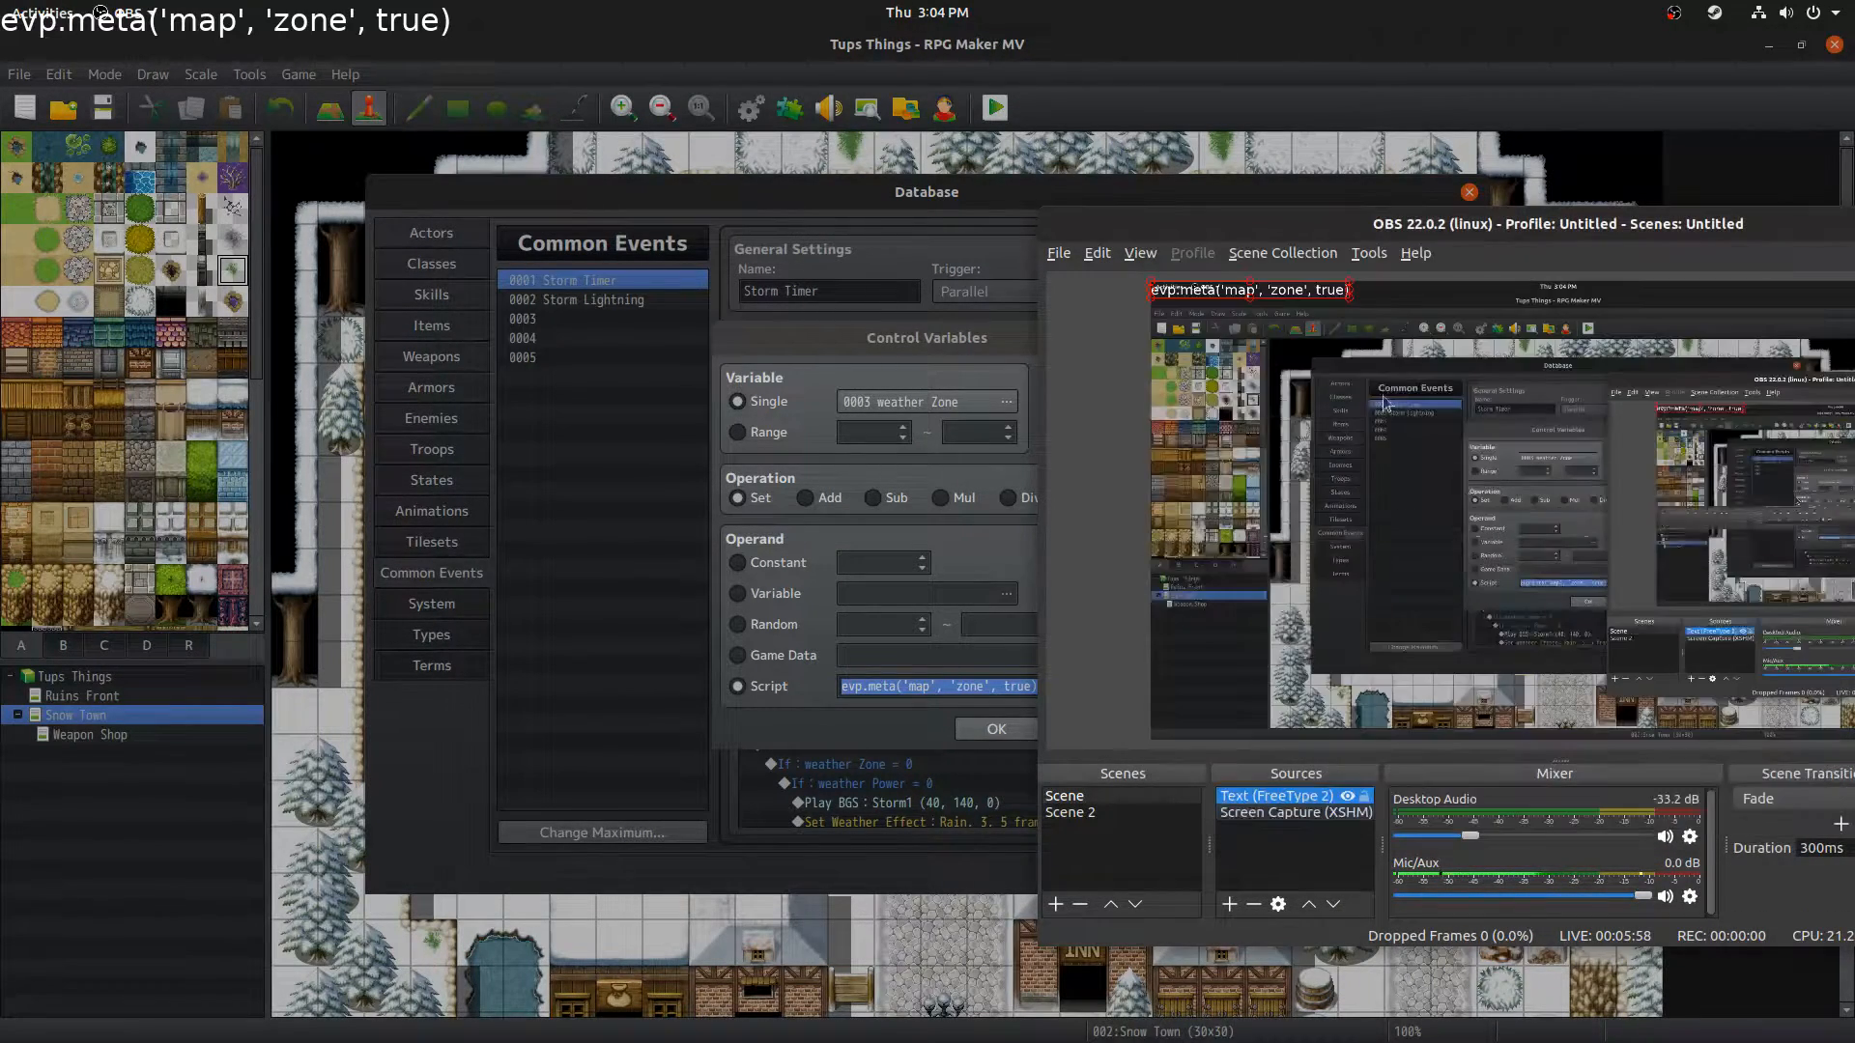
Step: Enlarge the script text overlay to nearly the full canvas width and place it along the canvas's lower edge
left_click_drag(1349, 304, 1835, 334)
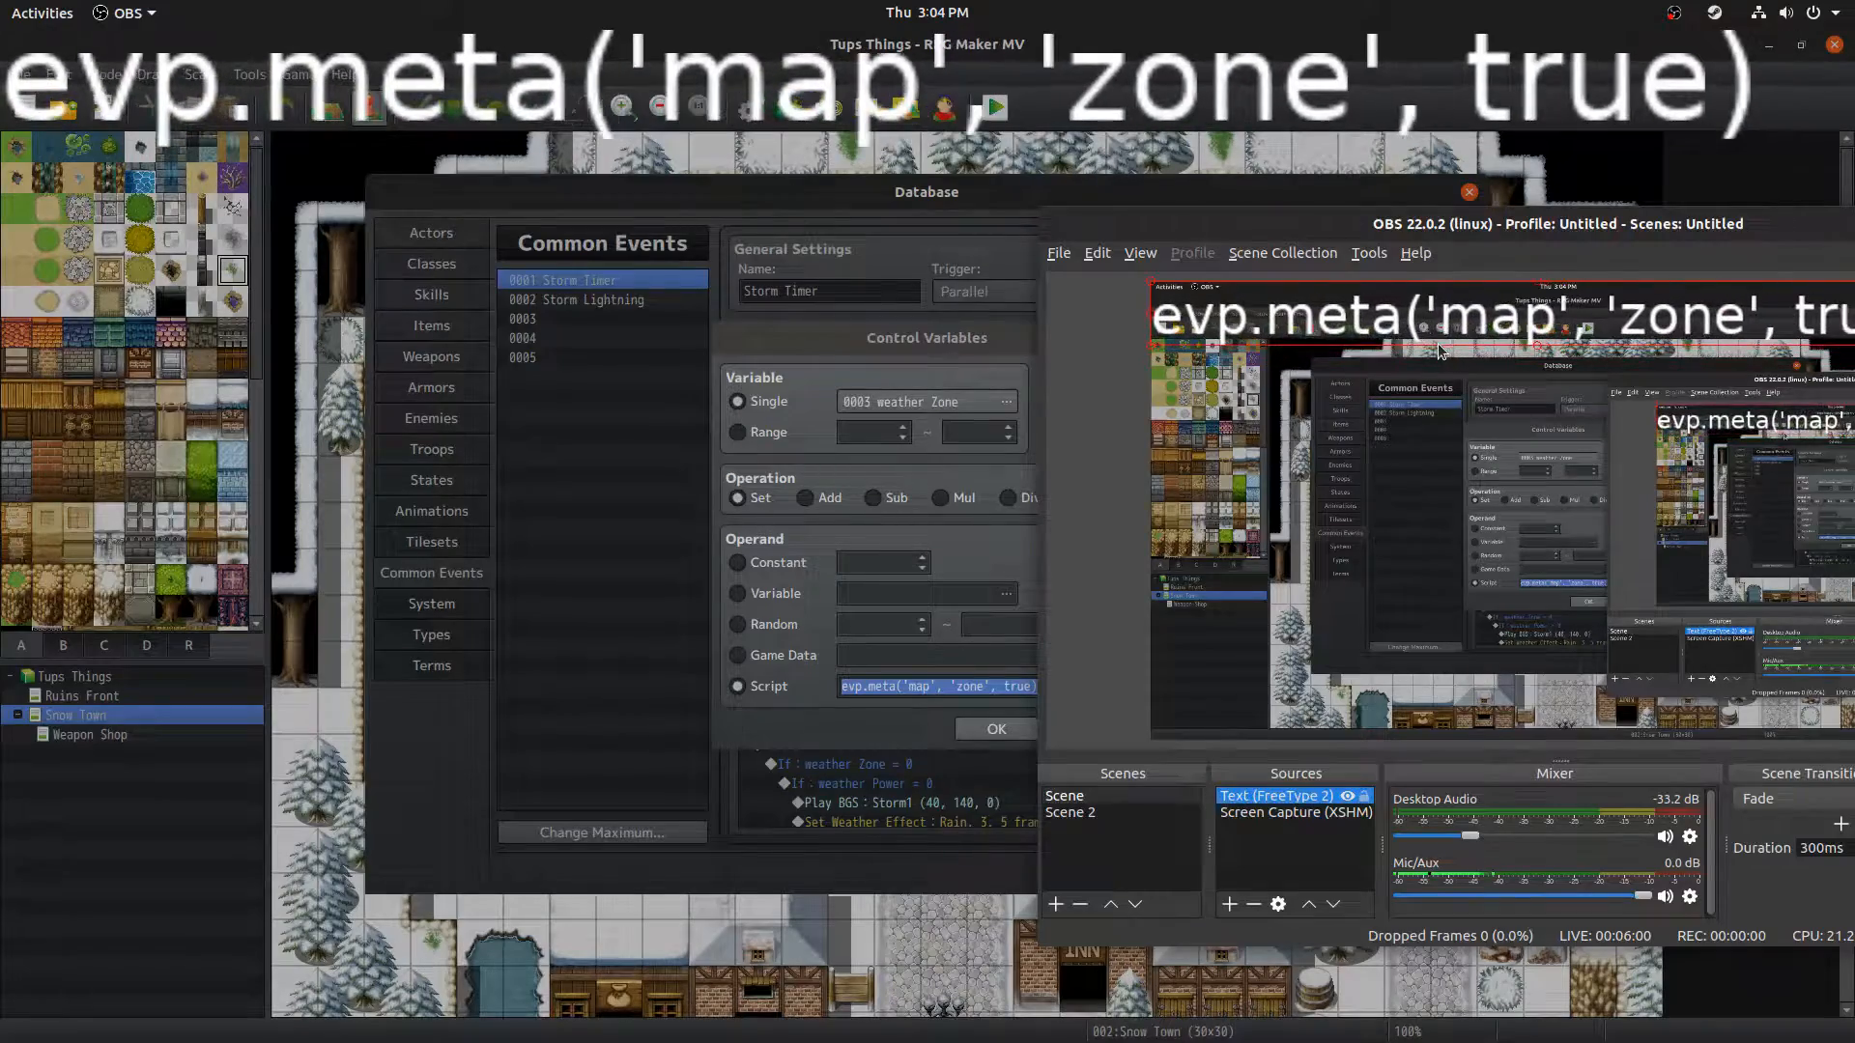
left_click_drag(1442, 217, 972, 164)
left_click_drag(1304, 268, 1300, 646)
left_click(758, 698)
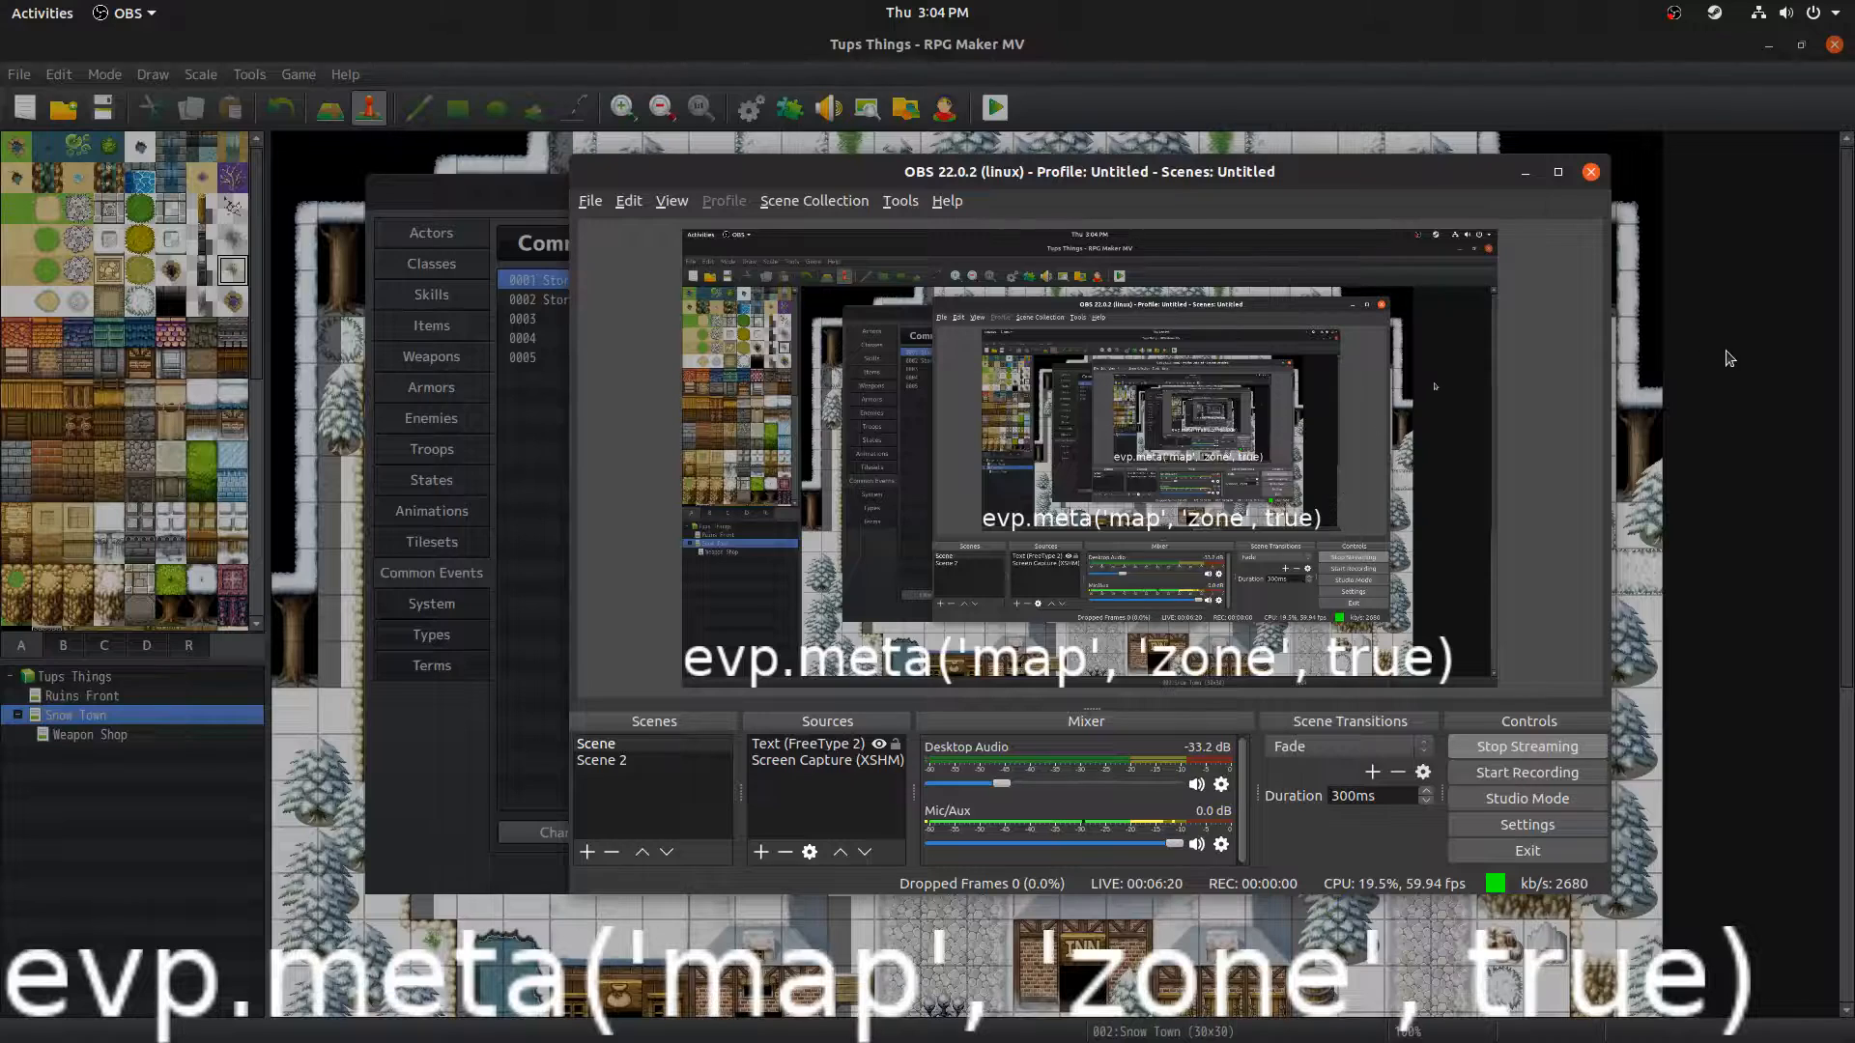
Step: Hide the text overlay, return to RPG Maker MV and close the weather Zone variable command without changes
left_click(879, 744)
left_click(557, 614)
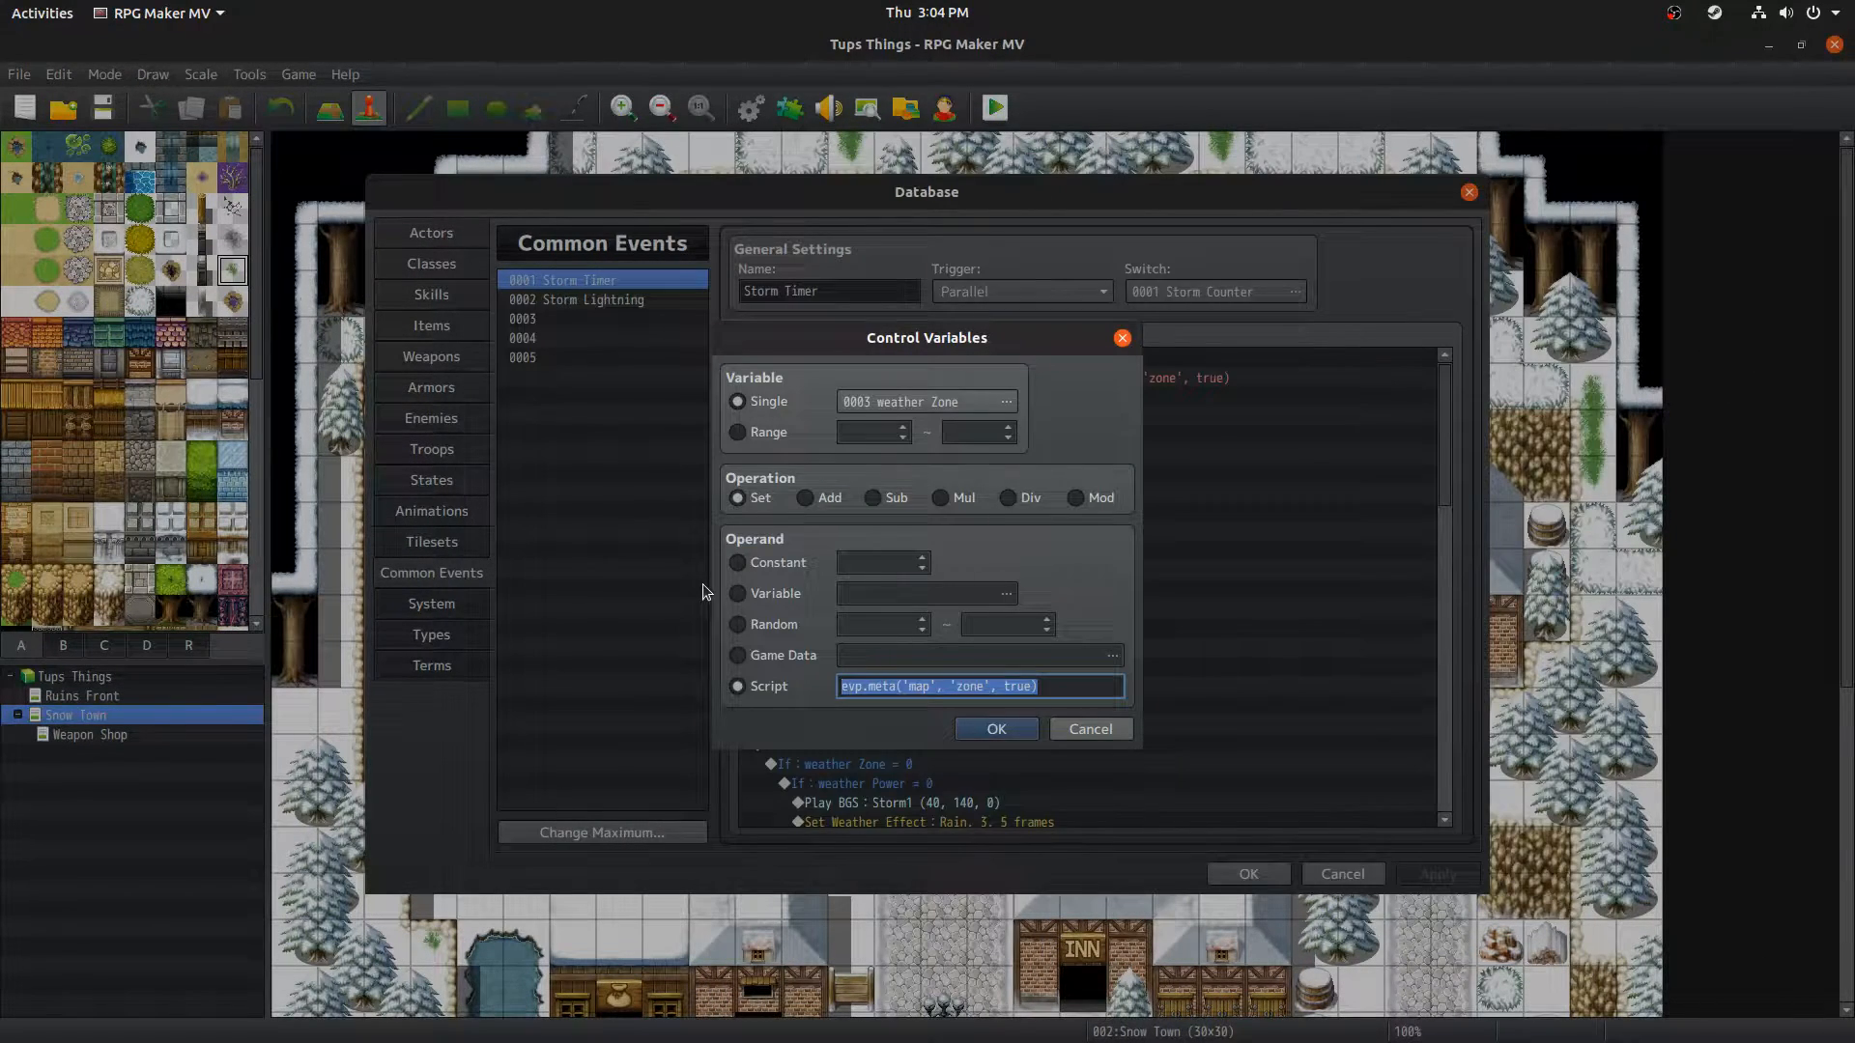
key("ctrl+alt+Down")
key("ctrl+alt+Up")
key("ctrl+alt+Up")
key("ctrl+alt+Down")
key("ctrl+alt+Up")
key("ctrl+alt+Up")
key("ctrl+alt+Down")
key("Escape")
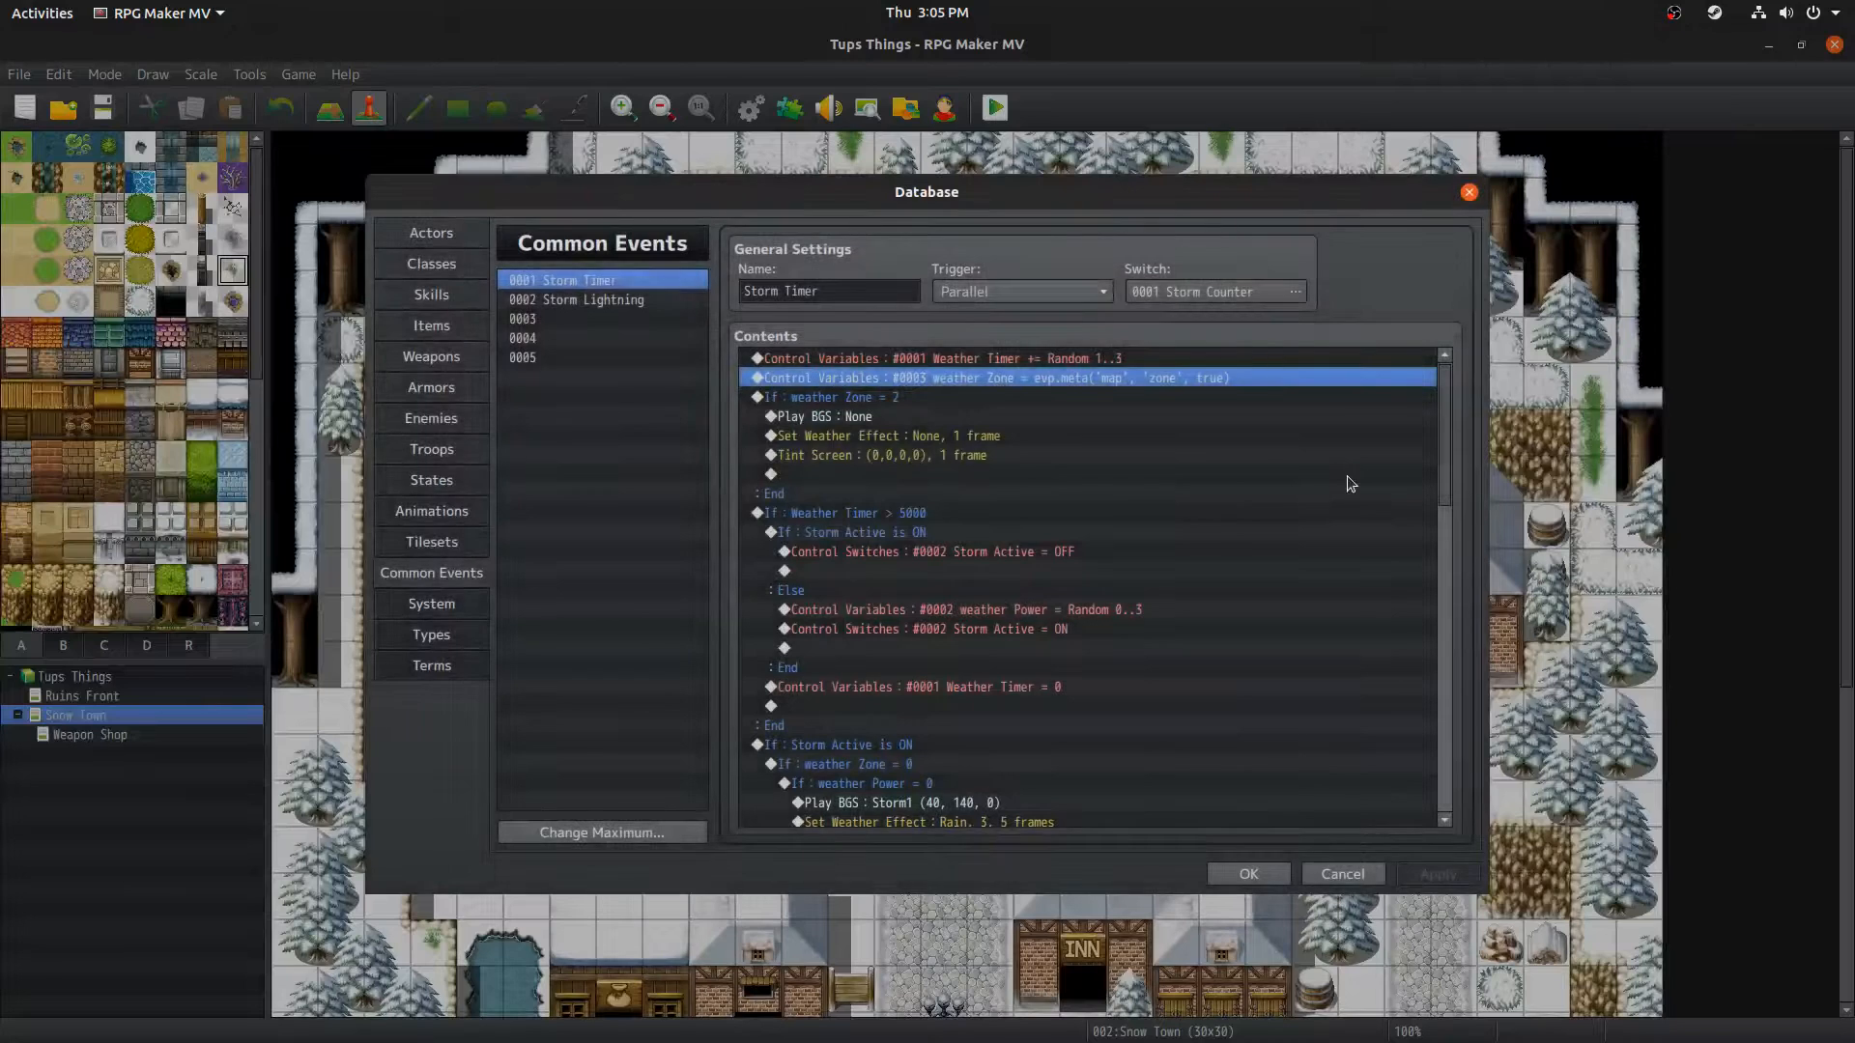
Step: Check the live chat on the YouTube live dashboard in Firefox and return to RPG Maker MV
key("ctrl+alt+Up")
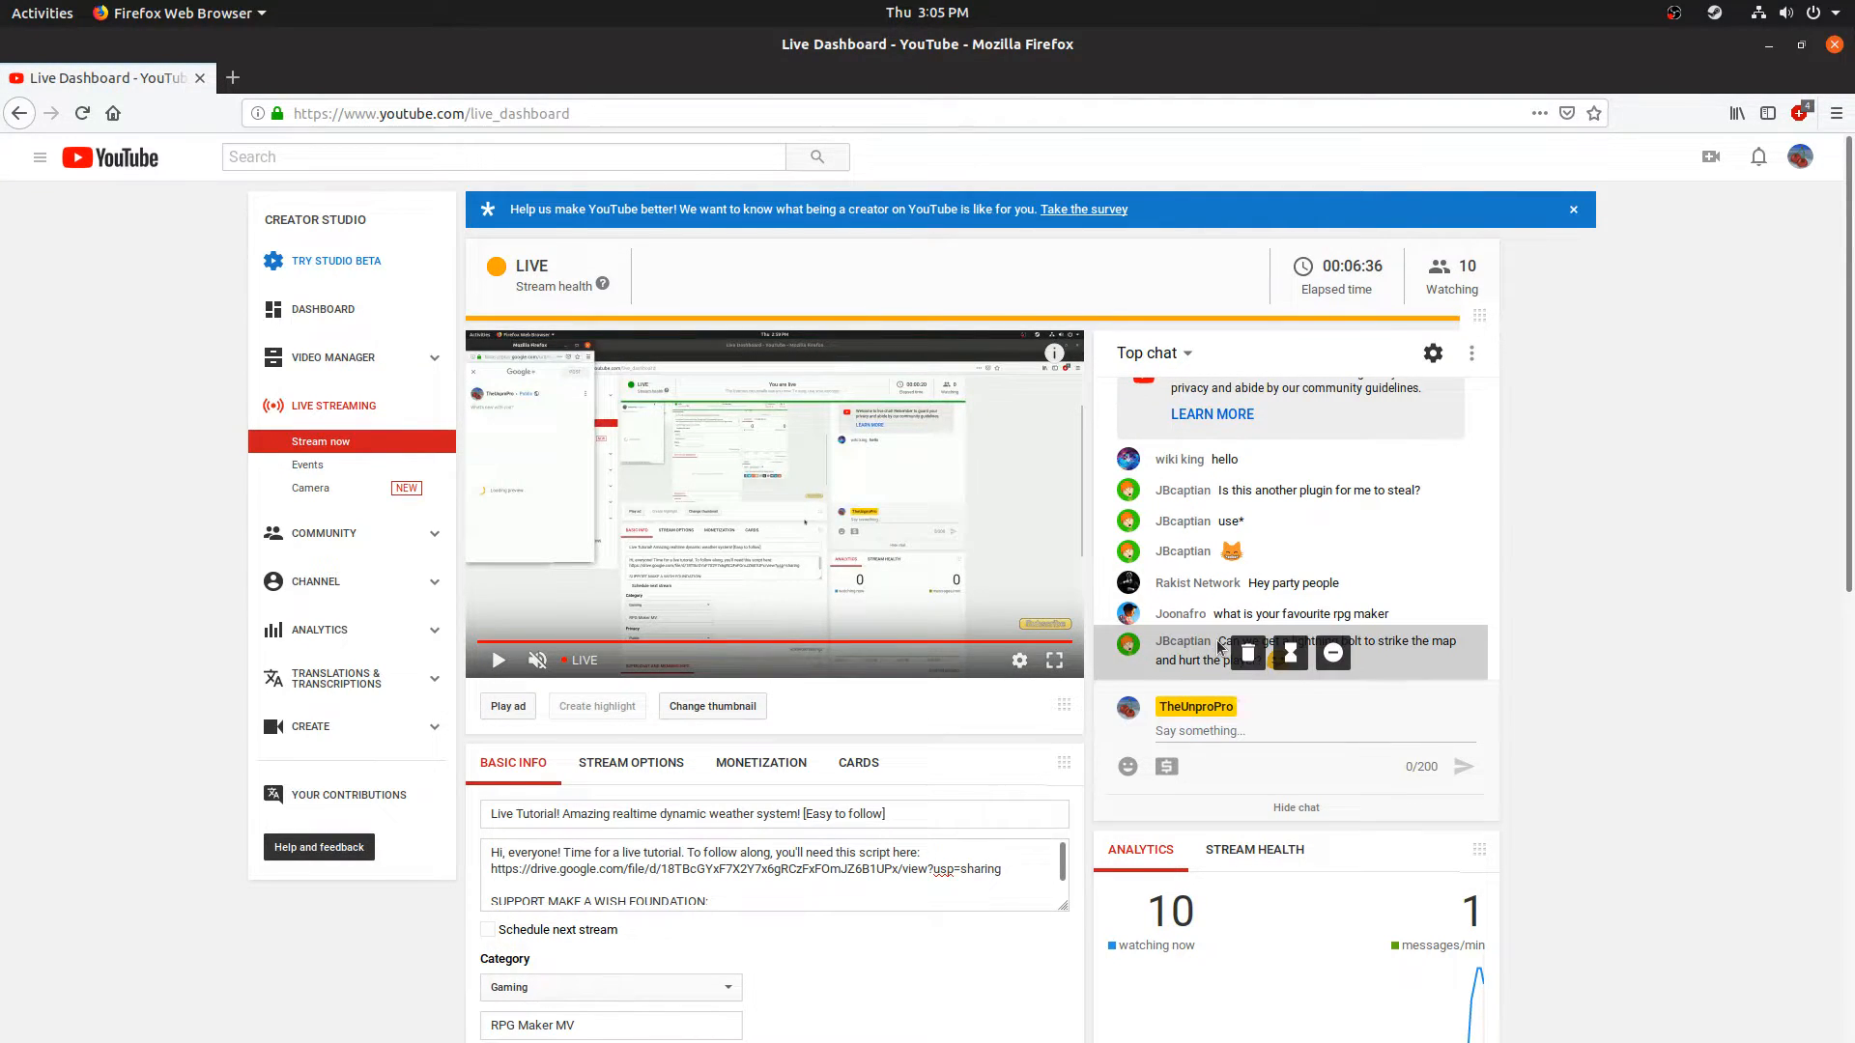
key("alt+Tab")
key("ctrl+alt+Up")
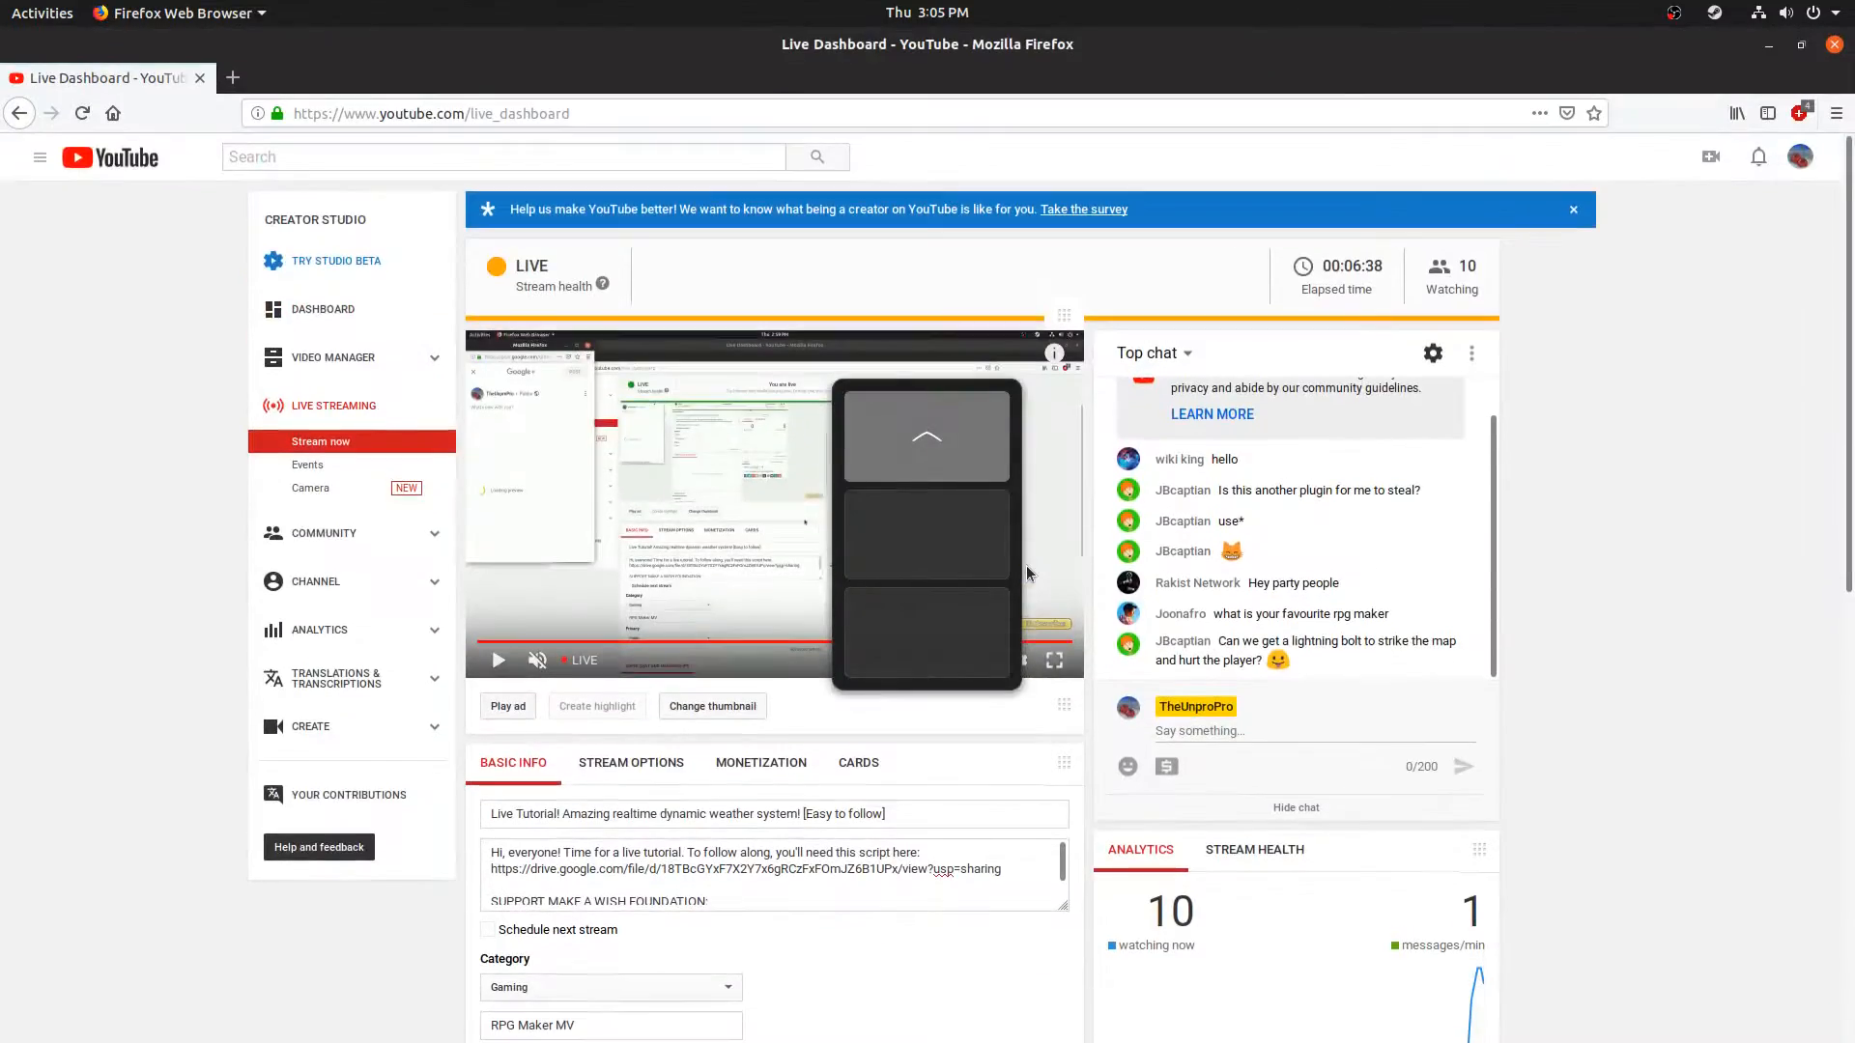
key("ctrl+alt+Down")
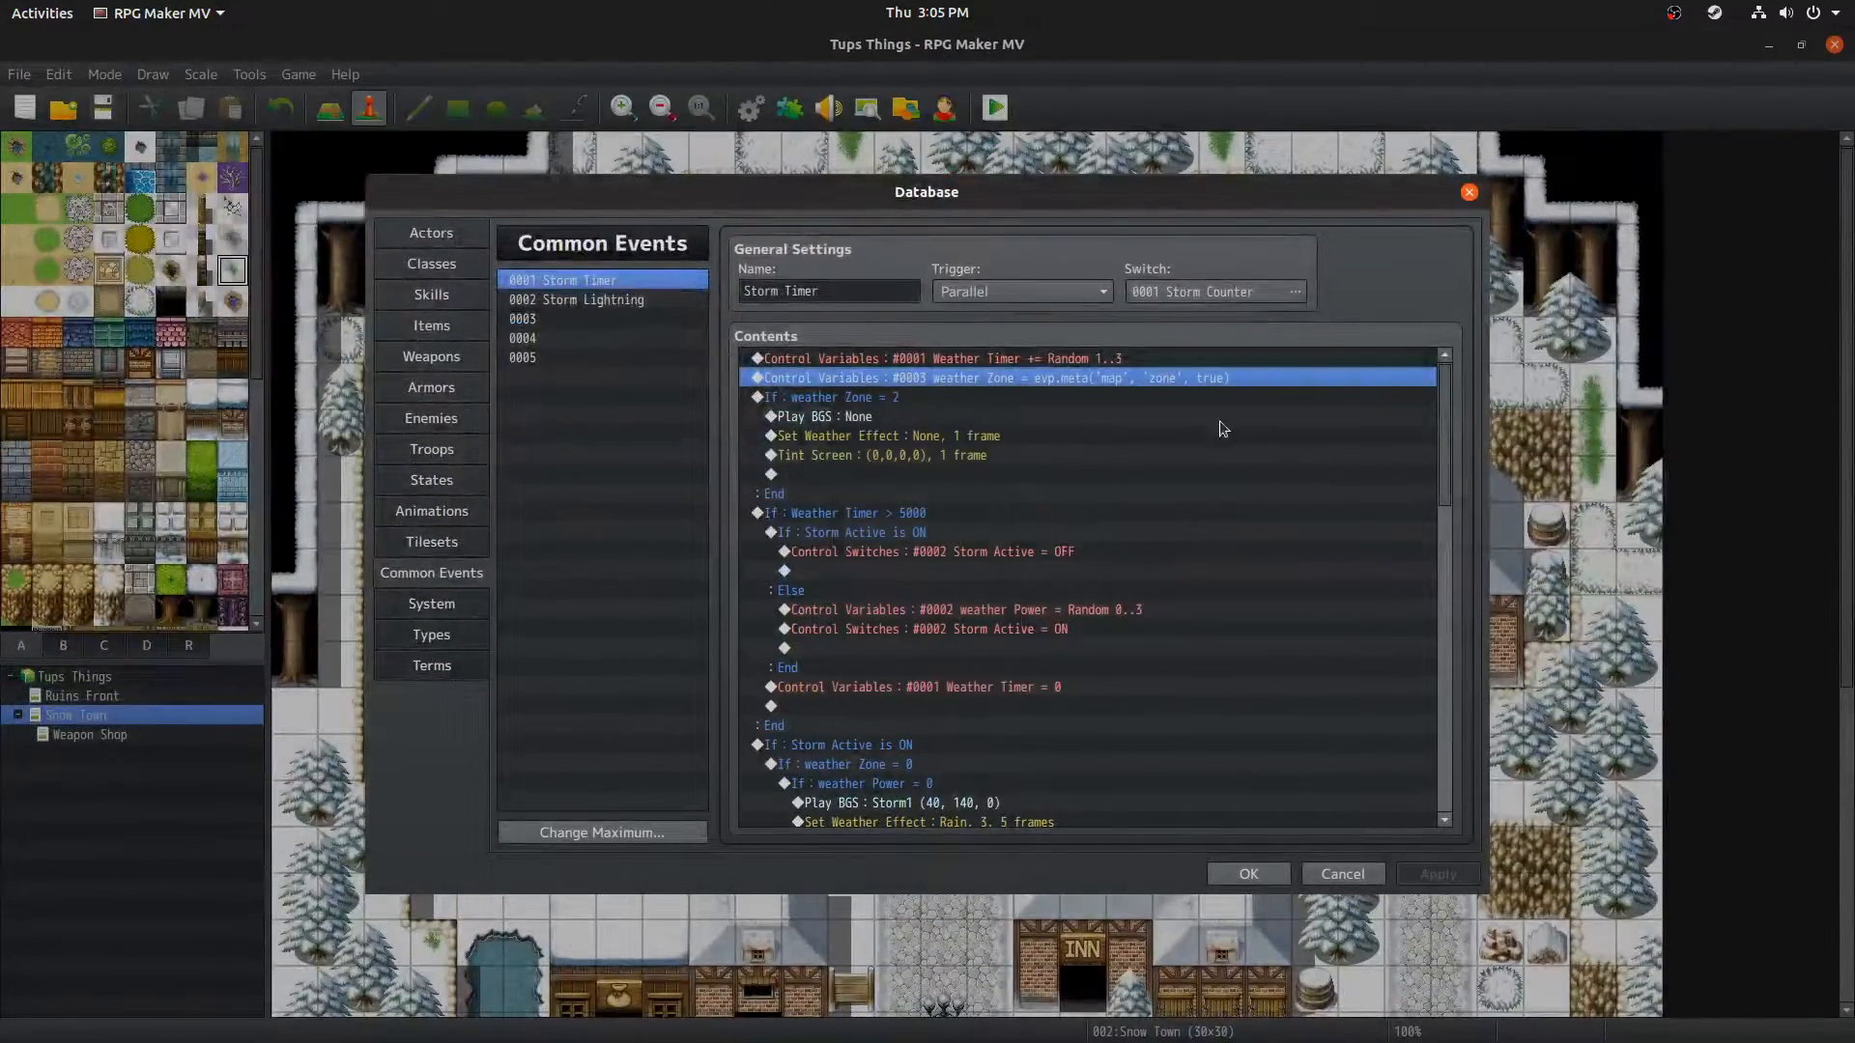
Step: Examine the conditional branch that tests weather Zone = 2 in the Storm Timer common event, leaving it unchanged
left_click(968, 397)
left_click(1099, 396)
left_click(1140, 381)
left_click(1121, 394)
left_click(1131, 382)
left_click(1082, 396)
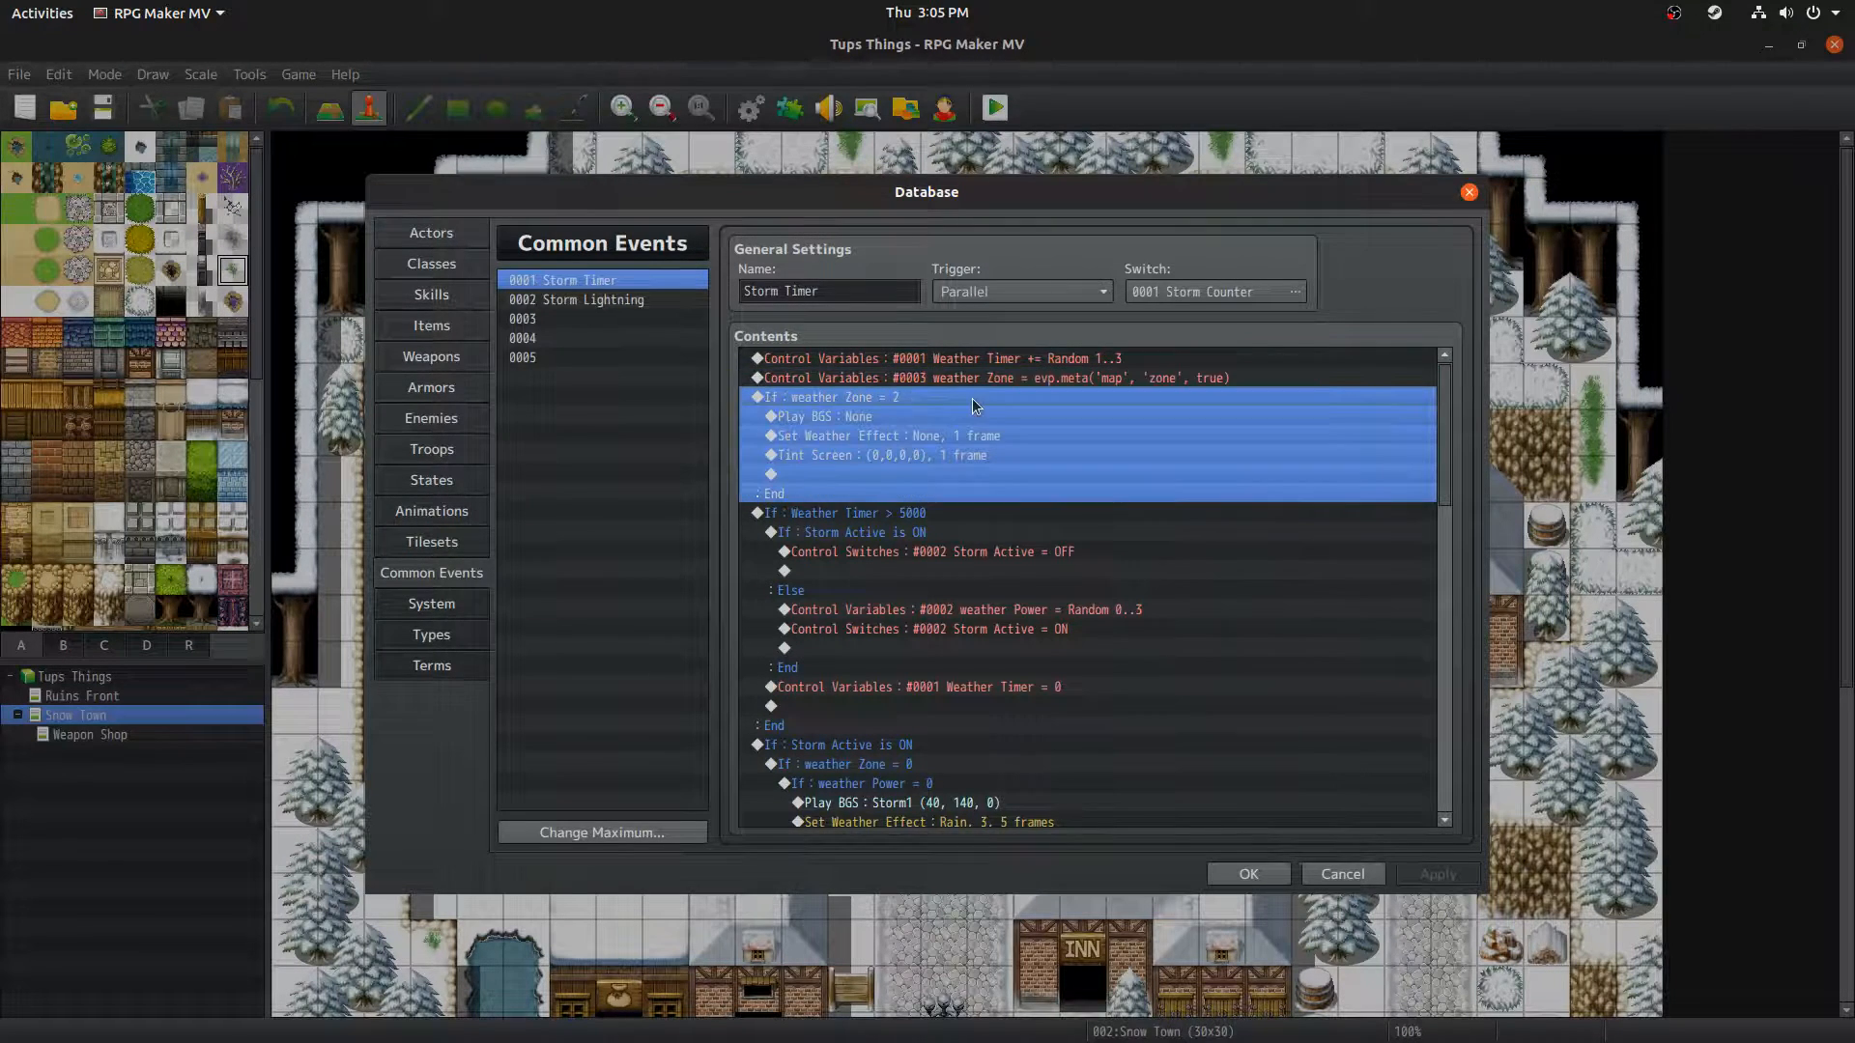
key("Return")
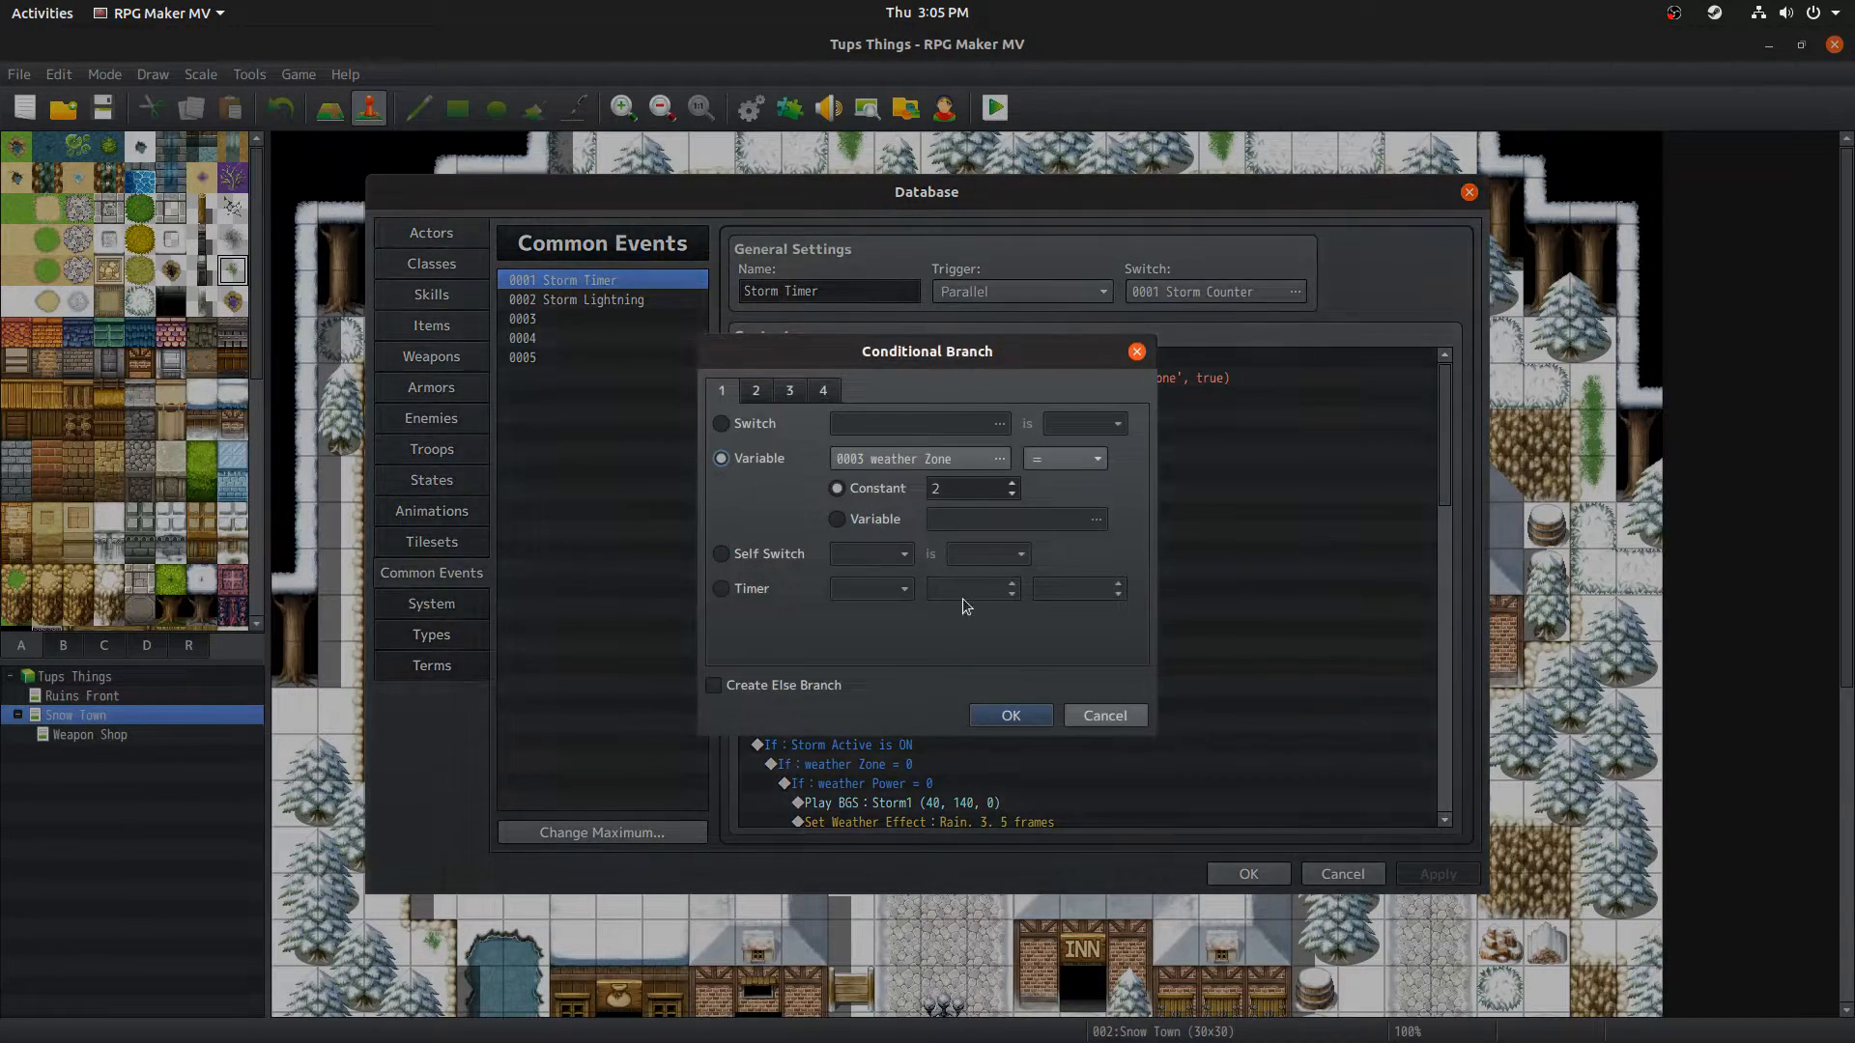
left_click(1111, 716)
Step: Examine the Play BGS, Set Weather Effect and Tint Screen commands inside the weather Zone = 2 branch, changing nothing
left_click(826, 416)
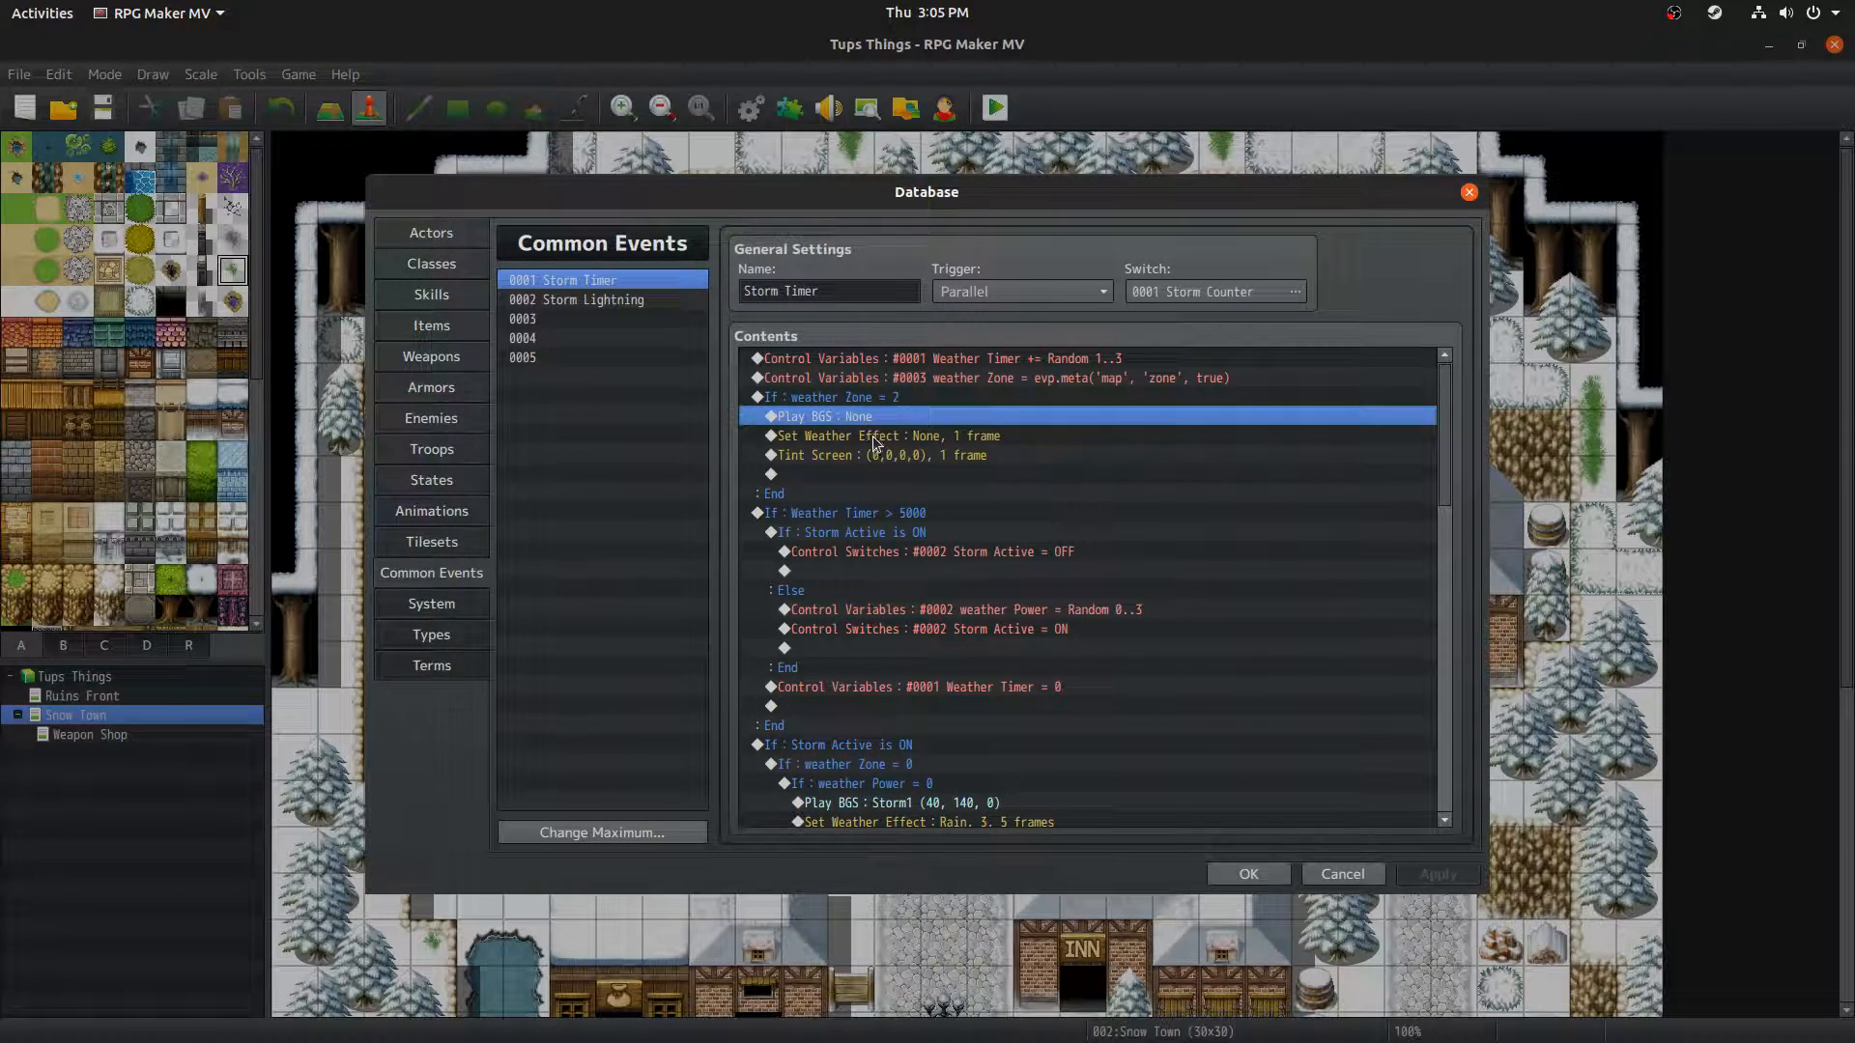
key("Return")
left_click(1036, 754)
left_click(869, 438)
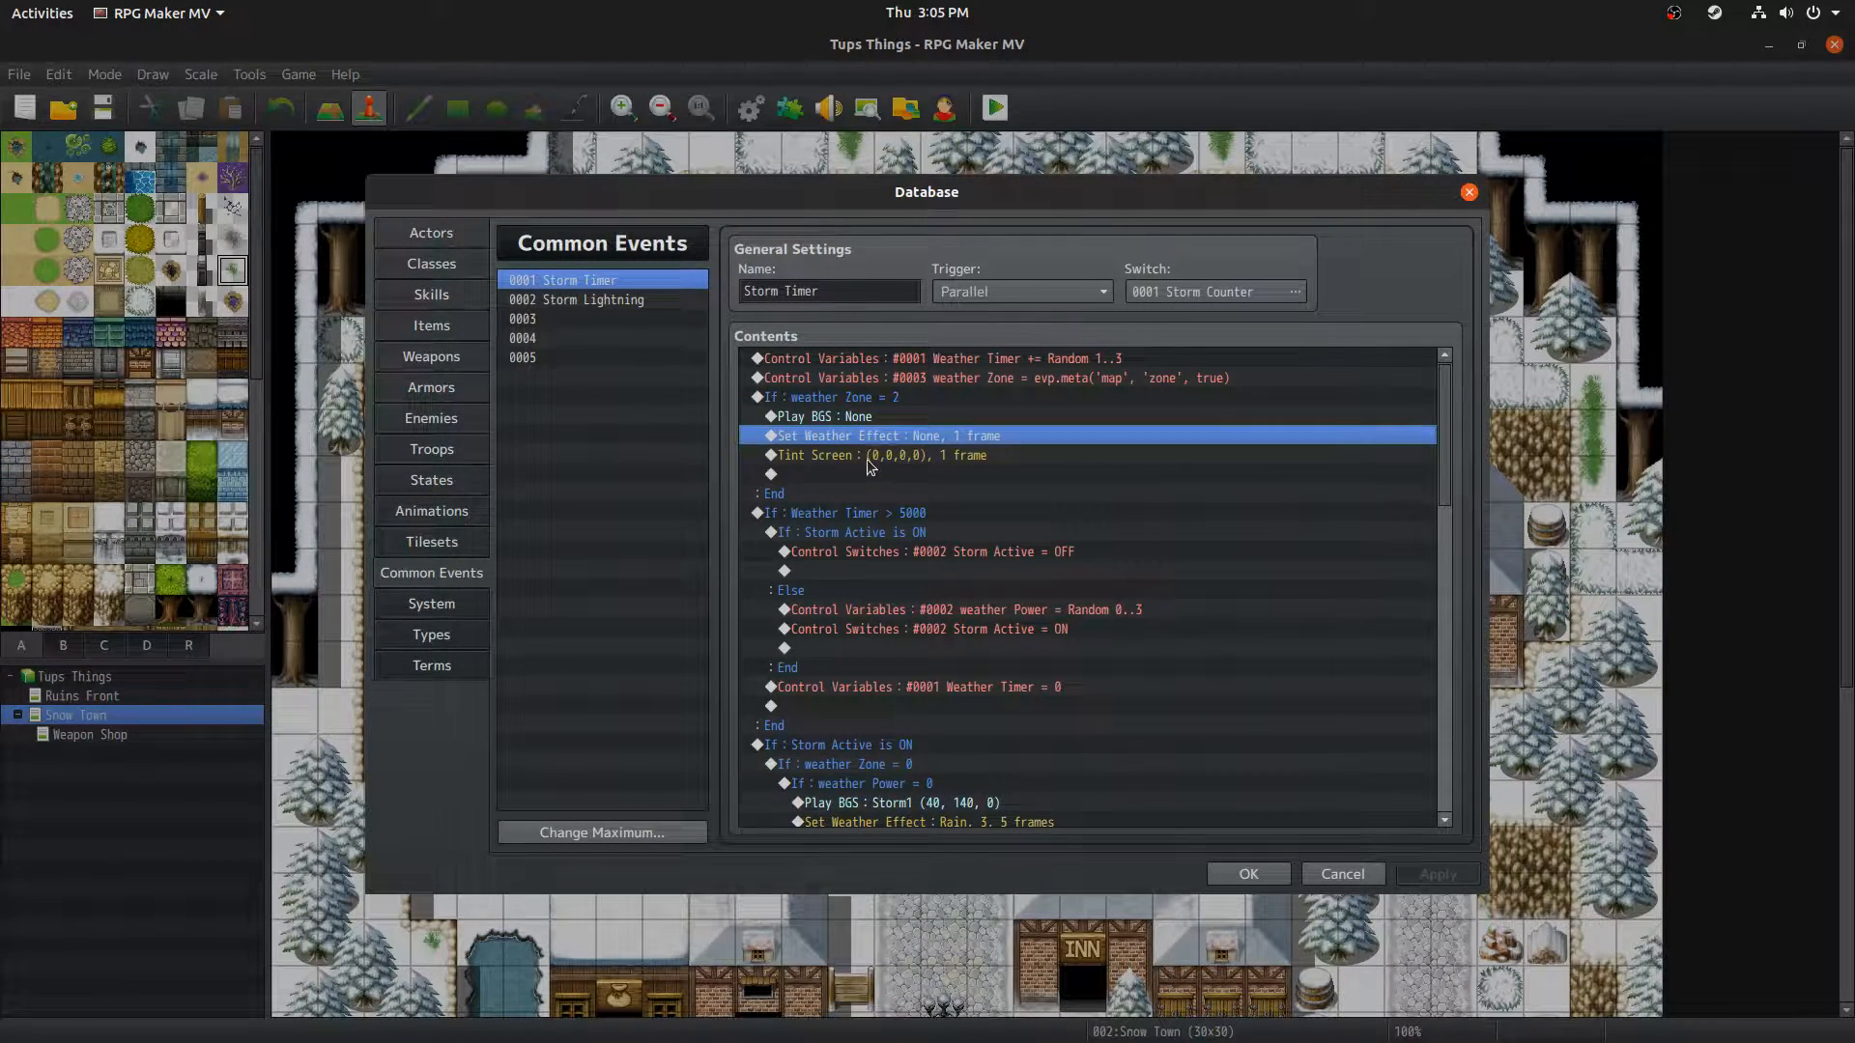
left_click(943, 454)
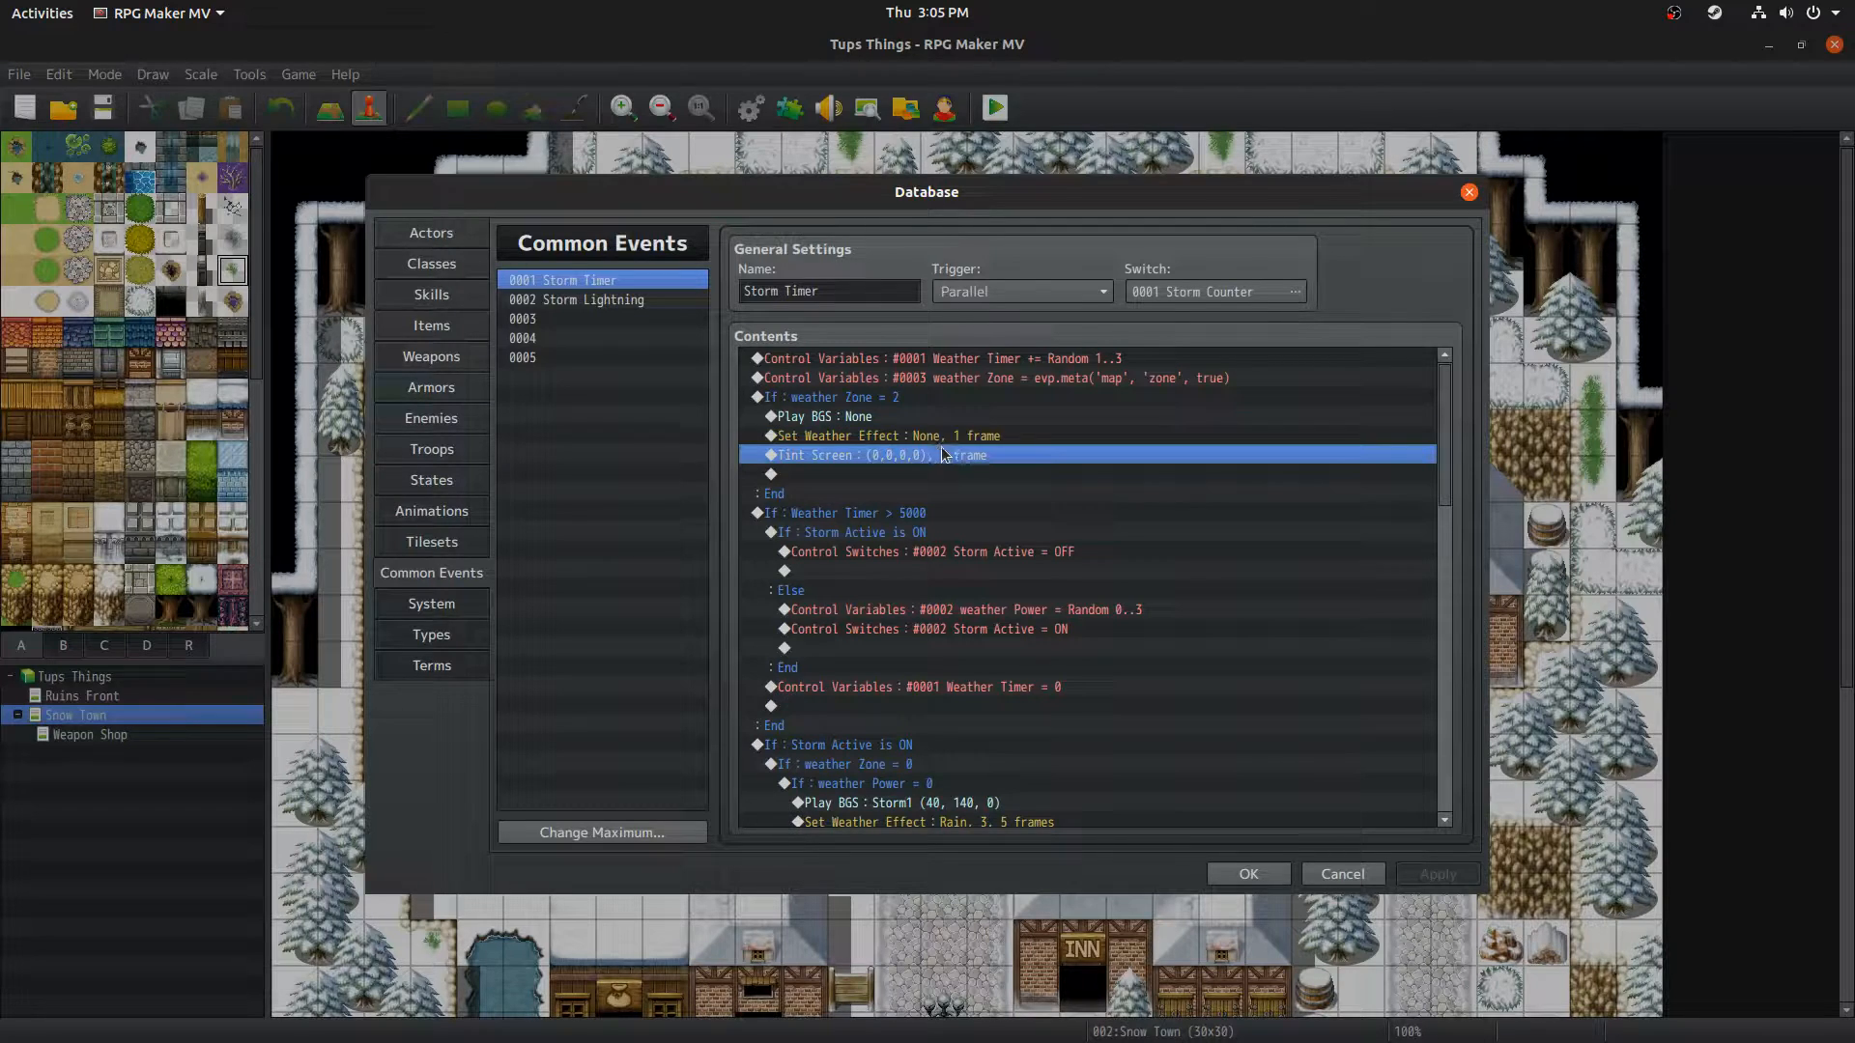
left_click(929, 473)
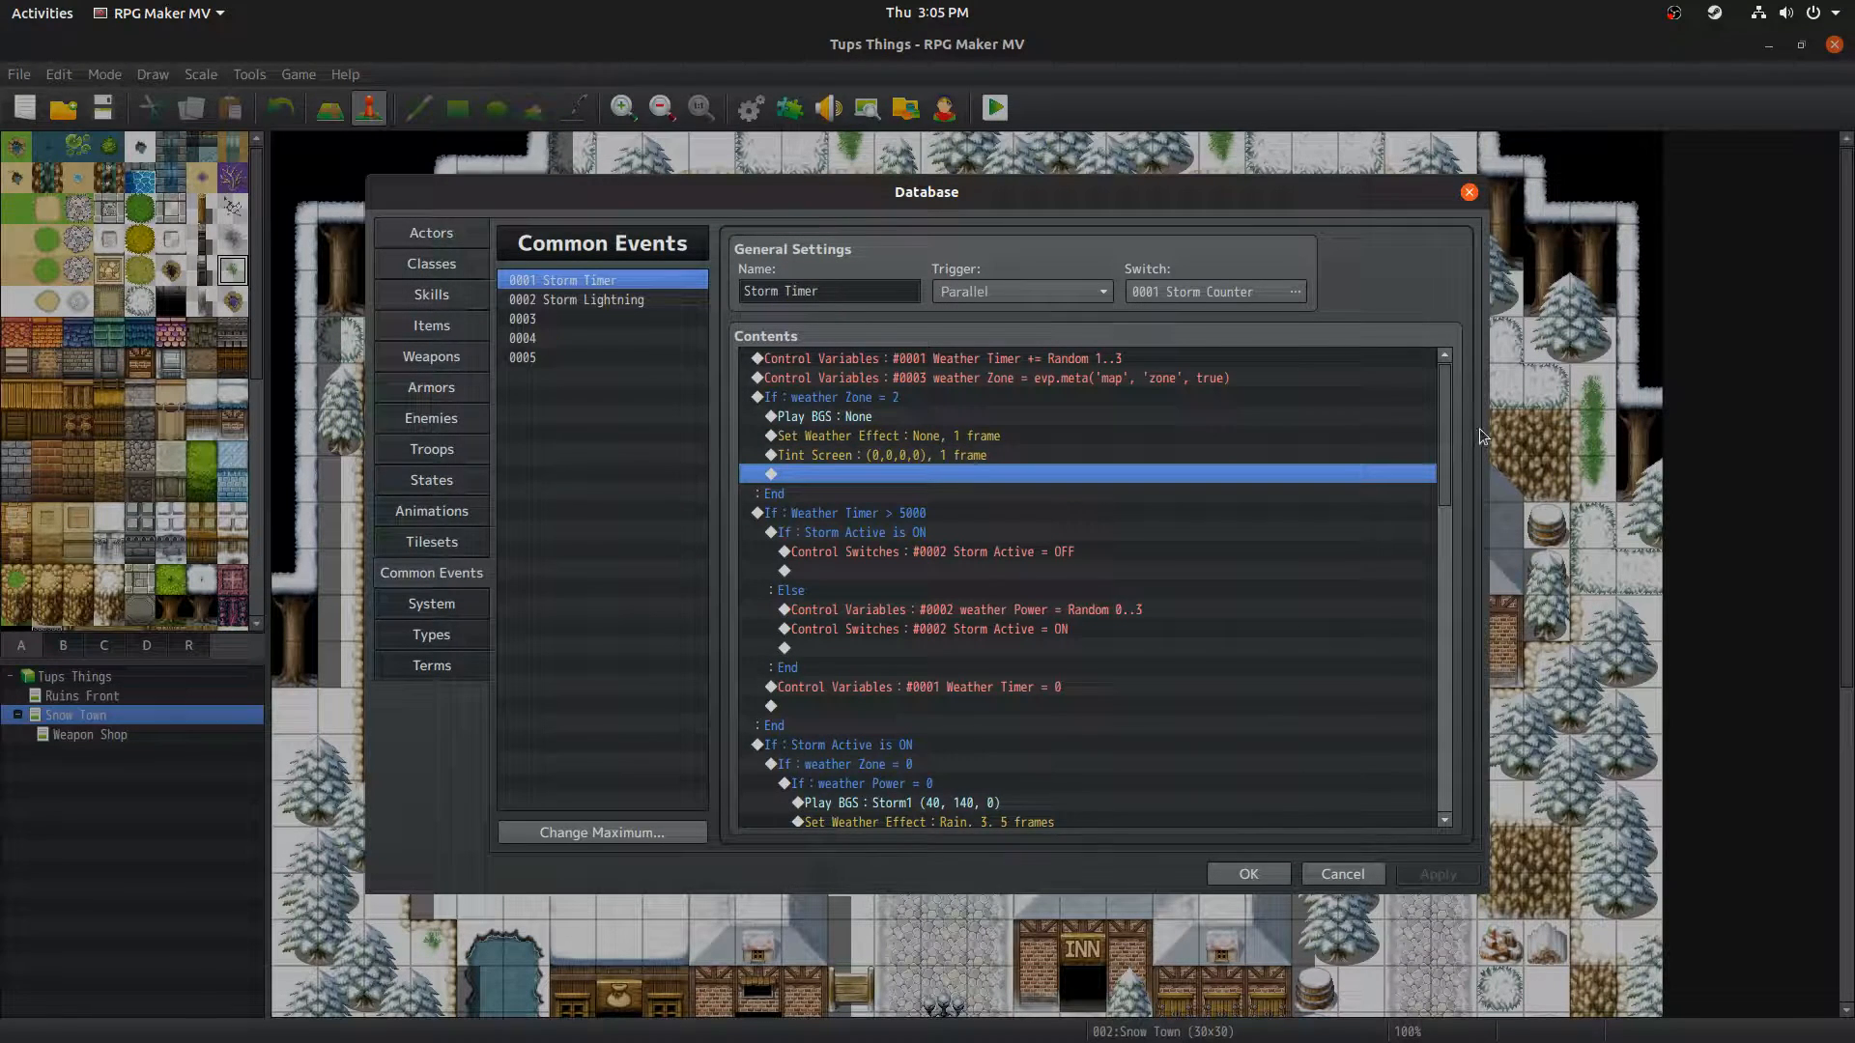
scroll(1437, 450, "down", 3)
scroll(1453, 415, "up", 3)
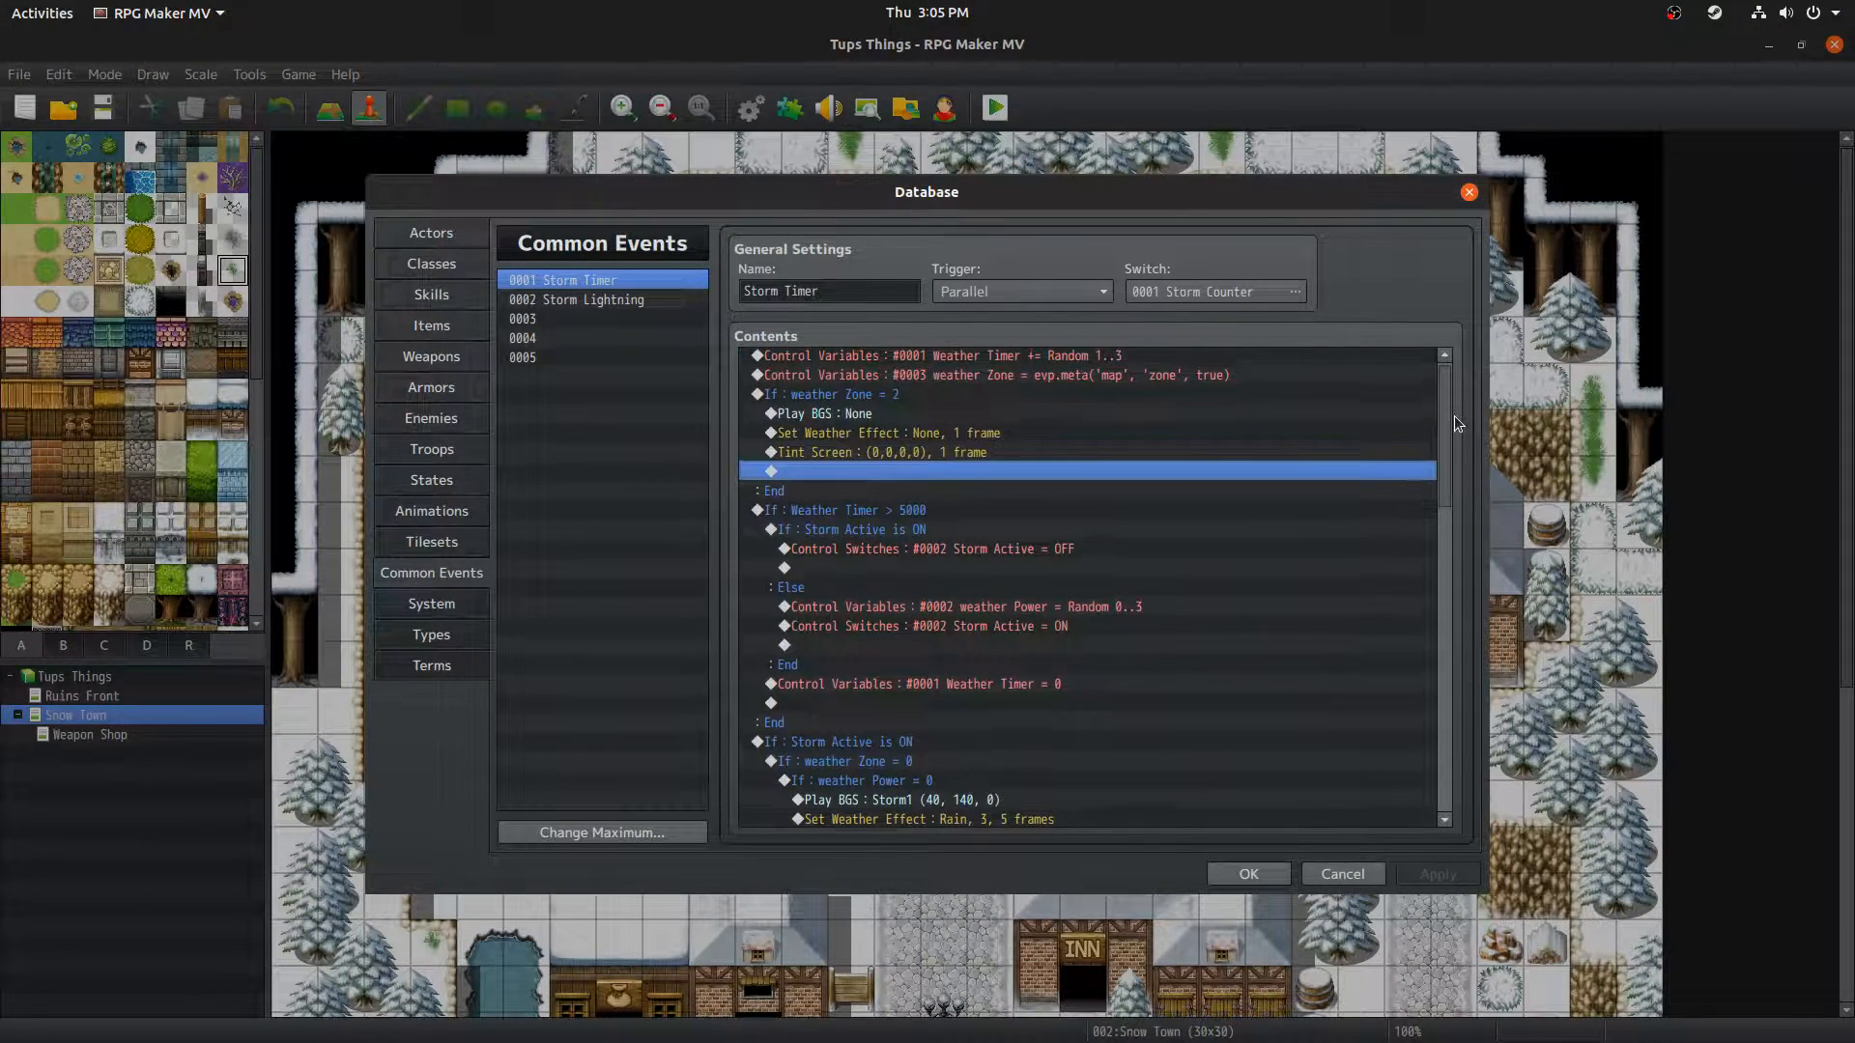
left_click(865, 454)
right_click(865, 454)
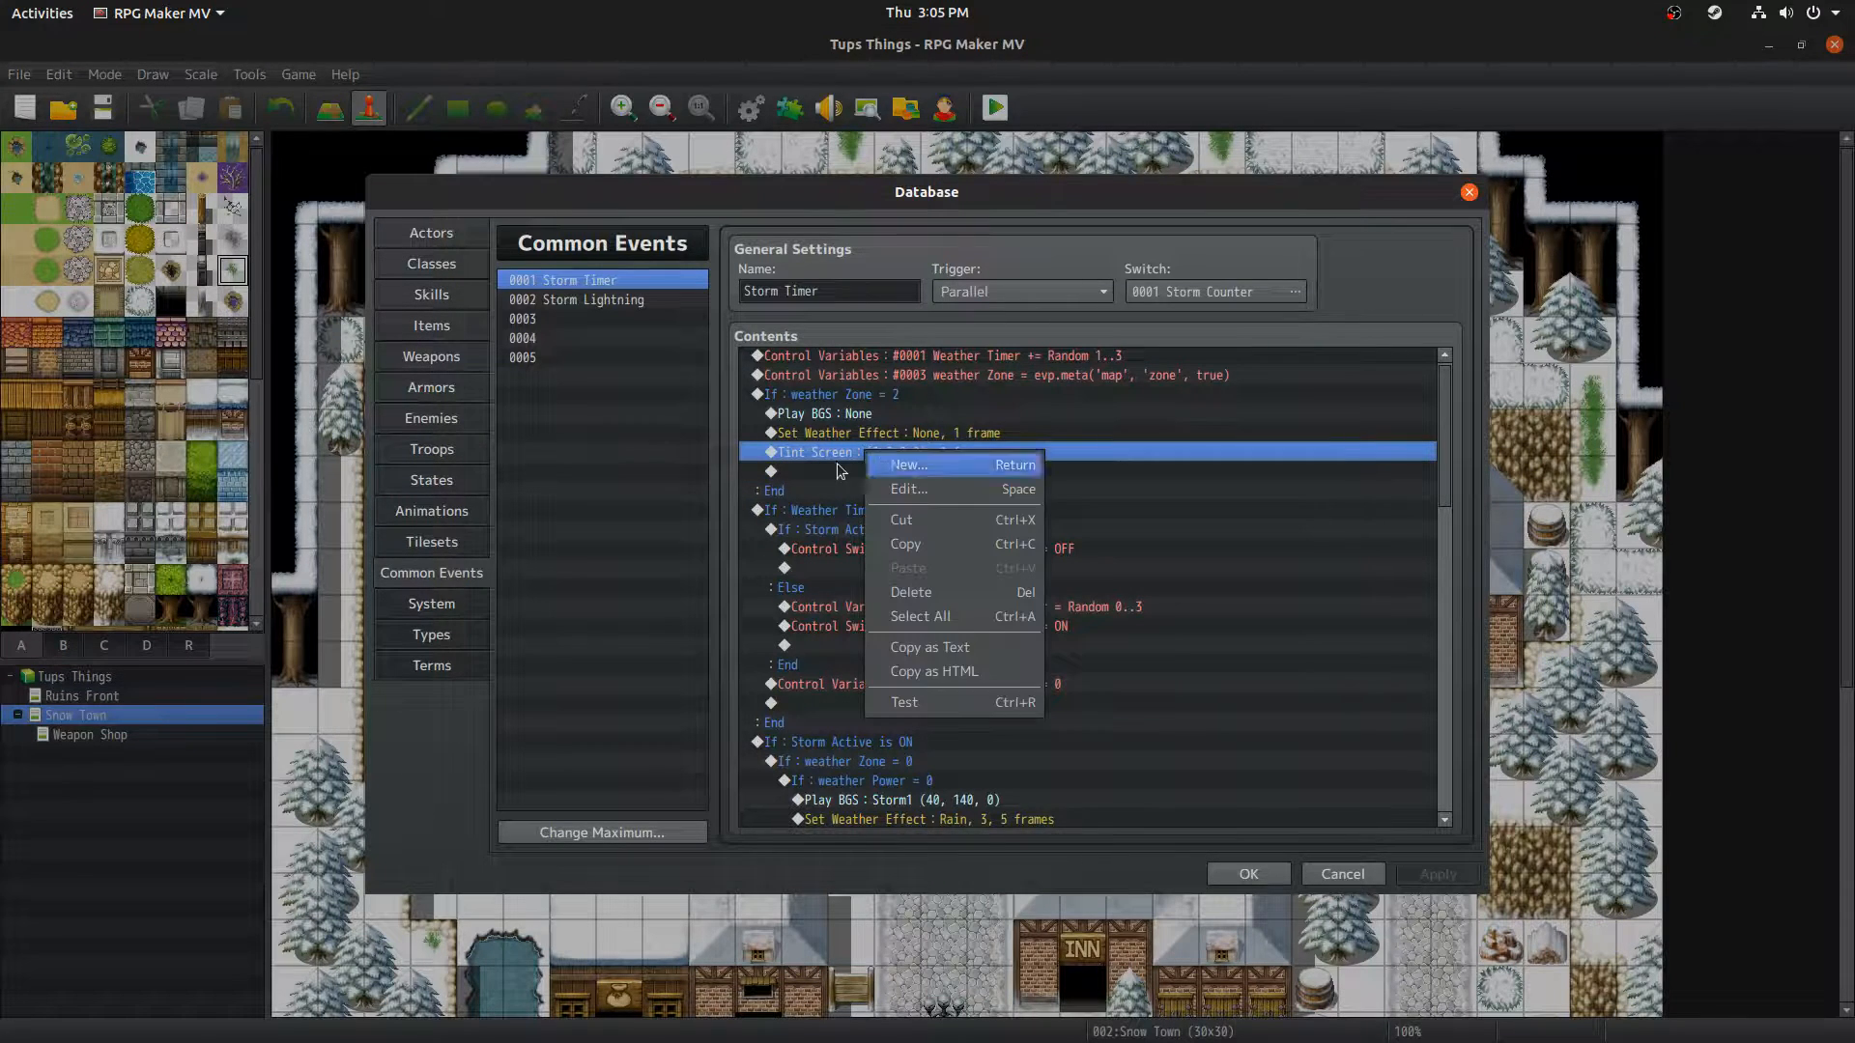
left_click(832, 471)
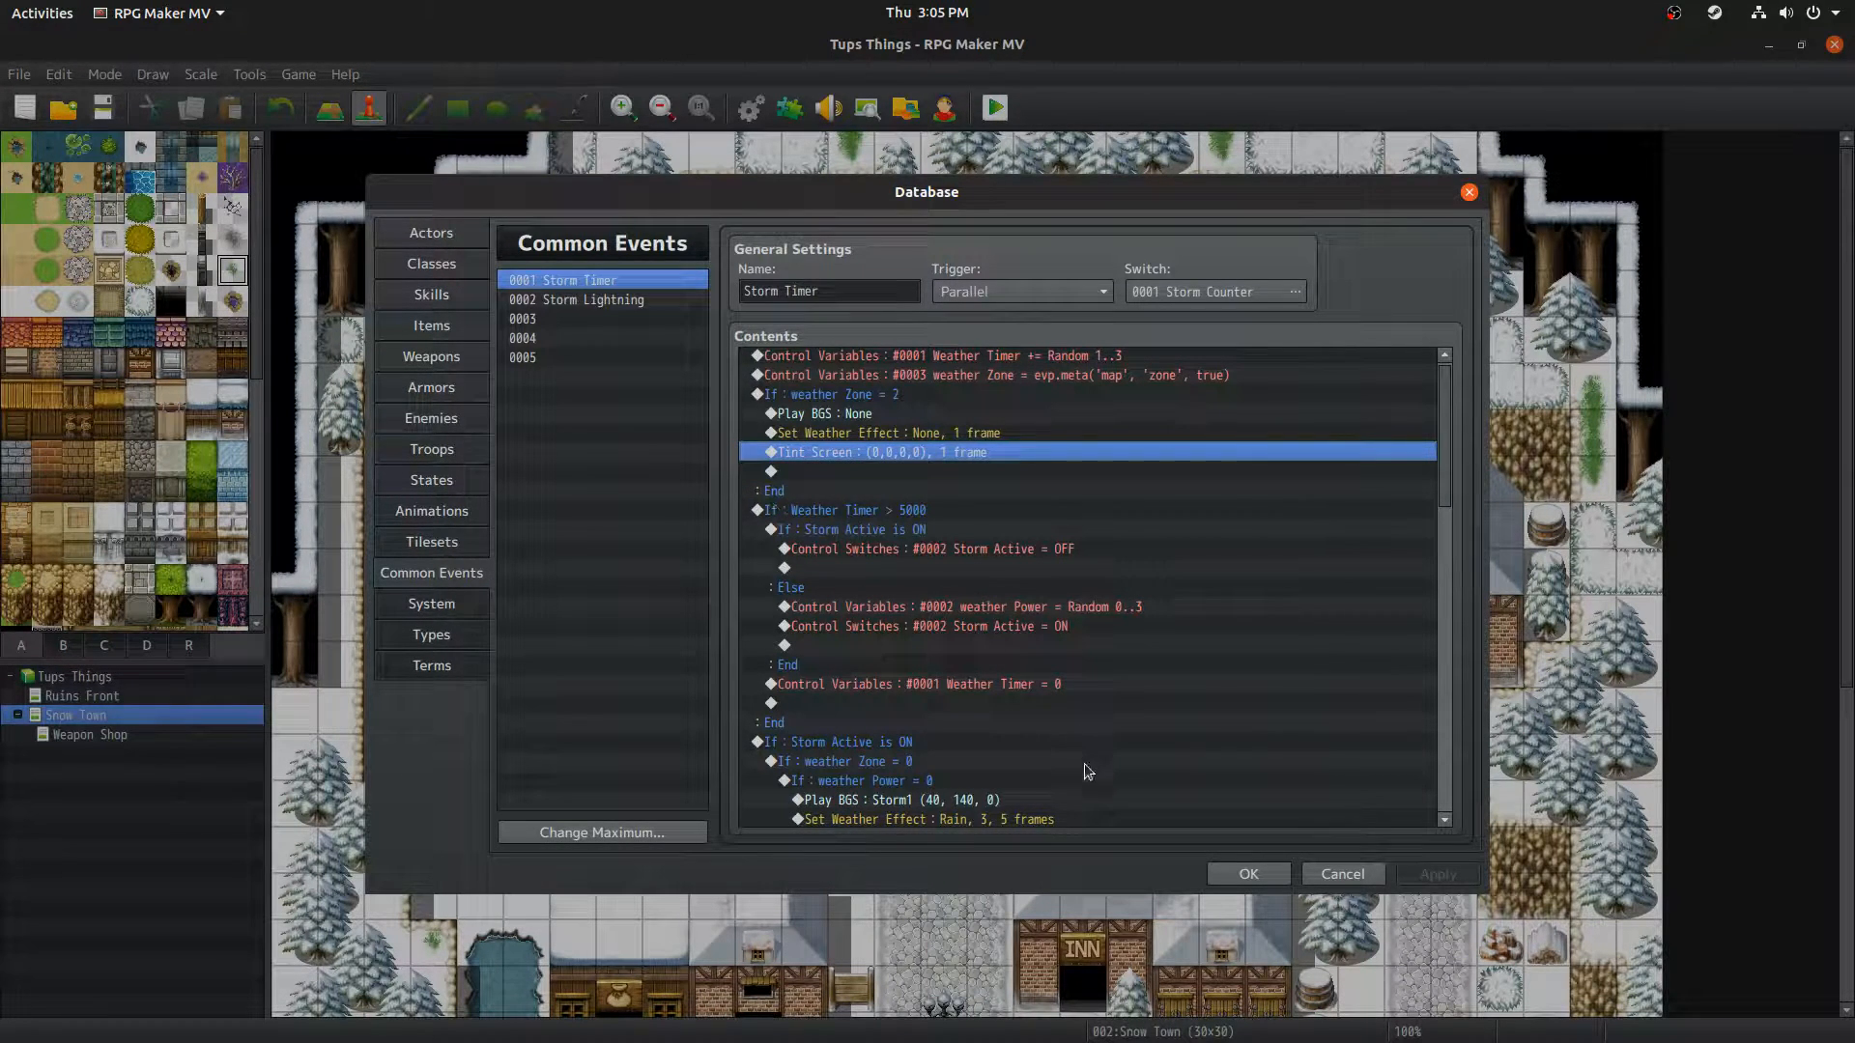
Step: Examine the Weather Timer > 5000 conditional branch and its constant, keeping the threshold unchanged
left_click(822, 510)
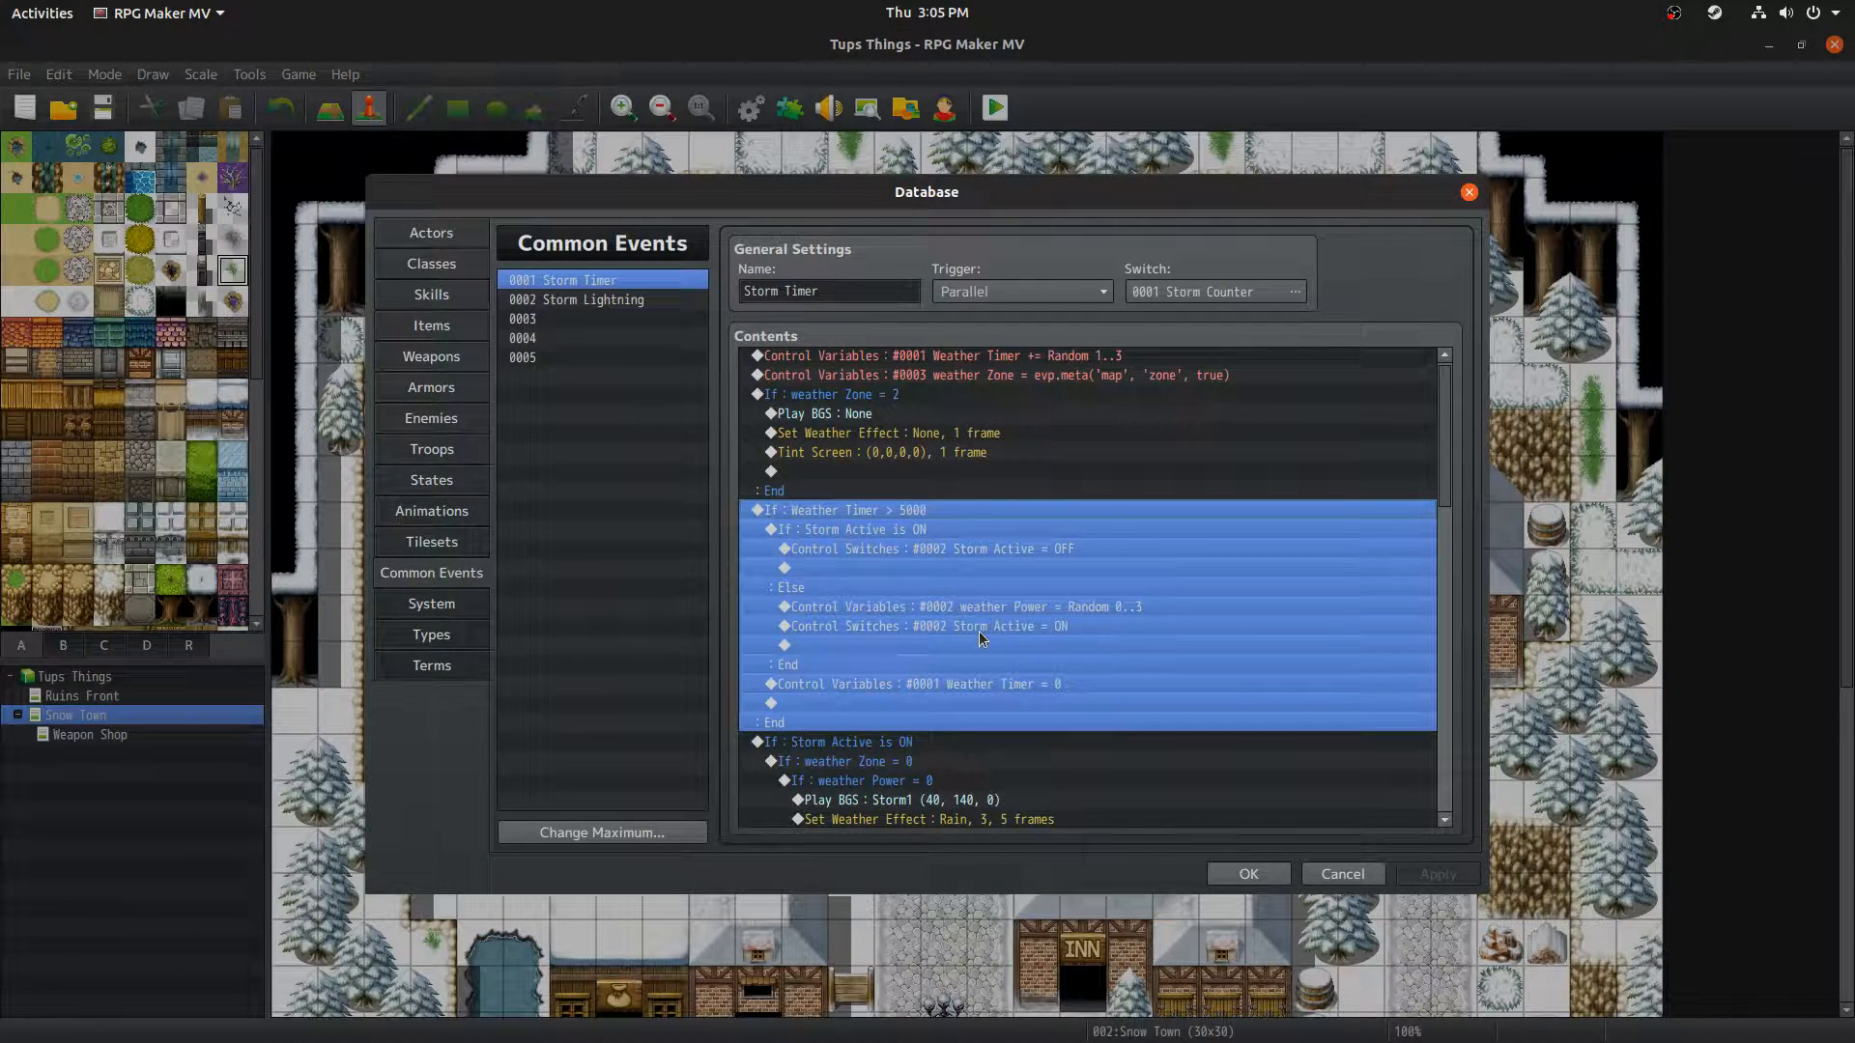
key("space")
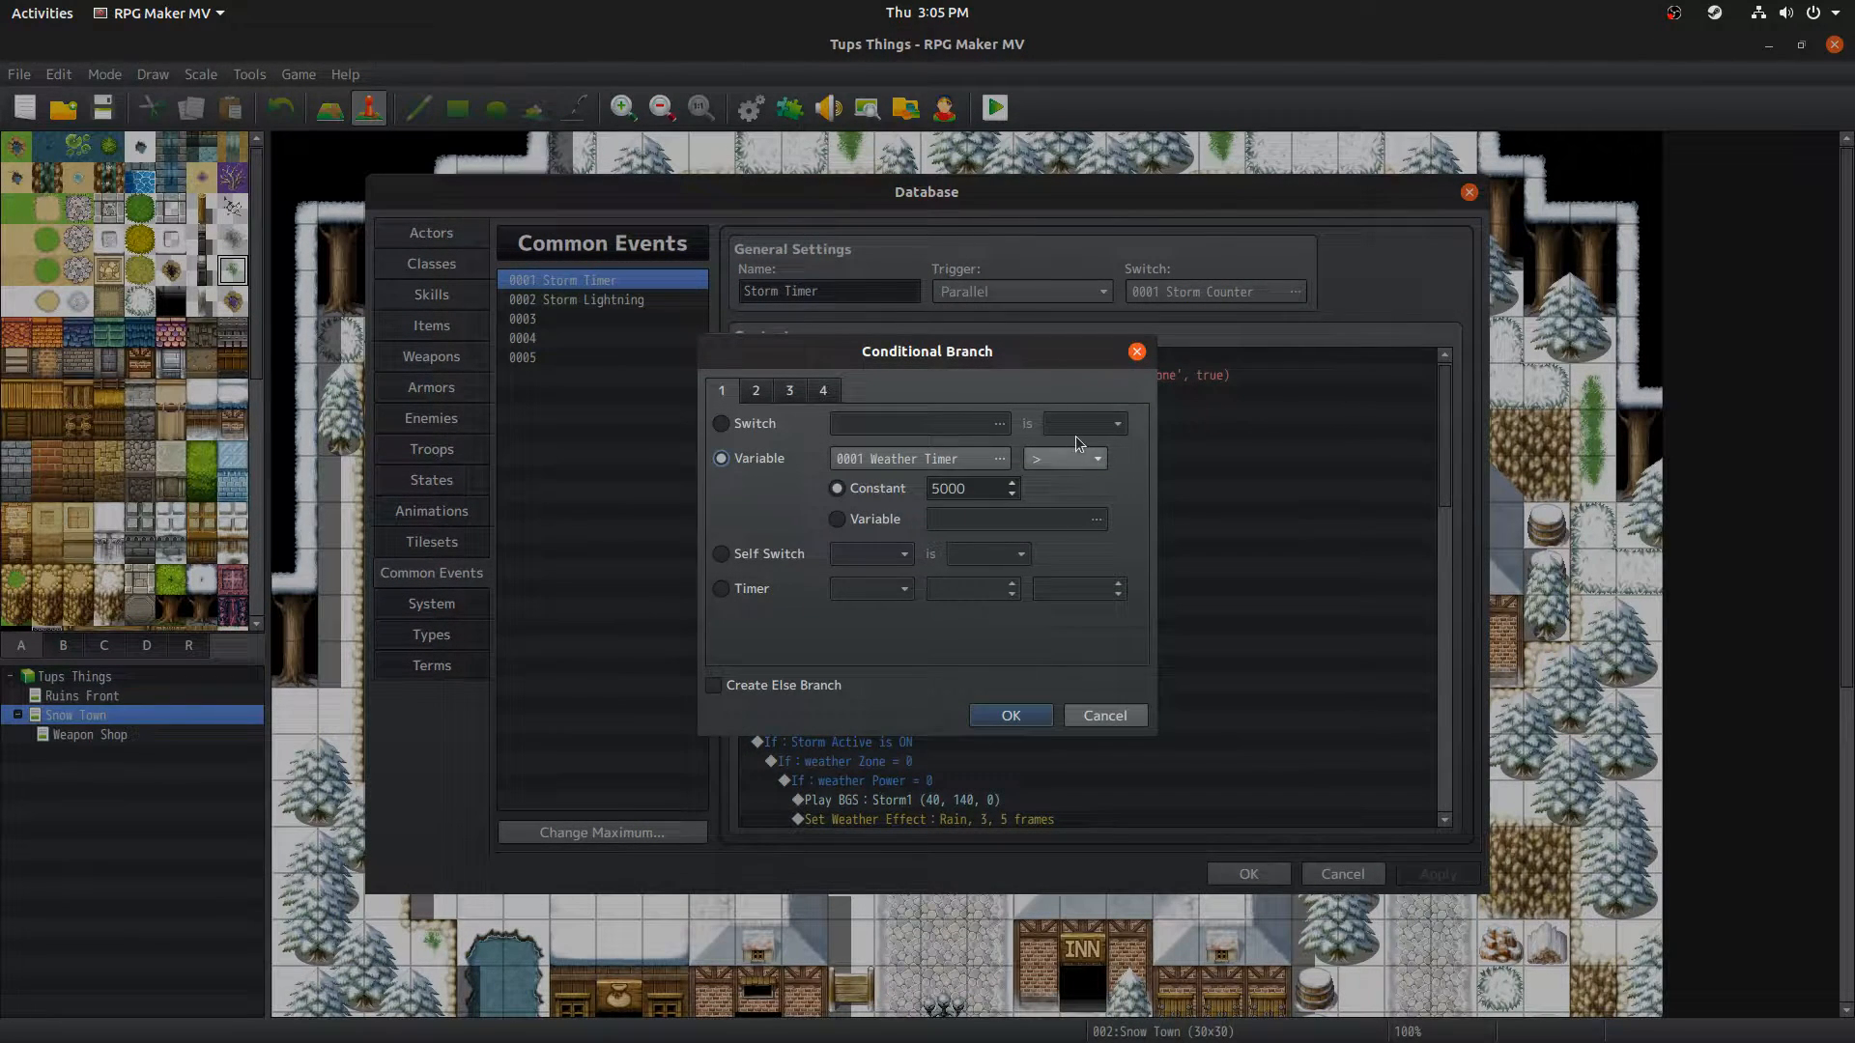
double_click(983, 489)
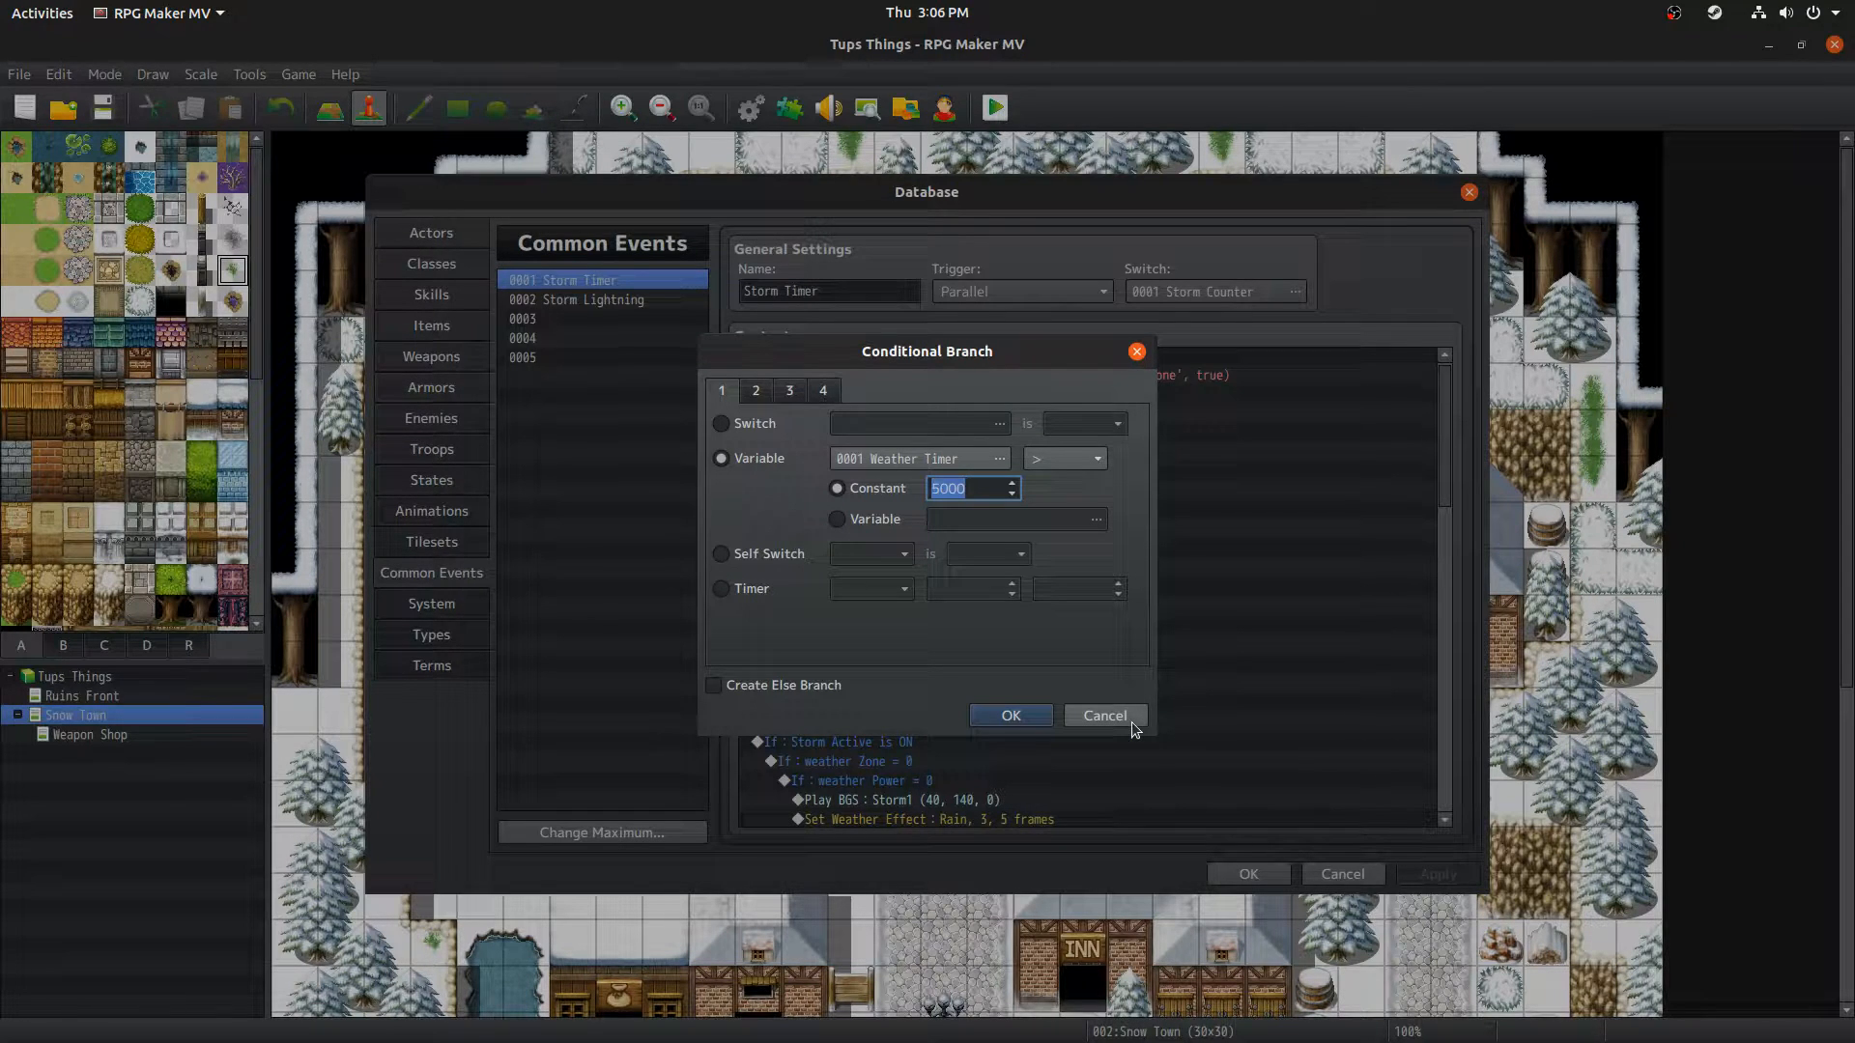
key("Return")
left_click(890, 531)
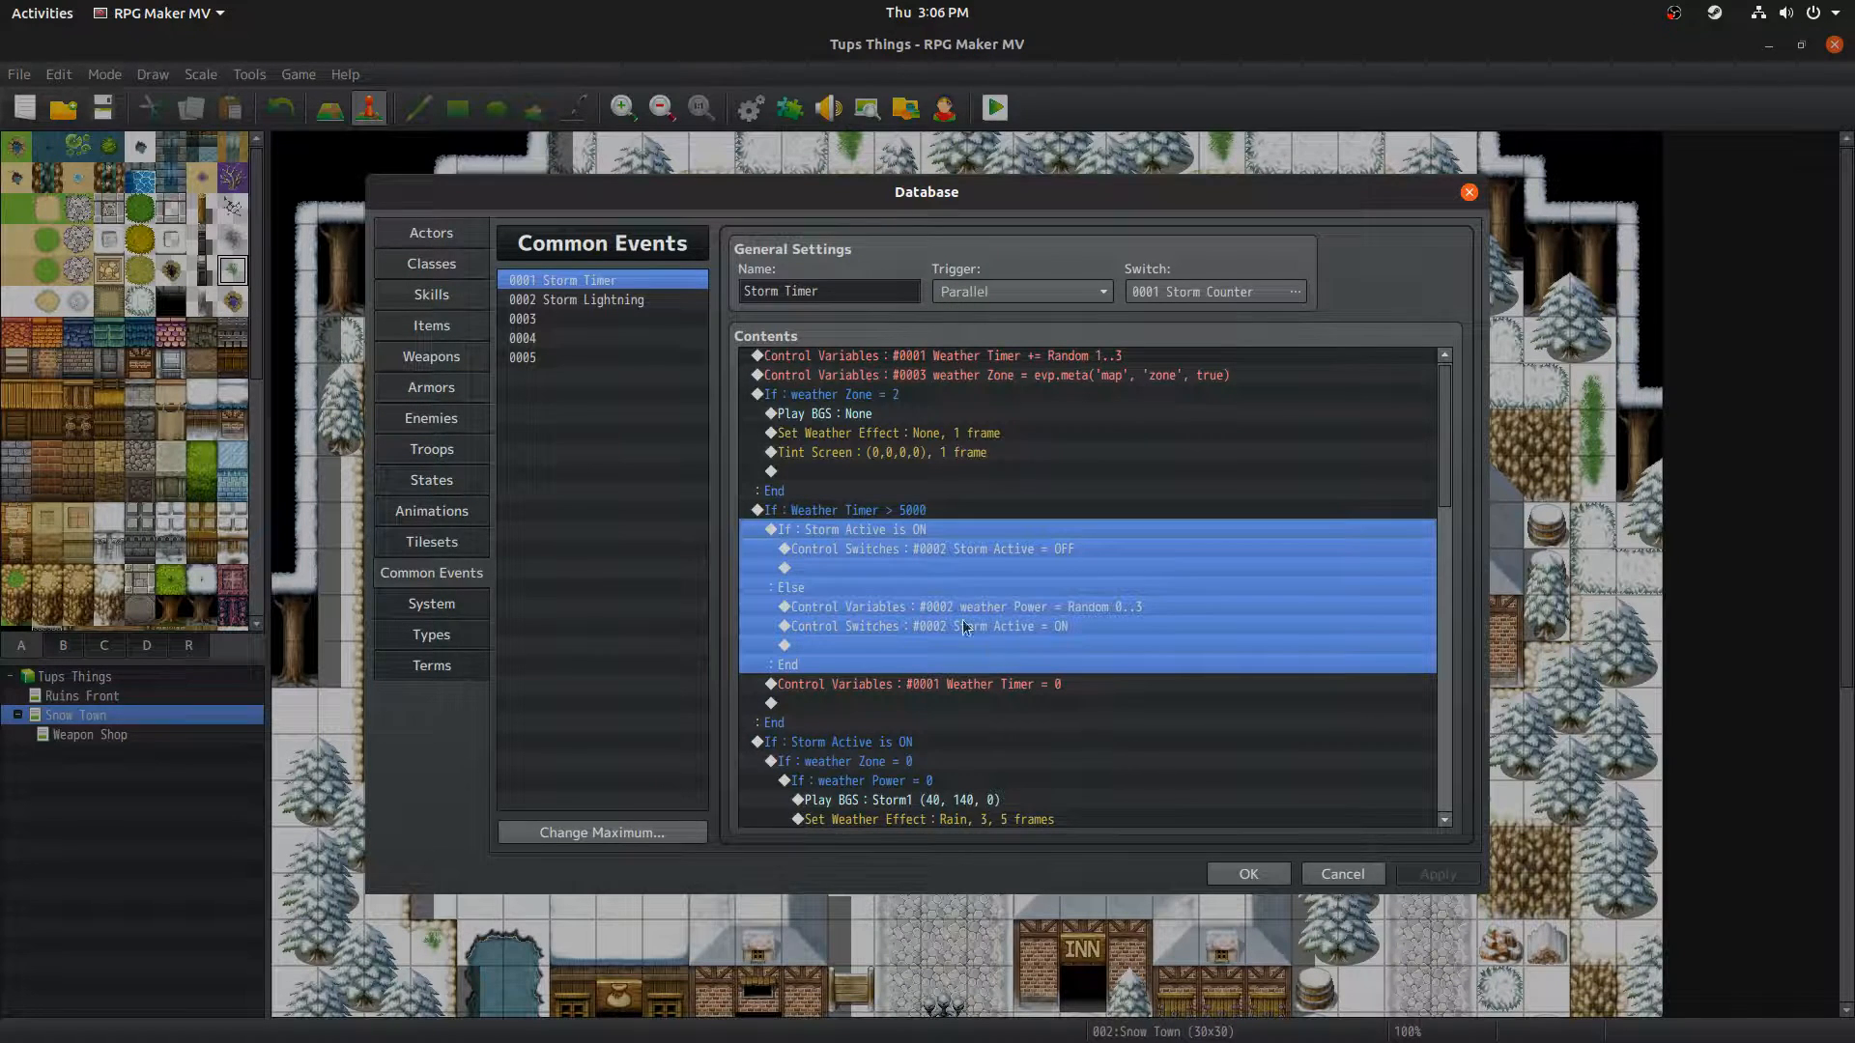
double_click(869, 510)
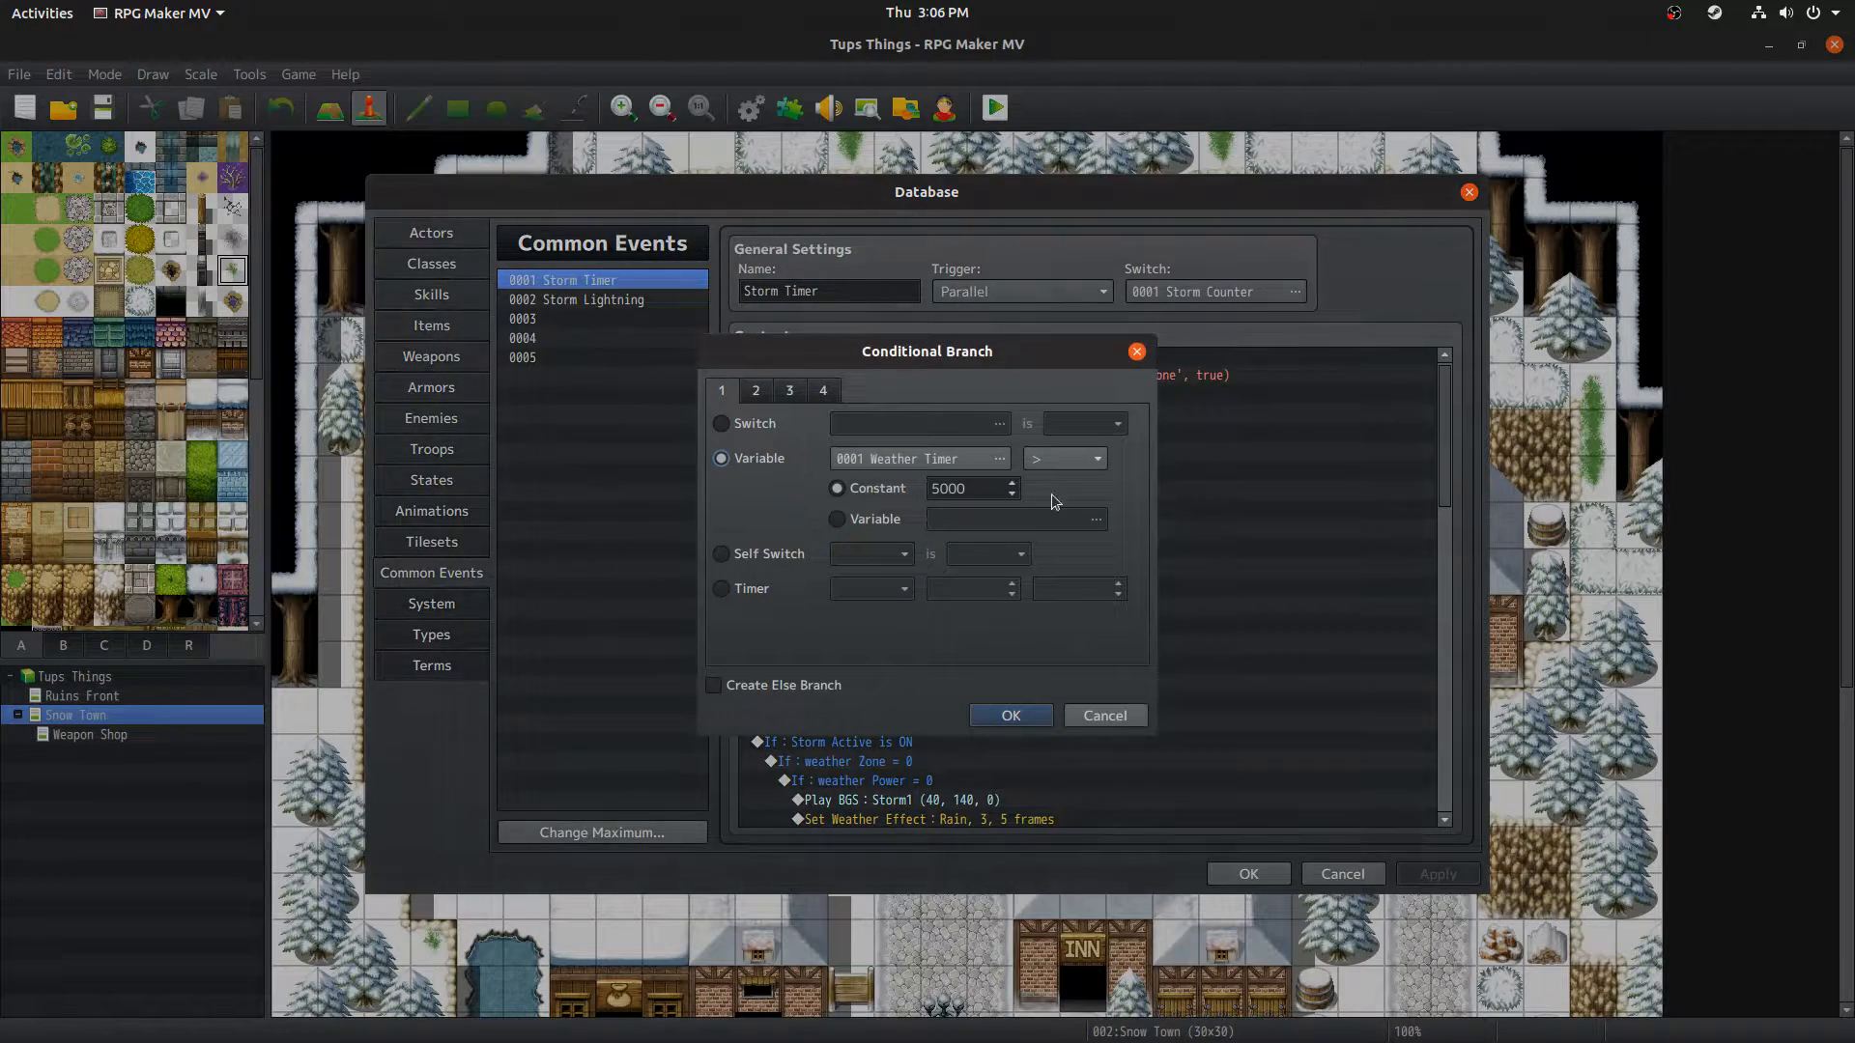
left_click(1094, 719)
Step: Examine the Storm Active is ON conditional branch nested under Weather Timer > 5000, including its else option and Control Switches command
left_click(923, 529)
left_click(885, 549)
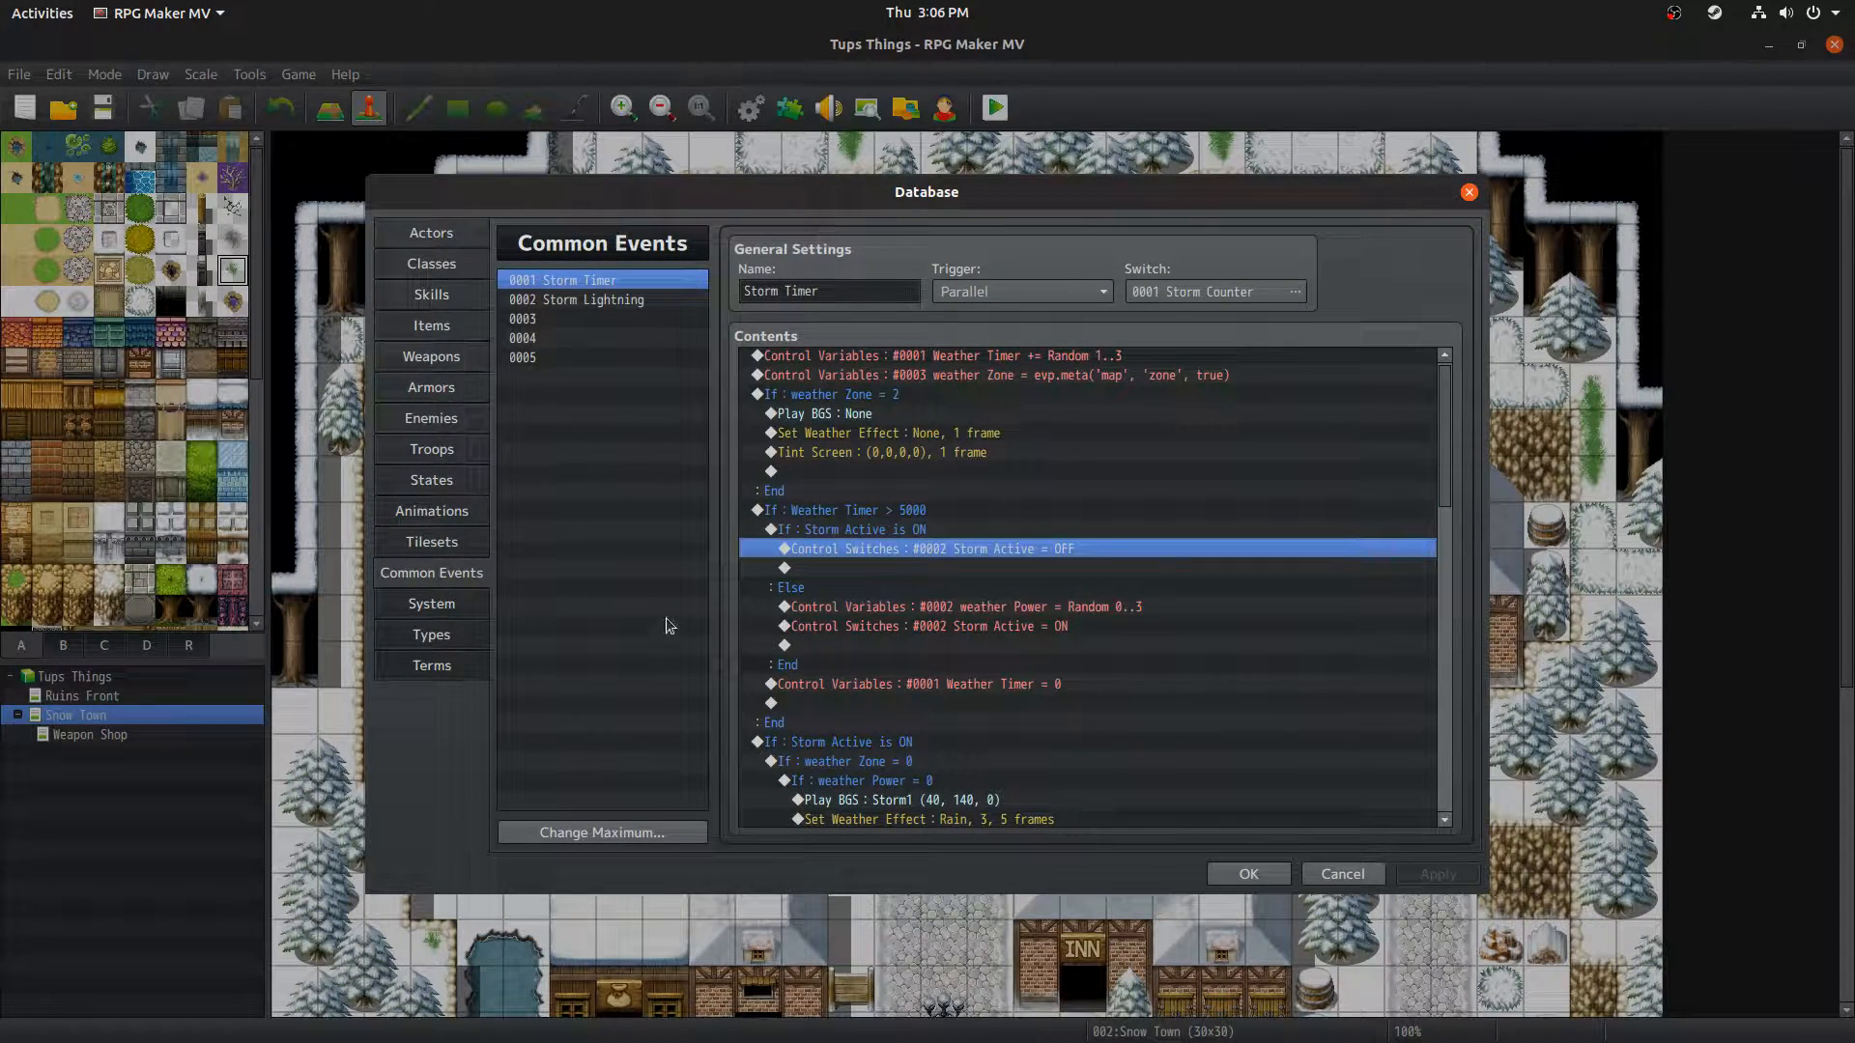
left_click(896, 530)
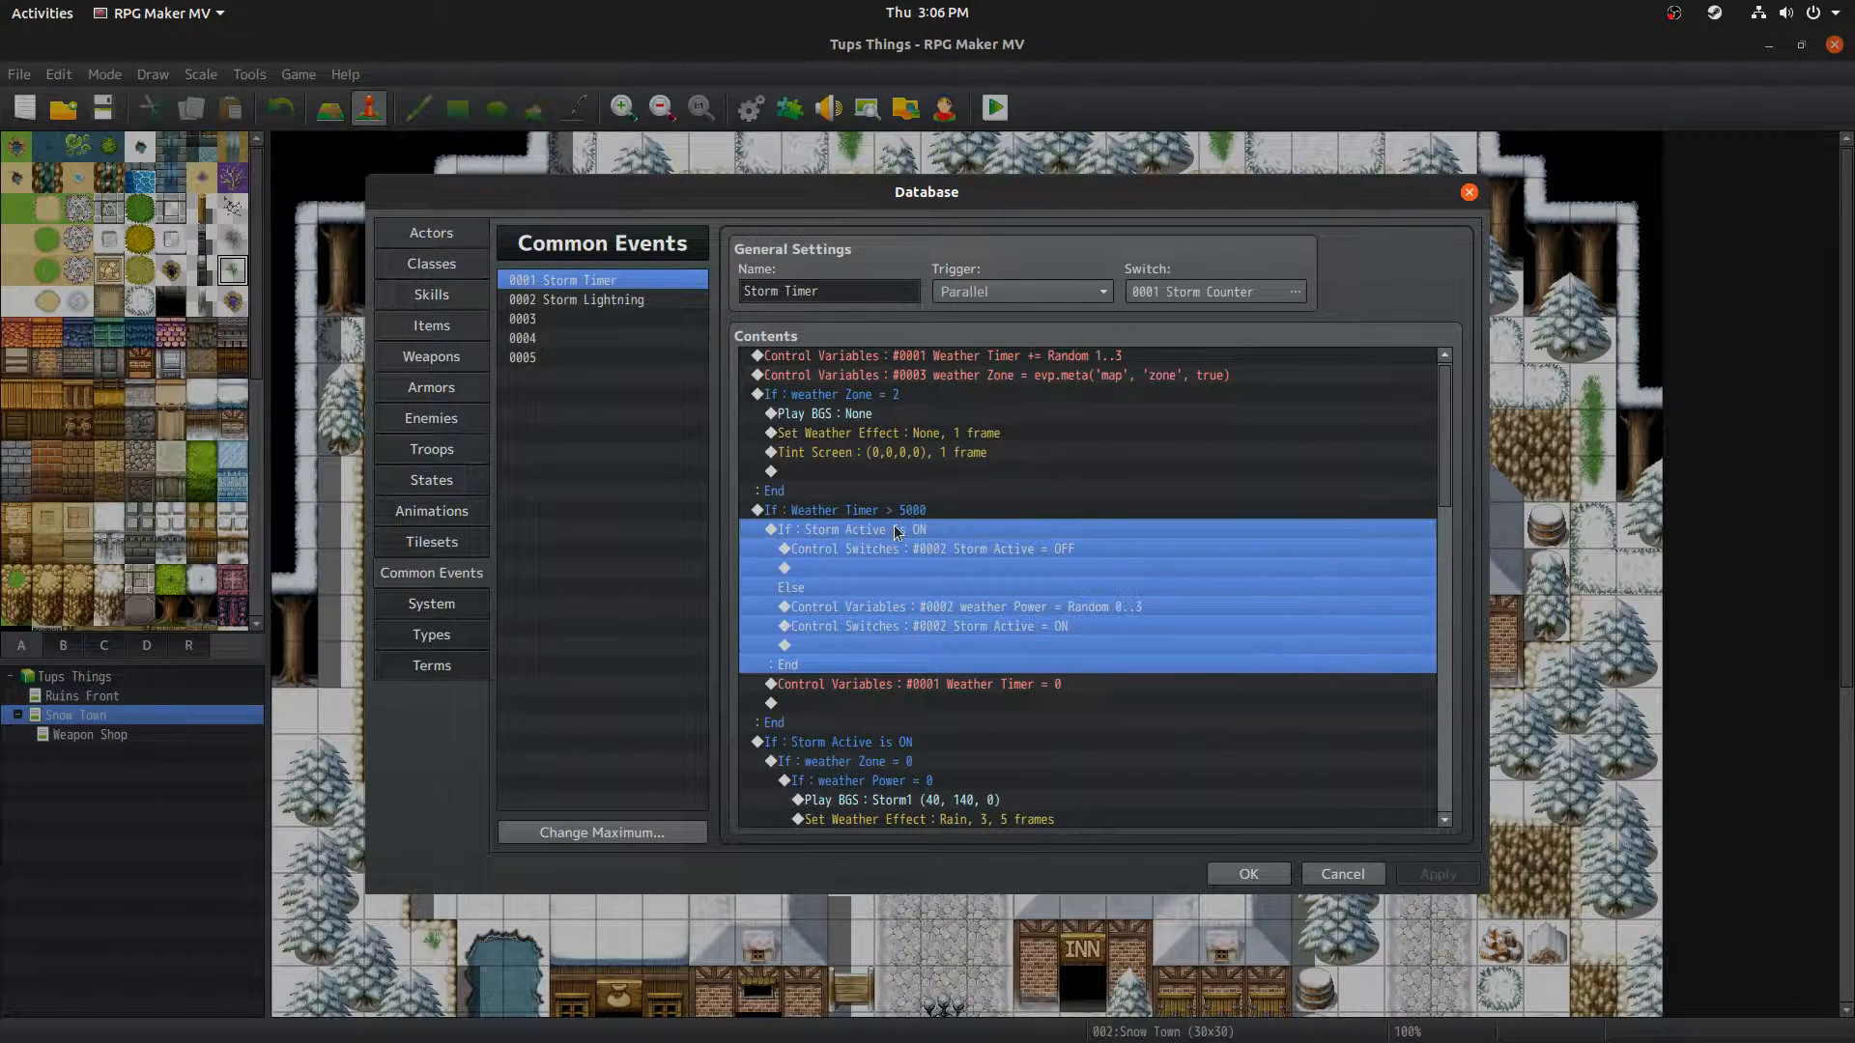
double_click(897, 531)
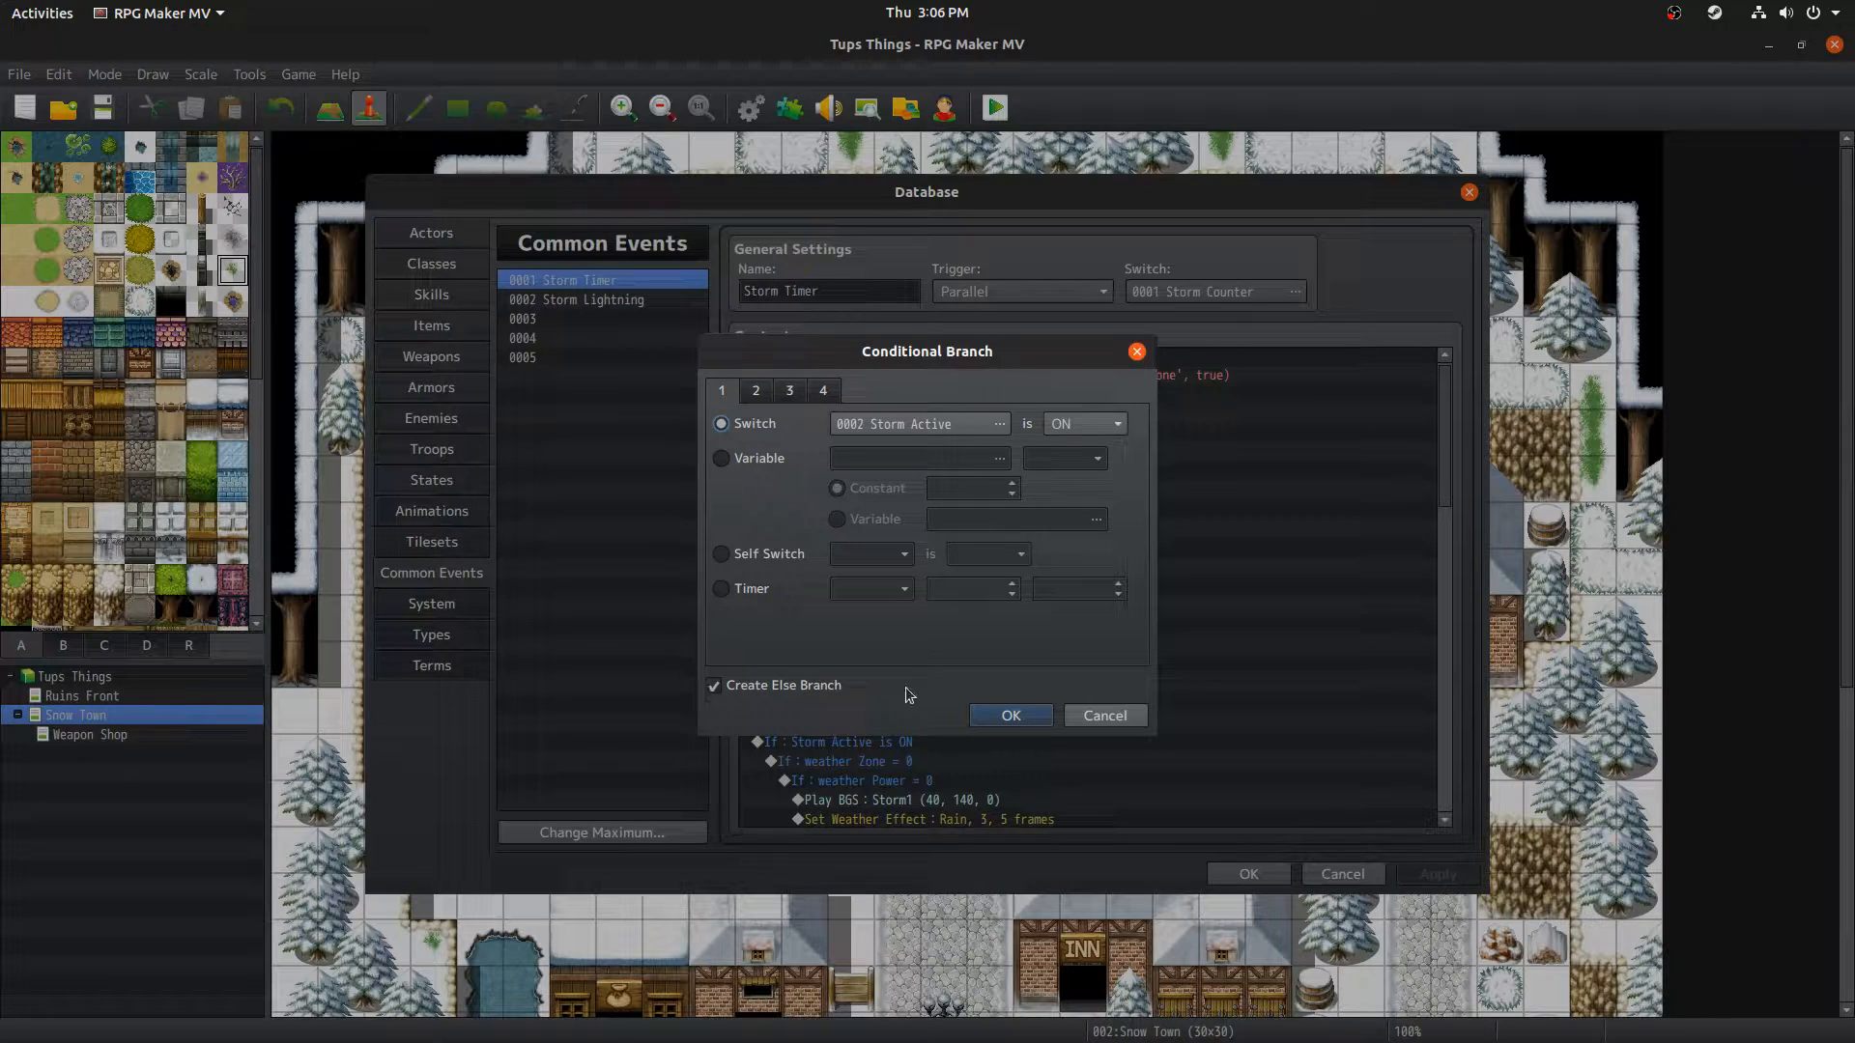
left_click(1106, 716)
left_click(875, 546)
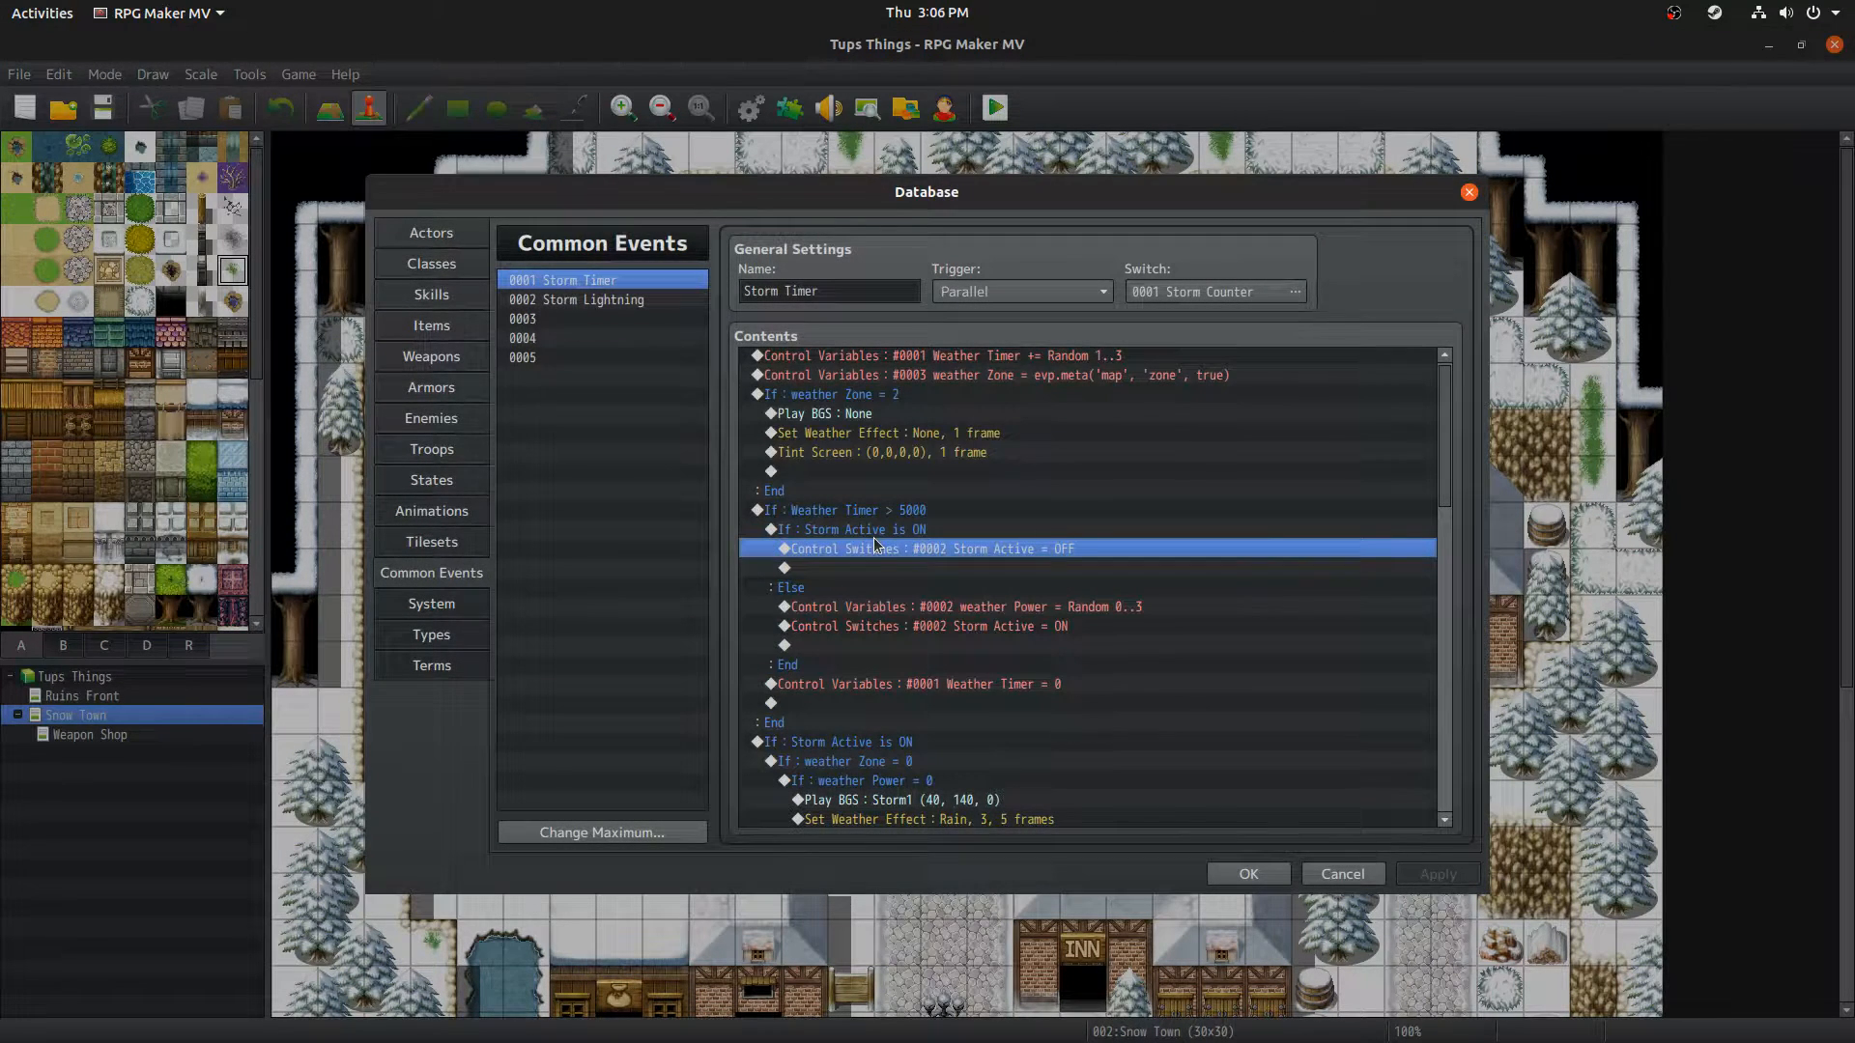
Step: Examine the Control Variables command in the else branch that gives weather Power a random value, including its variable list and Set operation
double_click(903, 607)
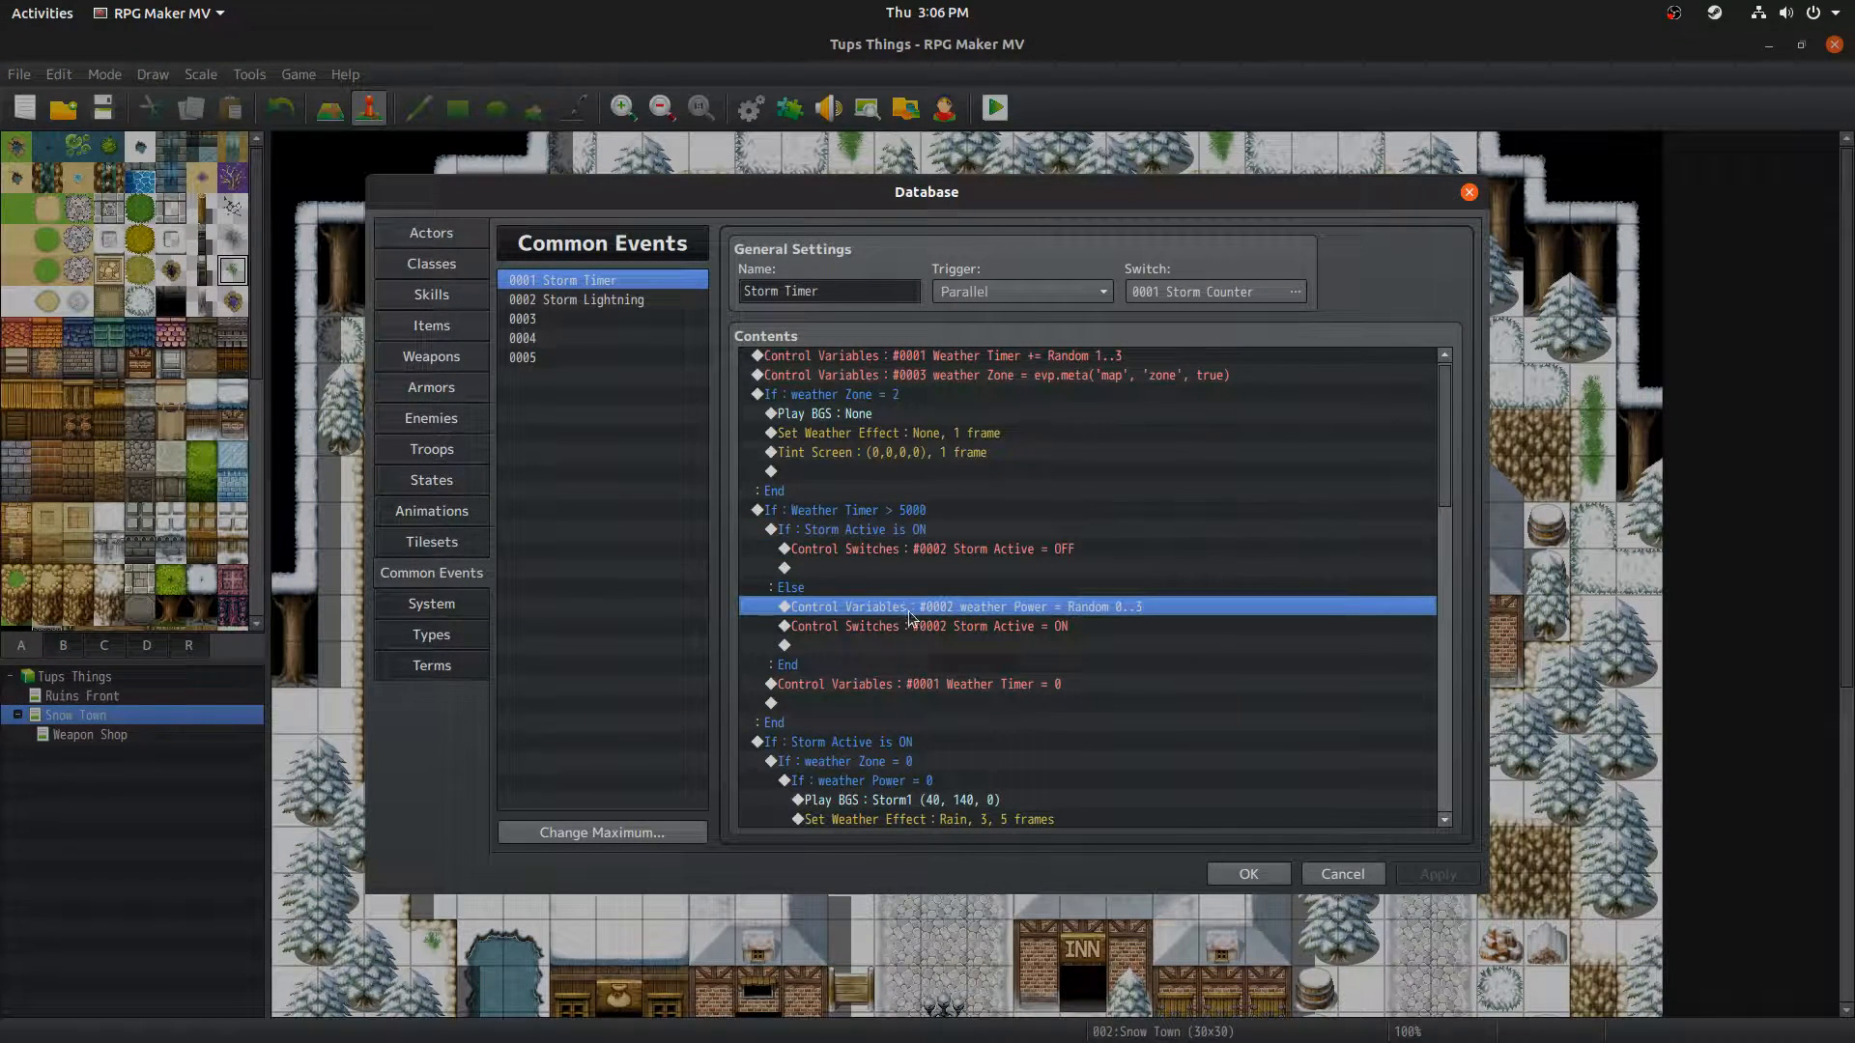
left_click(1006, 401)
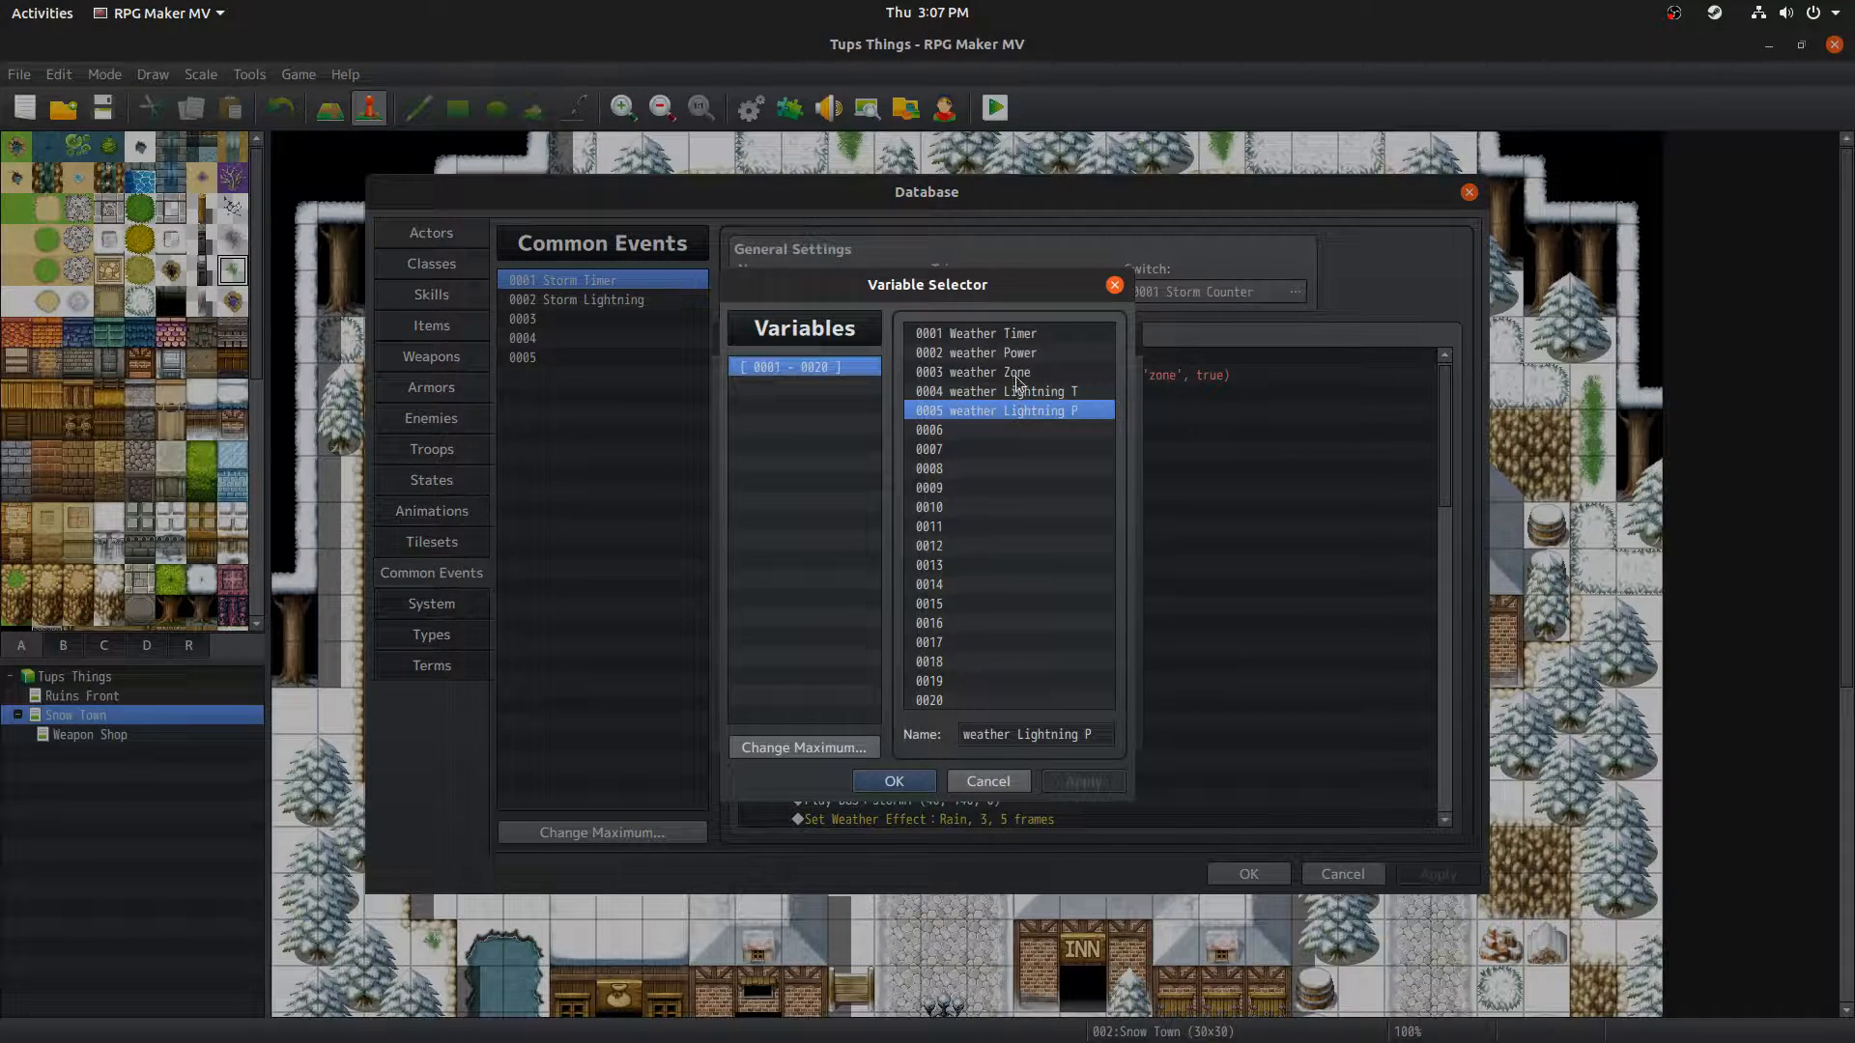
left_click(1019, 352)
left_click(990, 782)
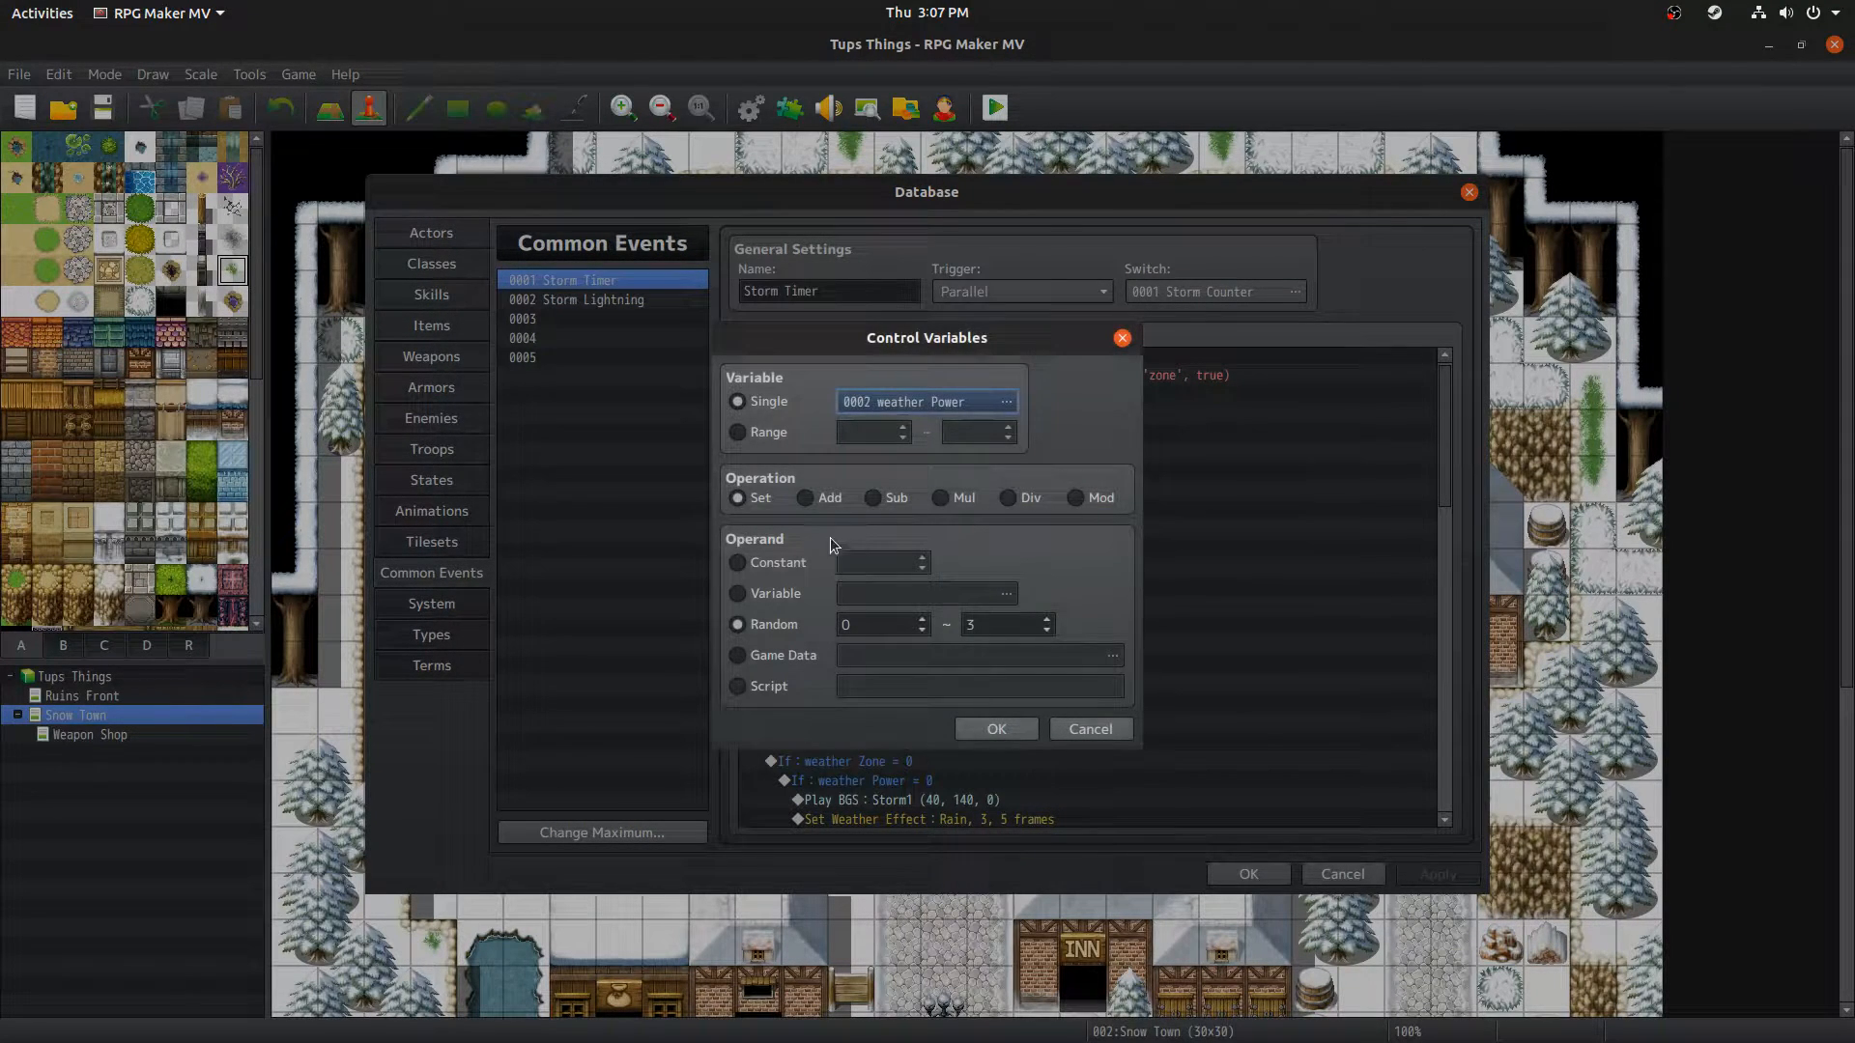
left_click(737, 499)
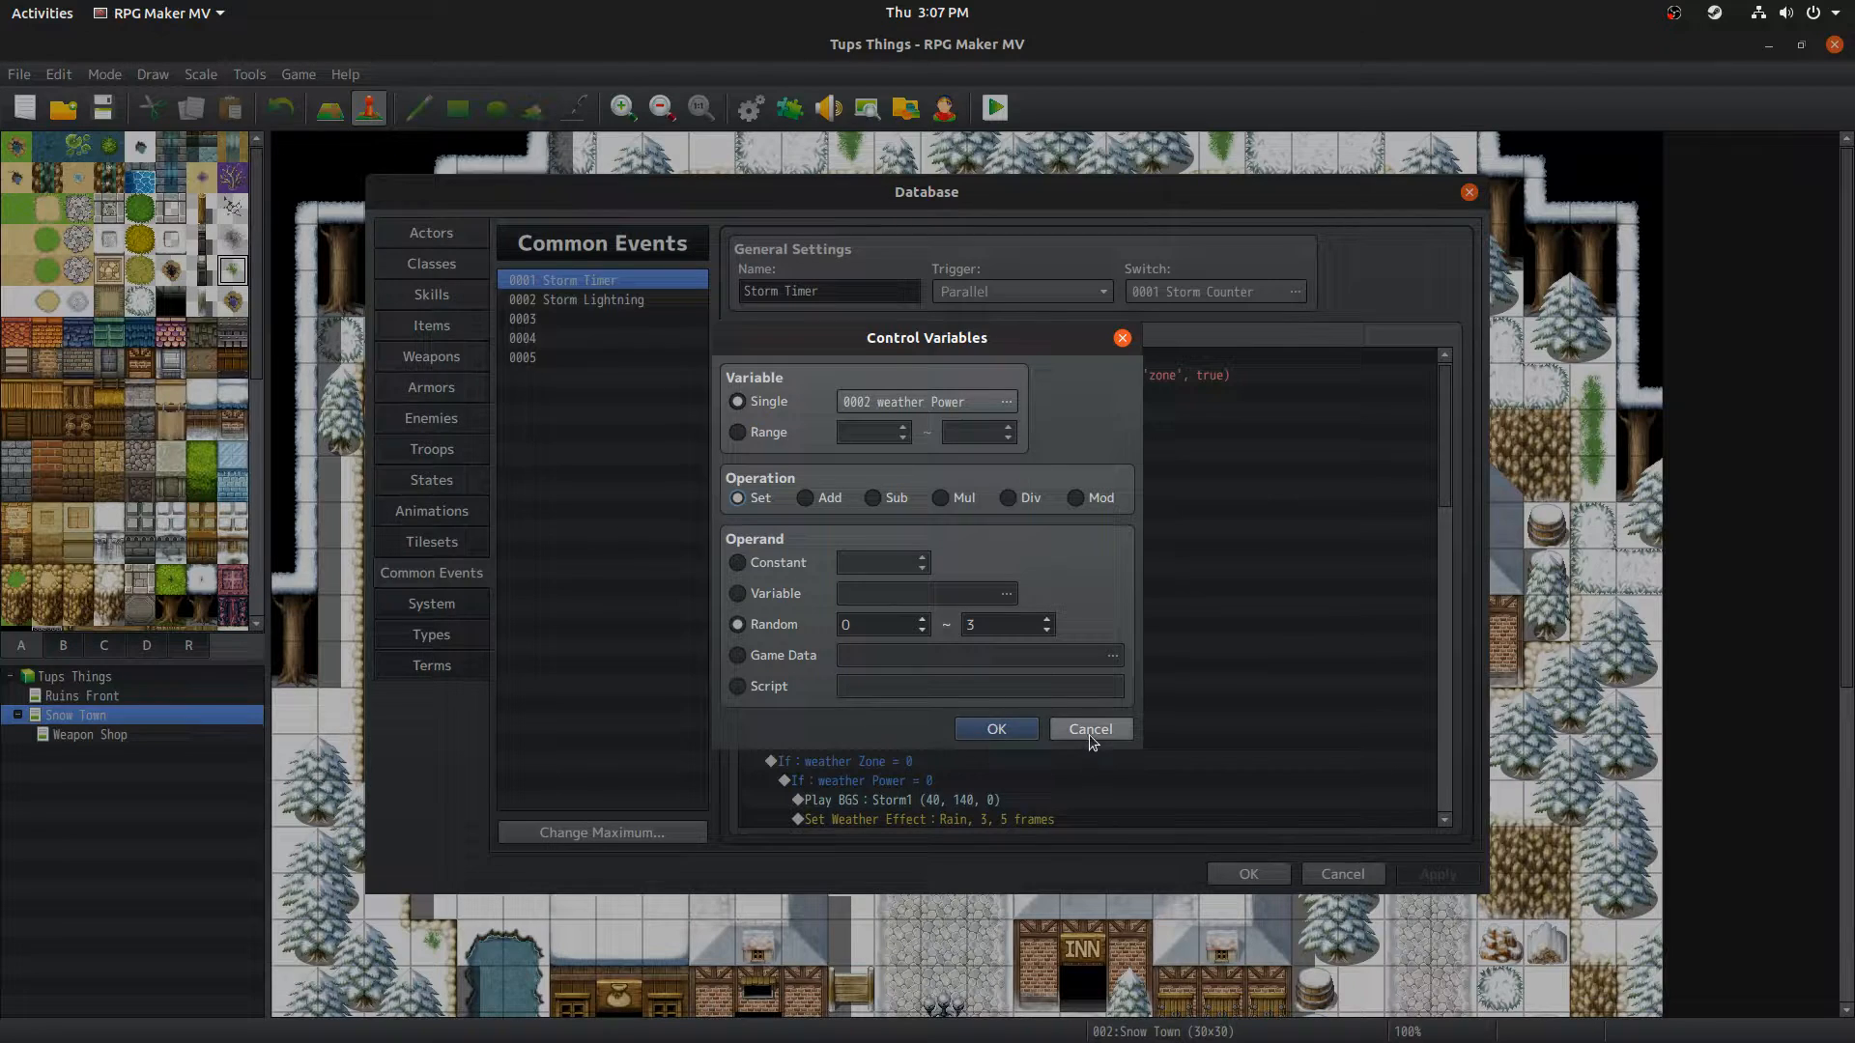
key("Return")
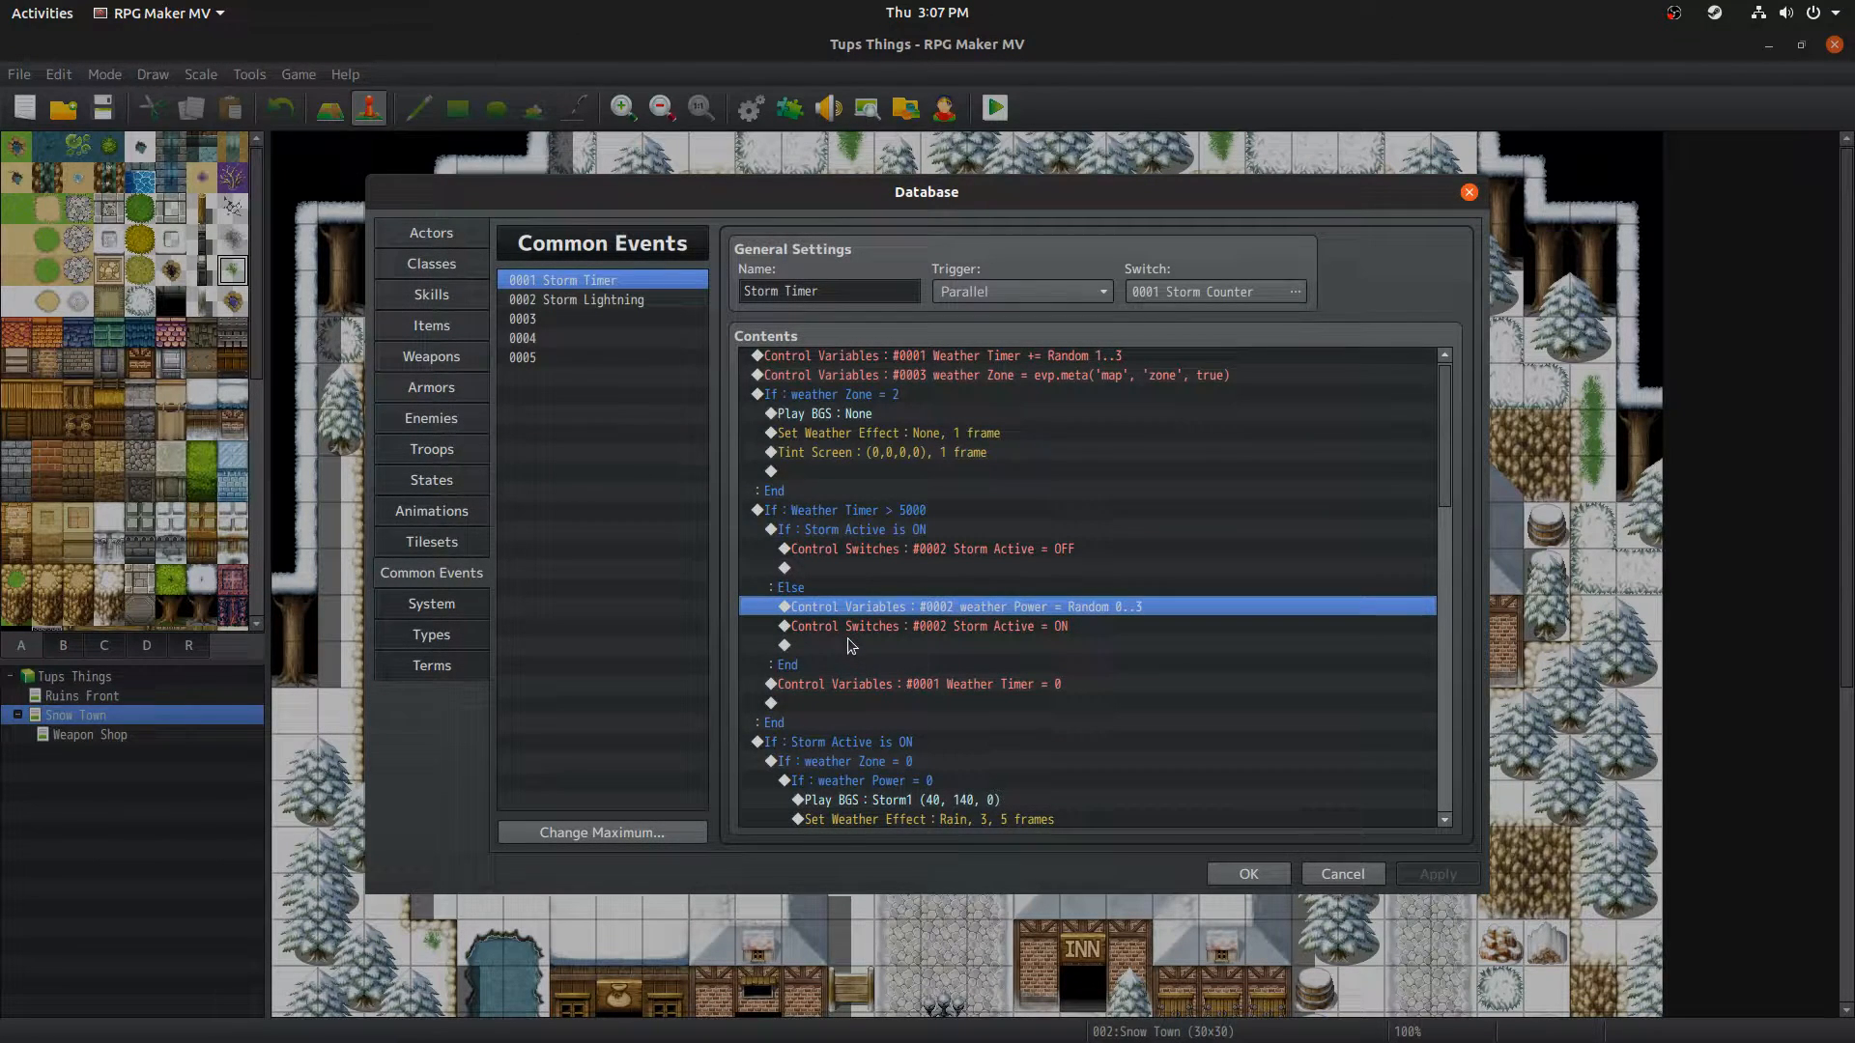
Step: Review the Storm Active = ON command, the Weather Timer reset and the nested Storm Active branch above it
left_click(919, 629)
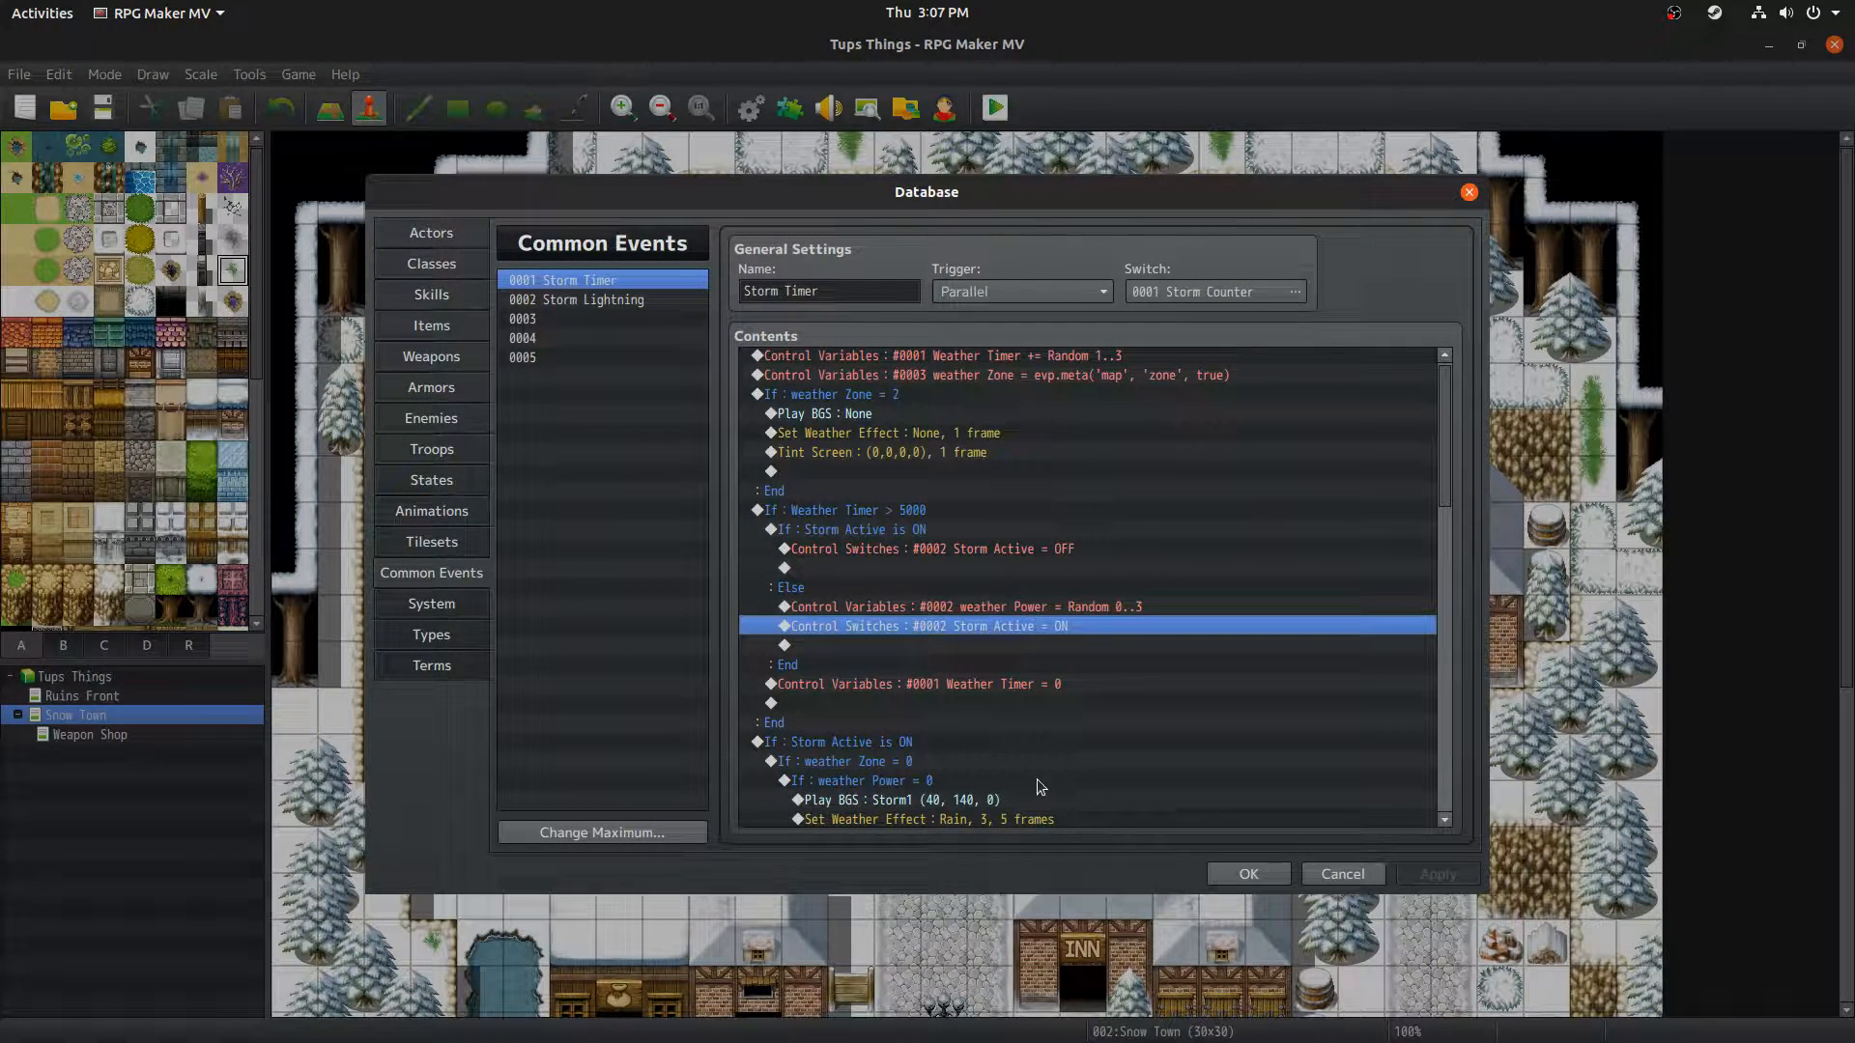
left_click(817, 684)
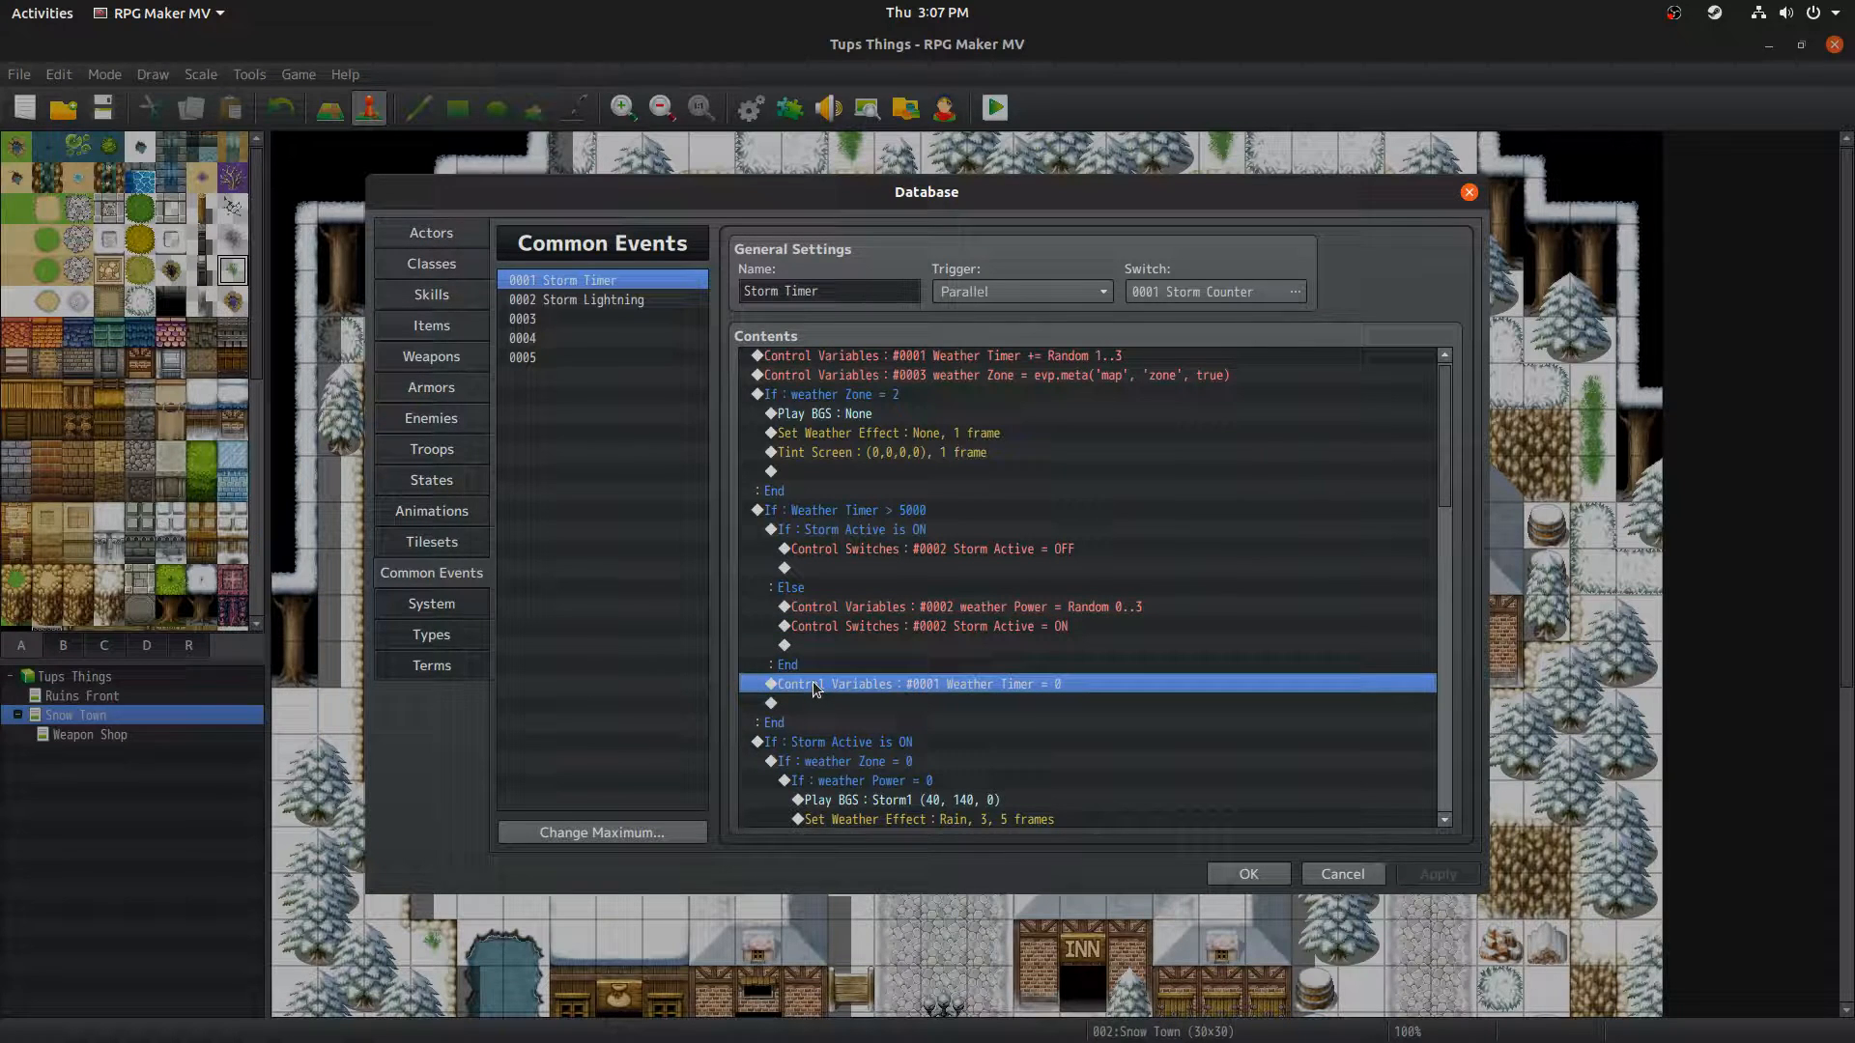
left_click(819, 528, "shift")
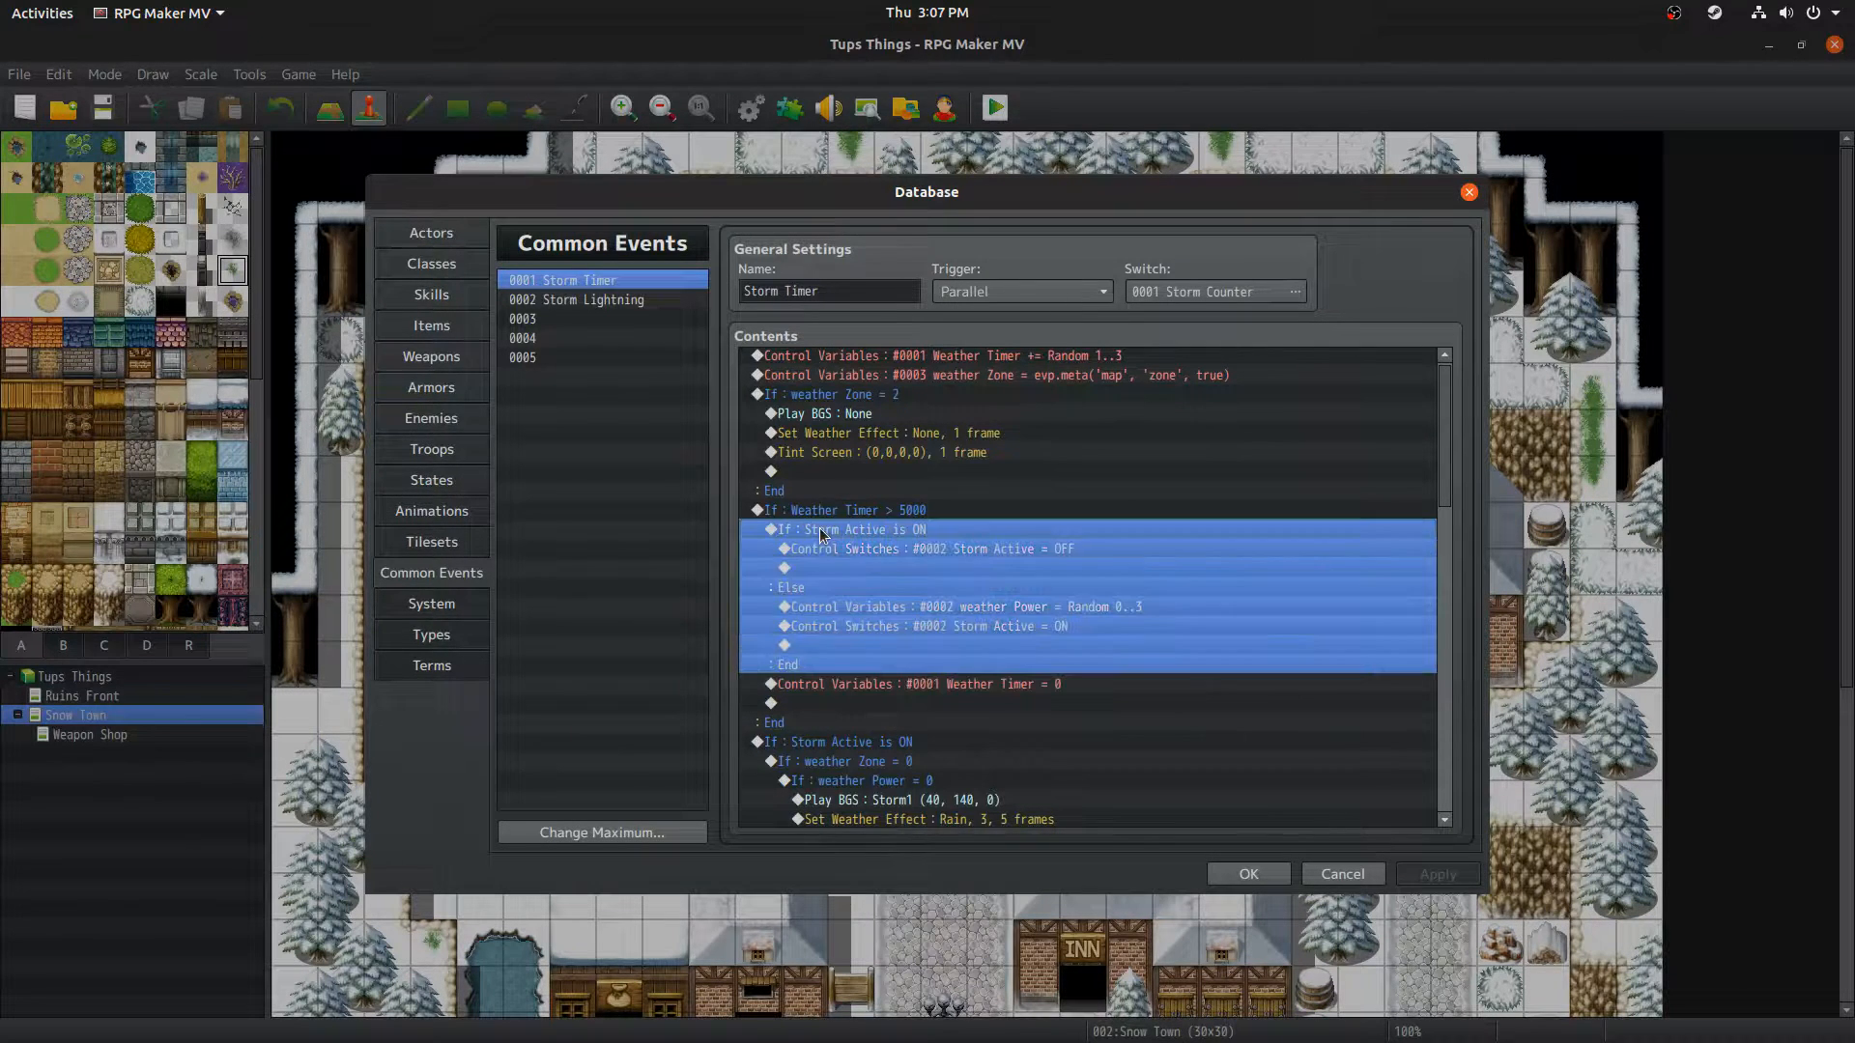
Step: Duplicate the Weather Timer = 0 command onto the empty line directly below it in the Weather Timer > 5000 branch
left_click(891, 682)
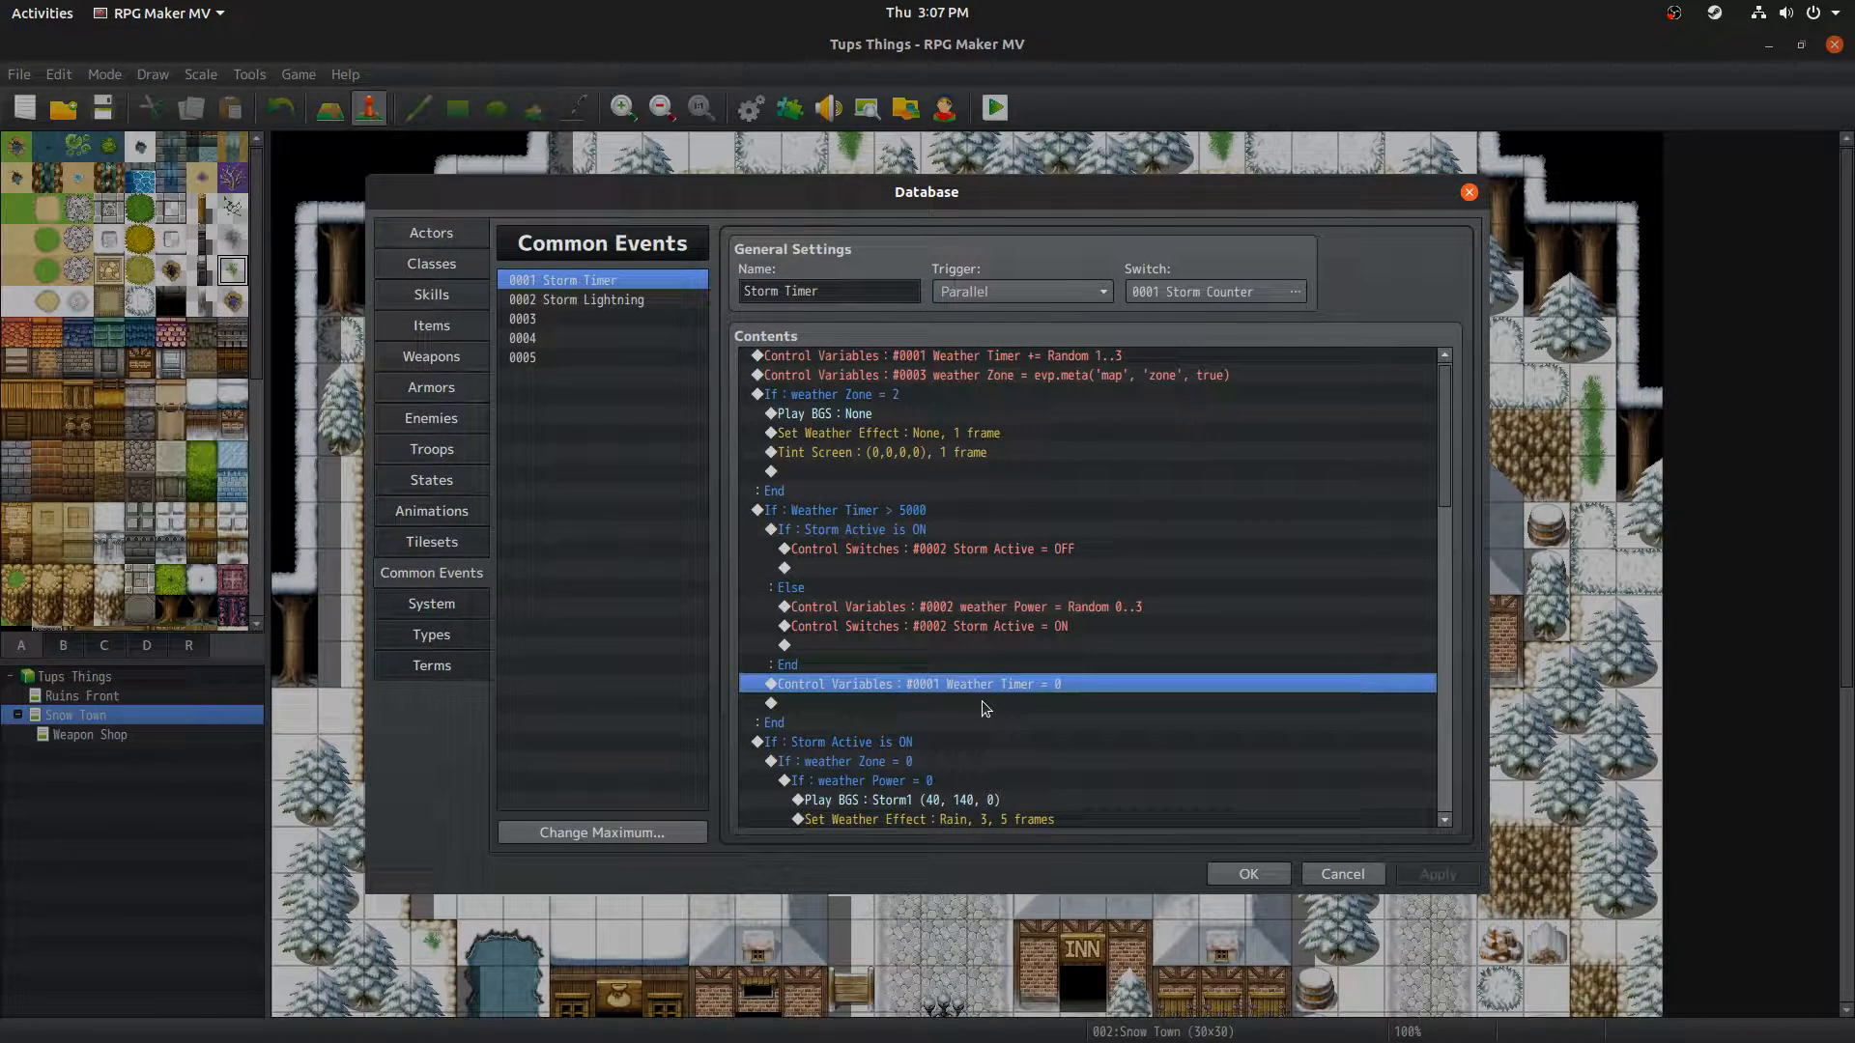
left_click(932, 702)
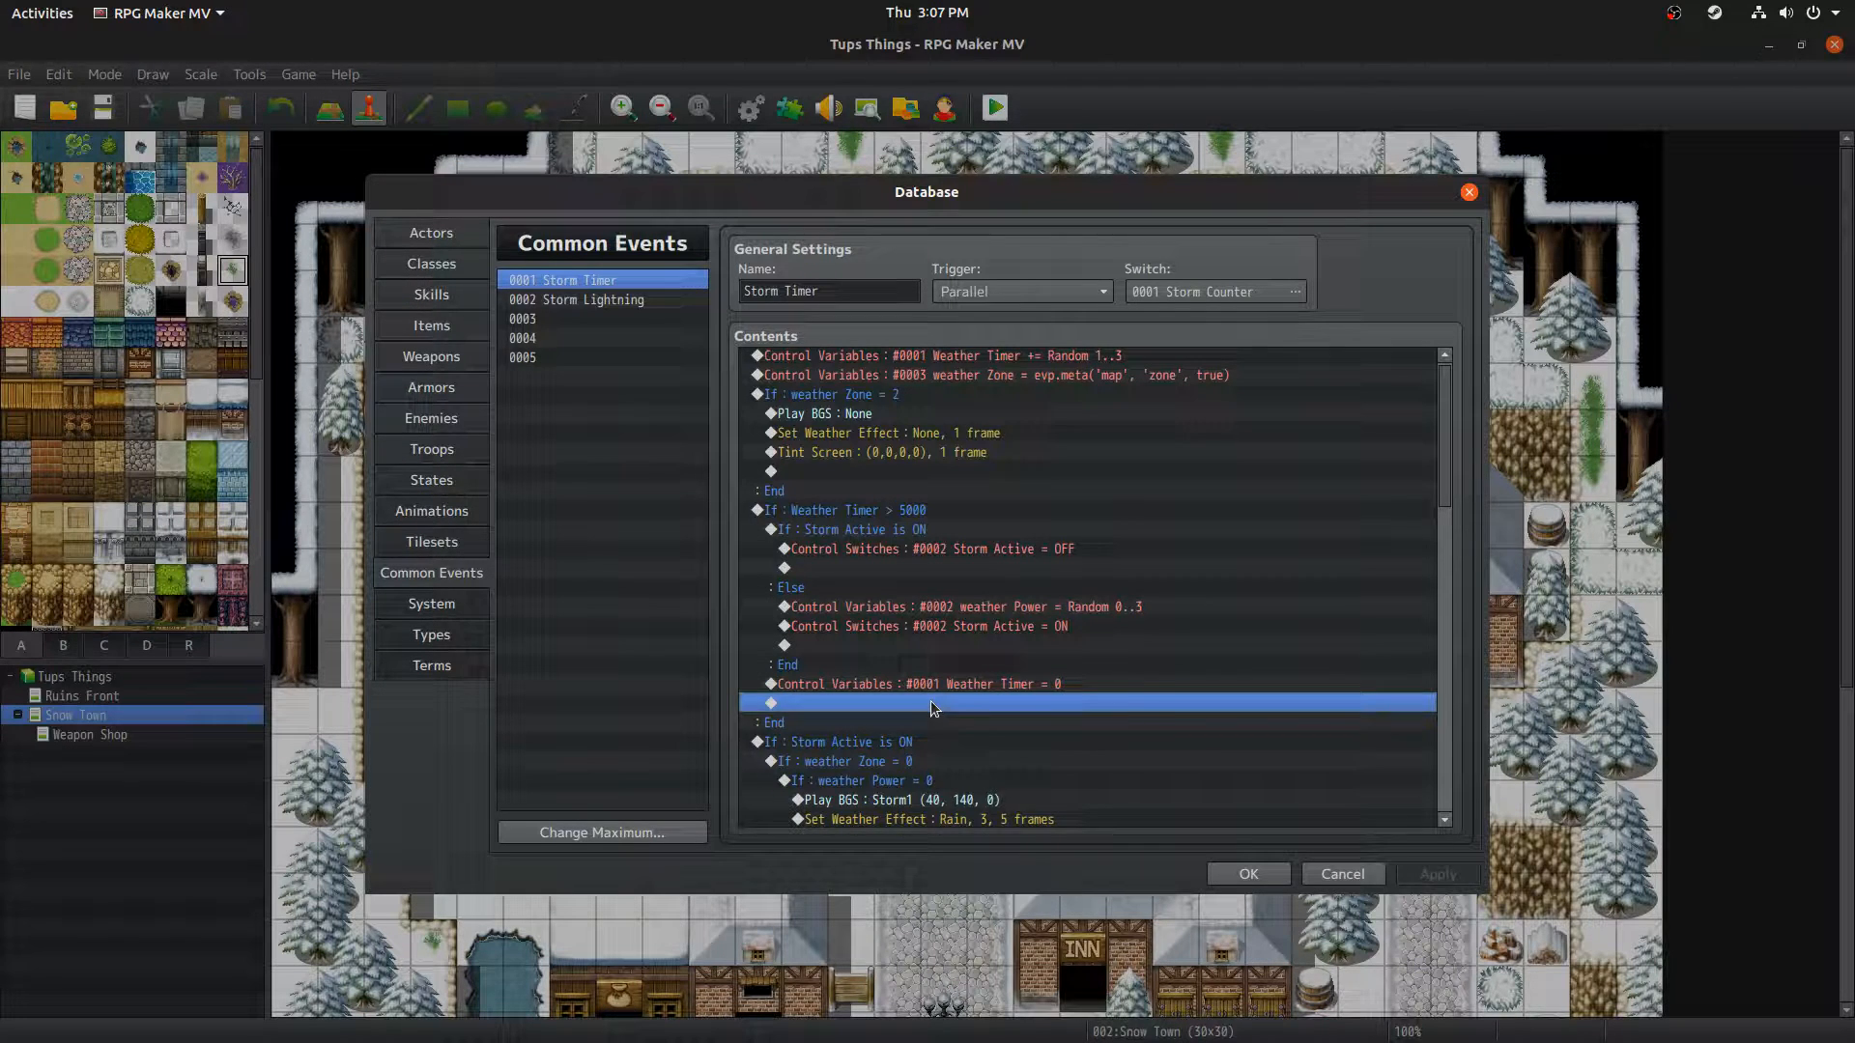
key("ctrl+v")
left_click(958, 699)
Step: Change the duplicated Control Variables command to add a random value from 0 to 1000 to Weather Timer
double_click(958, 703)
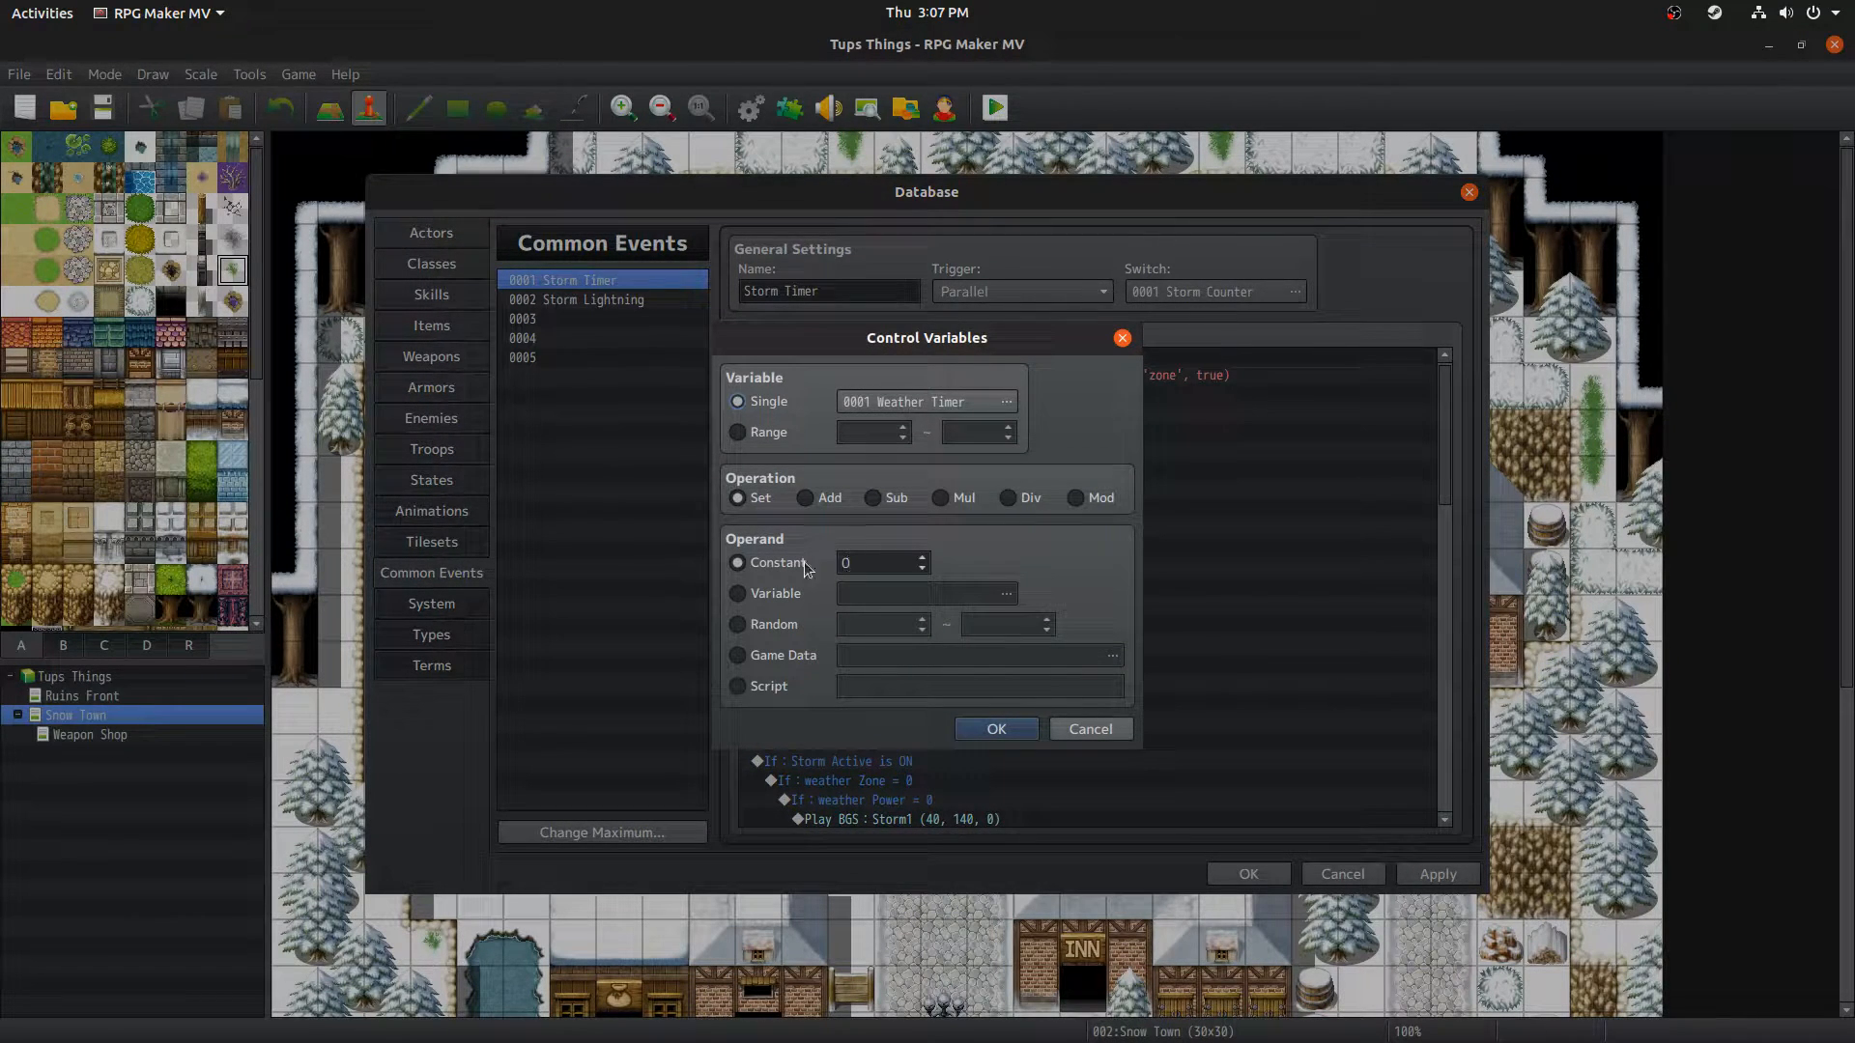
left_click(811, 497)
left_click(763, 595)
left_click(799, 626)
key("Tab")
key("Tab")
type("500")
key("BackSpace")
key("BackSpace")
key("BackSpace")
type("1000")
key("Return")
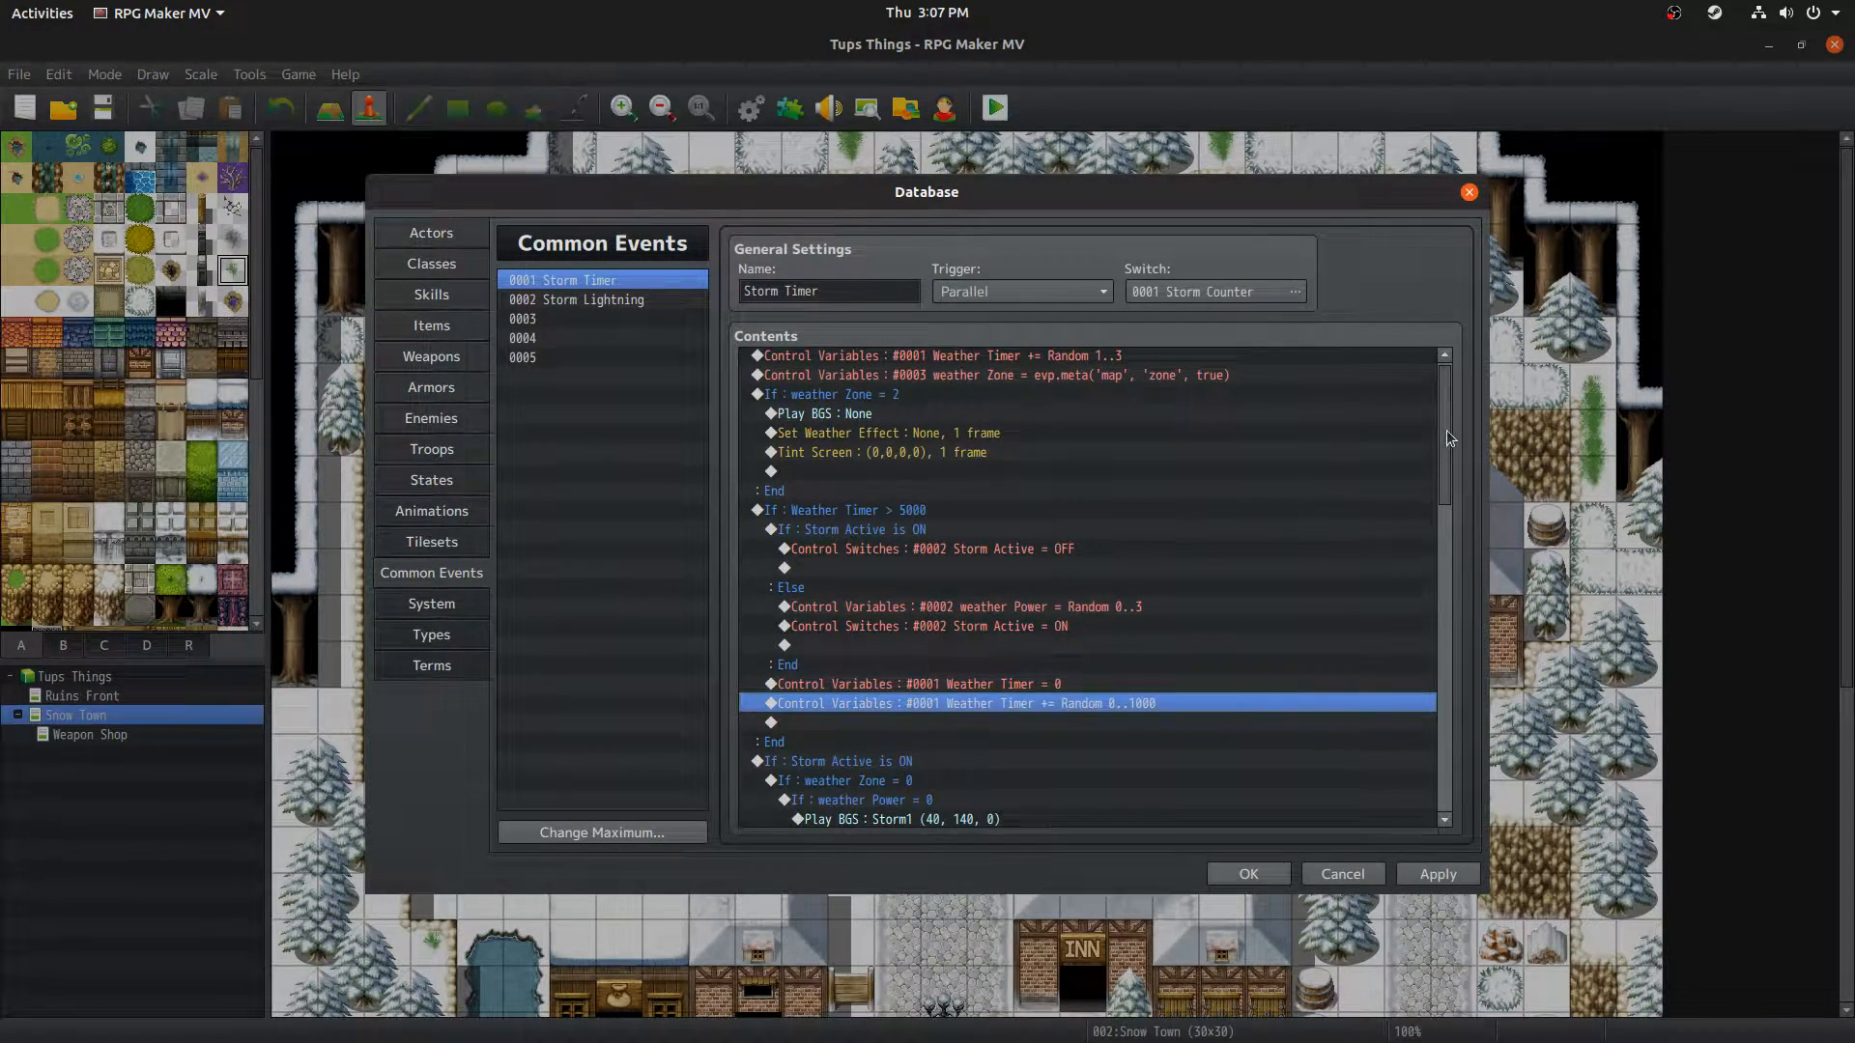
Step: Review the Weather Timer > 5000 branch from its condition to its end, including the added random timer command
left_click_drag(1446, 431, 1445, 457)
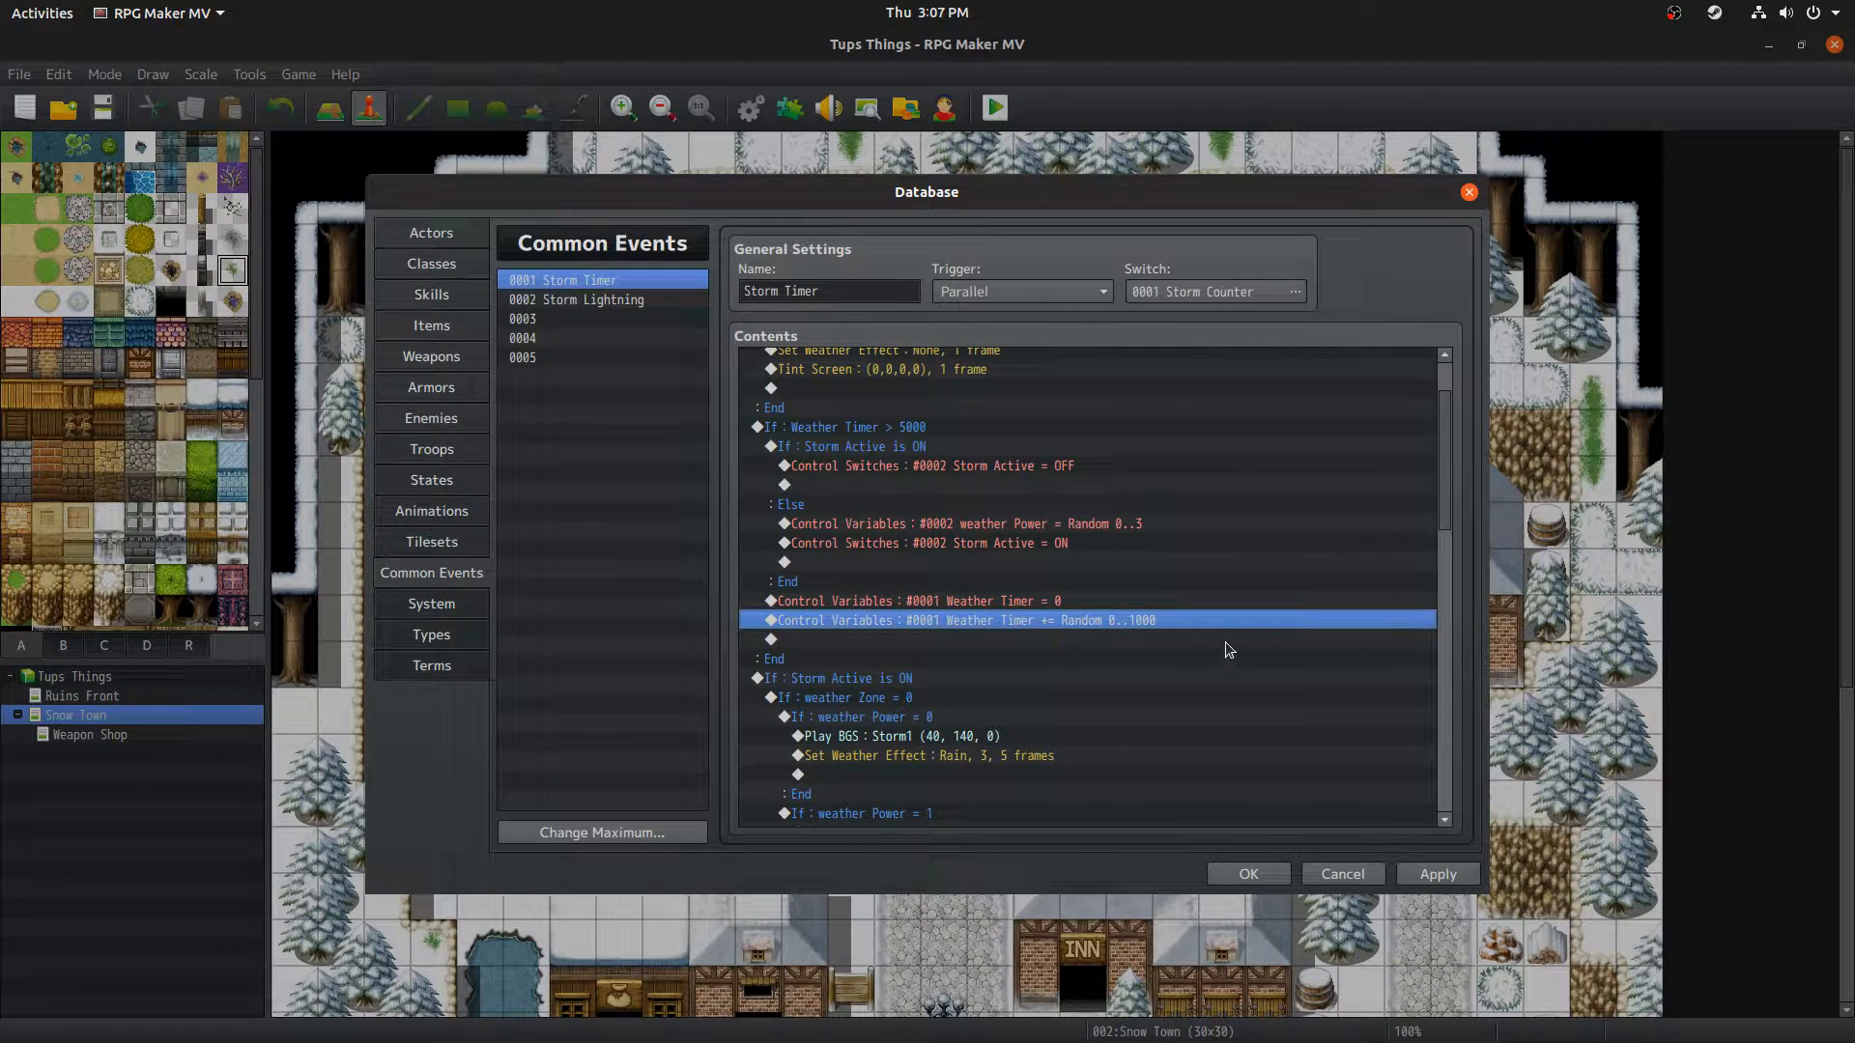
left_click(899, 428)
left_click(1061, 623)
left_click(821, 662)
Step: Examine the conditions of the outer Storm Active is ON branch and the weather Zone = 0 branch nested in it
left_click(829, 679)
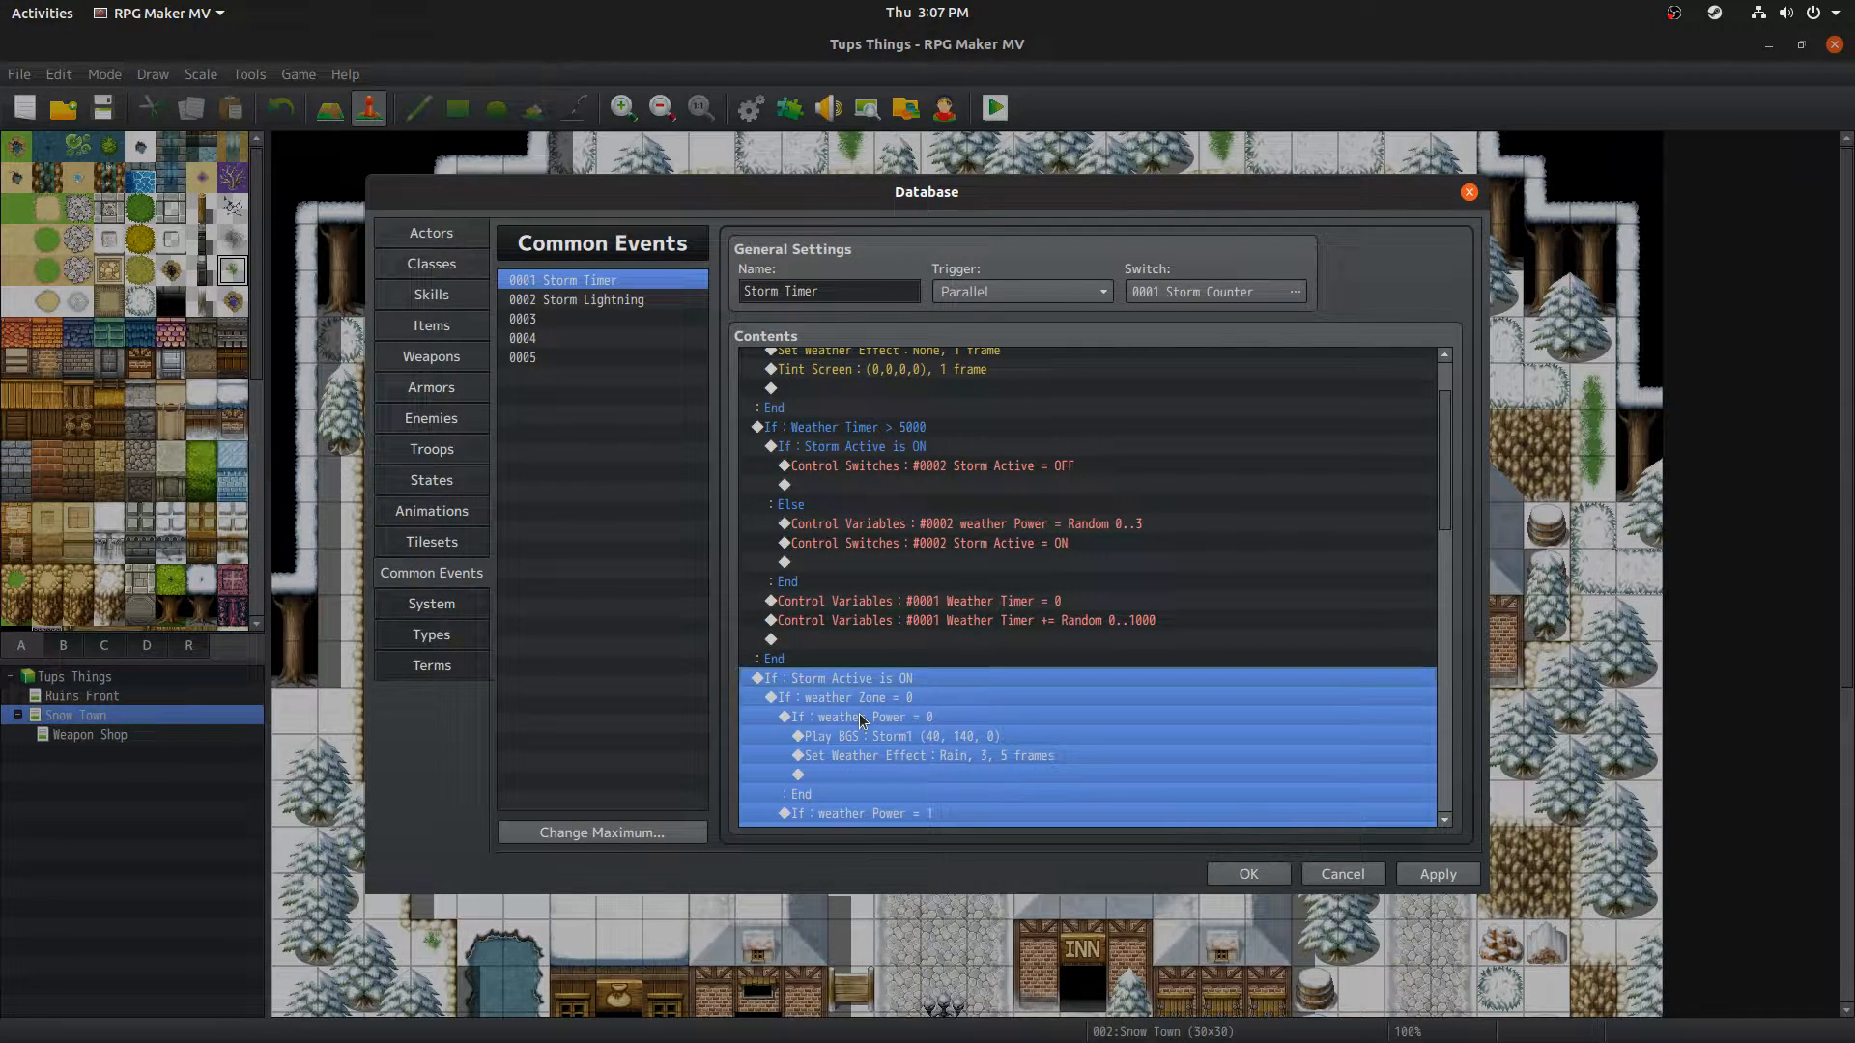
scroll(874, 727, "down", 1)
scroll(874, 726, "down", 1)
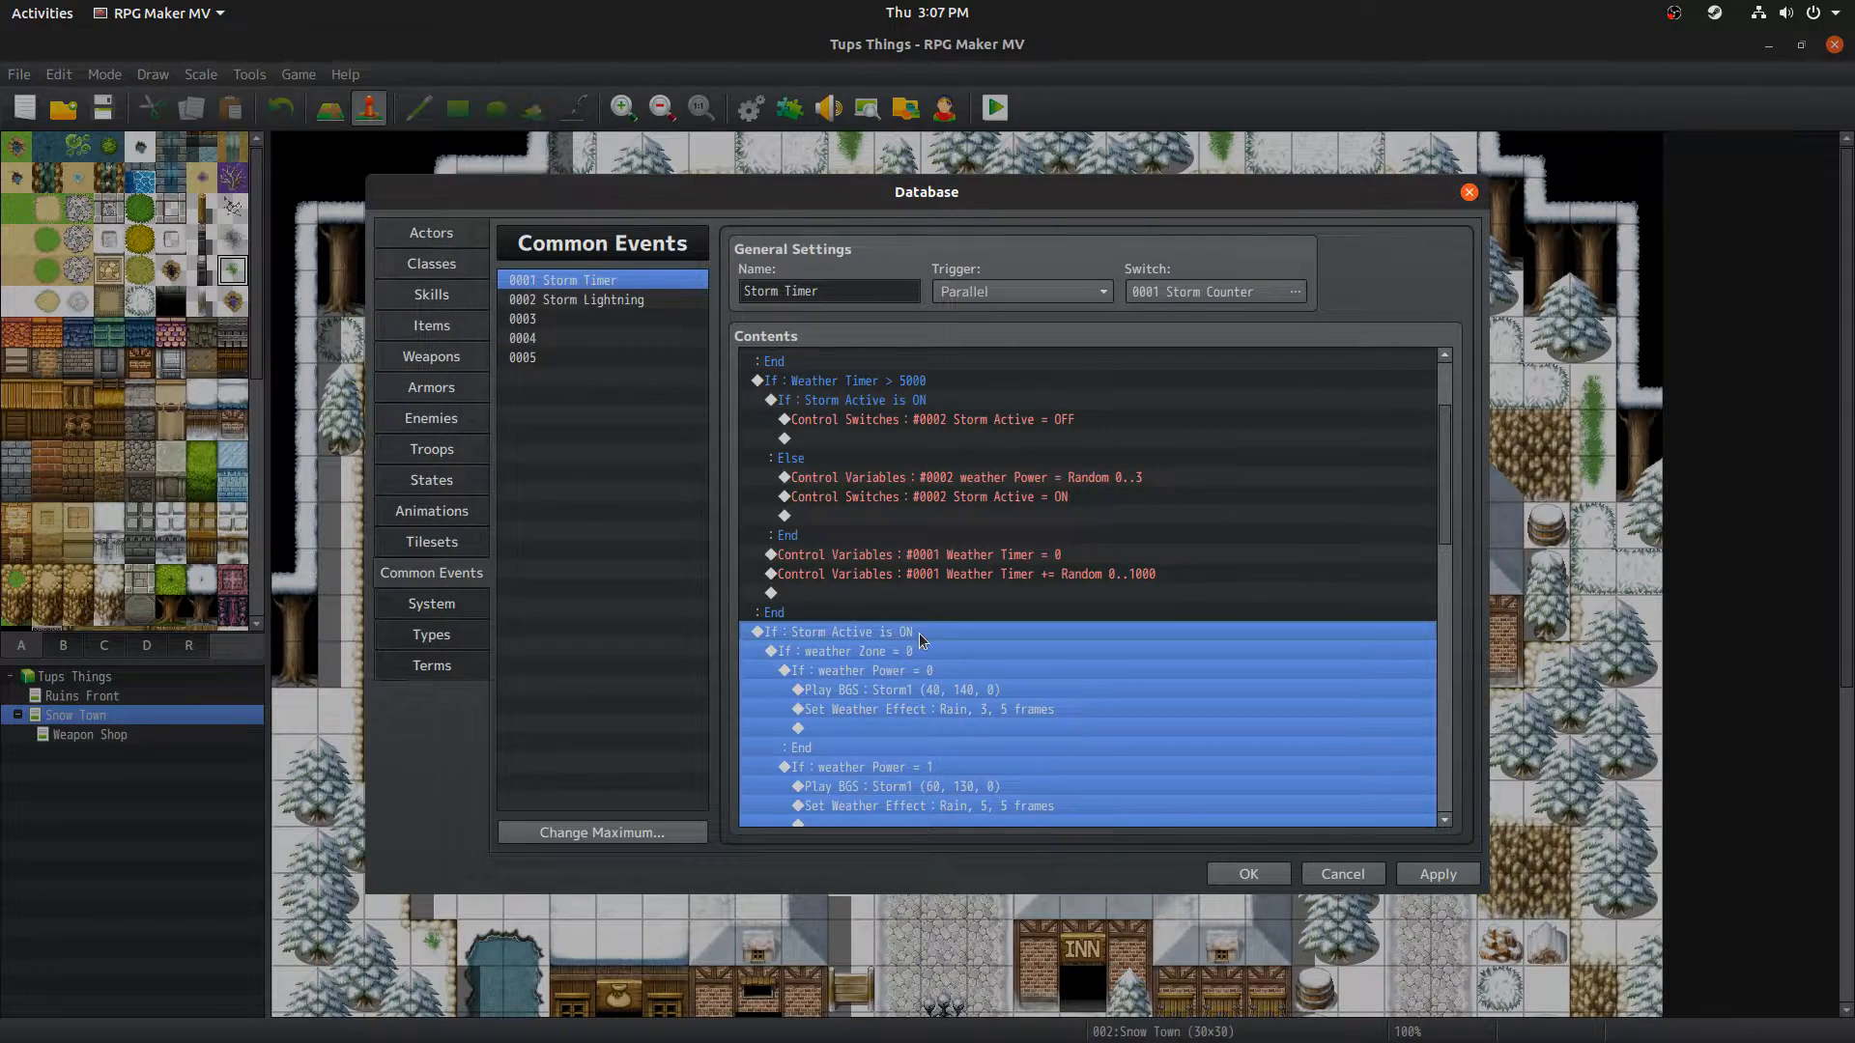
double_click(918, 634)
left_click(1102, 712)
left_click(874, 653)
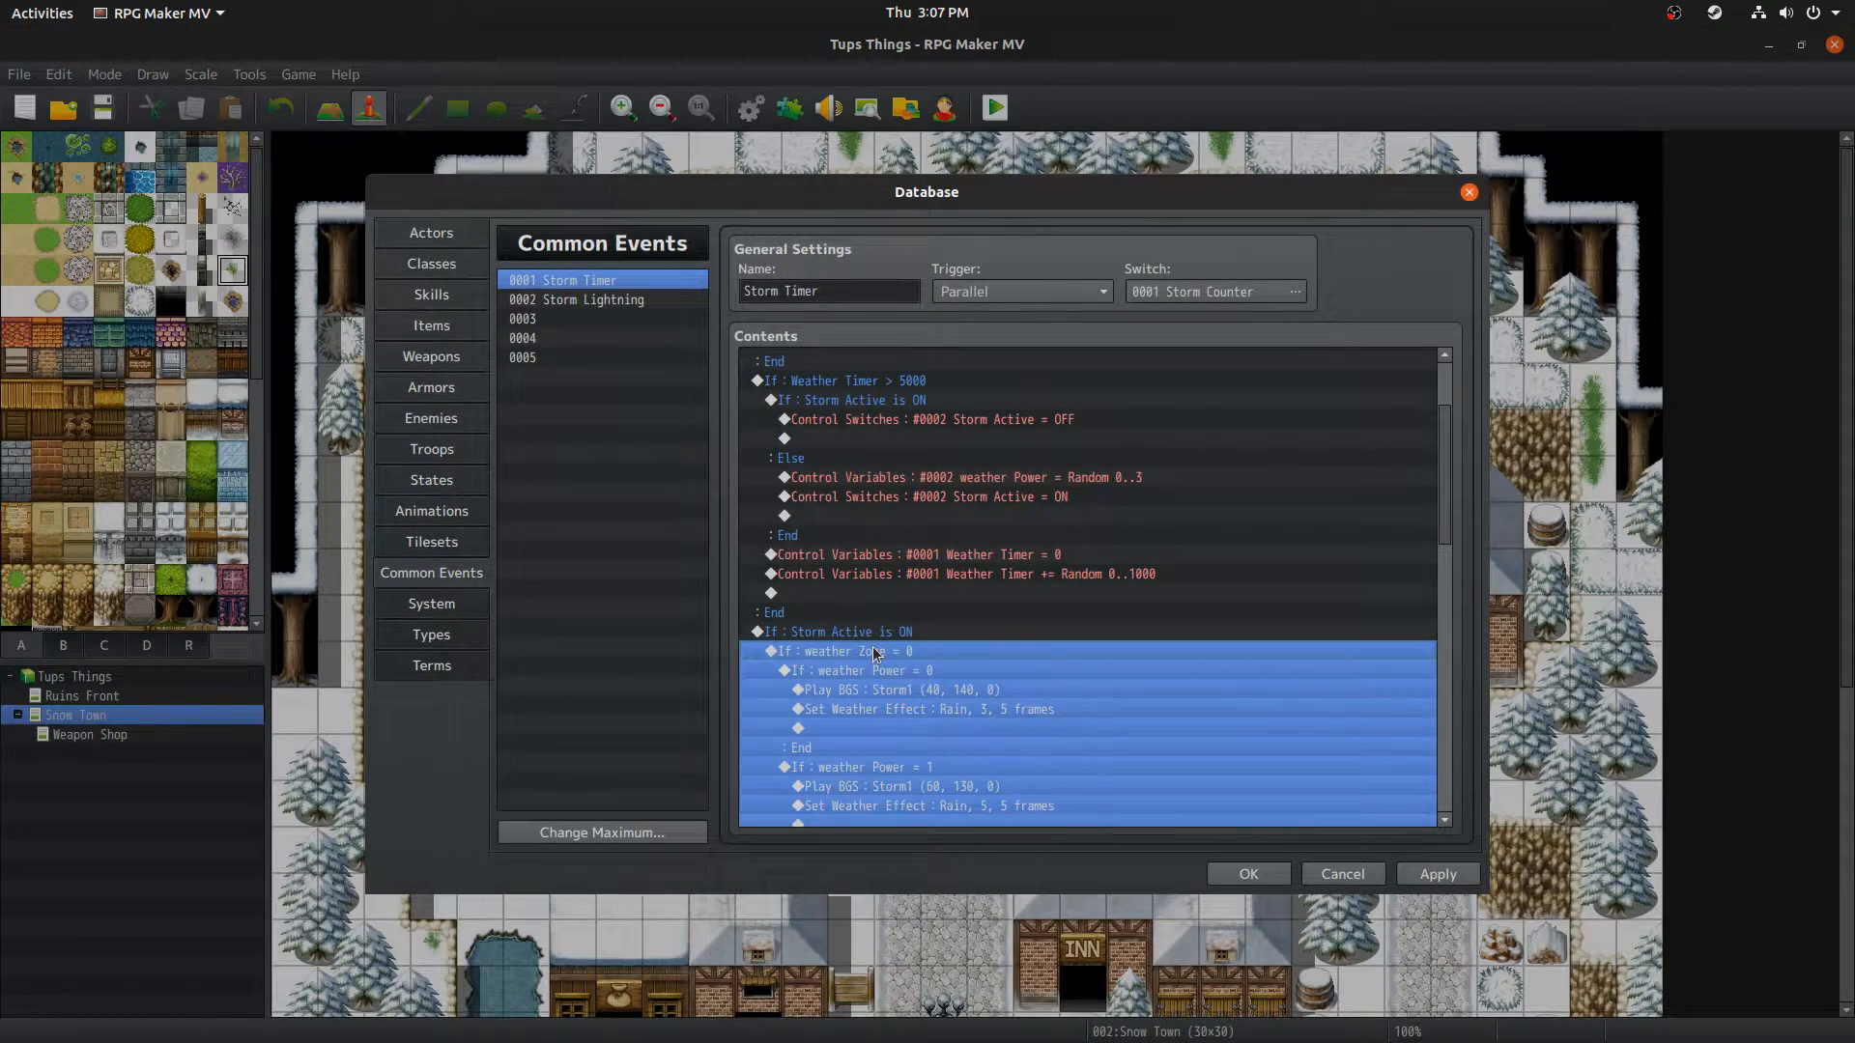
double_click(874, 653)
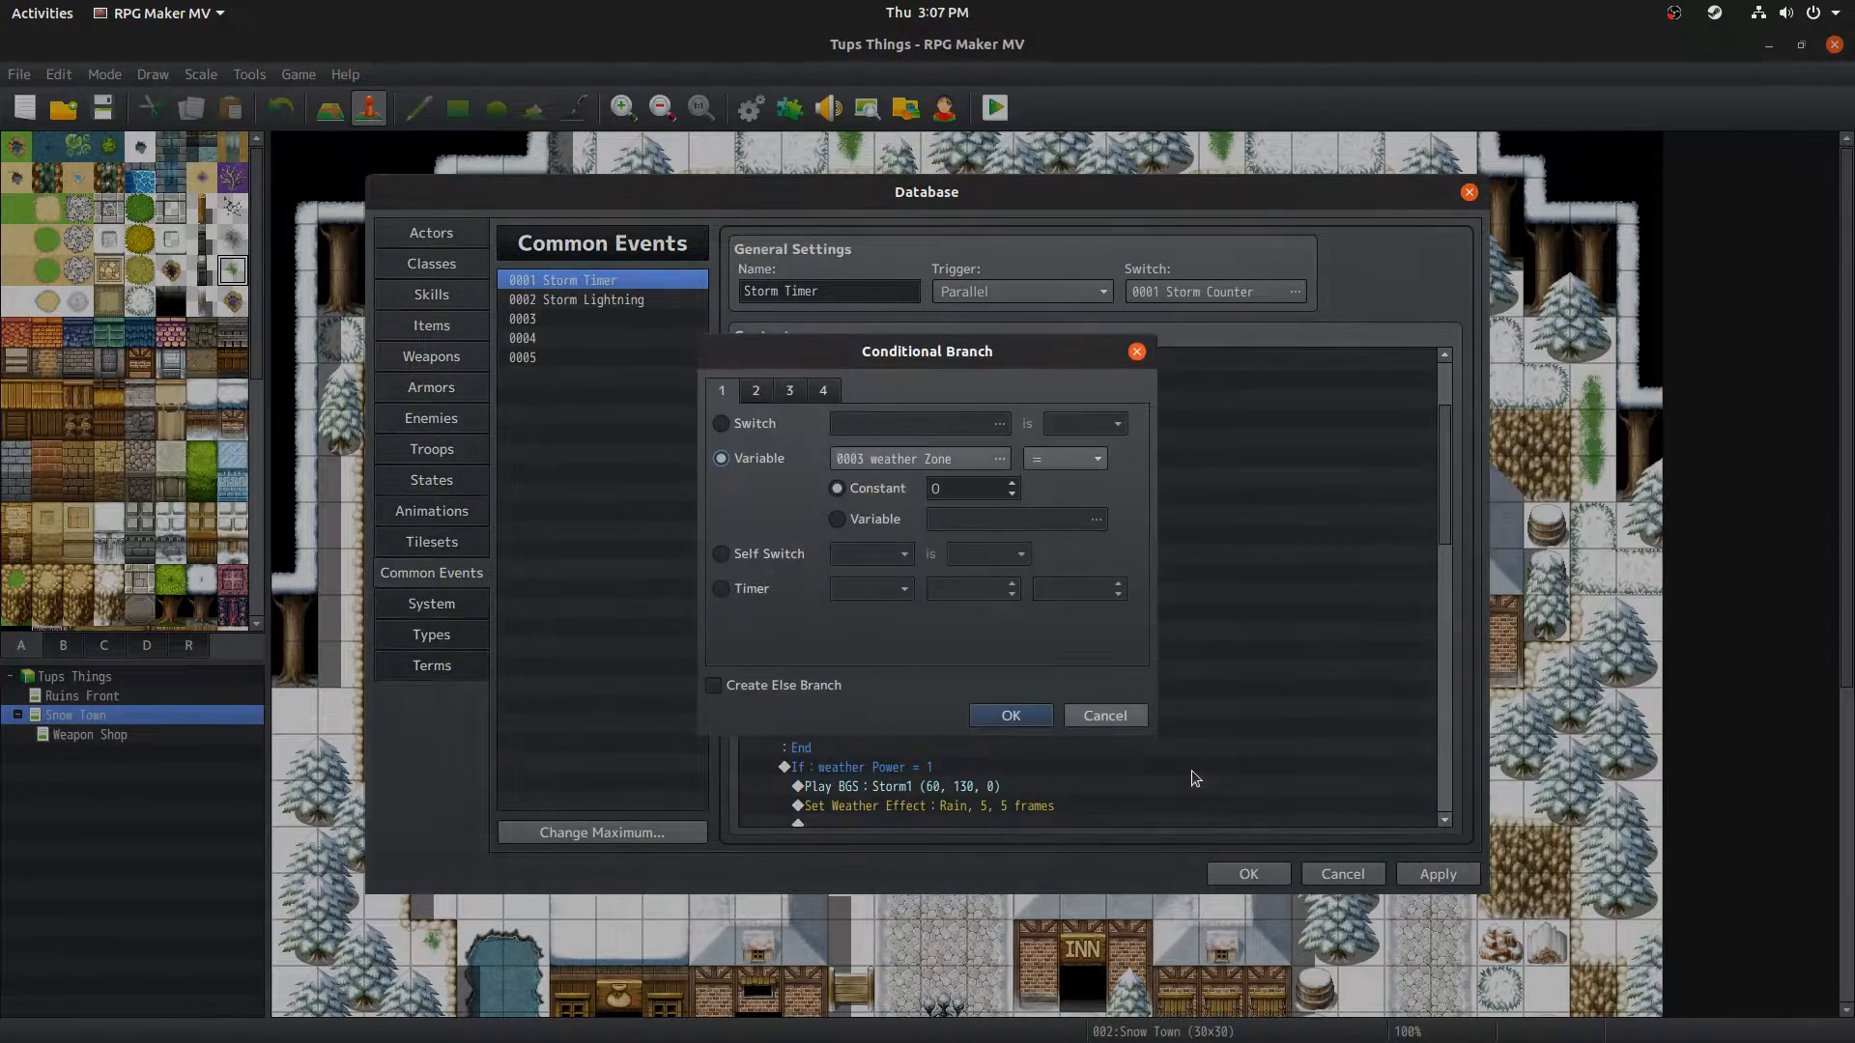
left_click(1106, 715)
double_click(848, 630)
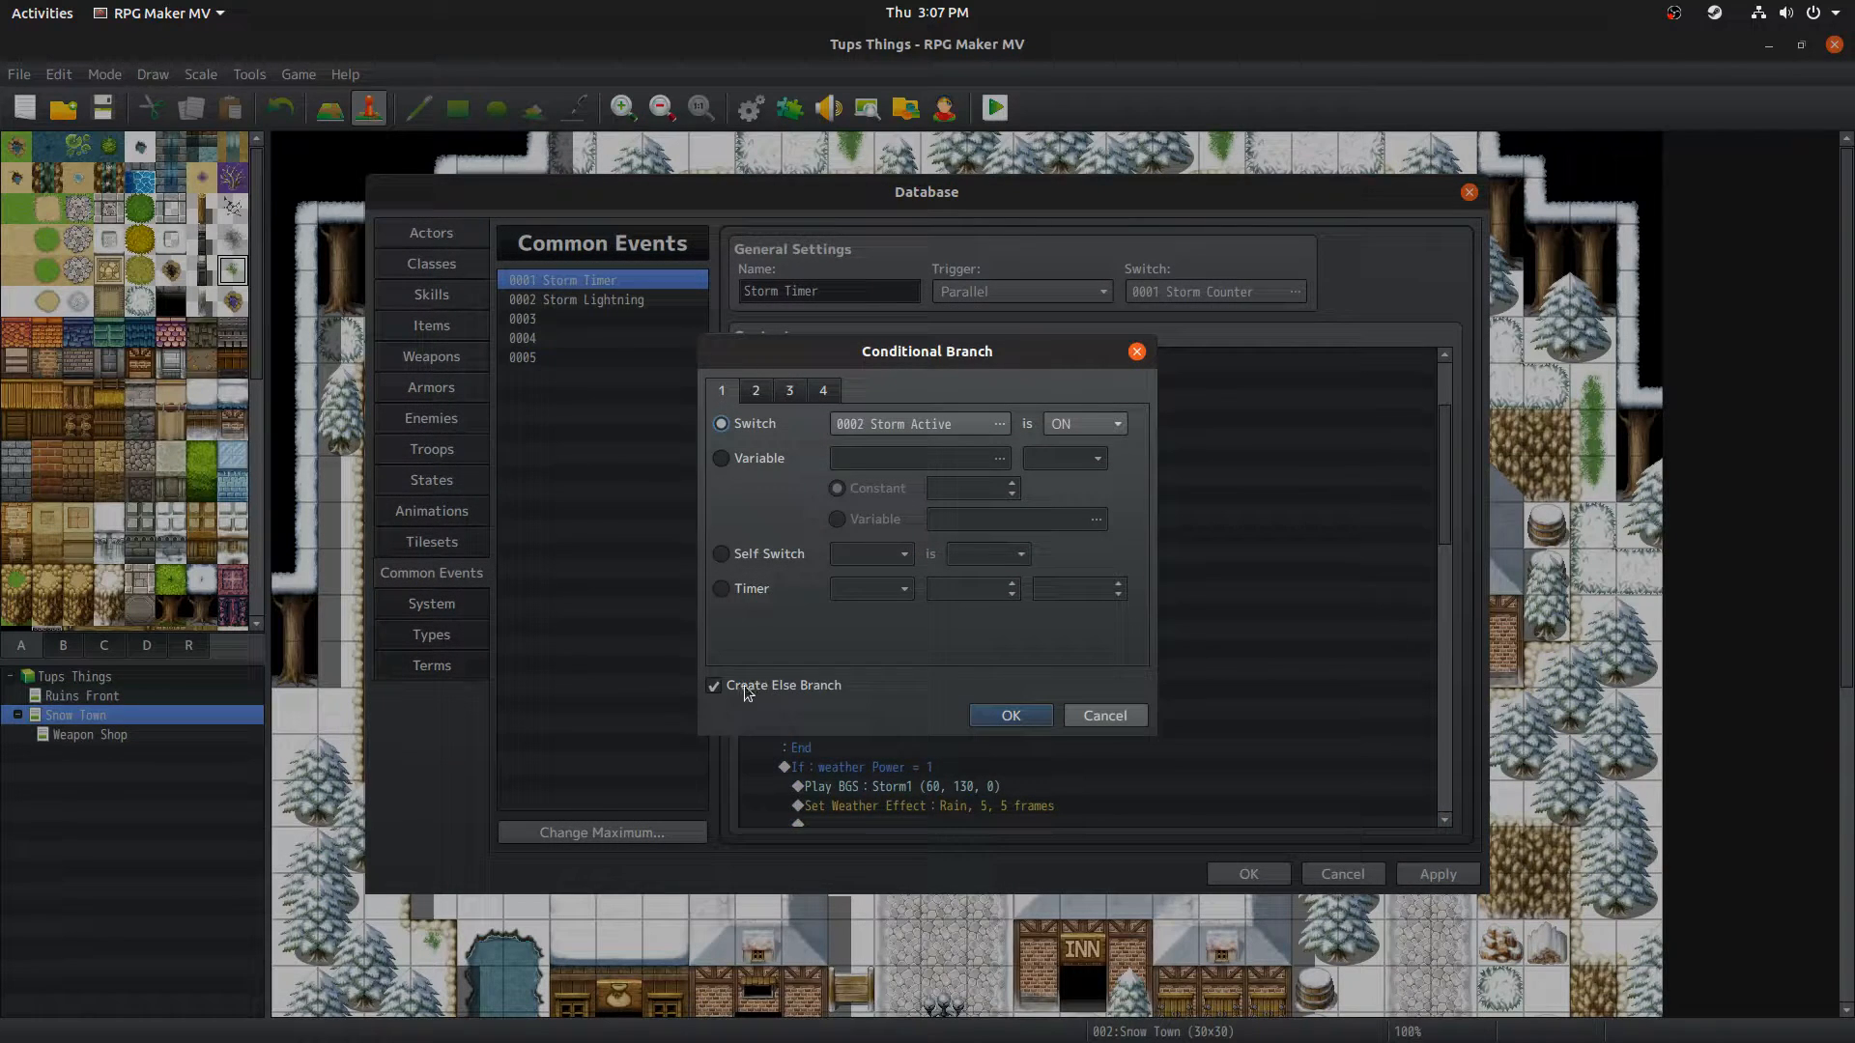
left_click(1103, 717)
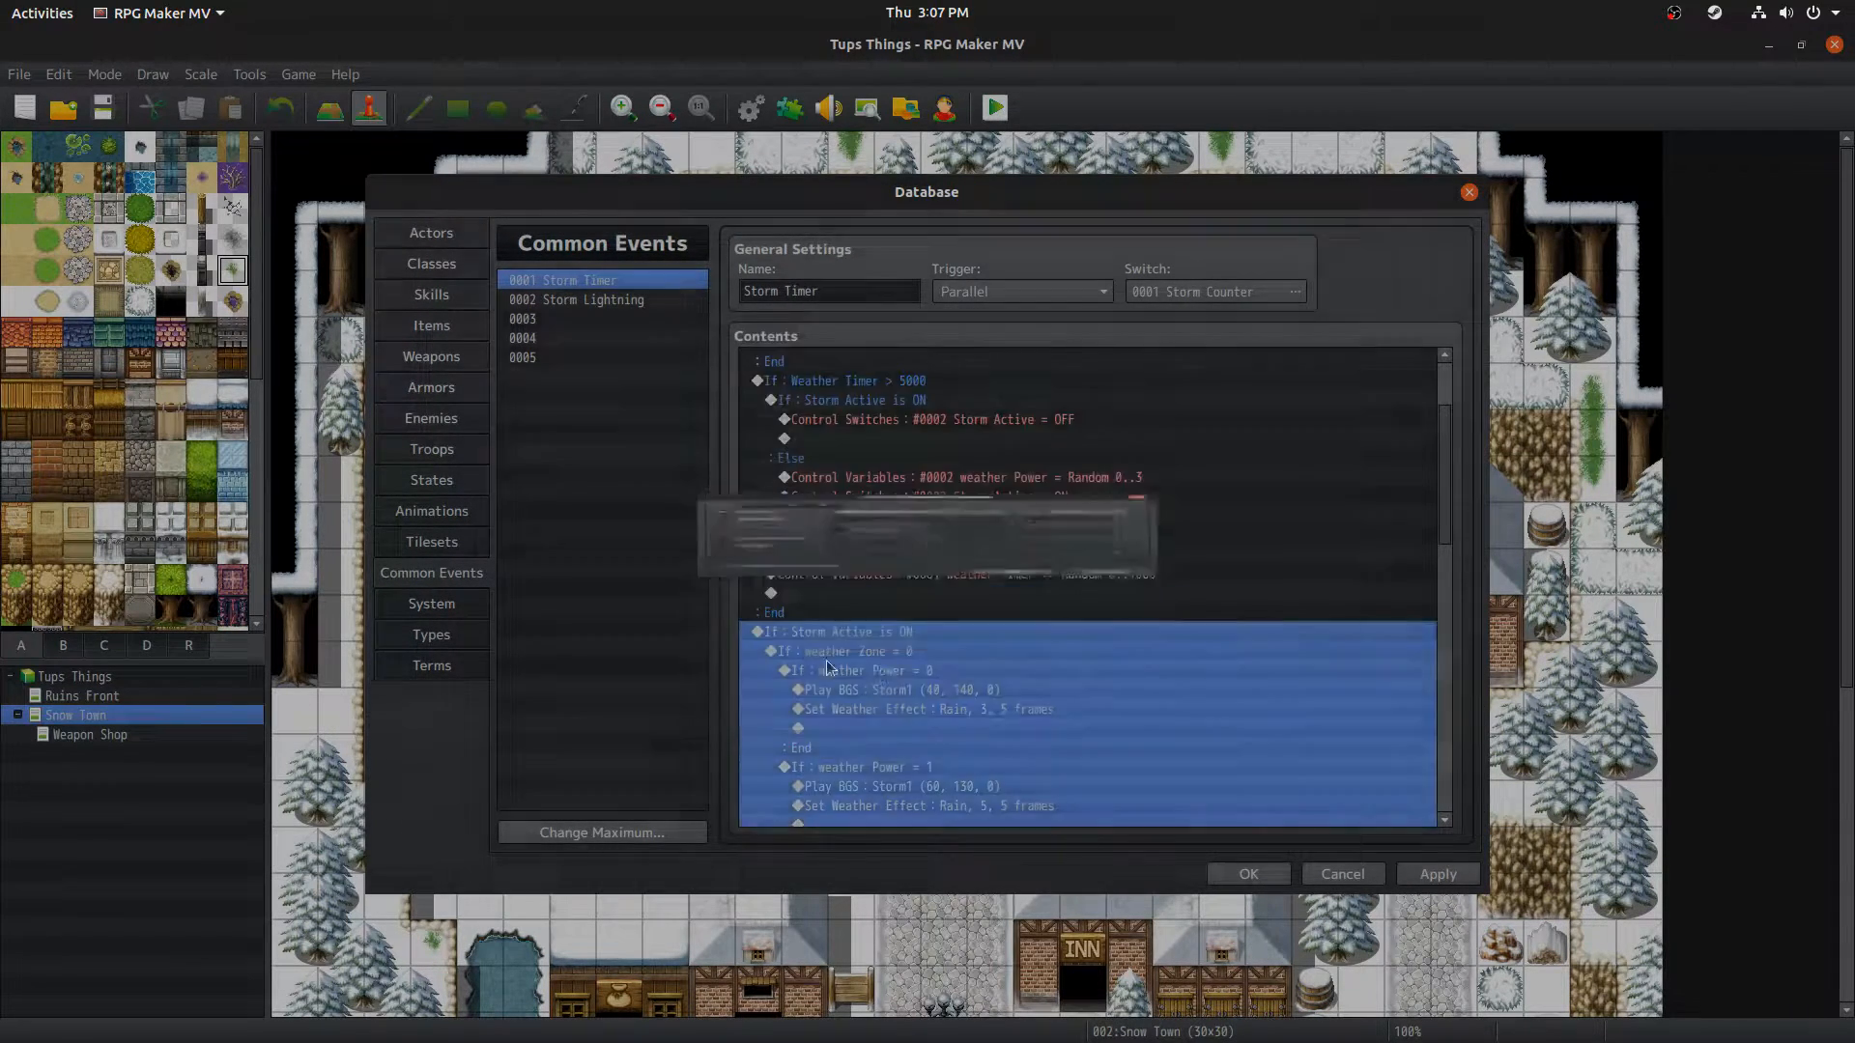
double_click(810, 652)
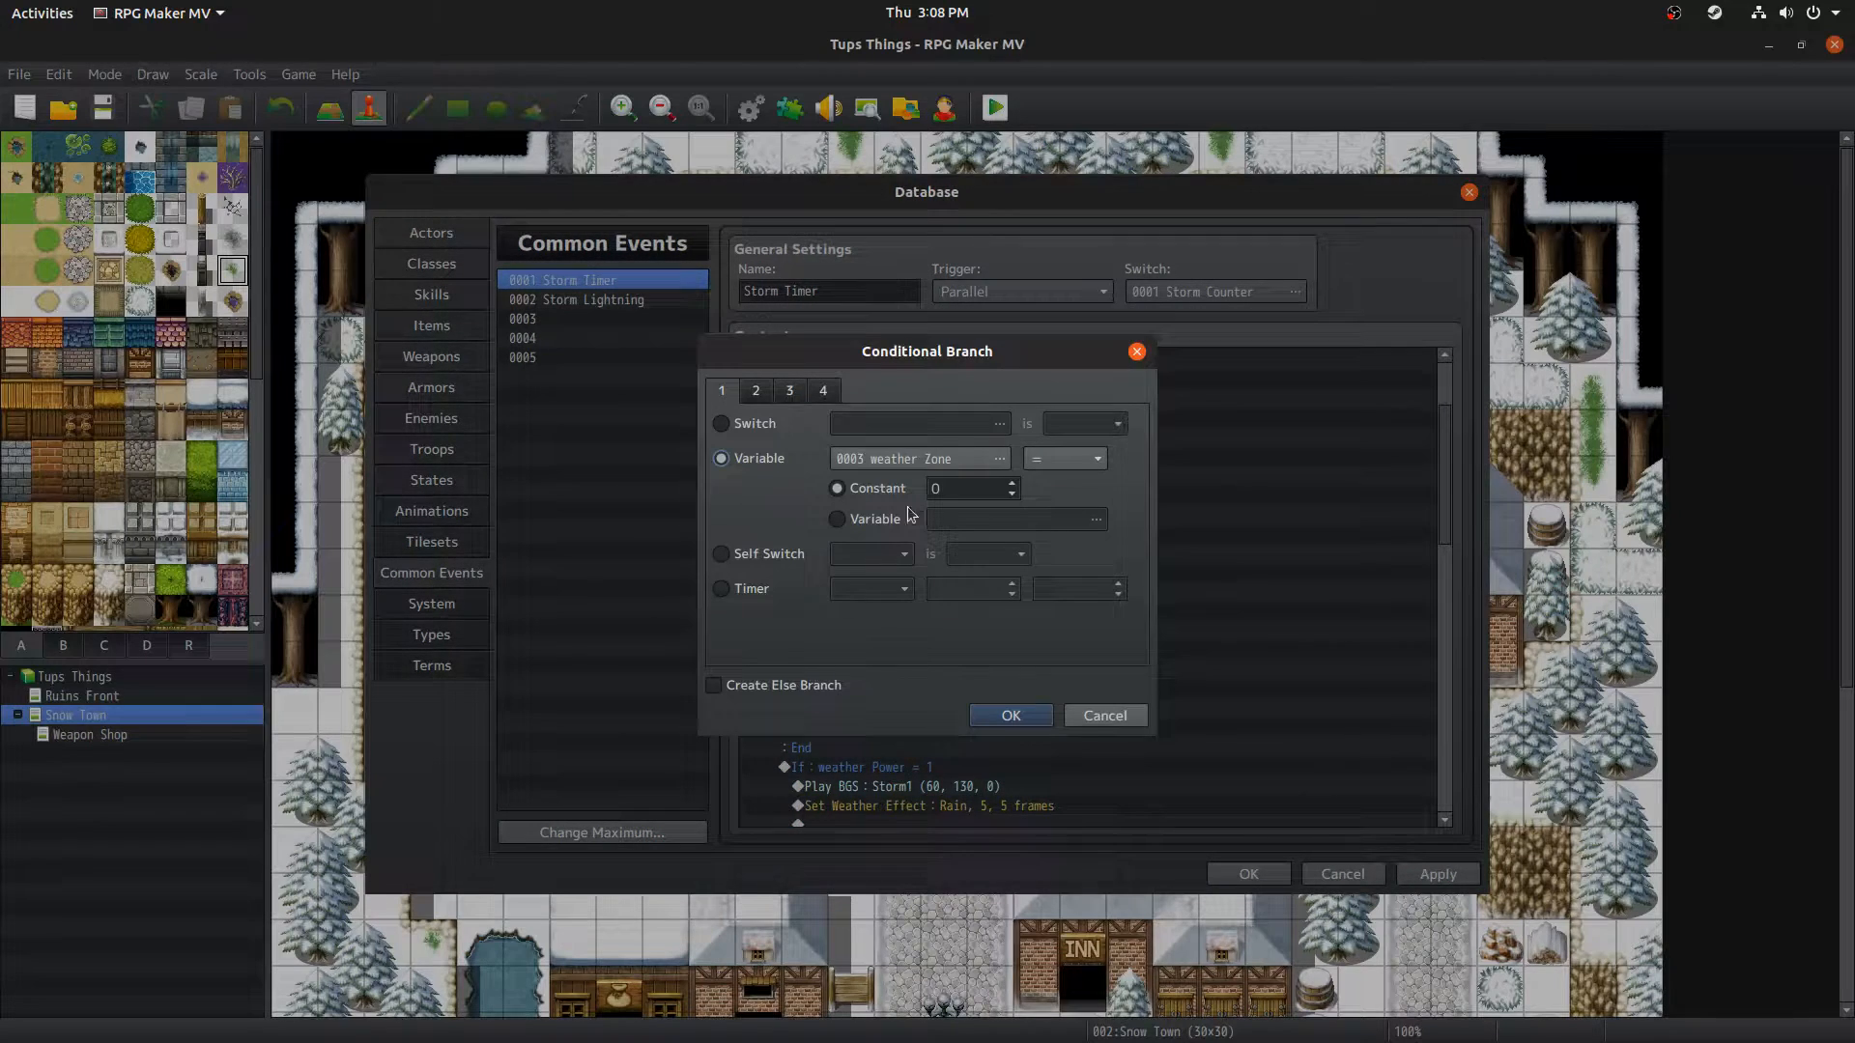
left_click(1105, 715)
Step: Examine the Play BGS and Set Weather Effect commands inside the weather Power = 0 branch
left_click(836, 674)
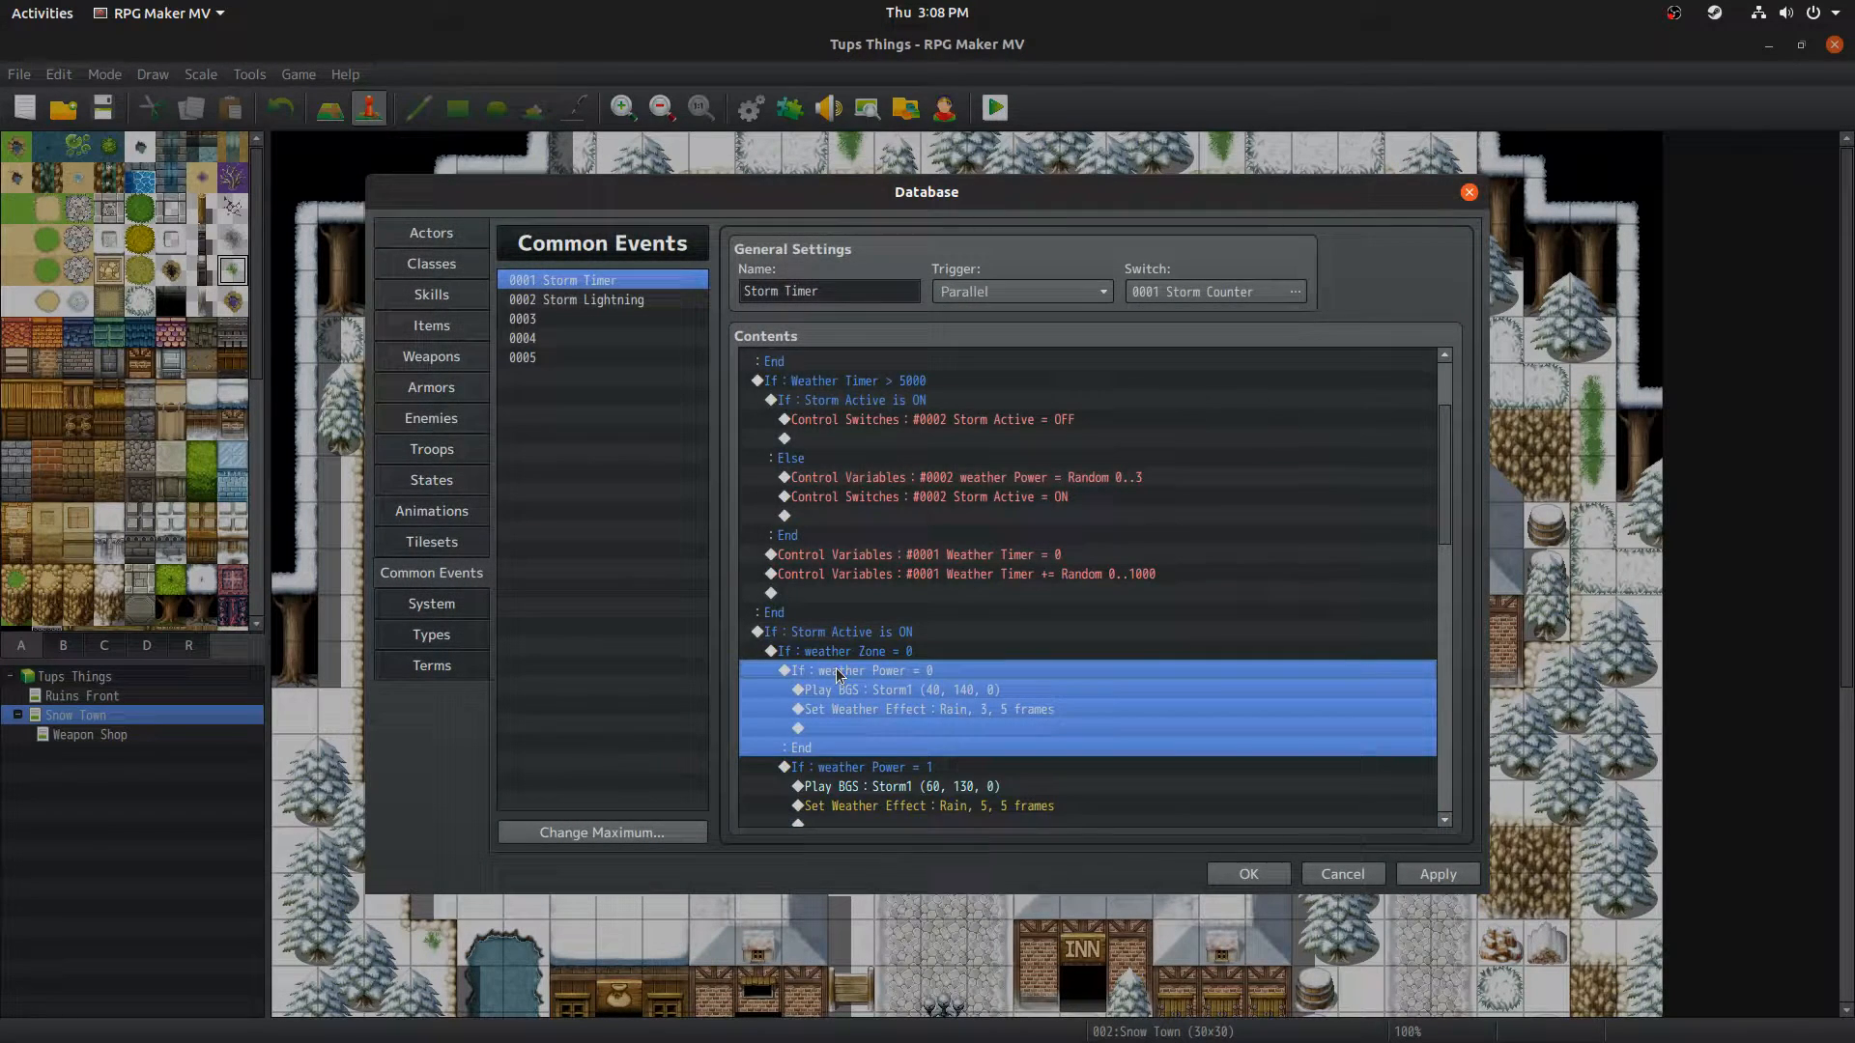
scroll(1300, 568, "down", 3)
left_click_drag(1441, 507, 1445, 554)
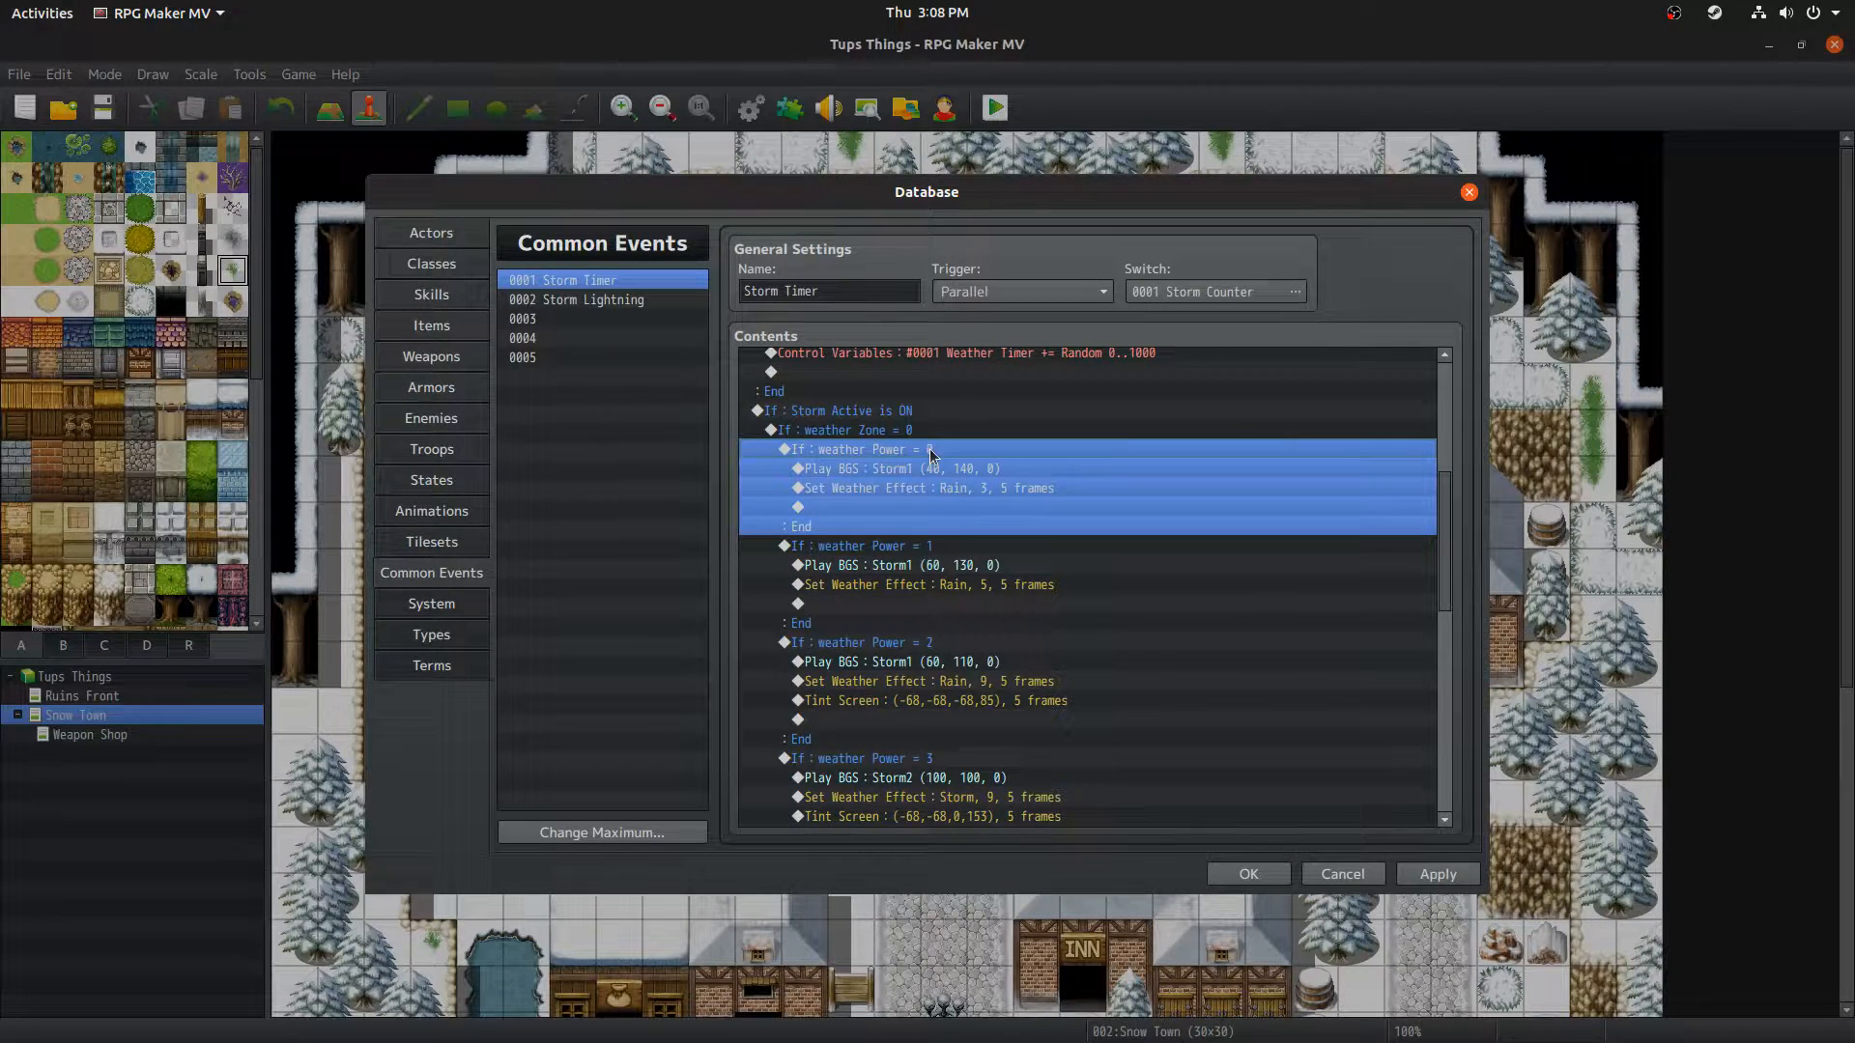
left_click(897, 471)
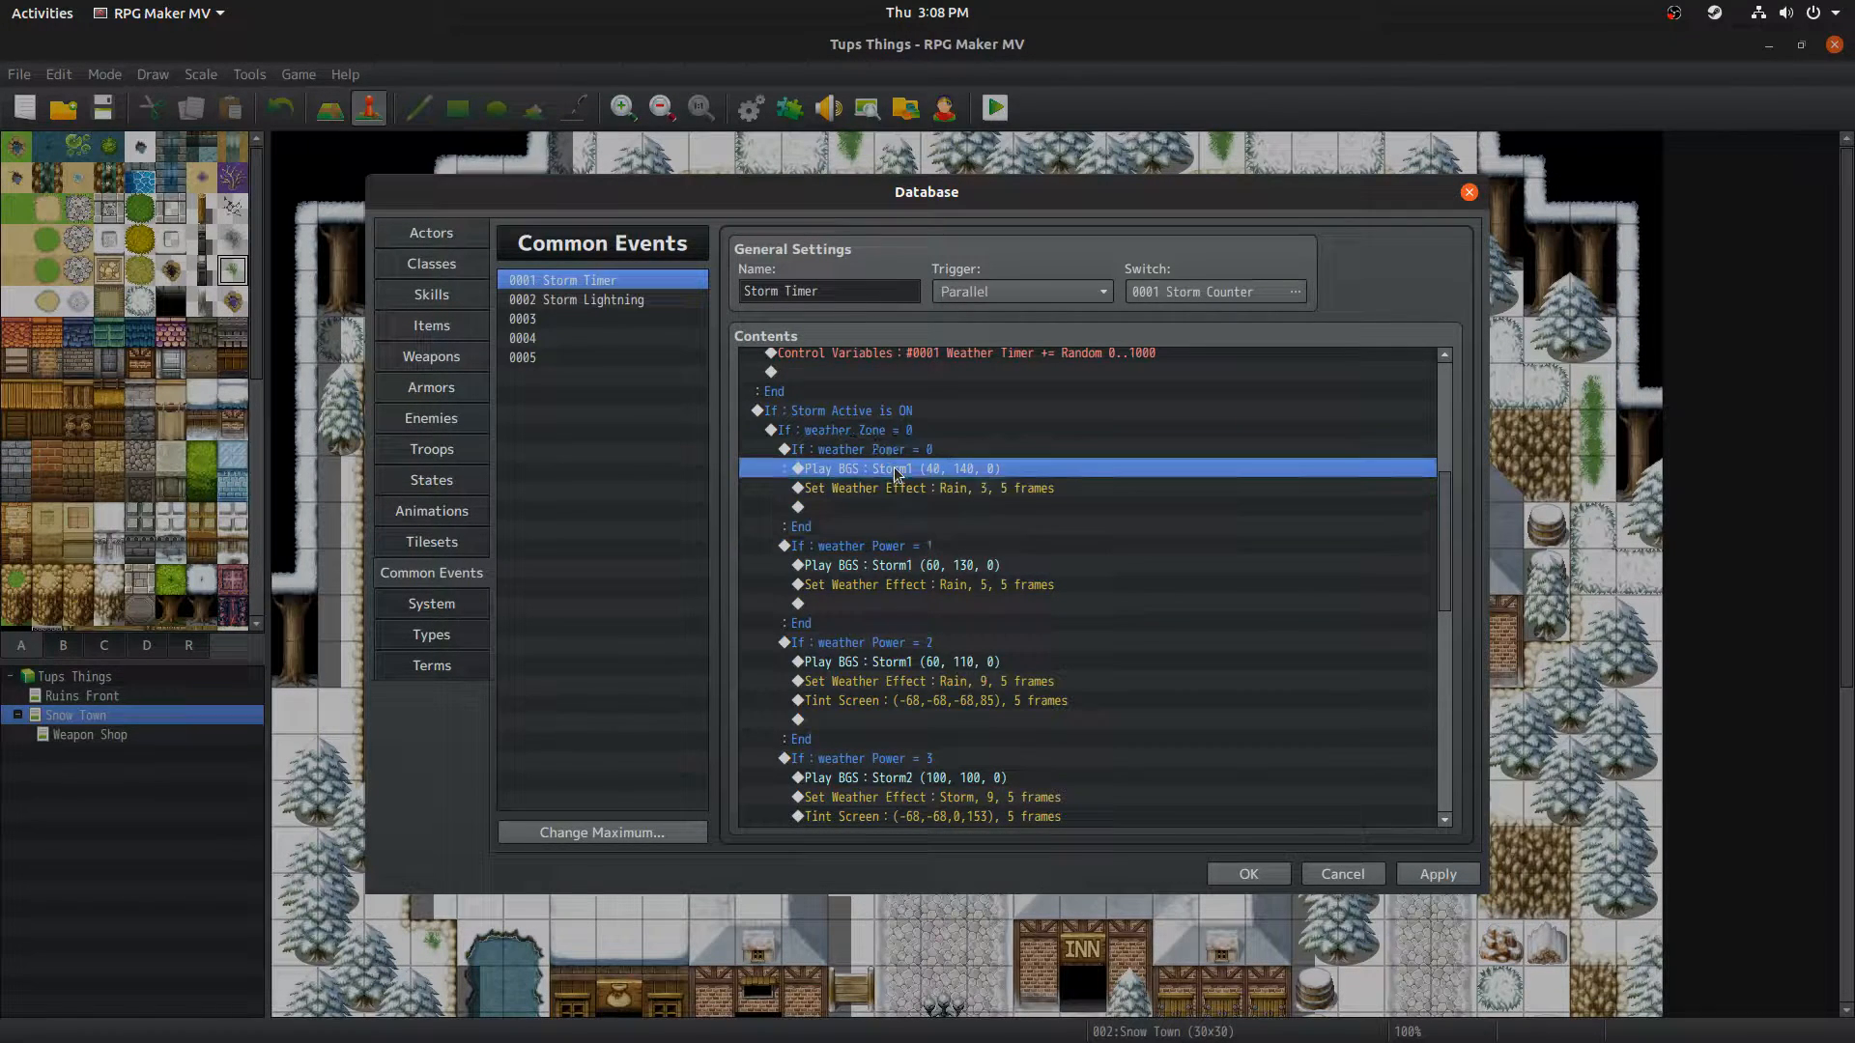
double_click(896, 471)
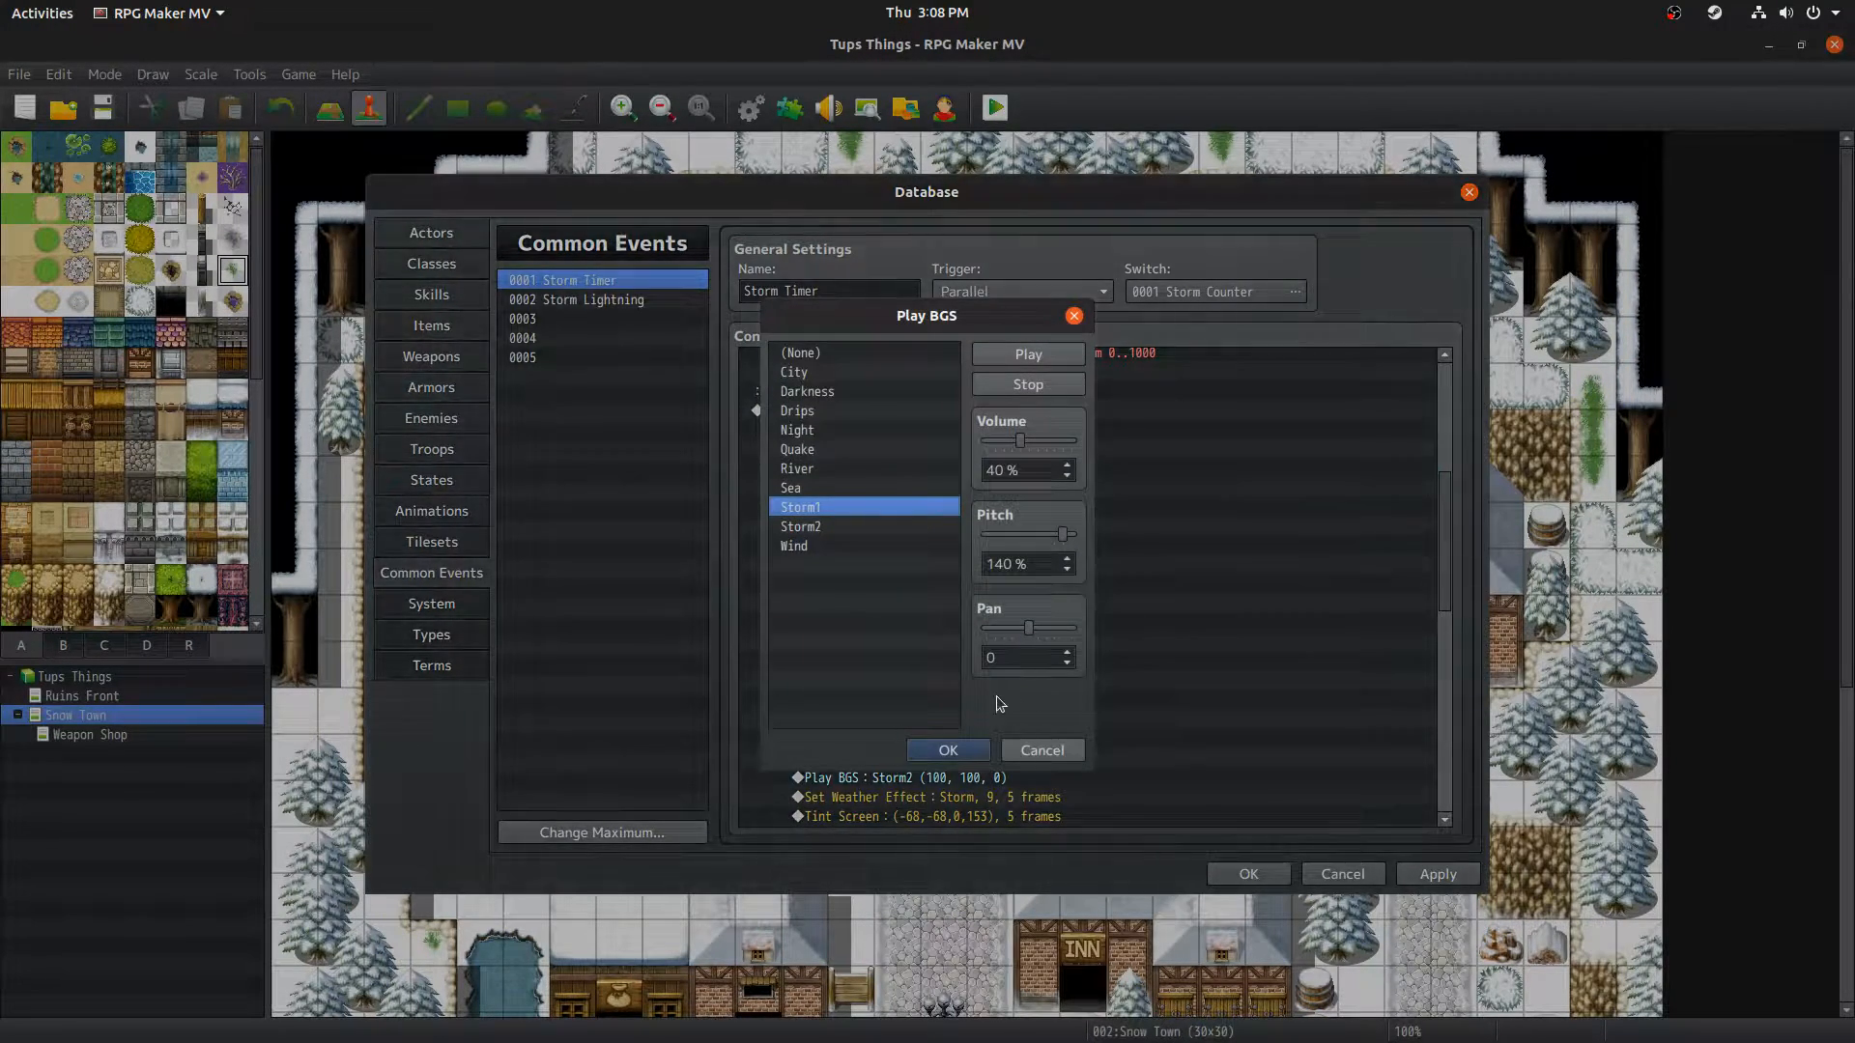
left_click(1044, 751)
double_click(872, 487)
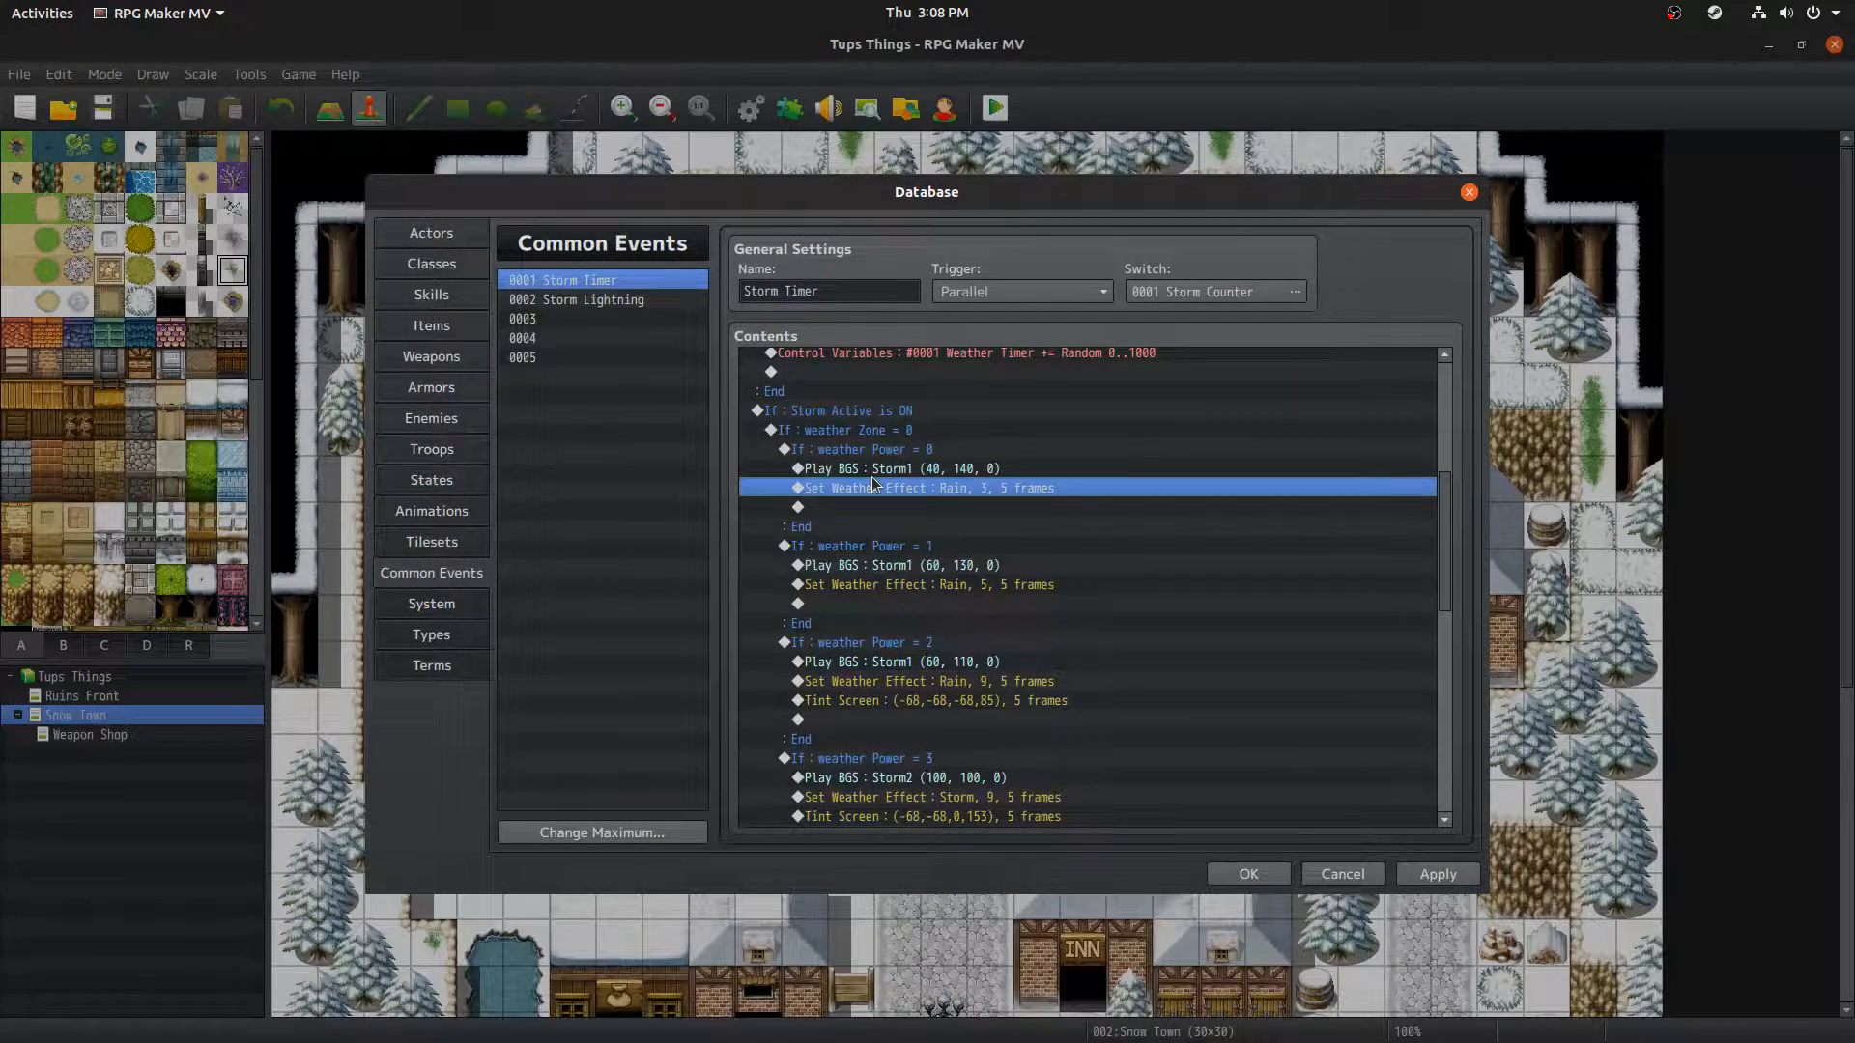
left_click(1087, 638)
Step: Review the weather Power = 1 branch with its Play BGS and Set Weather Effect commands
left_click(837, 547)
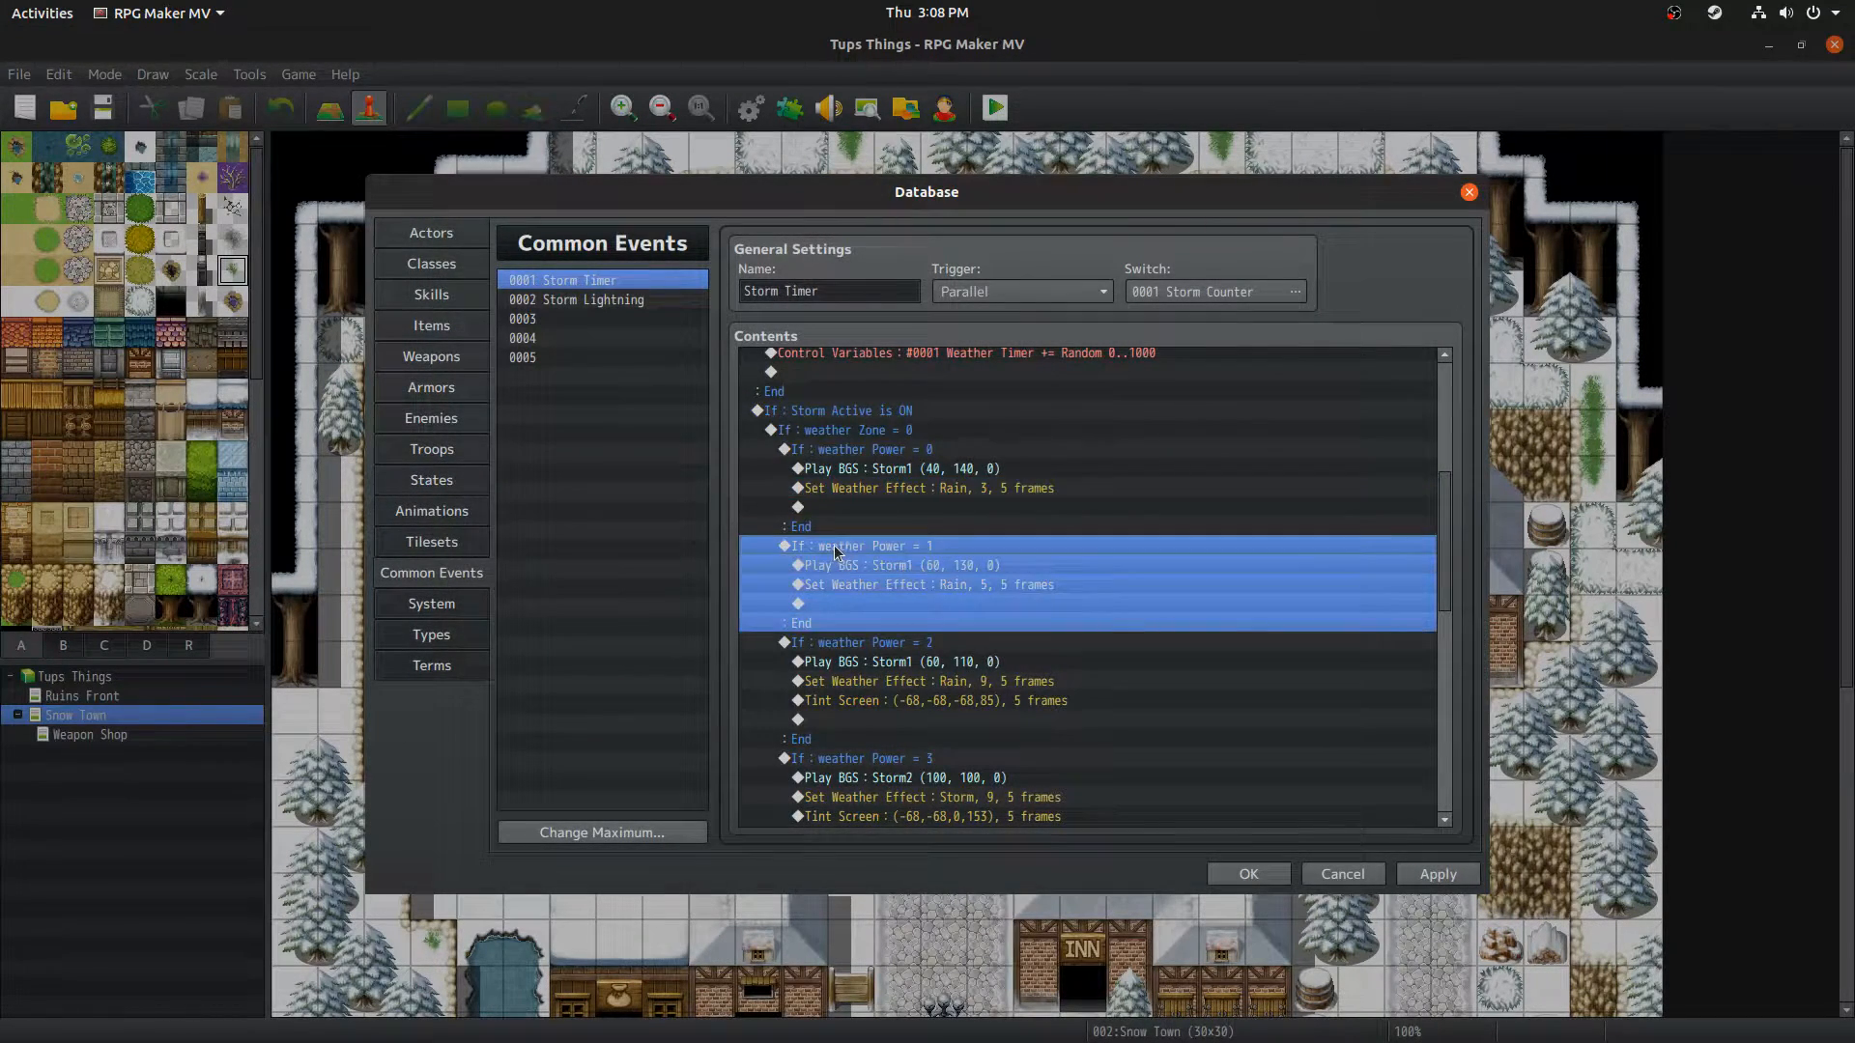
left_click(872, 568)
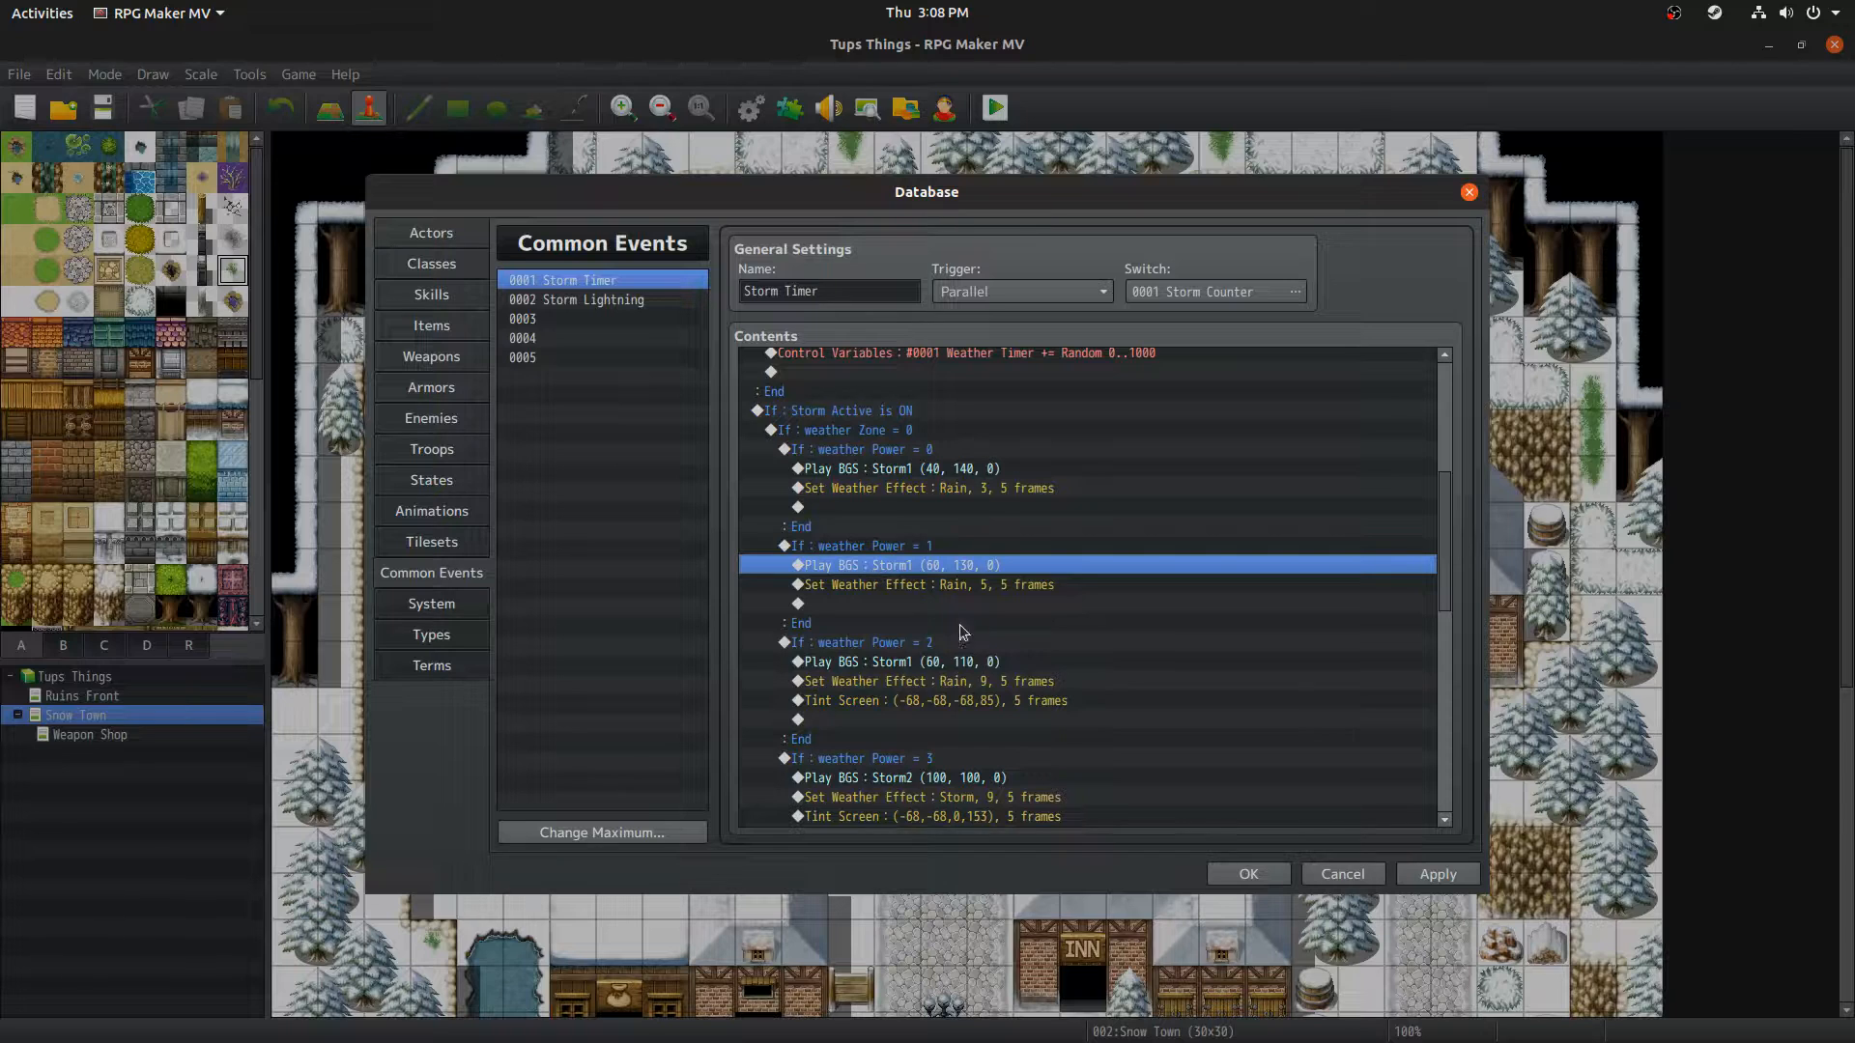
left_click(932, 583)
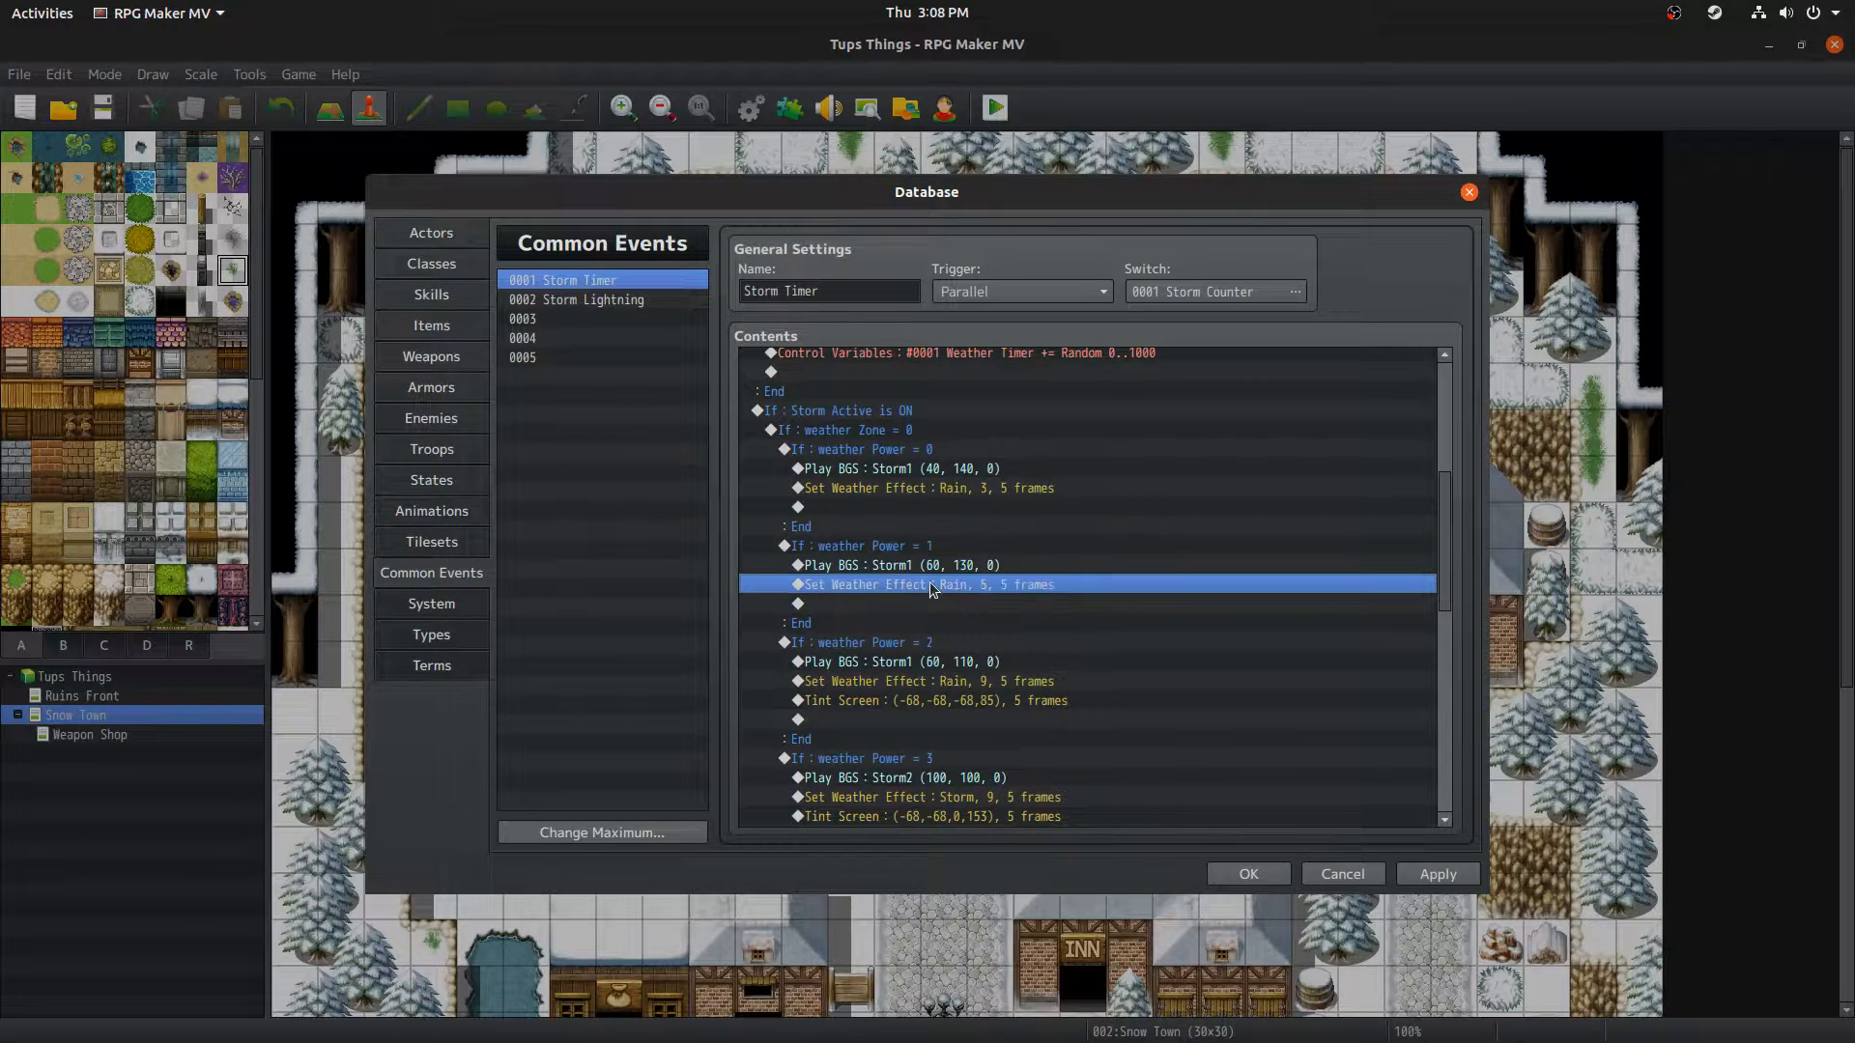
Step: Review the weather Power = 2 branch, going through its Play BGS, Set Weather Effect and Tint Screen commands
left_click(925, 643)
left_click(911, 698)
left_click(909, 663)
left_click(913, 682)
left_click(917, 699)
left_click(919, 661)
left_click(869, 697)
Step: Recheck the Set Weather Effect and Tint Screen settings of the weather Power = 2 branch under weather Zone = 0
scroll(872, 690, "down", 3)
scroll(893, 682, "down", 1)
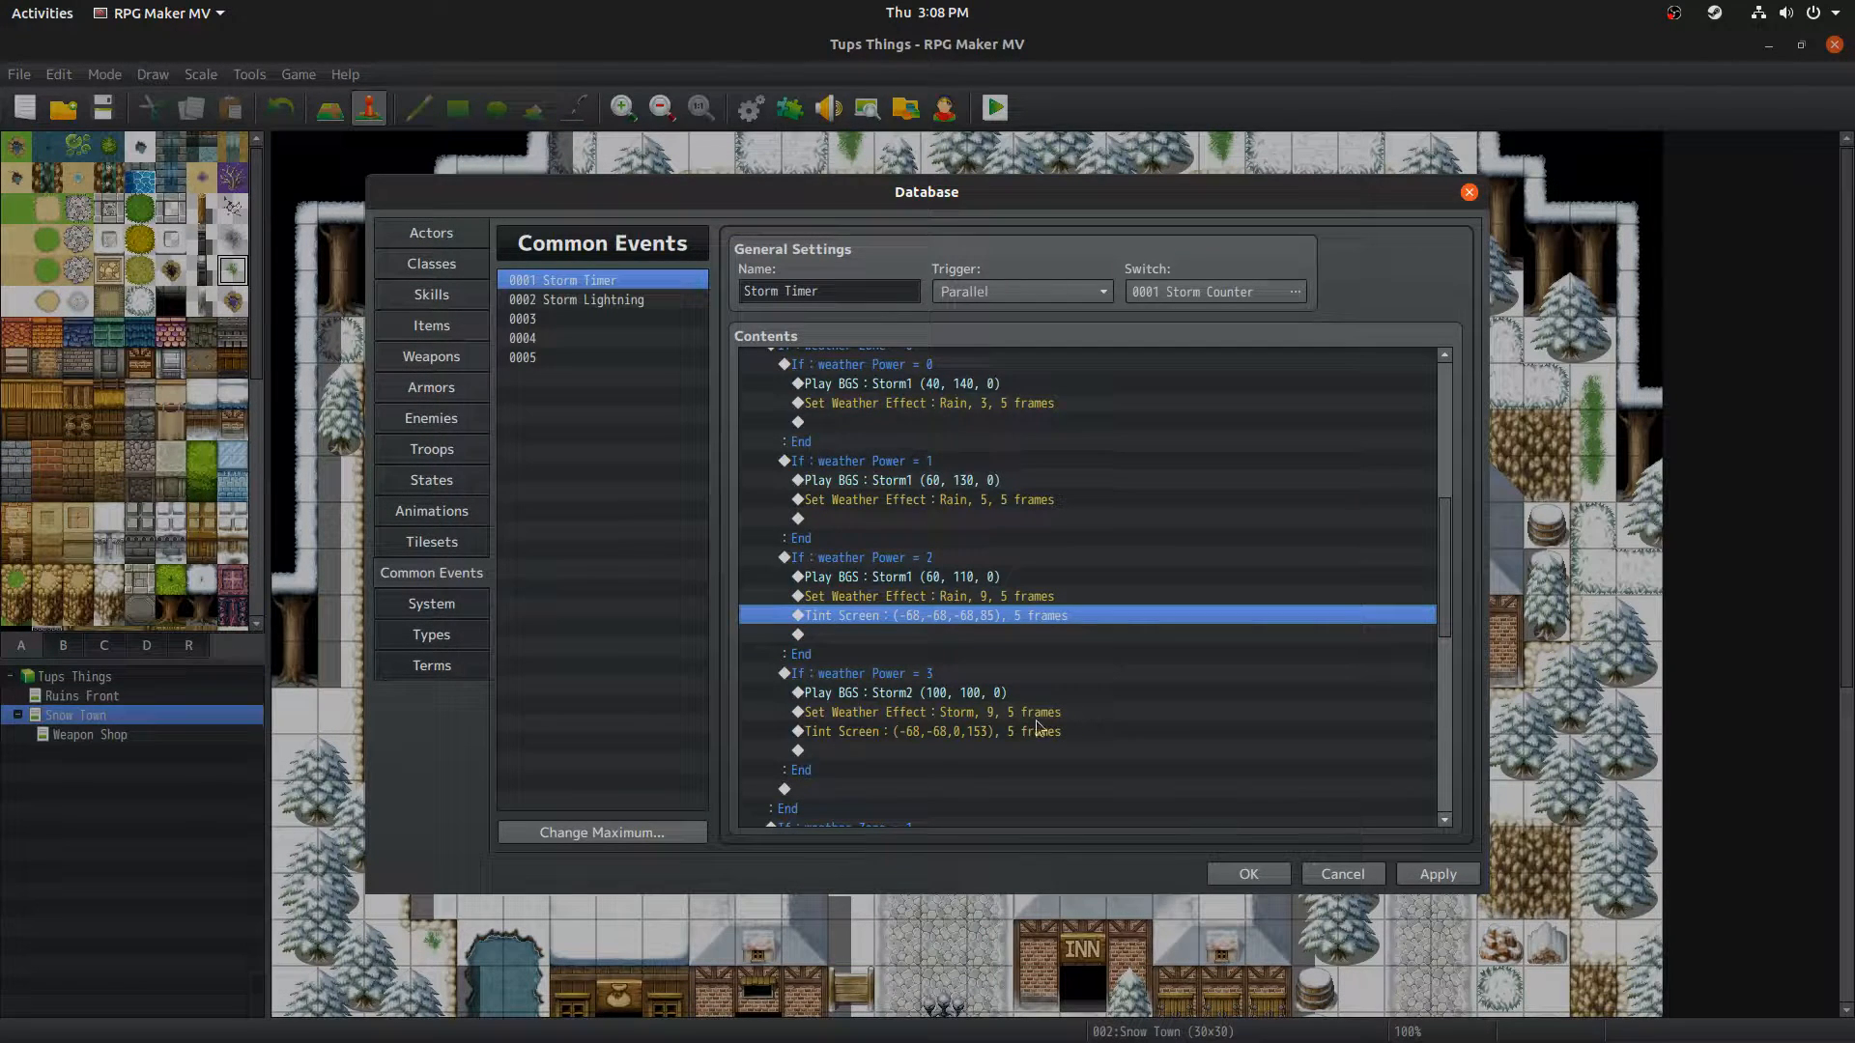
key("space")
left_click(1067, 684)
double_click(1029, 600)
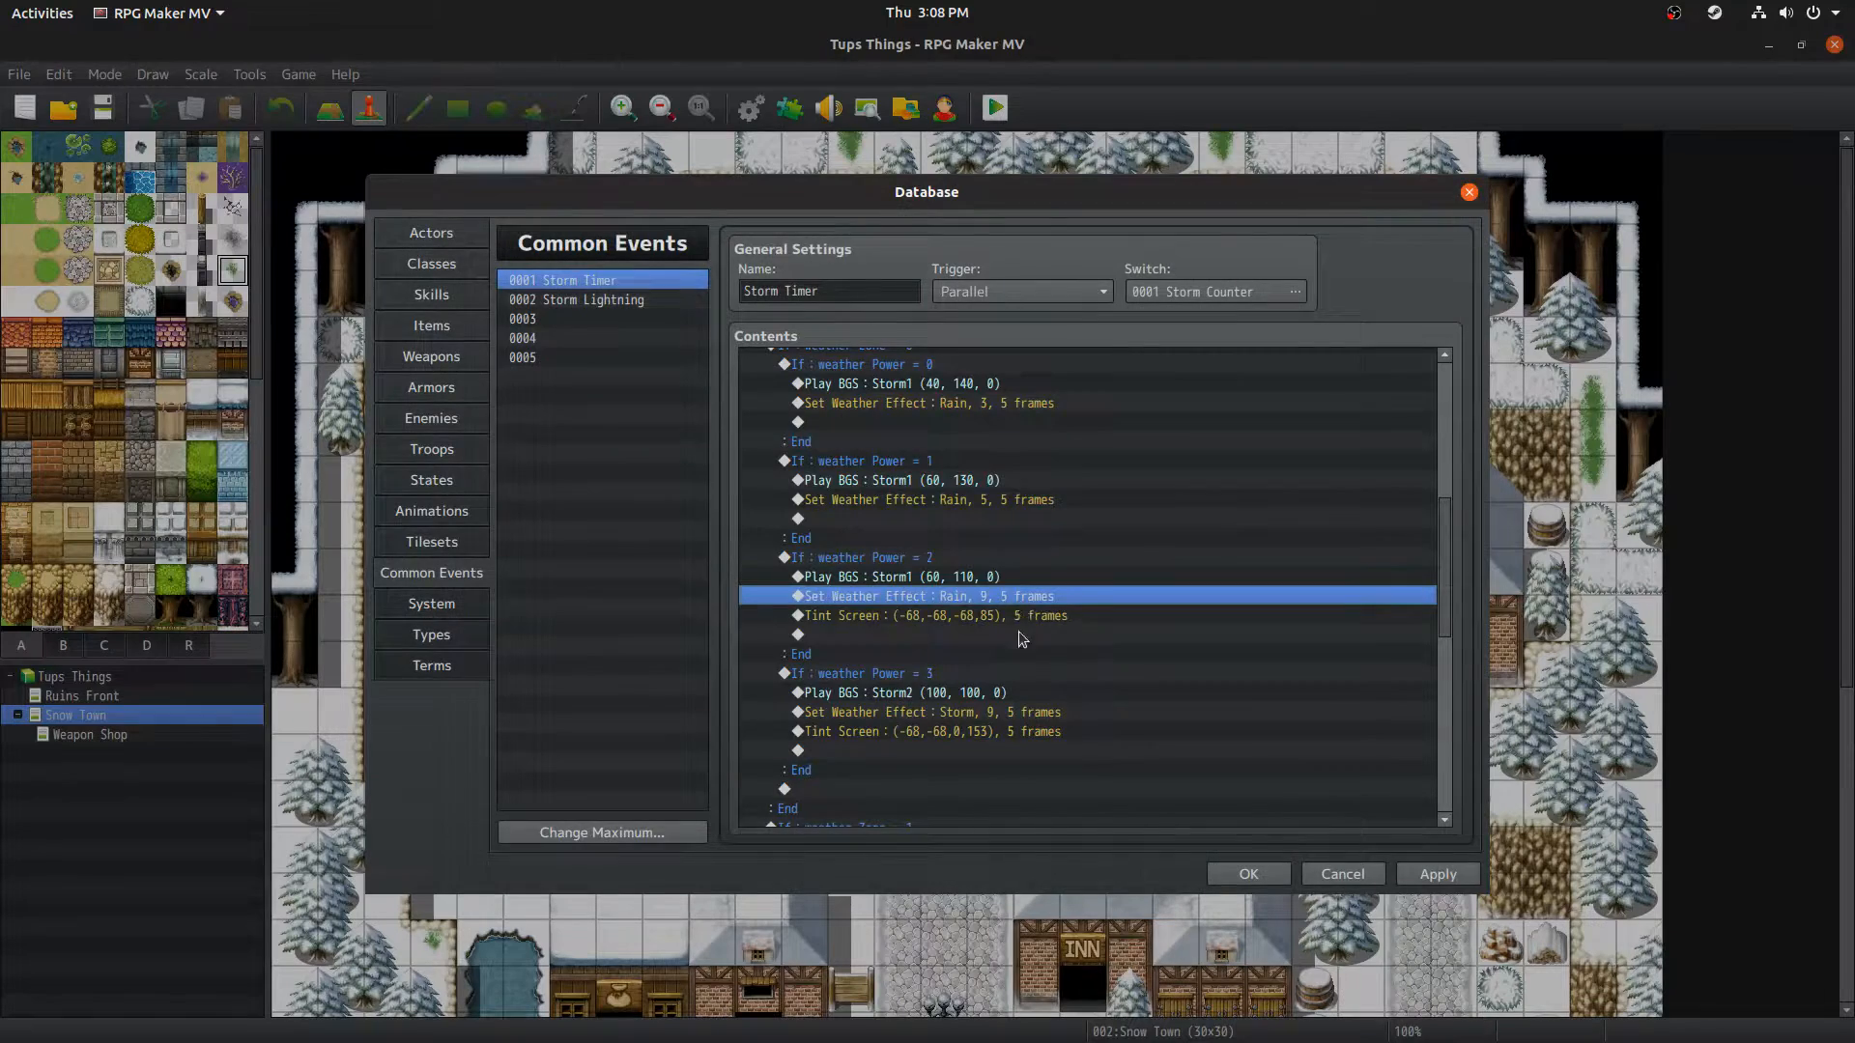
left_click(1085, 638)
left_click(1038, 618)
double_click(1038, 614)
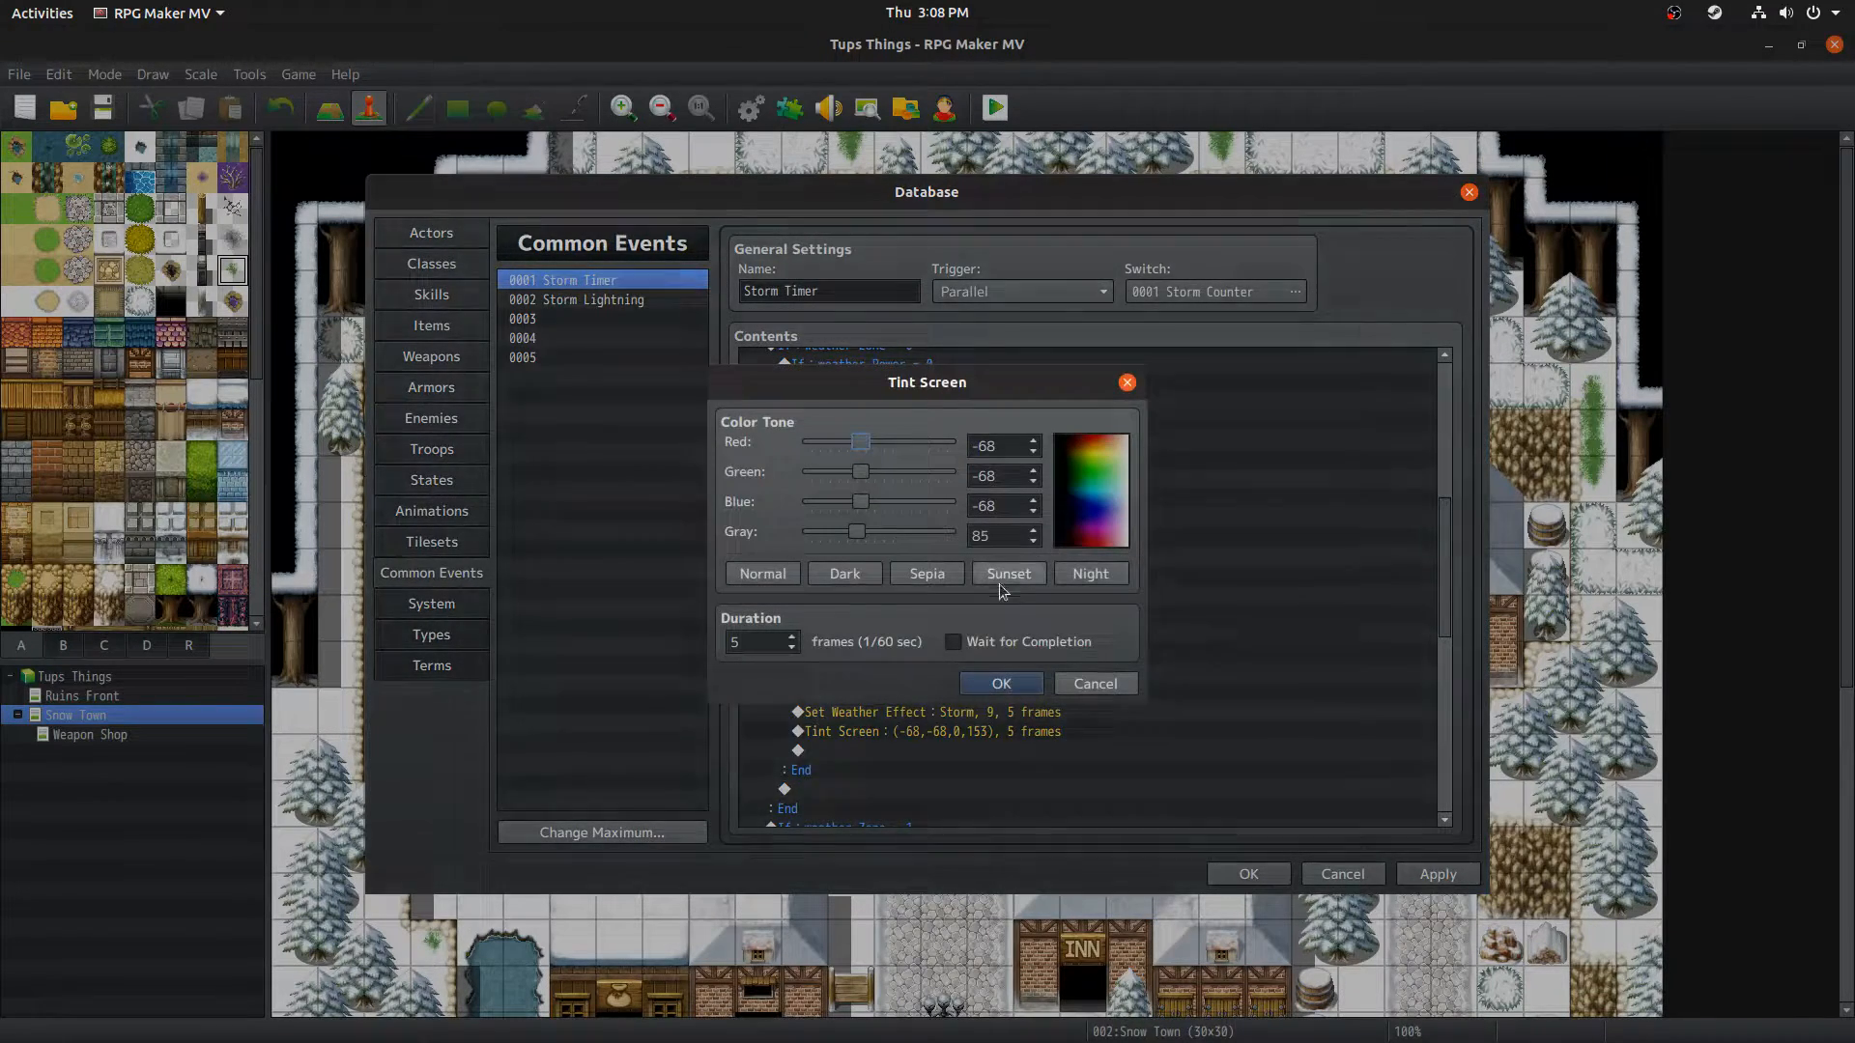
left_click(1072, 688)
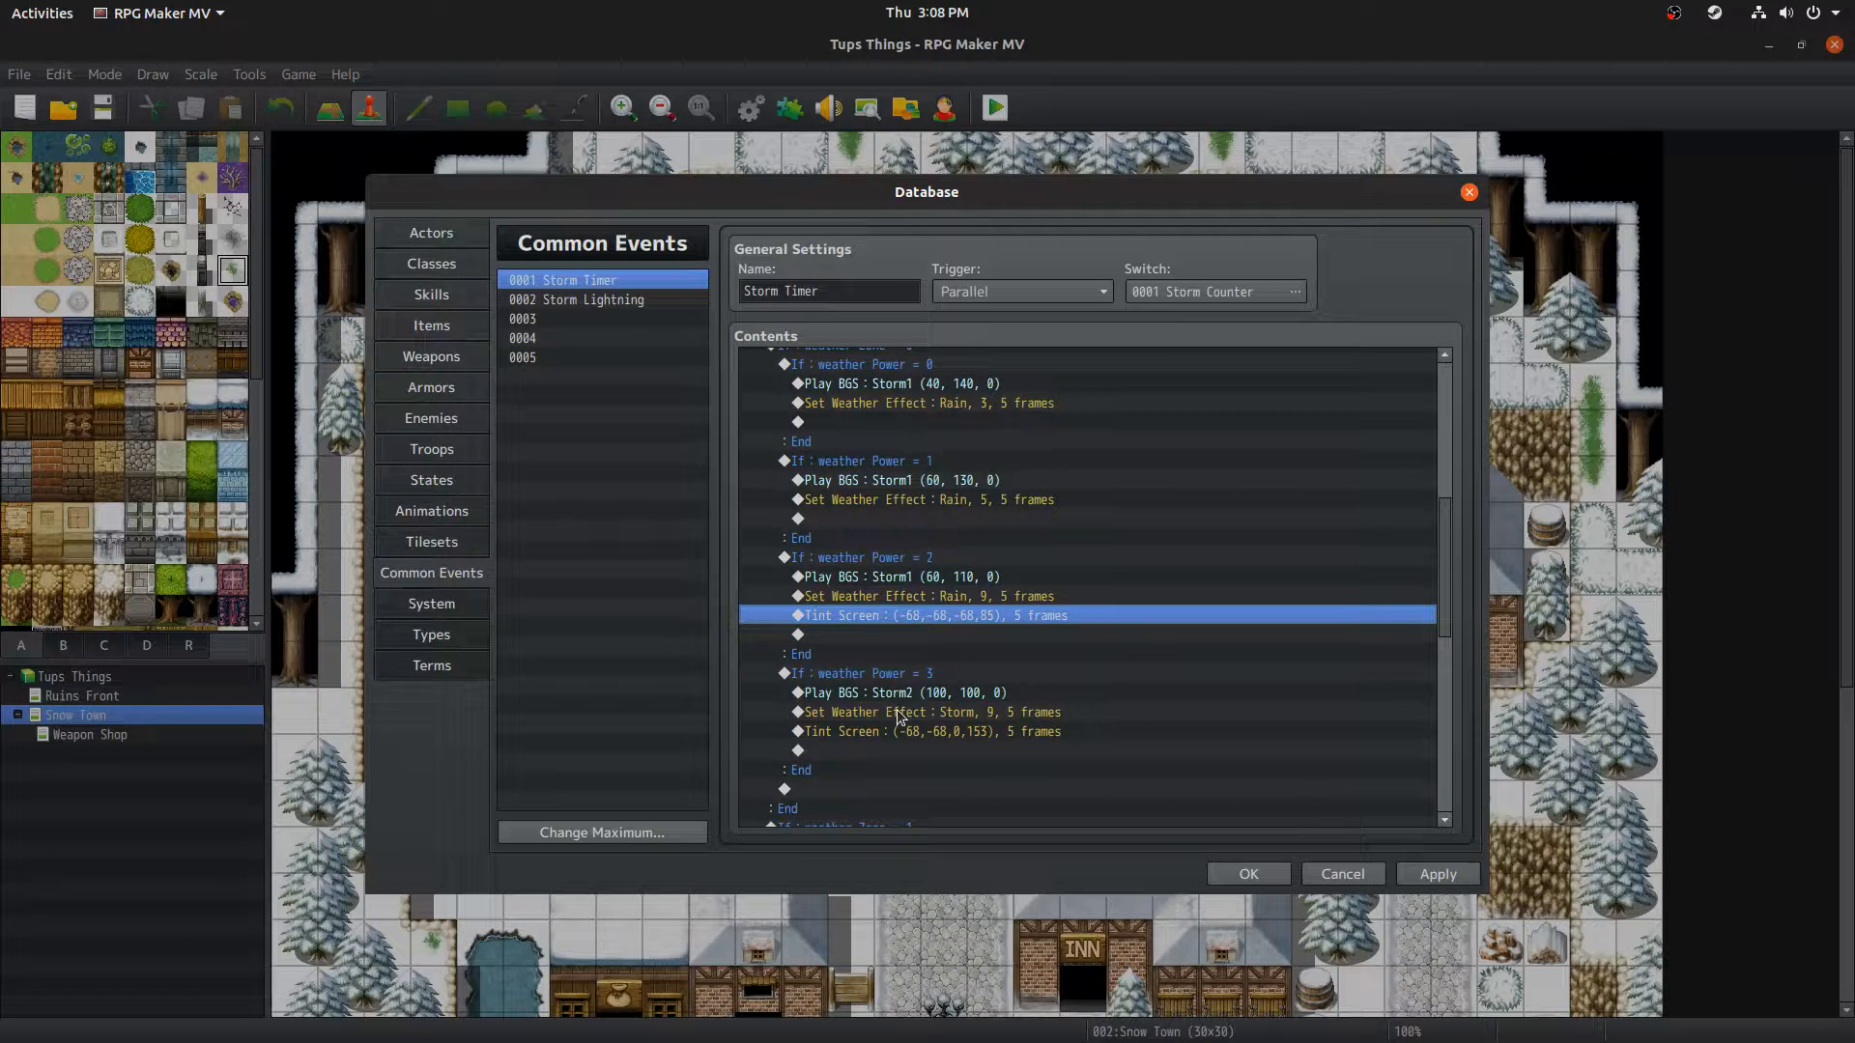
double_click(889, 616)
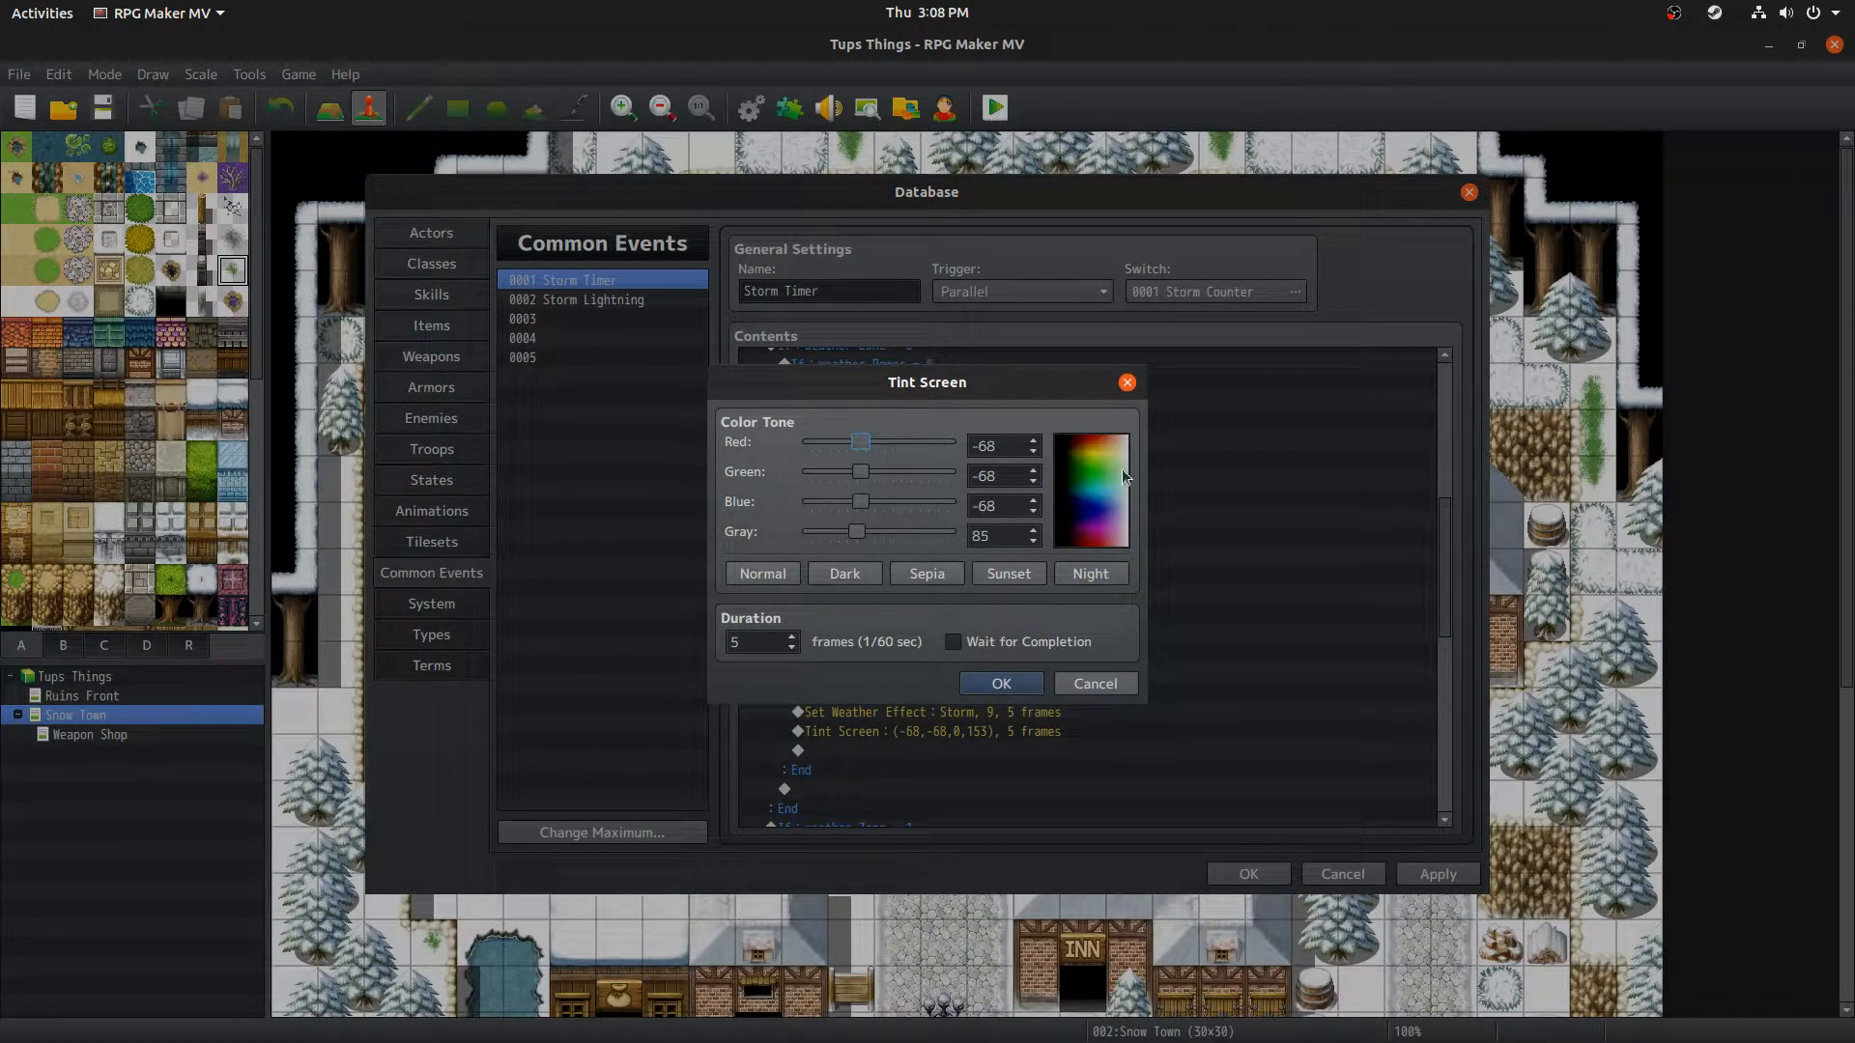
left_click(1090, 682)
Step: Inspect the Play BGS, Set Weather Effect and Tint Screen commands in the weather Power = 3 branch under weather Zone = 0
mouse_move(876, 694)
left_mouse_down()
mouse_move(876, 675)
mouse_move(879, 694)
left_mouse_up()
double_click(880, 694)
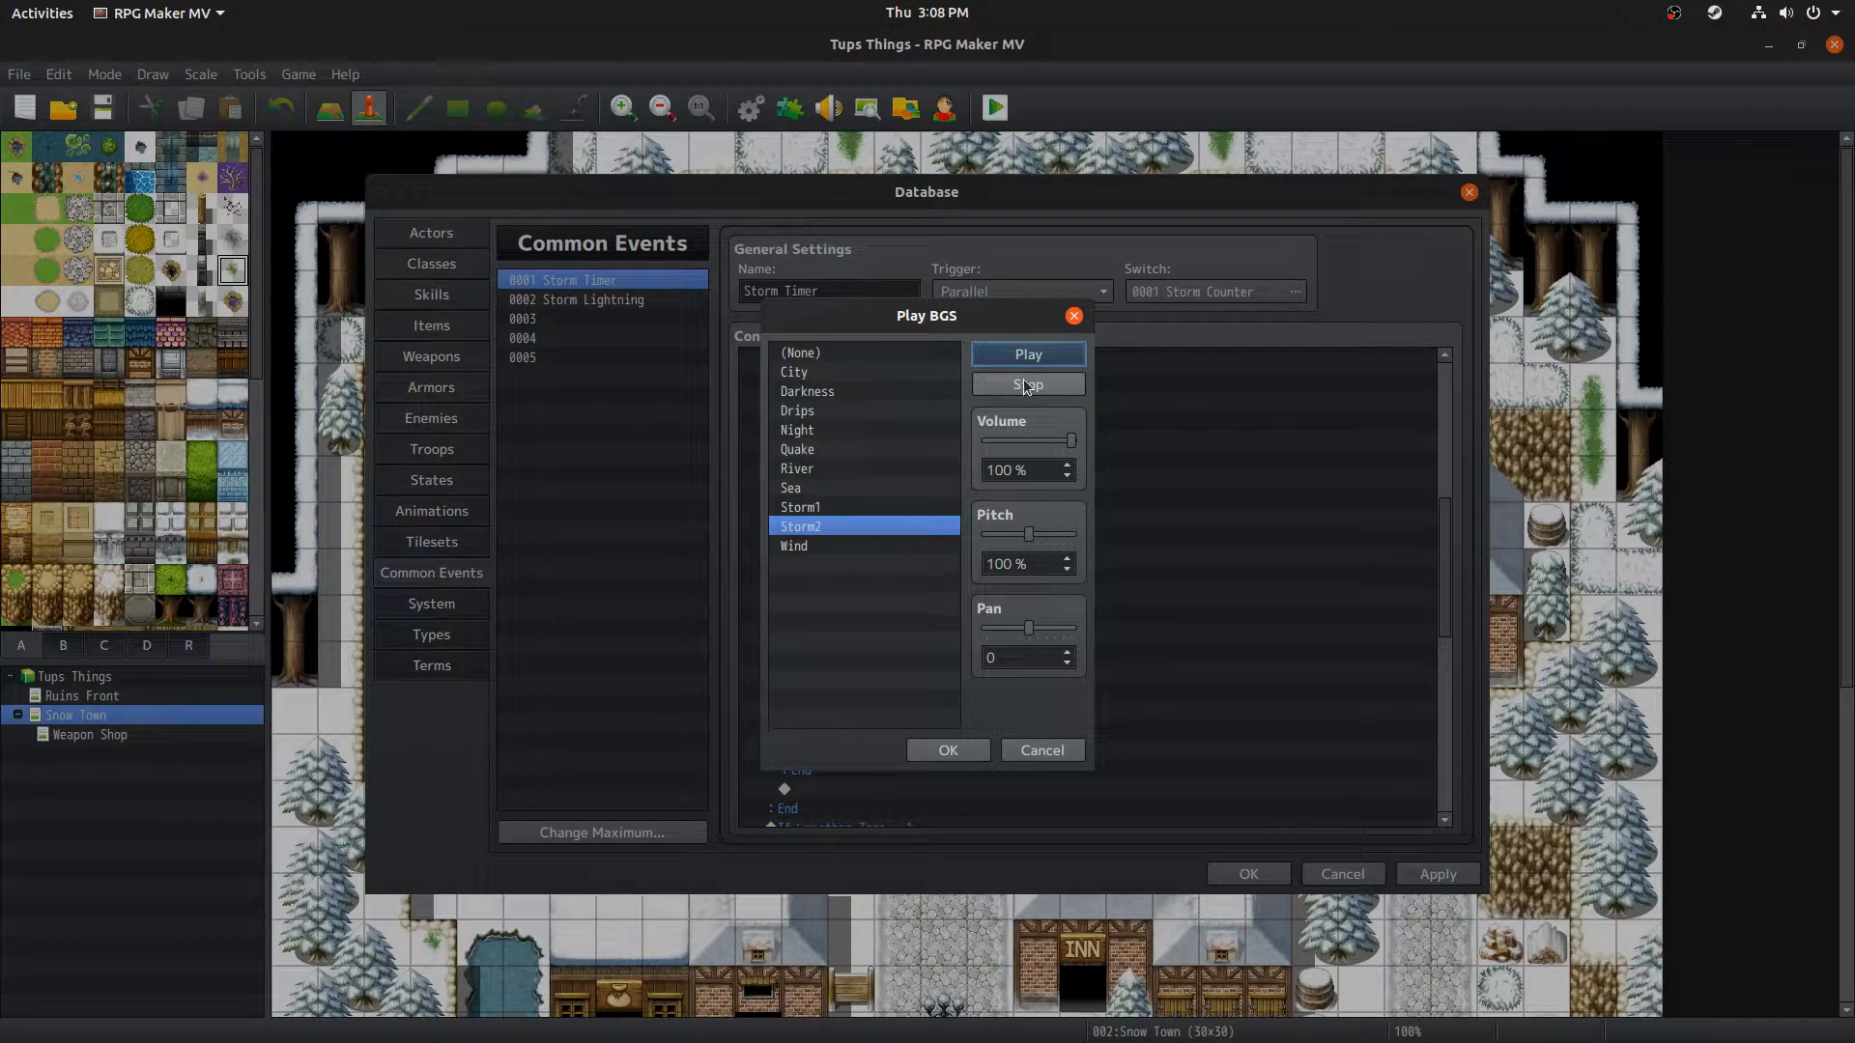
left_click(1020, 377)
left_click(1024, 754)
double_click(945, 711)
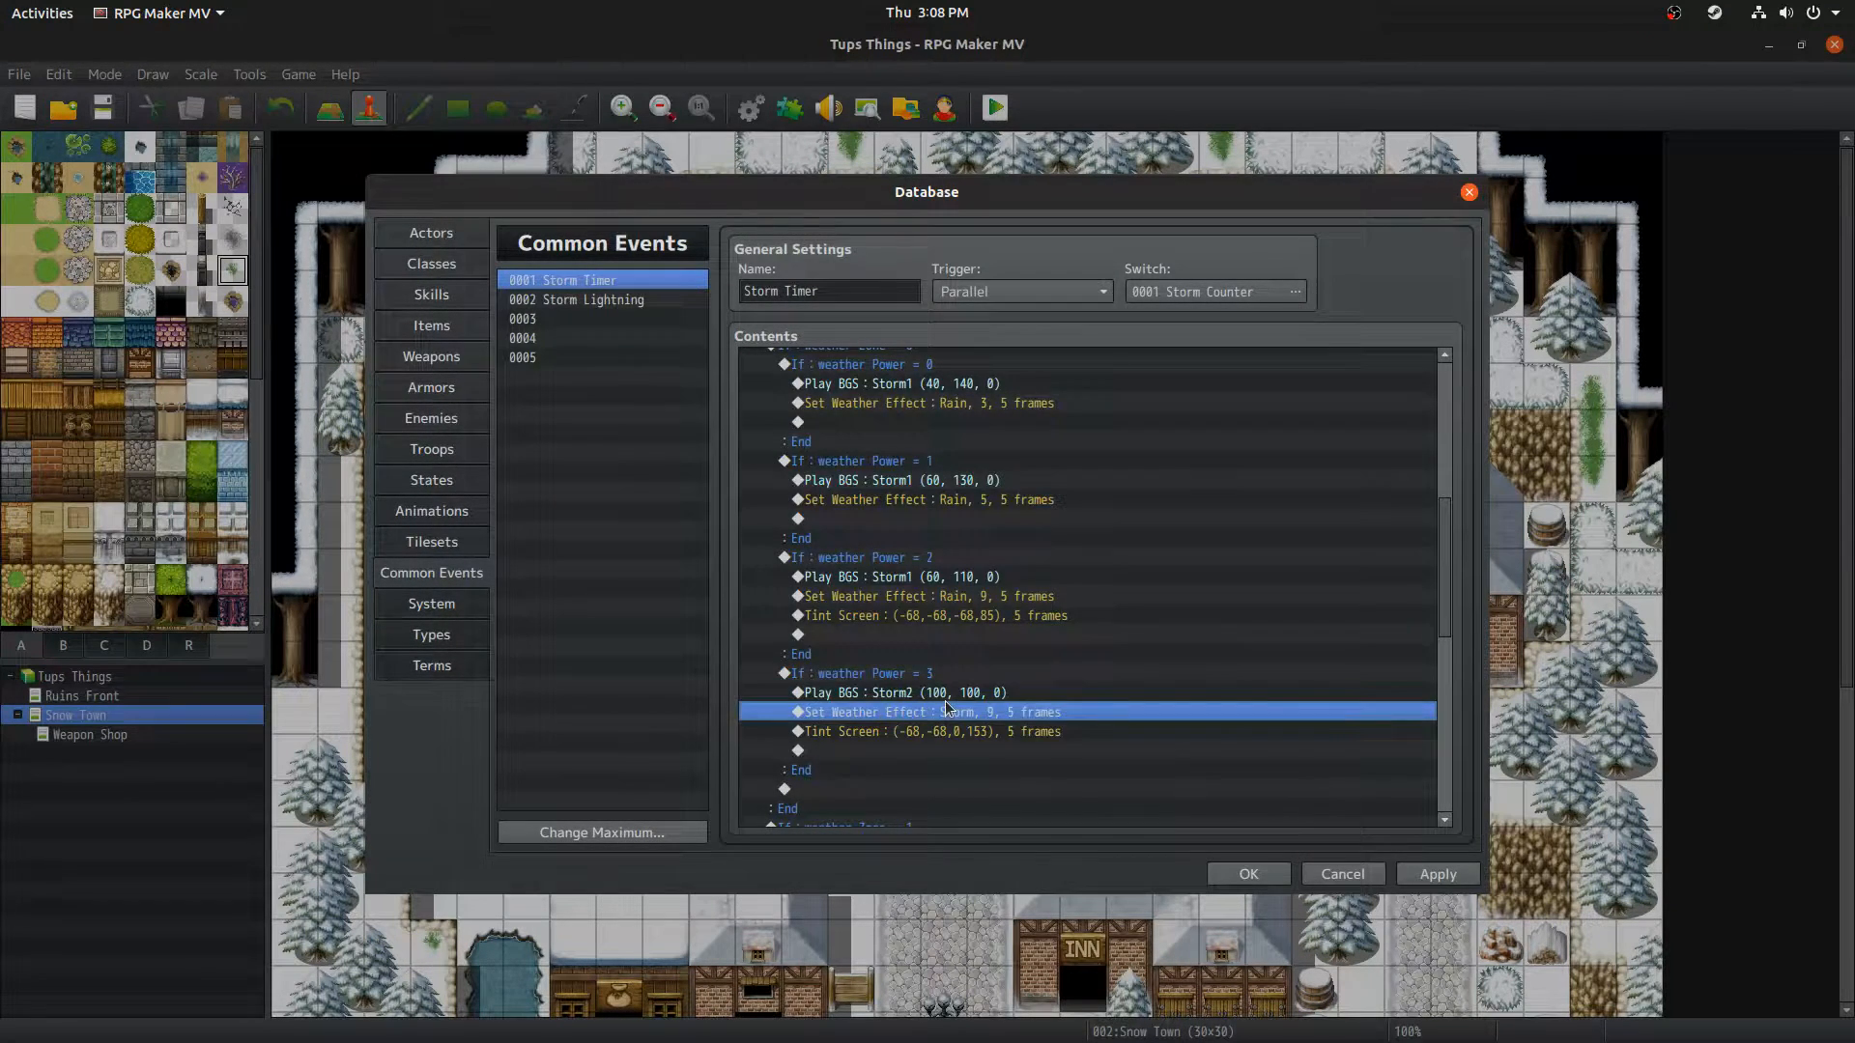
left_click(1083, 639)
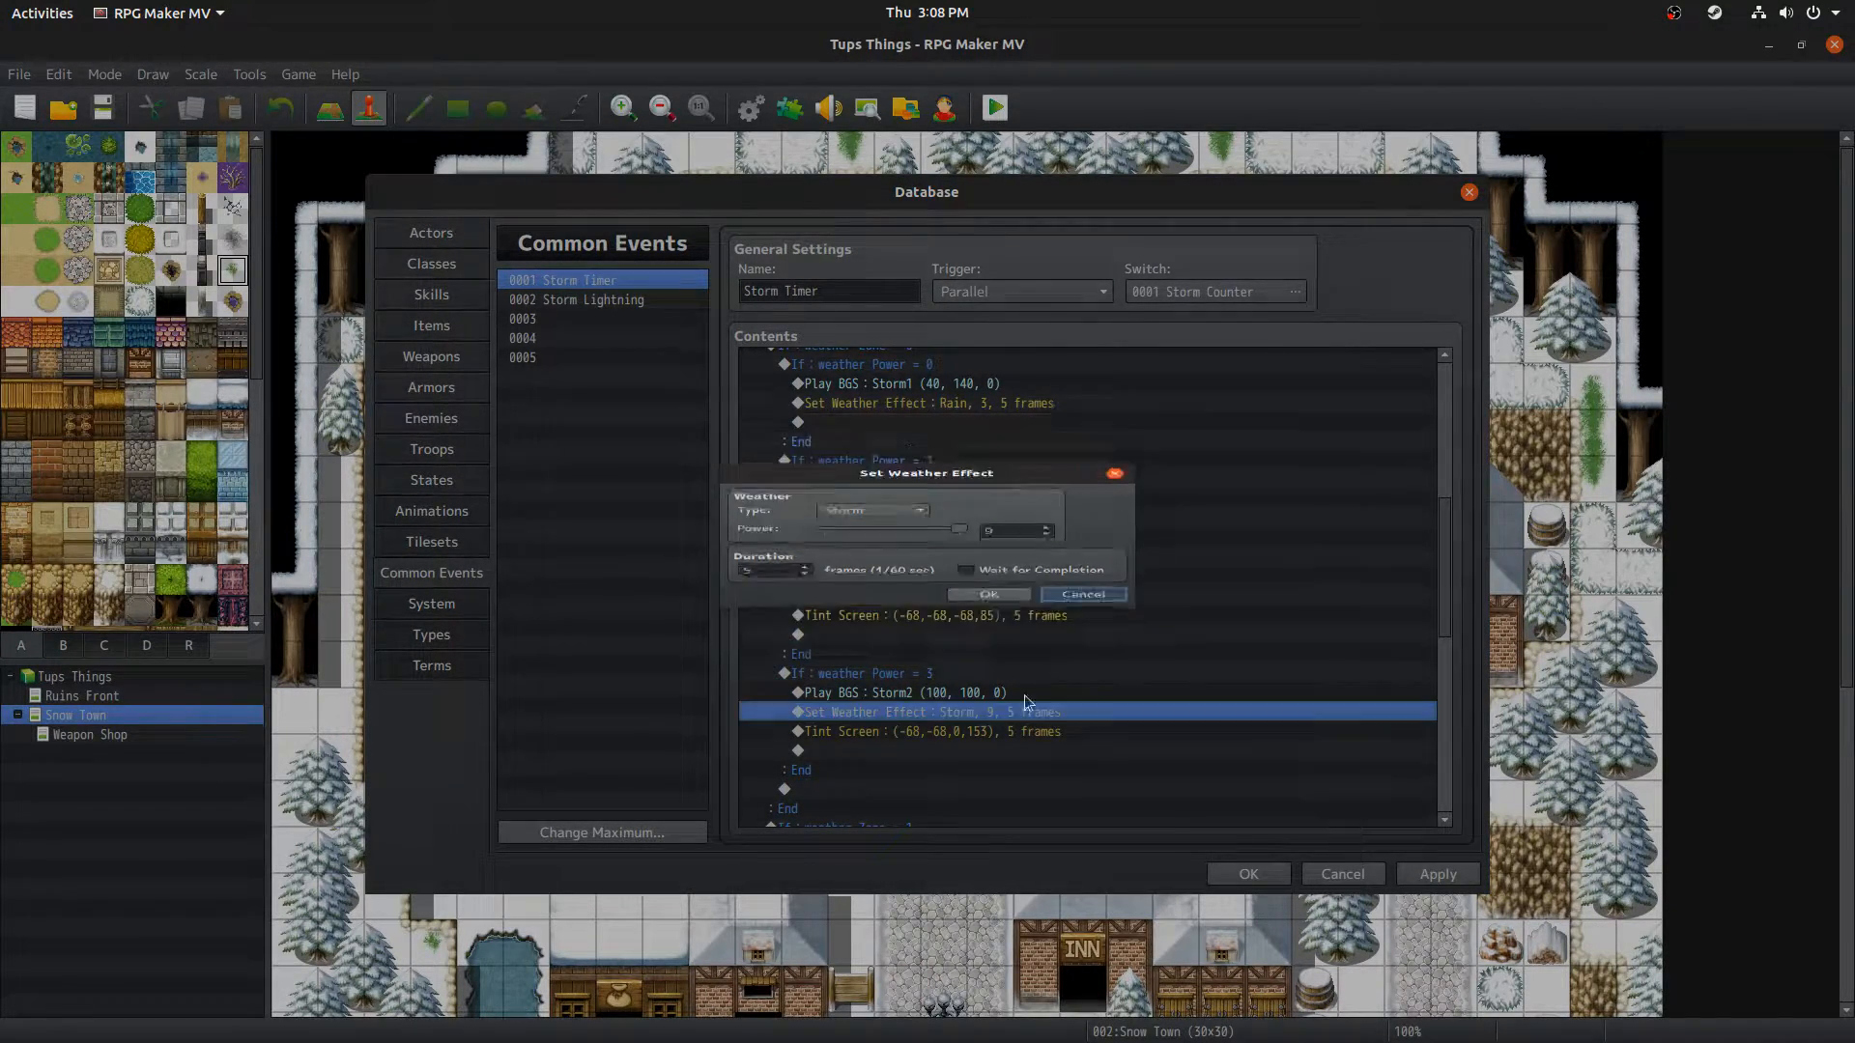
double_click(995, 733)
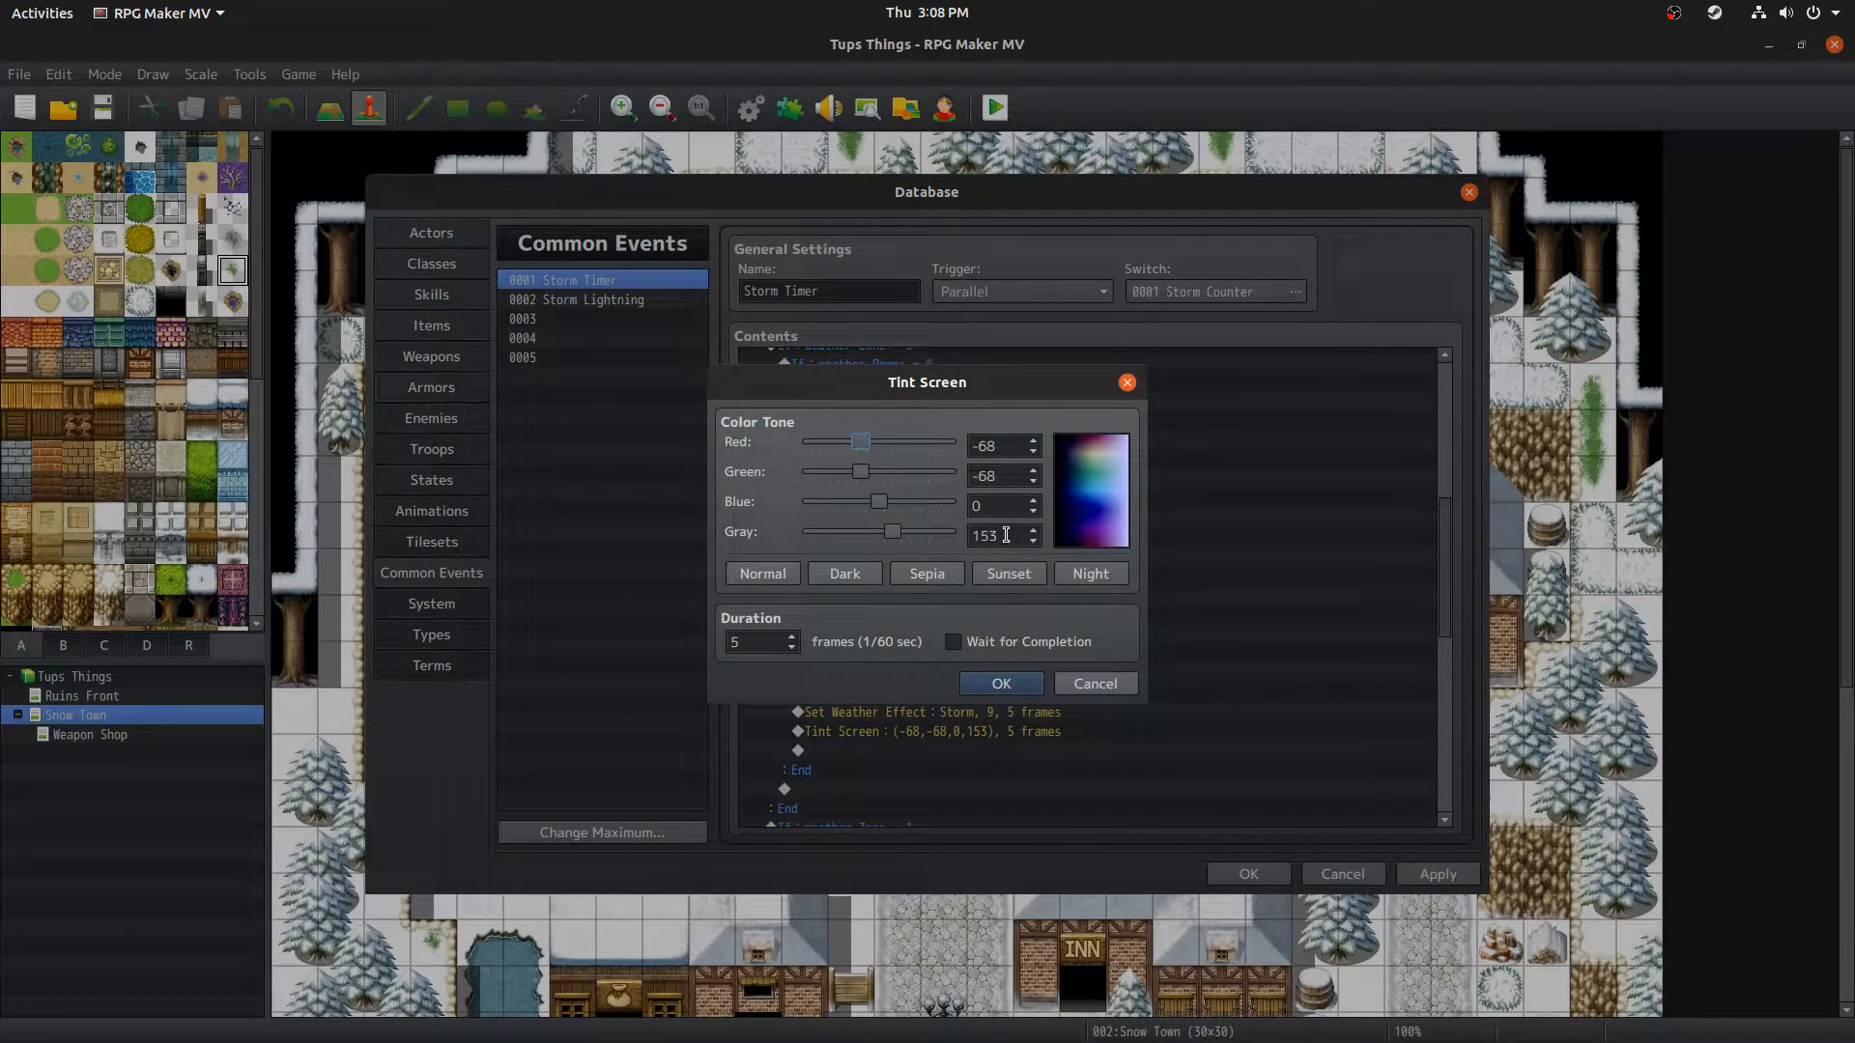
left_click(1068, 686)
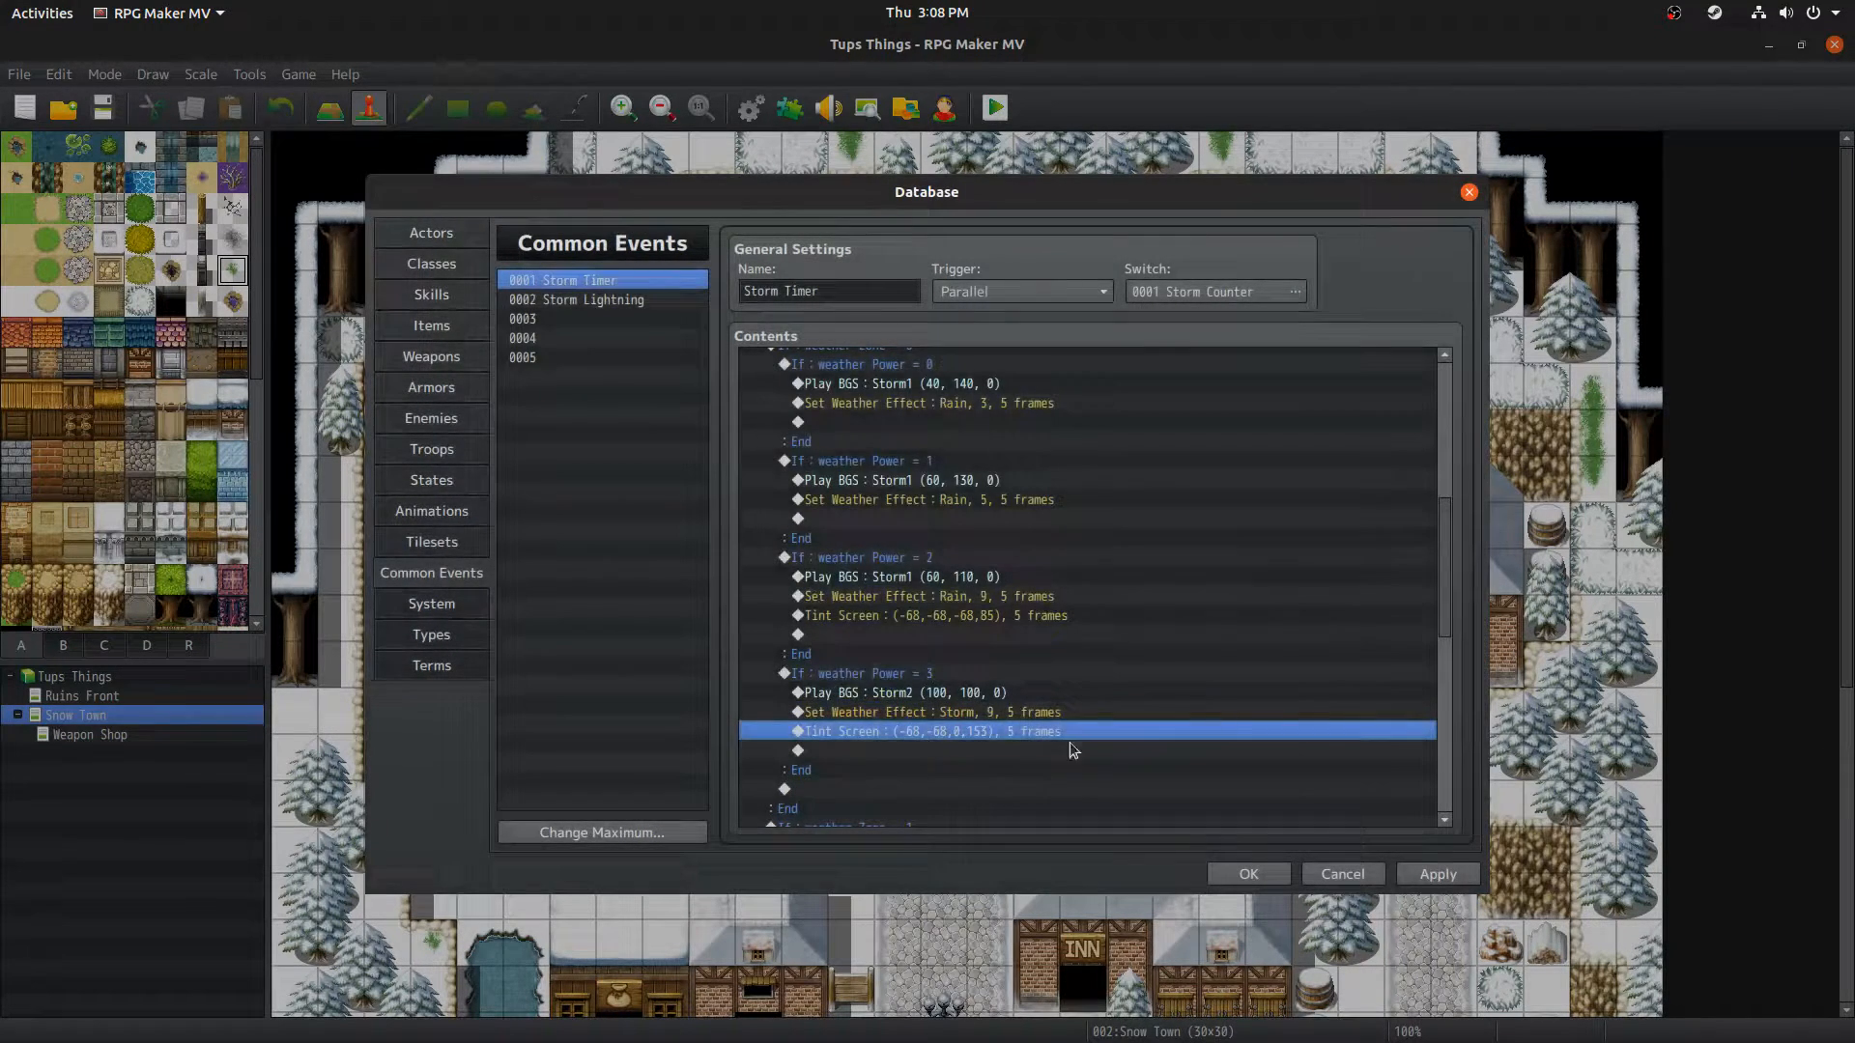
Step: Switch to the YouTube Live Dashboard in Firefox and send a face emoji in the live chat
key("alt+Tab")
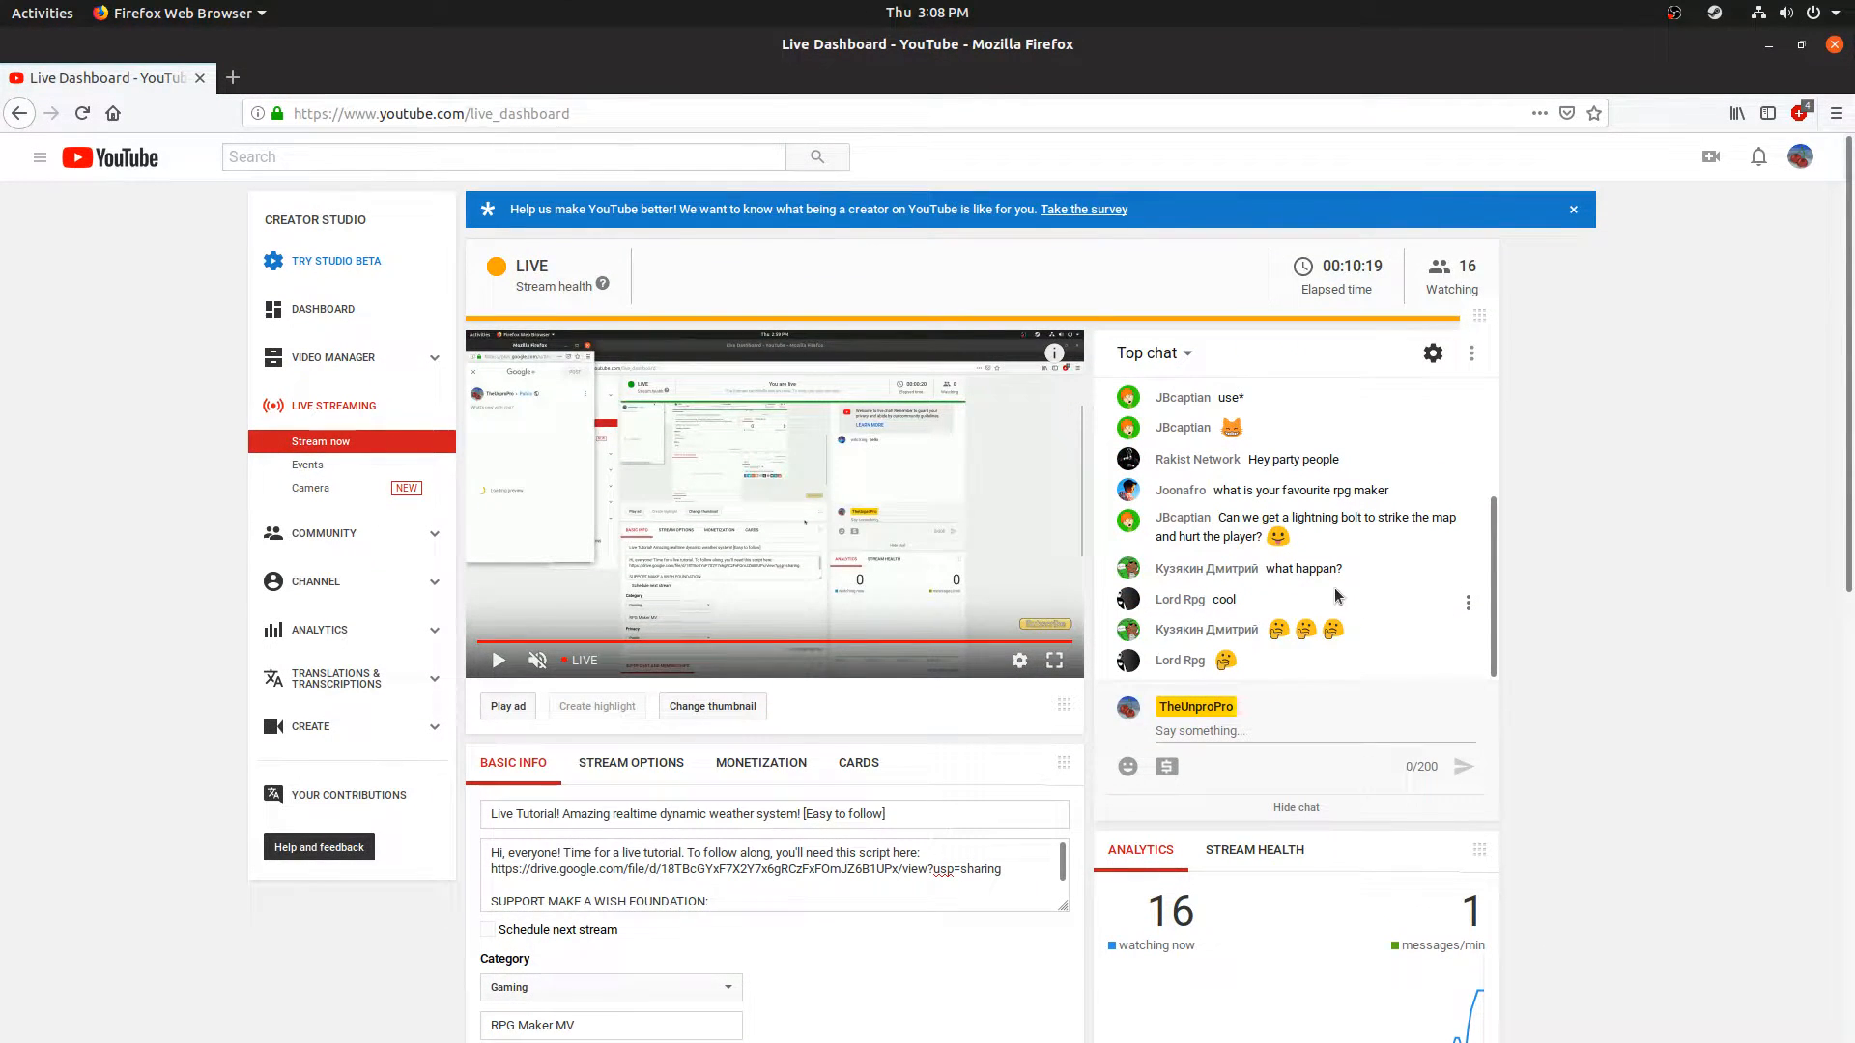
left_click(1273, 734)
type(":thon")
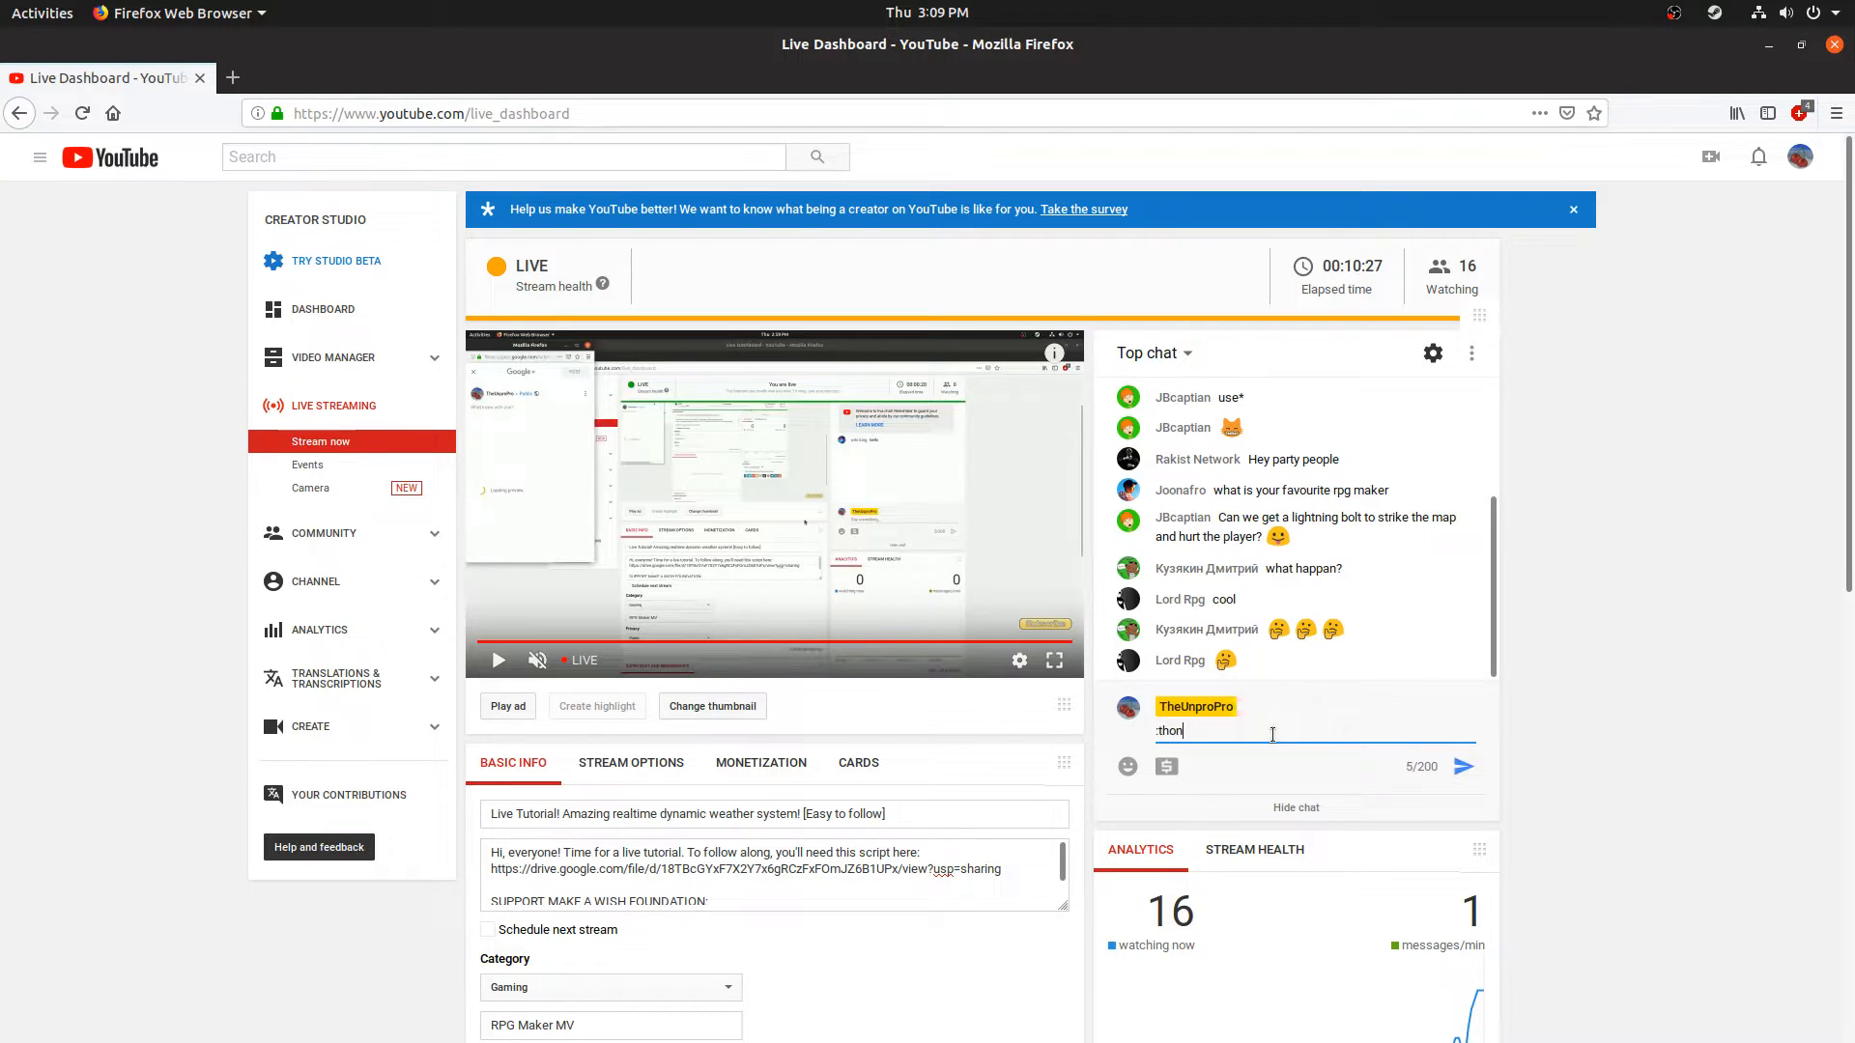
key("BackSpace")
key("BackSpace")
key("BackSpace")
type("fa")
key("Return")
key("Return")
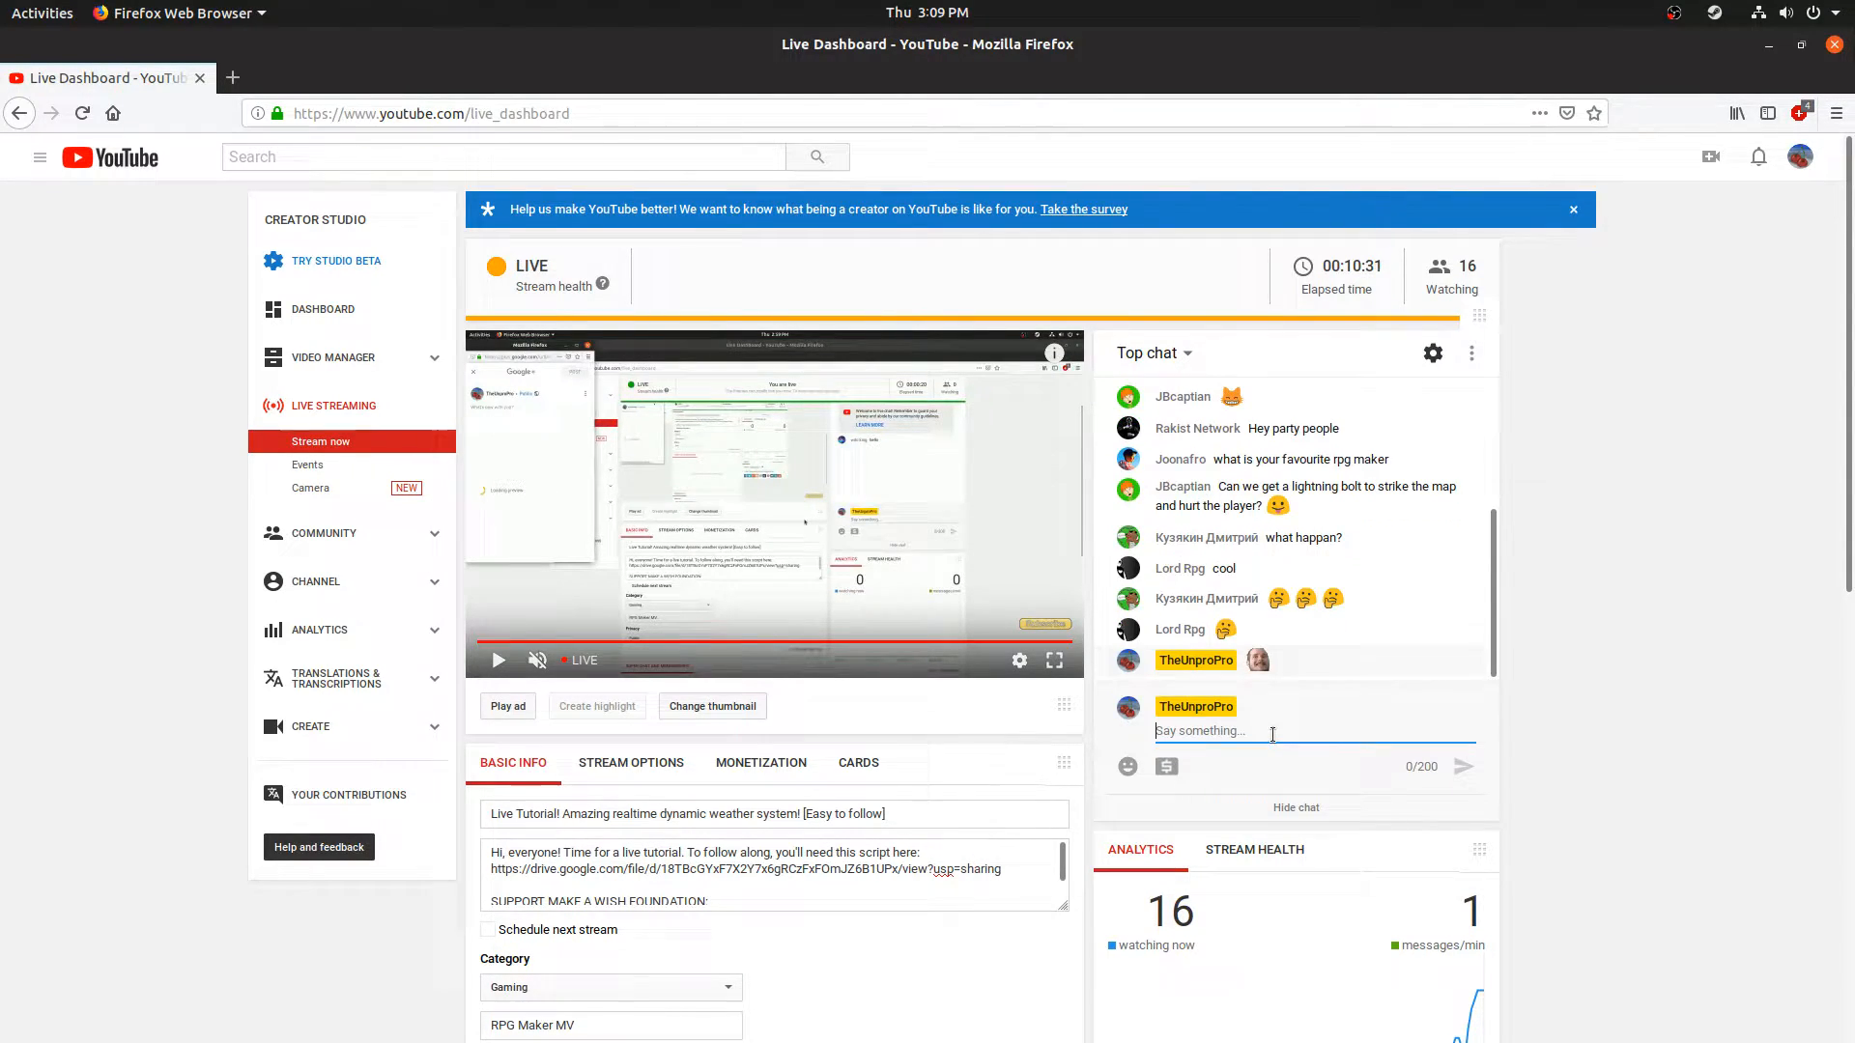
Step: Return to RPG Maker MV and review the weather Zone = 1 branch of the Storm Timer event, including its Play BGS: None command
key("alt+Tab")
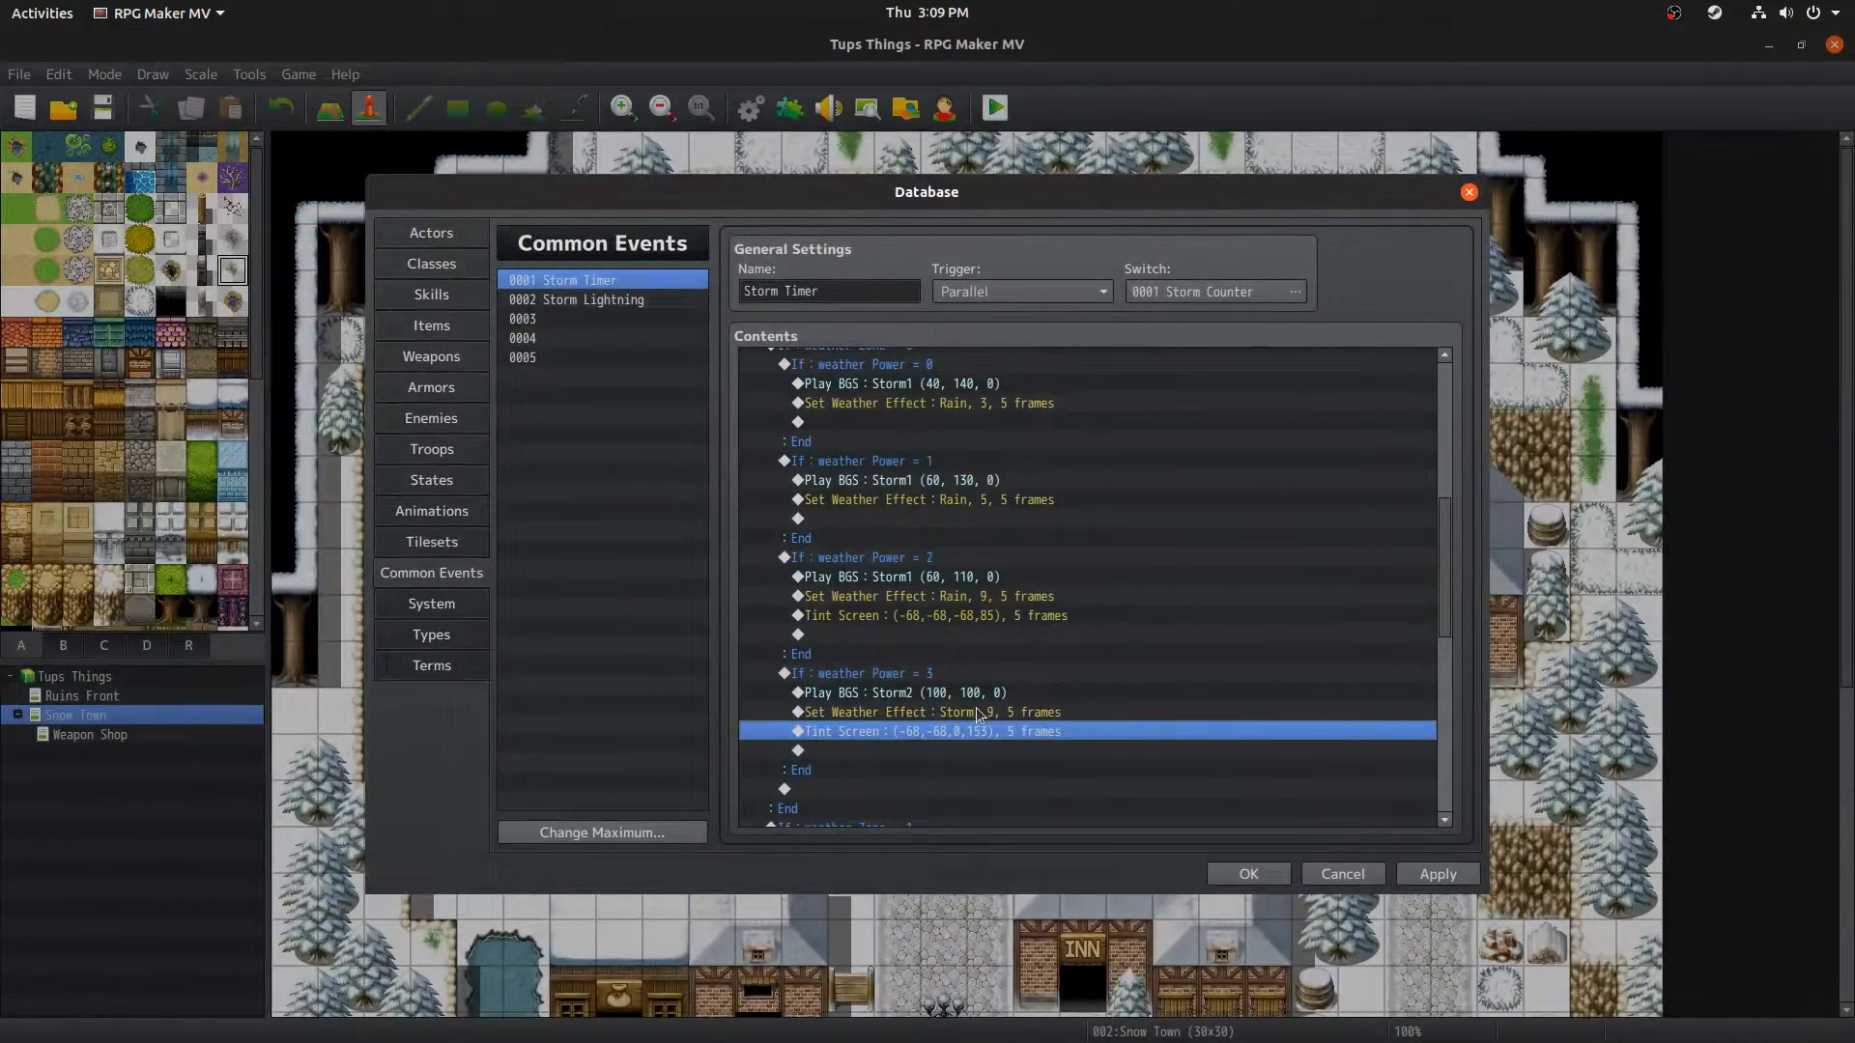
left_click(935, 659)
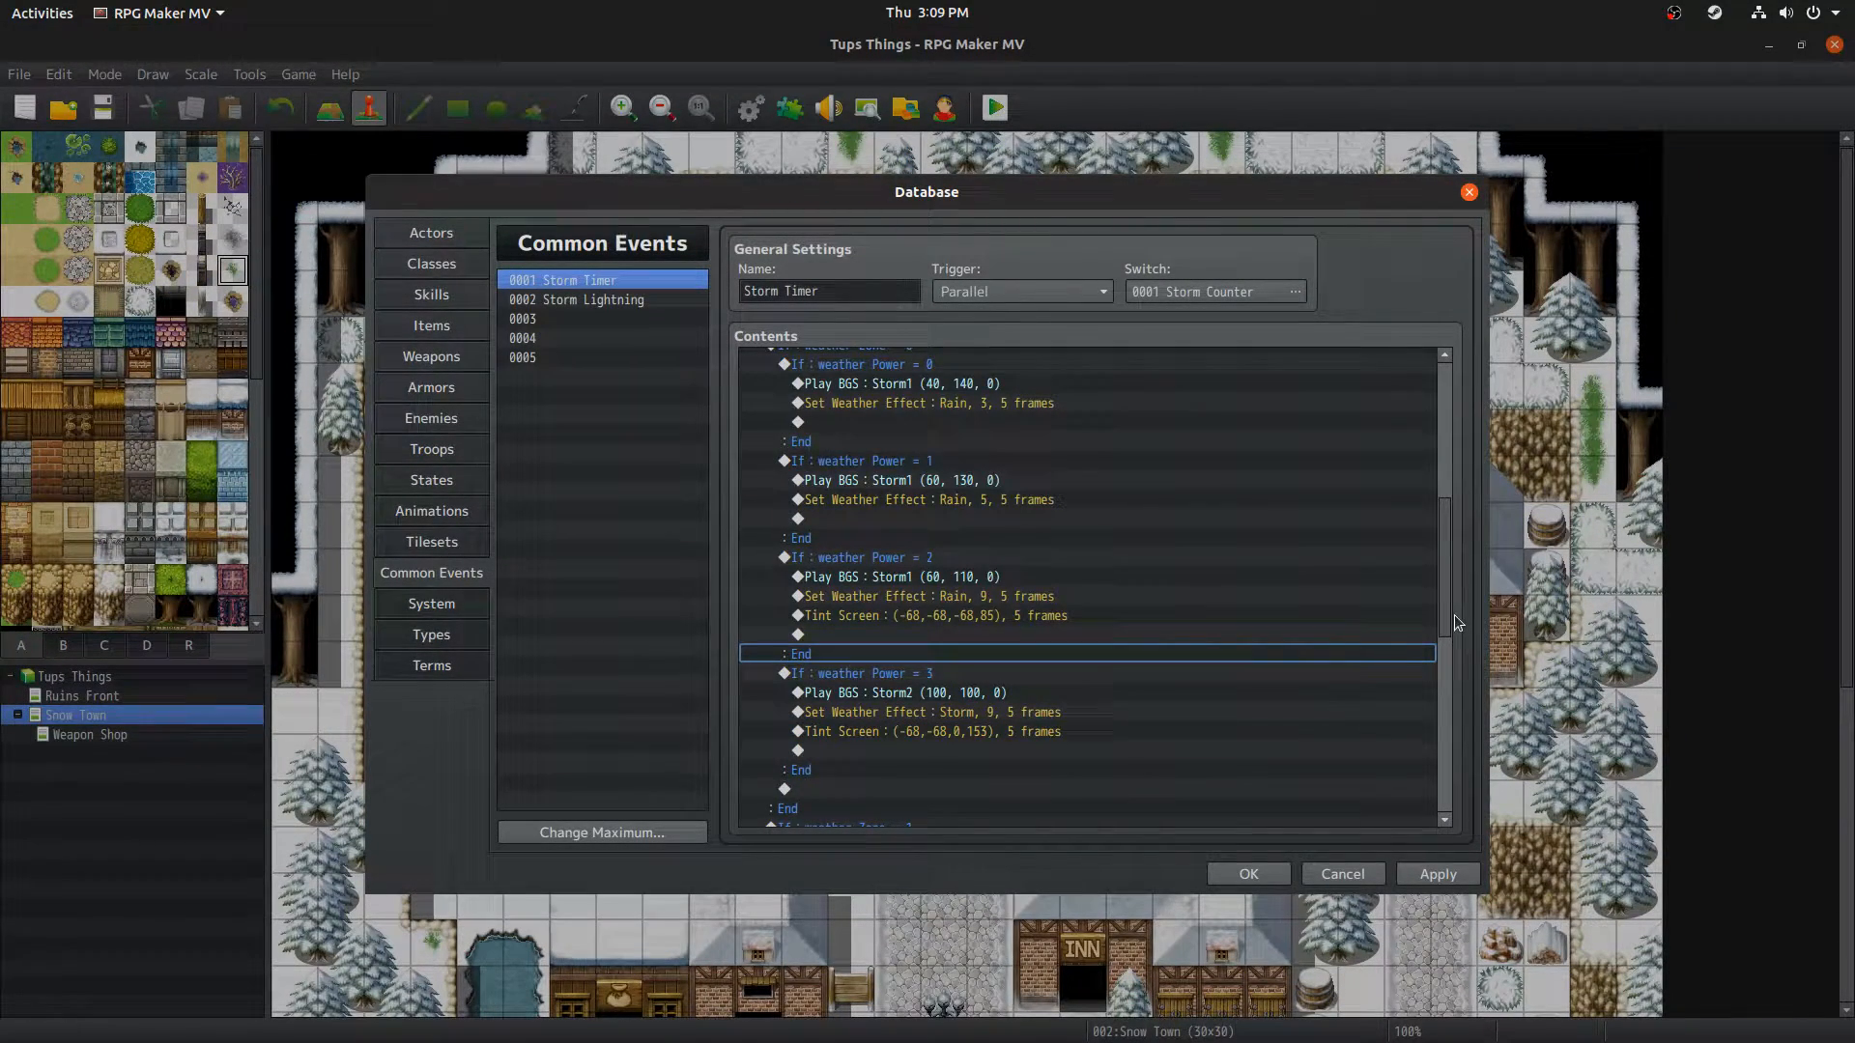
left_click_drag(1448, 623, 1446, 676)
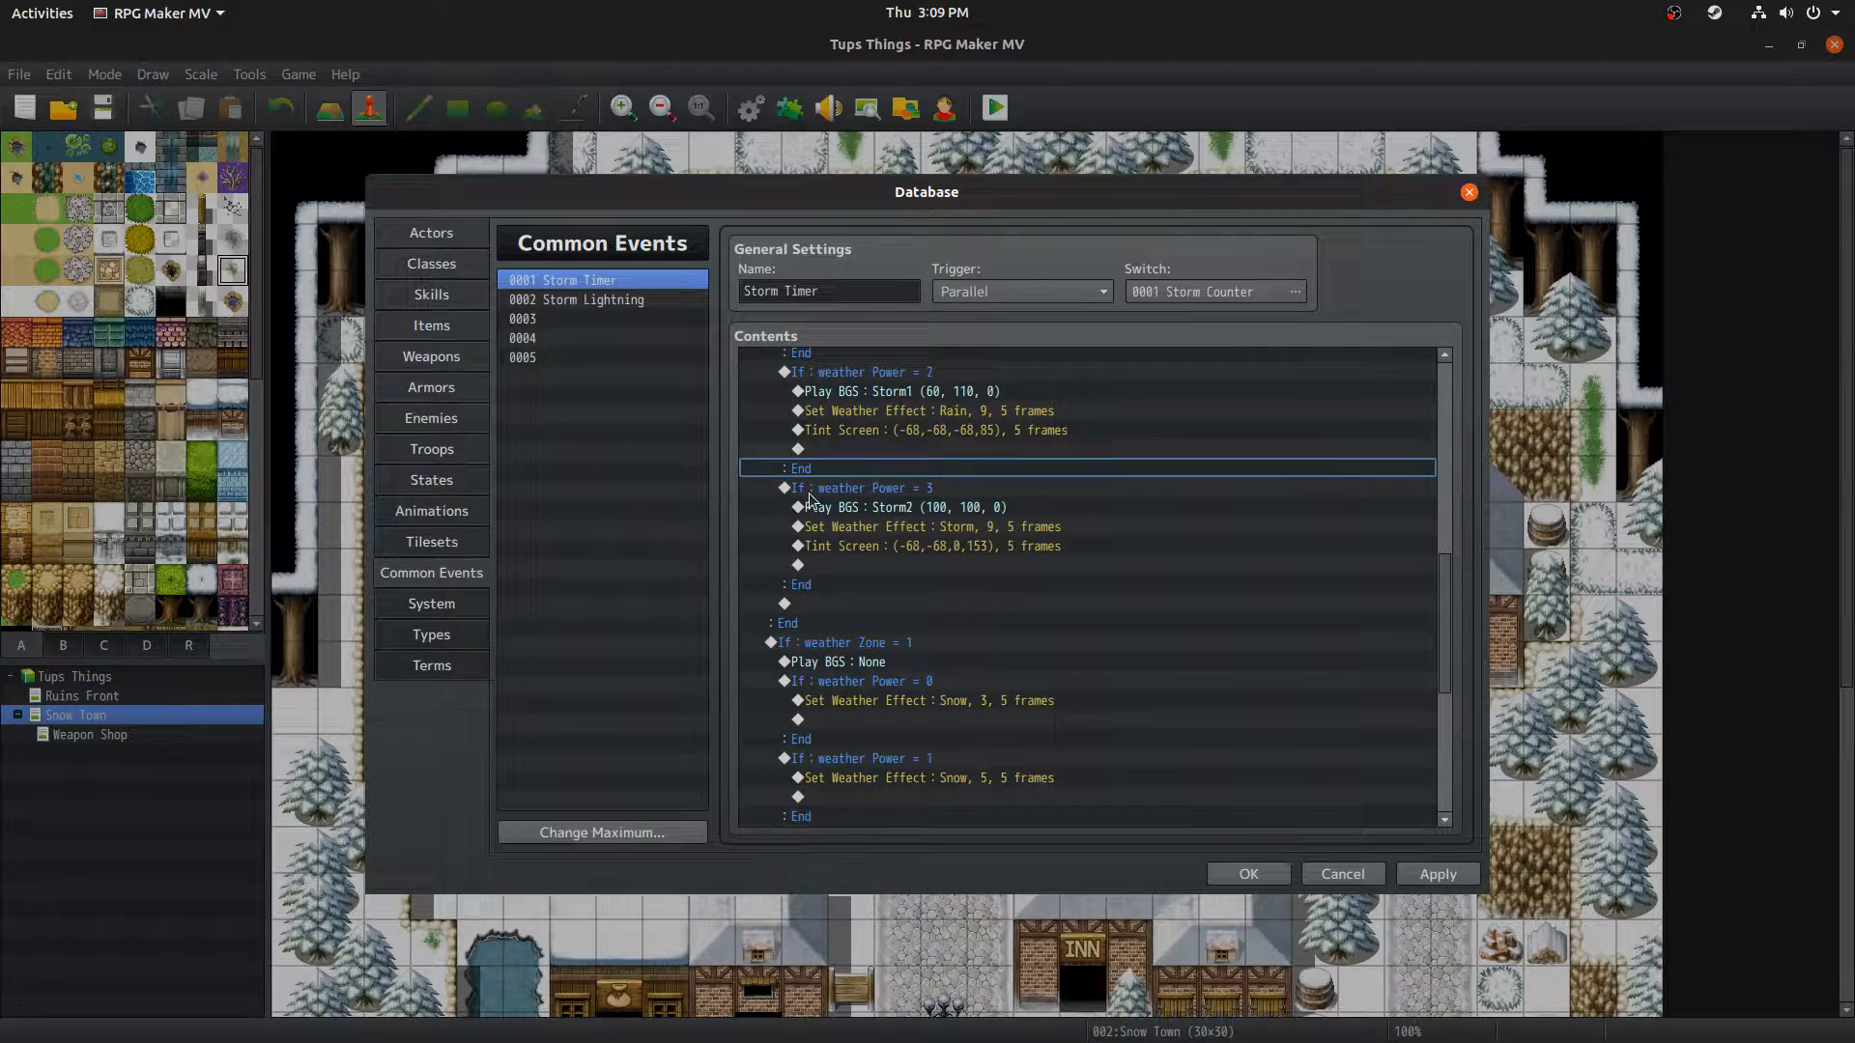
left_click(808, 650)
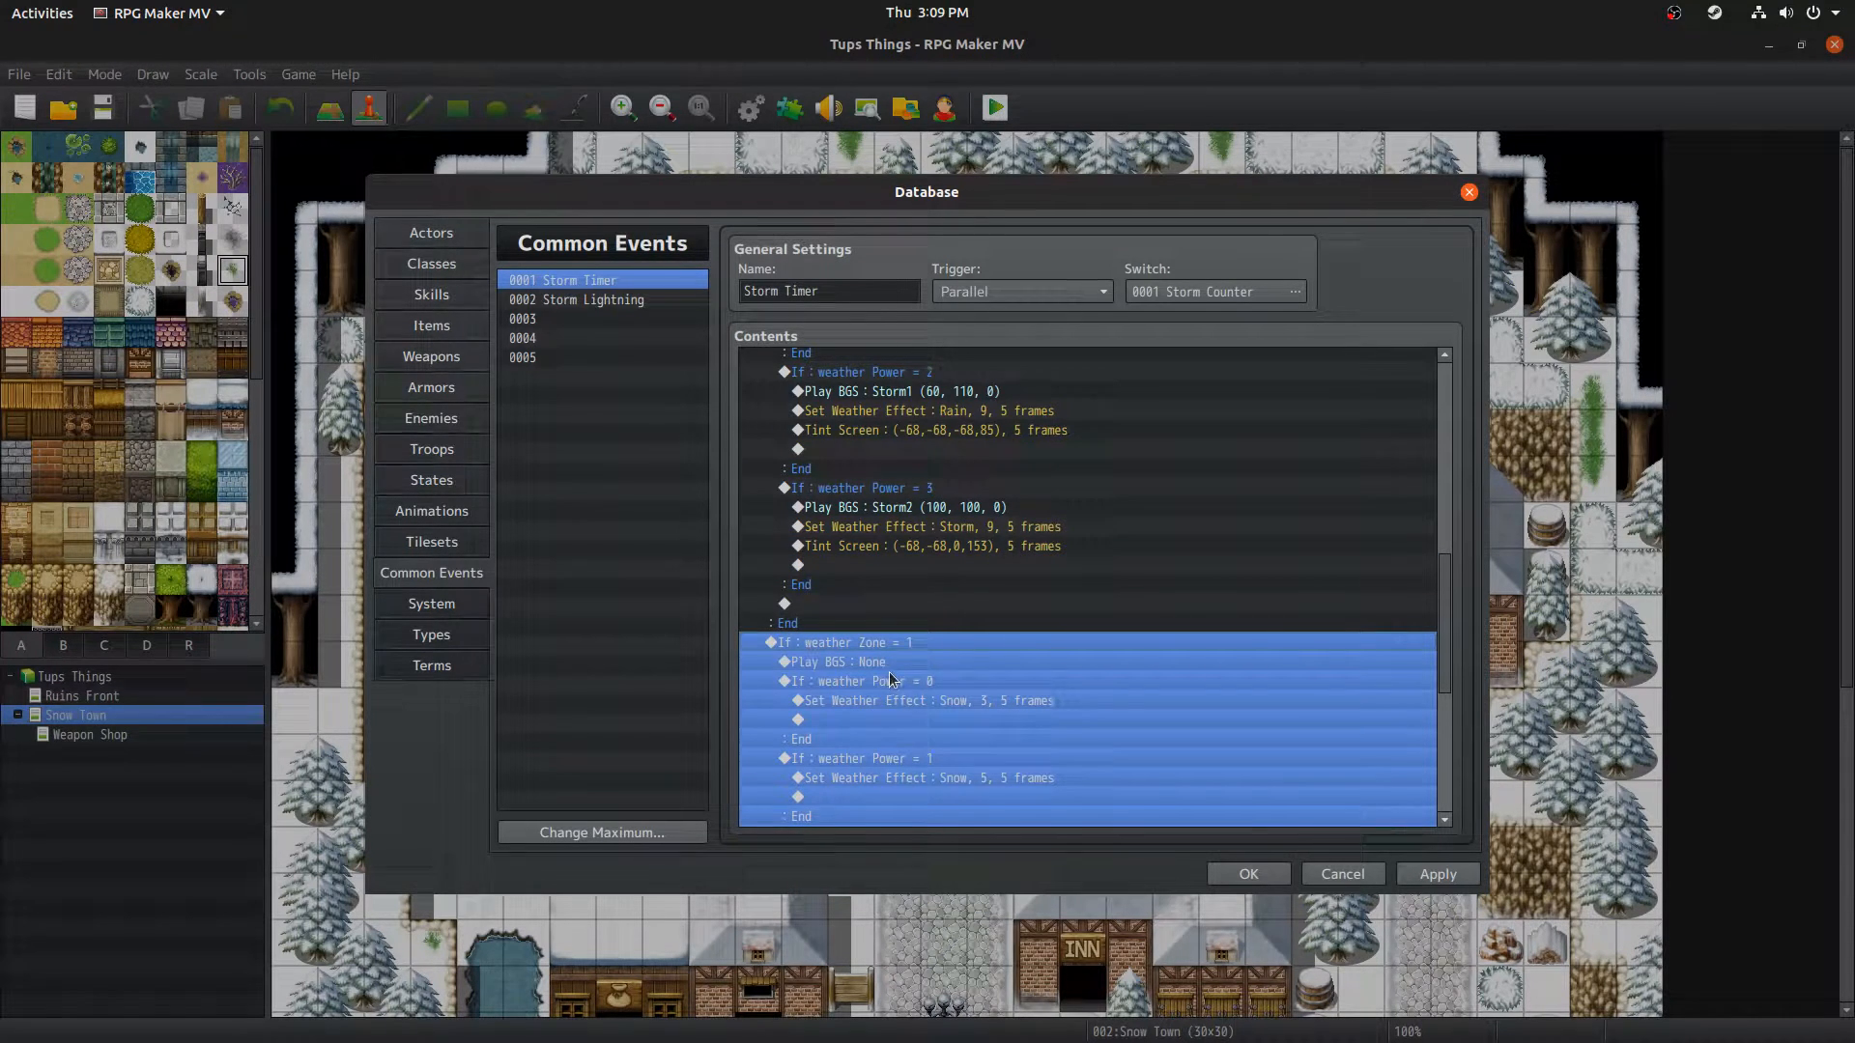
double_click(955, 687)
left_click(1082, 715)
left_click(898, 665)
left_click(899, 682)
left_click_drag(1445, 591, 1446, 646)
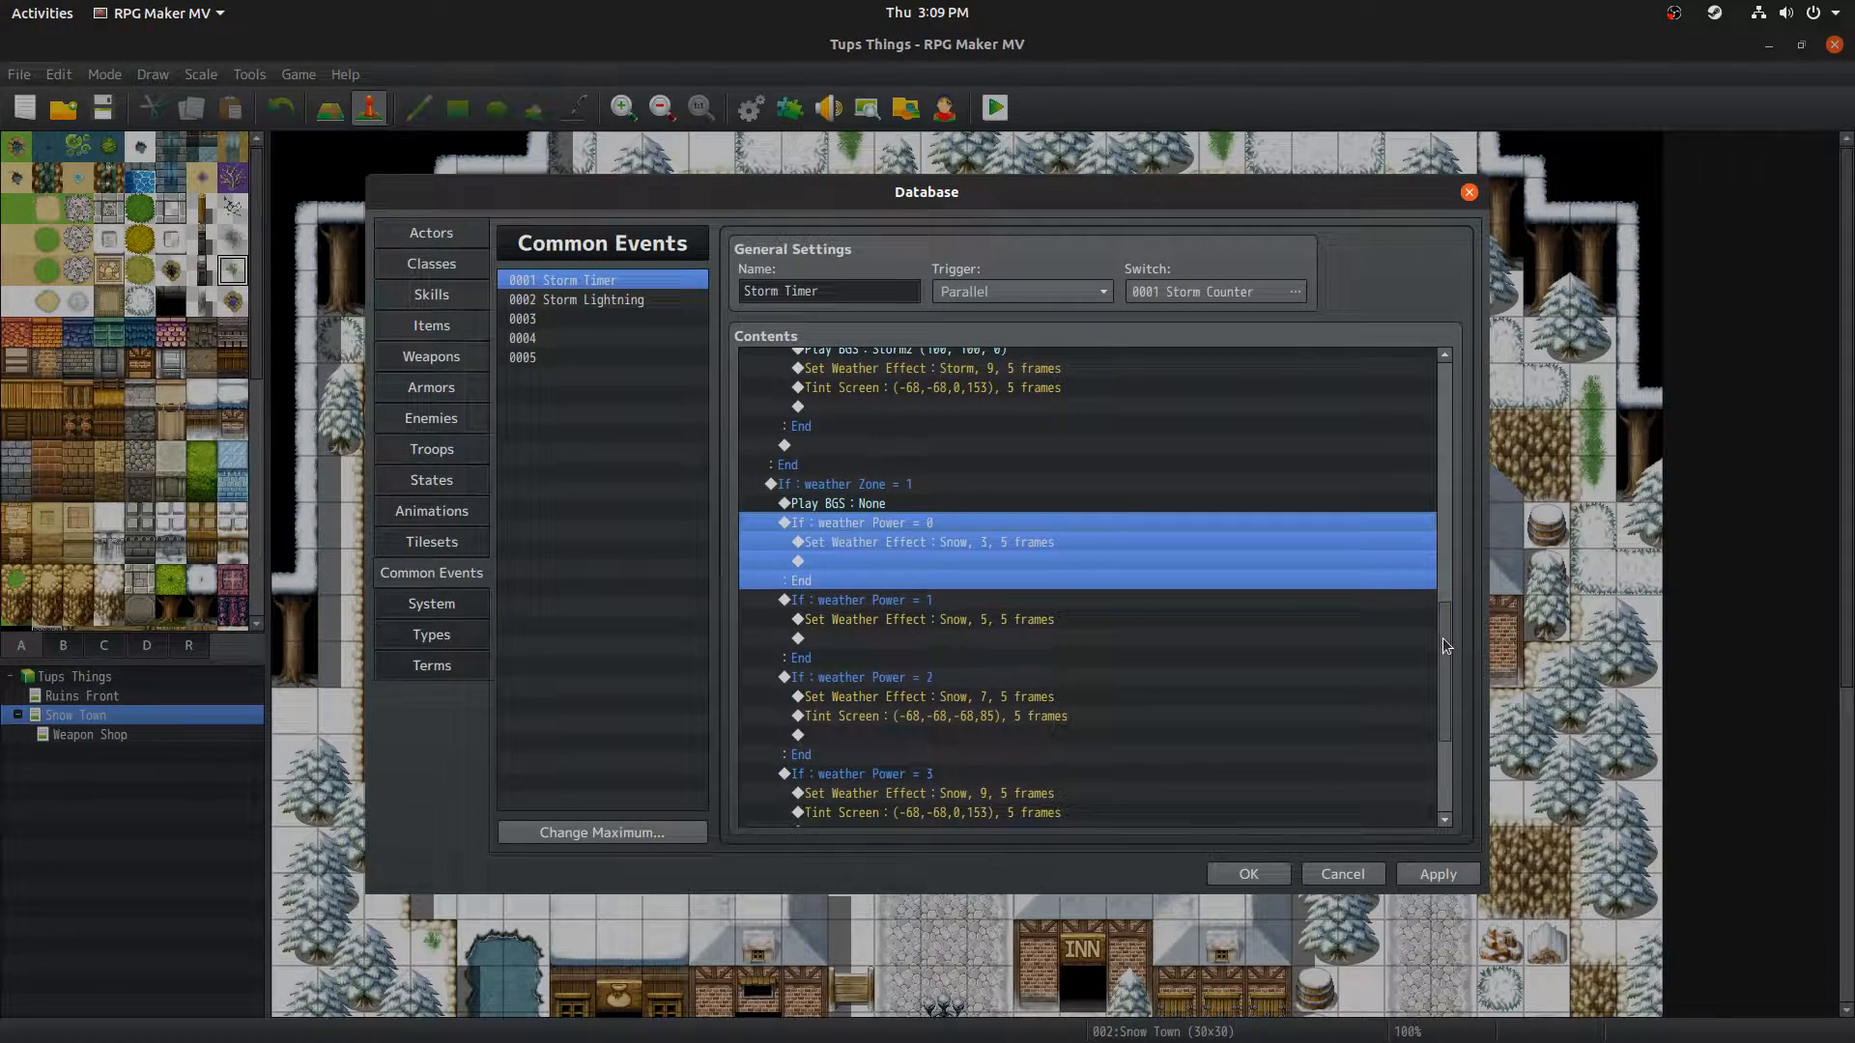
left_click(852, 502)
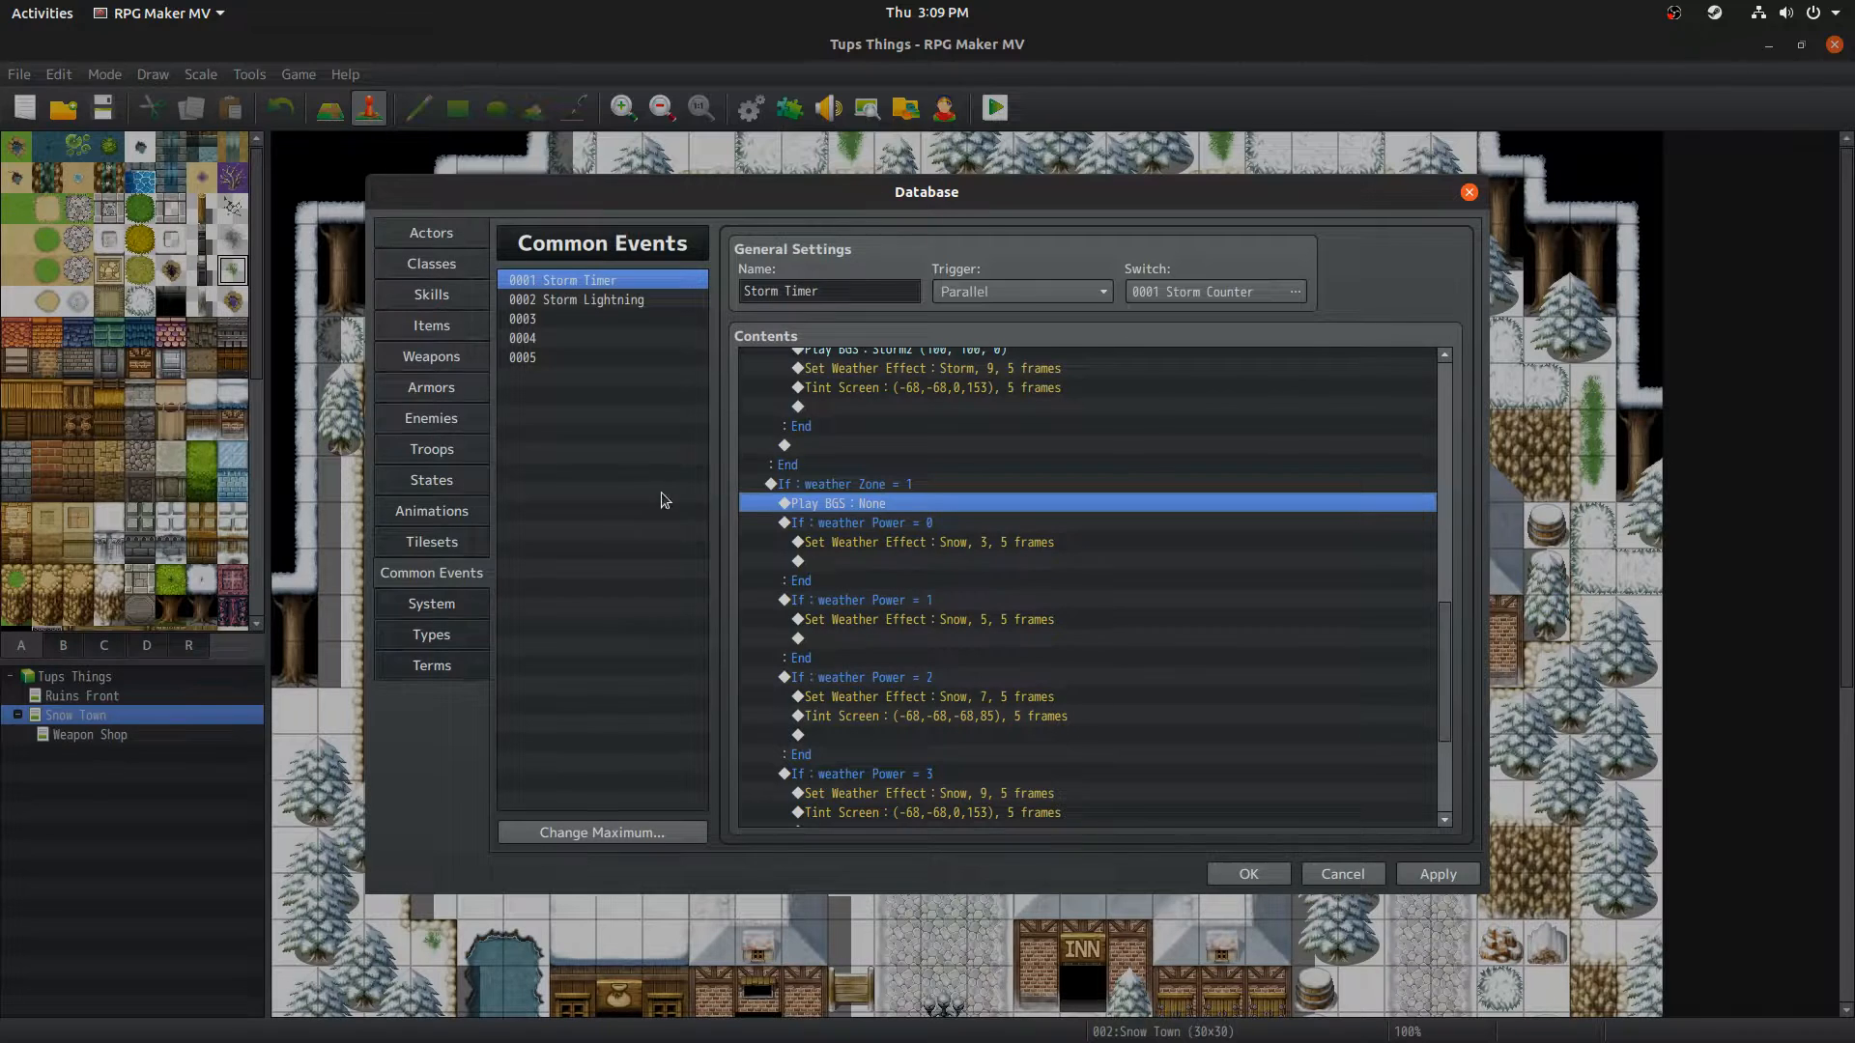
Step: Examine the Snow weather effects in the weather Power = 0 and weather Power = 1 branches under weather Zone = 1
left_click(843, 525)
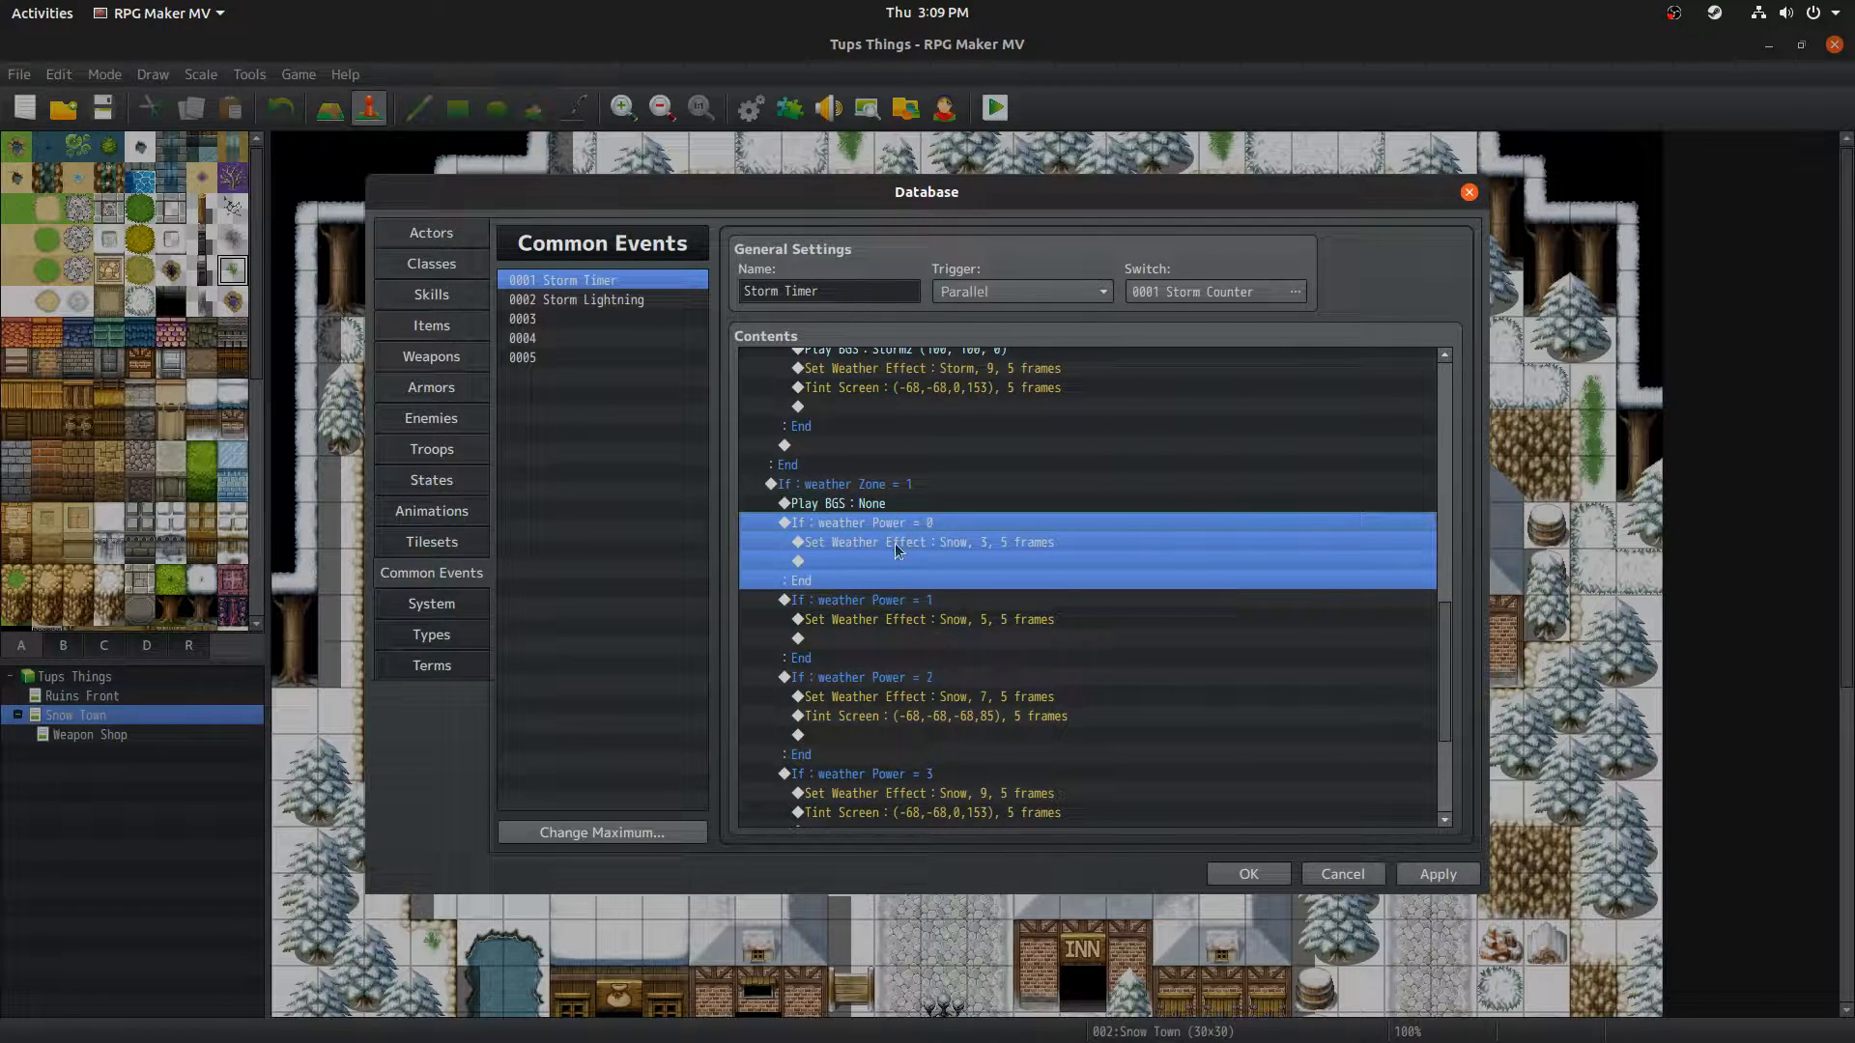
left_click(914, 602)
left_click(976, 546)
double_click(974, 543)
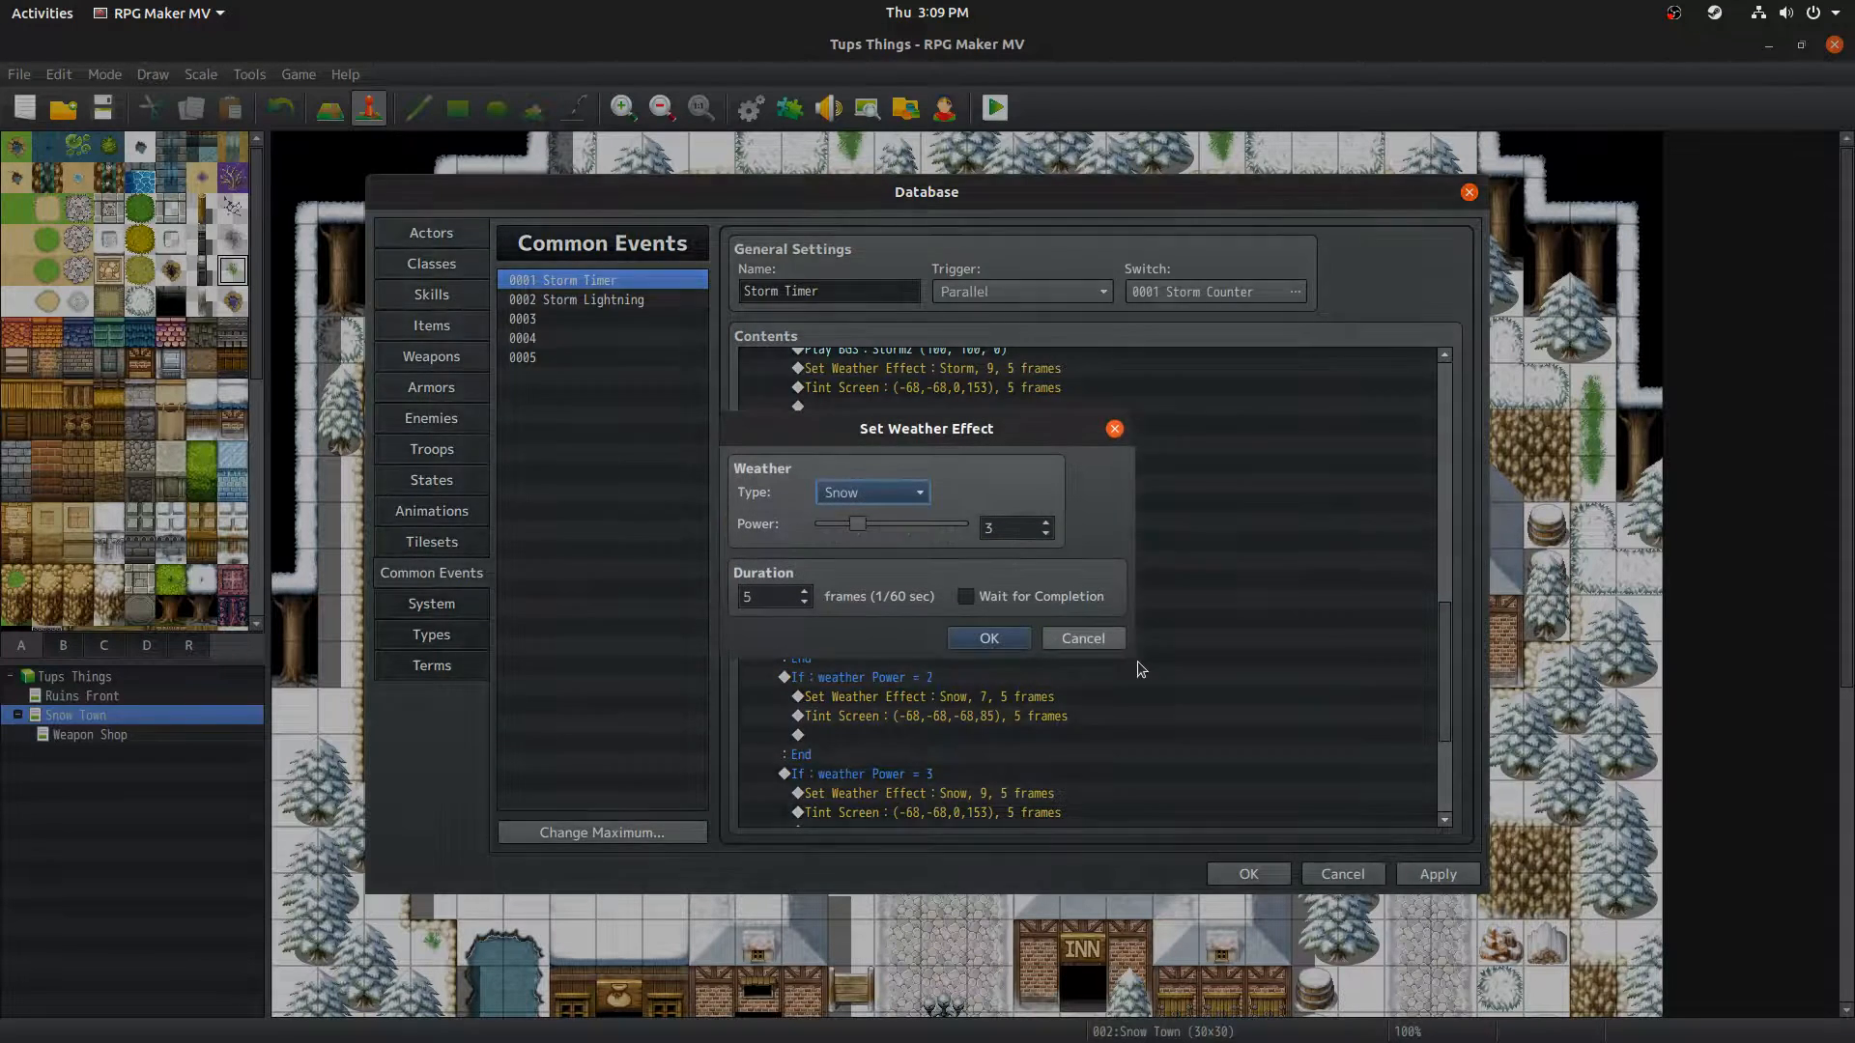
left_click(1079, 638)
left_click(1017, 625)
double_click(1043, 625)
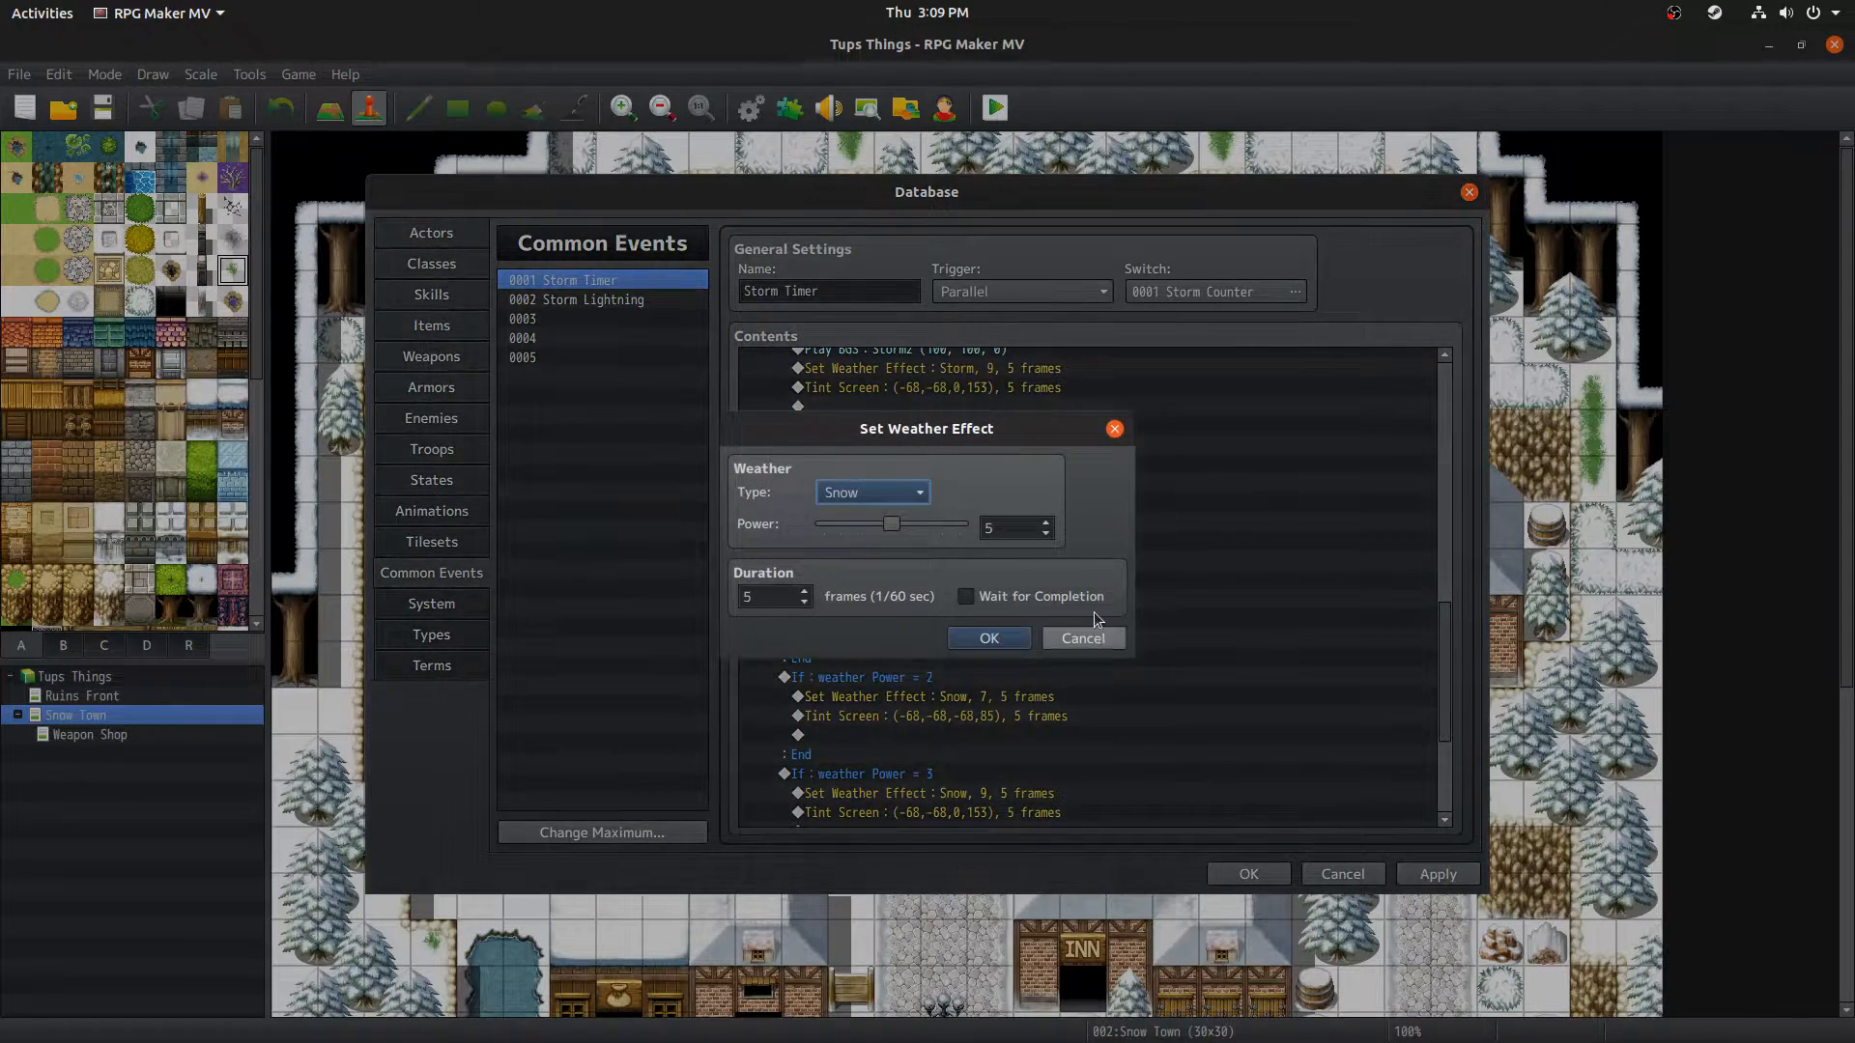
left_click(1104, 634)
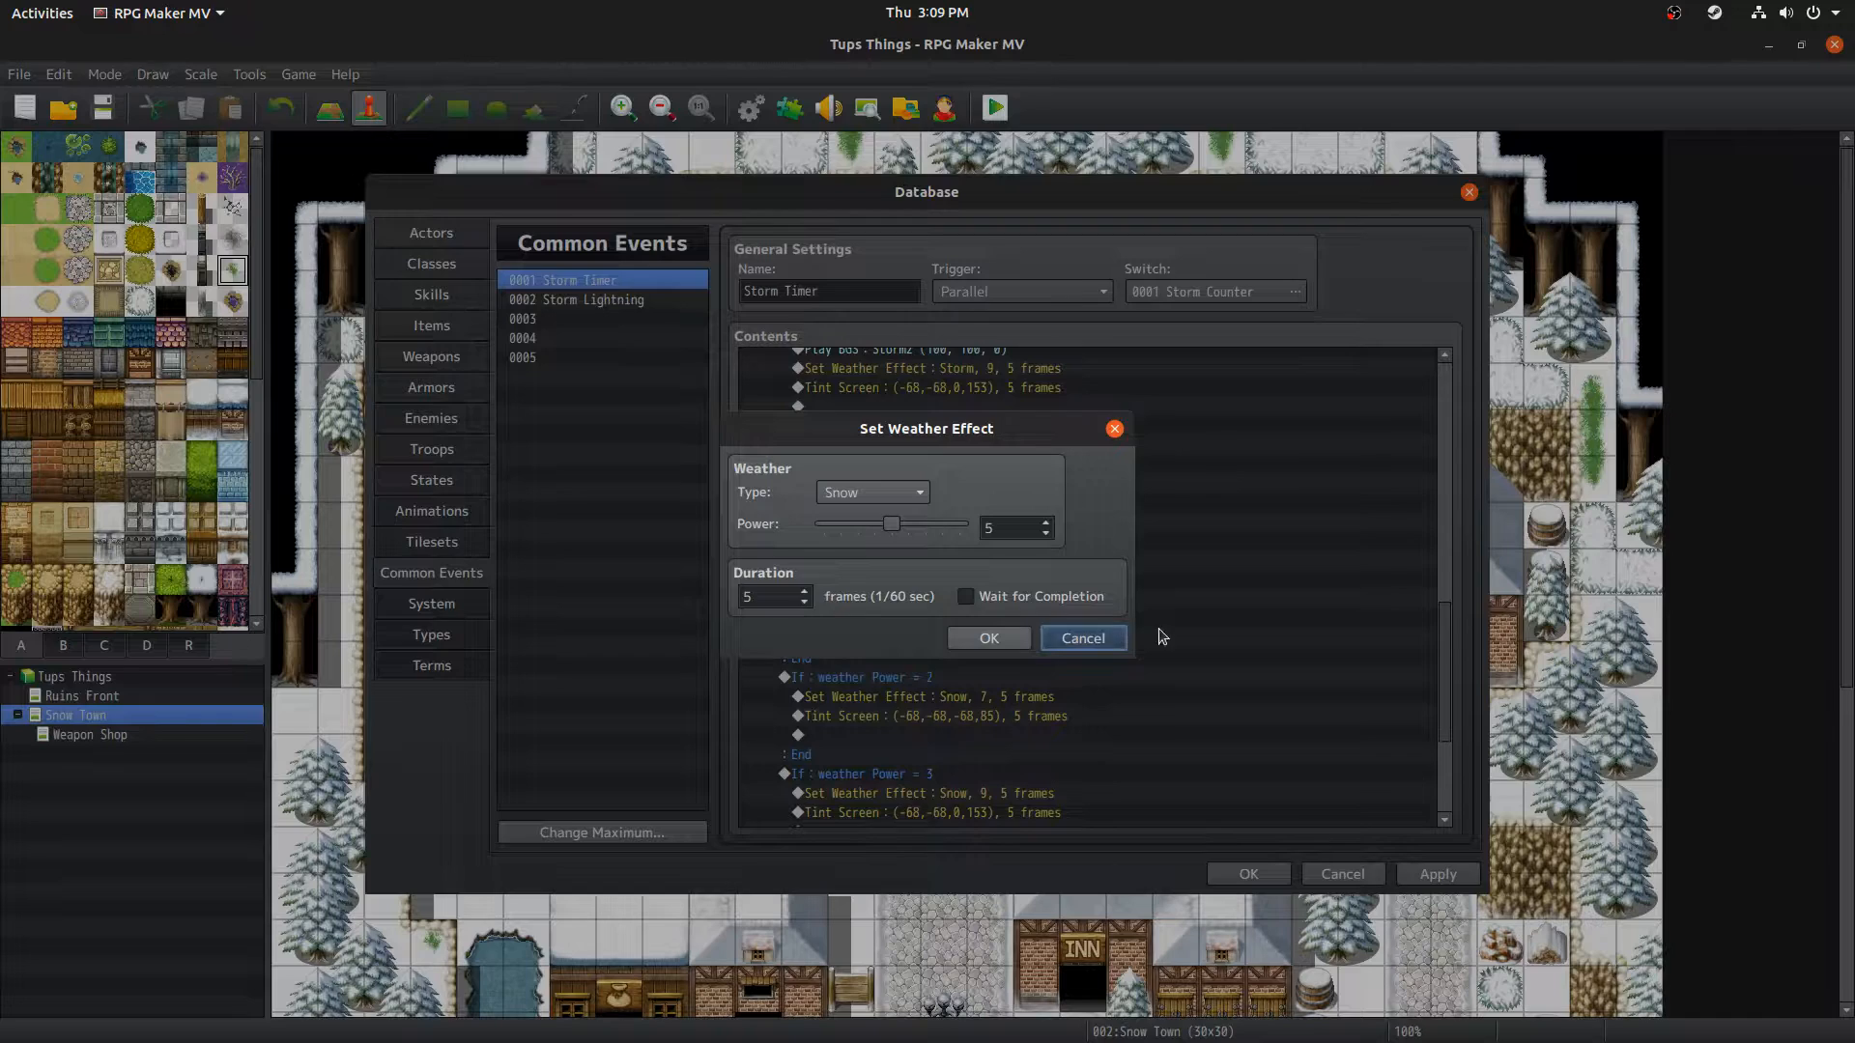
left_click(1083, 638)
Step: Review the rest of the Storm Active branch and inspect the Set Weather Effect command in its Else section
scroll(1435, 659, "down", 3)
left_click_drag(910, 609, 837, 727)
mouse_move(1444, 686)
left_mouse_down()
mouse_move(1445, 446)
mouse_move(1451, 722)
left_mouse_up()
left_click(1339, 537)
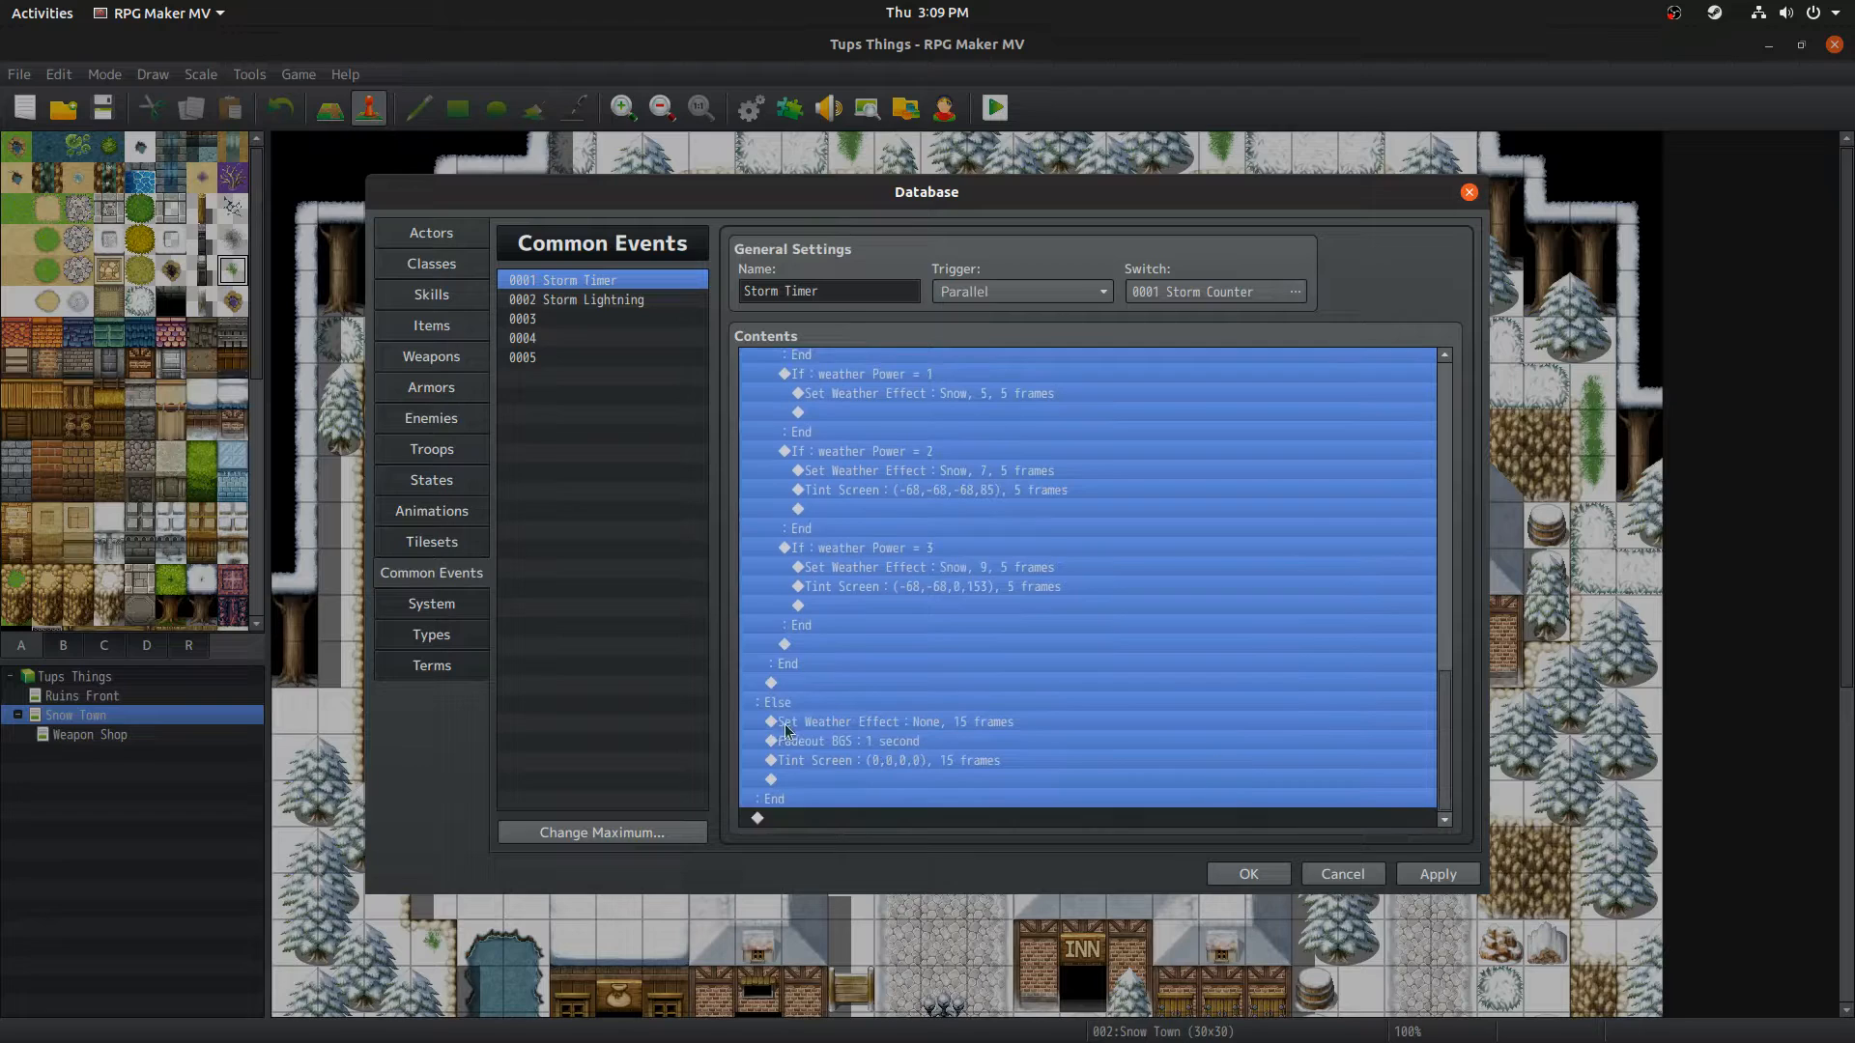
left_click(850, 725)
key("Return")
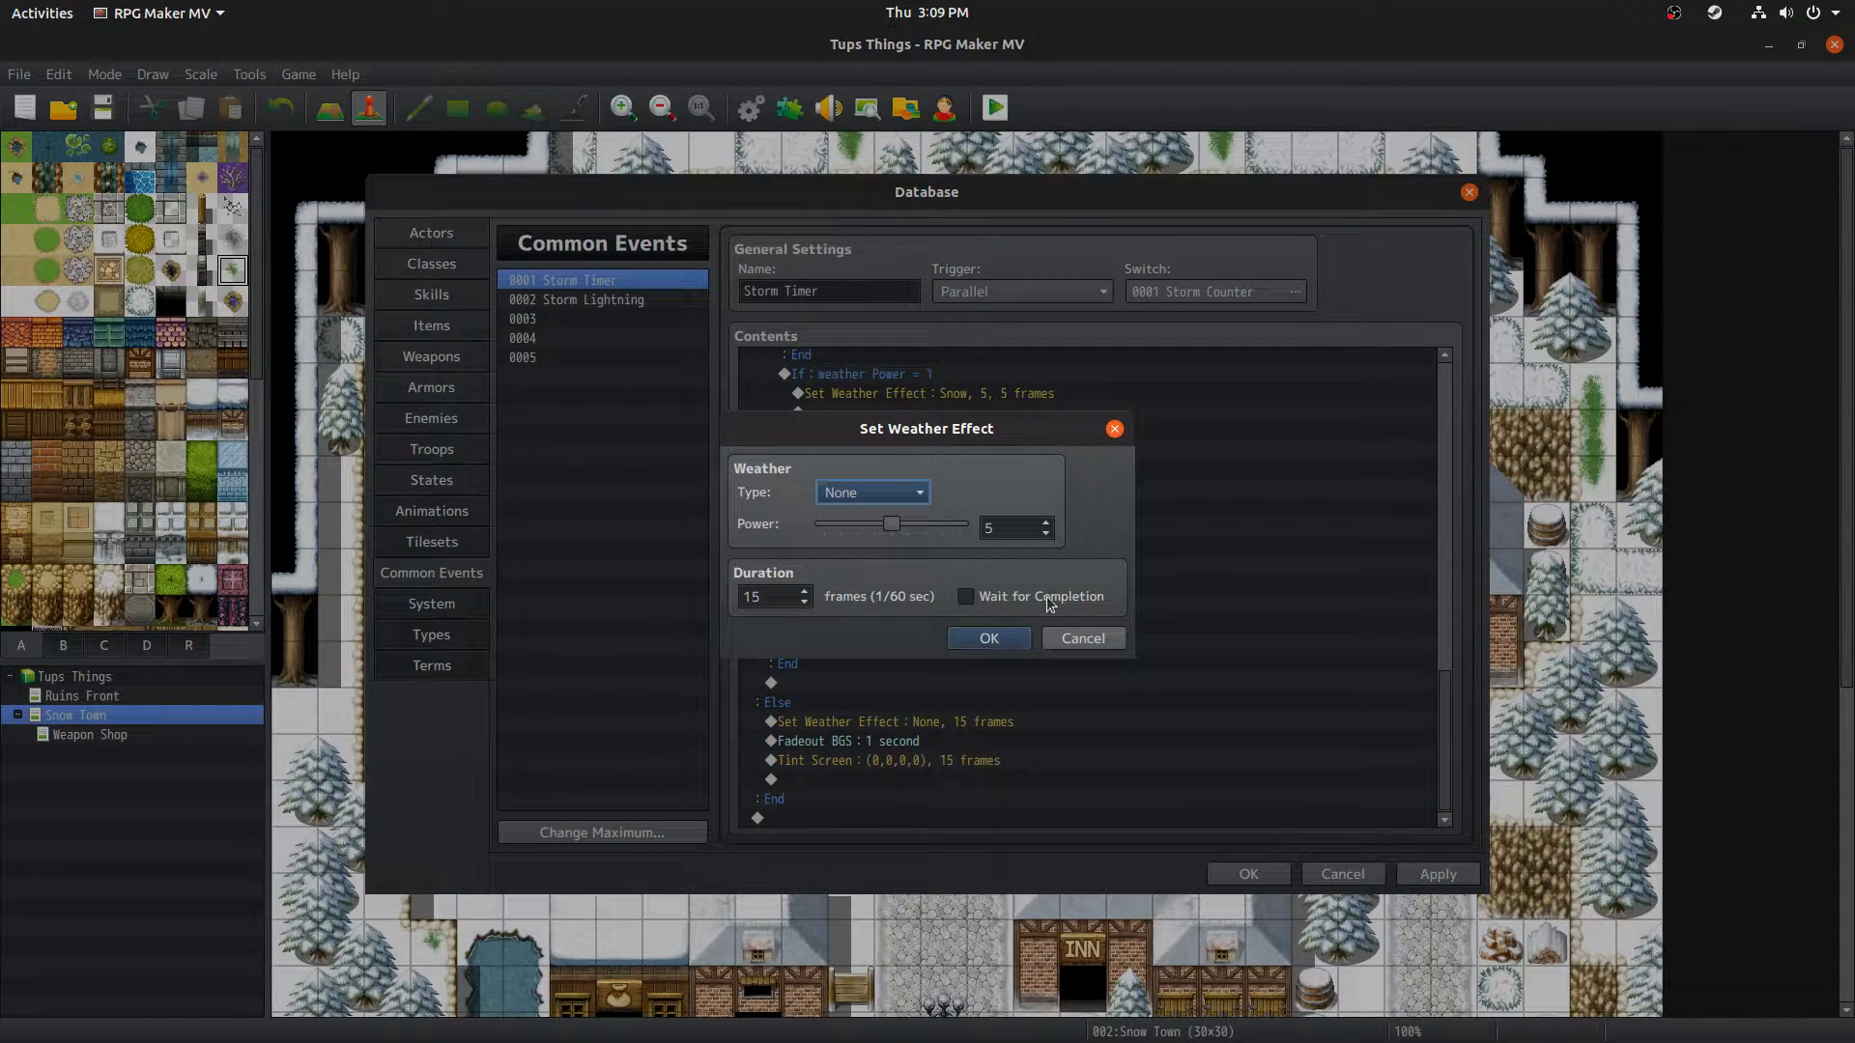
left_click(1083, 638)
Step: Inspect the Fadeout BGS and Tint Screen commands in the Else section of the Storm Timer event
key("Down")
key("Return")
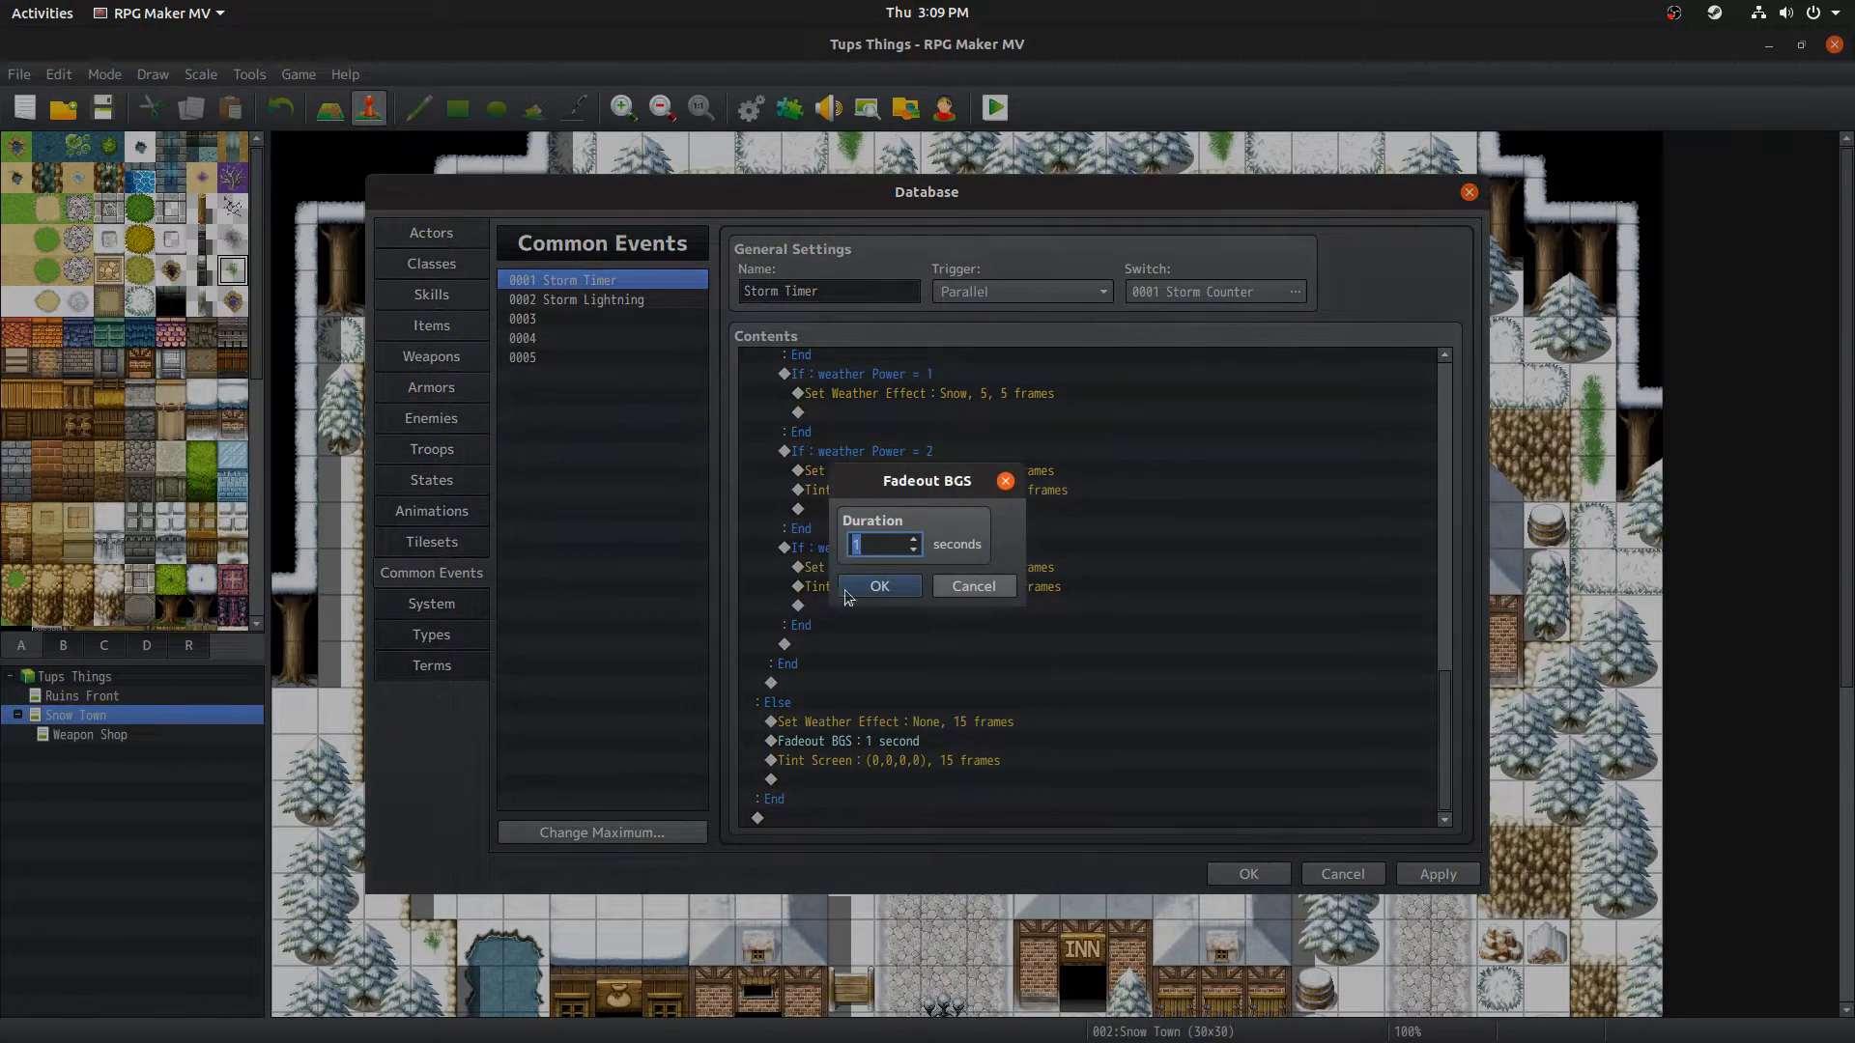
left_click(973, 586)
left_click(902, 760)
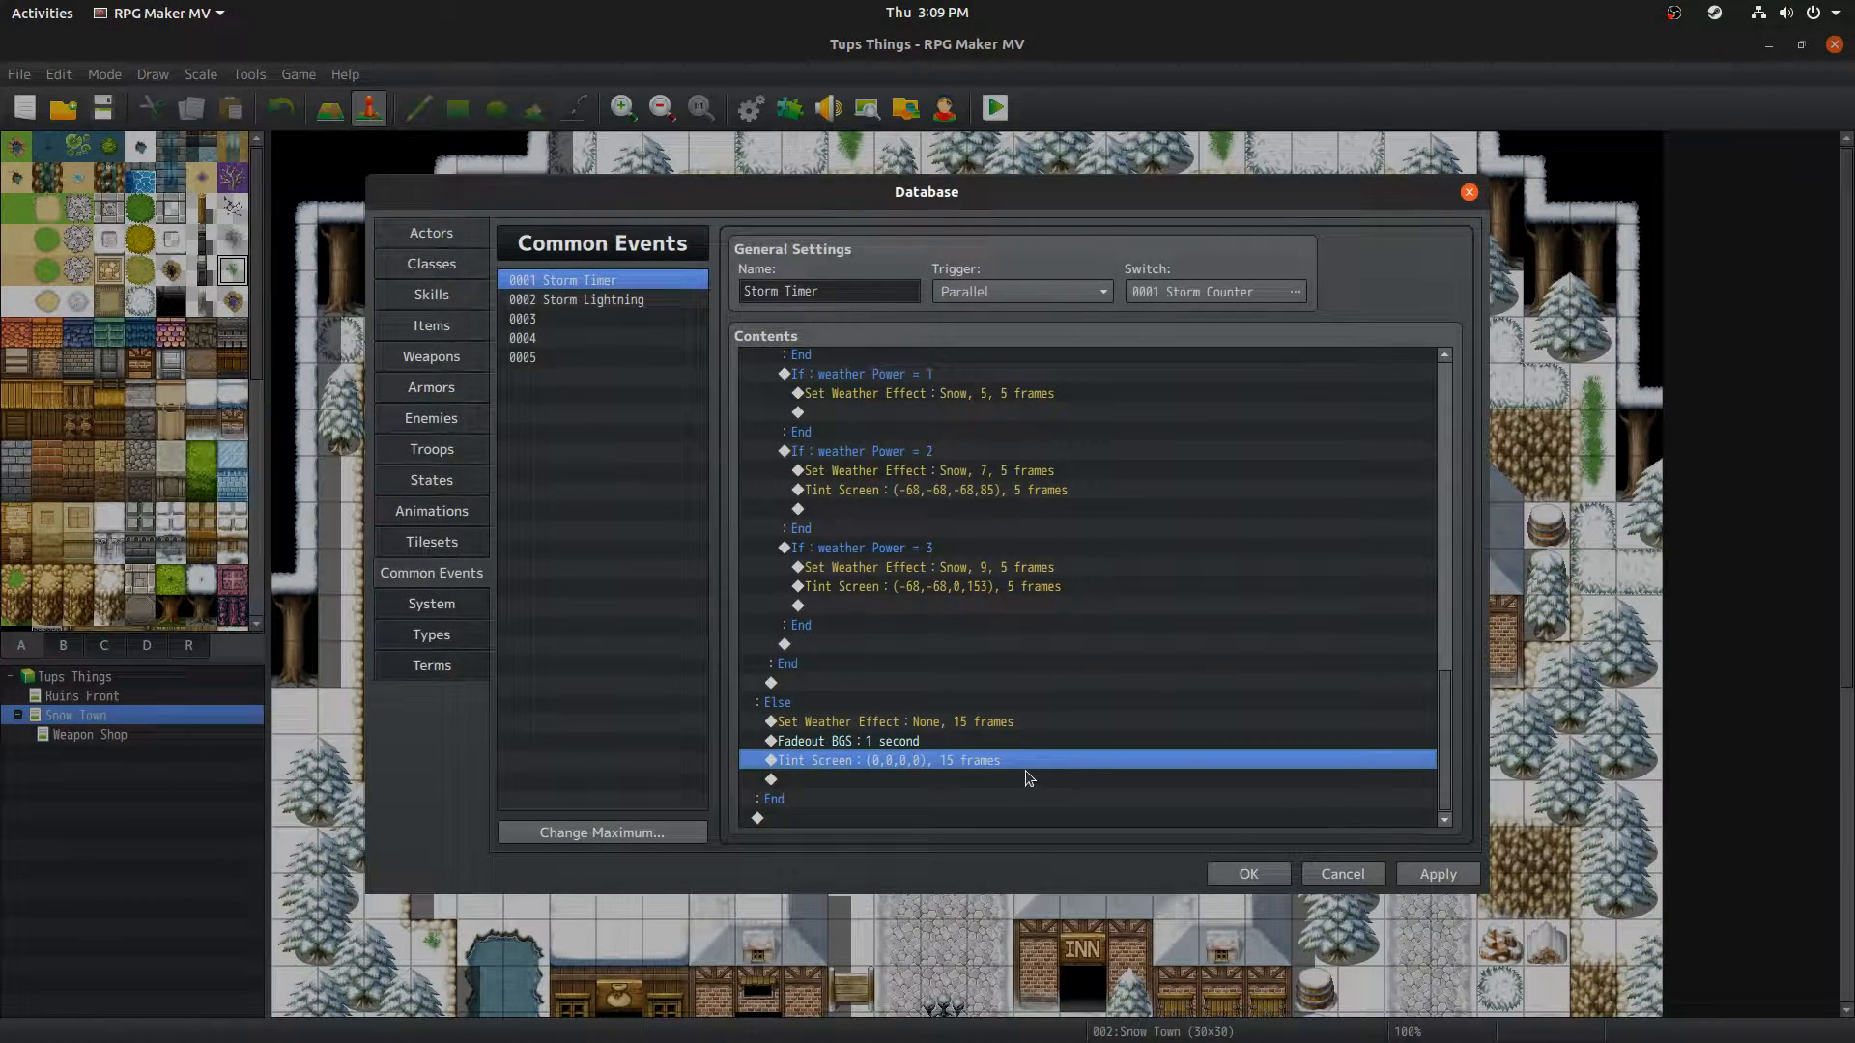
key("Return")
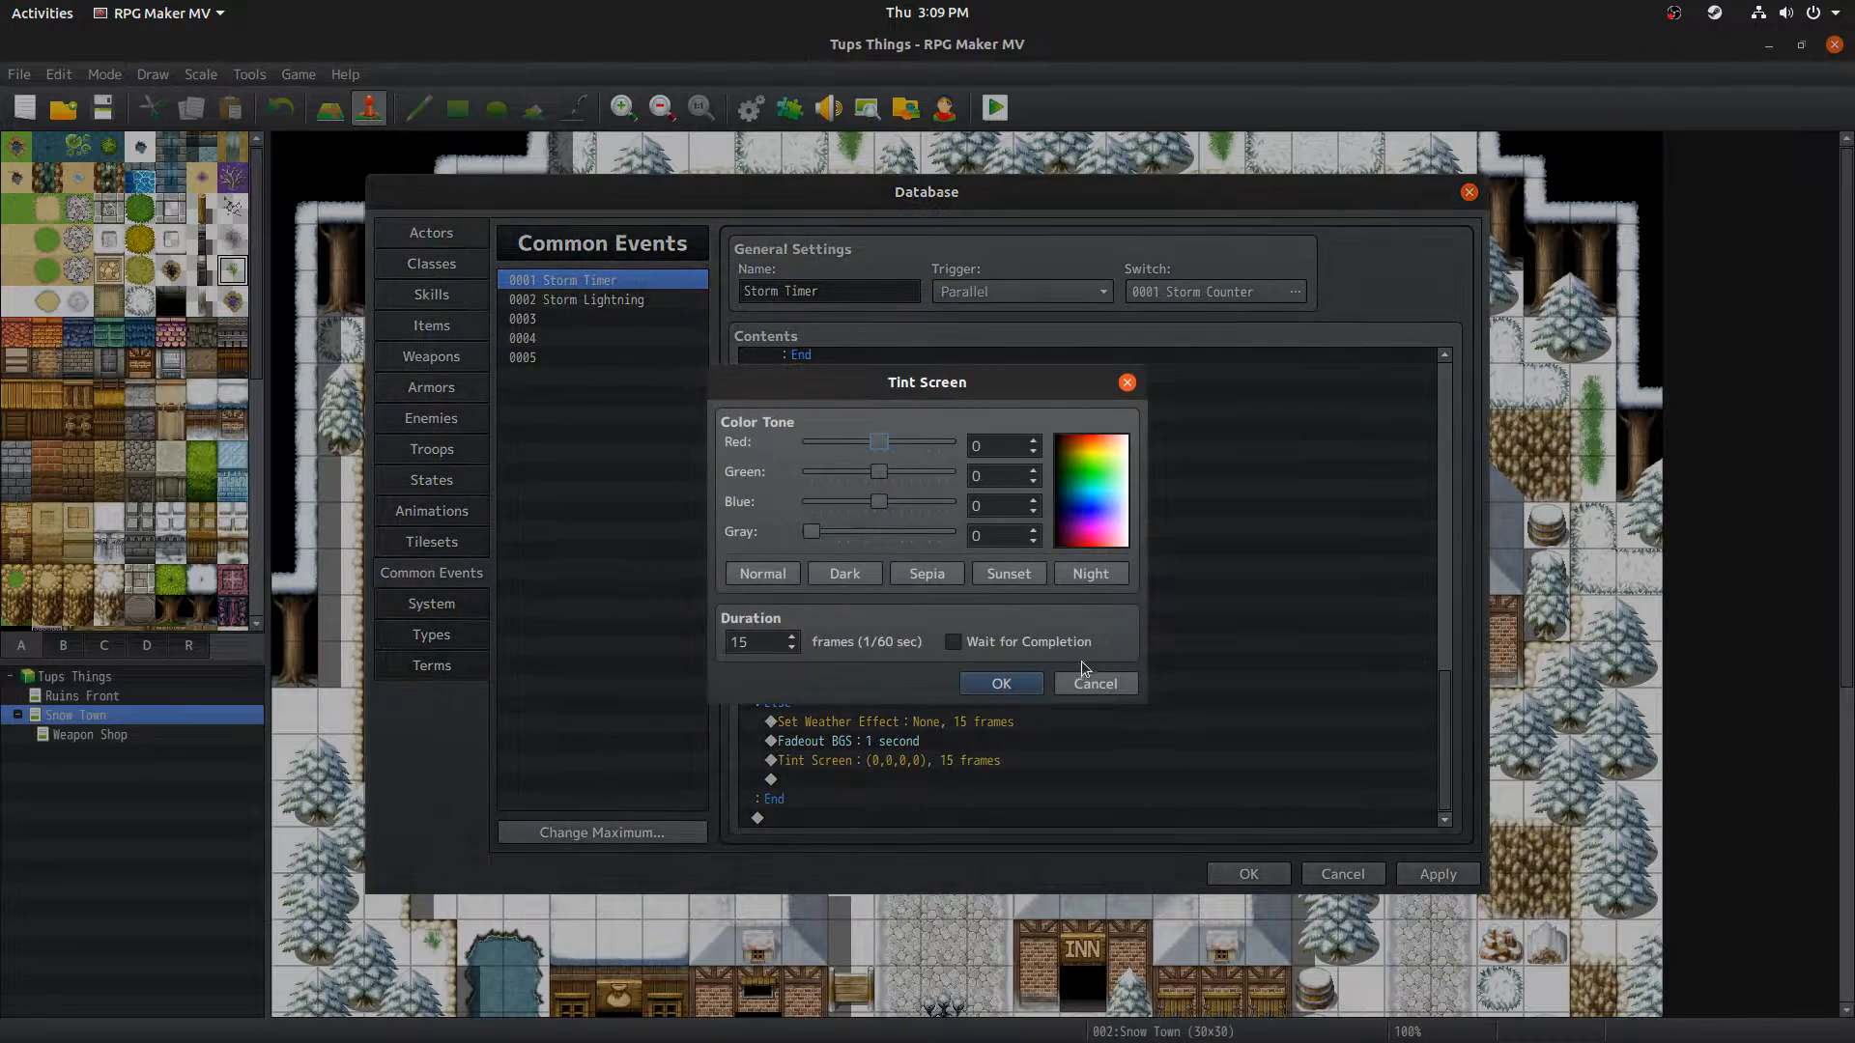
left_click(1086, 684)
Step: Apply the database changes and bring up the Storm Lightning common event to check its trigger switch
left_click(1435, 873)
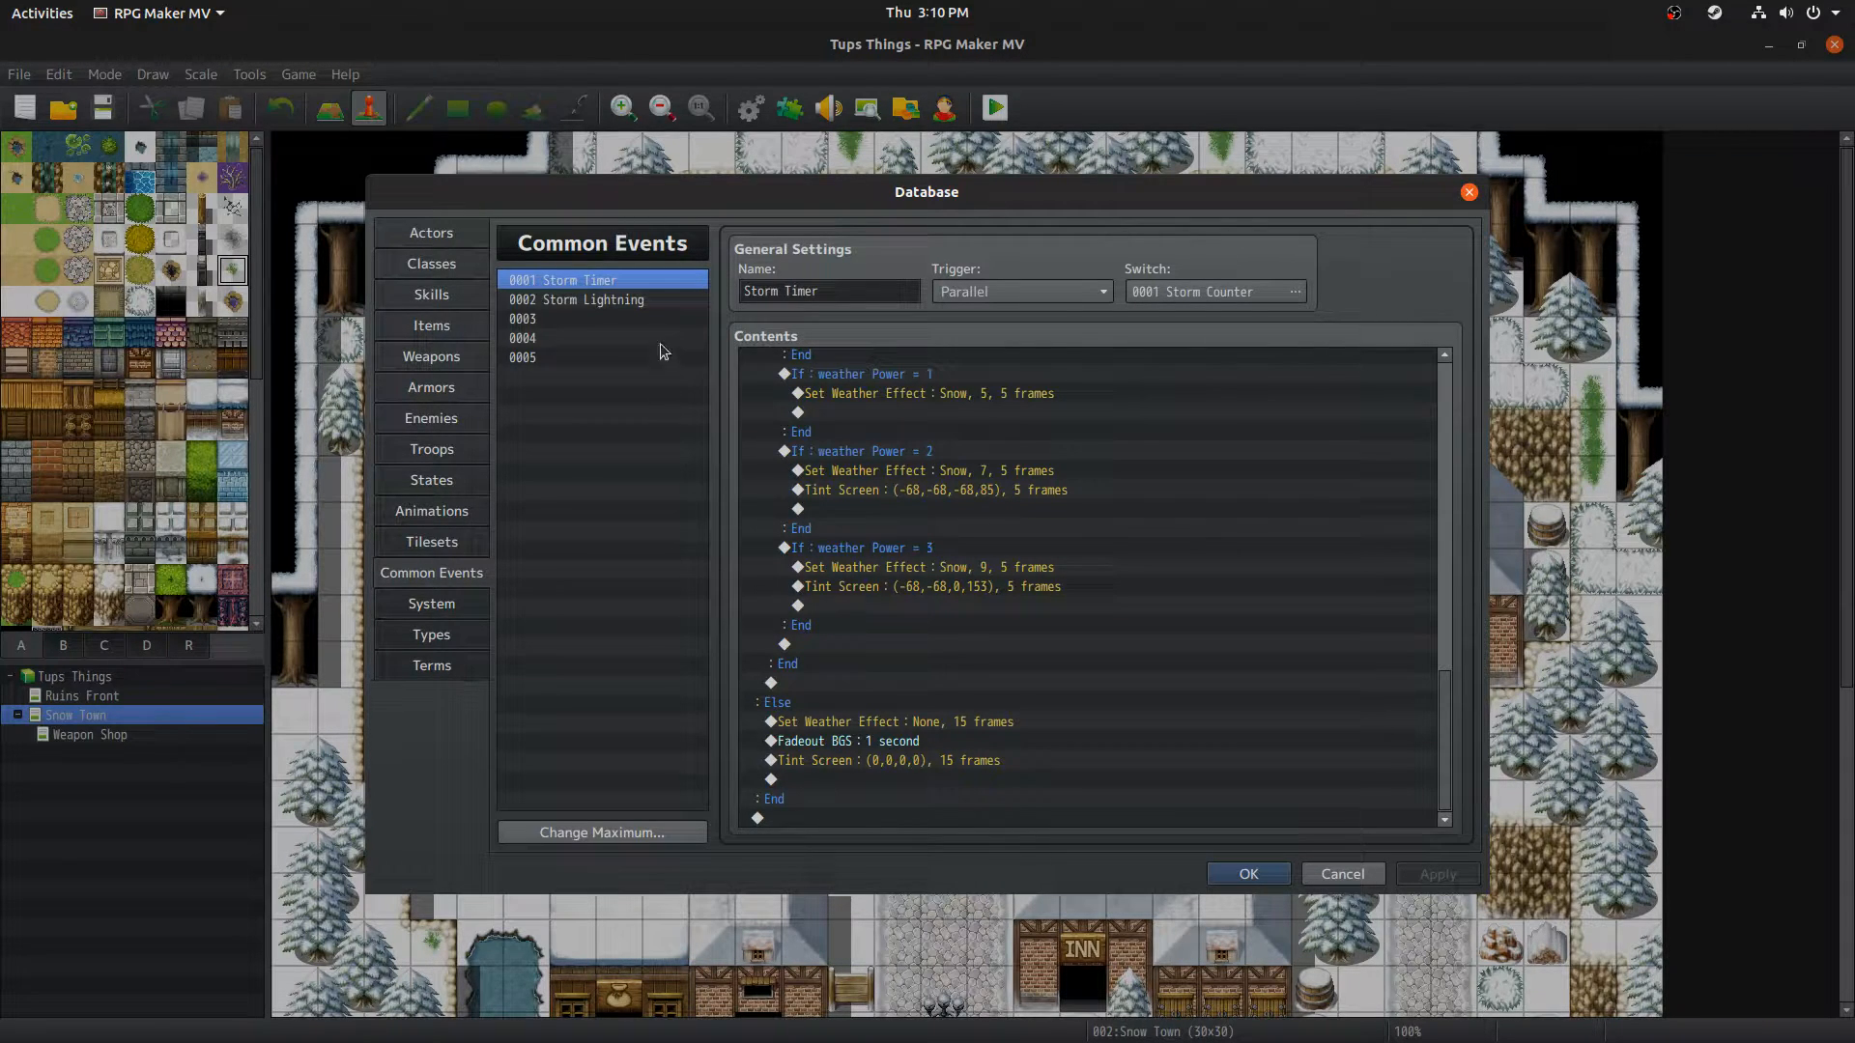
left_click(600, 296)
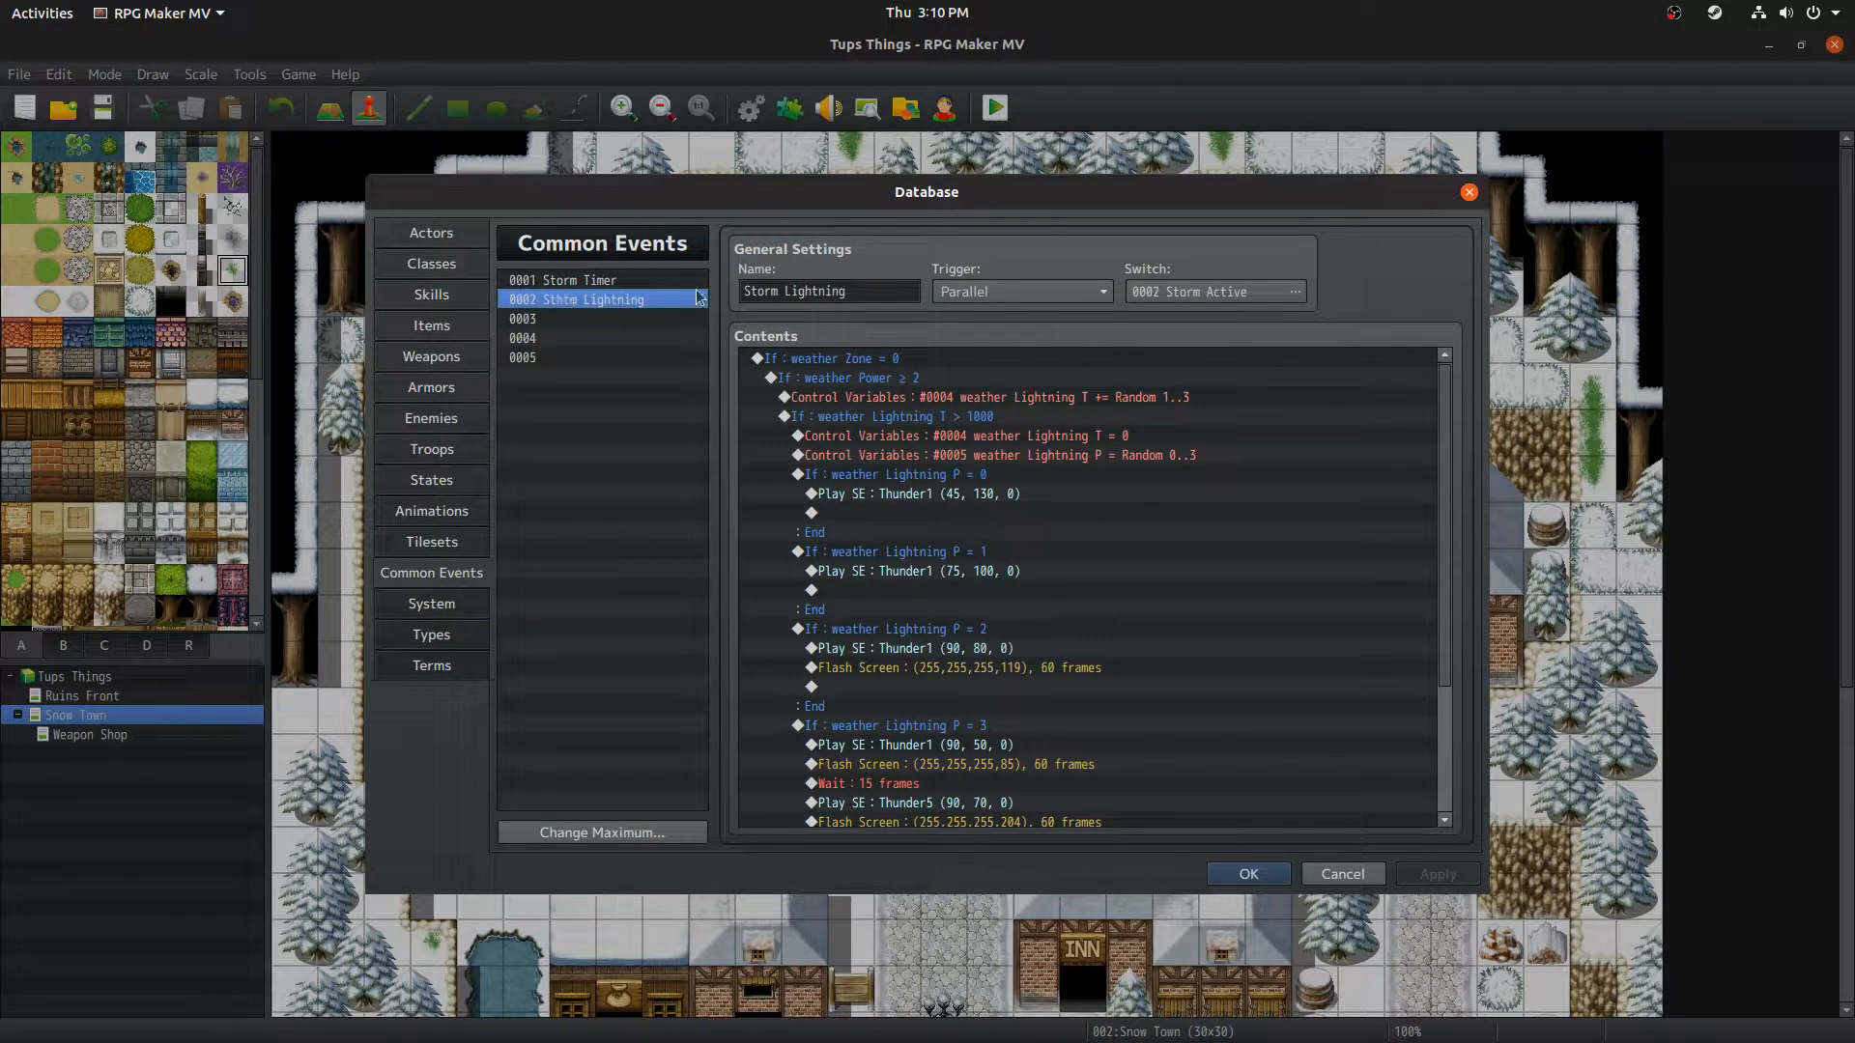
left_click(1179, 290)
left_click(1003, 783)
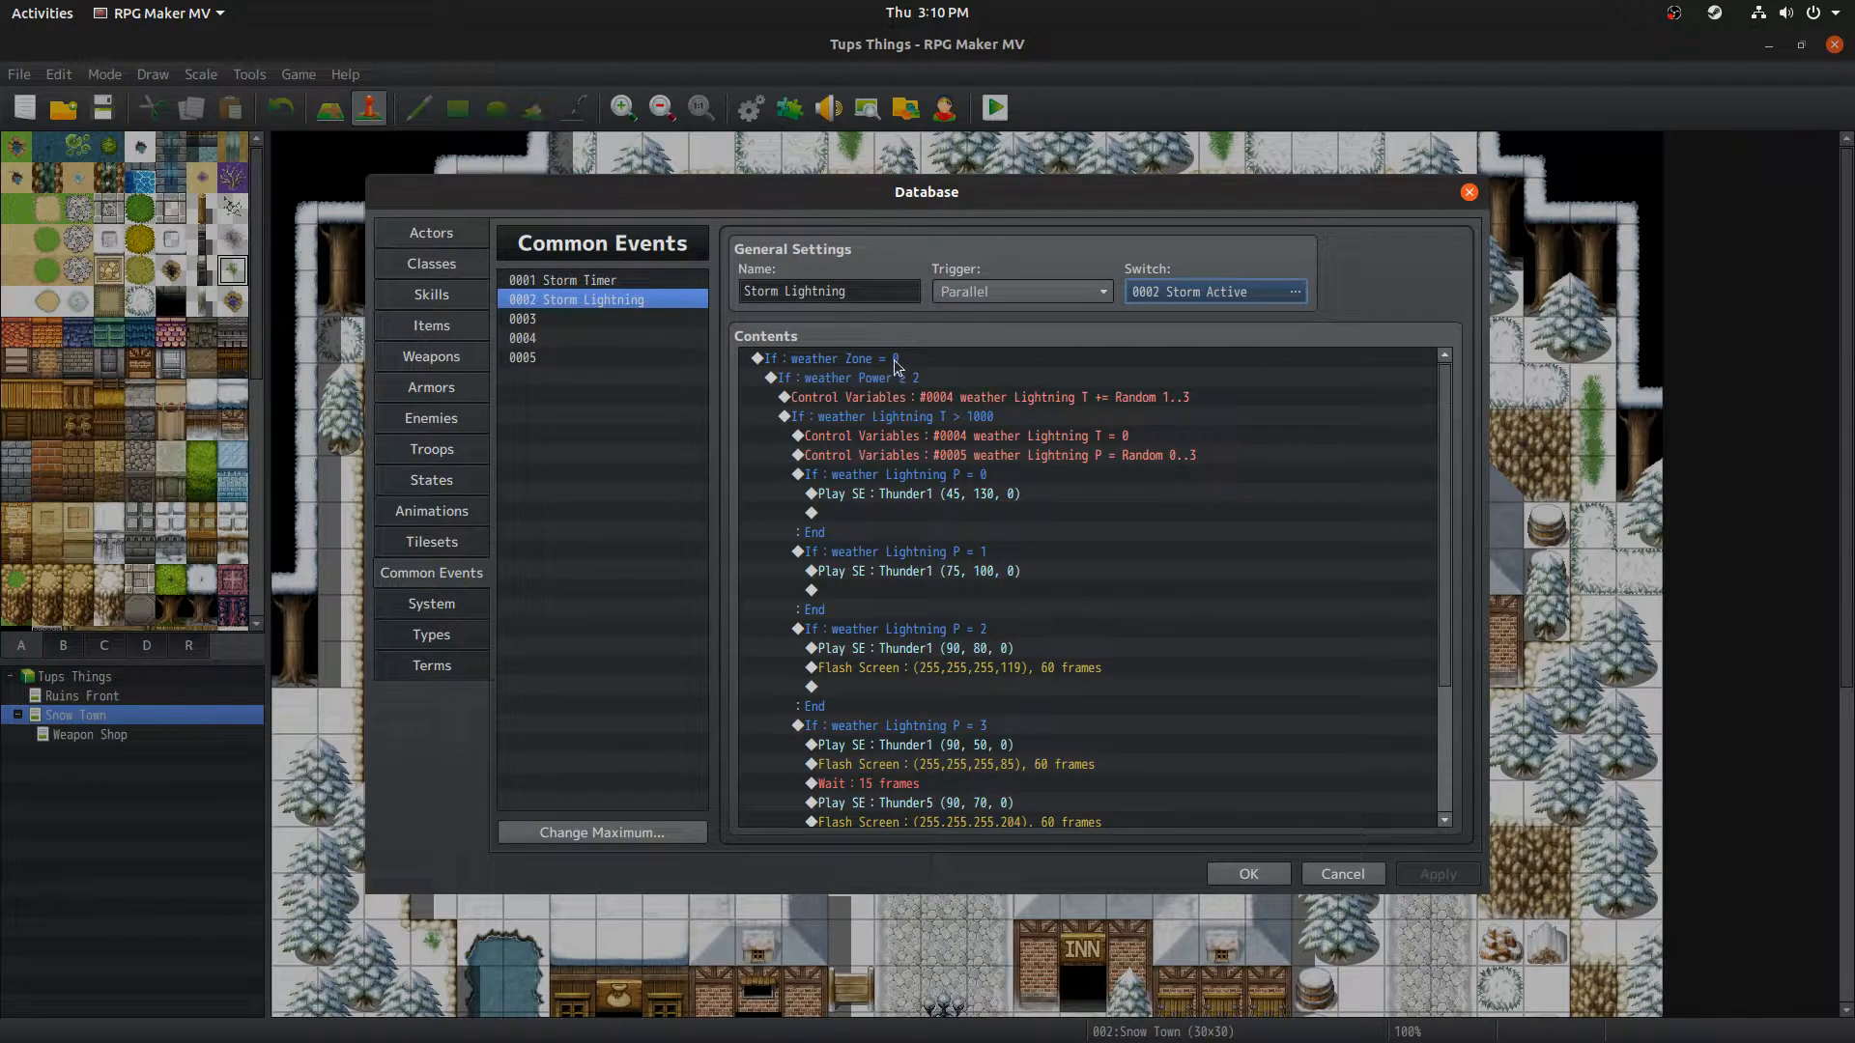
Step: Examine the conditions of the weather Zone = 0 and weather Power ≥ 2 branches in the Storm Lightning event
left_click(809, 361)
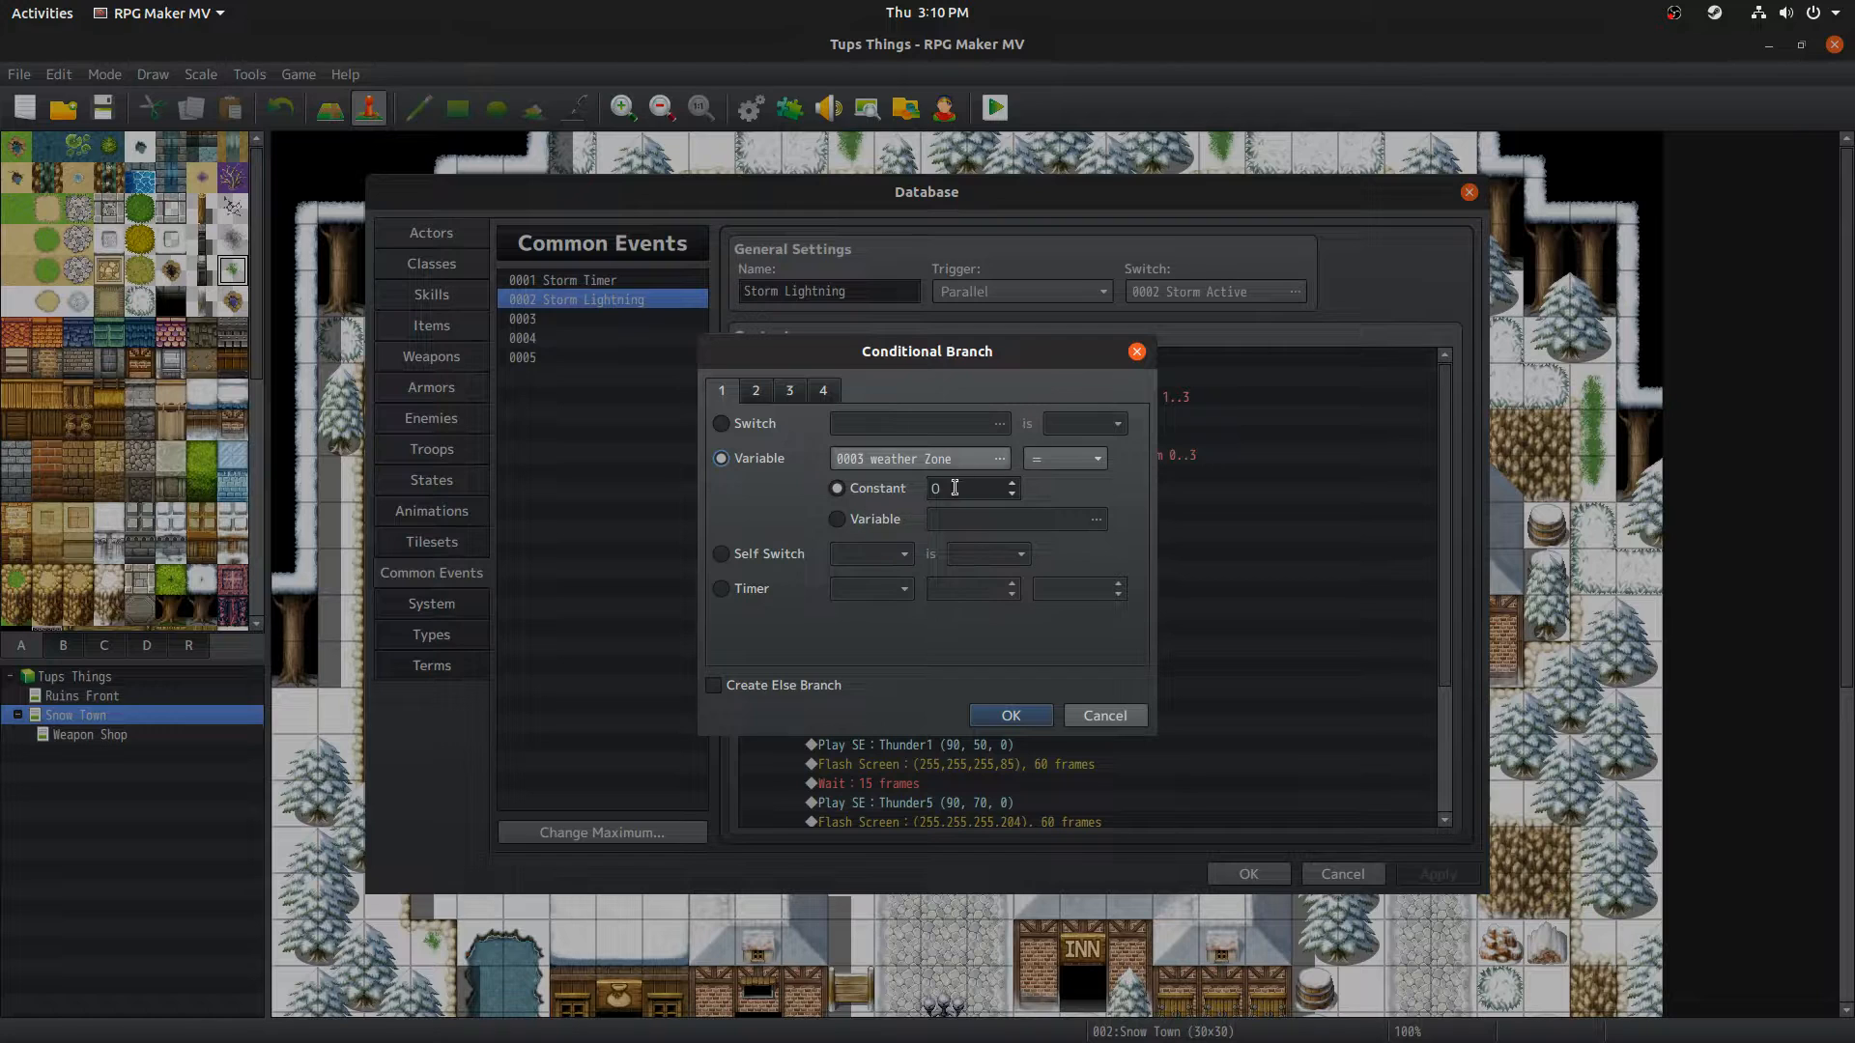
left_click(1104, 715)
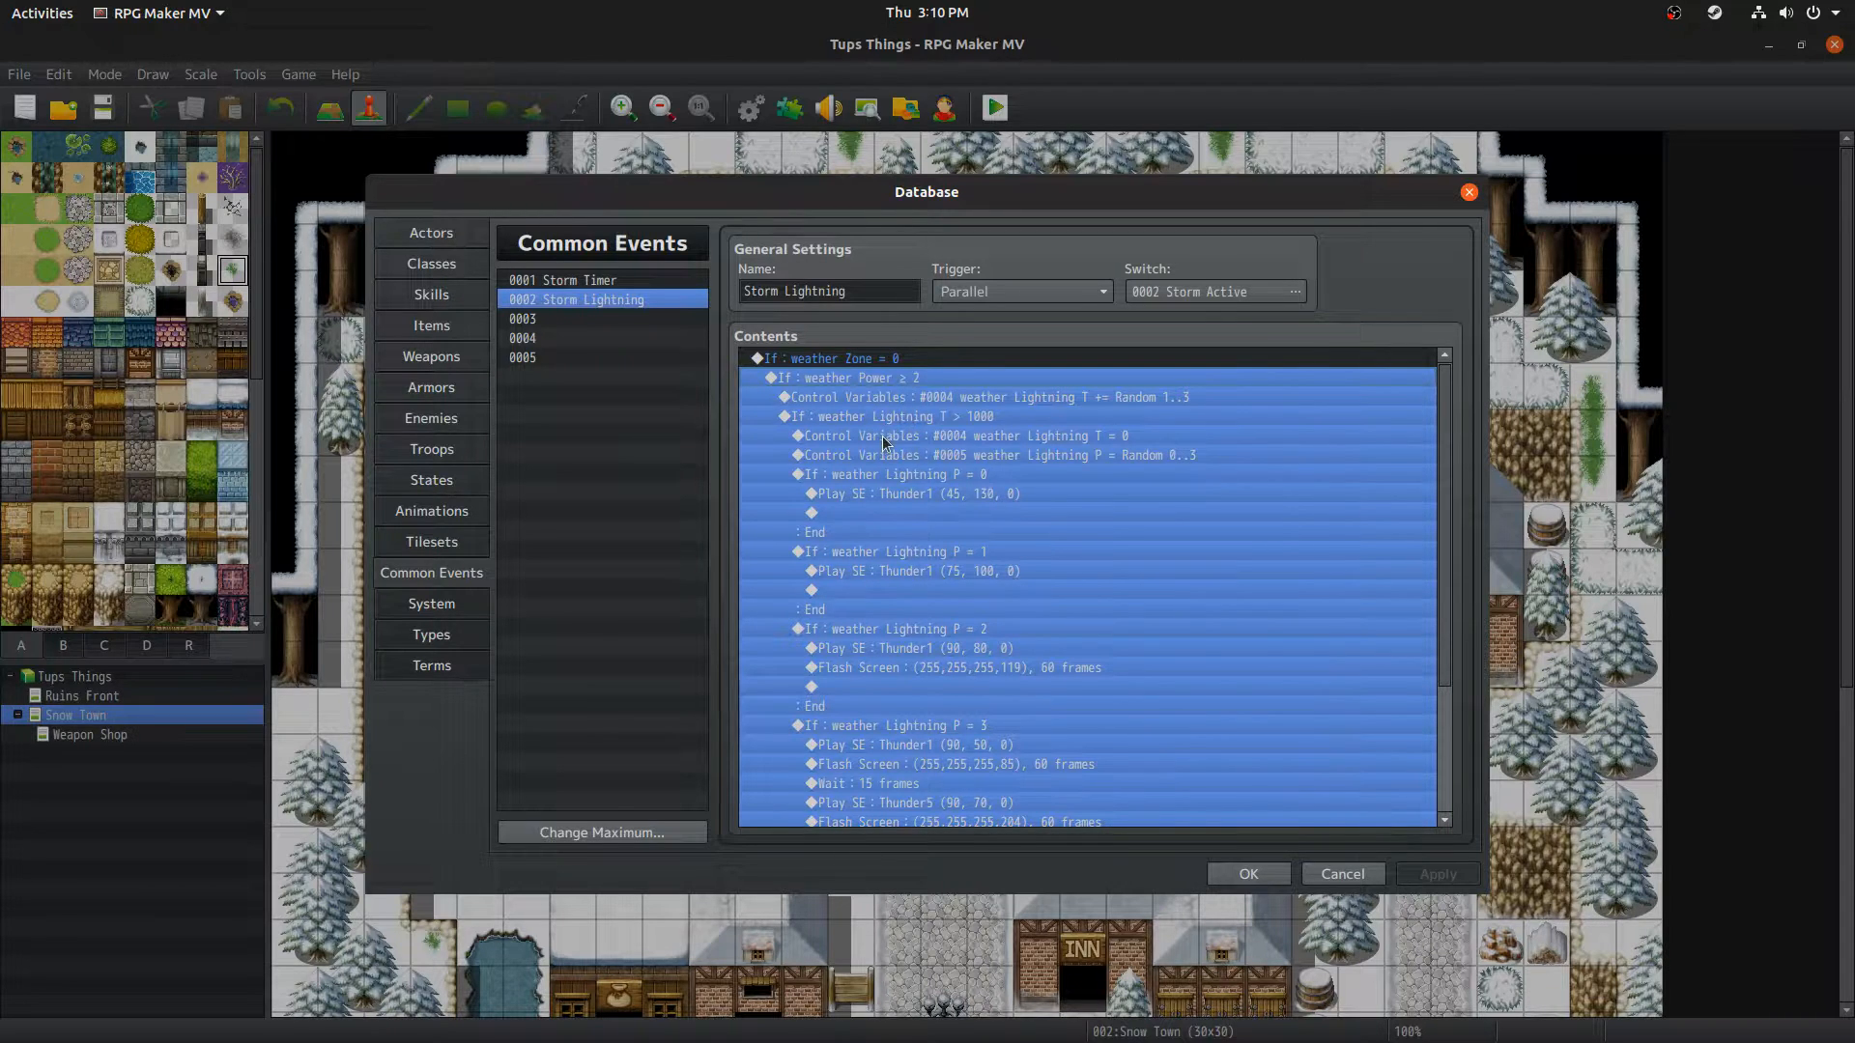
left_click(874, 400)
left_click(865, 381)
key("Return")
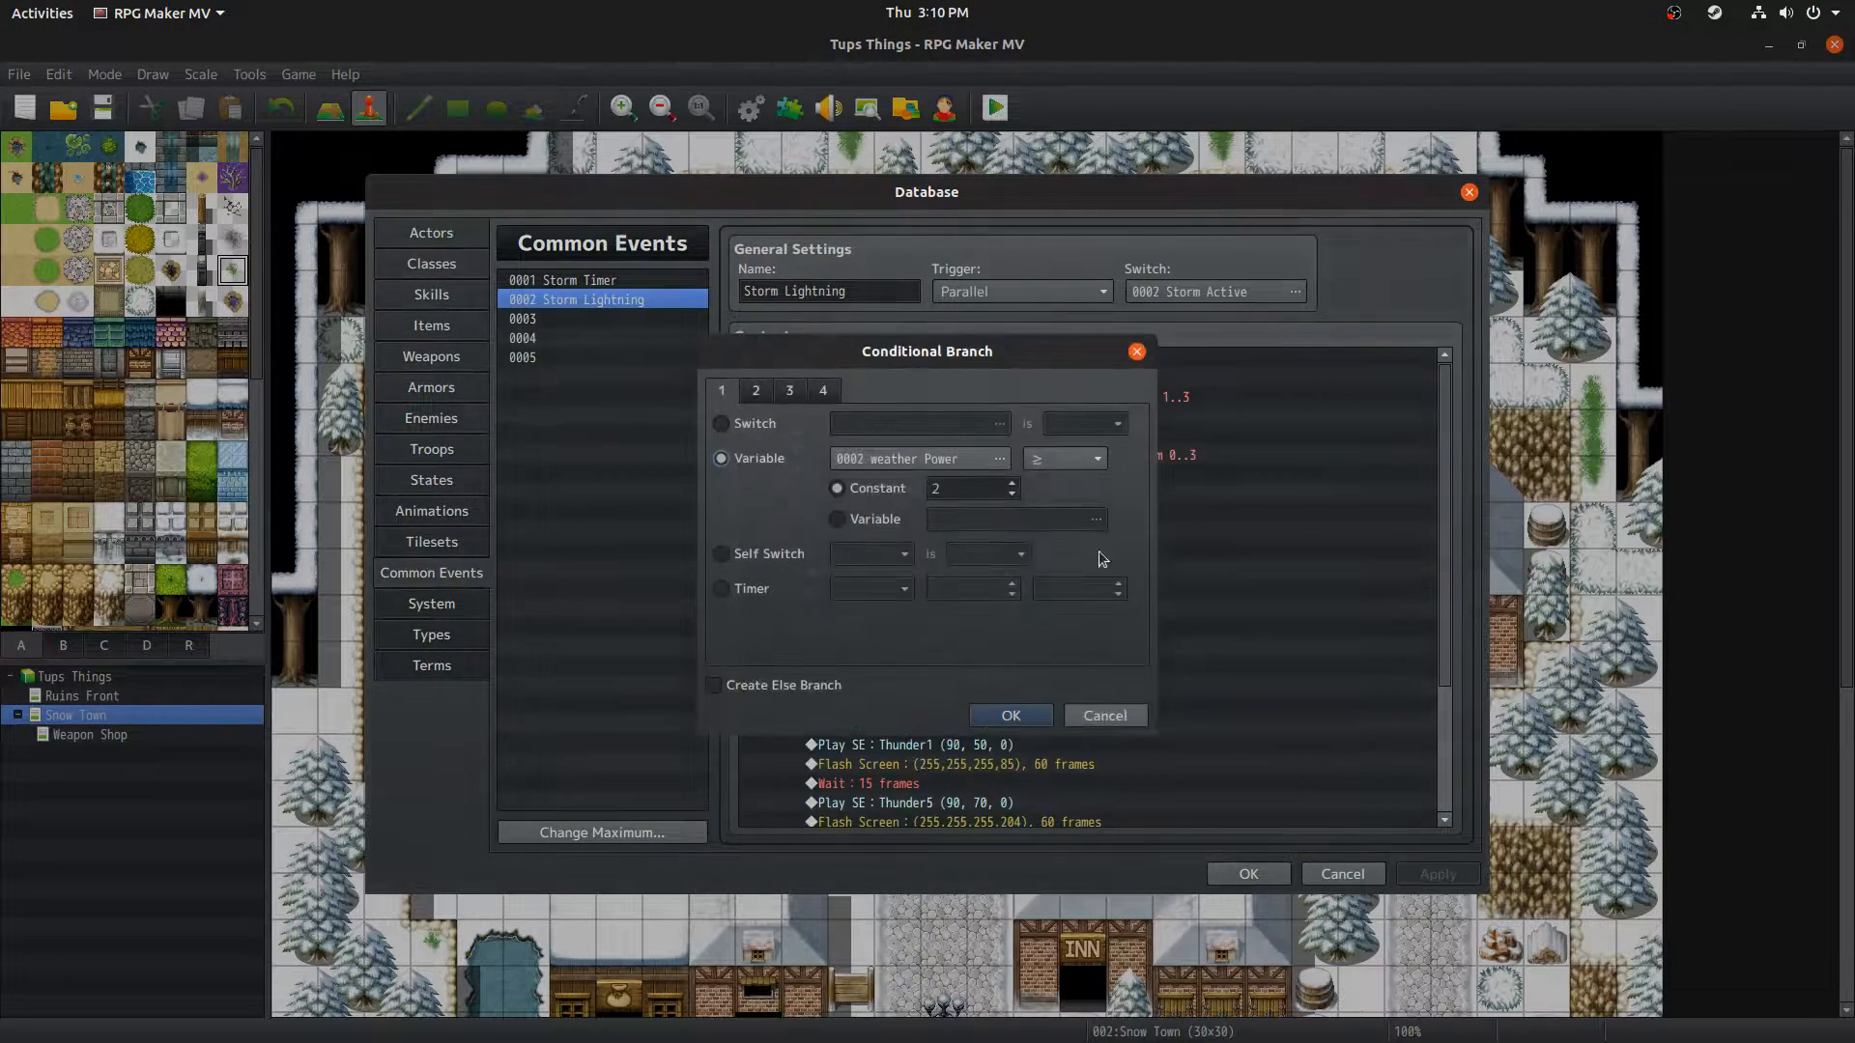
left_click(1098, 715)
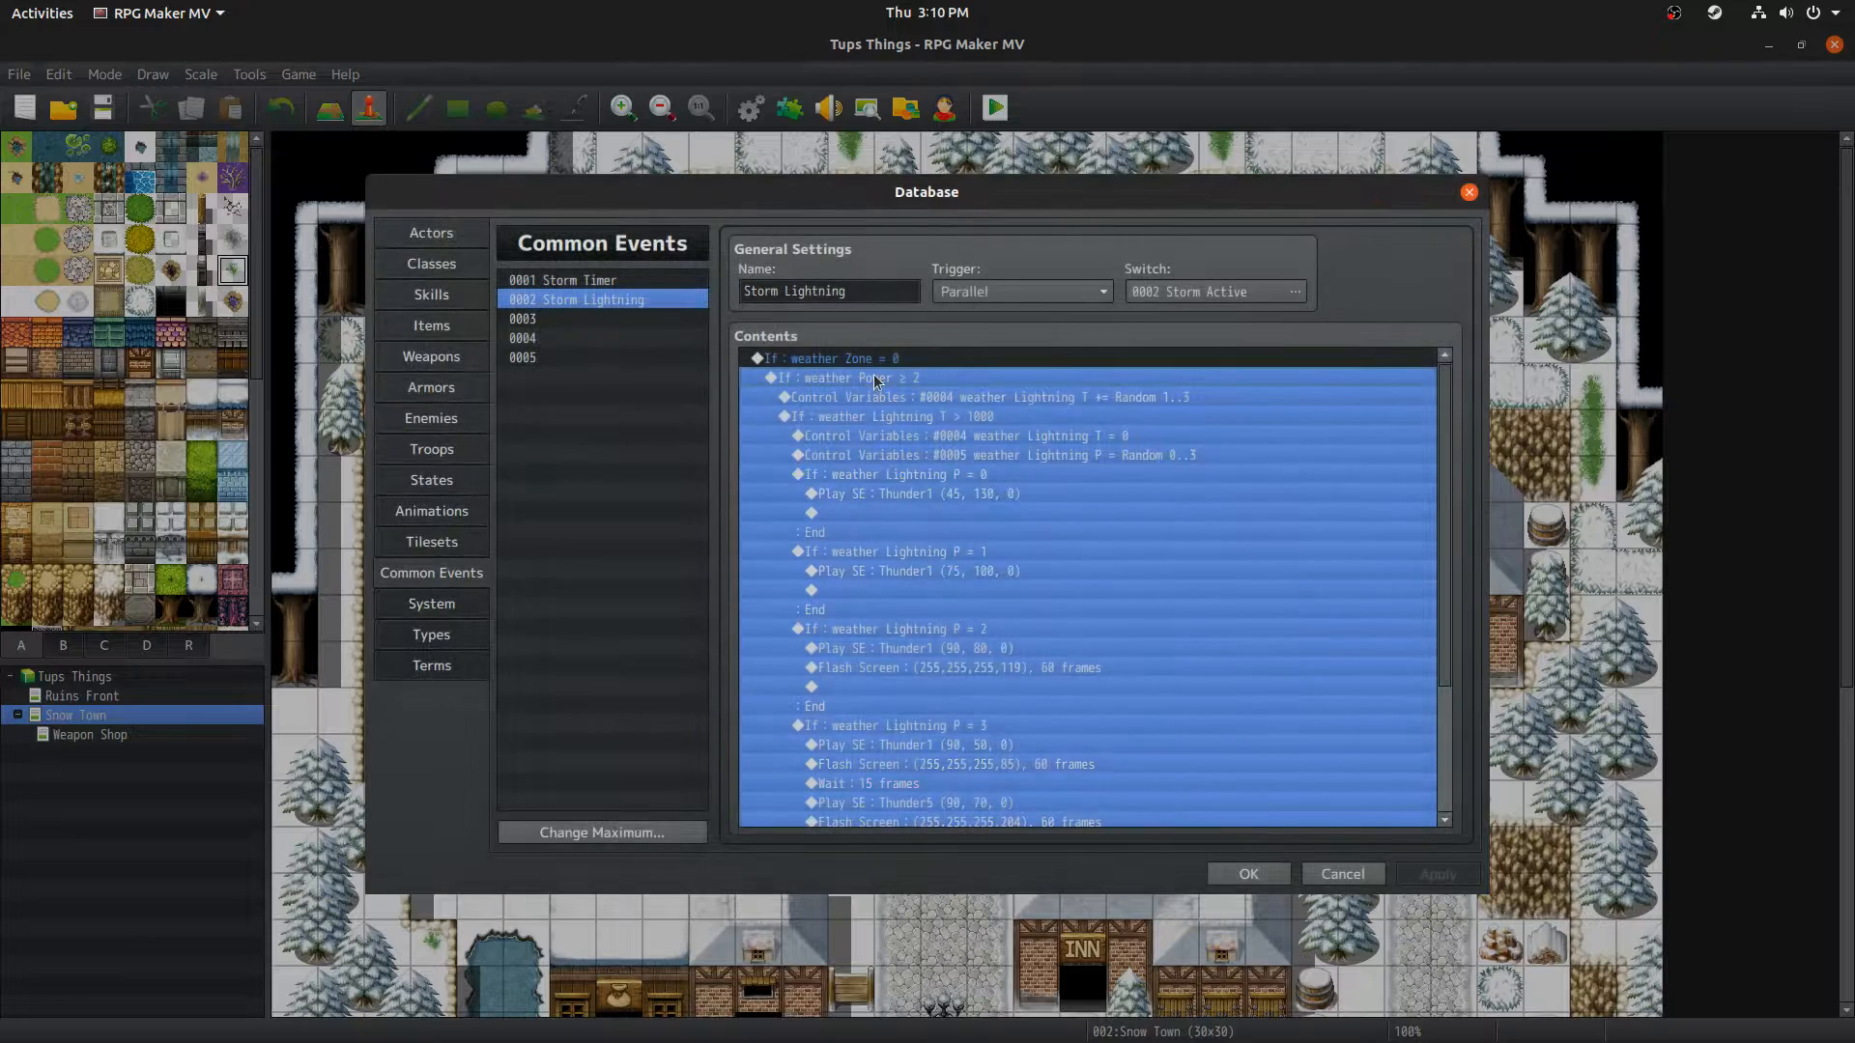
Step: Examine the weather Power ≥ 2 condition in the Storm Lightning event once more, leaving it as it is
left_click(886, 470)
left_click(885, 461)
left_click(883, 380)
key("Return")
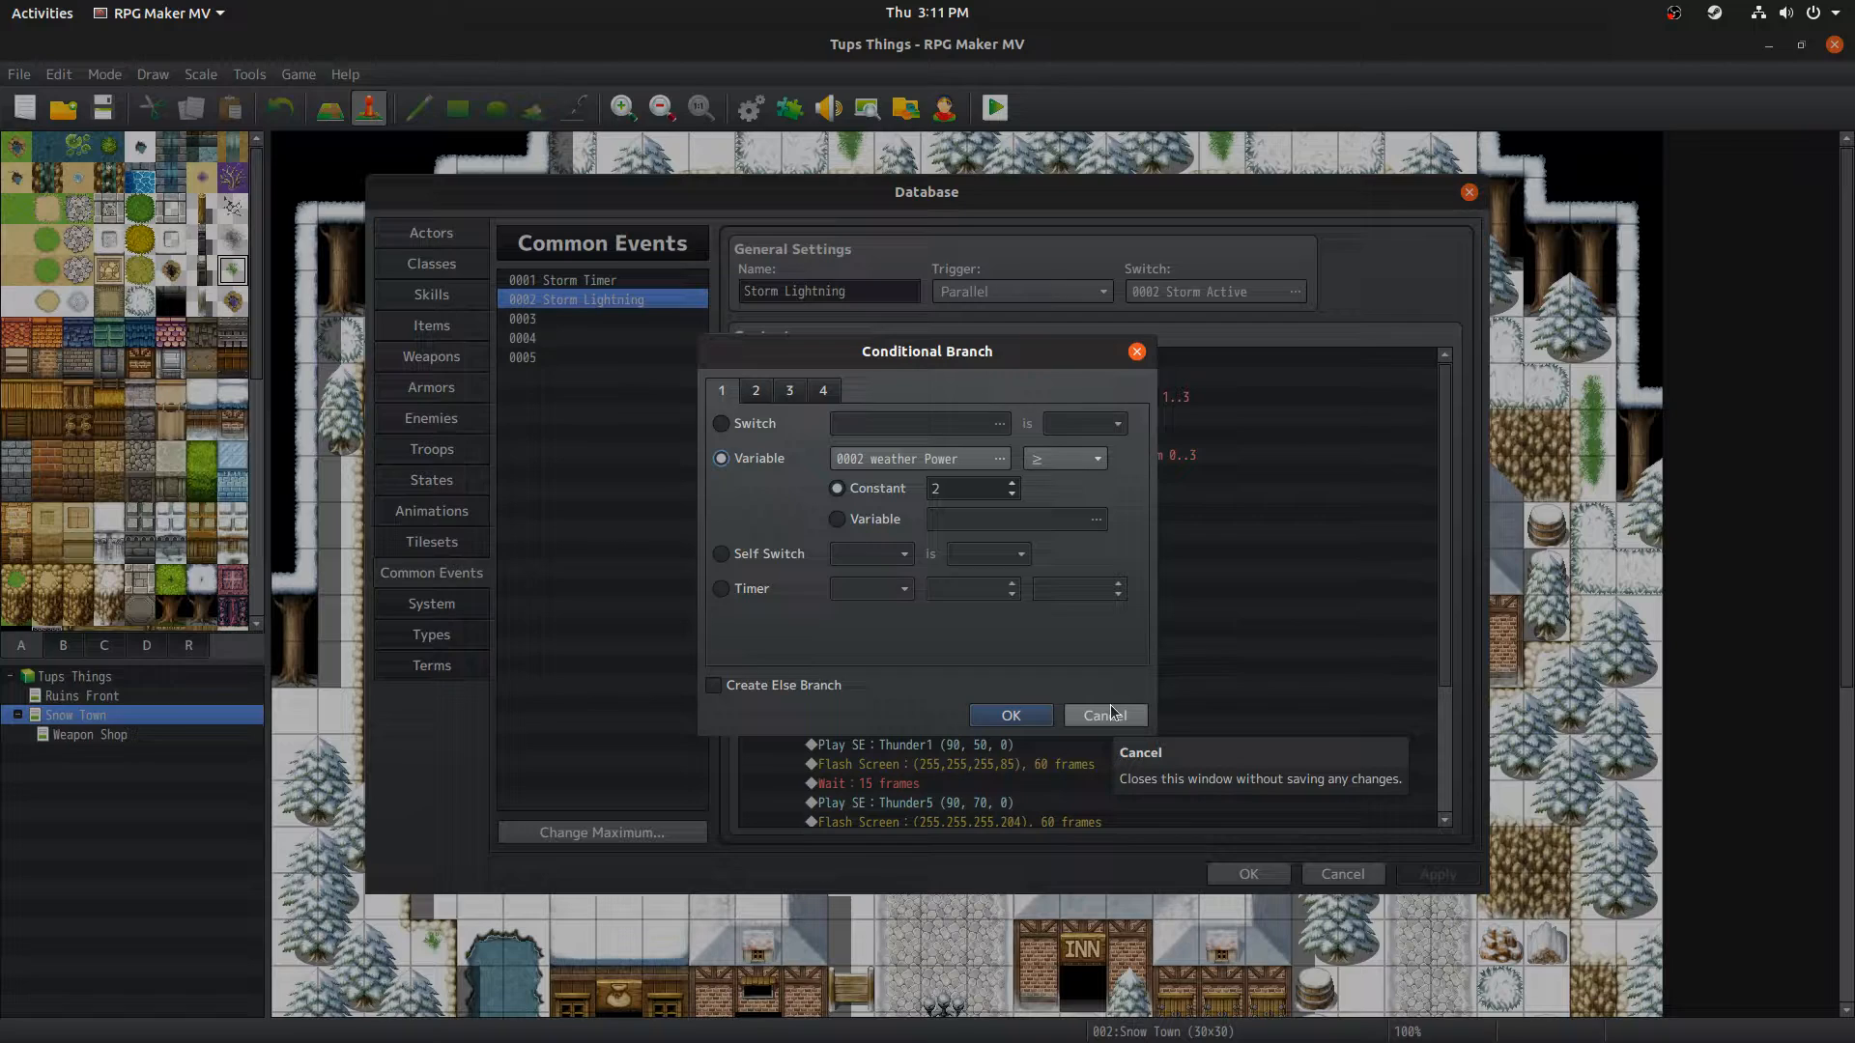
left_click(1111, 715)
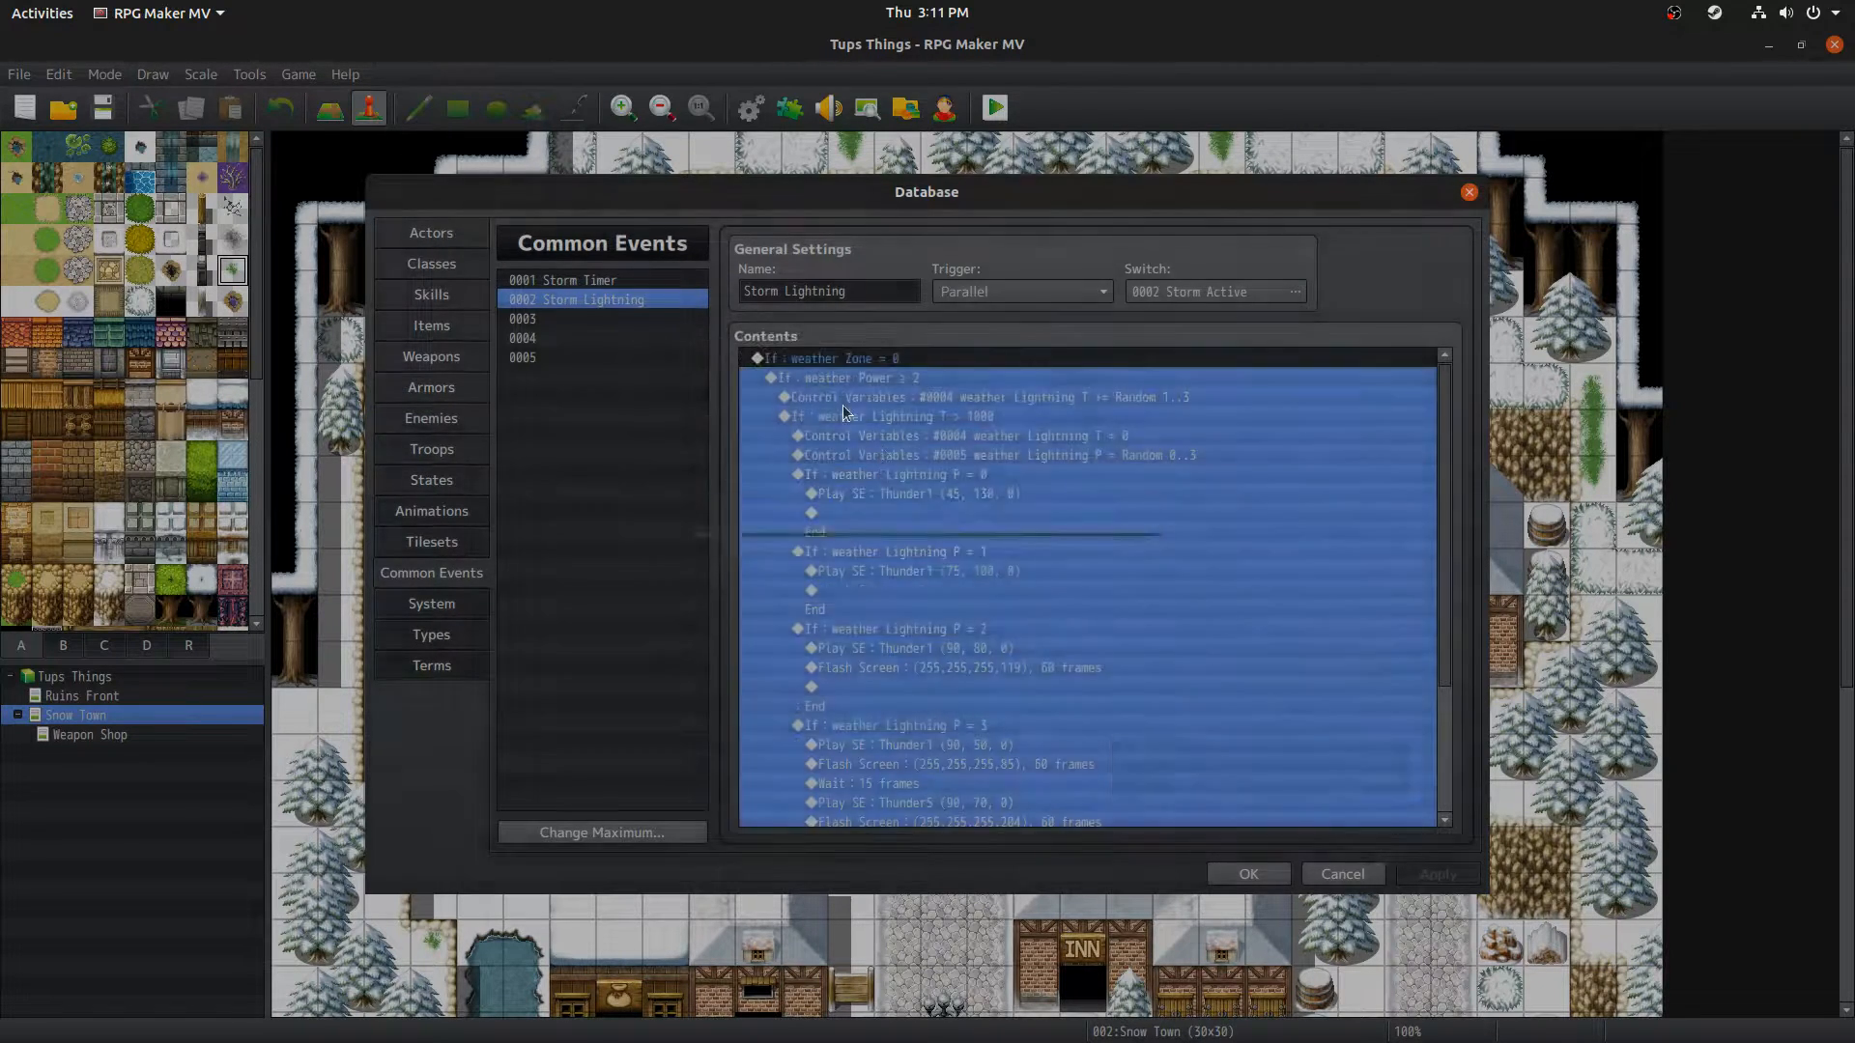
left_click(826, 396)
left_click(826, 378)
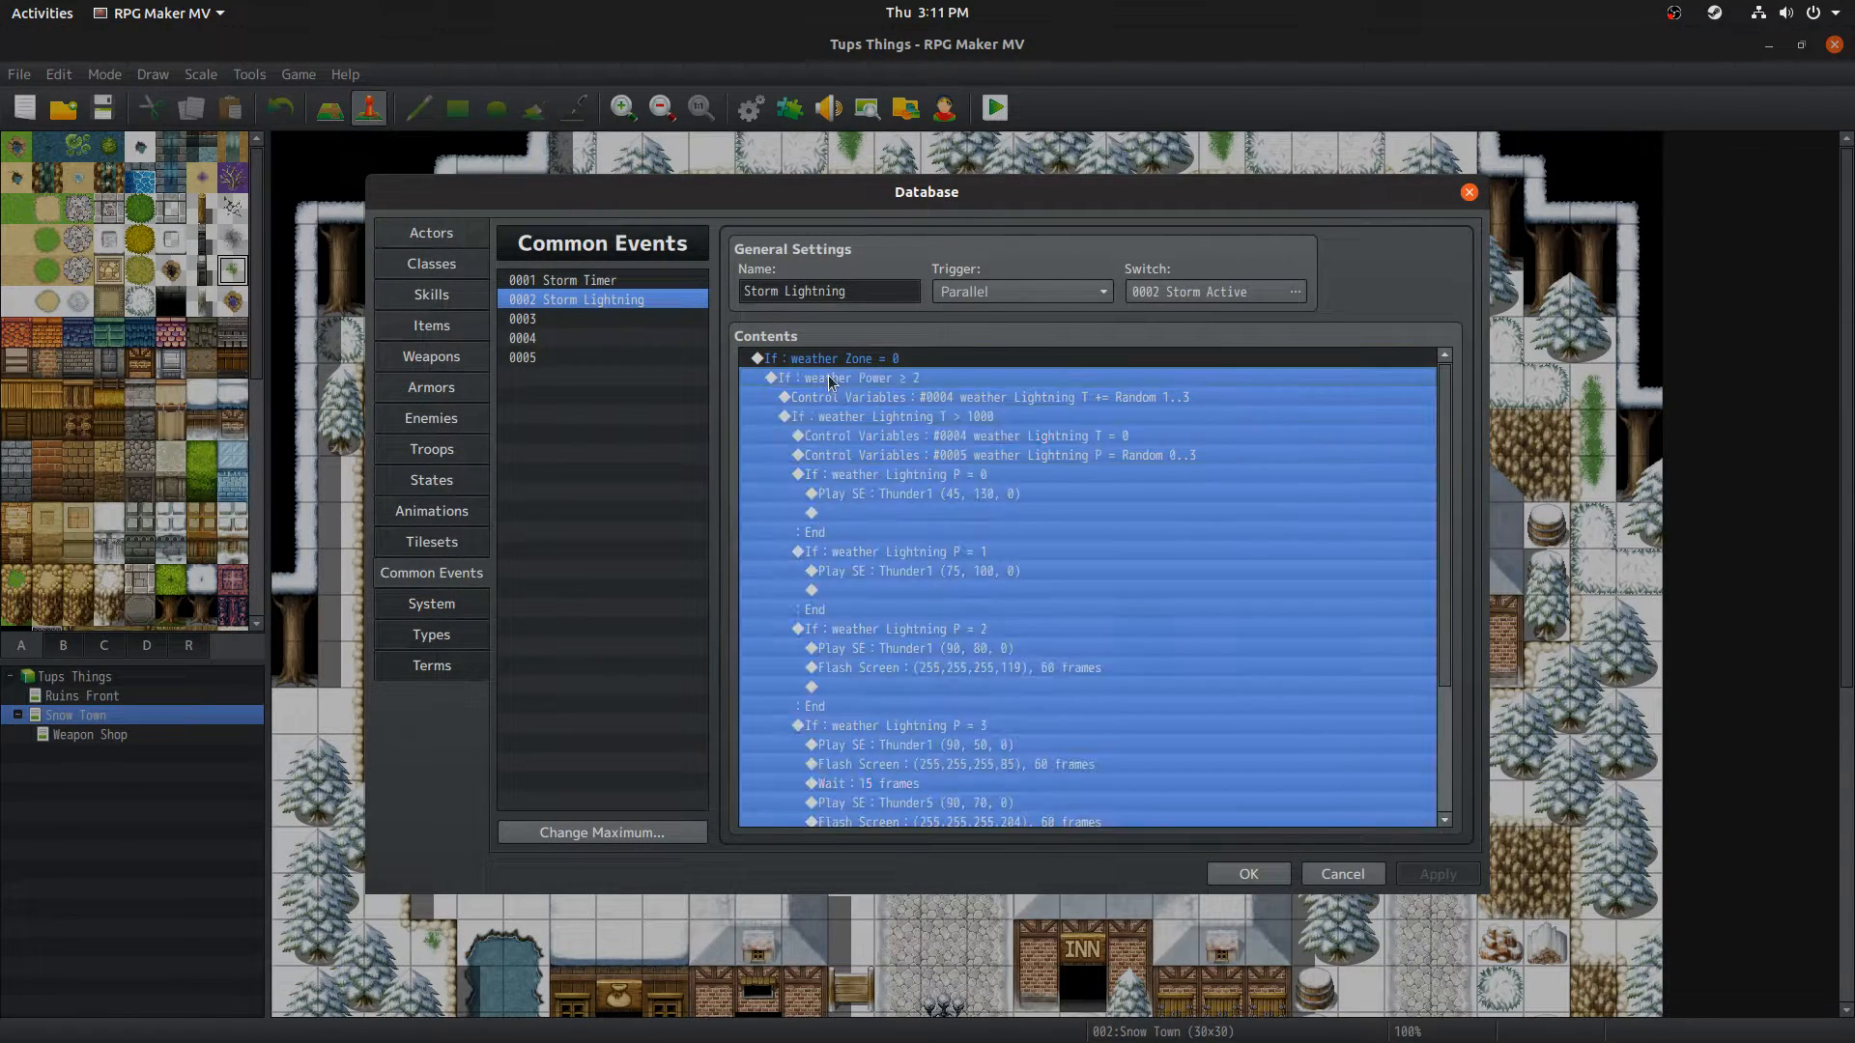
key("Return")
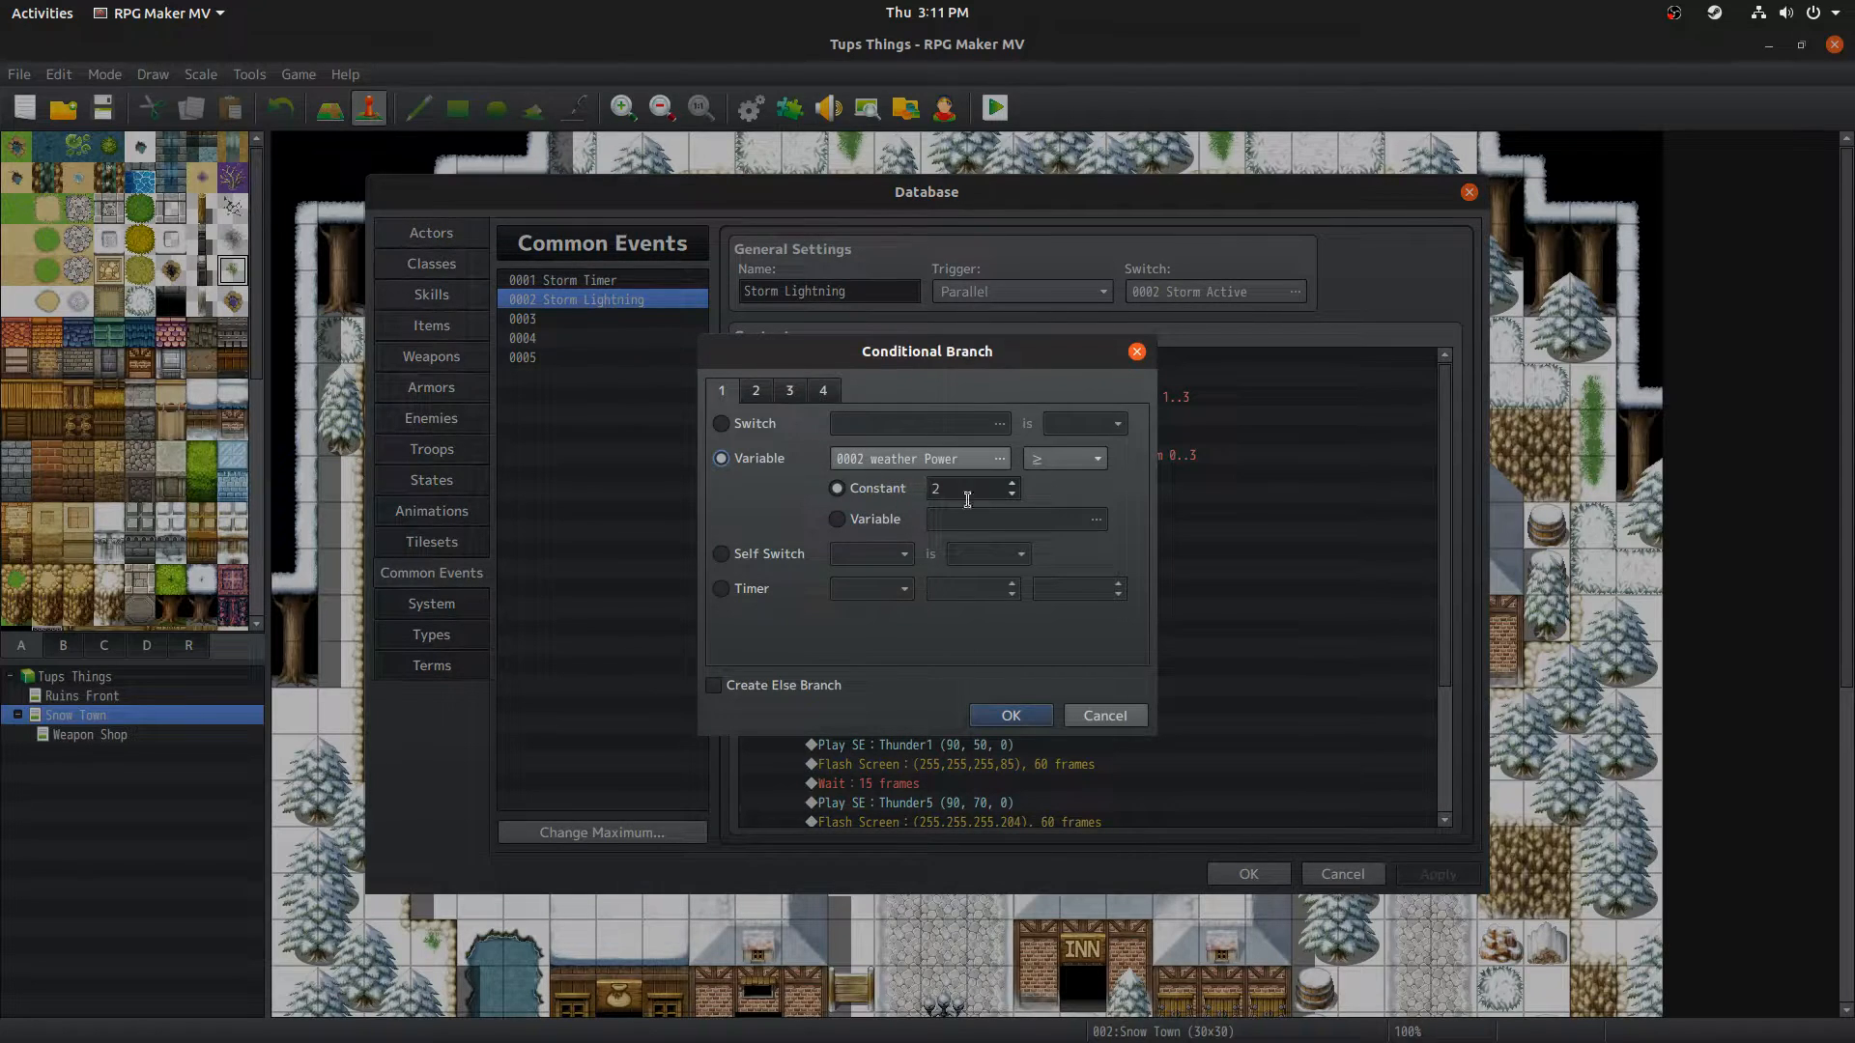
left_click(1111, 713)
Step: Inspect the command adding a random value to weather Lightning T and the conditional branch that tests this variable
left_click(857, 396)
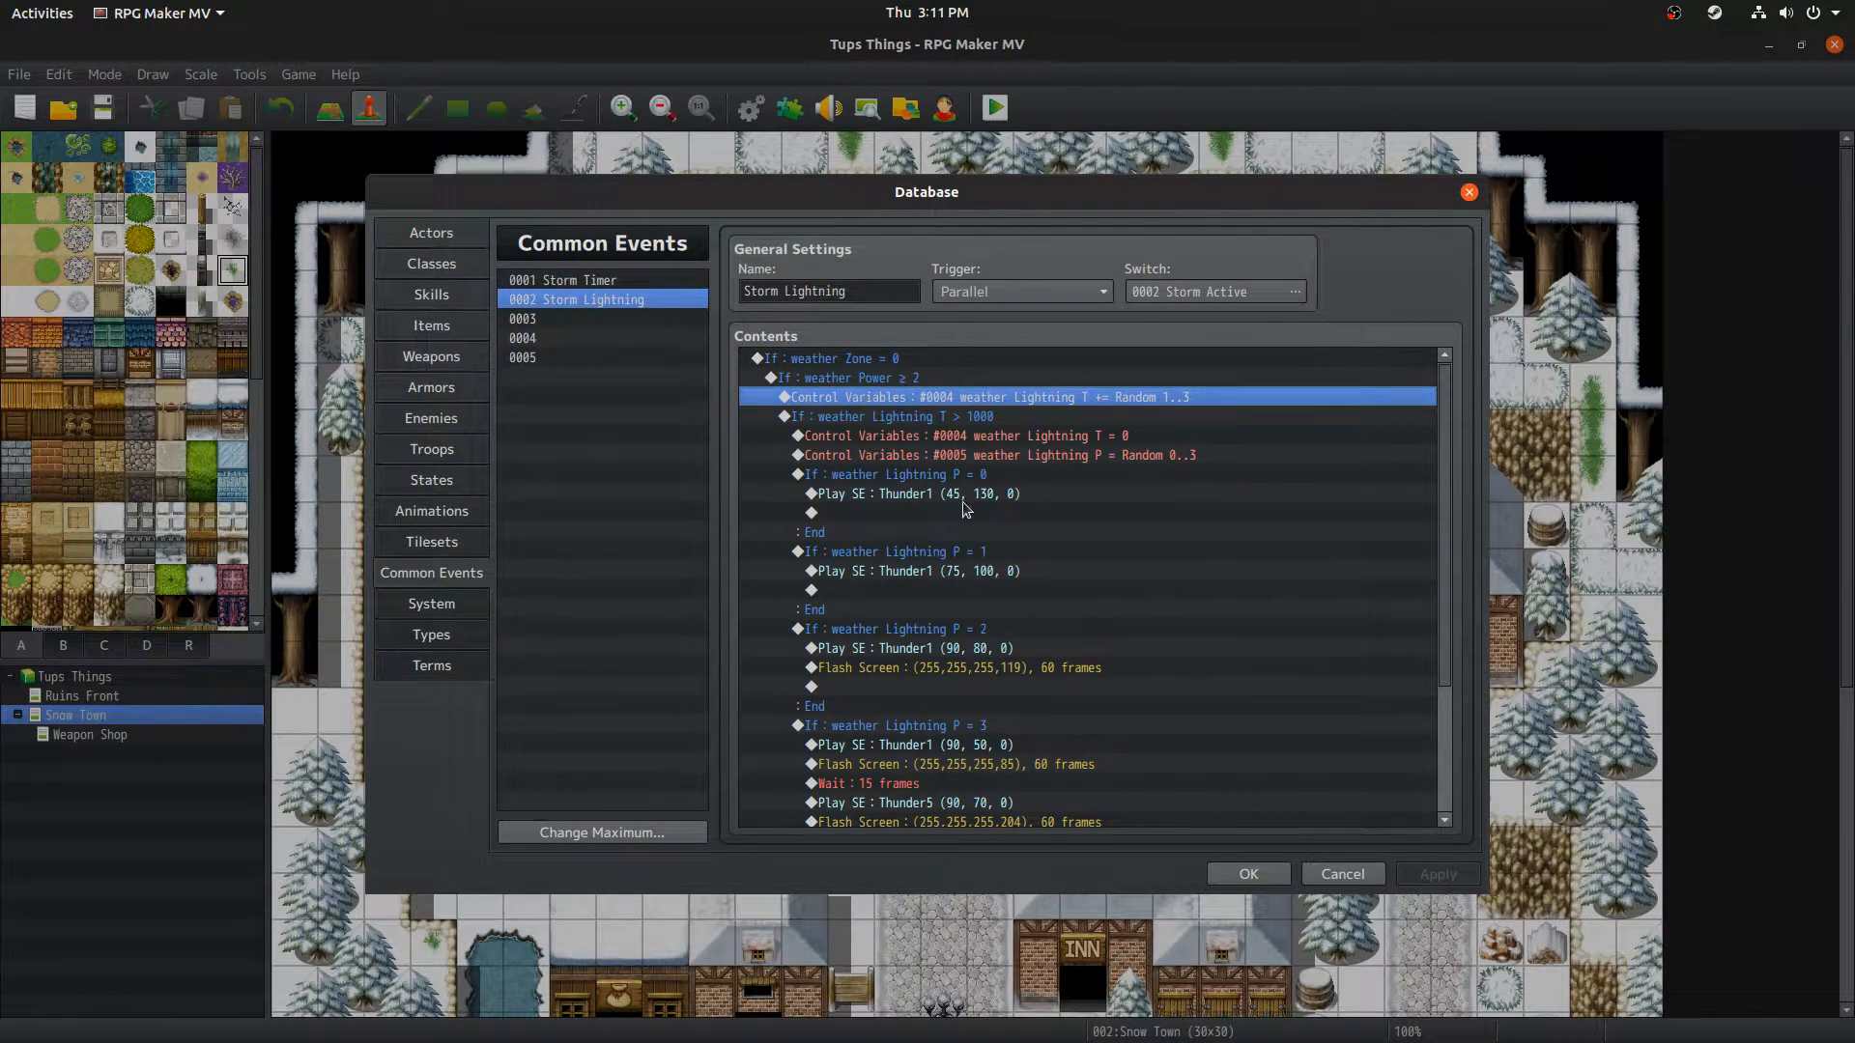
key("Return")
key("Tab")
key("Tab")
left_click(1093, 728)
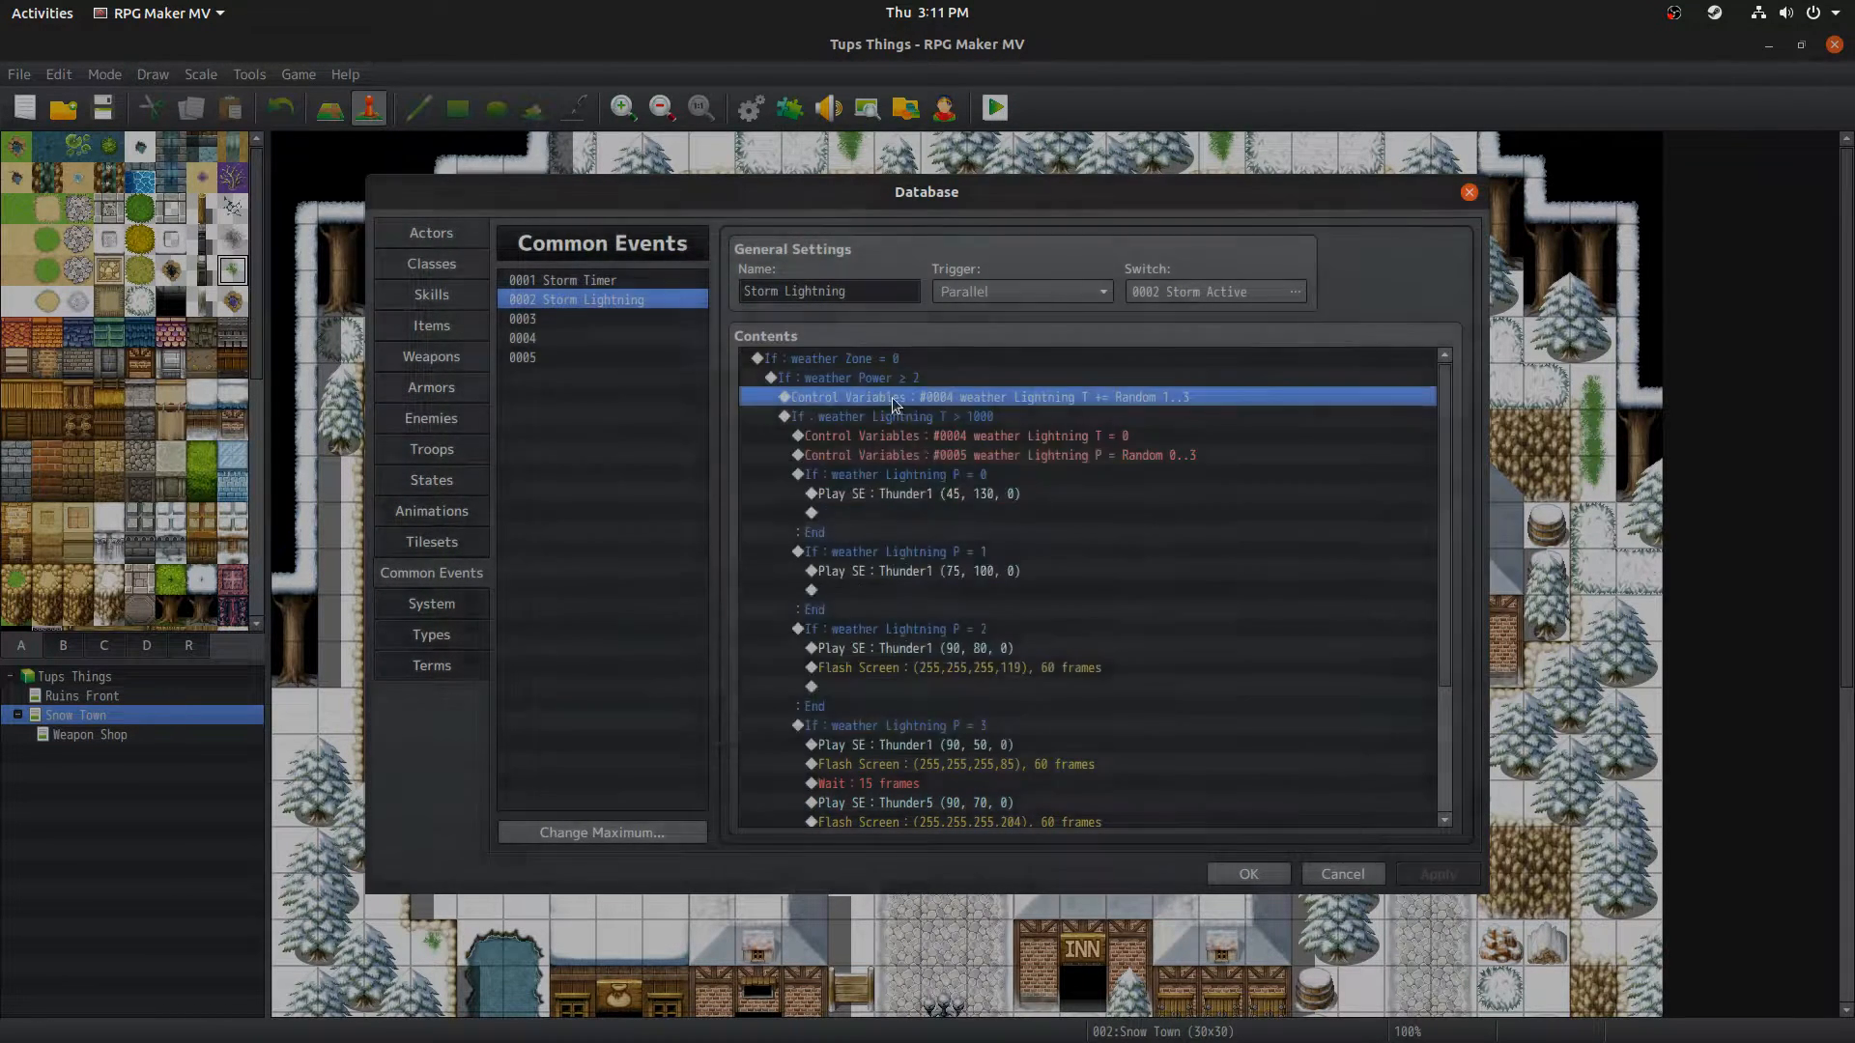
double_click(875, 425)
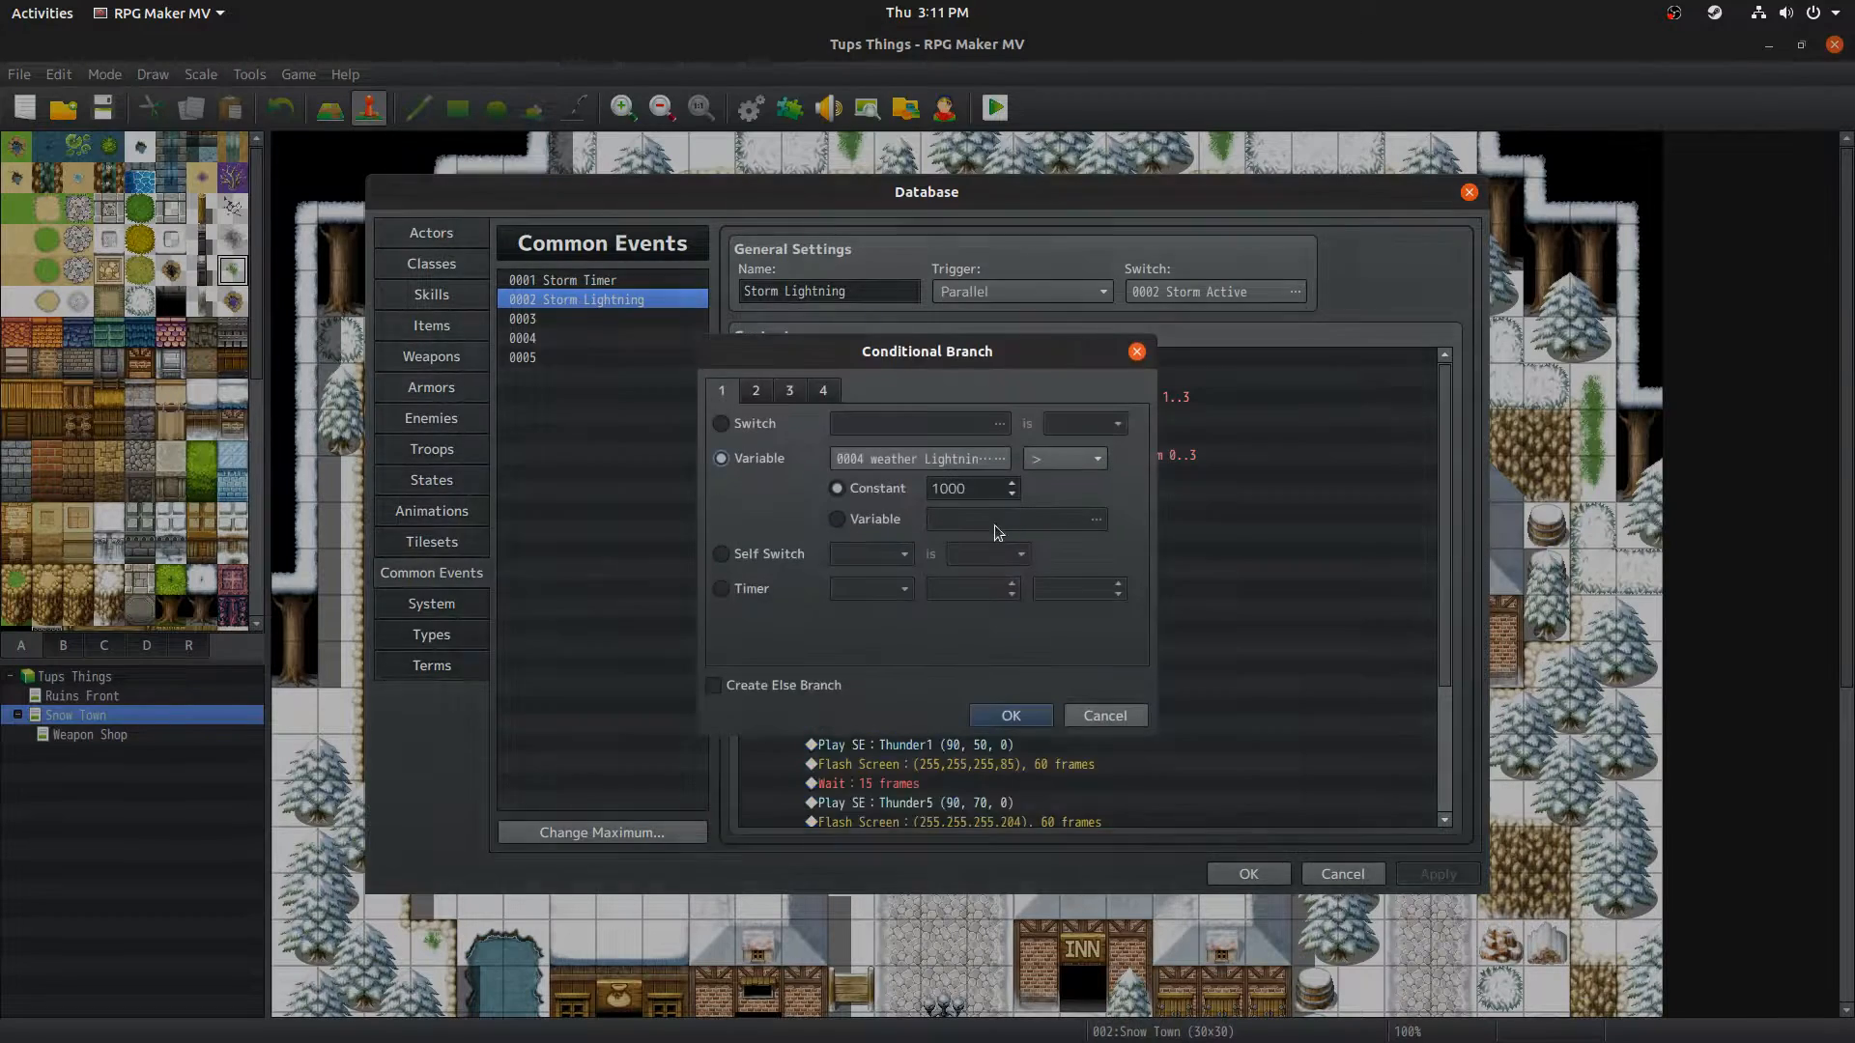
left_click(1087, 715)
Step: Inspect the Control Variables command that resets weather Lightning T, including its variable selection, without changing it
left_click(904, 439)
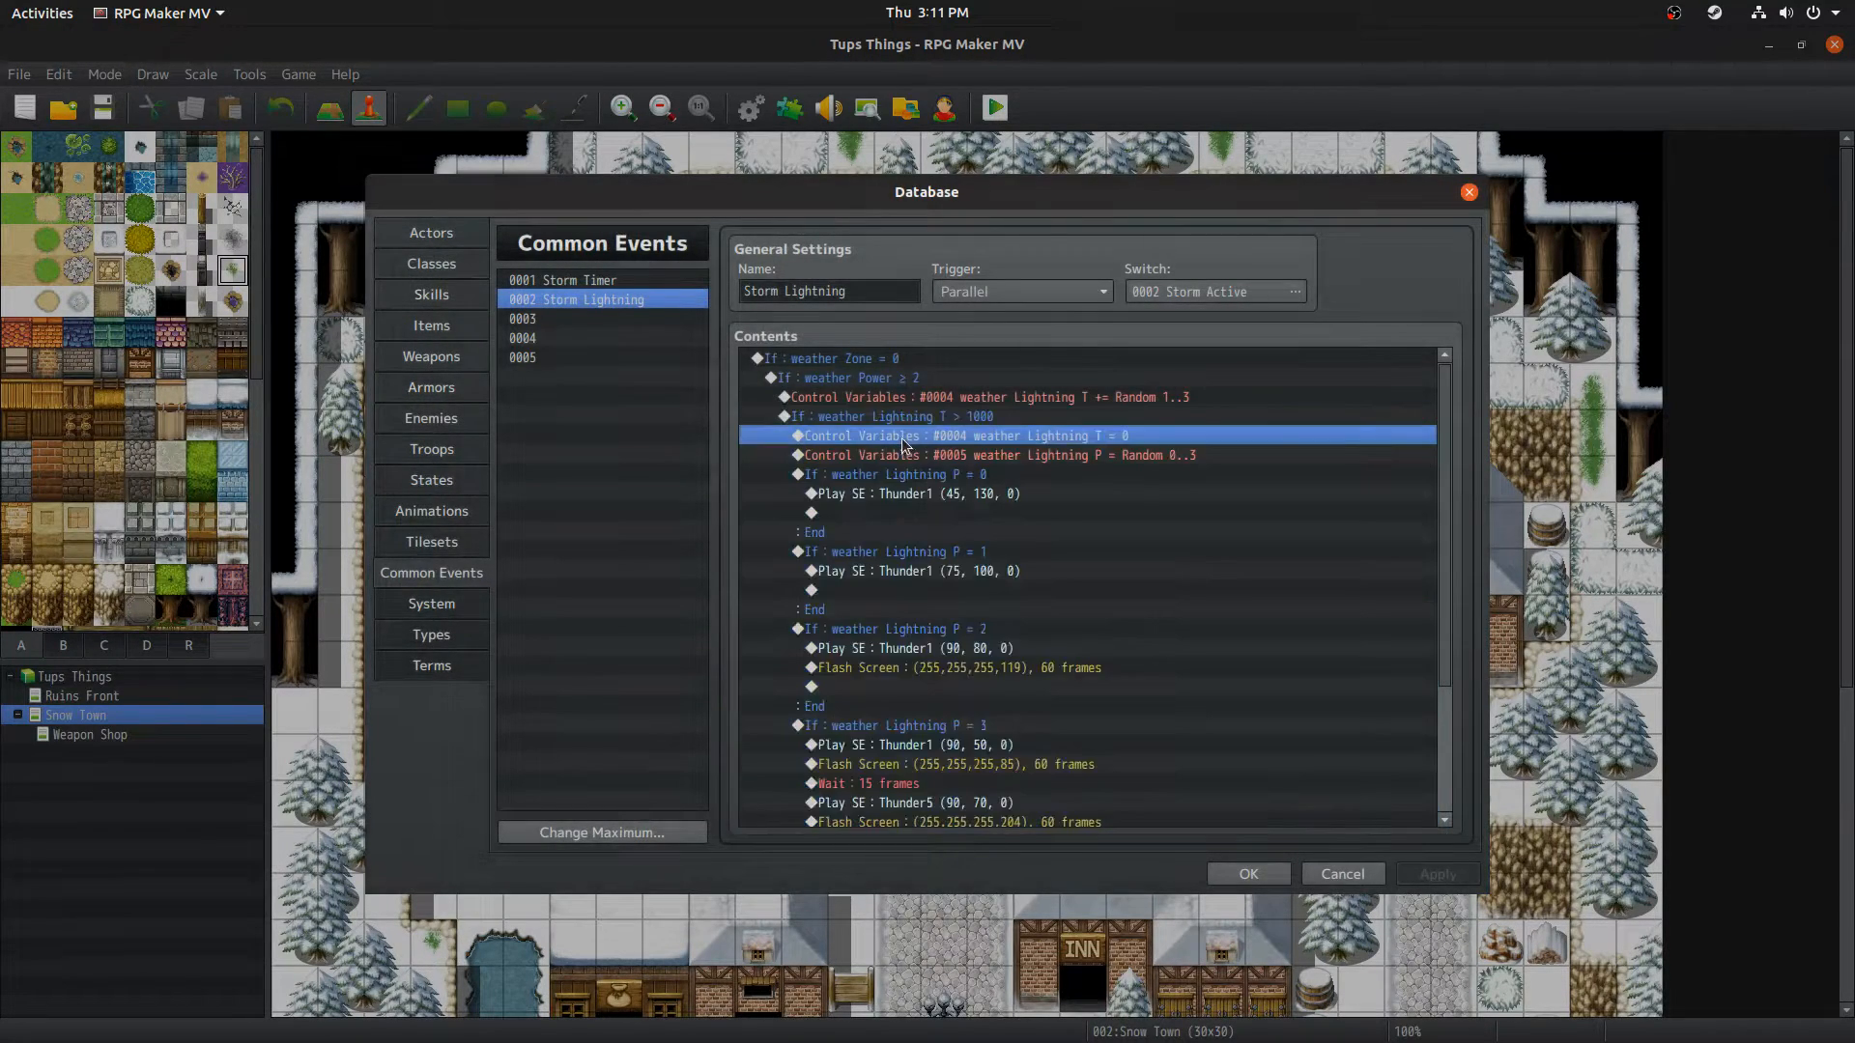
right_click(903, 439)
key("Escape")
key("Return")
left_click(1048, 410)
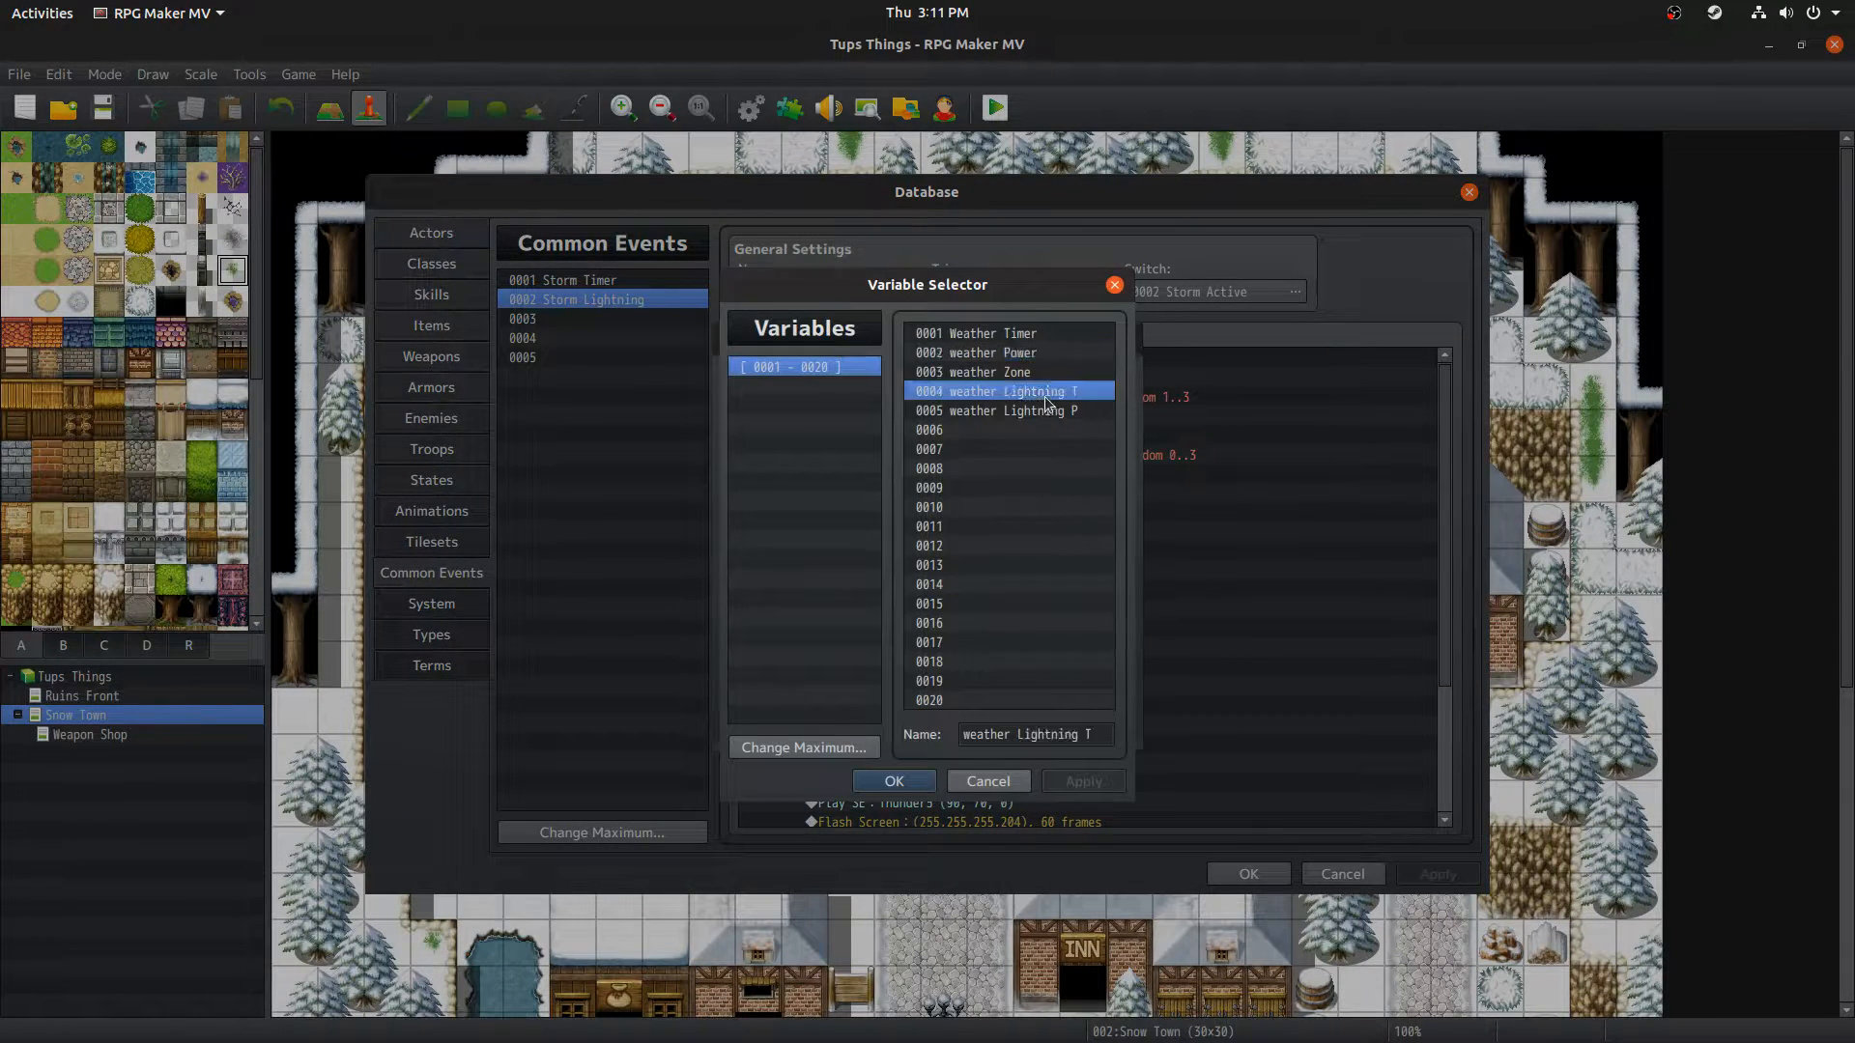
double_click(1045, 397)
left_click(1086, 731)
Step: Inspect the Control Variables command that gives weather Lightning P a random value
left_click(1075, 455)
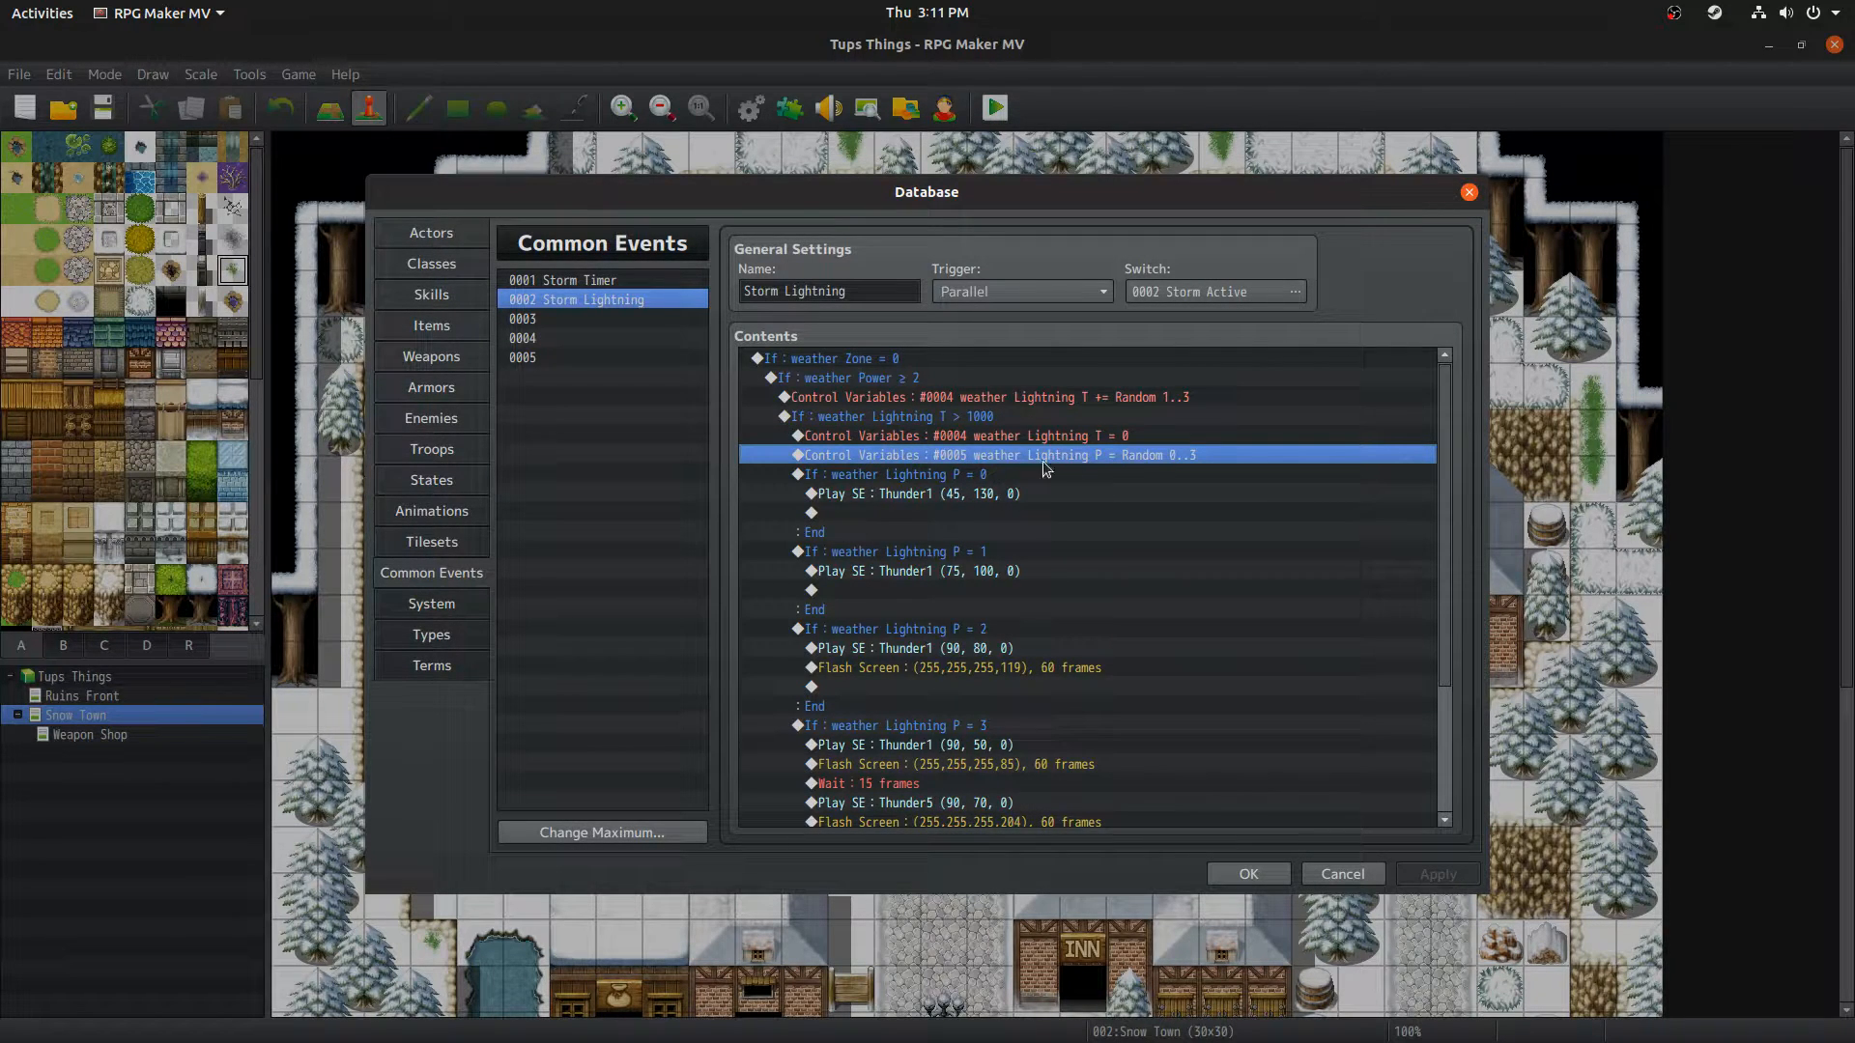
double_click(869, 460)
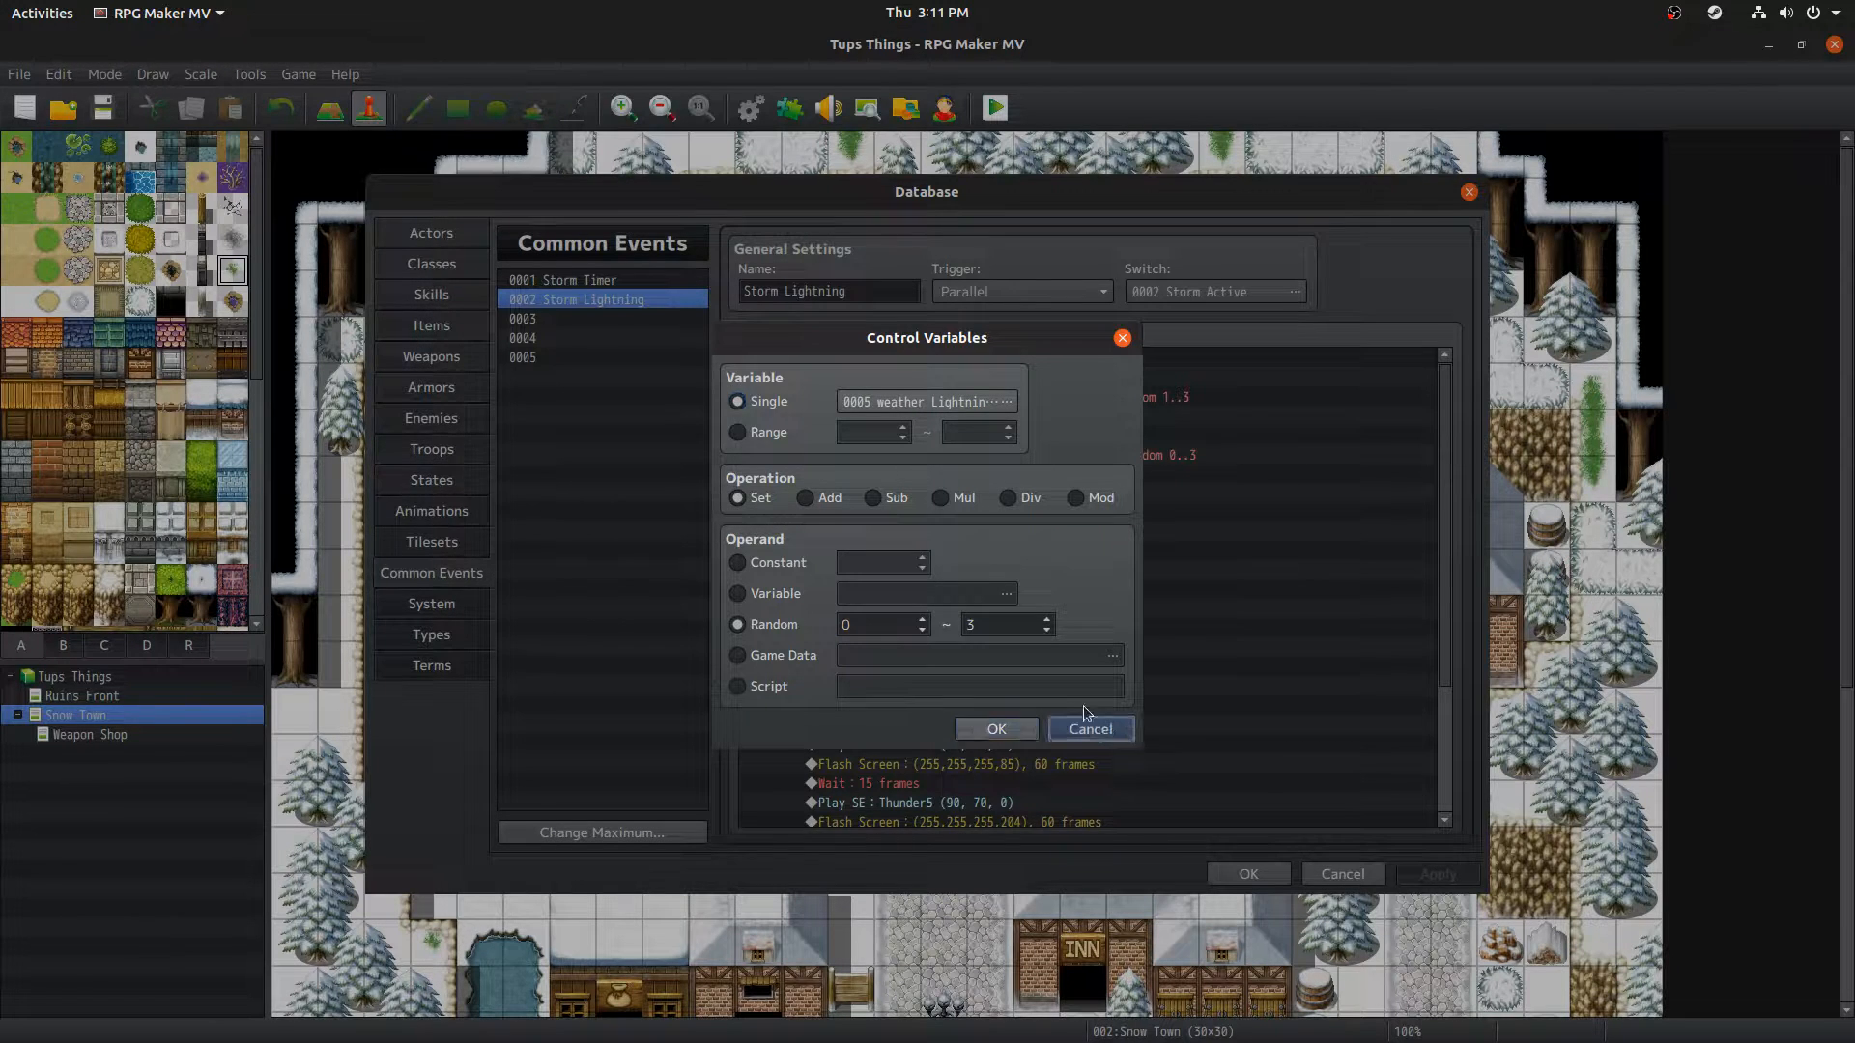
left_click(1108, 728)
Step: Review the weather Lightning P = 0 and P = 1 branches and their Thunder1 sound effects
left_click(881, 478)
left_click(880, 701)
left_click(881, 475)
left_click(887, 494)
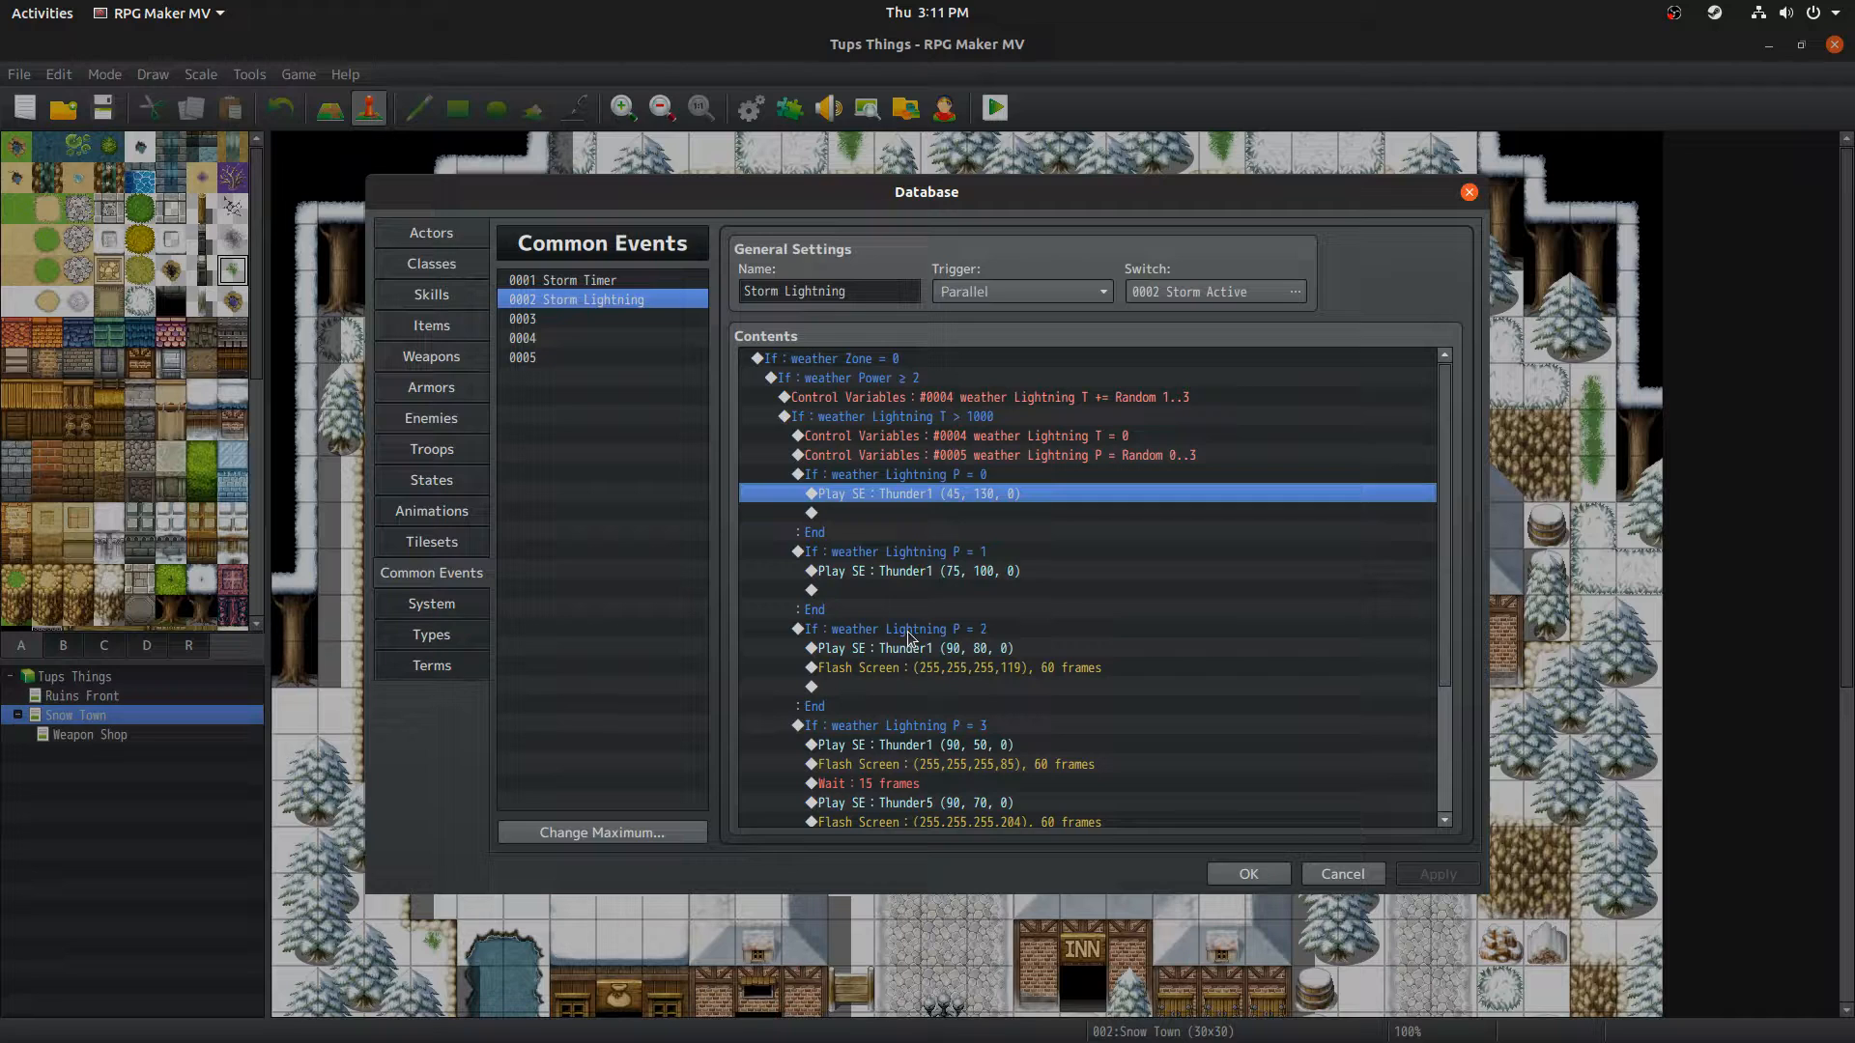
left_click(912, 547)
left_click(922, 572)
scroll(837, 754, "down", 1)
scroll(837, 754, "down", 3)
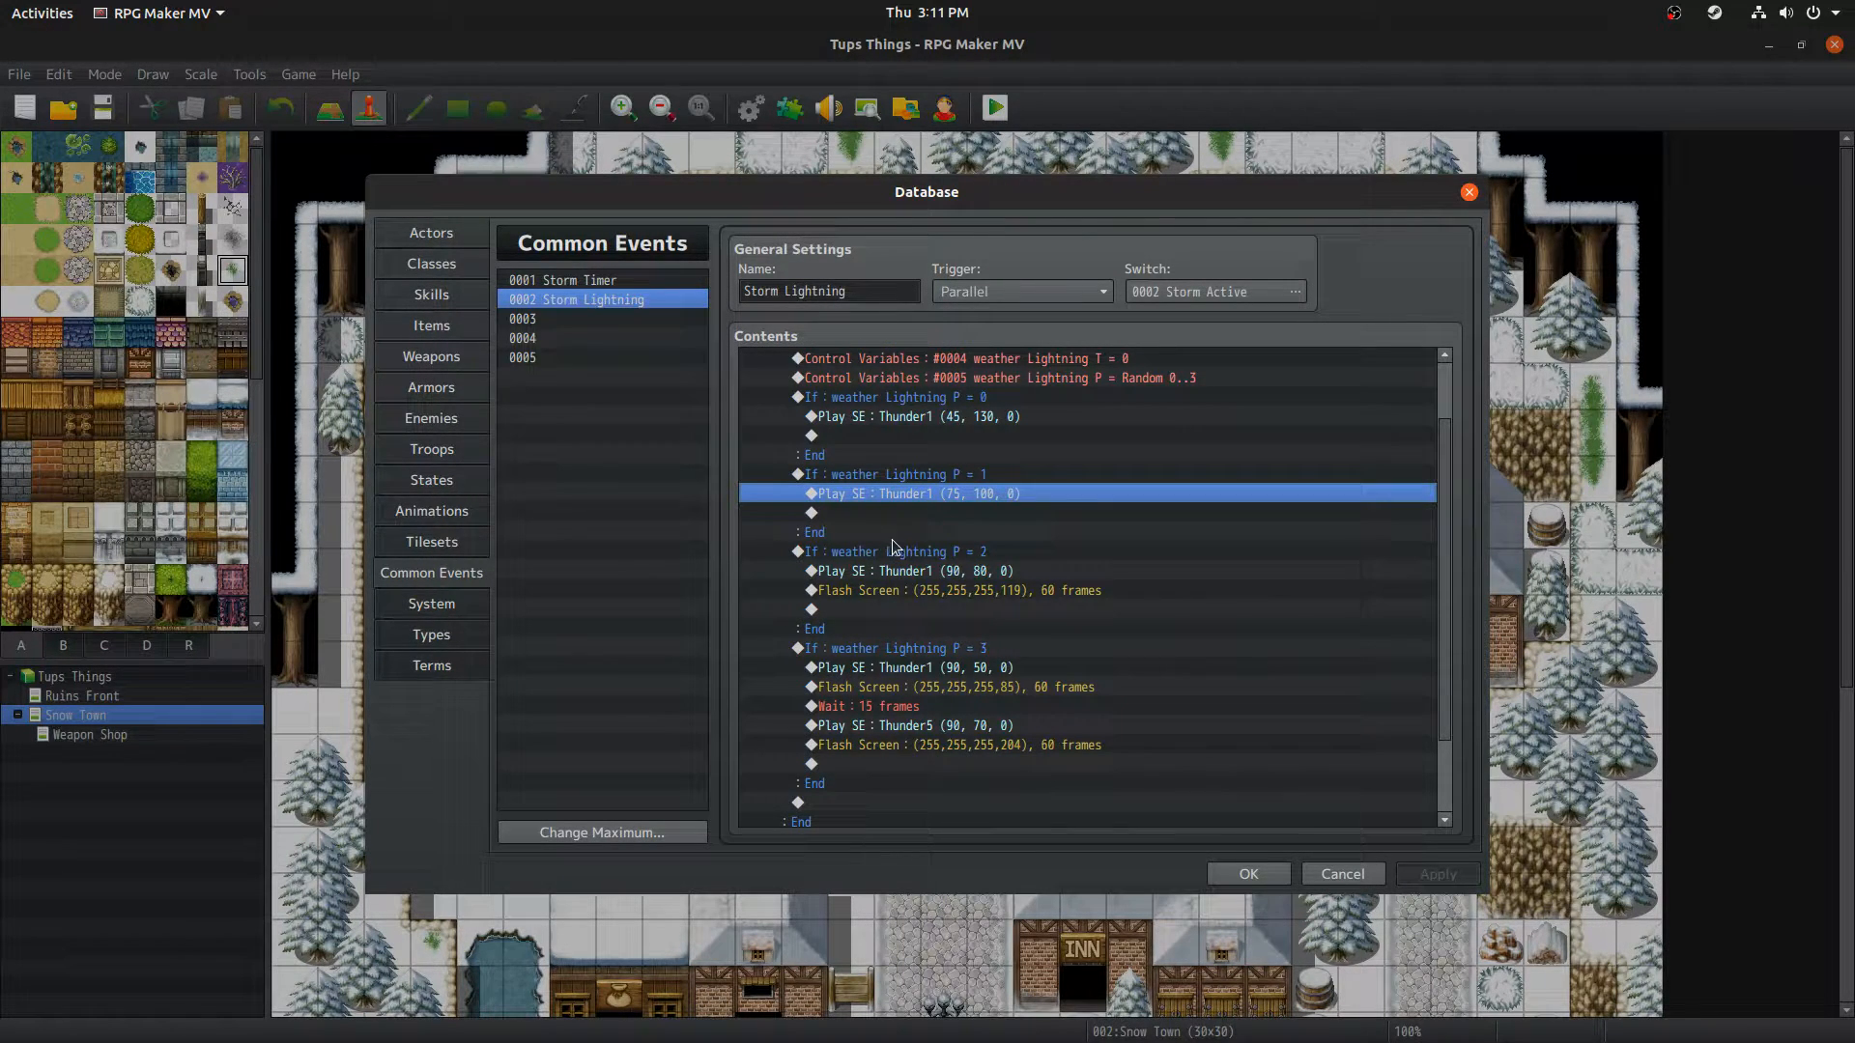
Step: Review the weather Lightning P = 2 branch and inspect its Thunder1 sound effect settings
left_click(894, 551)
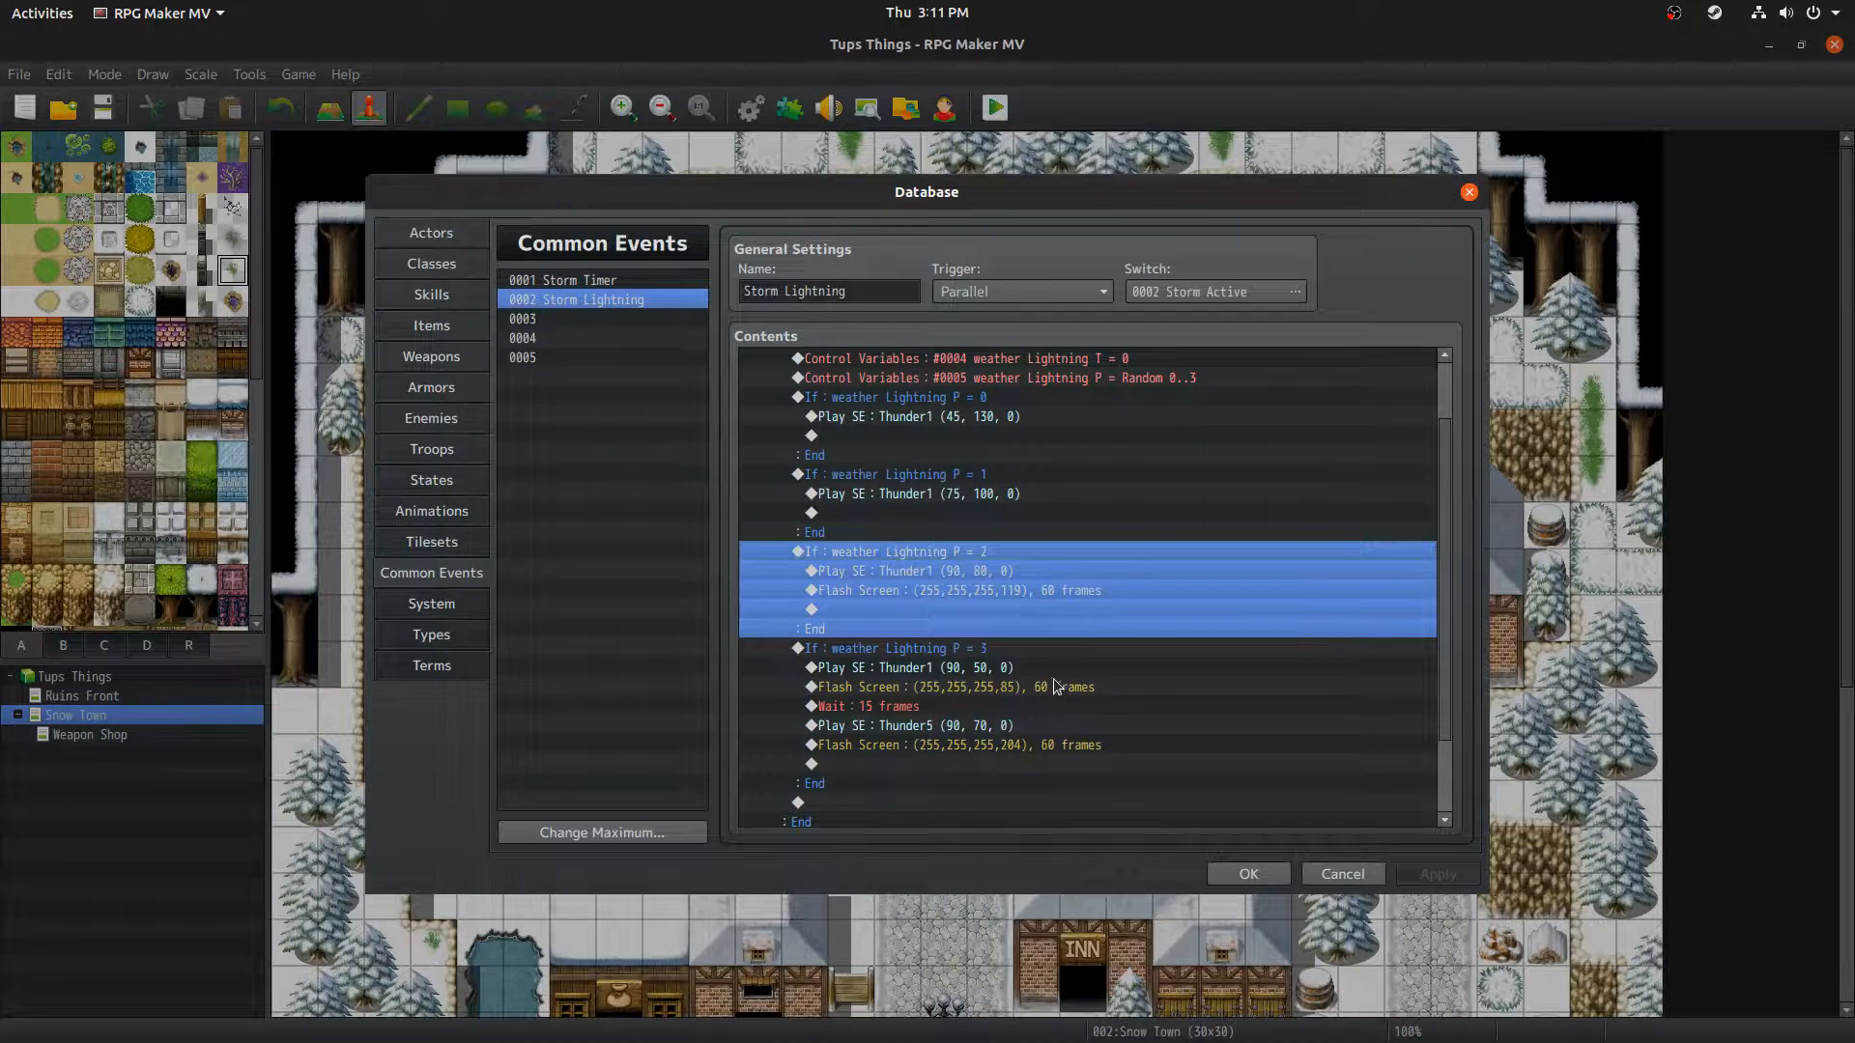
left_click(933, 571)
left_click(931, 589)
left_click(924, 553)
mouse_move(1448, 592)
left_mouse_down()
mouse_move(1449, 523)
mouse_move(1468, 613)
mouse_move(1457, 597)
left_mouse_up()
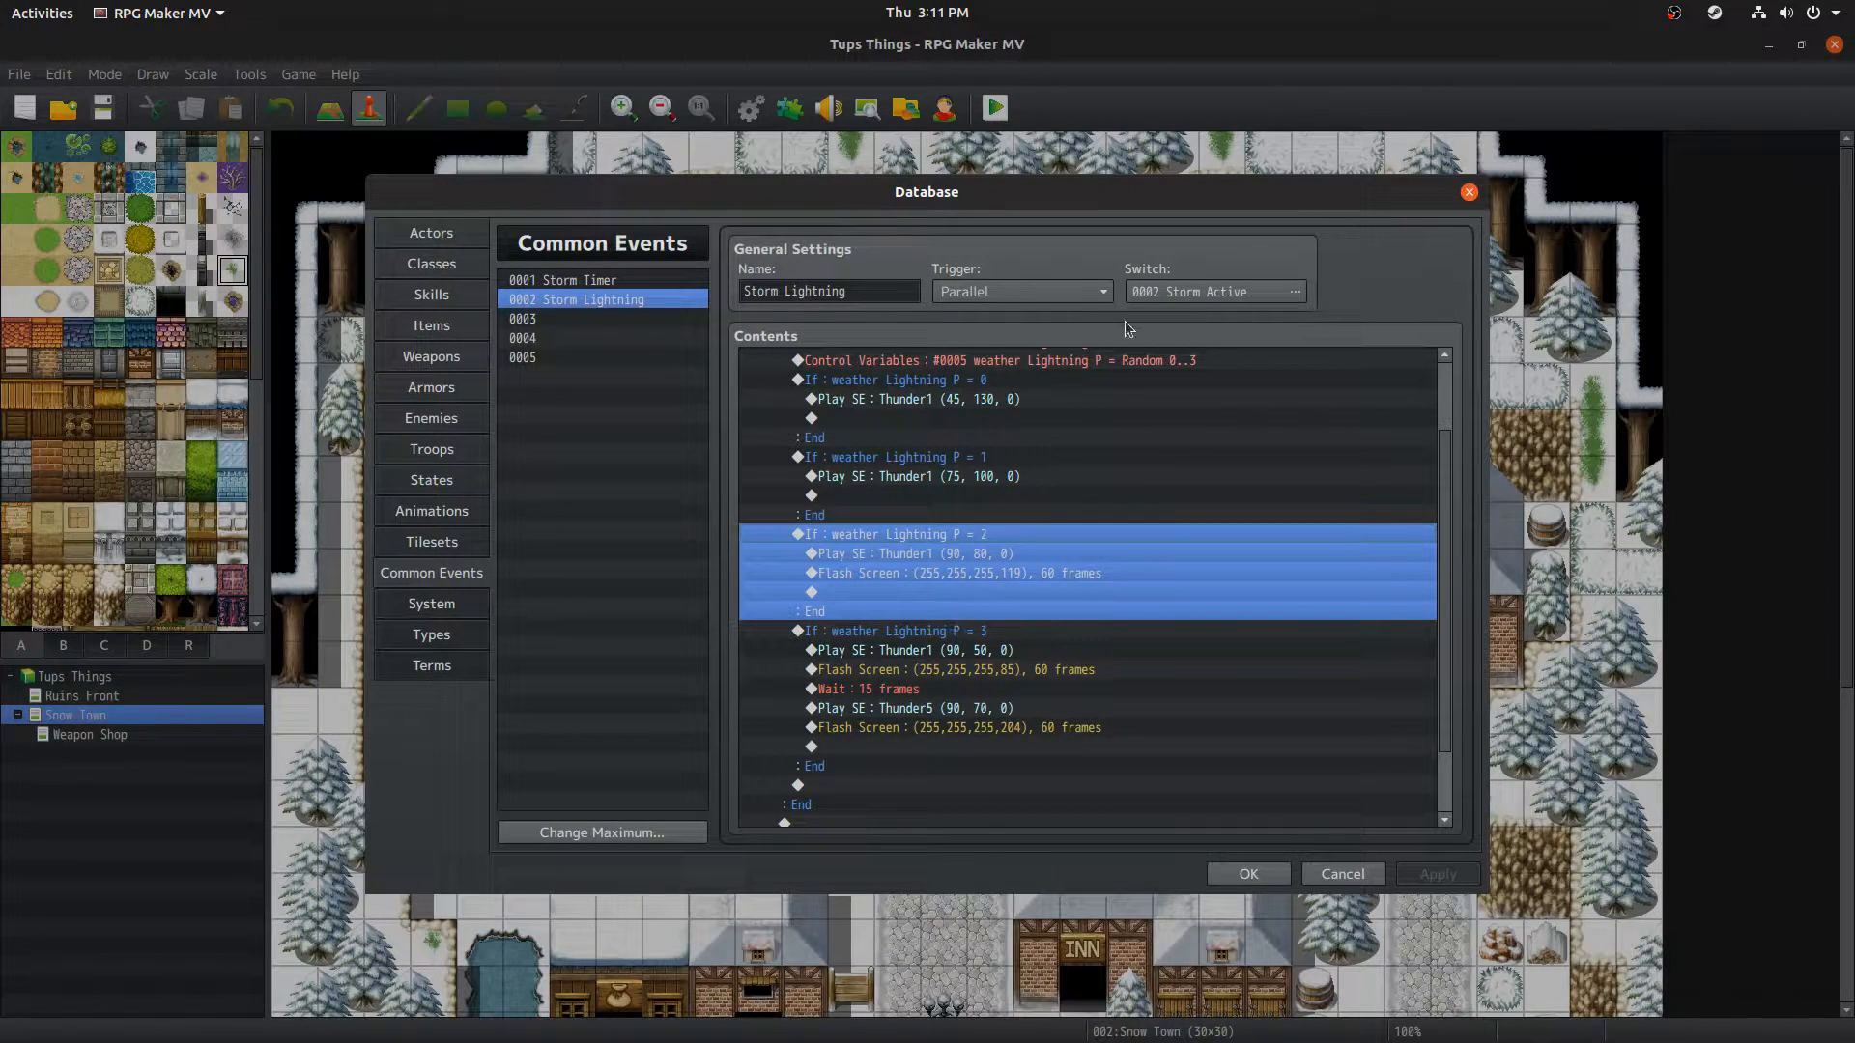
left_click(939, 552)
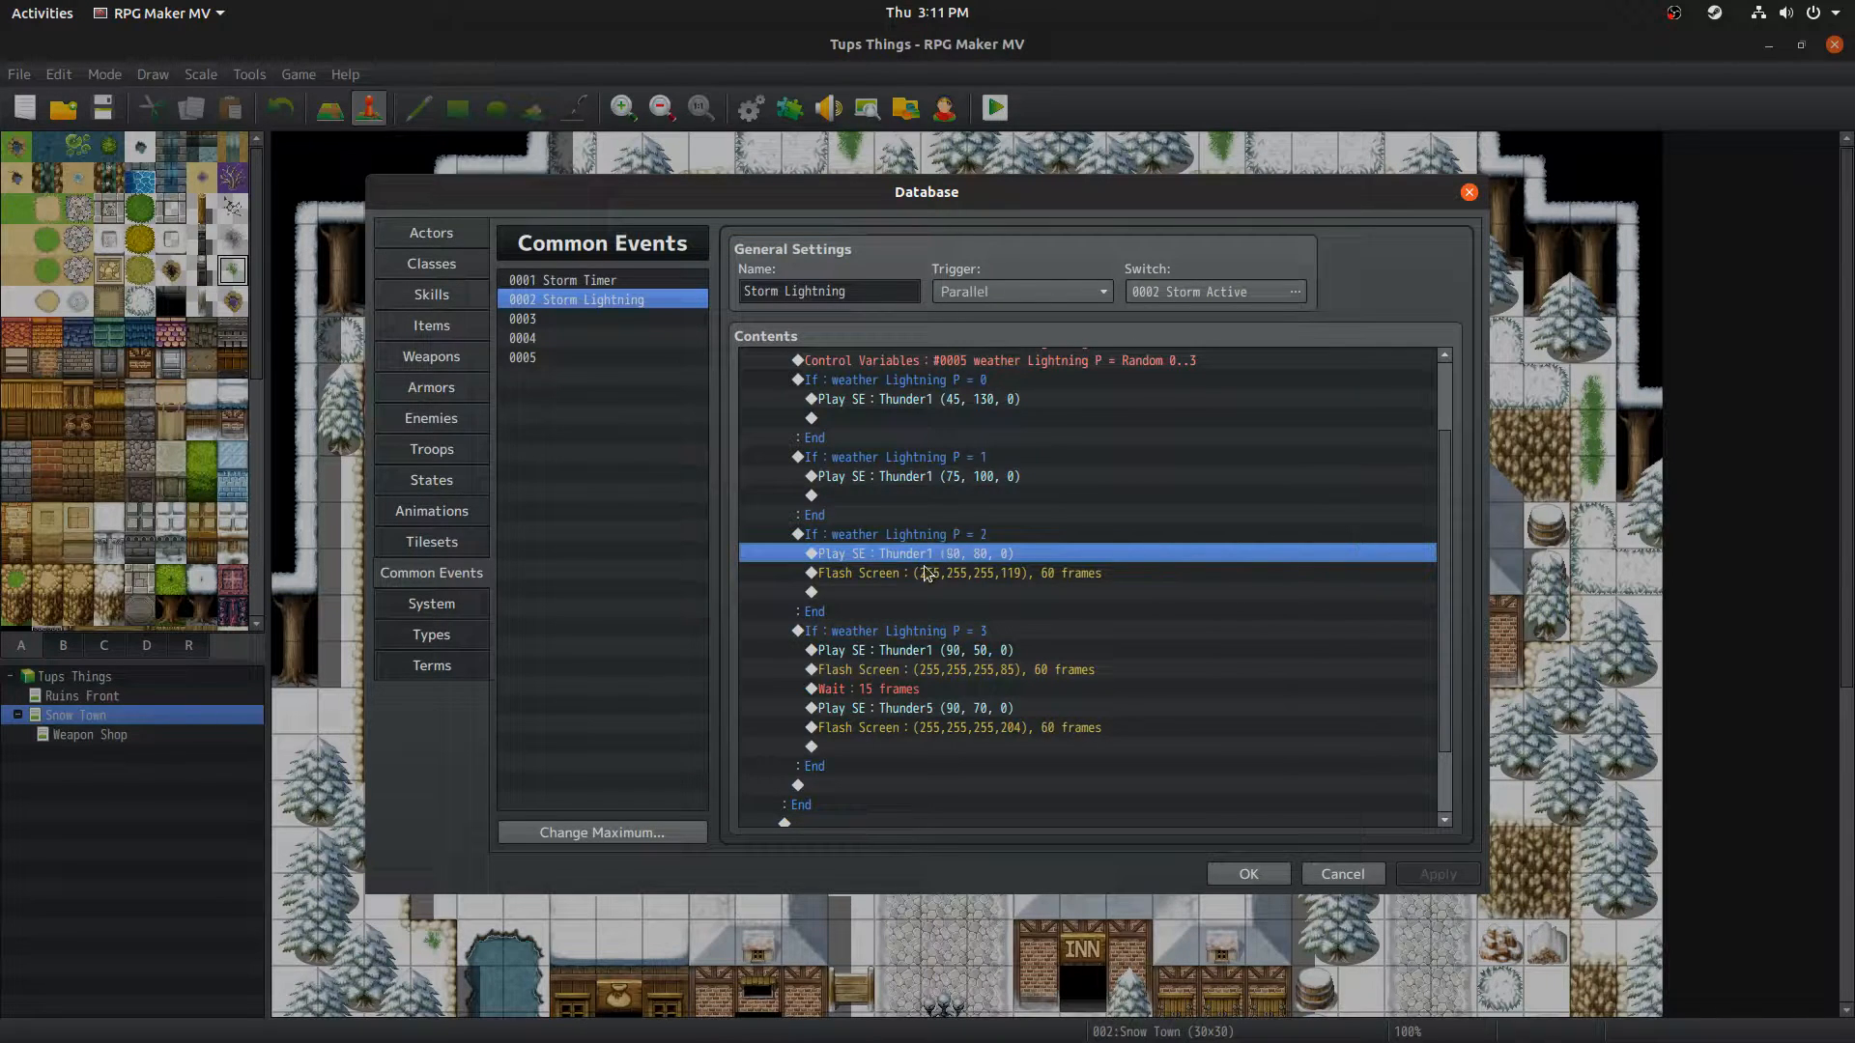
key("Return")
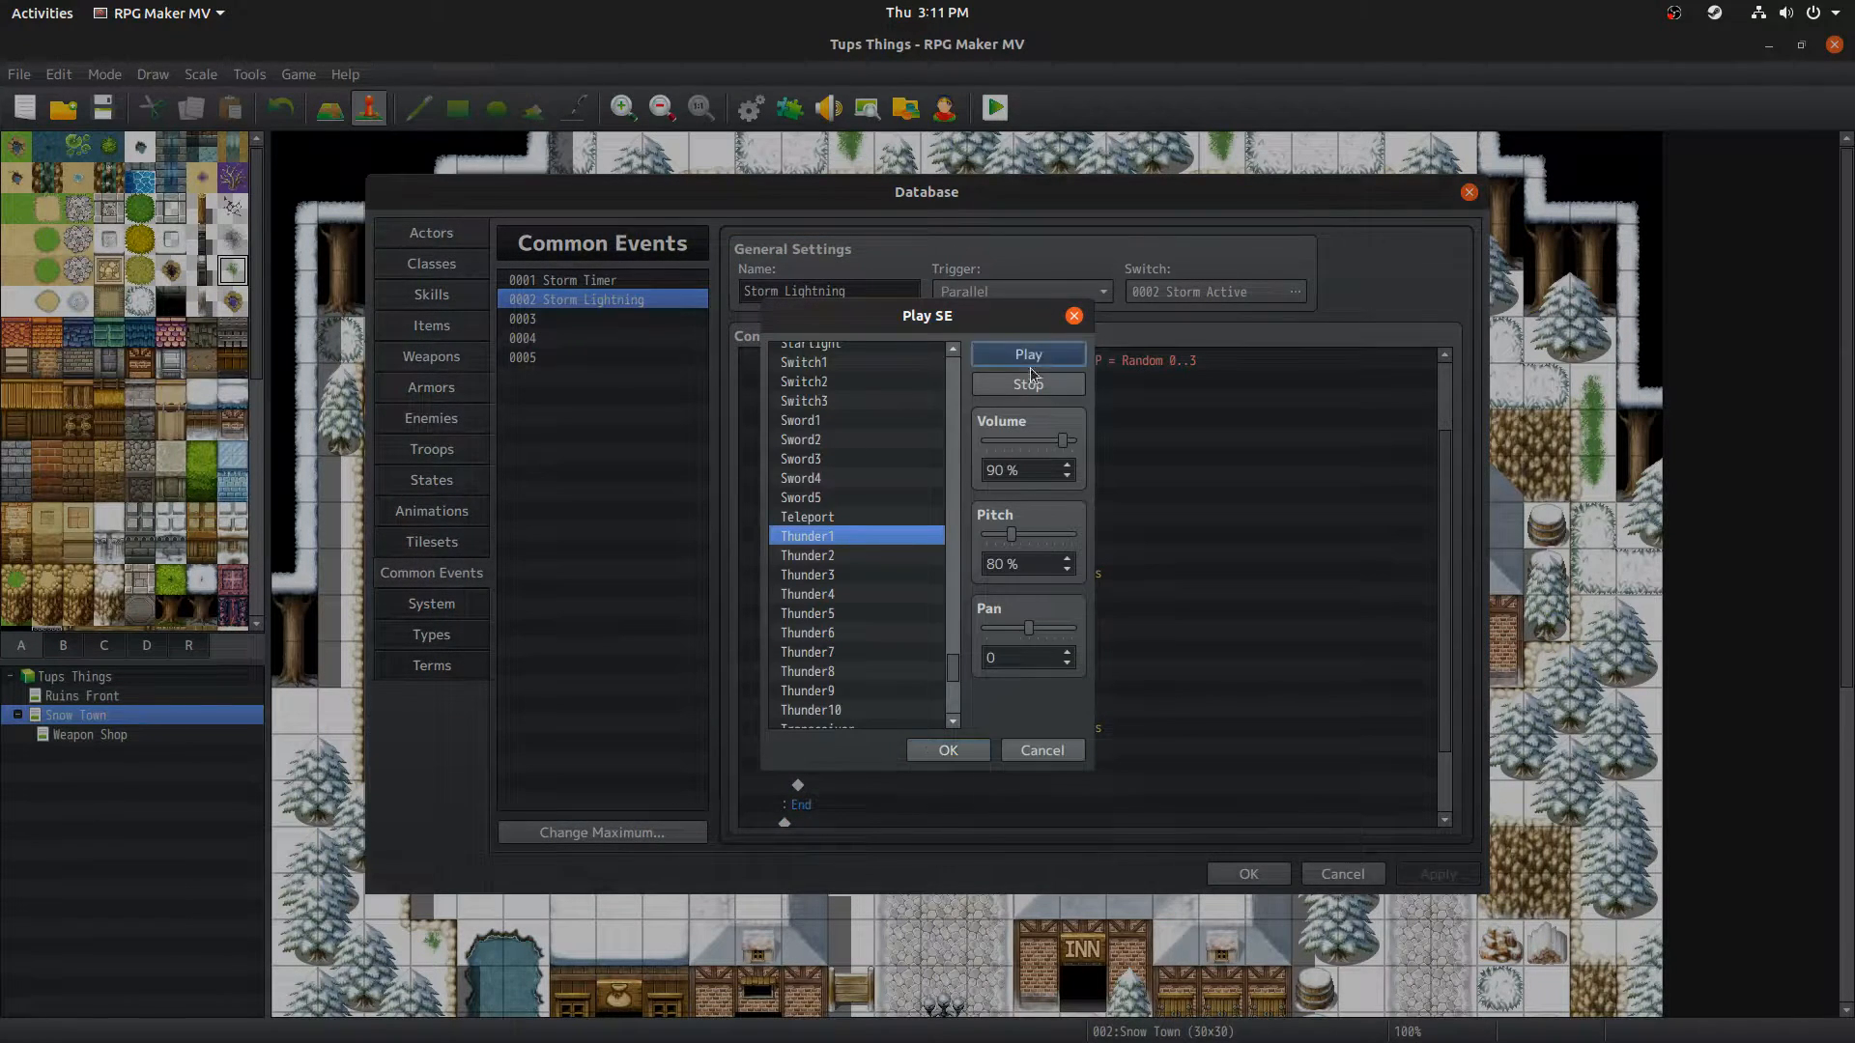
left_click(1057, 746)
Step: Inspect the Flash Screen settings in the weather Lightning P = 2 branch
left_click(975, 573)
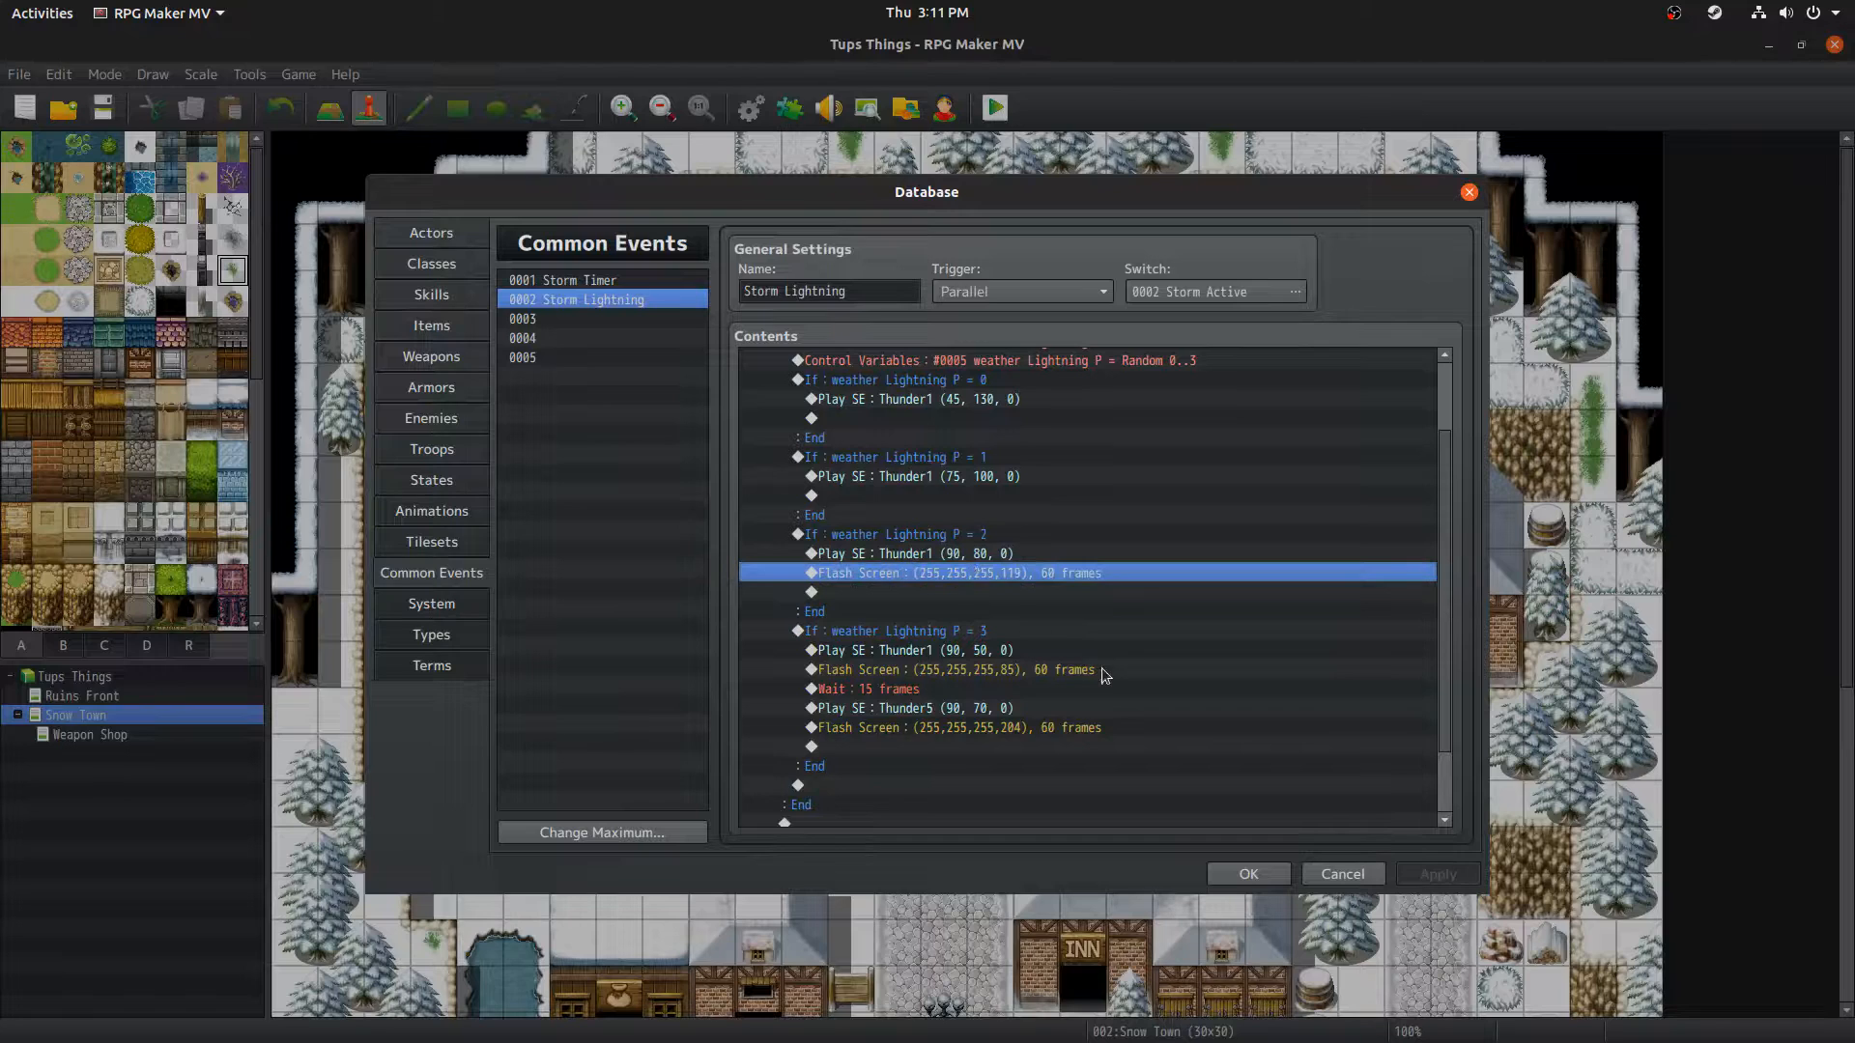
double_click(994, 573)
left_click(1097, 666)
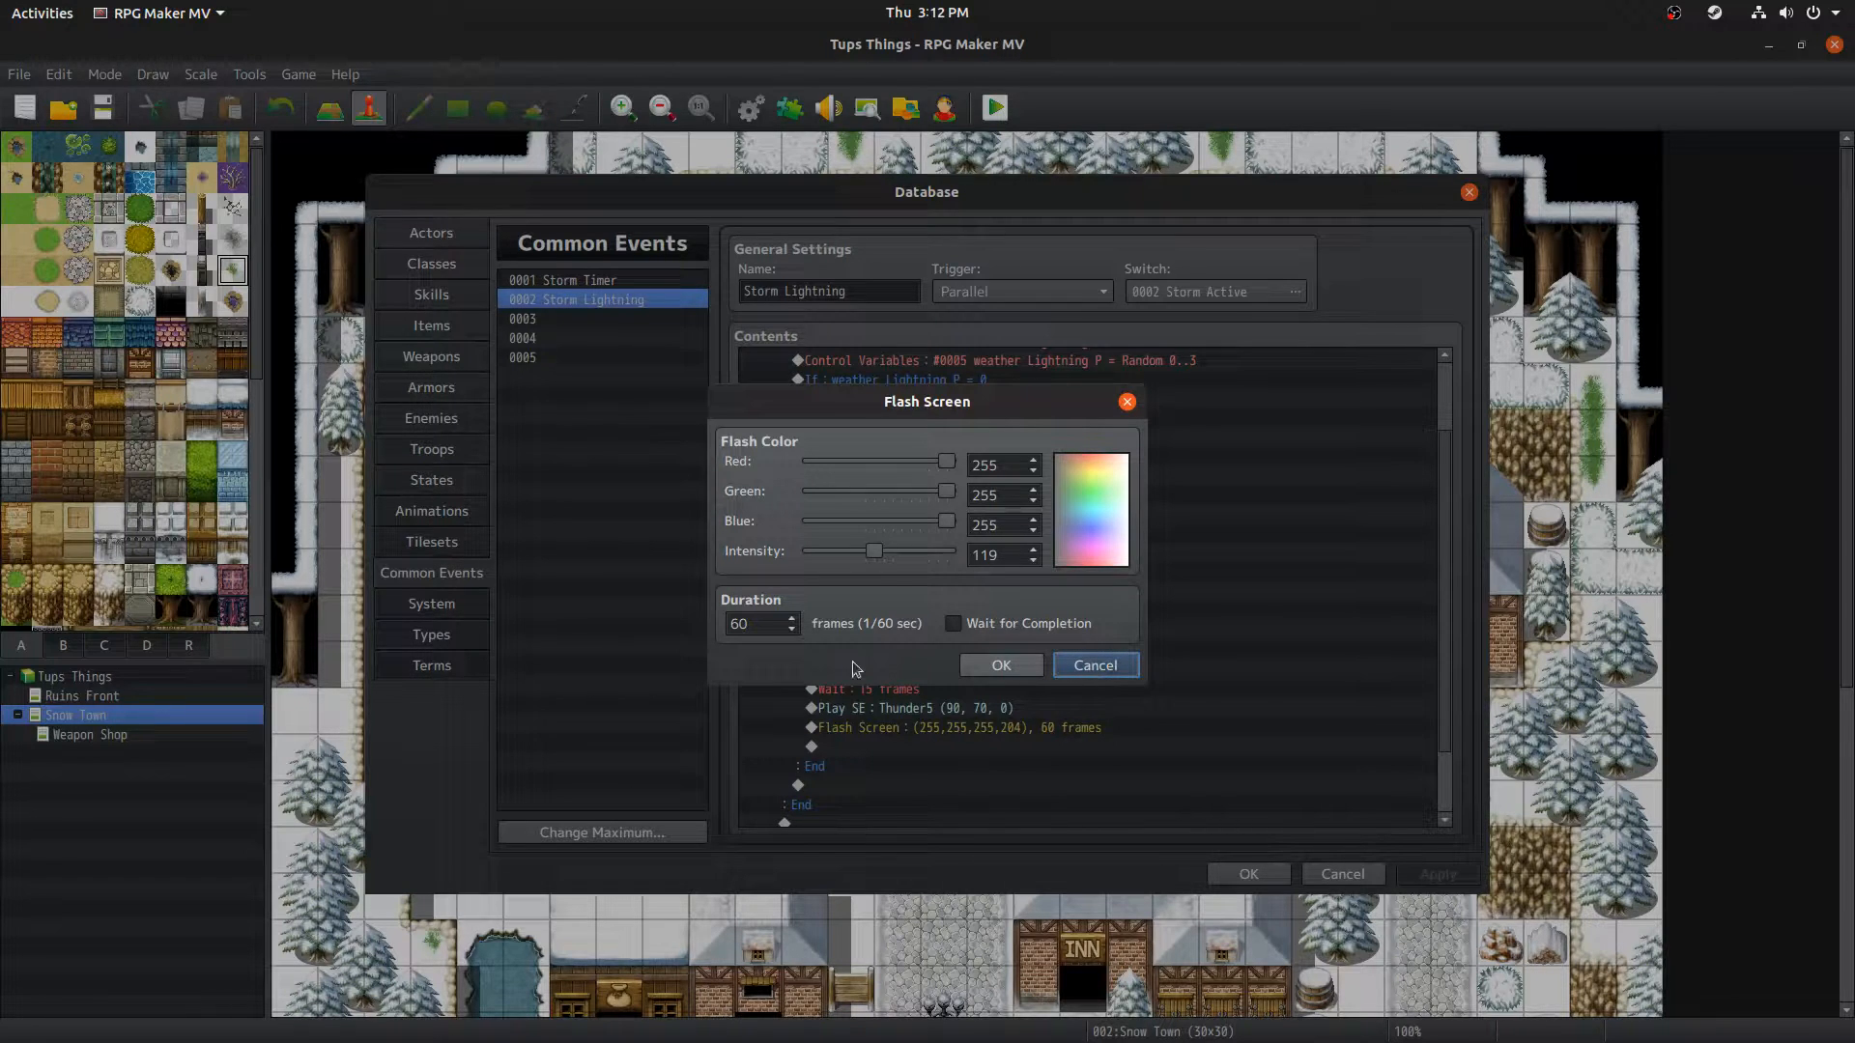
left_click(1001, 665)
Step: Preview the Thunder1 sound in the weather Lightning P = 3 branch and inspect the first Flash Screen command
left_click(902, 637)
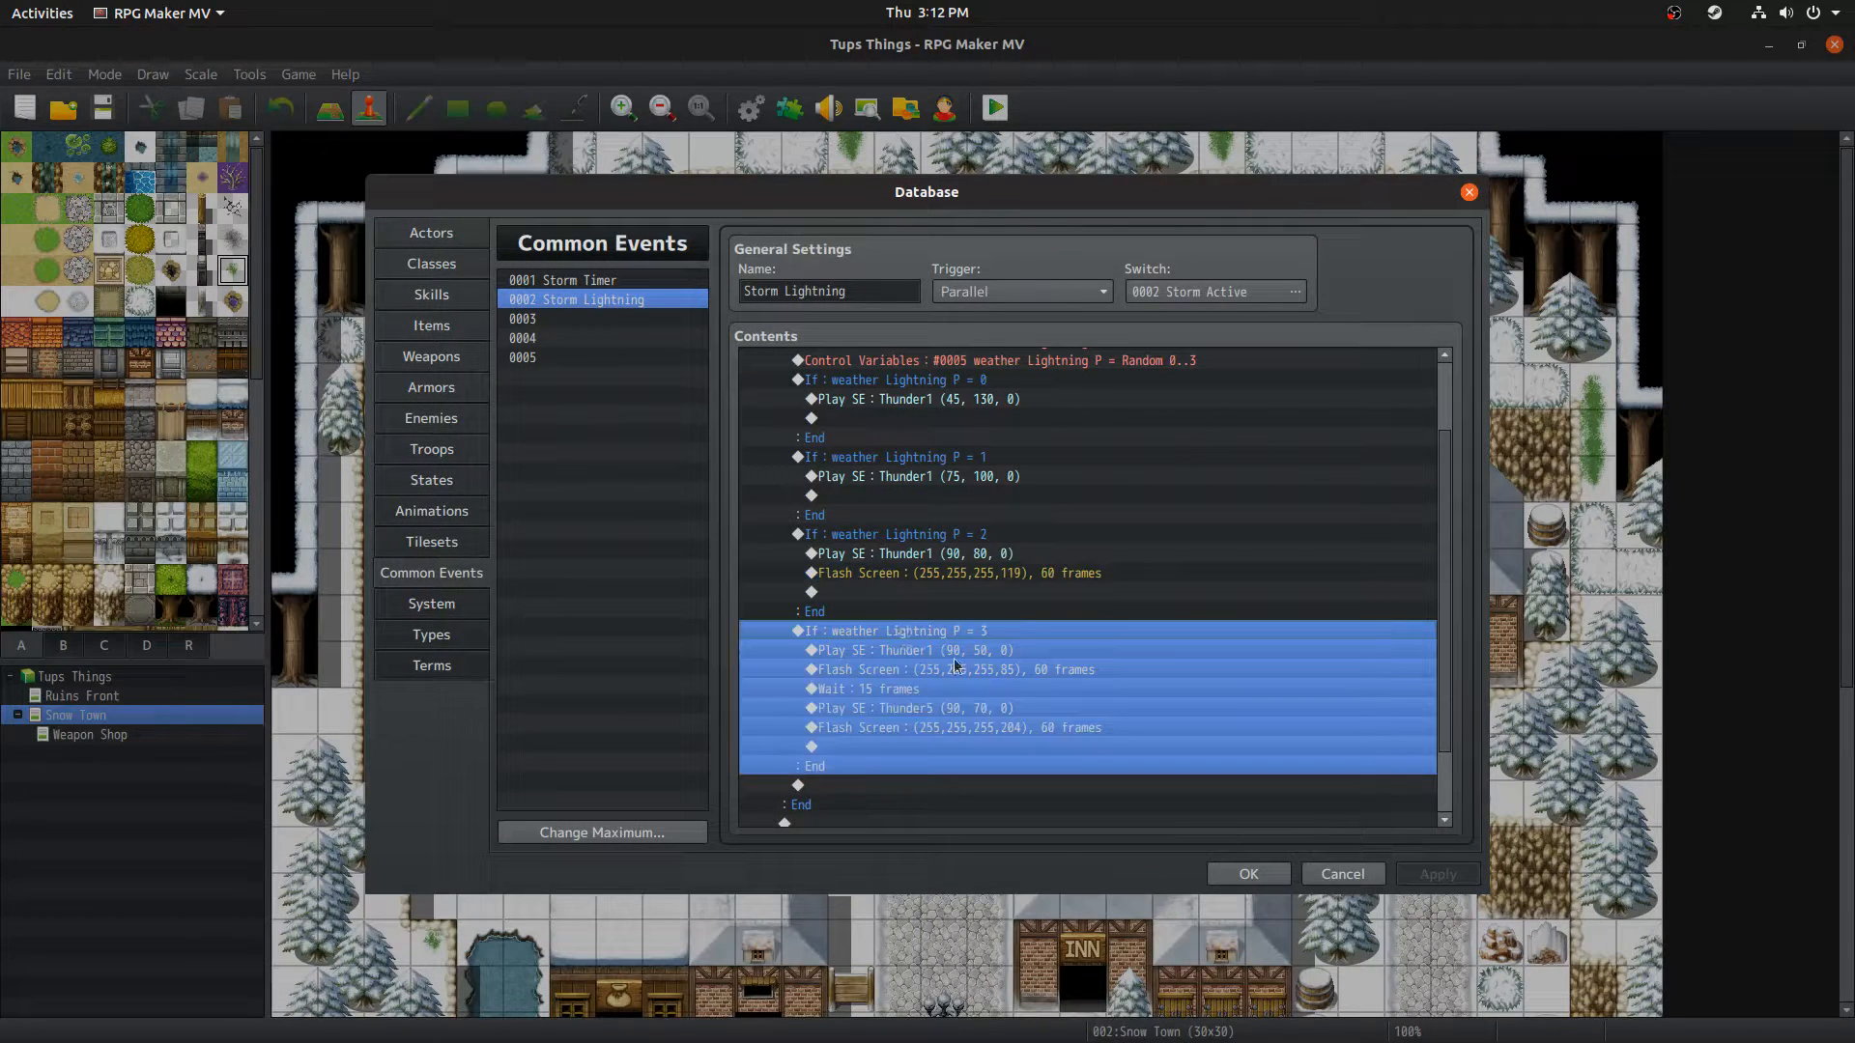
left_click(942, 652)
left_click(1010, 357)
left_click(1015, 387)
left_click(1059, 753)
double_click(1004, 672)
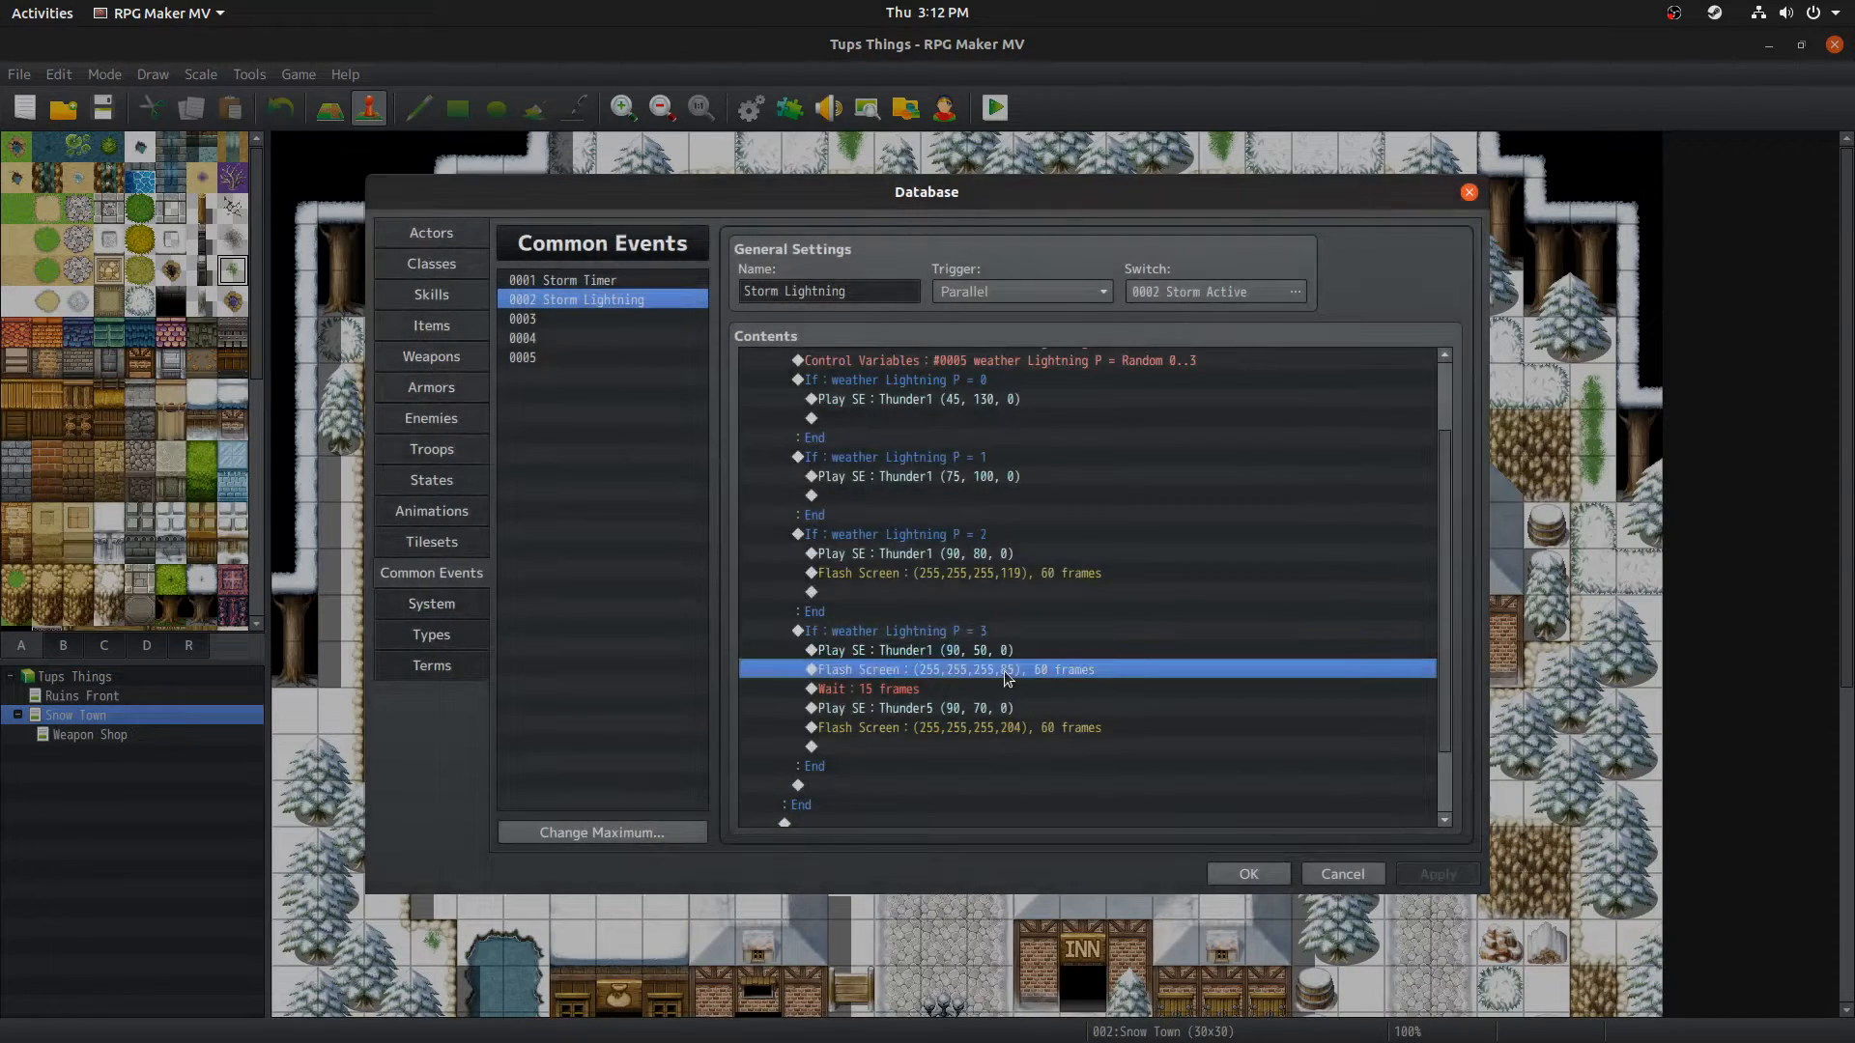
left_click(1065, 664)
Step: Inspect the Wait, Thunder5 sound effect and second Flash Screen commands in the weather Lightning P = 3 branch
left_click(997, 692)
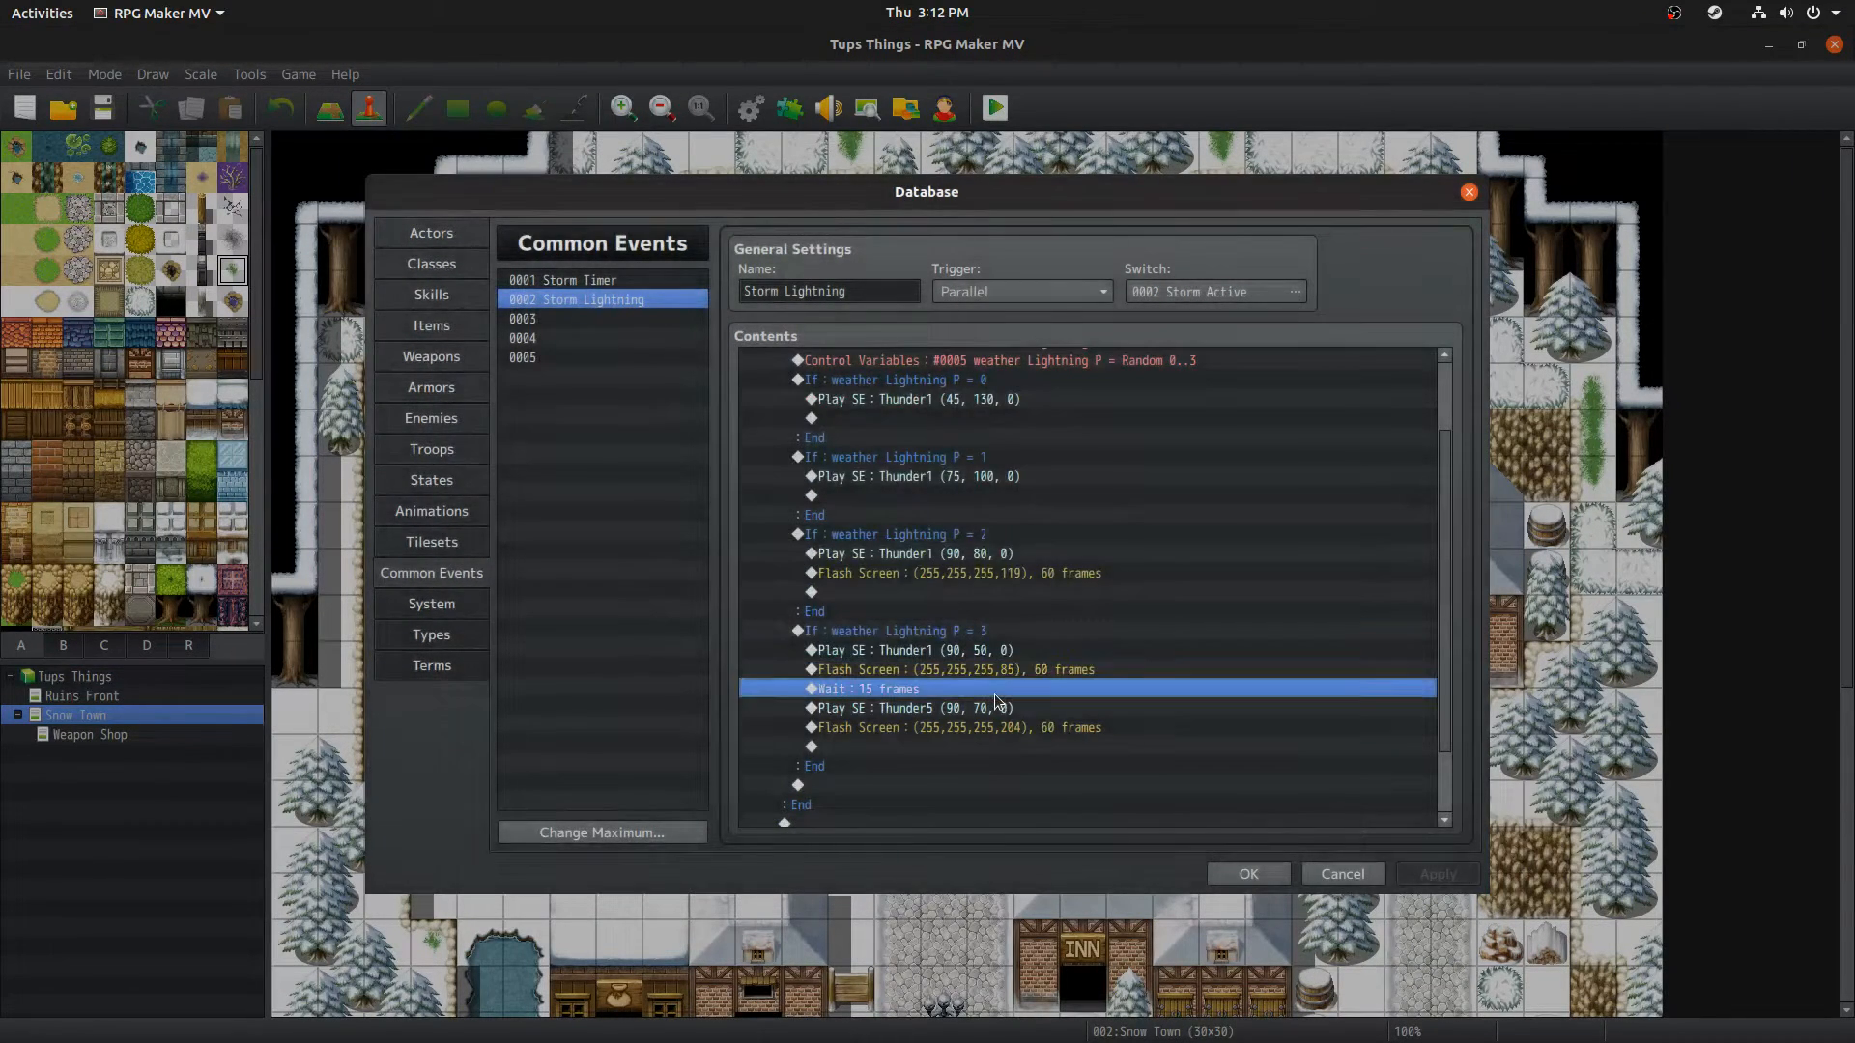
double_click(998, 710)
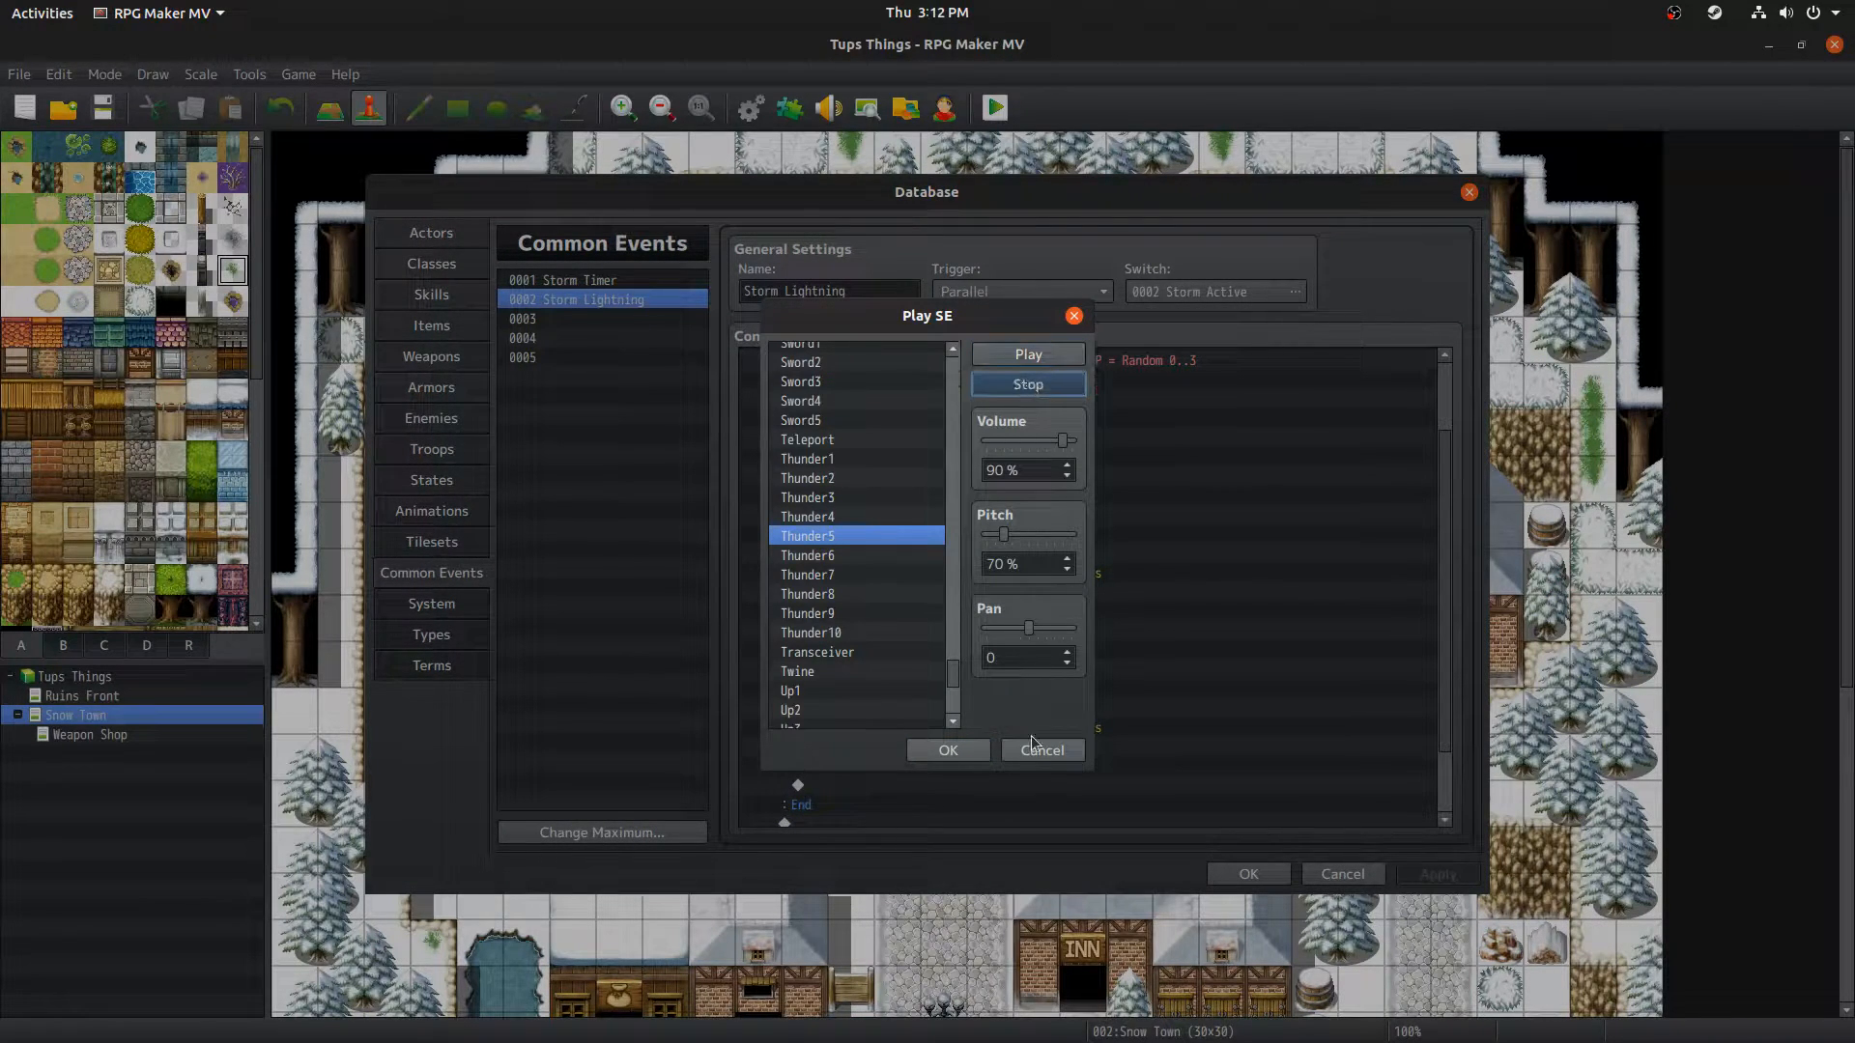
left_click(1041, 751)
double_click(1004, 728)
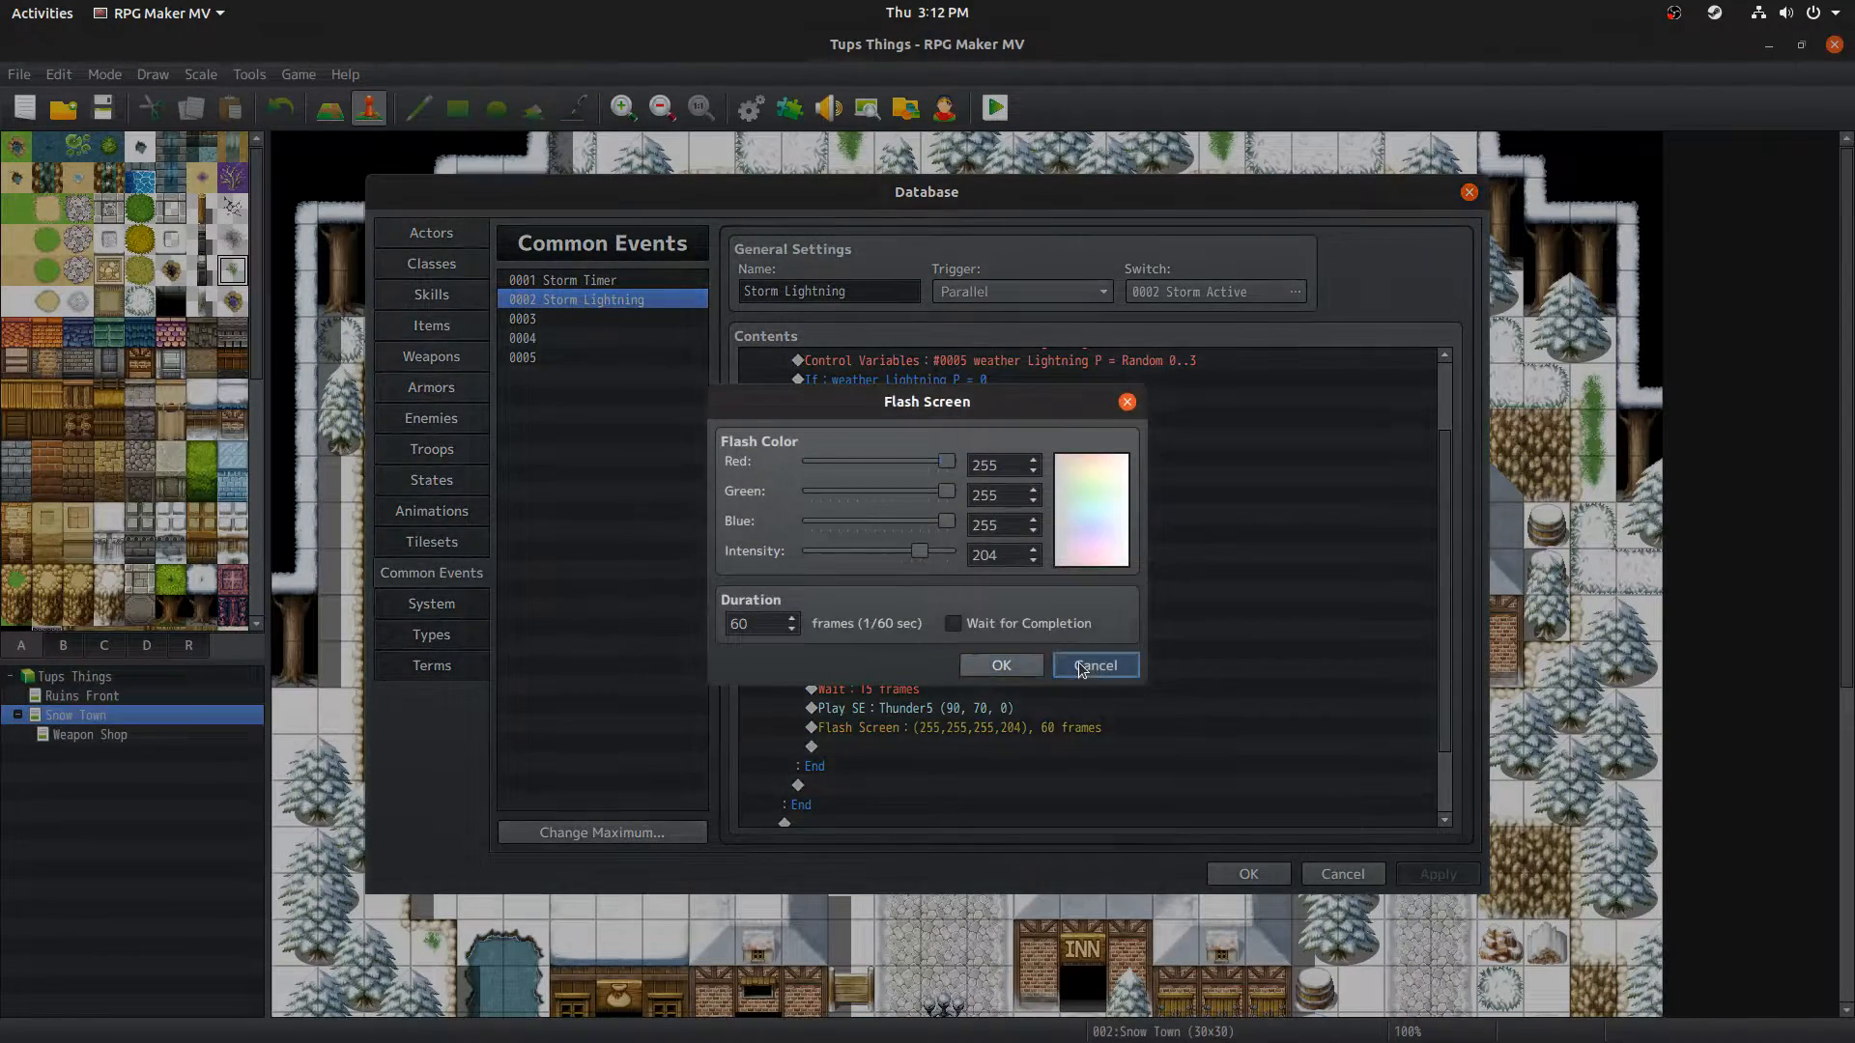
left_click(1084, 663)
scroll(873, 796, "down", 3)
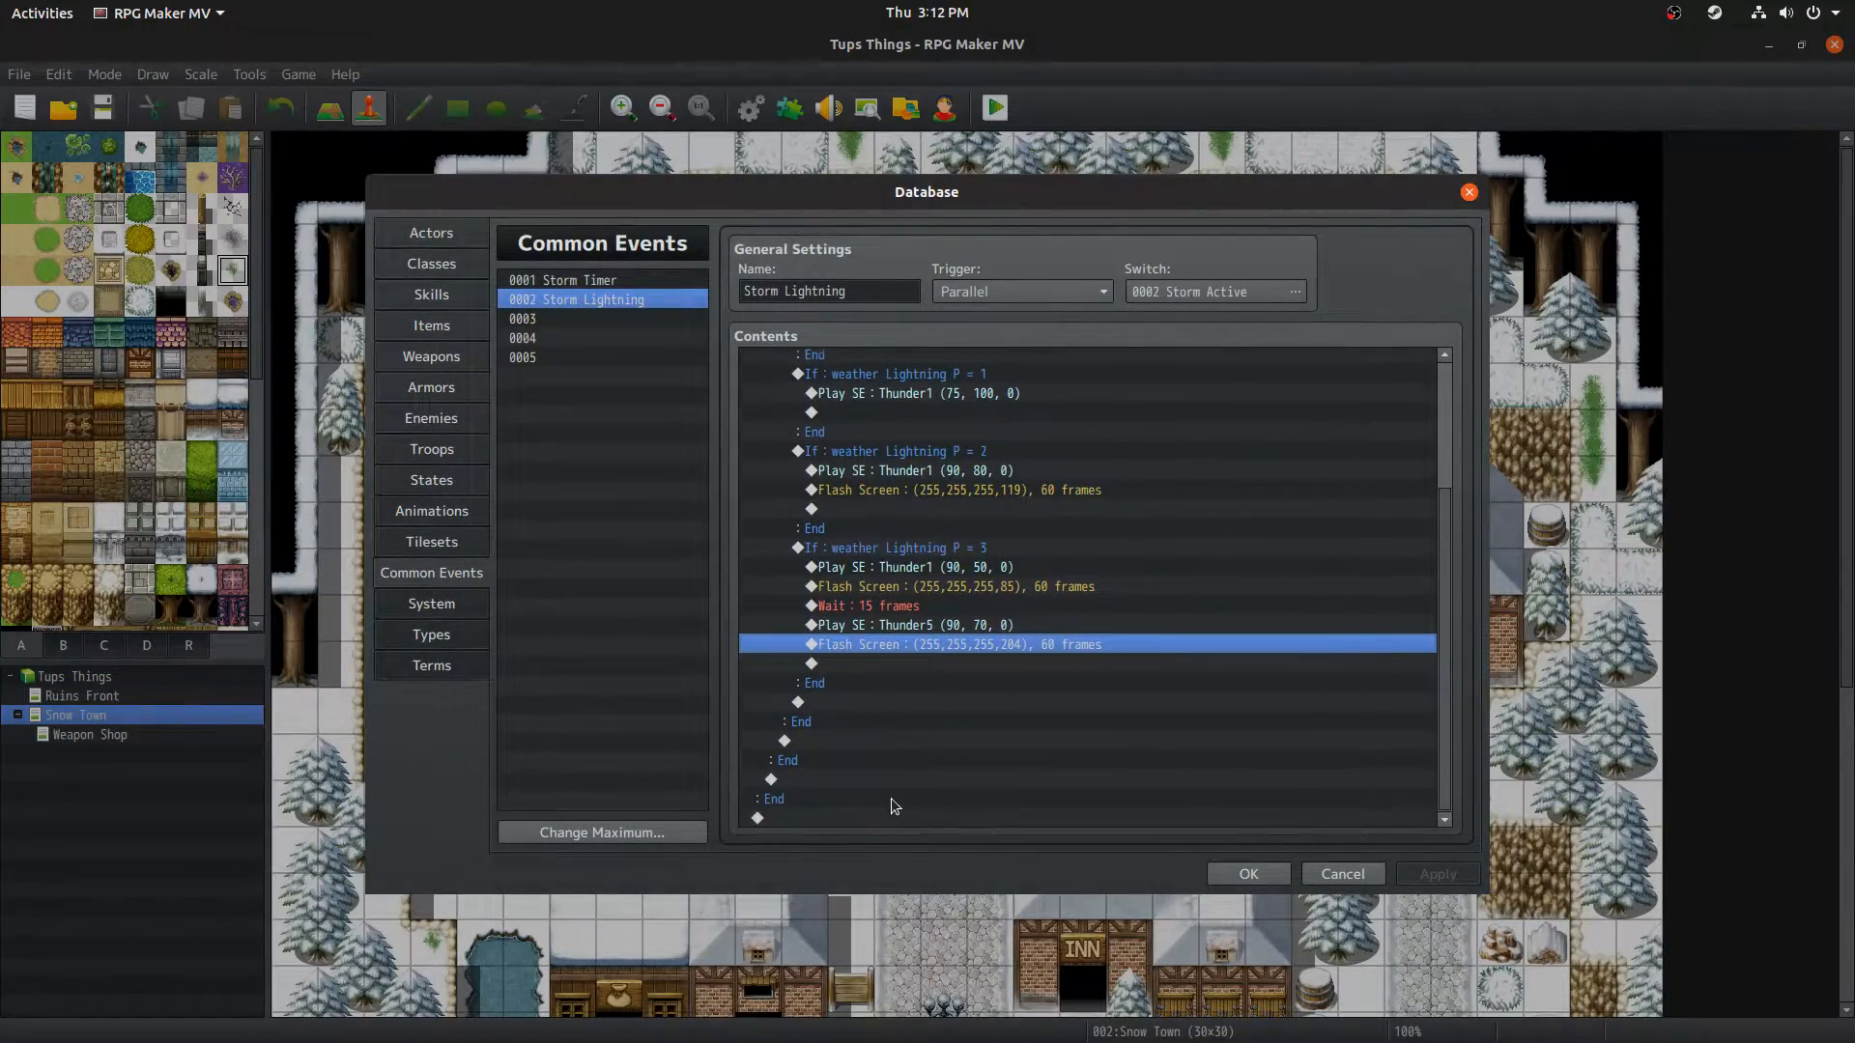
Step: Close the database with its changes kept, save the game and start a full-screen playtest
left_click(1250, 874)
left_click(1001, 108)
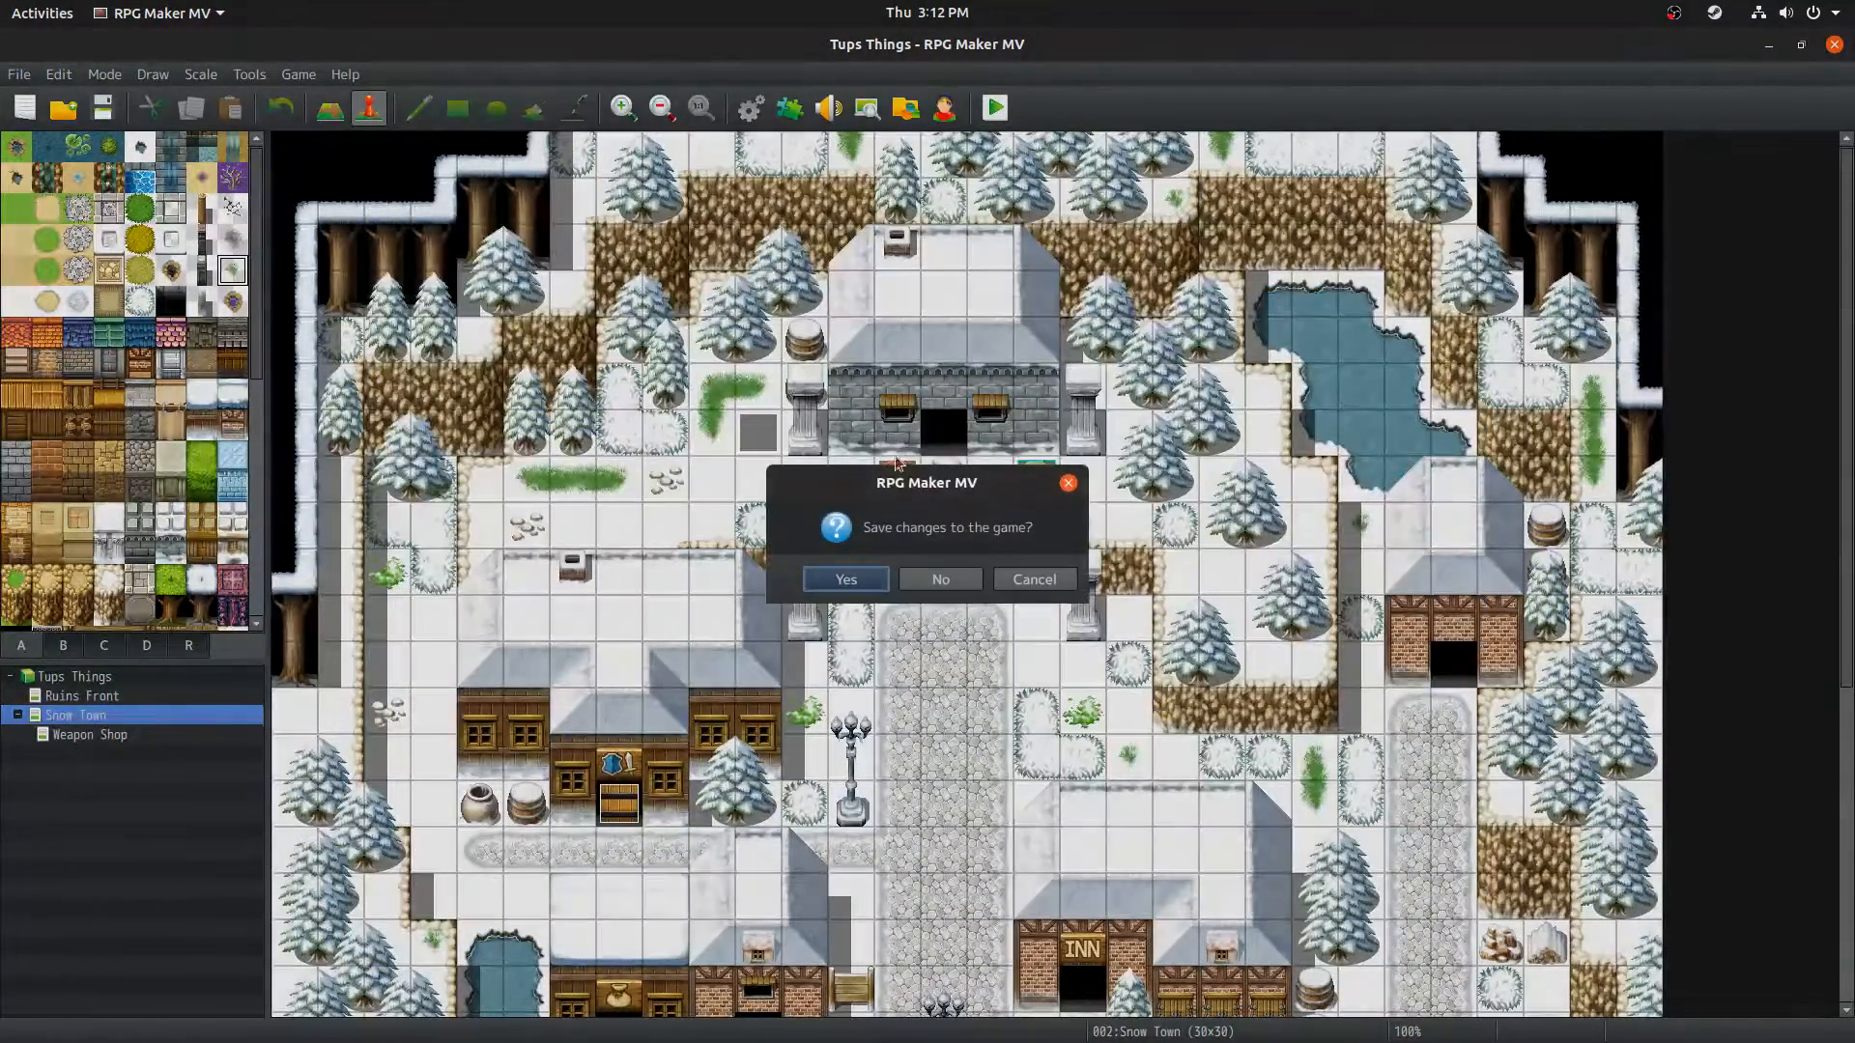
left_click(846, 580)
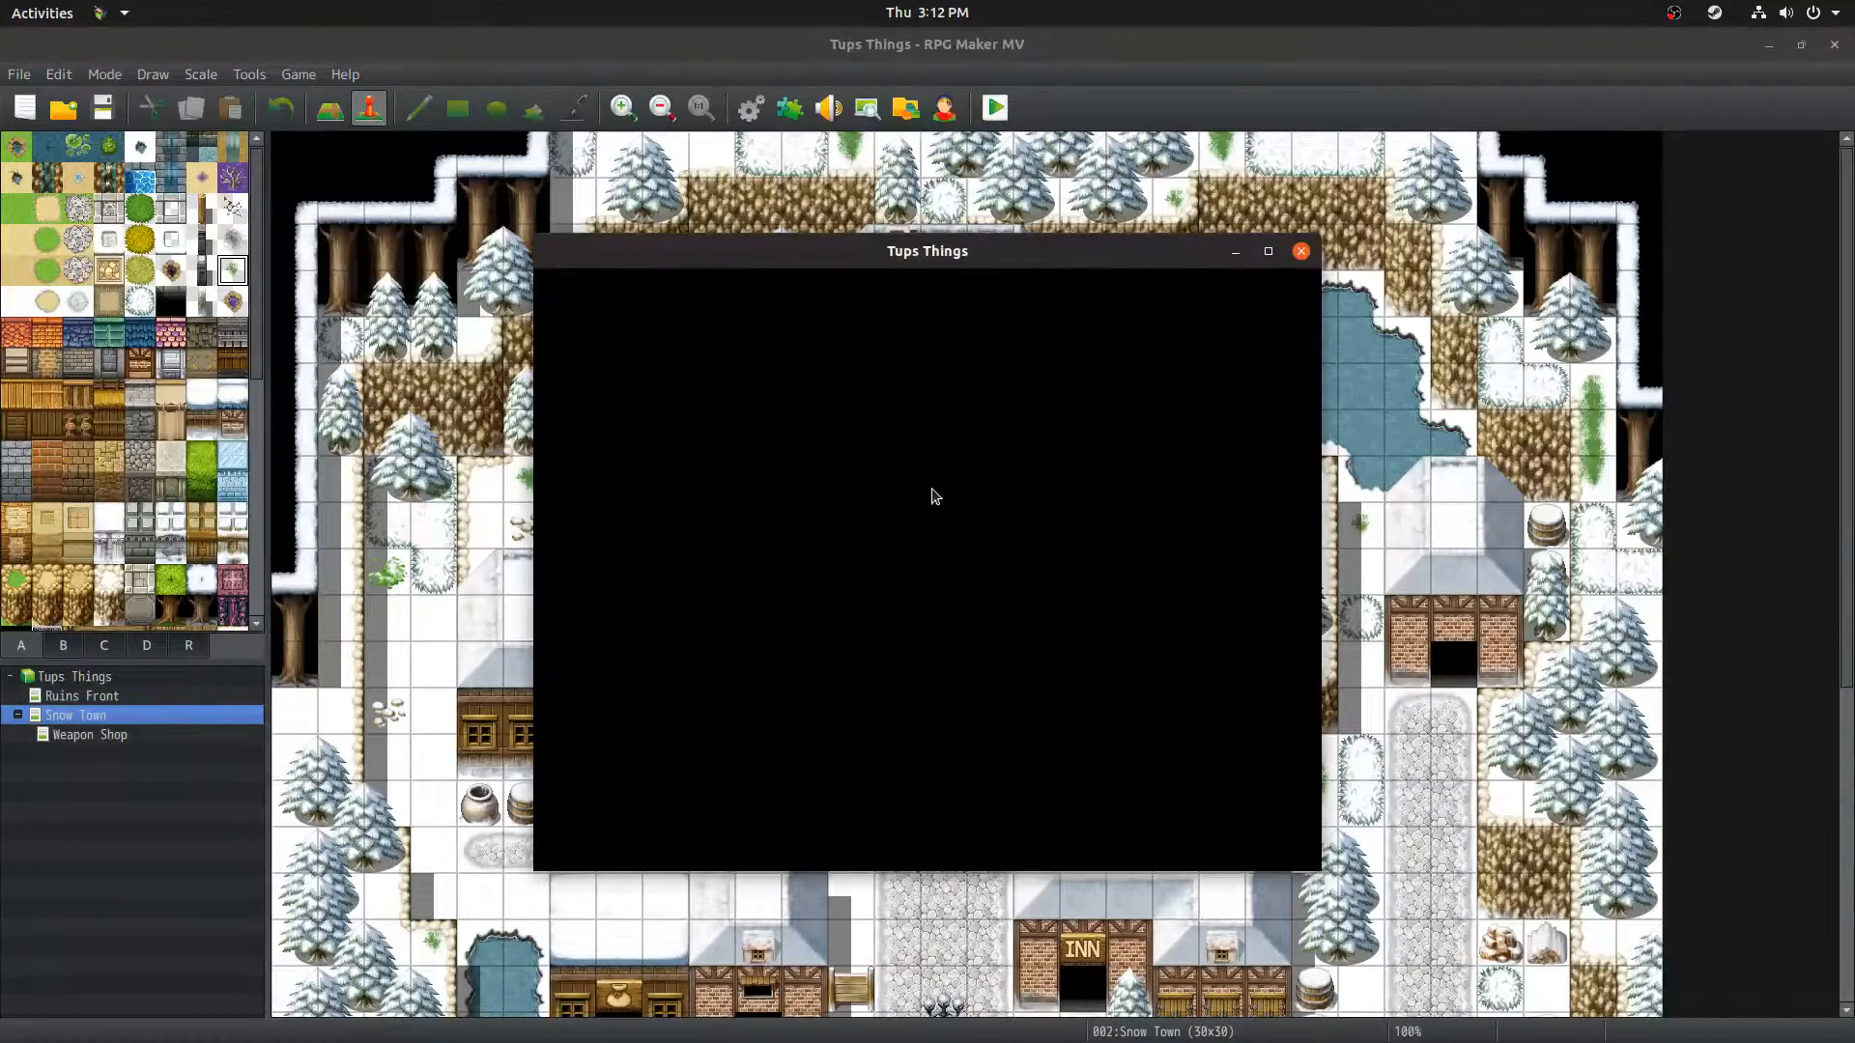
key("Return")
key("F4")
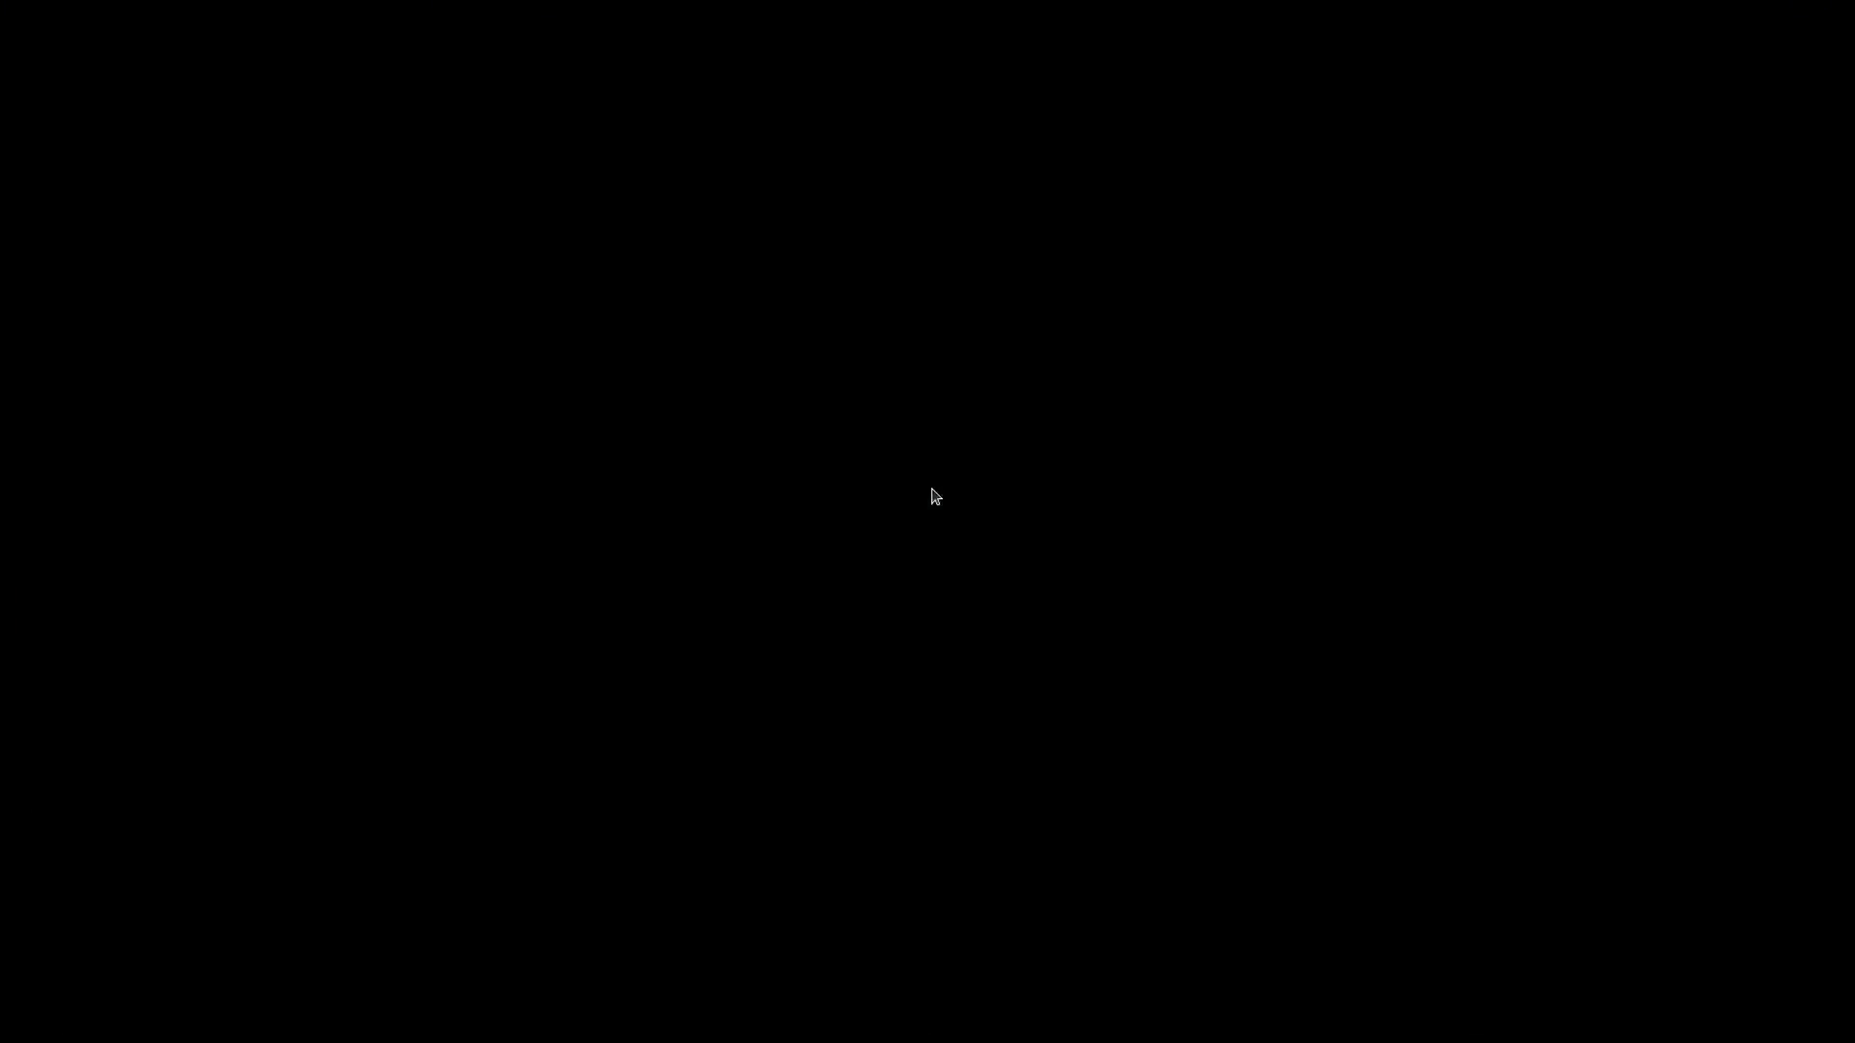
Step: Walk the character out of the snow town to the ruins map in the playtest
key("Left")
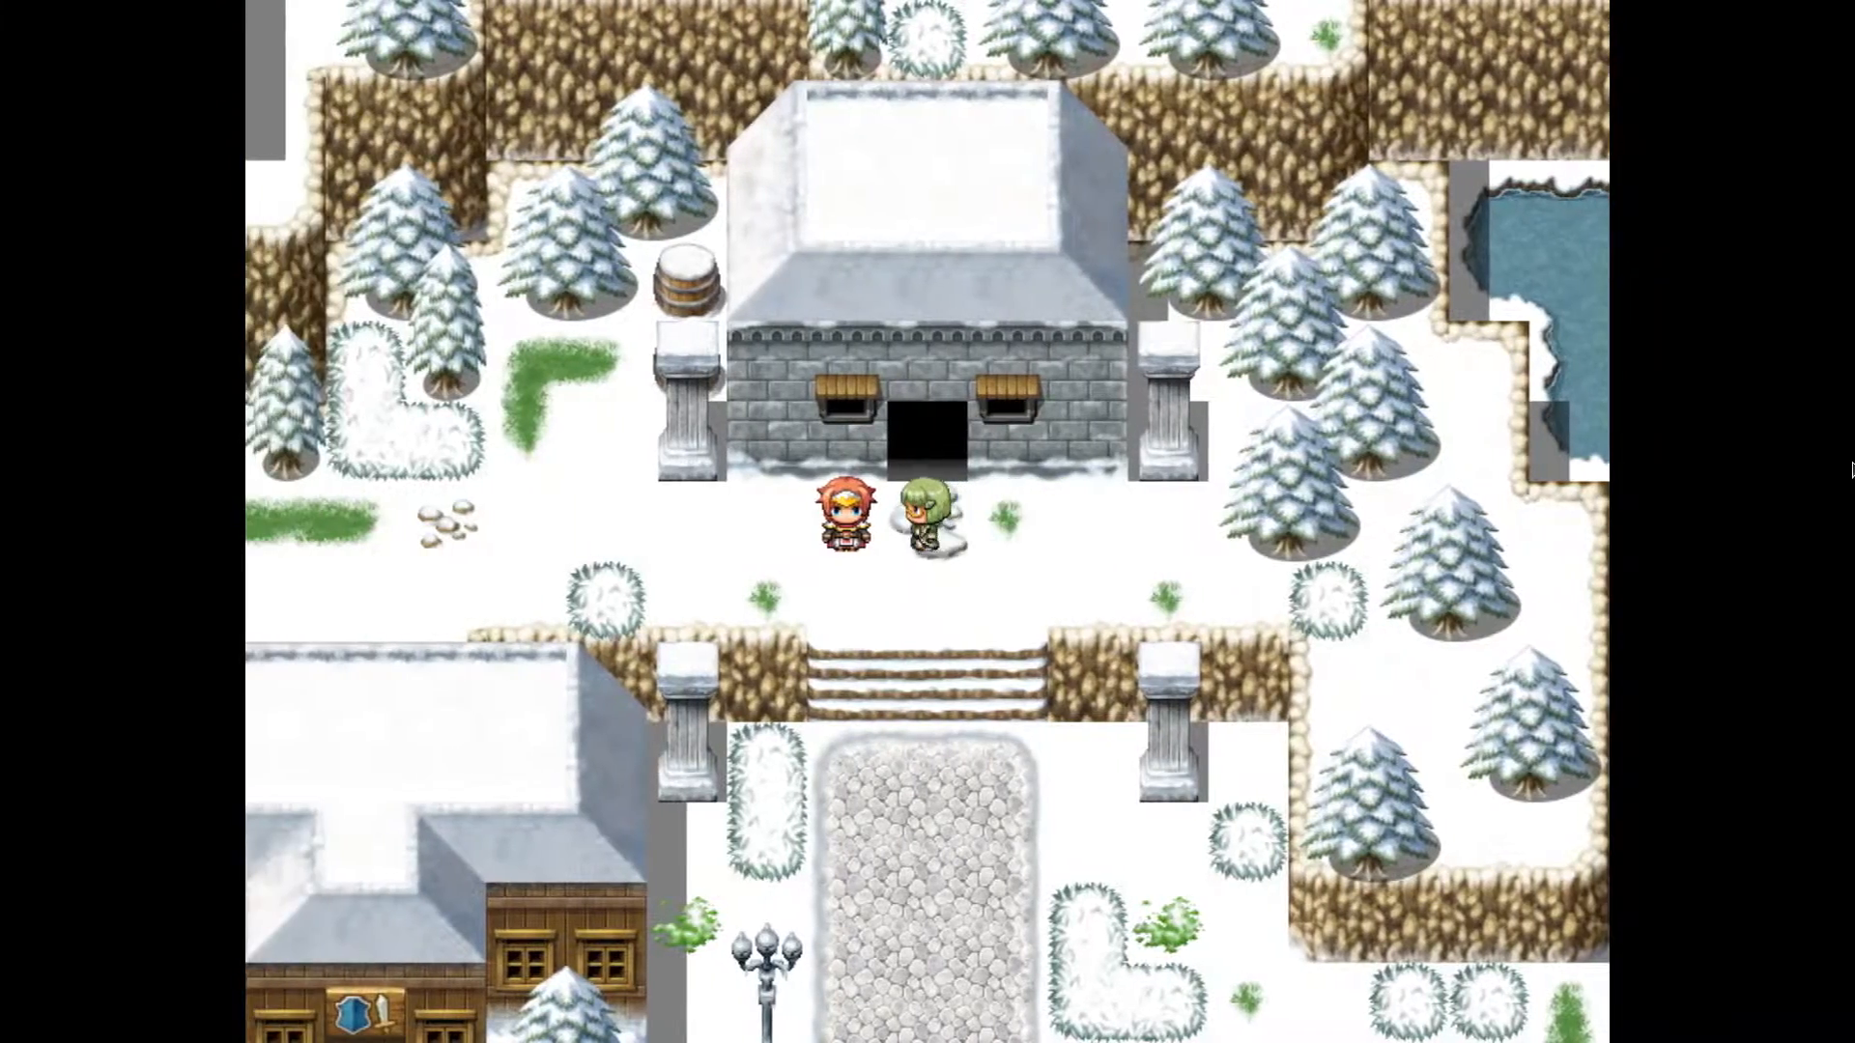
key("Down")
key("Up")
key("Left")
key("Down")
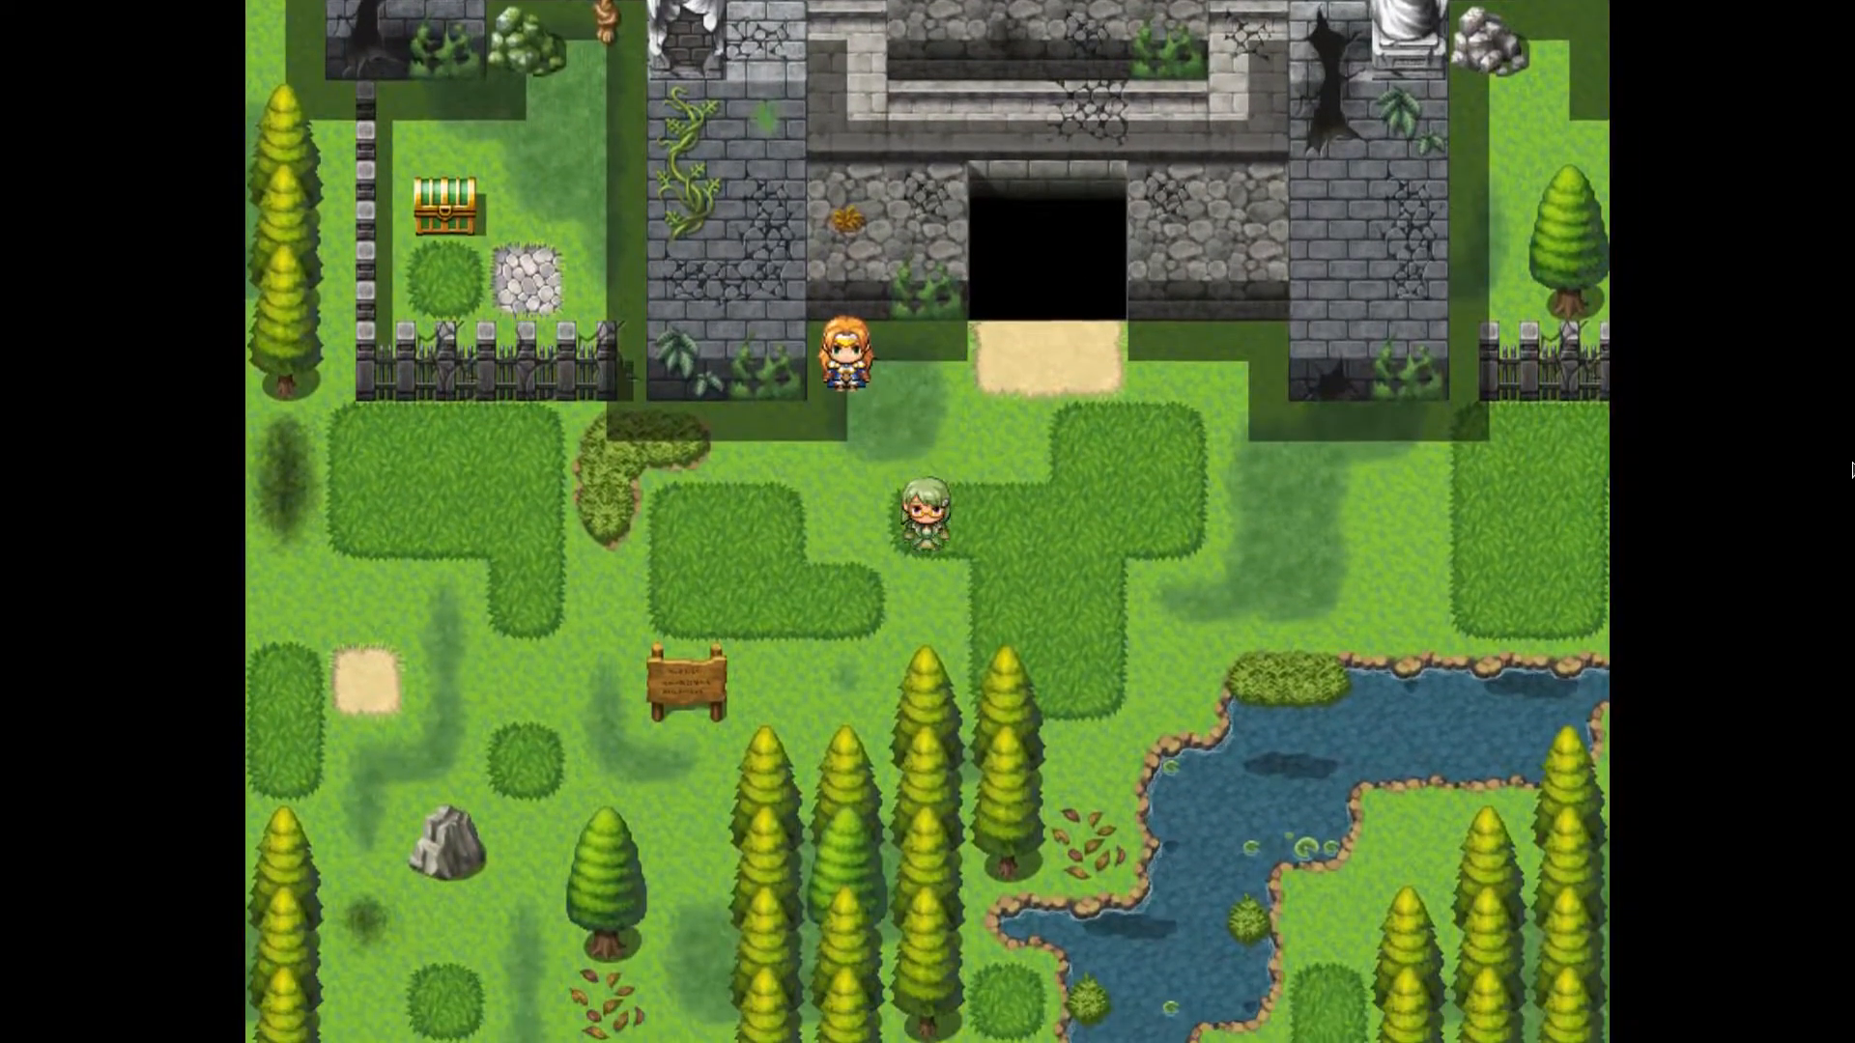
Step: Switch to the YouTube Live Dashboard in Firefox to check the chat, and return to the playtest
key("alt+Tab")
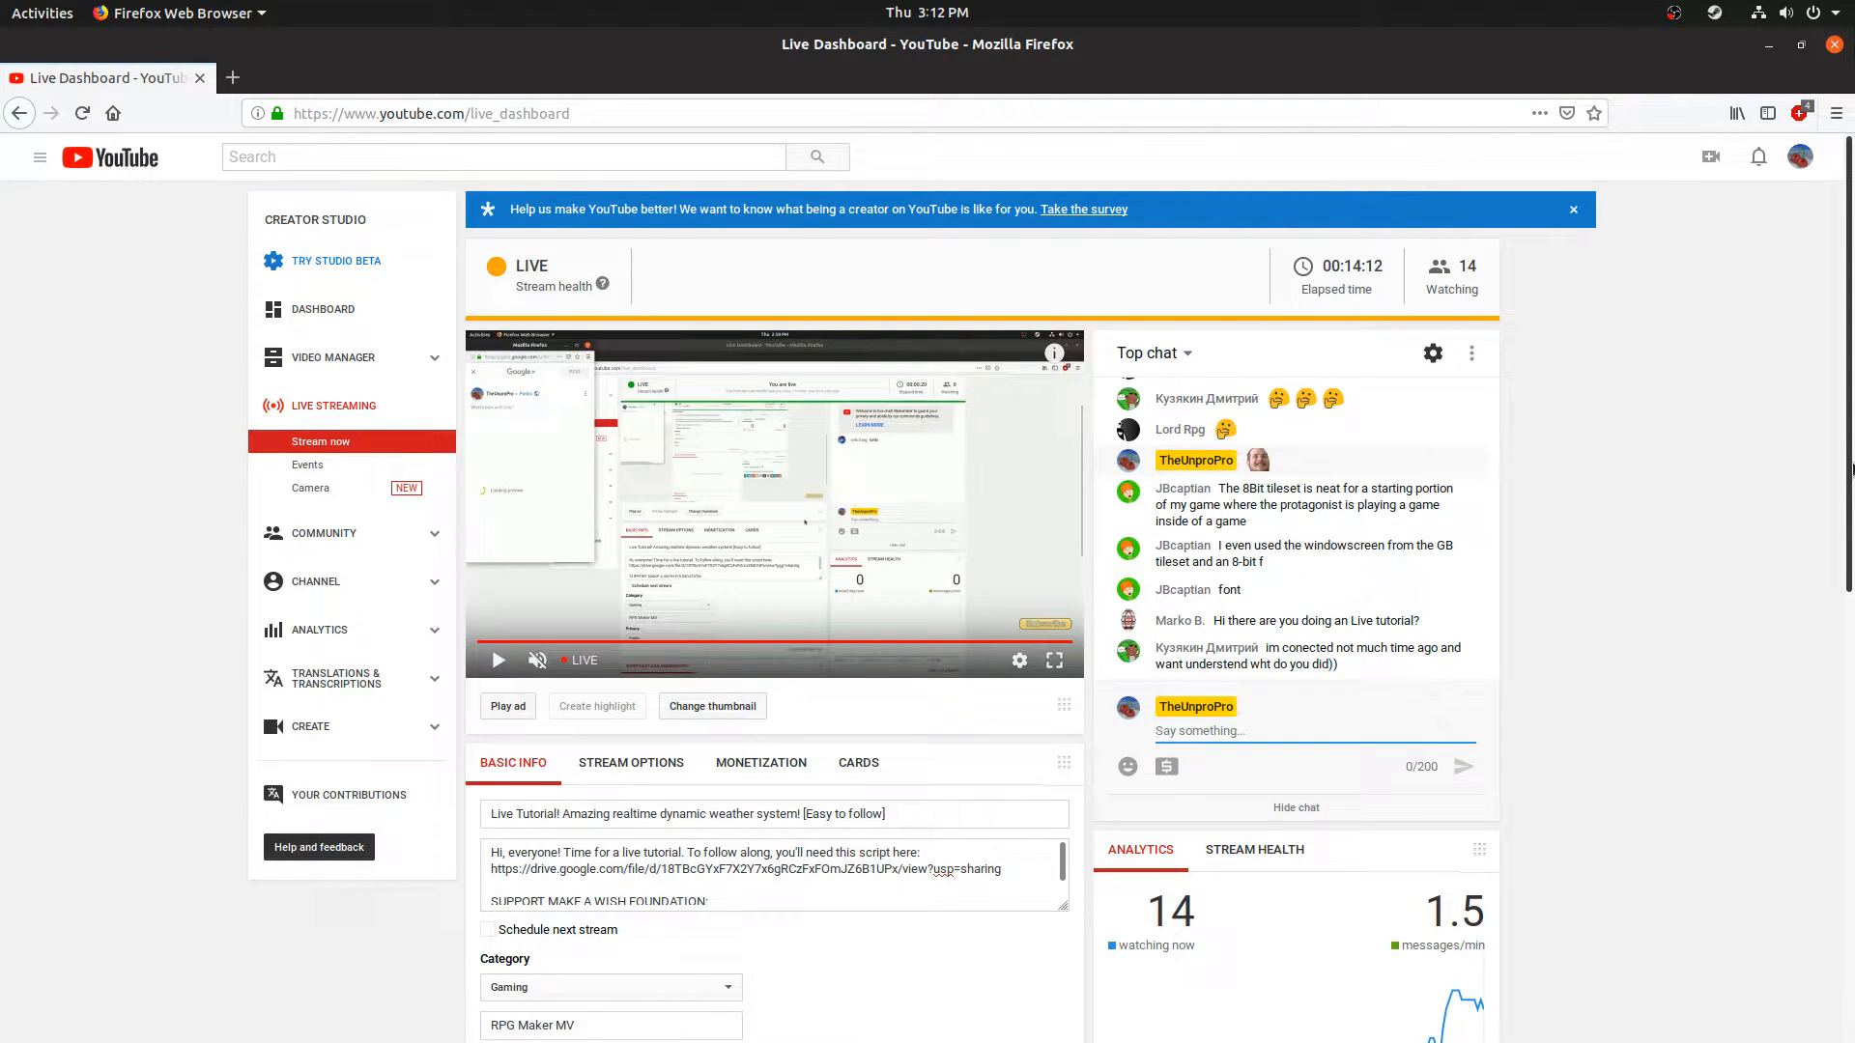
key("ctrl+alt+Down")
Step: Walk the character back and forth in front of the ruins in the playtest to wait for a weather change
key("Left")
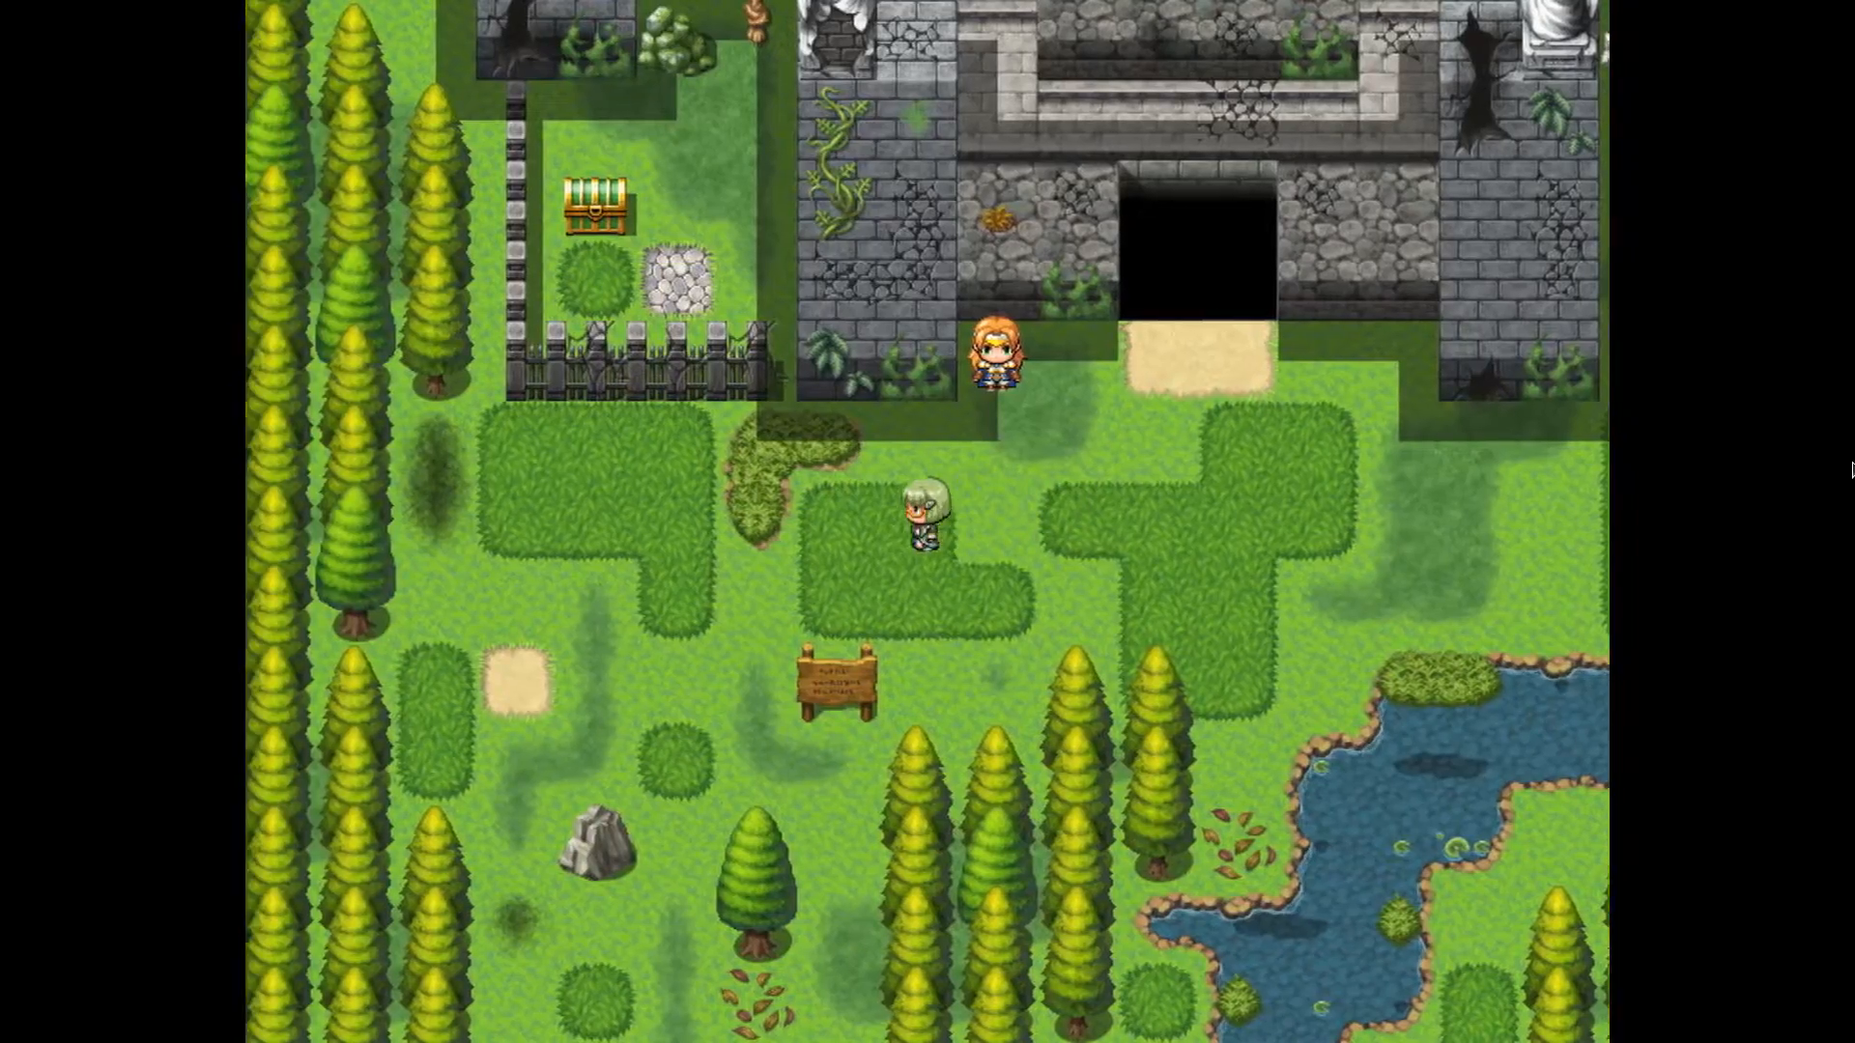
key("Right")
key("Up")
key("Left")
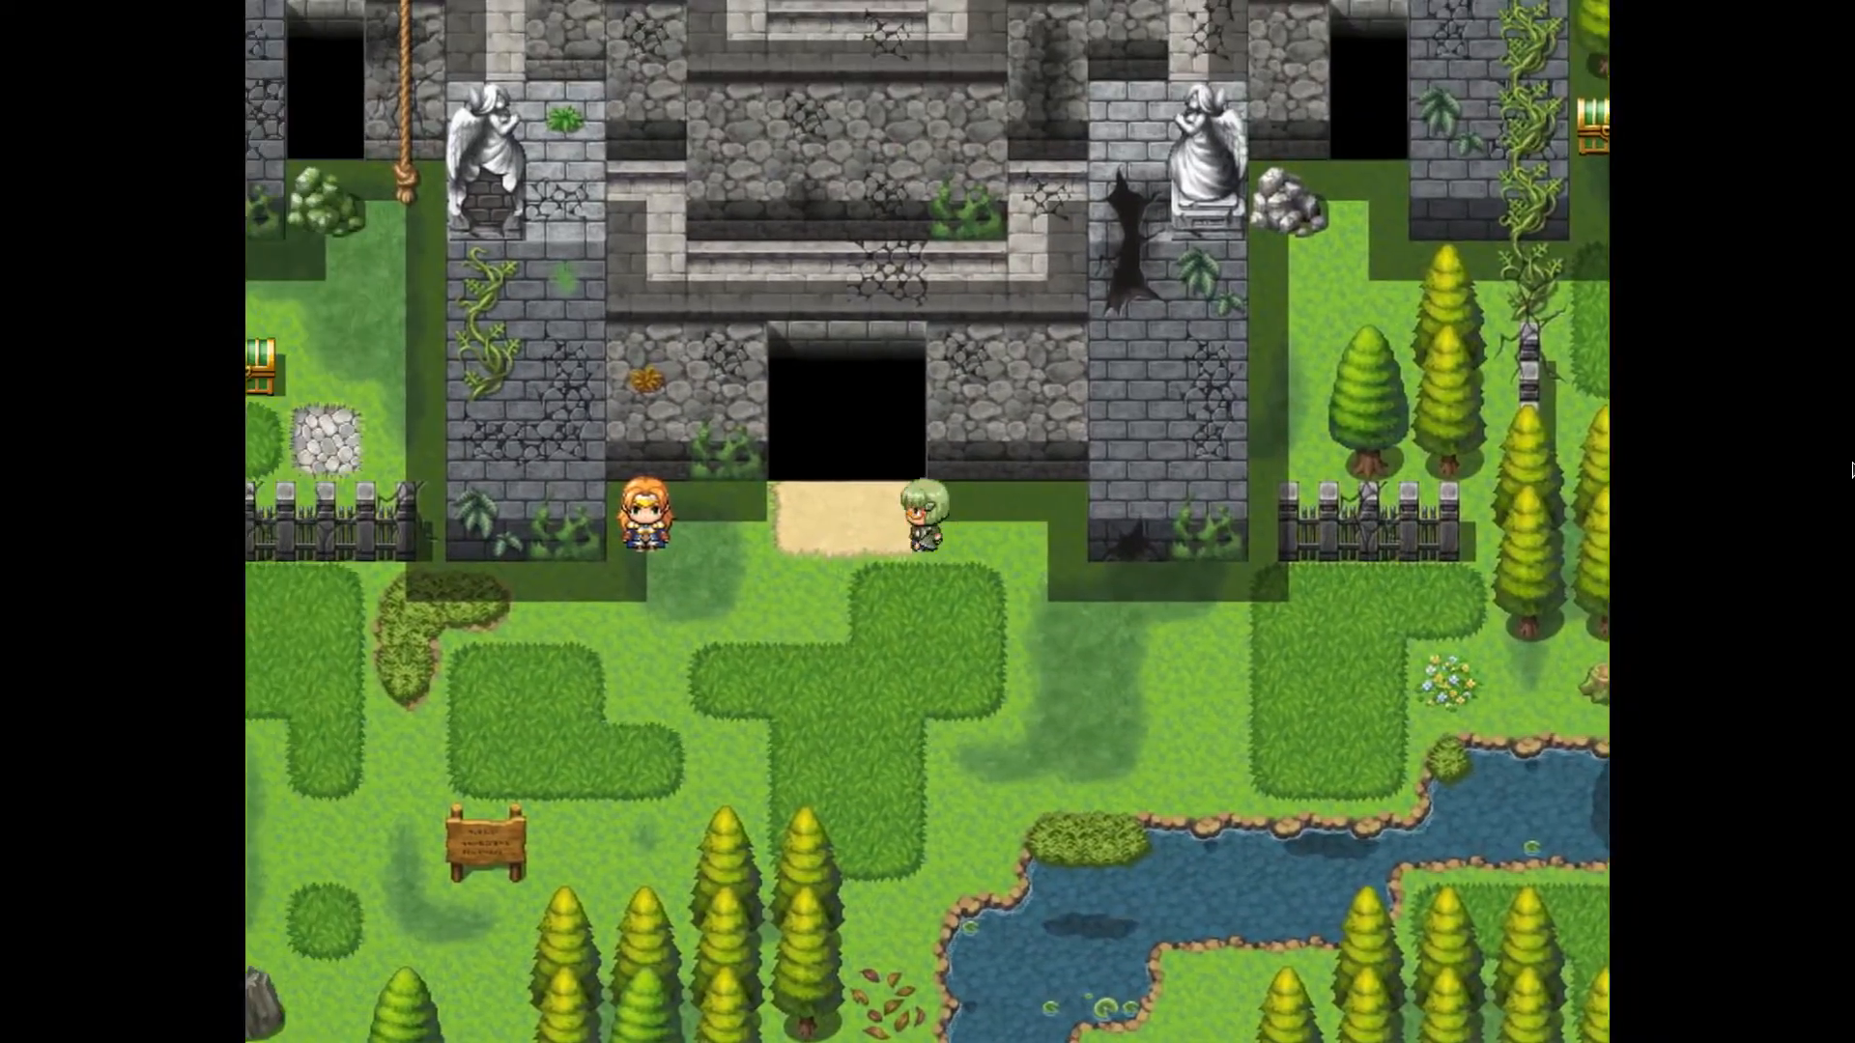
key("Down")
key("Left")
key("Down")
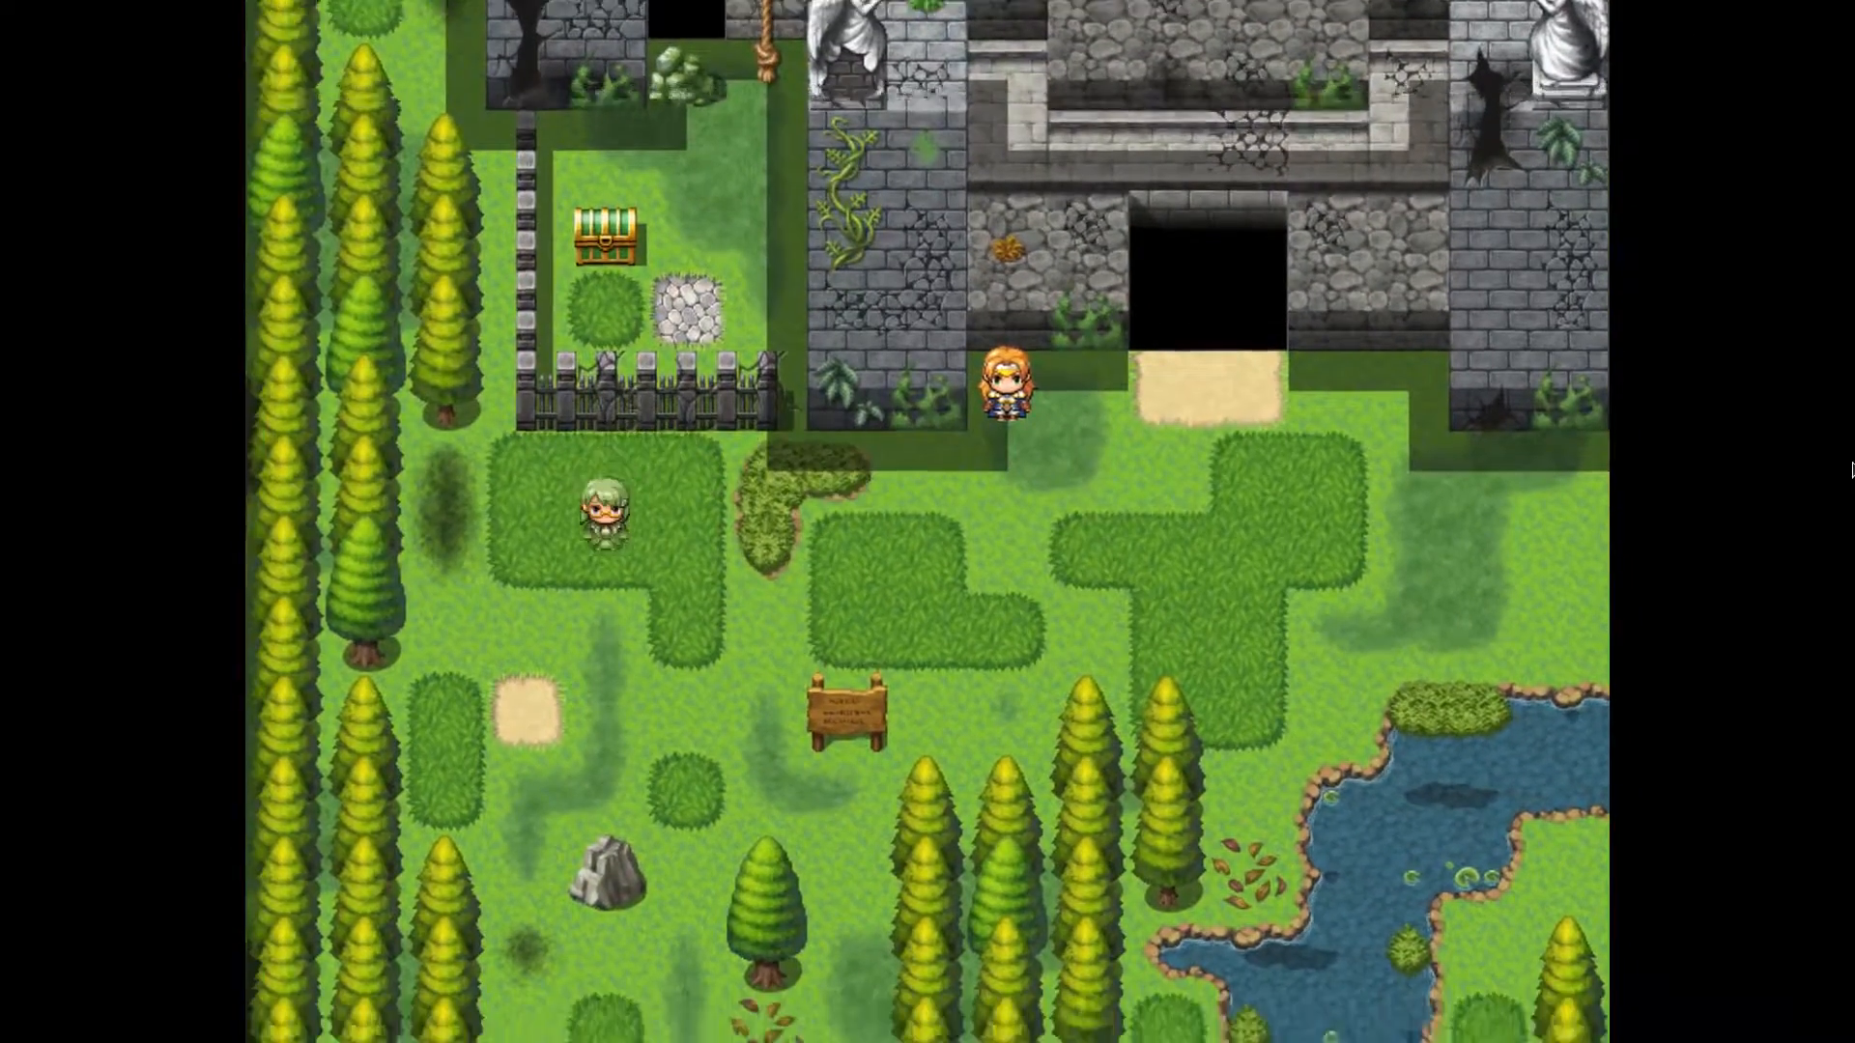
key("Right")
key("Up")
key("Right")
key("Right")
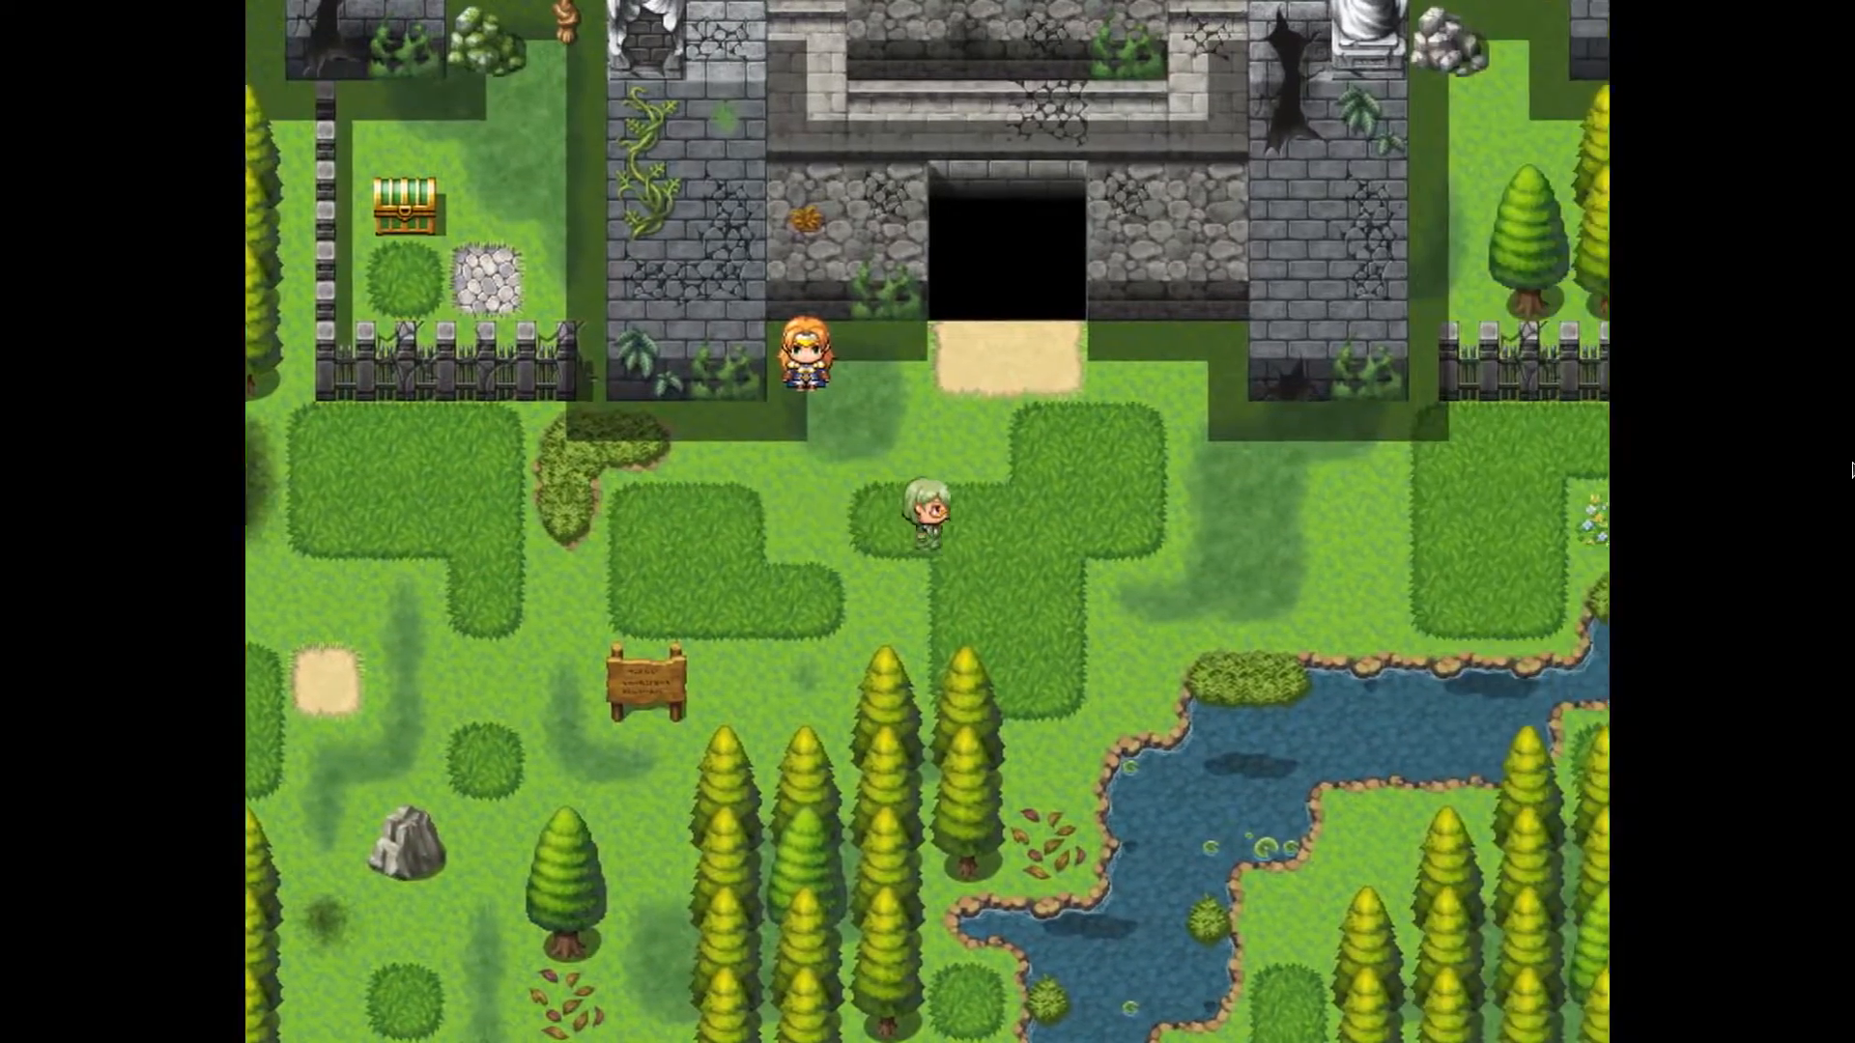
key("Left")
key("Up")
key("Left")
key("Up")
key("Down")
key("Left")
key("Left")
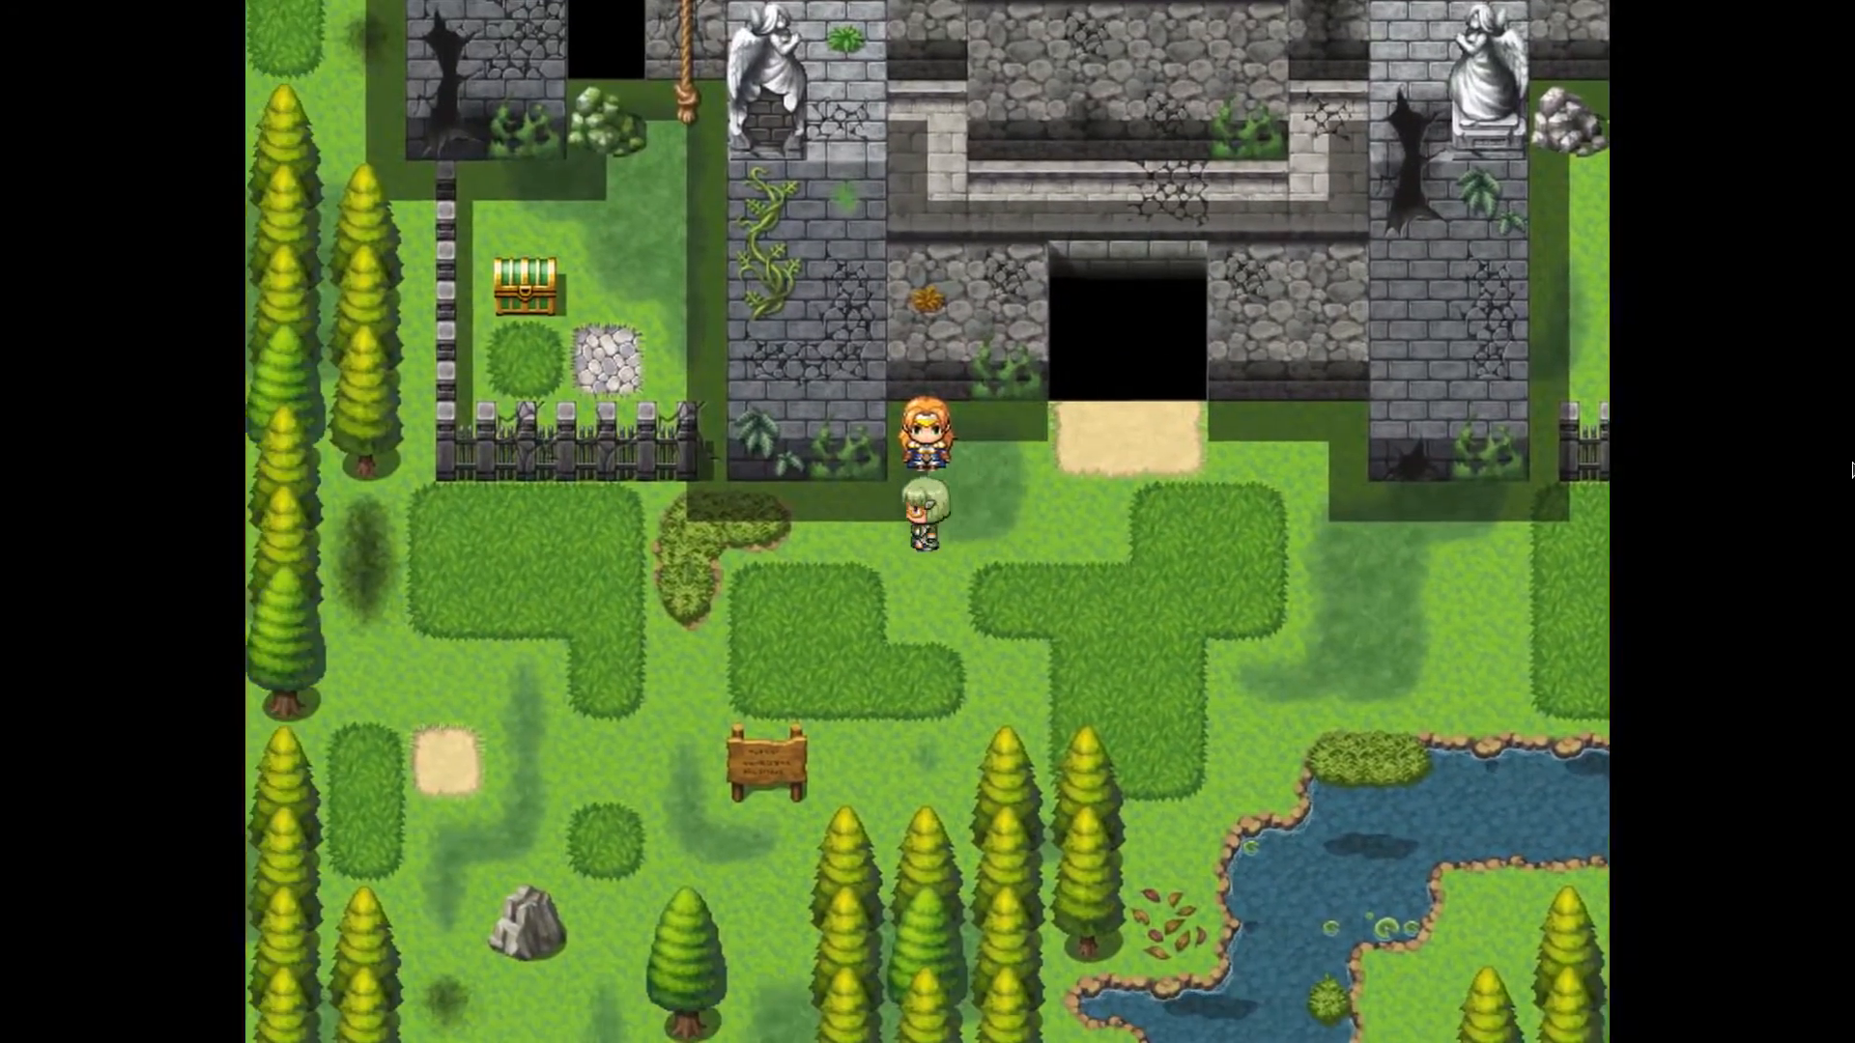
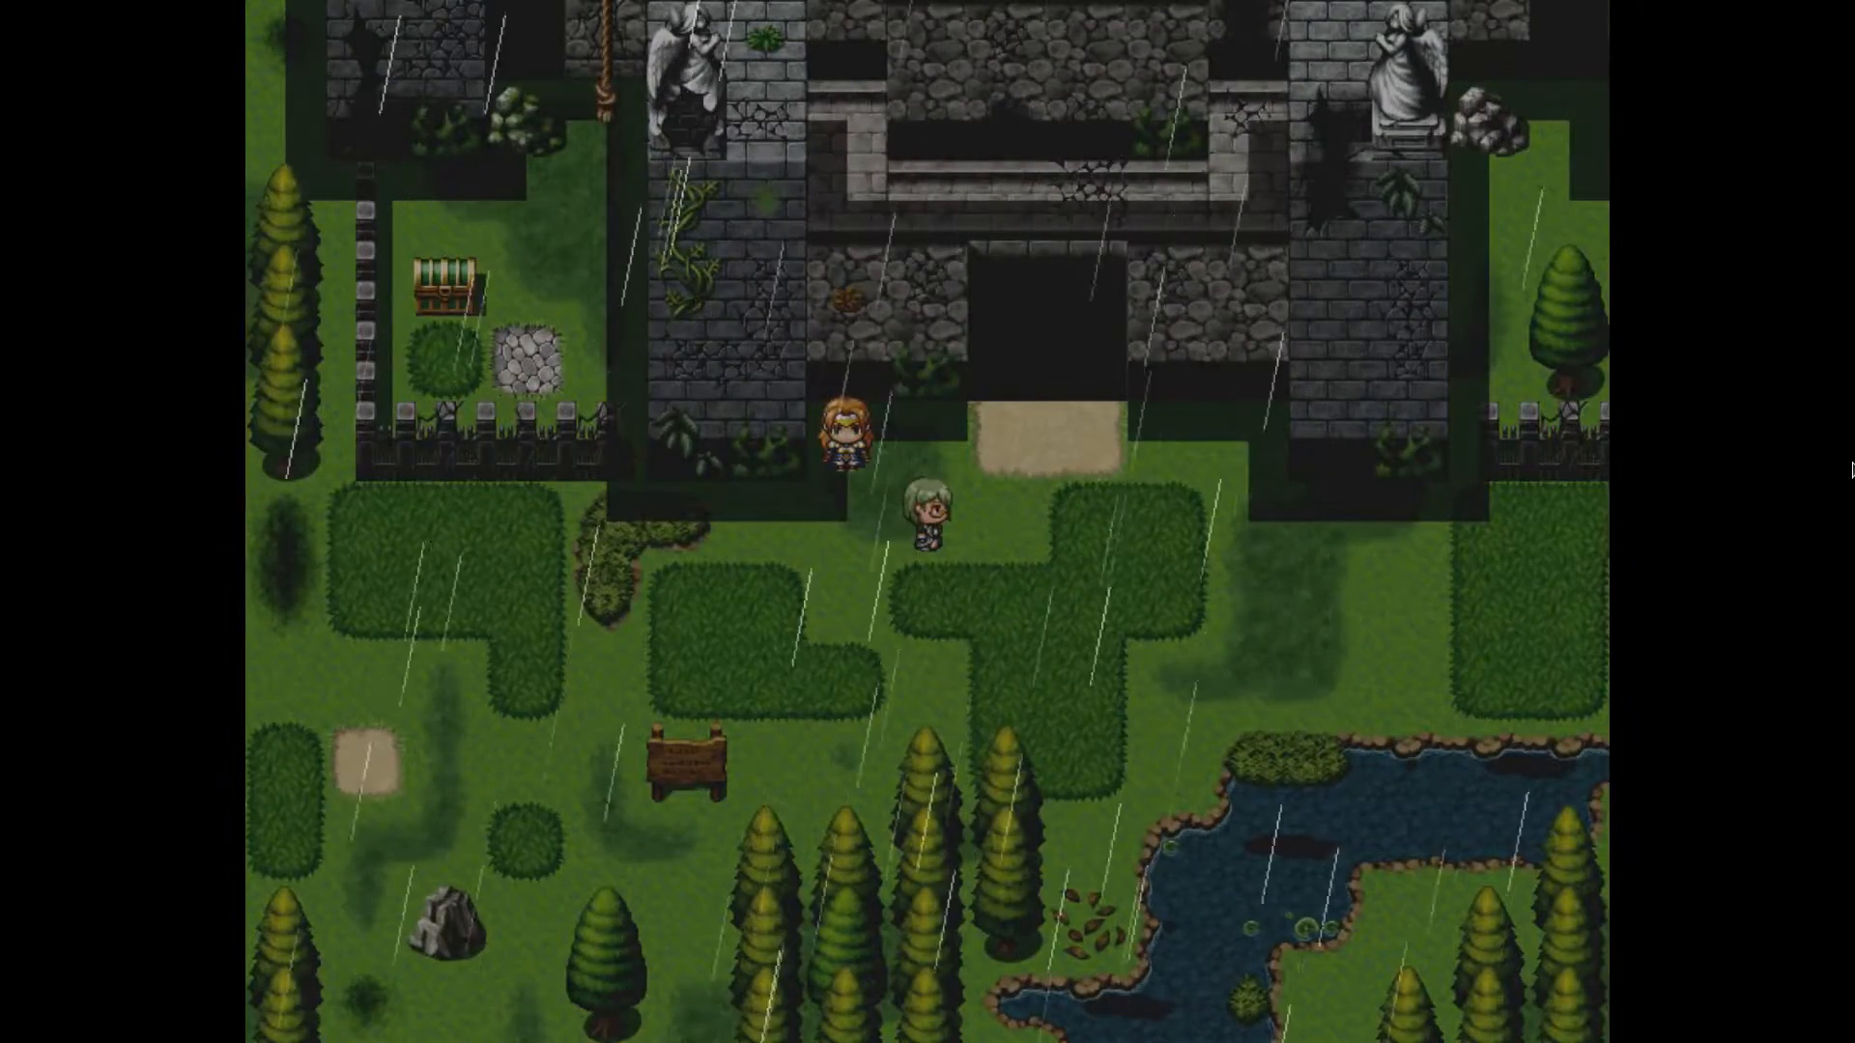
Step: Walk the character around the ruins map in the rain to demonstrate the storm
key("Right")
key("Right")
key("Up")
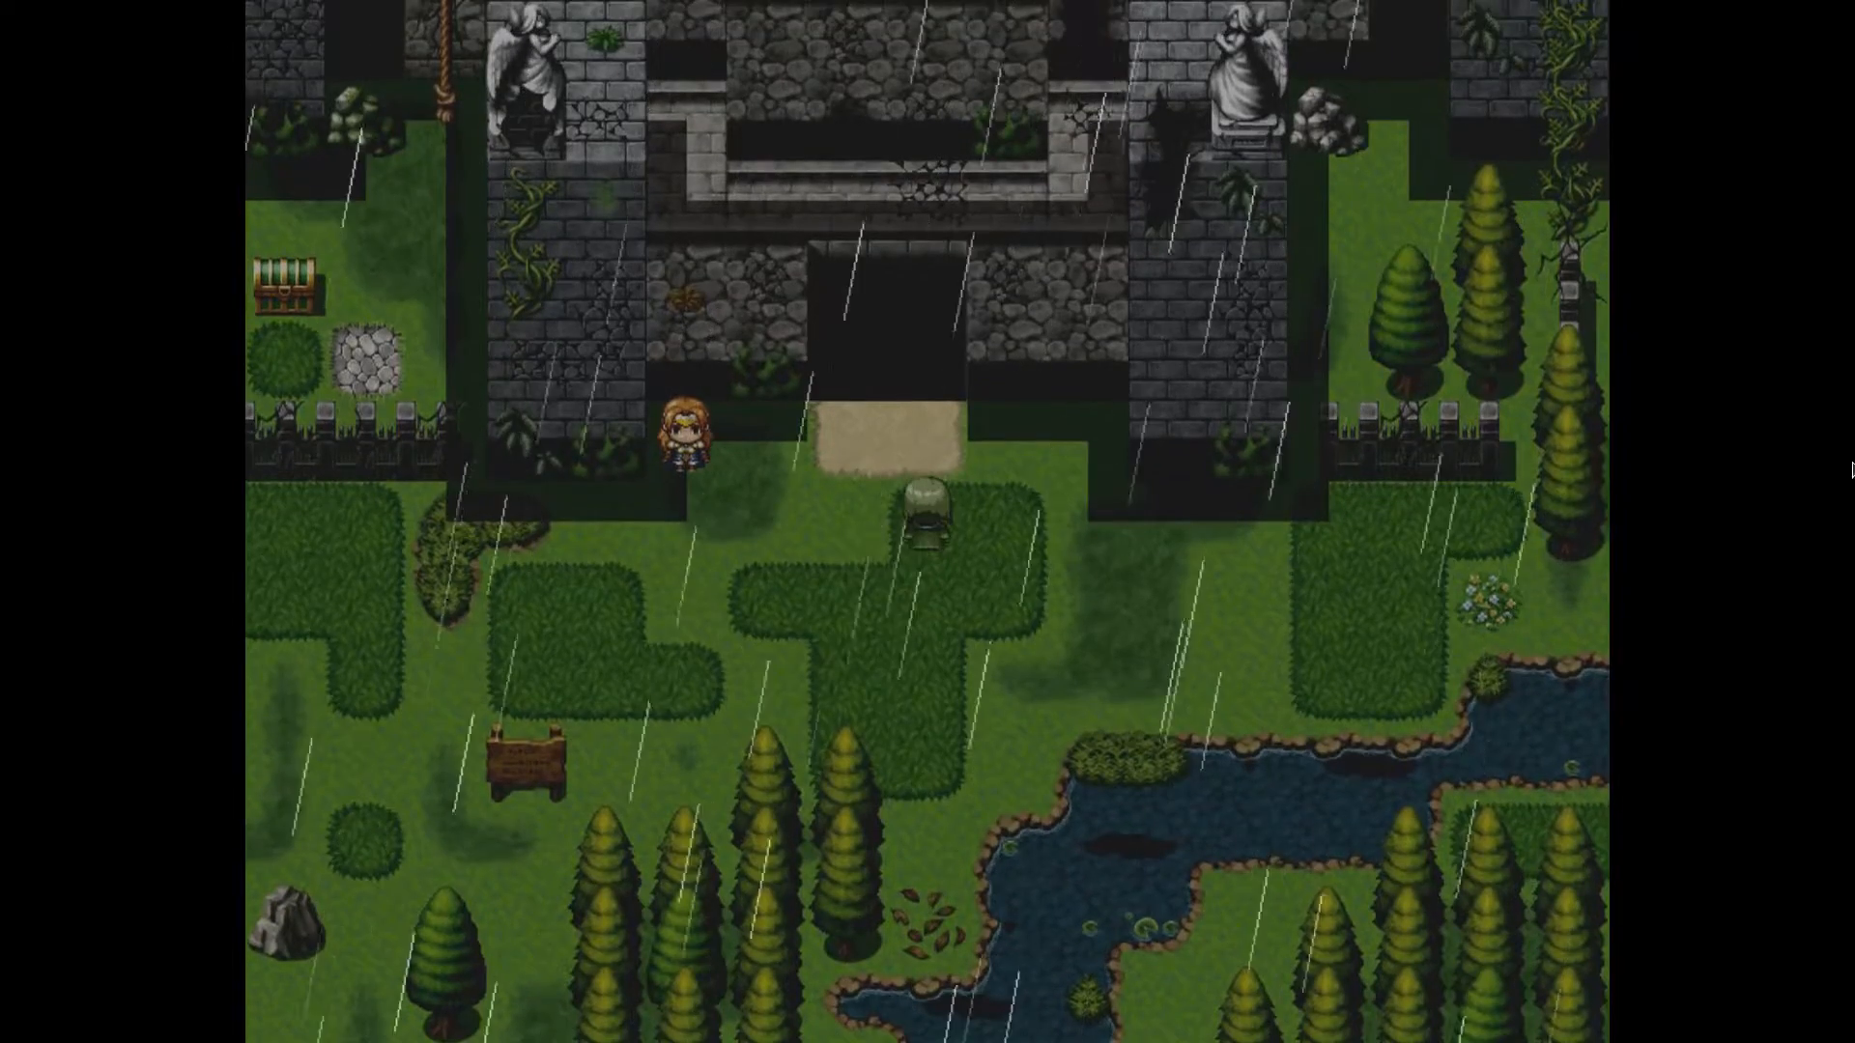
key("Up")
key("Down")
key("Down")
key("Left")
key("Left")
key("Left")
key("Left")
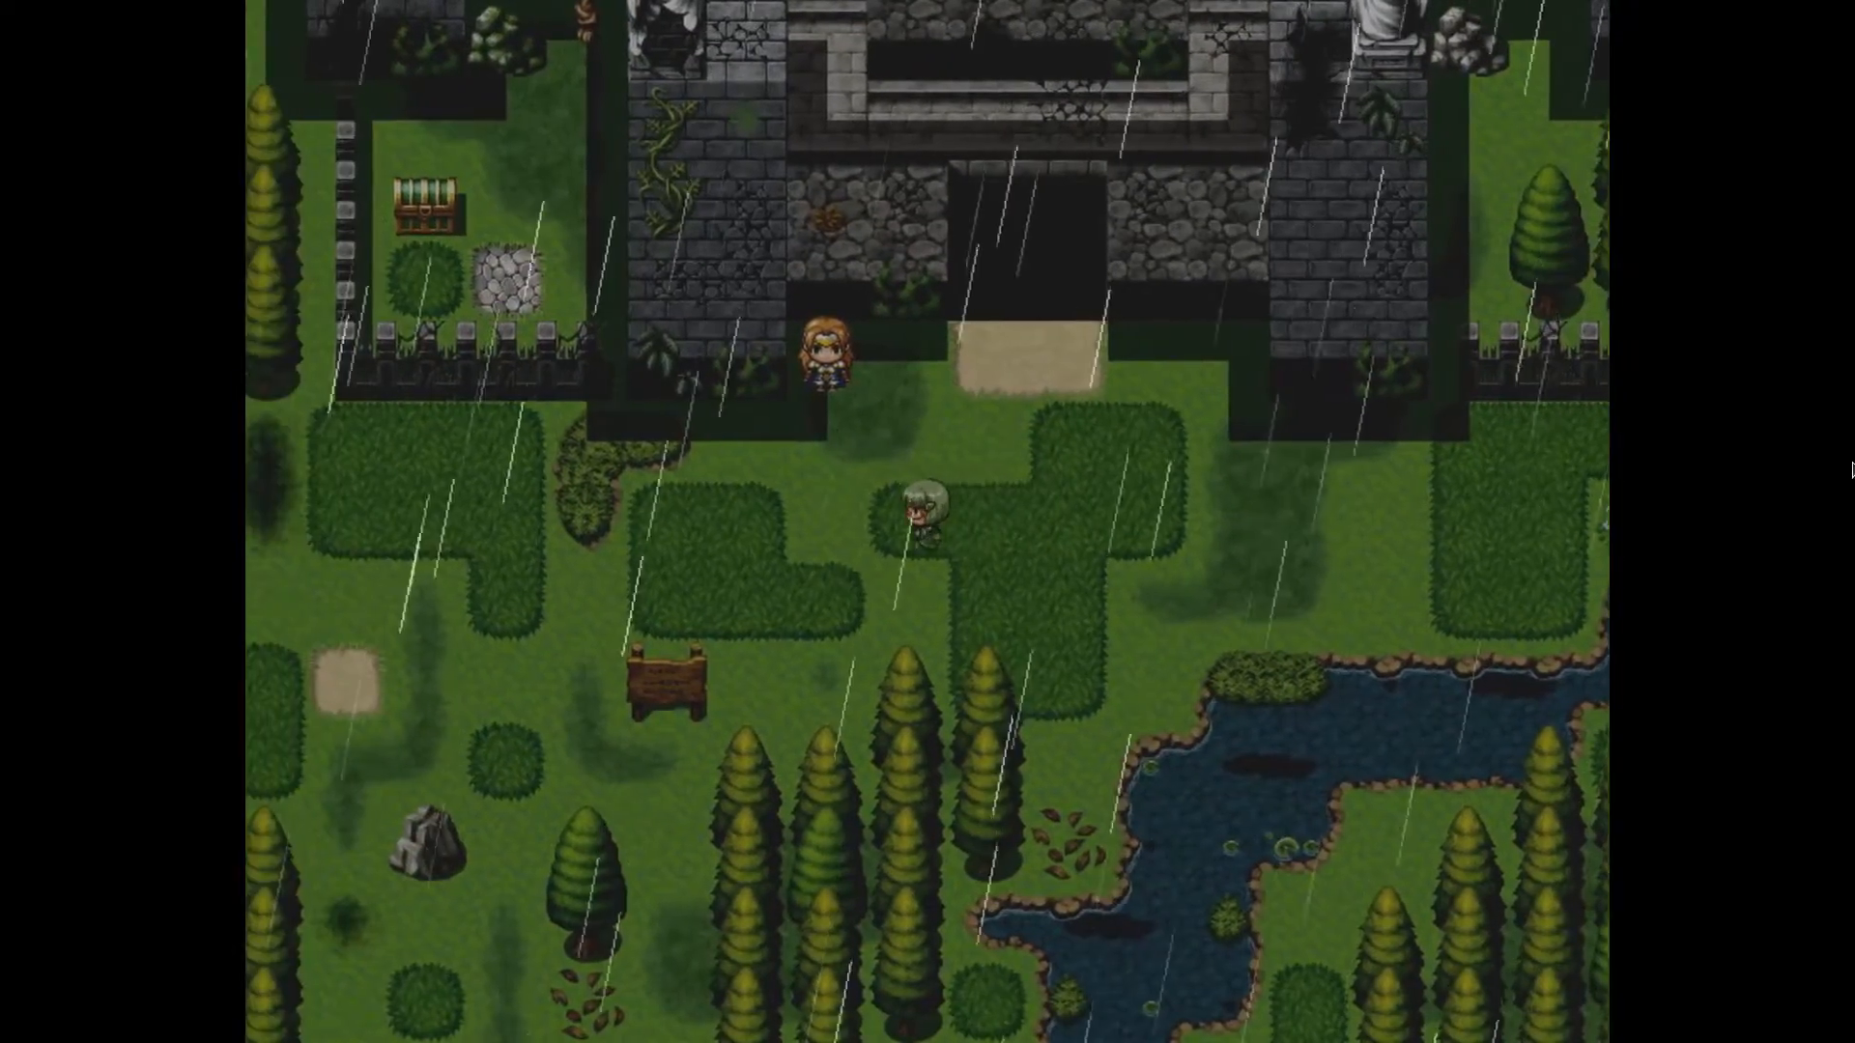
key("Right")
key("Right")
key("Right")
key("Right")
key("Right")
key("Right")
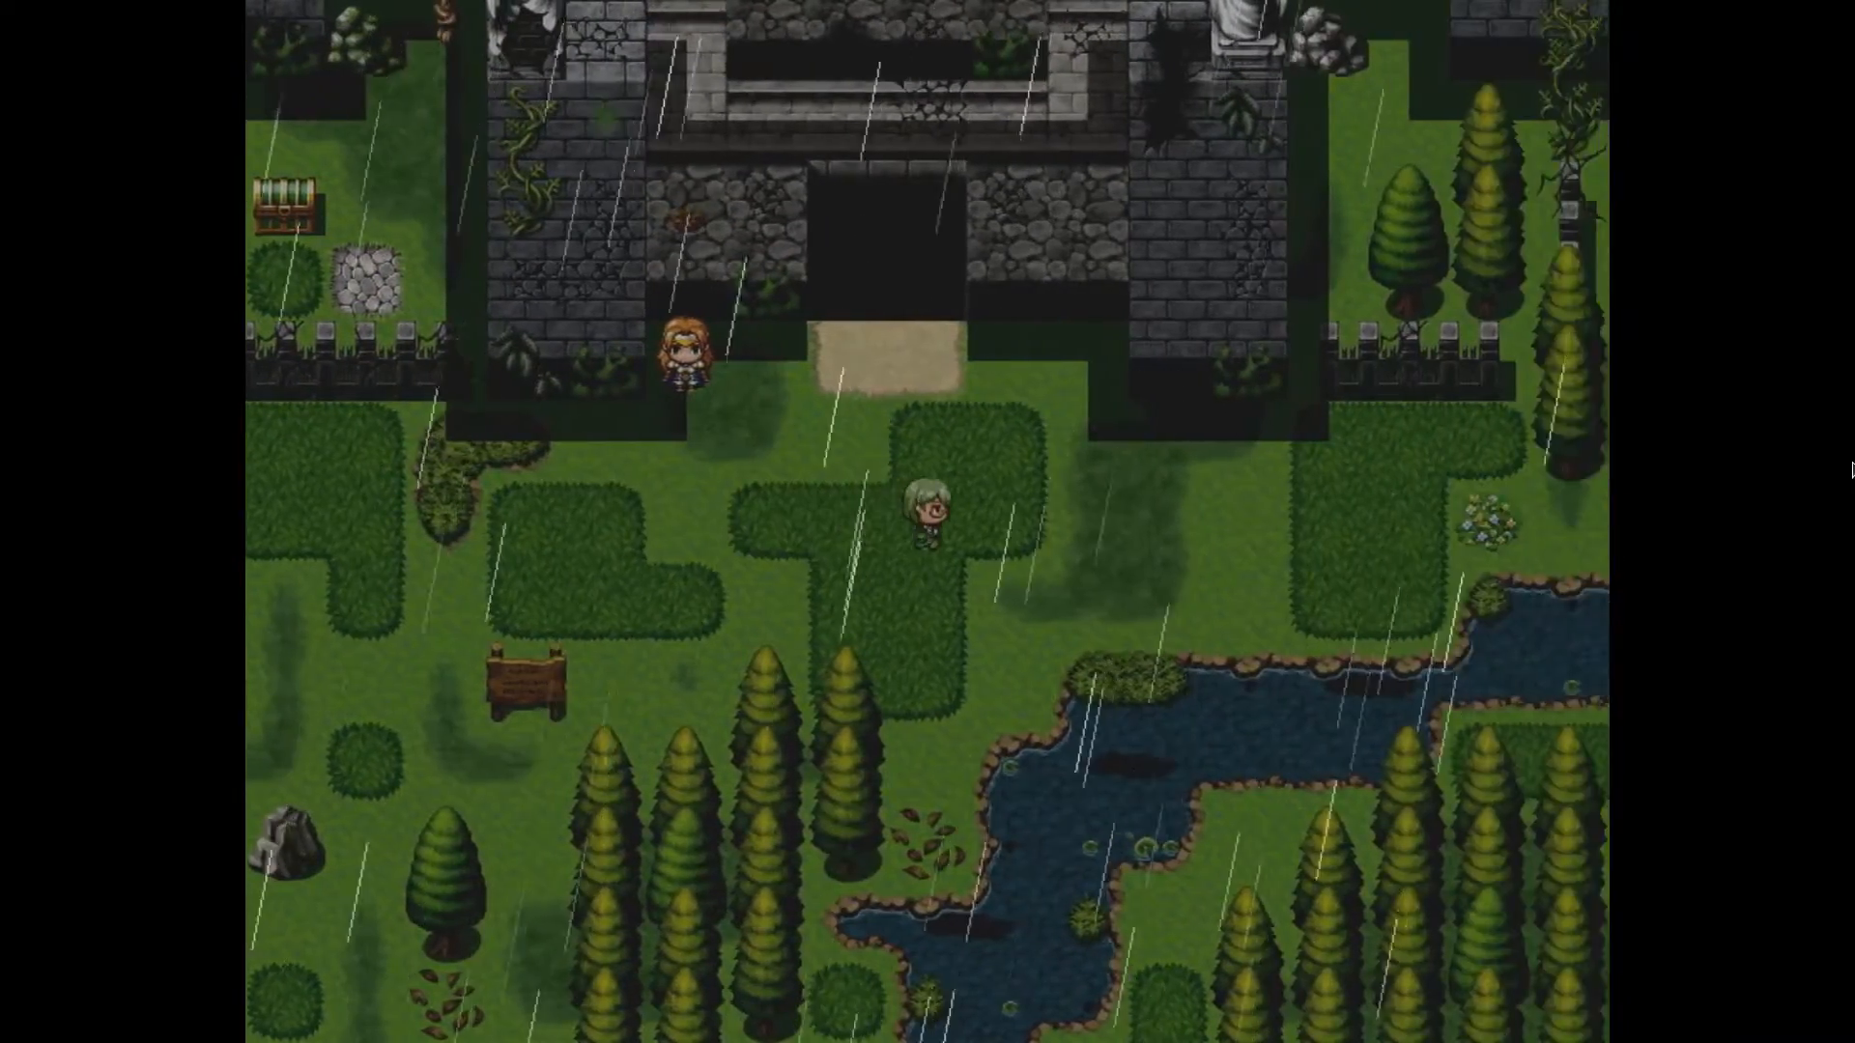
Step: Check the weather variables in the 0001-0010 range on the playtest's debug screen
key("F9")
key("Return")
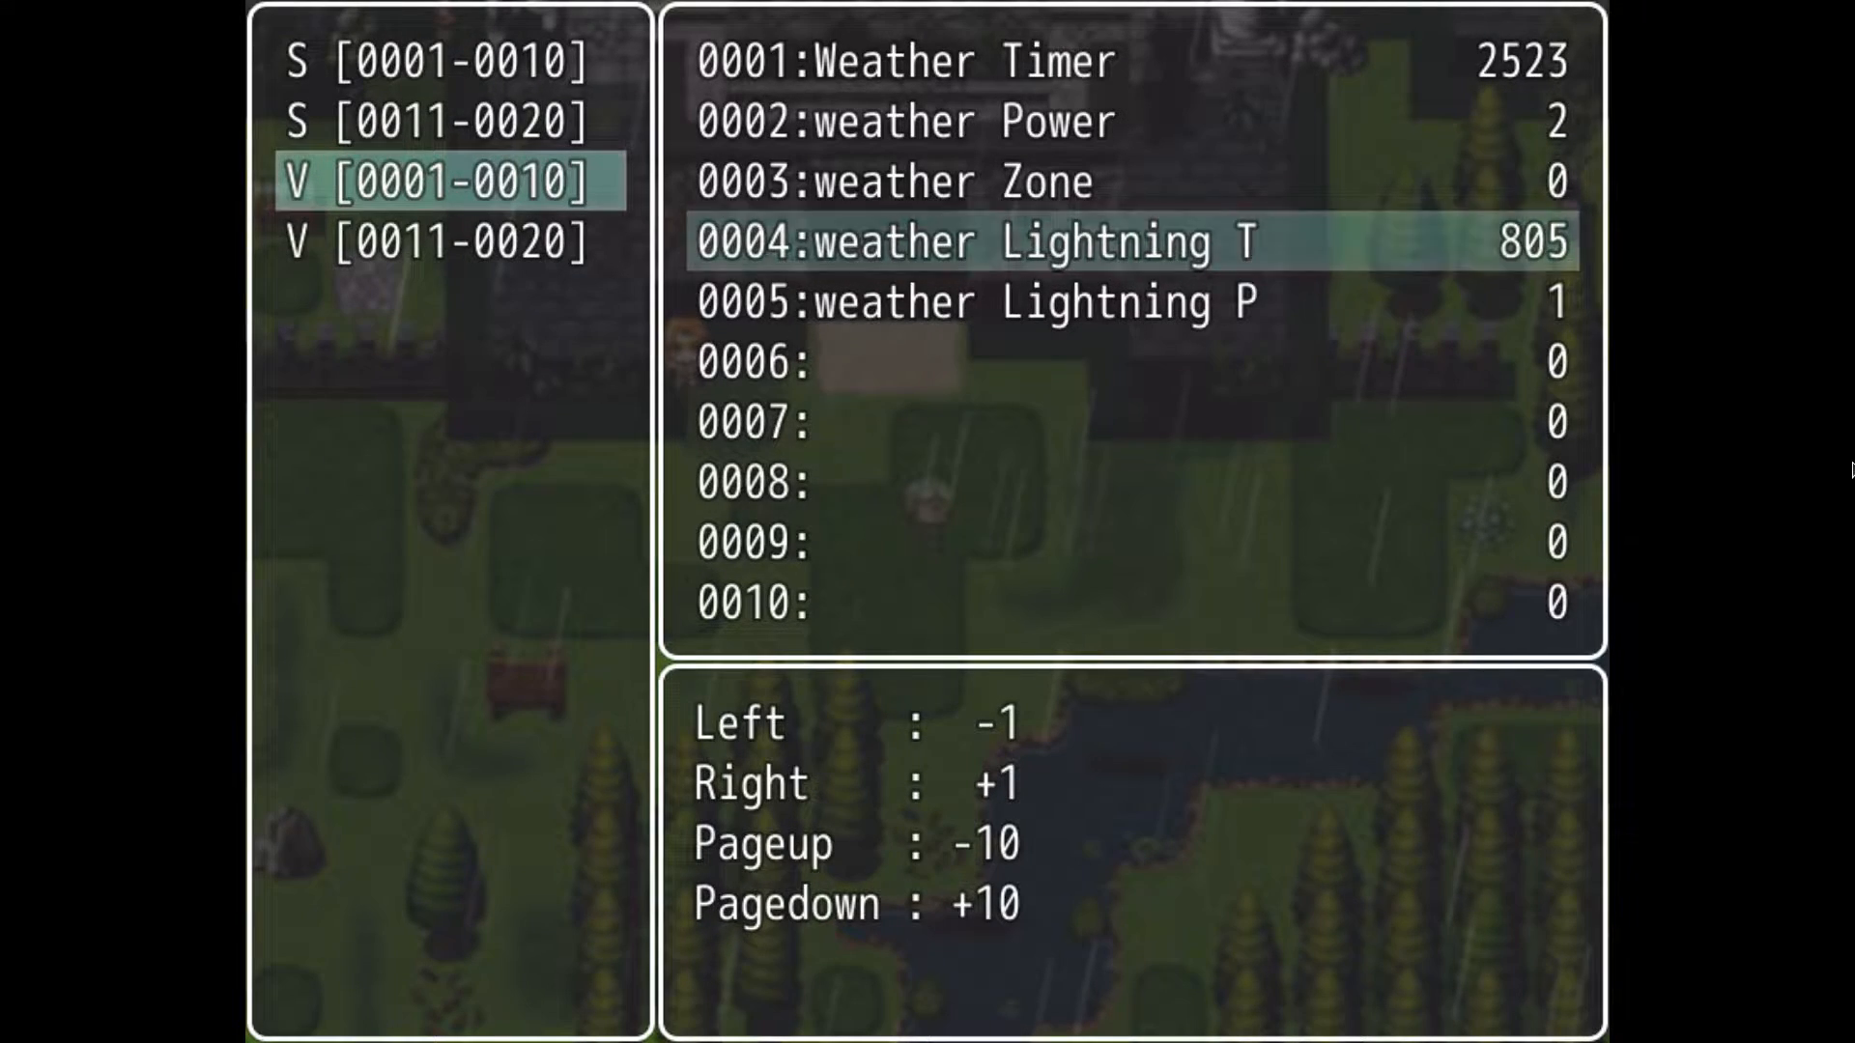
key("Escape")
Step: Walk the character through the snow town, leave full screen and close the playtest
key("Up")
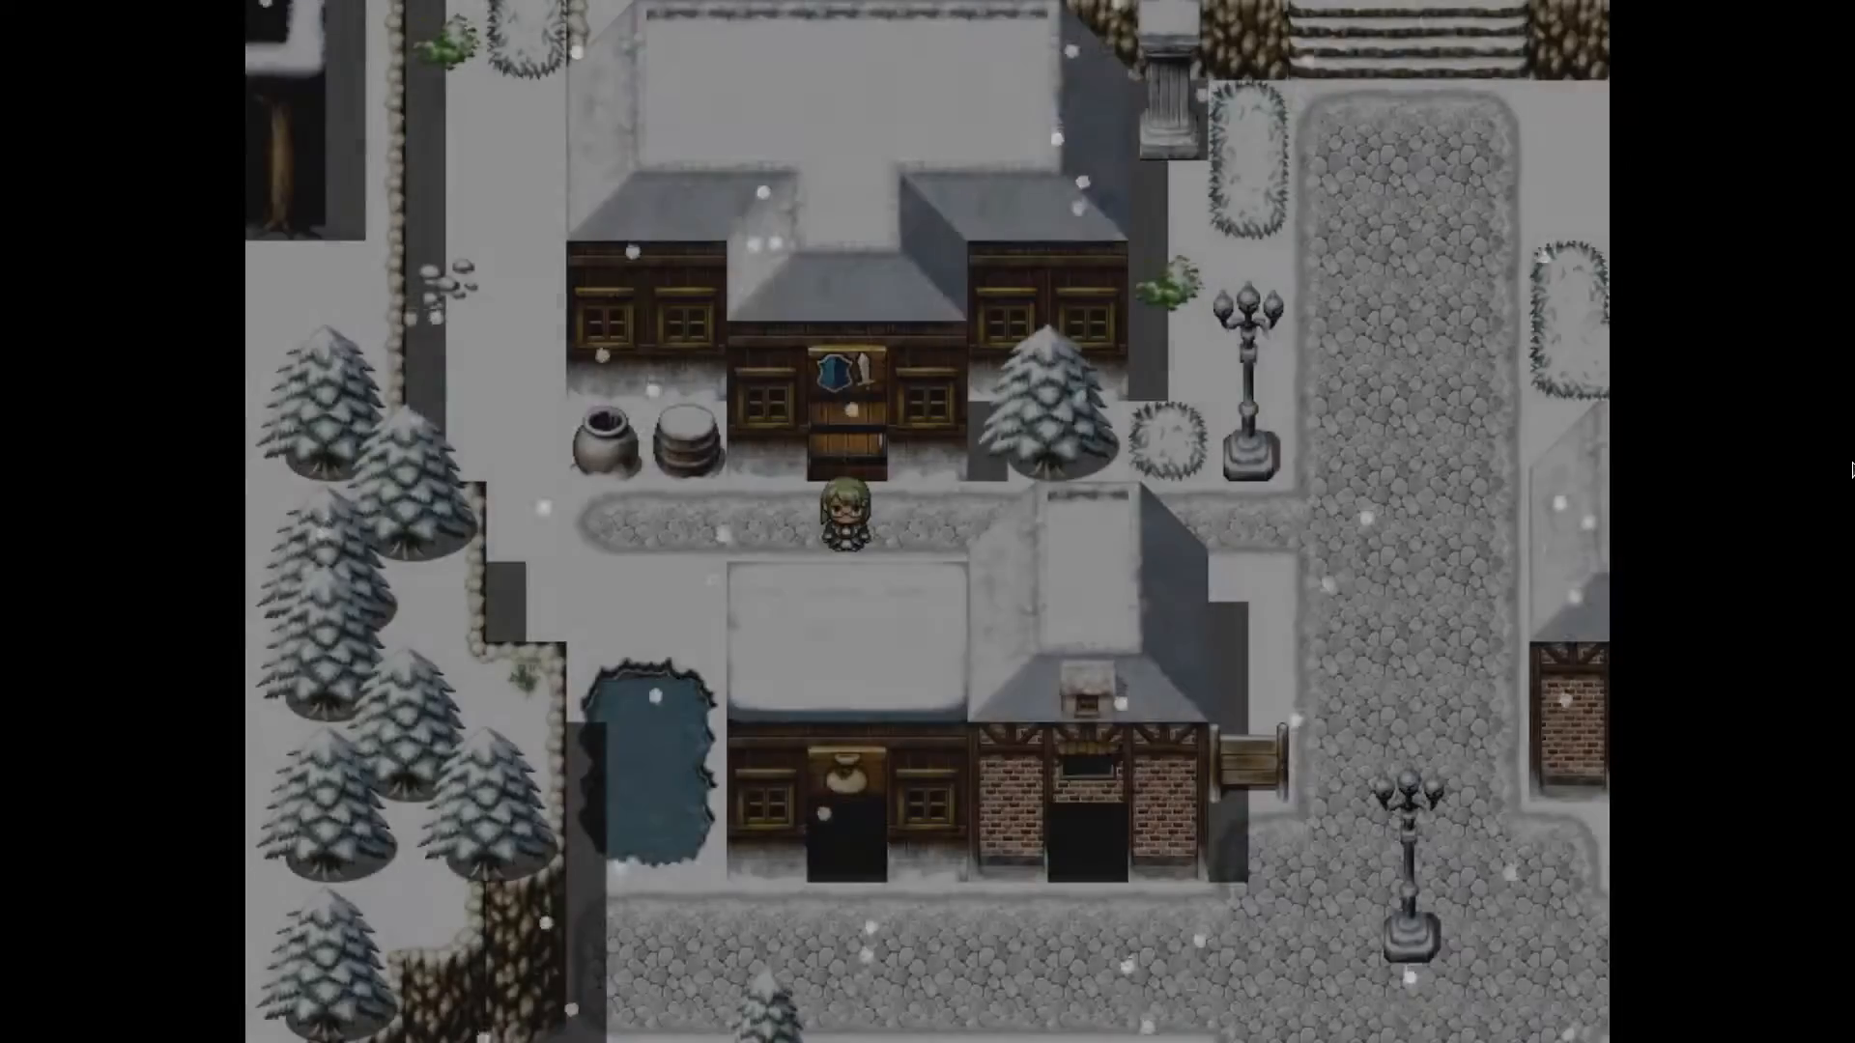
key("Right")
key("Up")
key("F4")
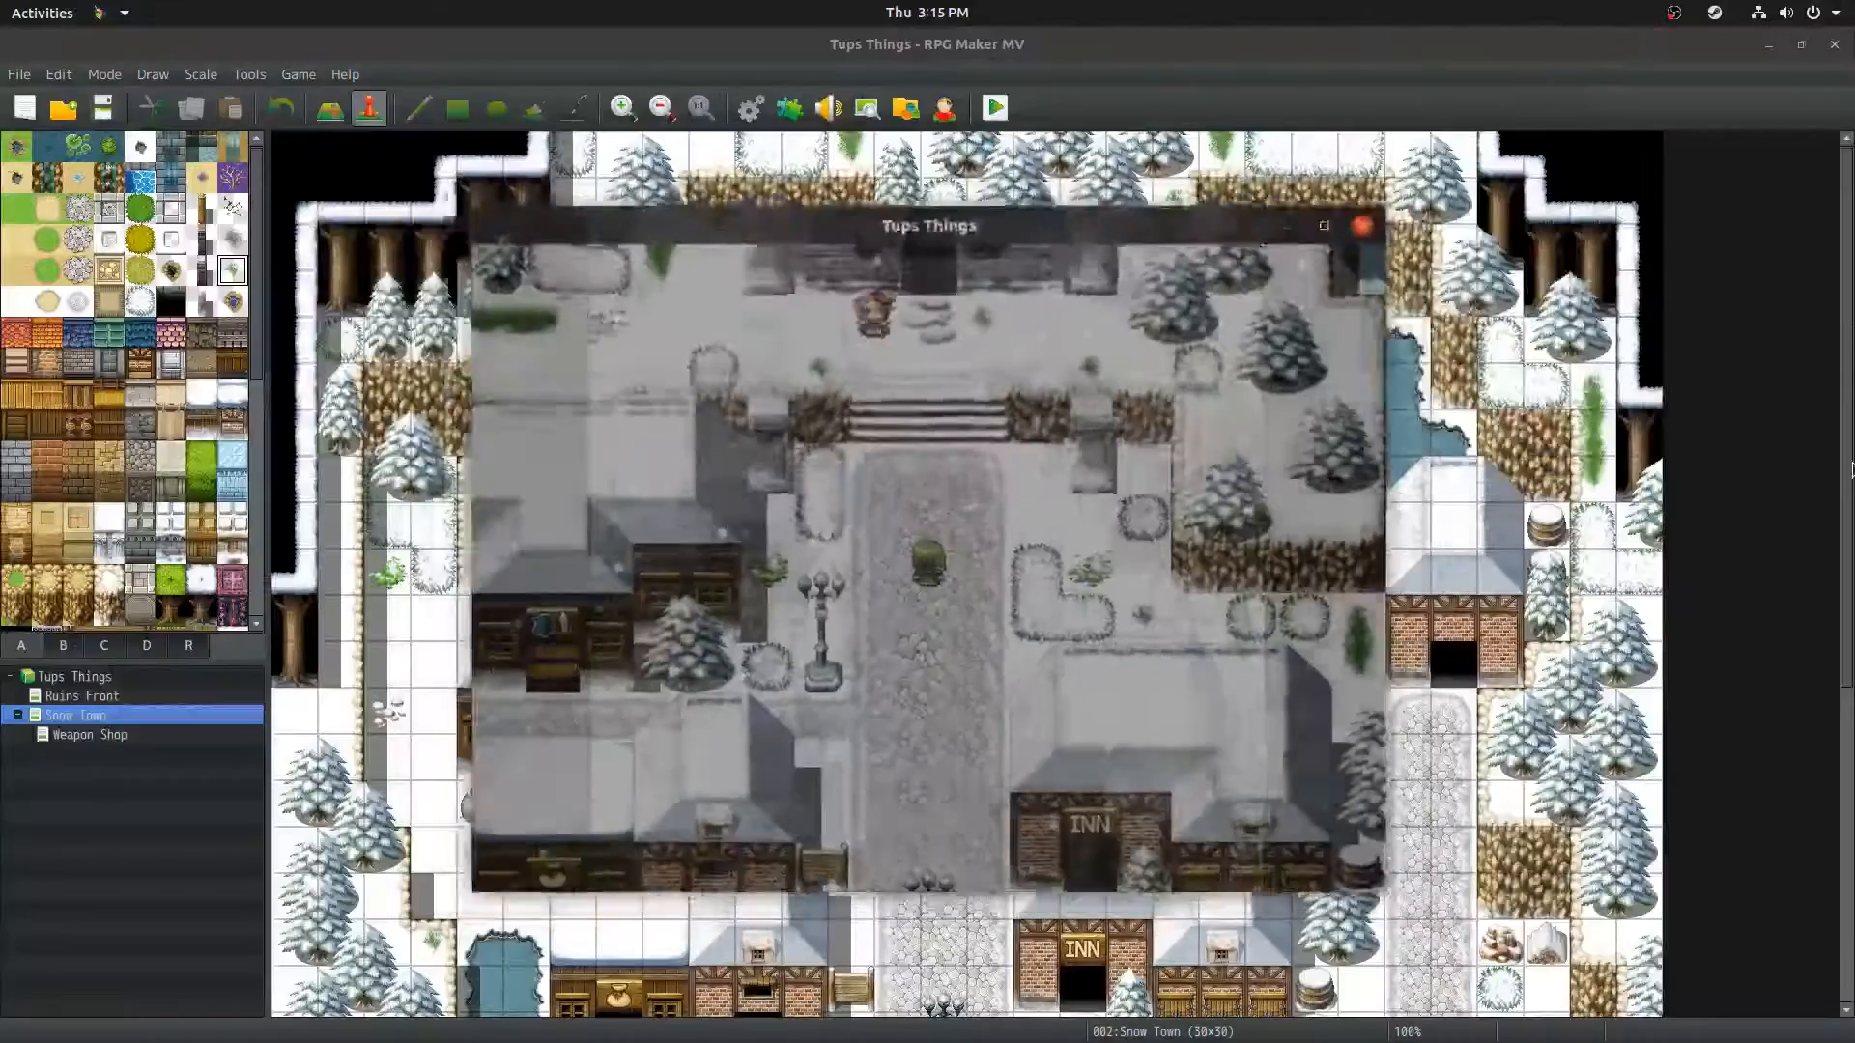
left_click(1302, 251)
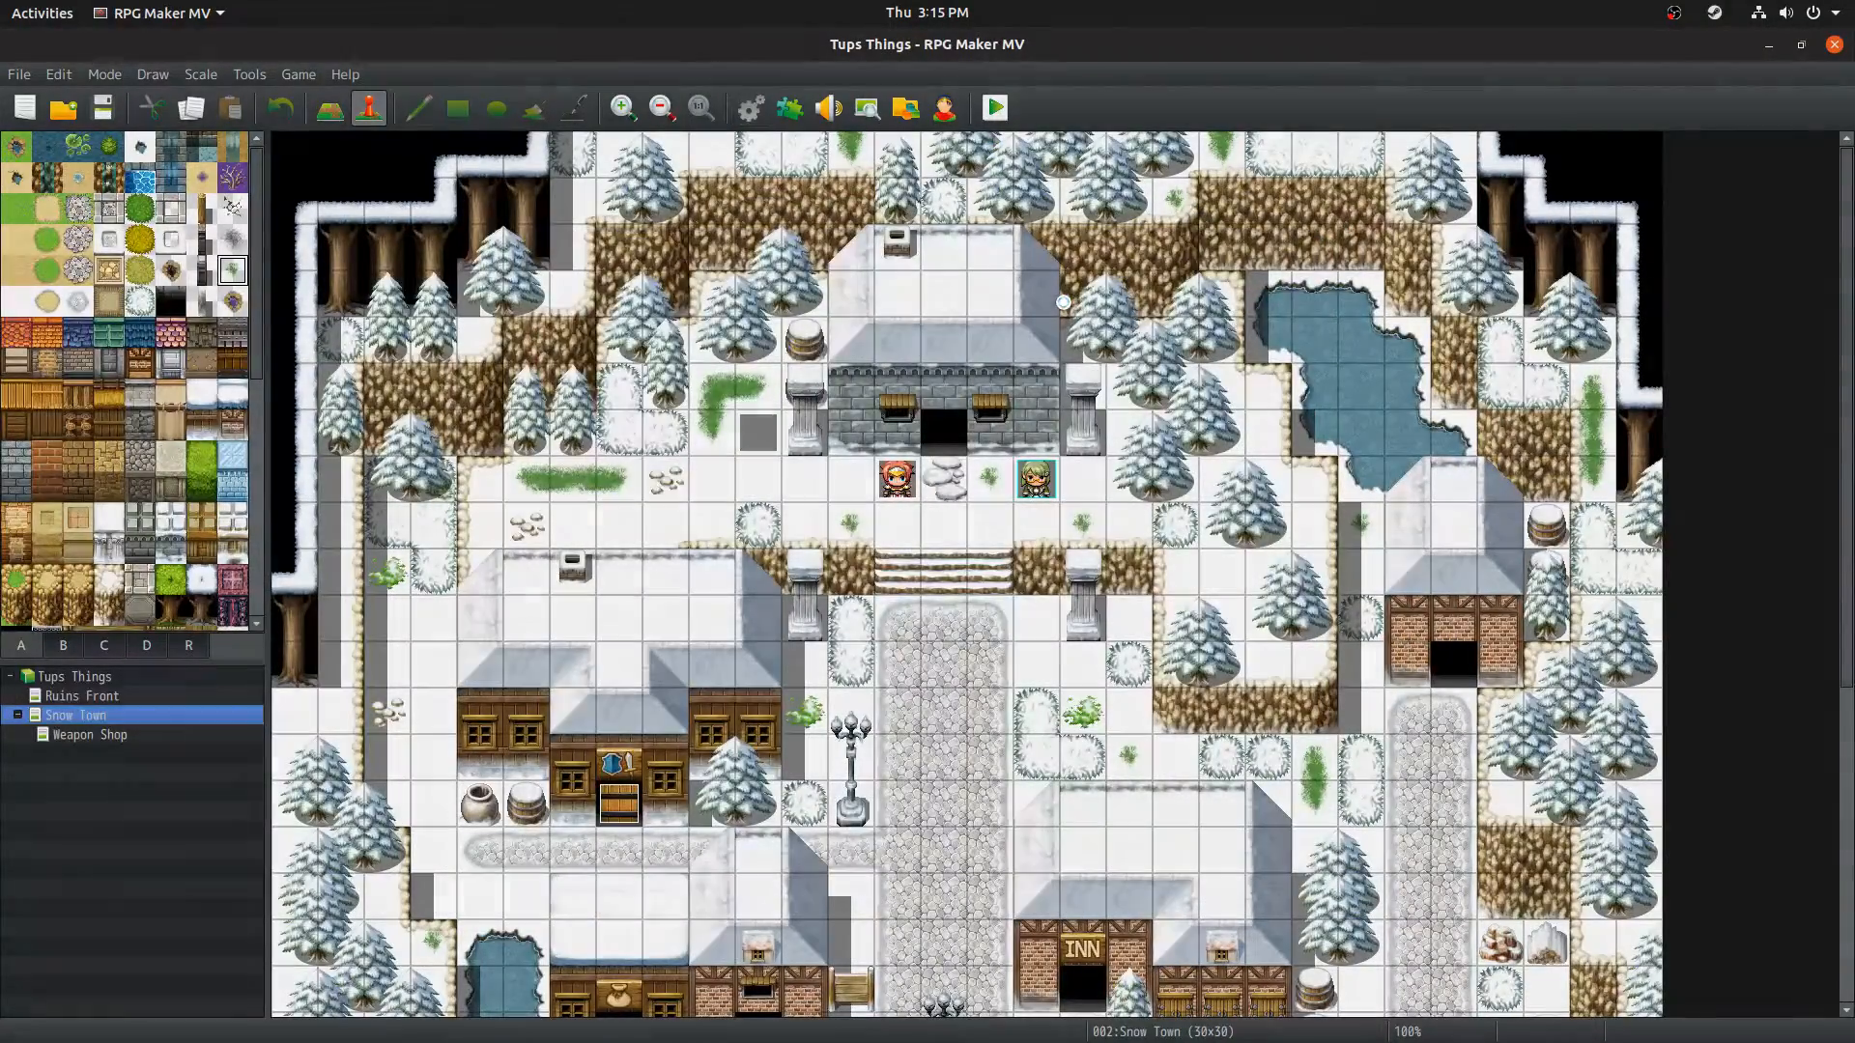
Step: Inspect the commands that increase and reset weather Lightning T and randomize weather Lightning P in the Storm Lightning common event
key("F9")
left_click(884, 397)
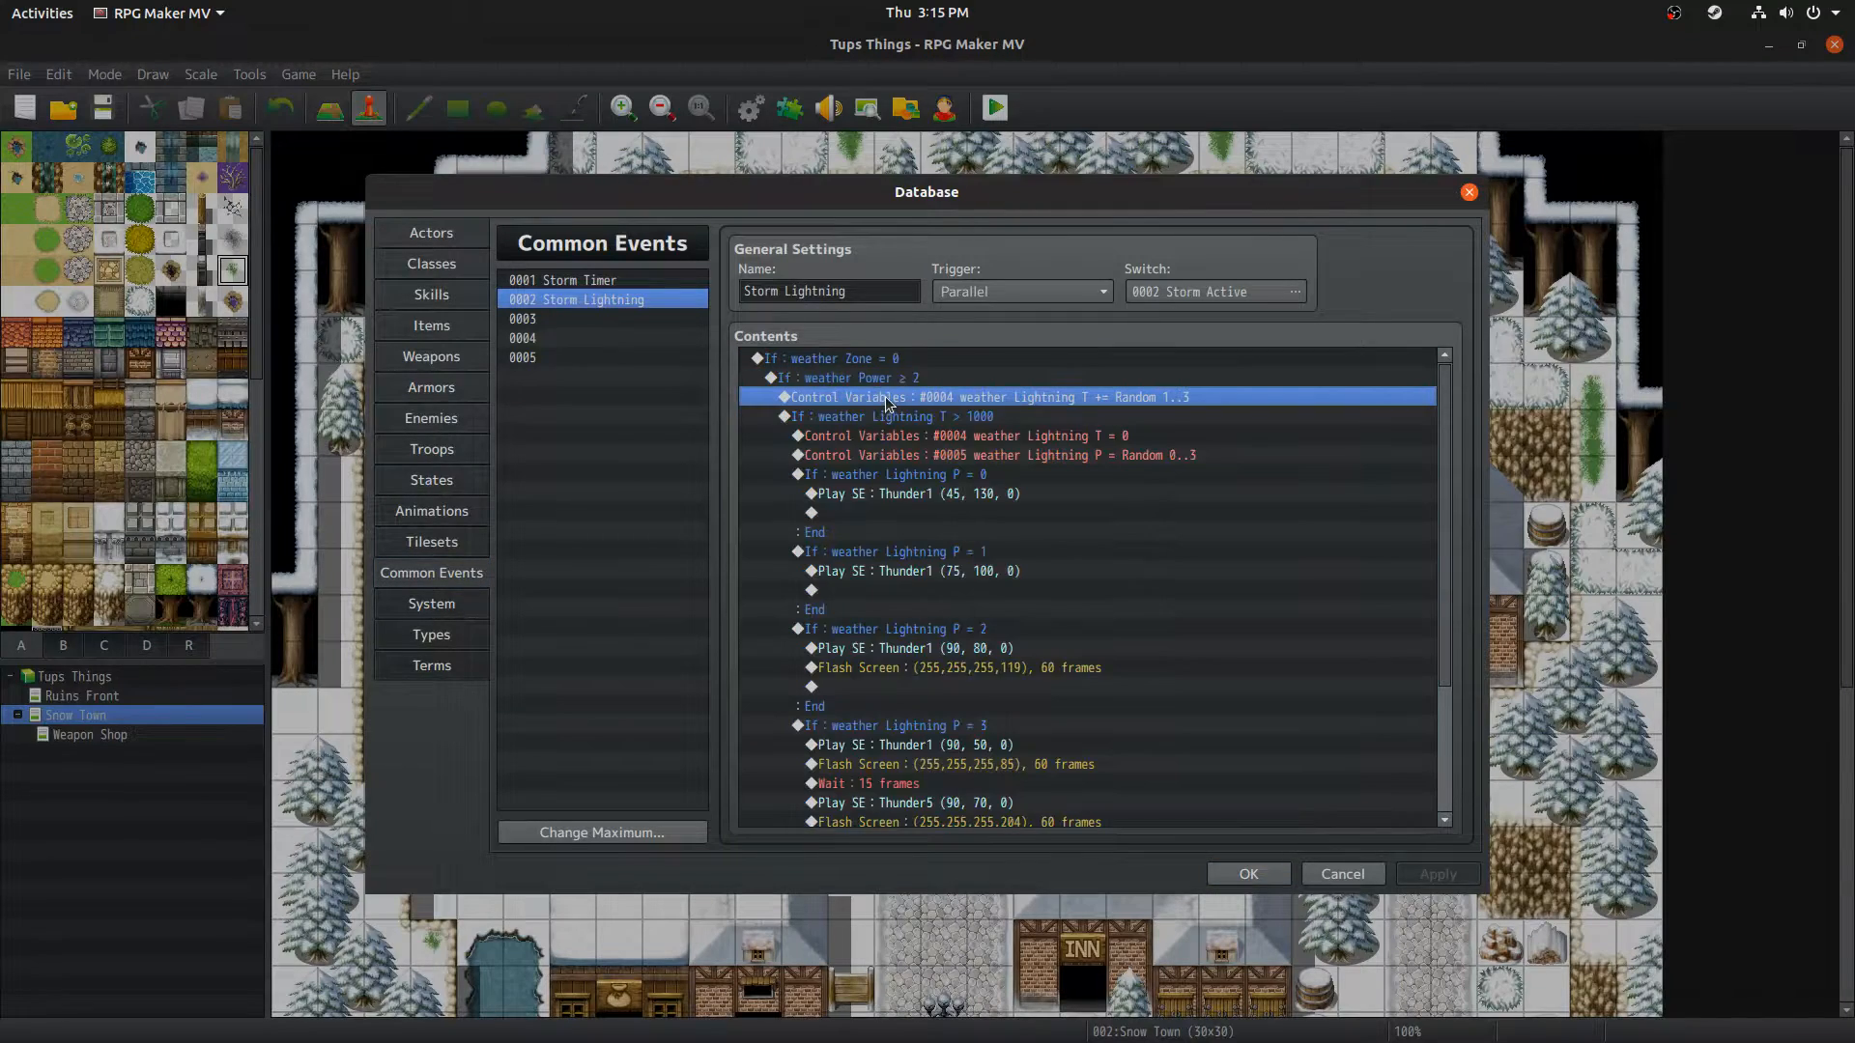
left_click(1020, 450)
left_click(1016, 437)
Step: In Storm Timer's weather Zone command, replace the script operand with Number($dataMap.meta['zone']) and copy that script
left_click(637, 296)
left_click(638, 283)
left_click(1035, 376)
key("Return")
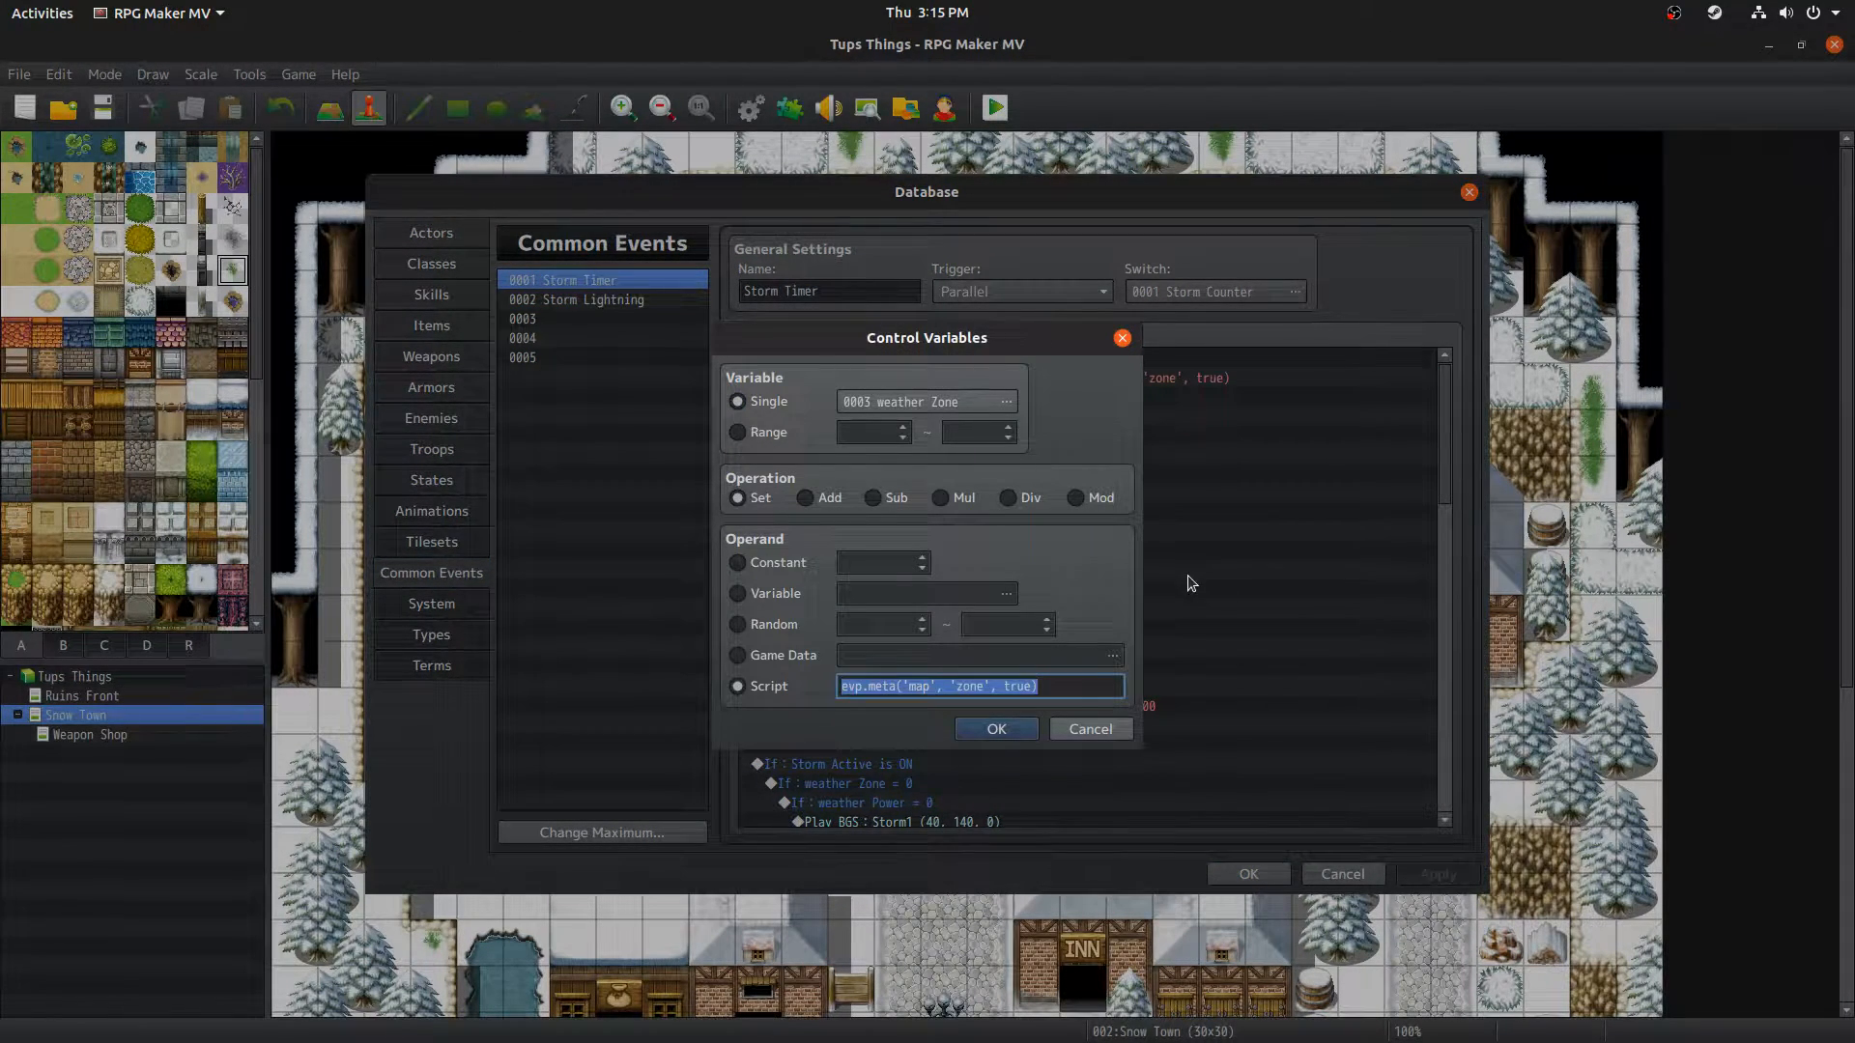
type("Number($datra")
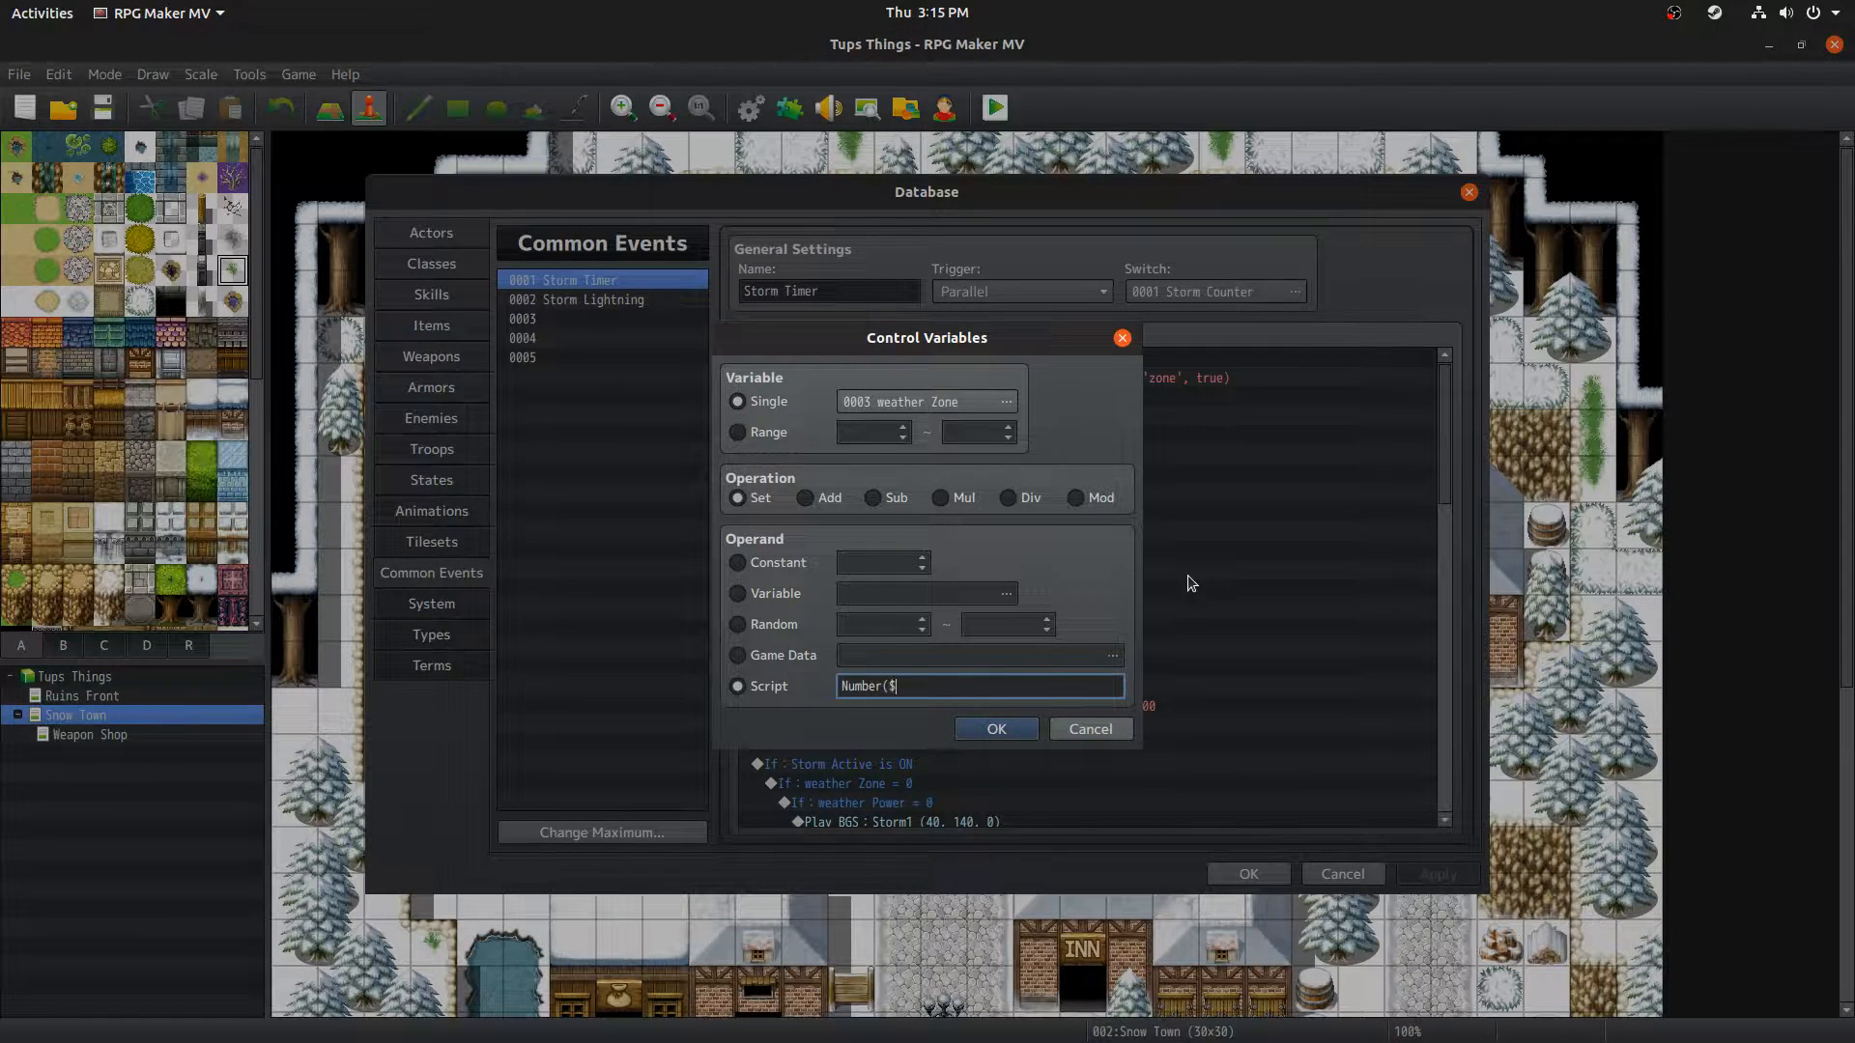
key("BackSpace")
key("BackSpace")
type("aMap.meta['zone'])")
key("ctrl+a")
key("ctrl+c")
Step: Switch to the YouTube Live Dashboard in Firefox and post the copied script in the chat, followed by the message "without plugin"
key("alt+Tab")
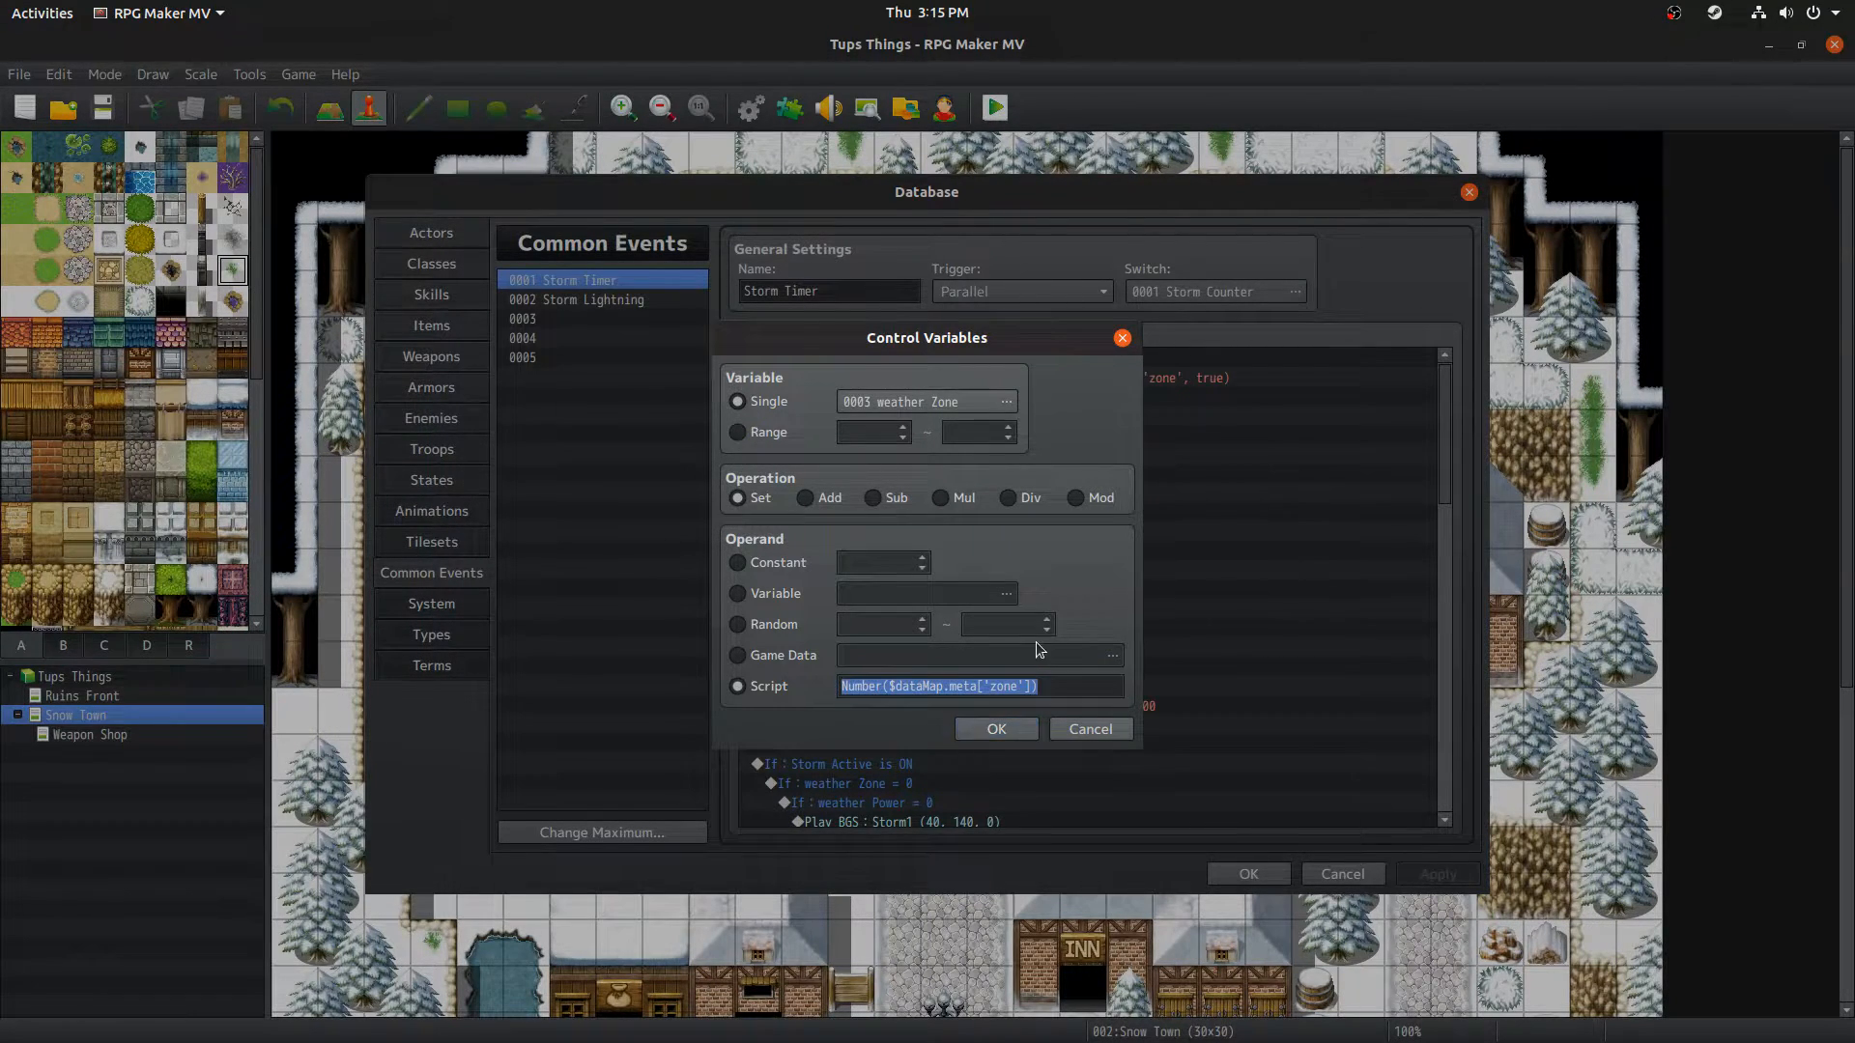
key("ctrl+v")
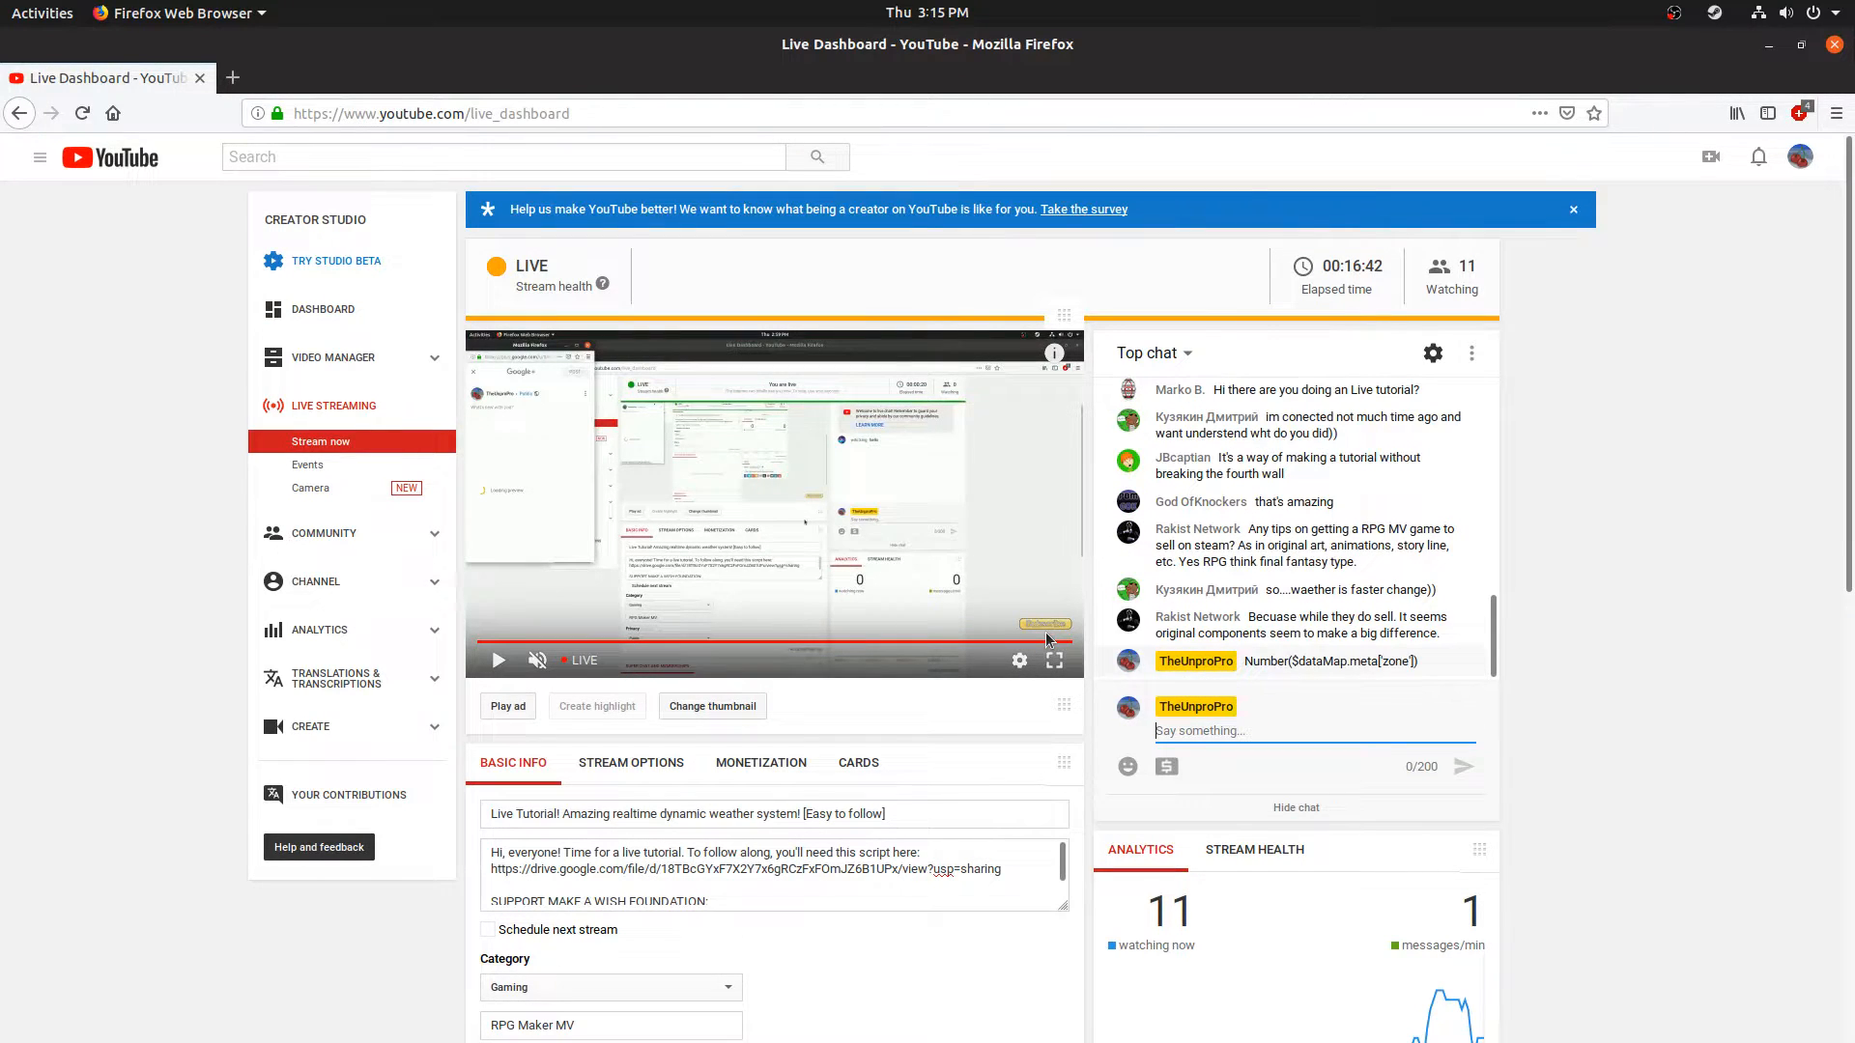
type("without plugi")
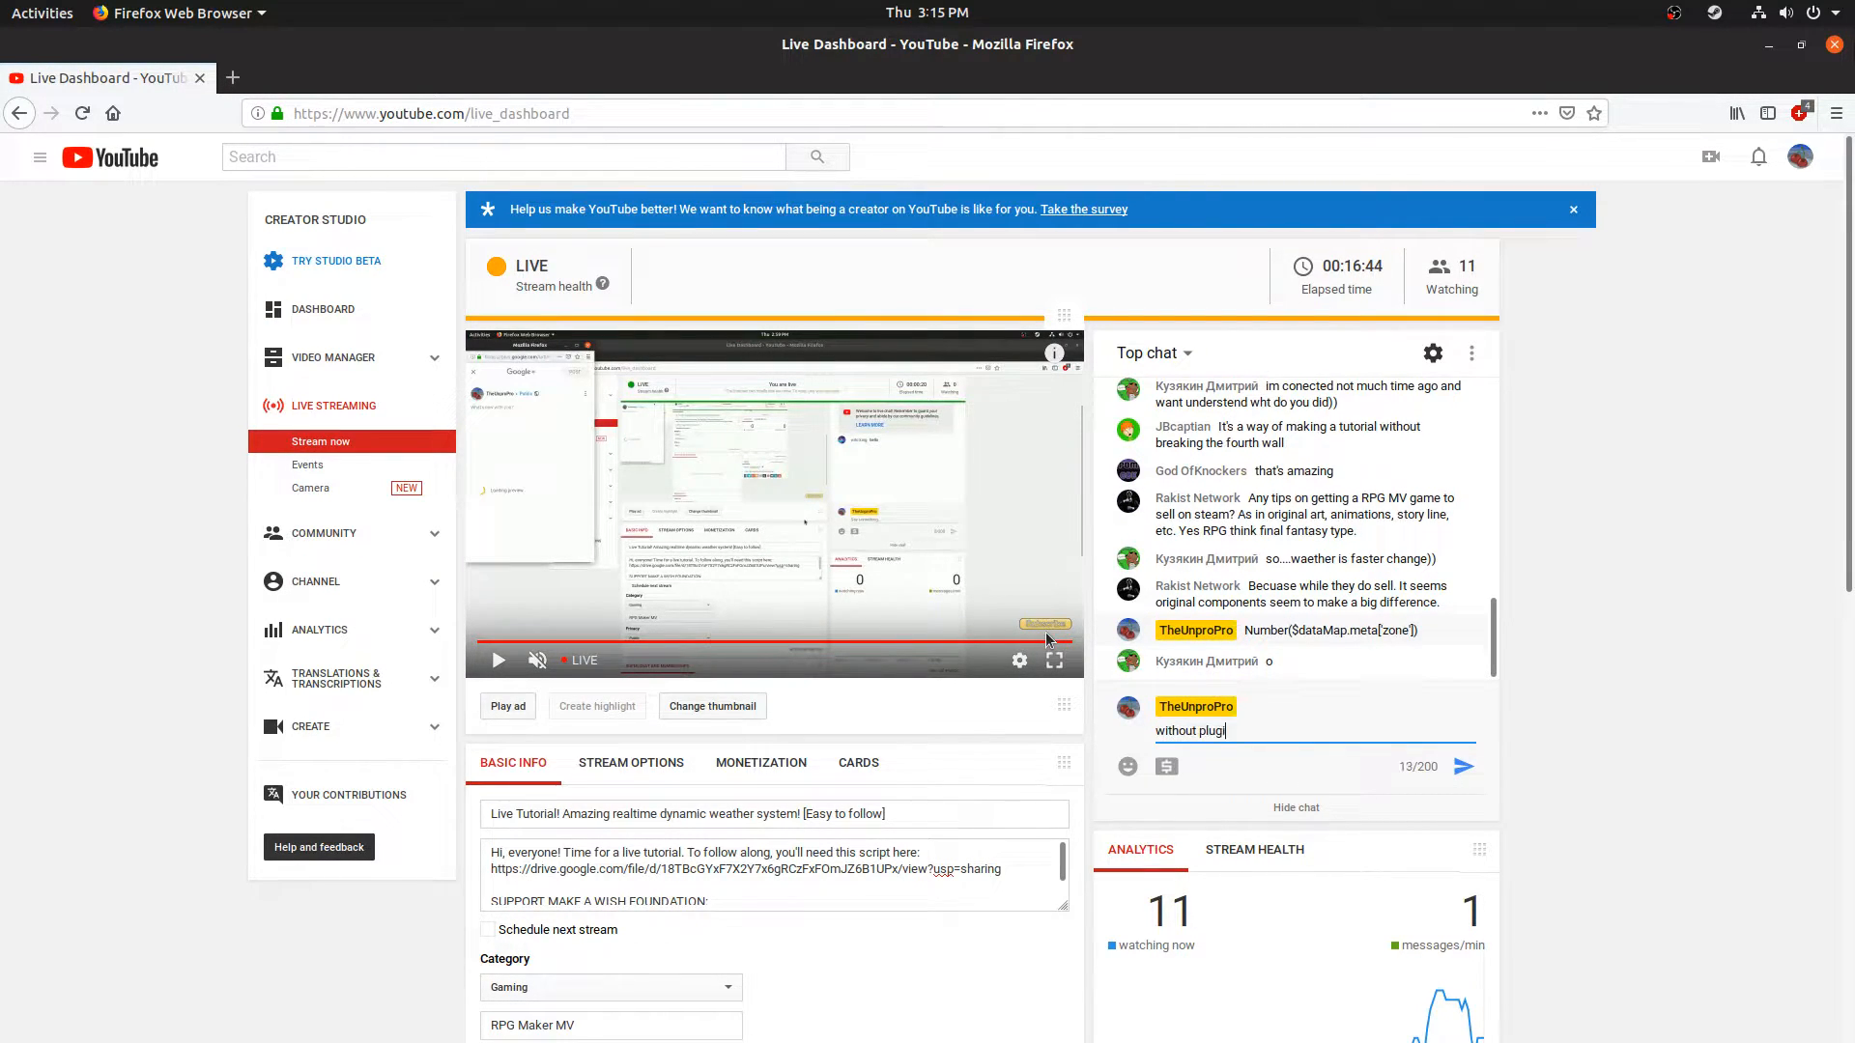
type("n")
key("Return")
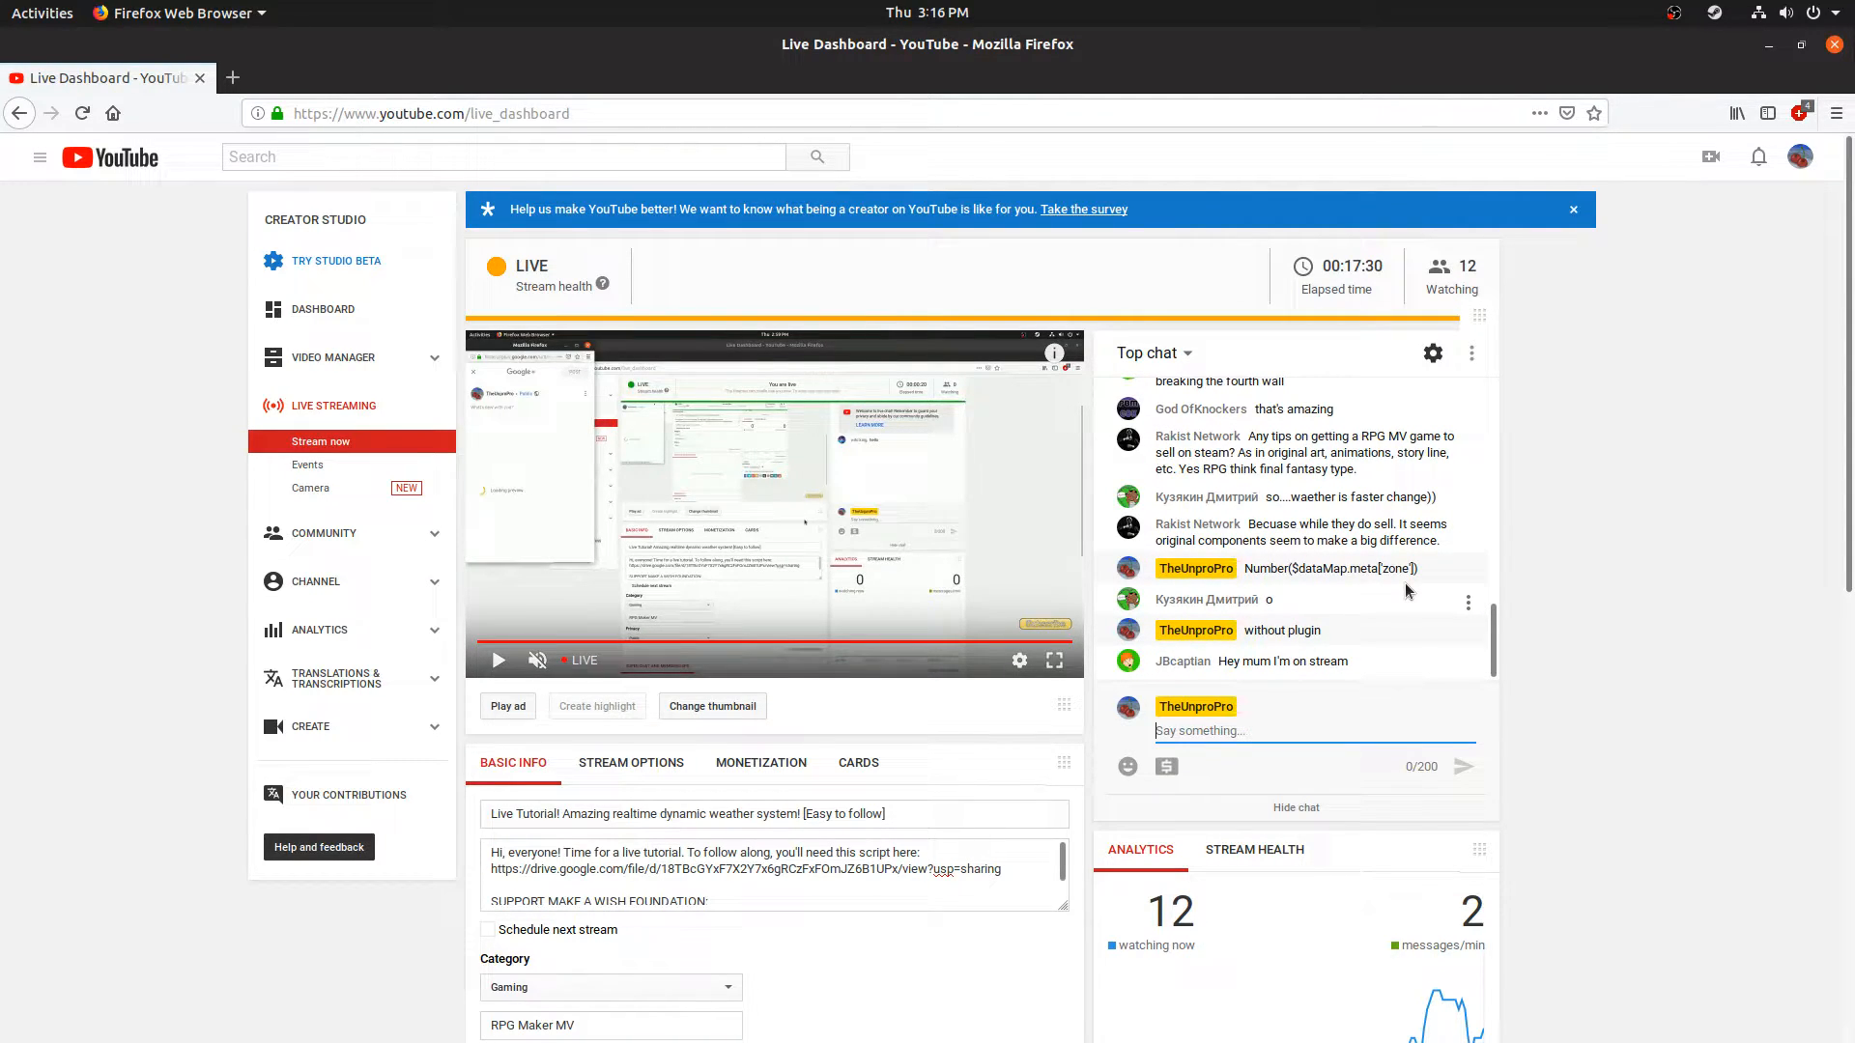
Step: Return to RPG Maker MV and discard the edit to the weather Zone command
key("alt+Tab")
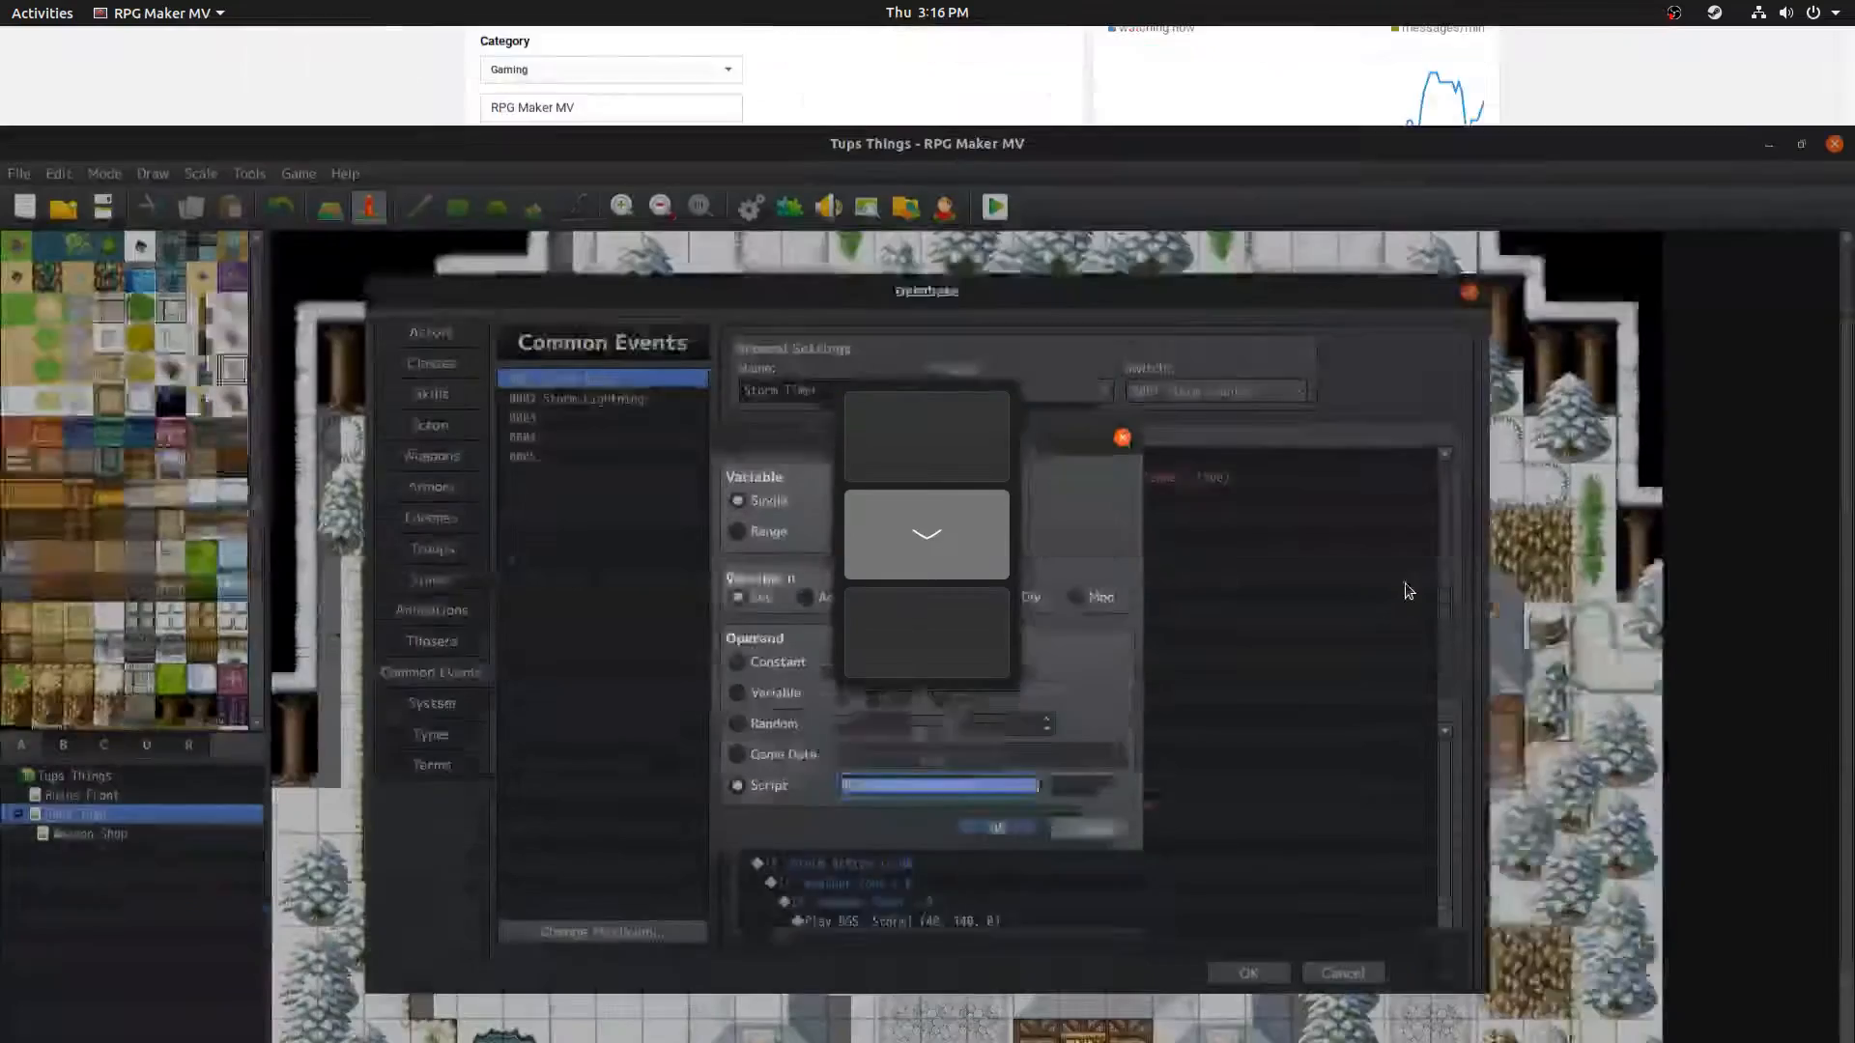
key("ctrl+alt+Up")
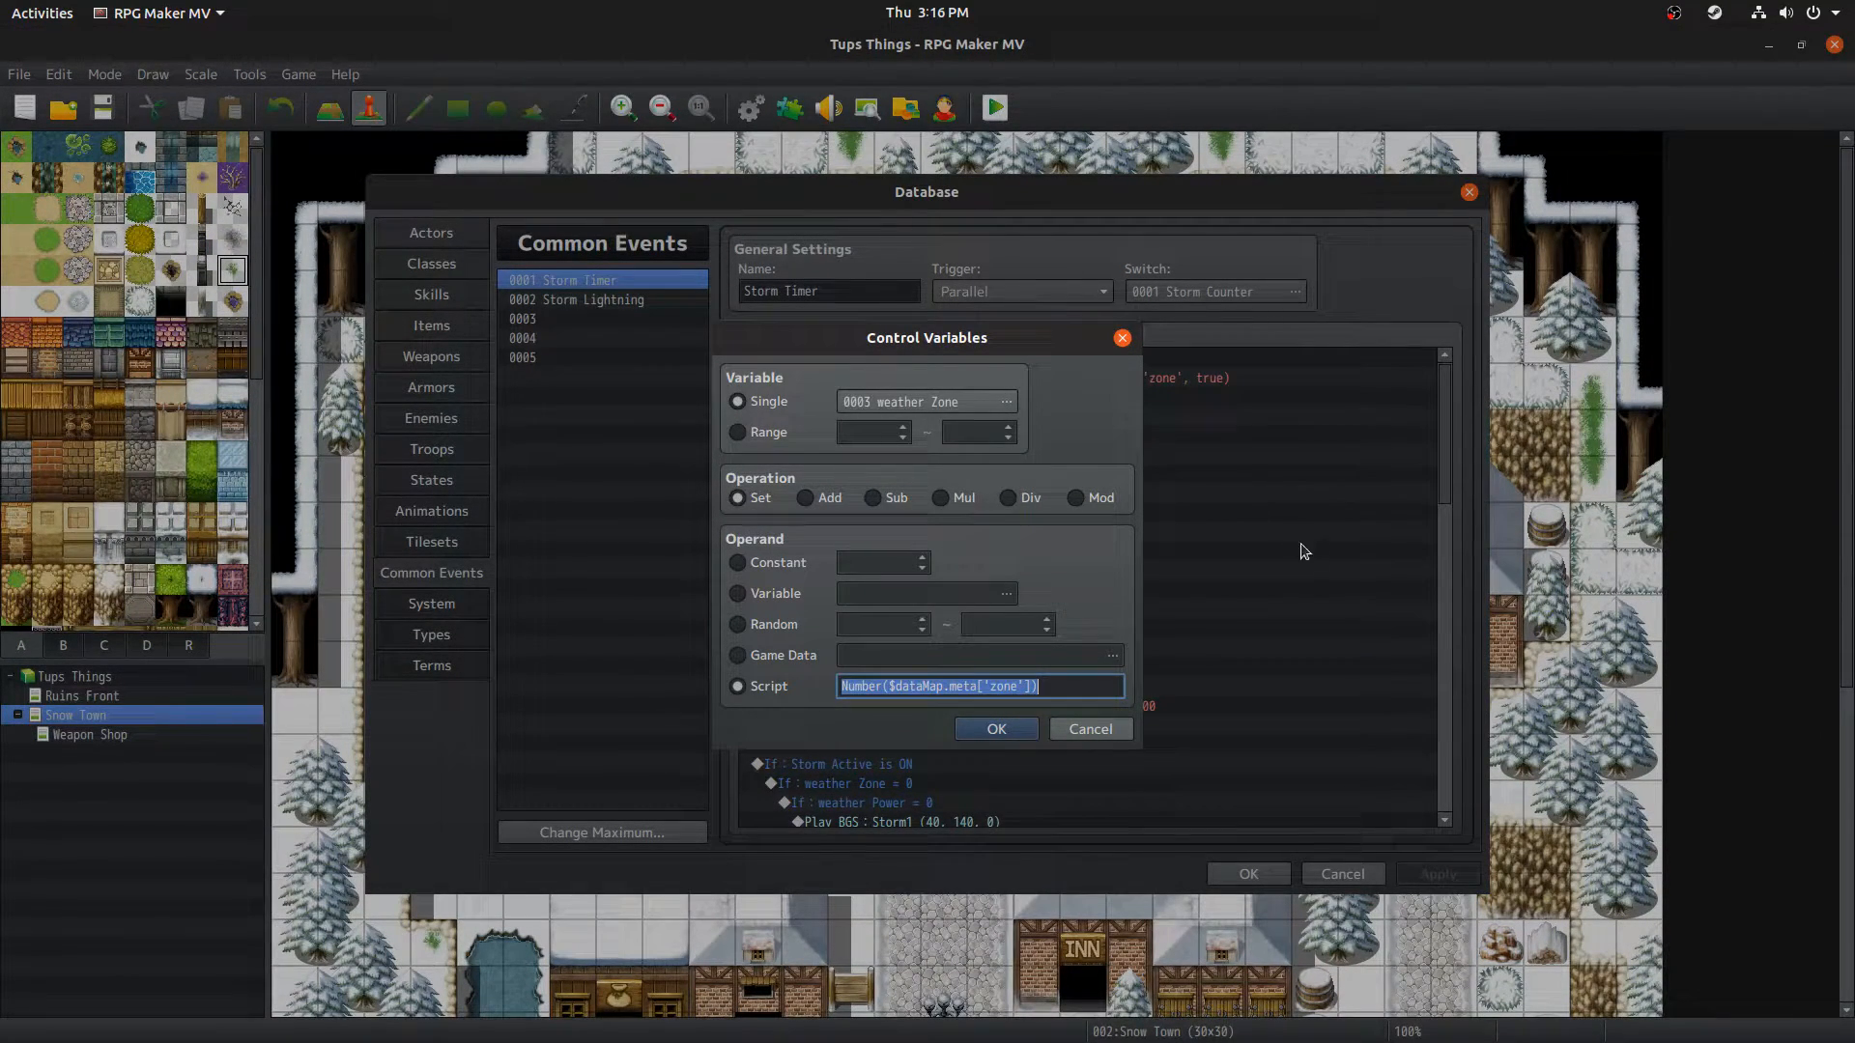
left_click(1122, 337)
Step: Switch to the YouTube Live Dashboard to read the chat and try the moderation options on its messages, including the timeout
key("ctrl+alt+Down")
key("ctrl+alt+Up")
key("alt+Tab")
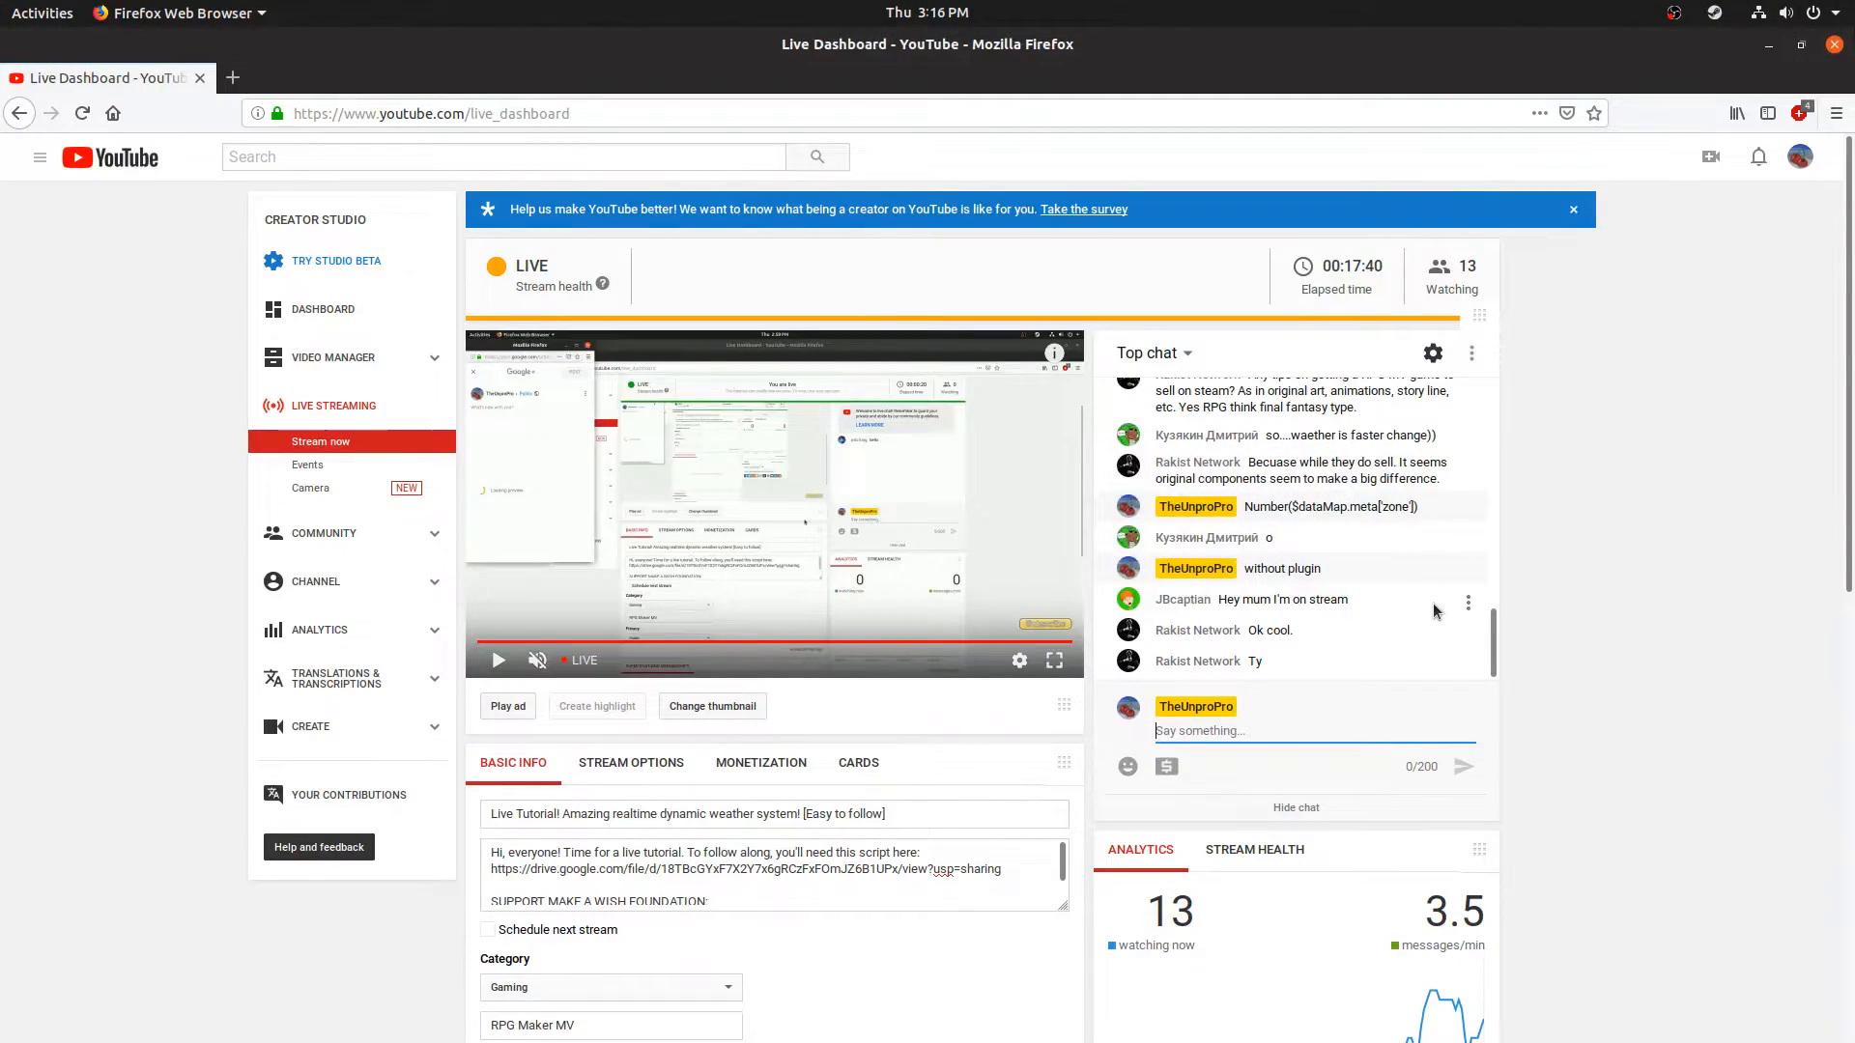
mouse_move(1309, 541)
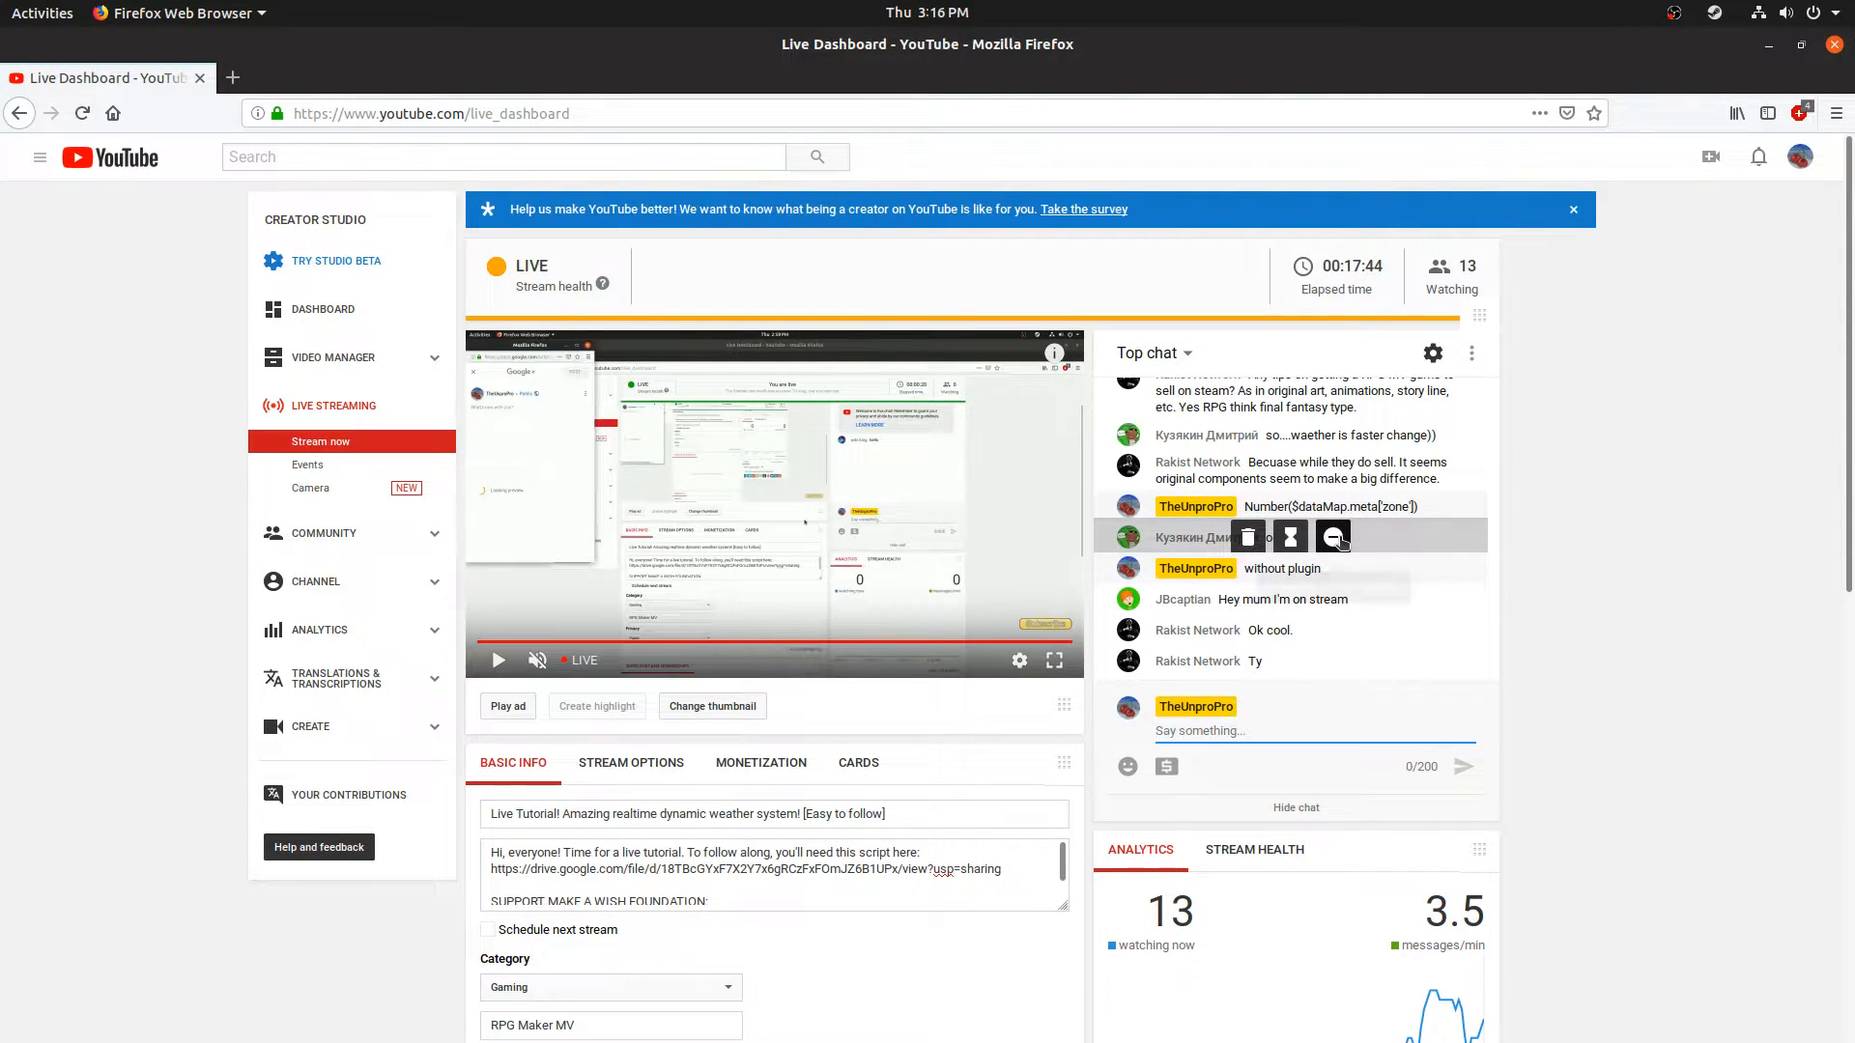
key("alt")
left_click(1243, 648)
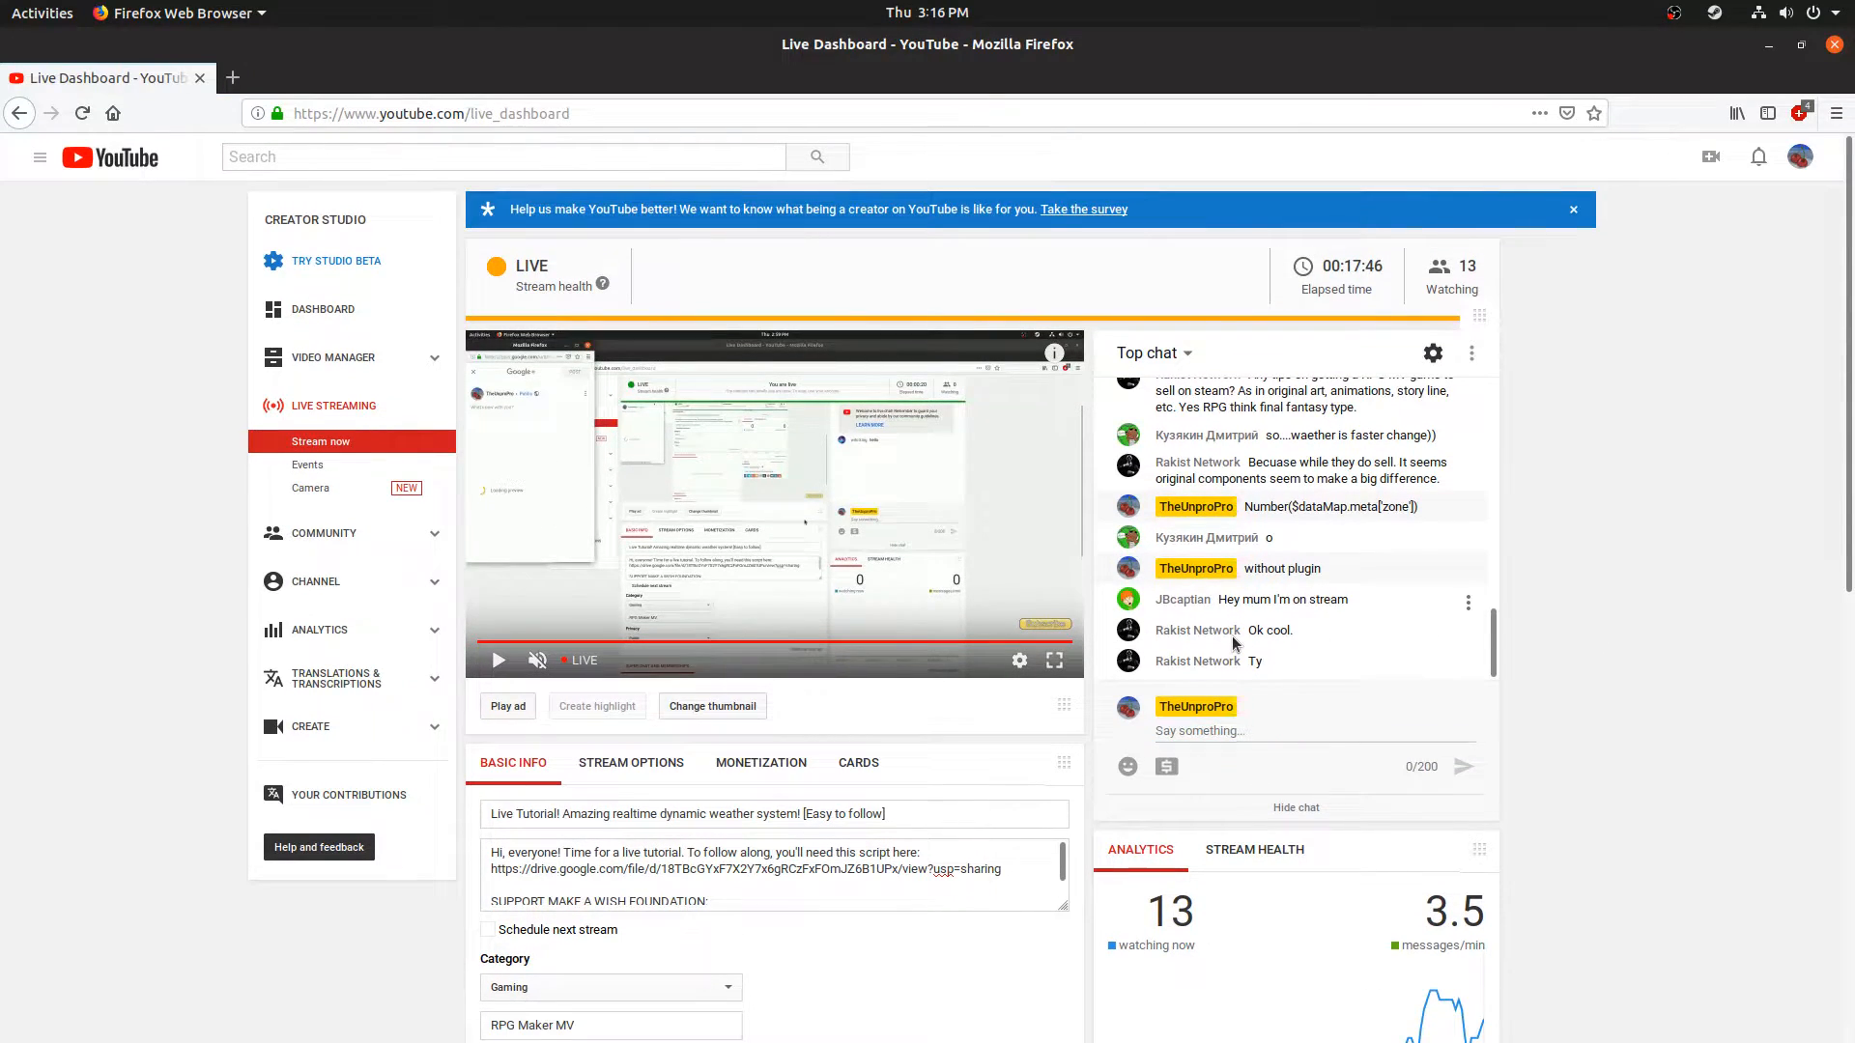
key("alt")
key("alt")
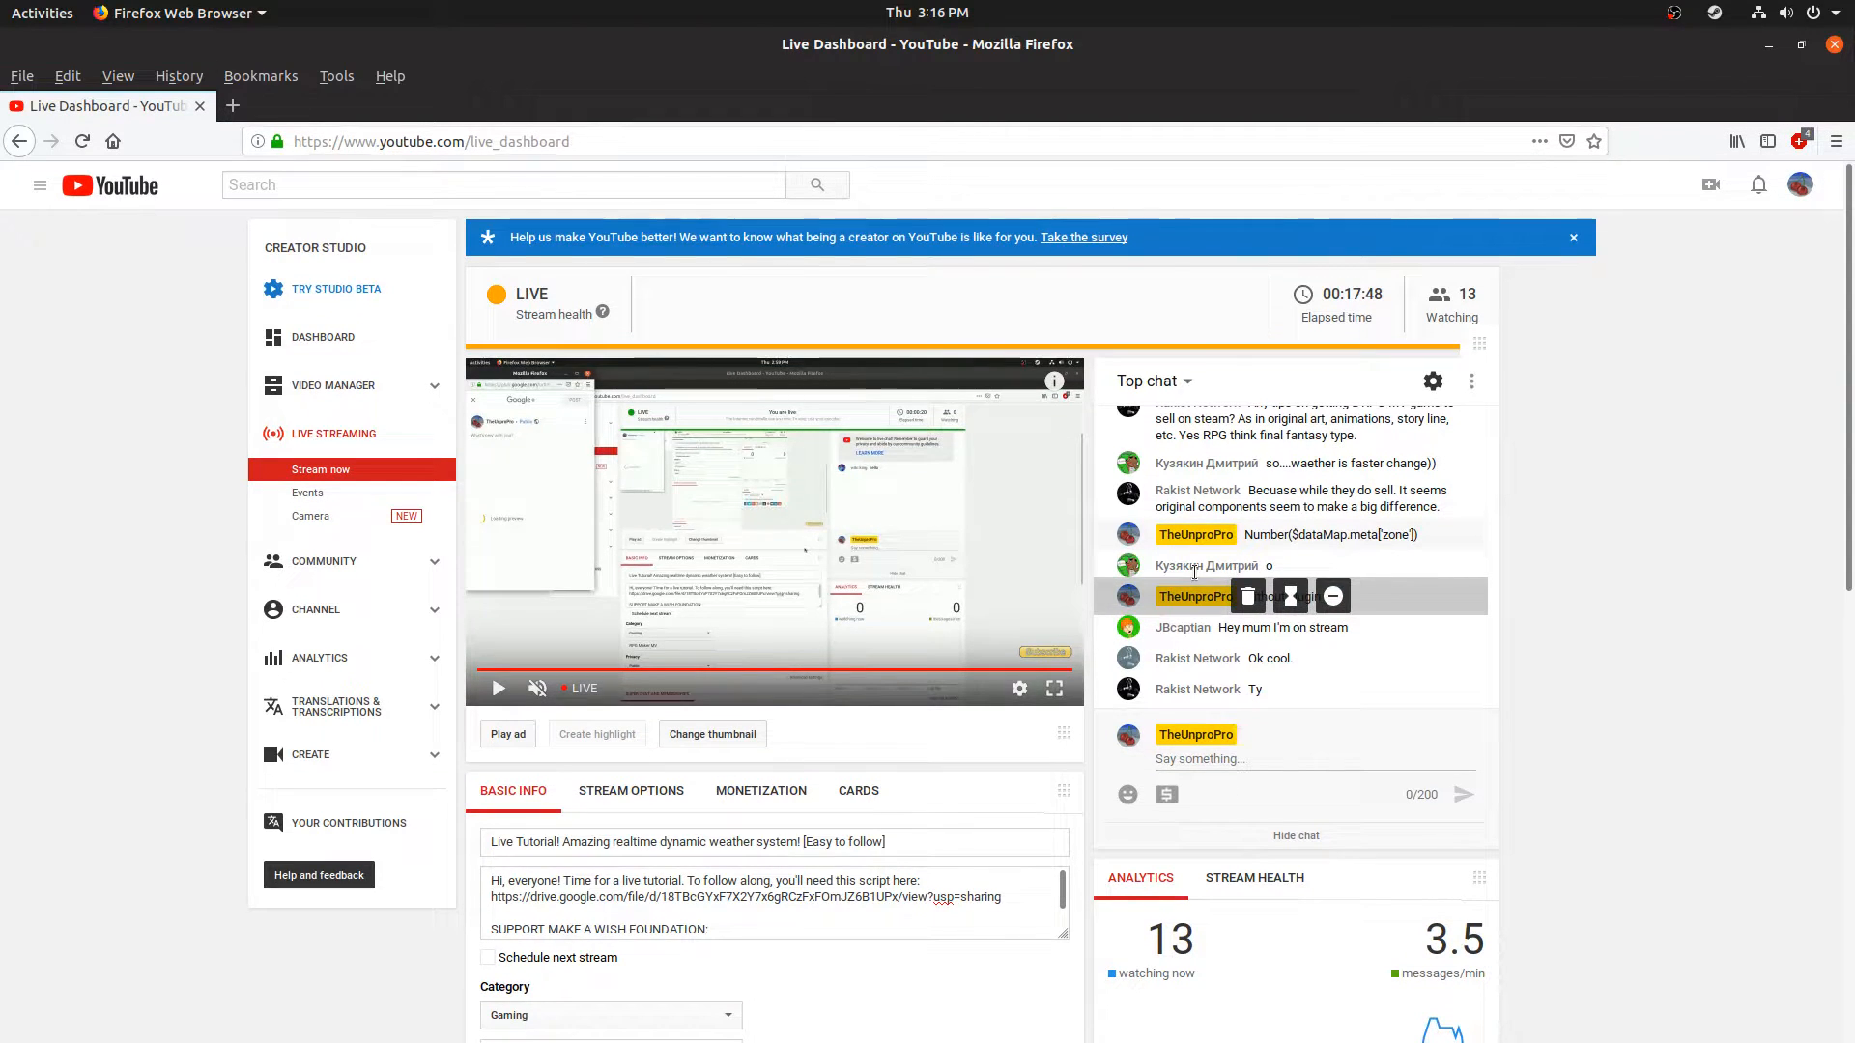
key("alt")
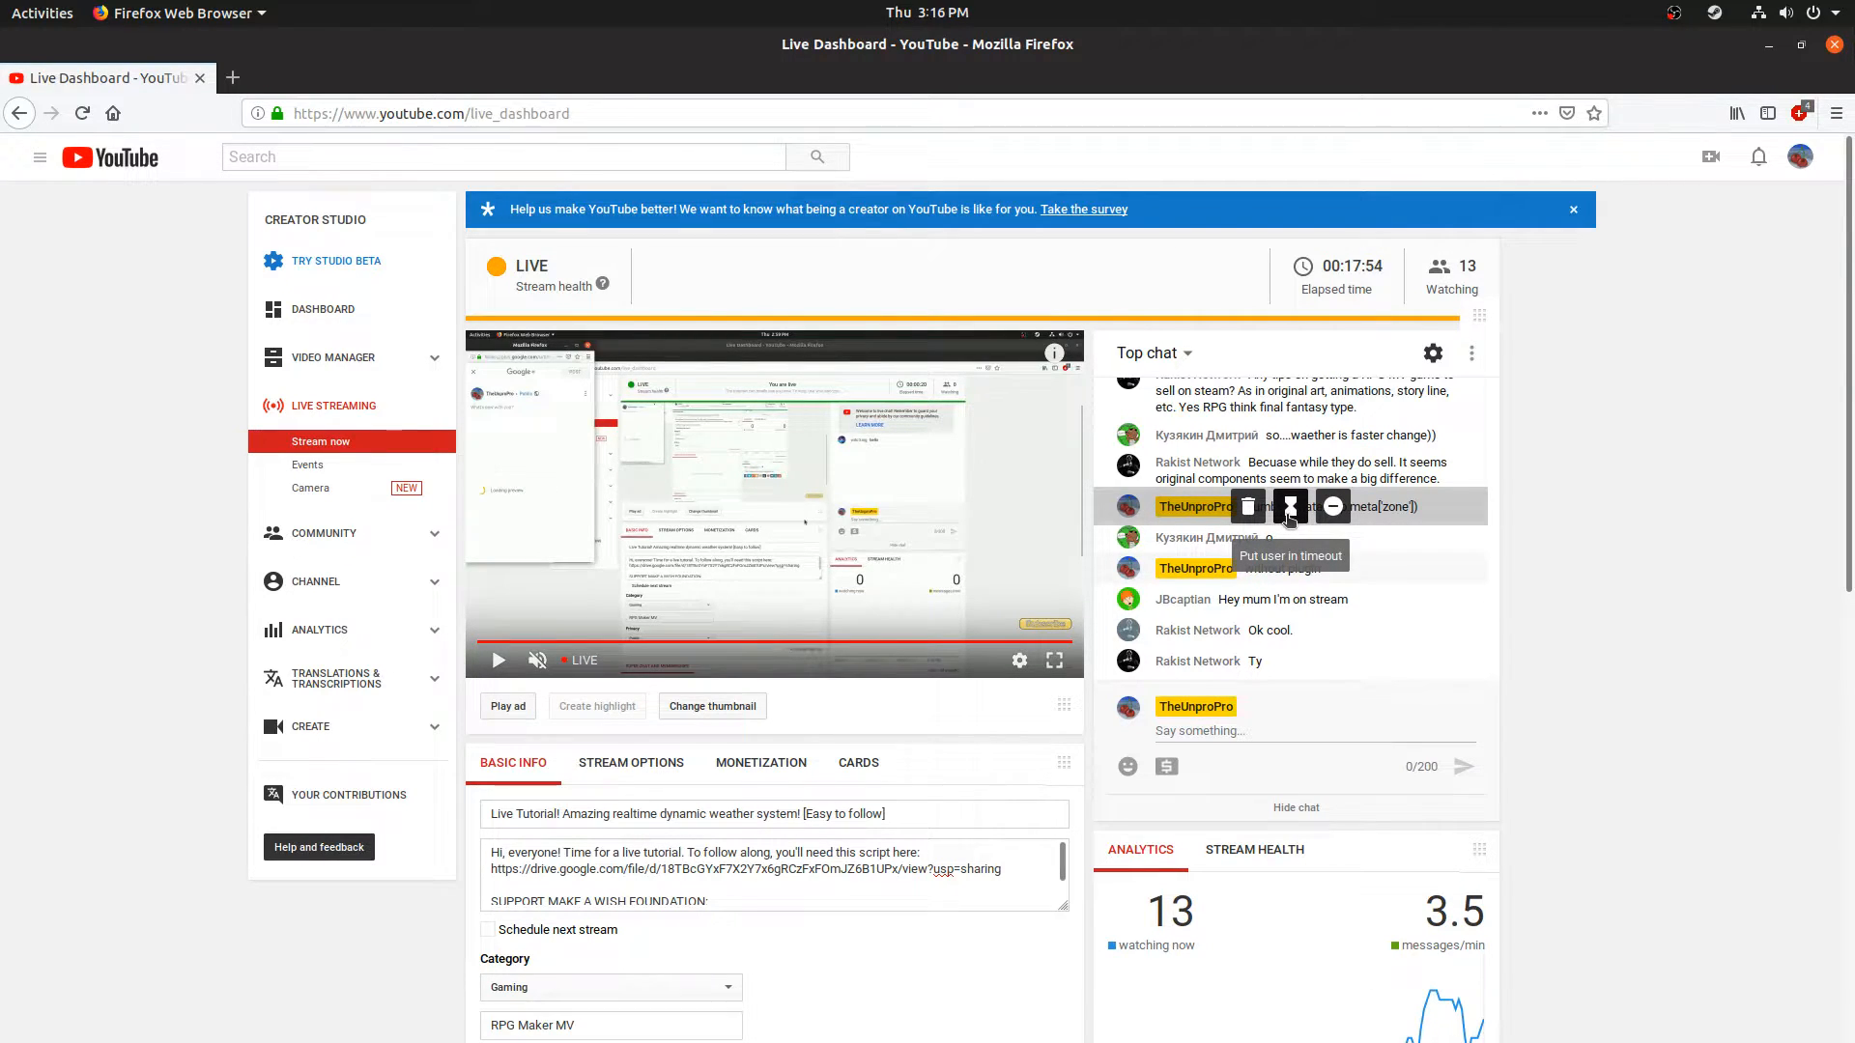
left_click(1288, 510)
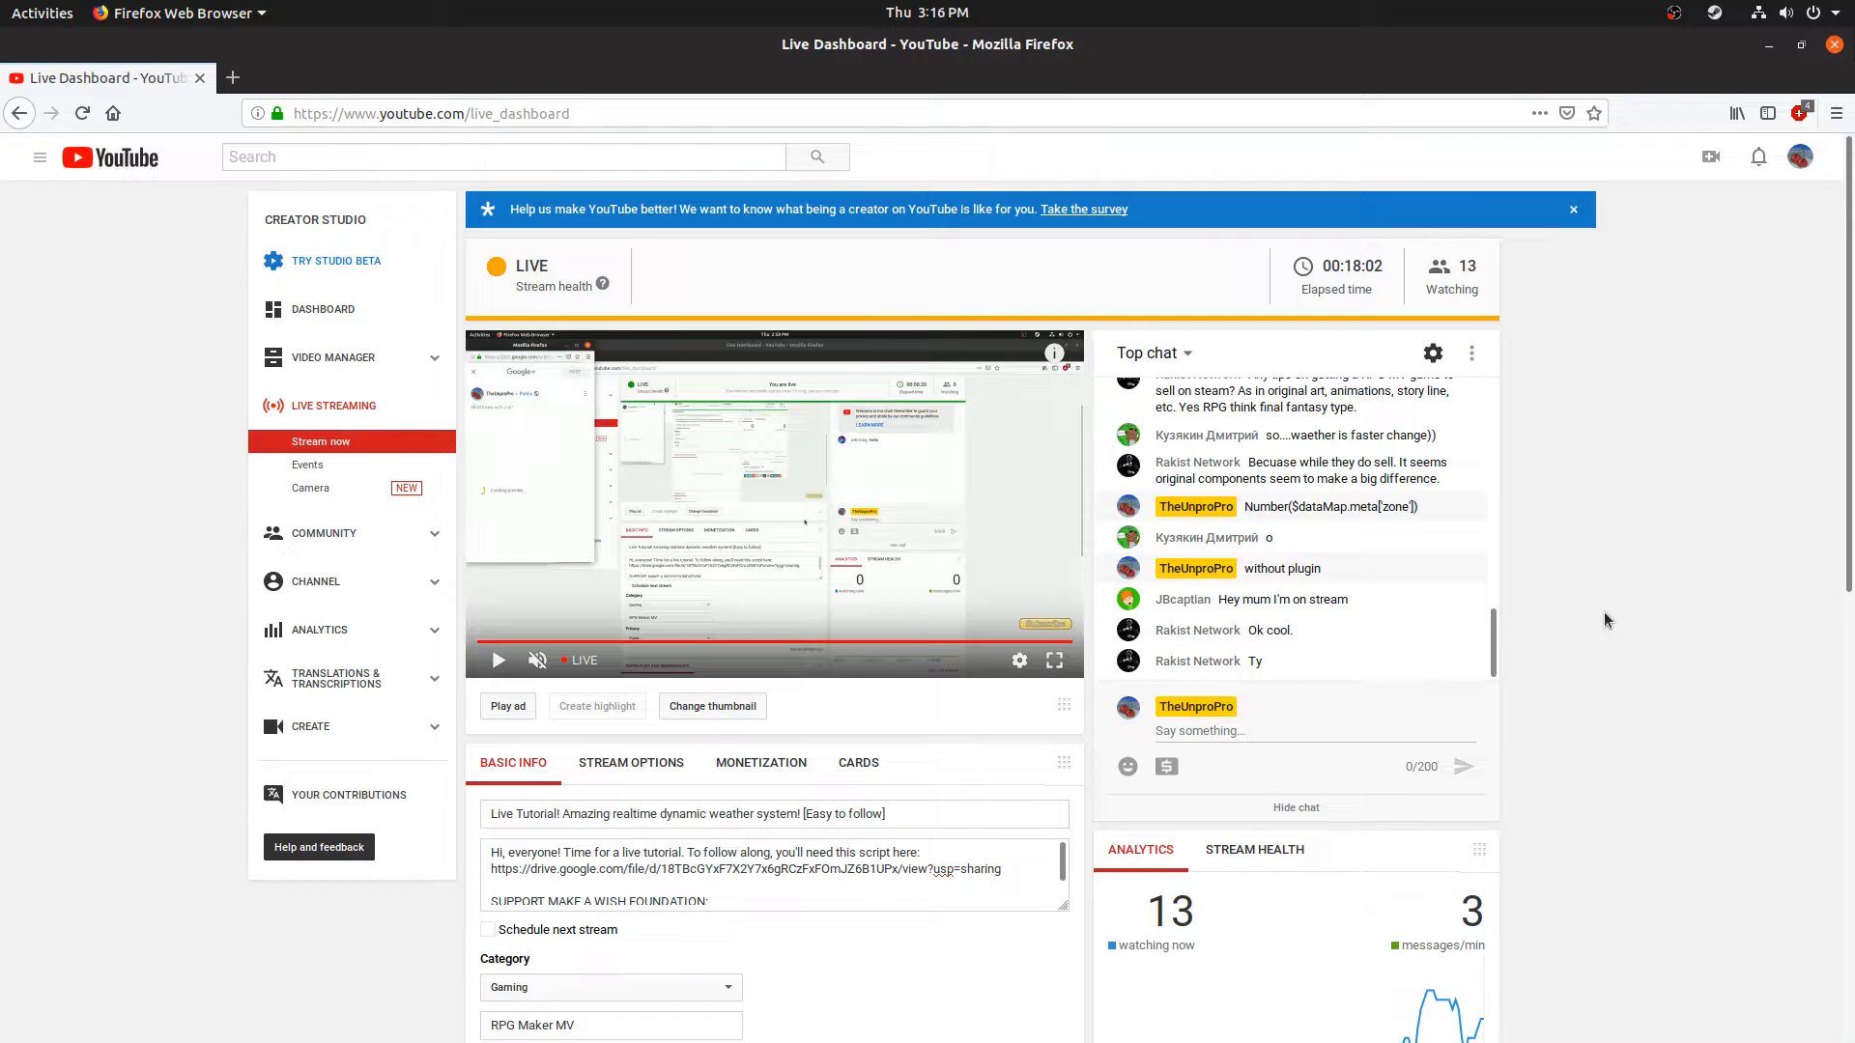
Step: Switch back to RPG Maker MV and close the database without saving changes
key("ctrl+alt+Down")
key("ctrl+alt+Up")
mouse_move(801, 1034)
left_click(860, 1013)
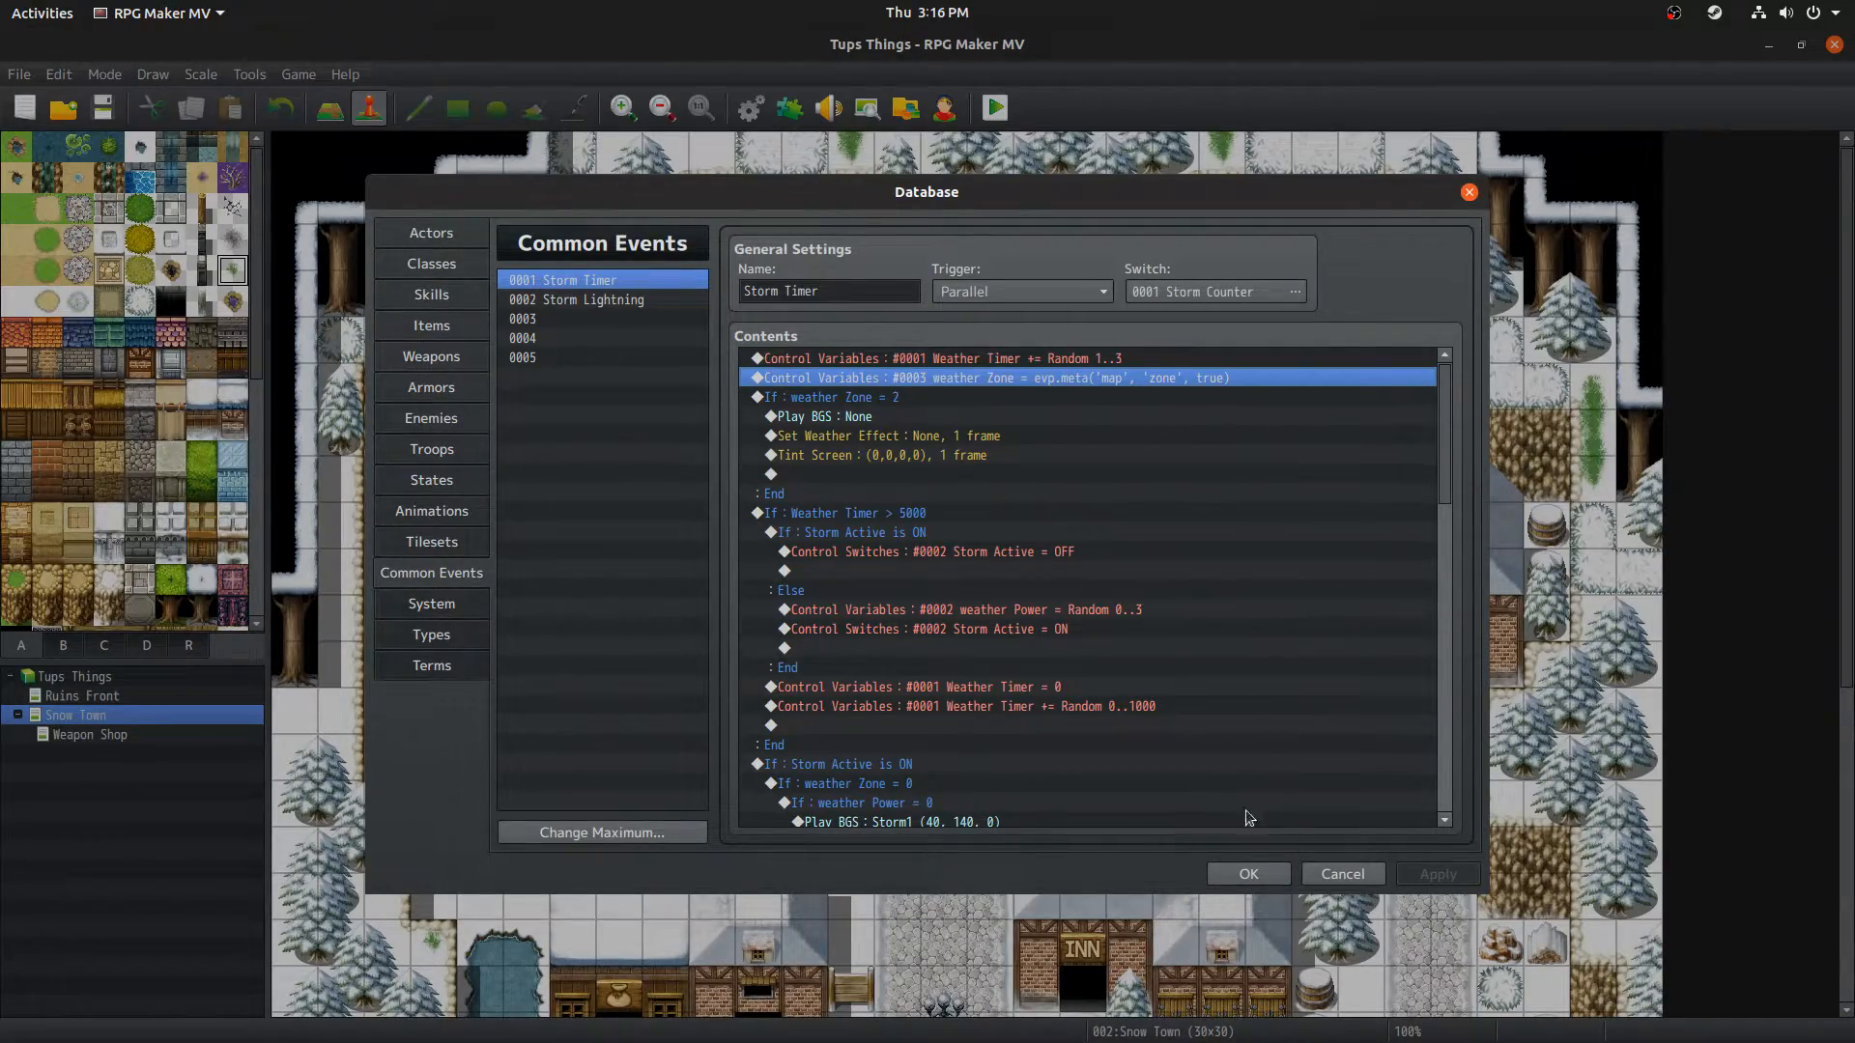
left_click(1320, 872)
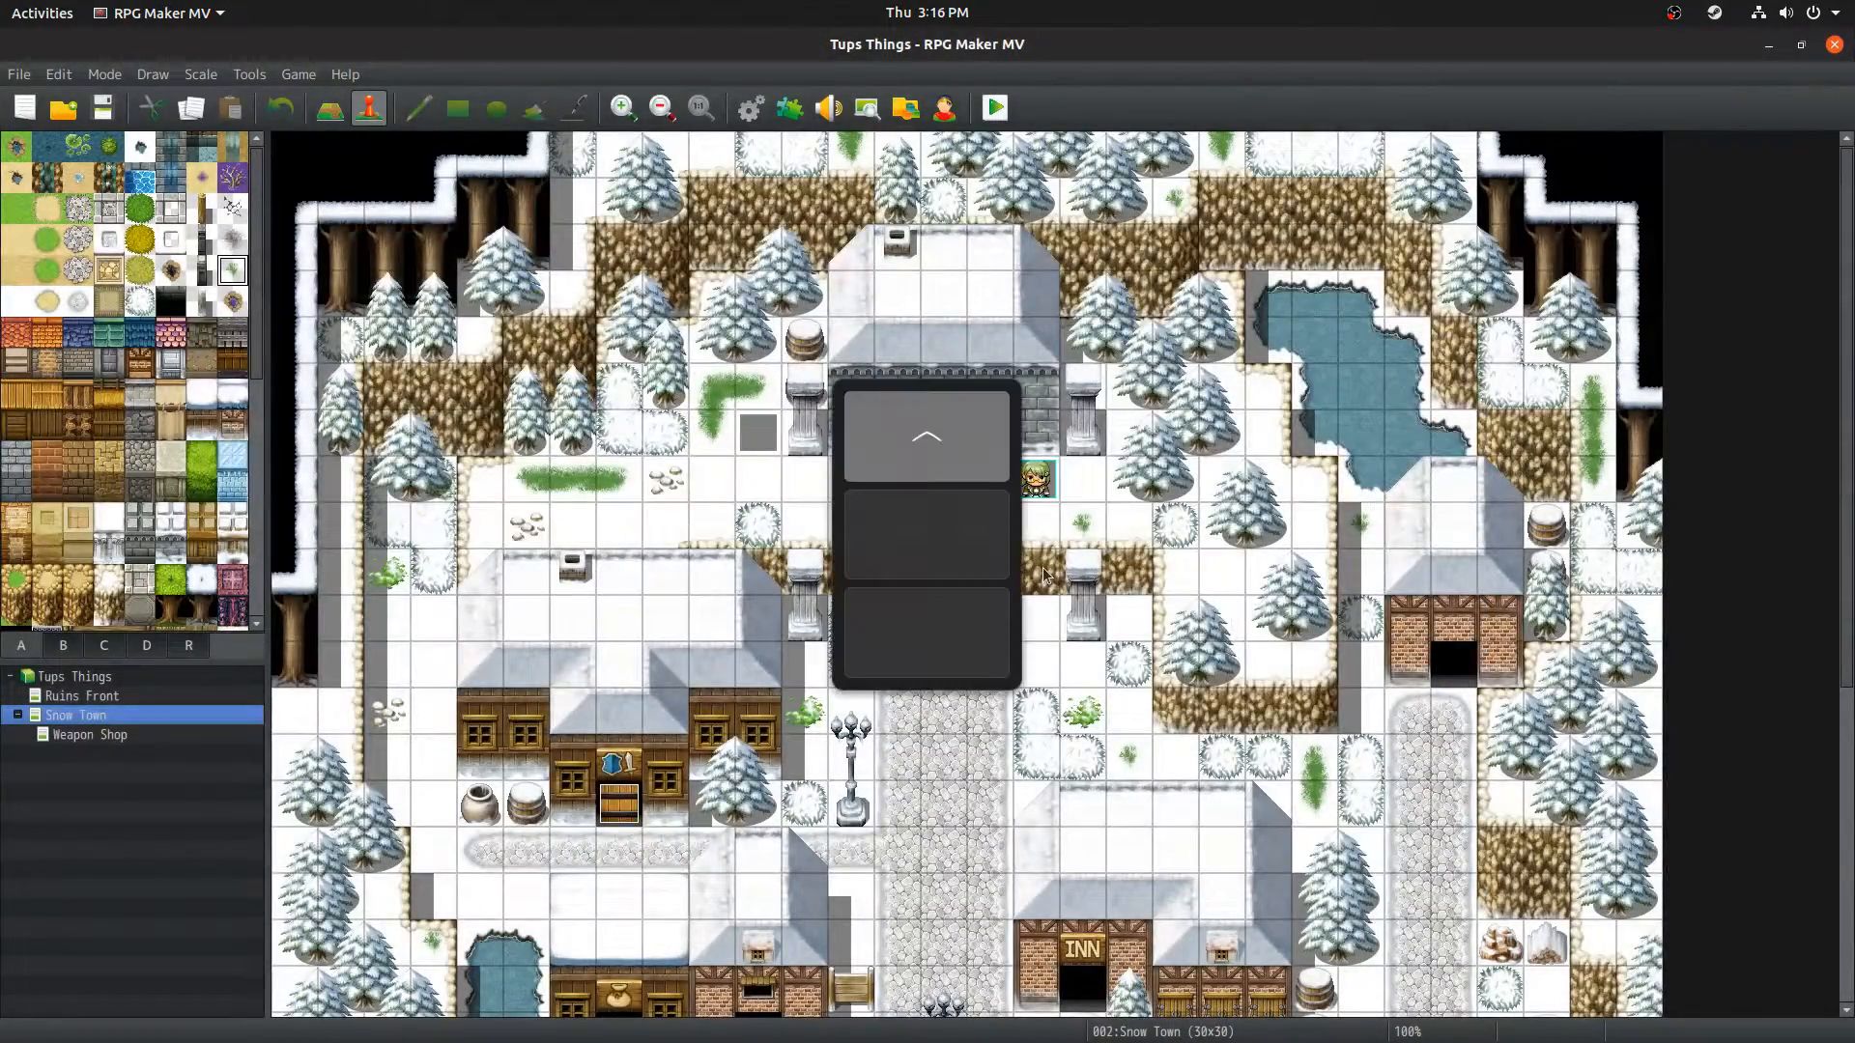
Step: Switch to Firefox, open thewillthings.wordpress.com in a new tab and go to its Tutorials category
key("alt+Tab")
key("alt+Tab")
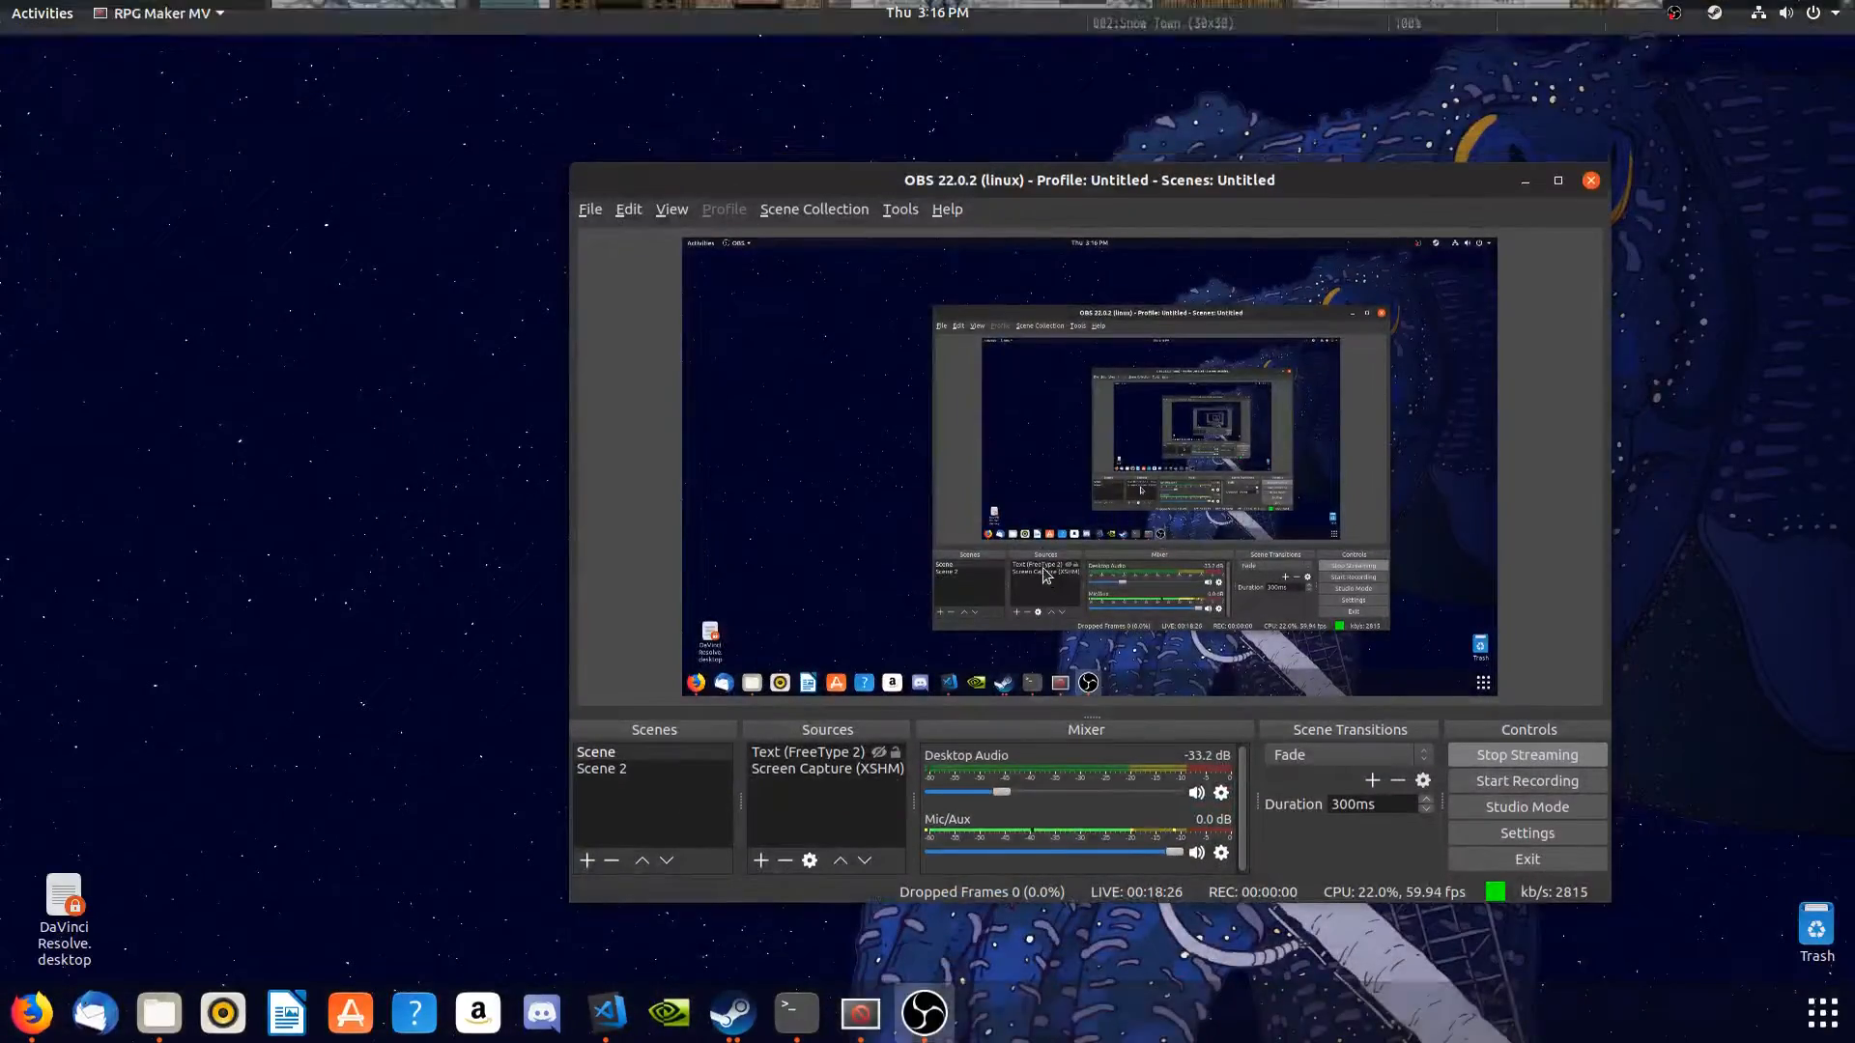
key("alt+Tab")
key("Tab")
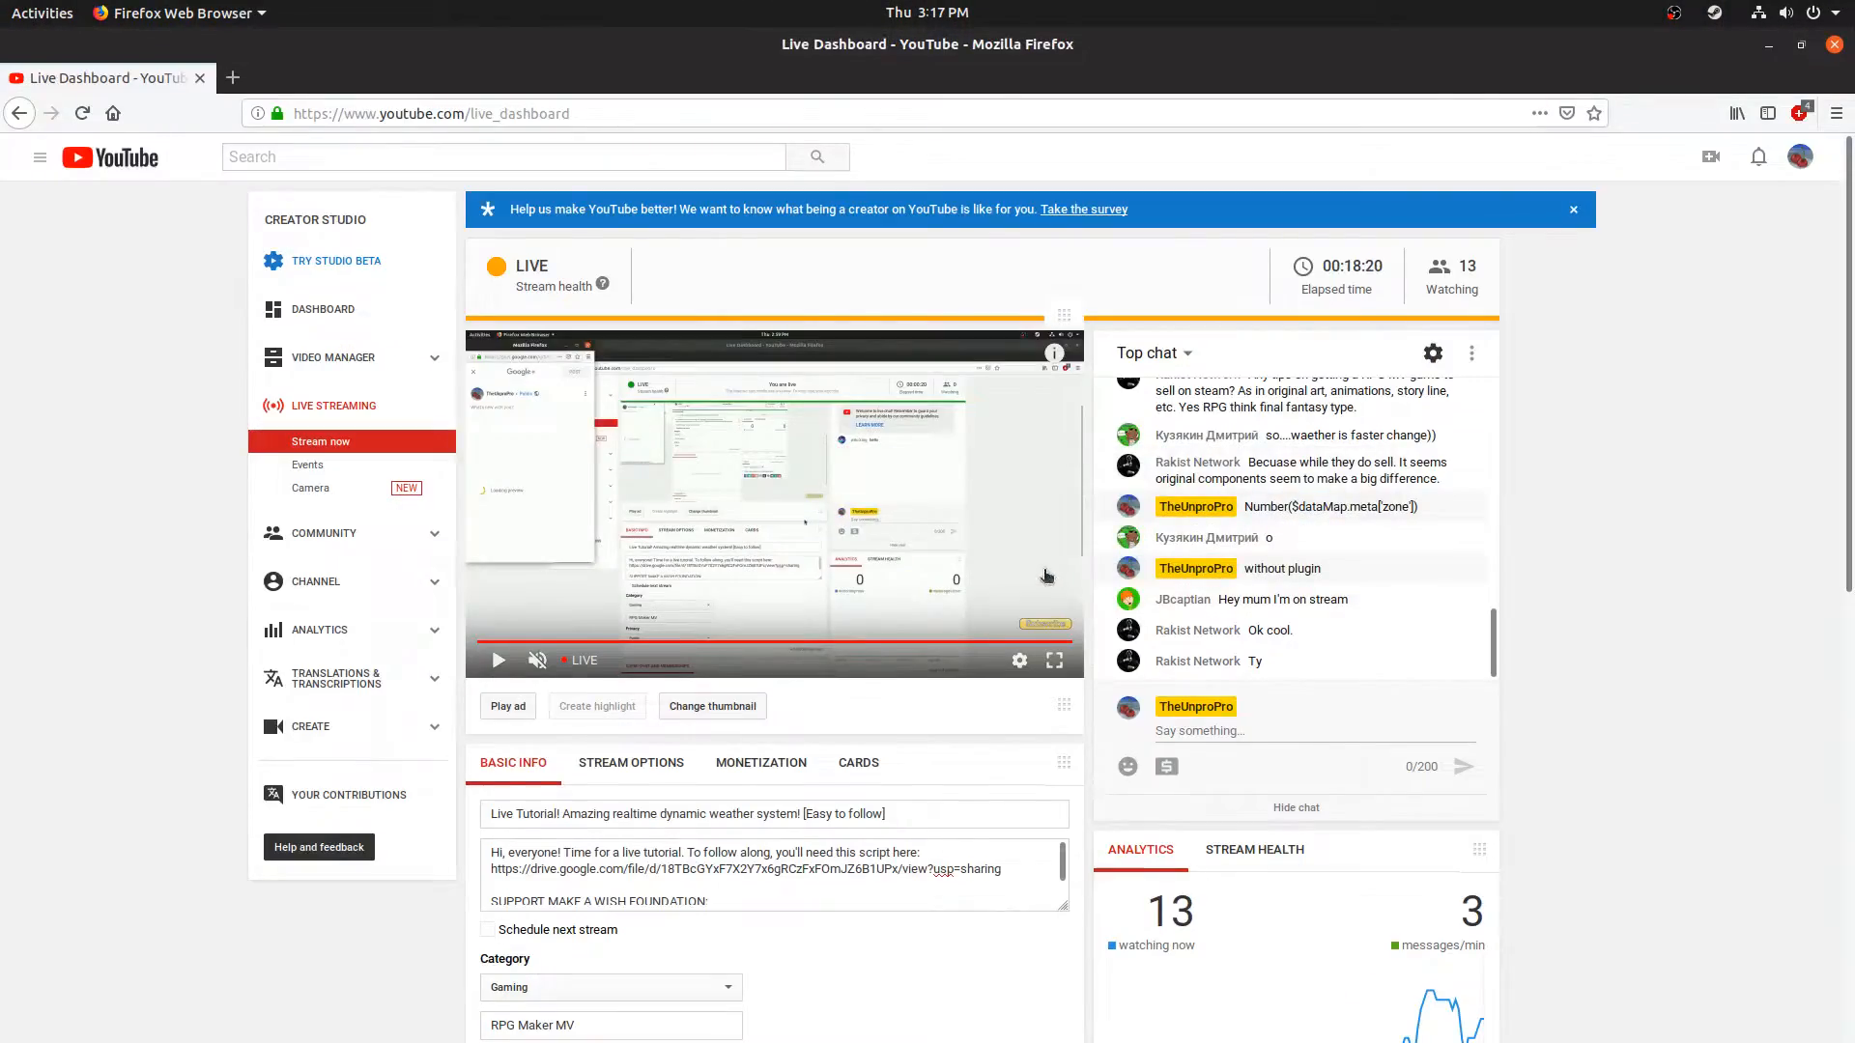
key("ctrl+t")
type("thewillthings.wordpress.com/")
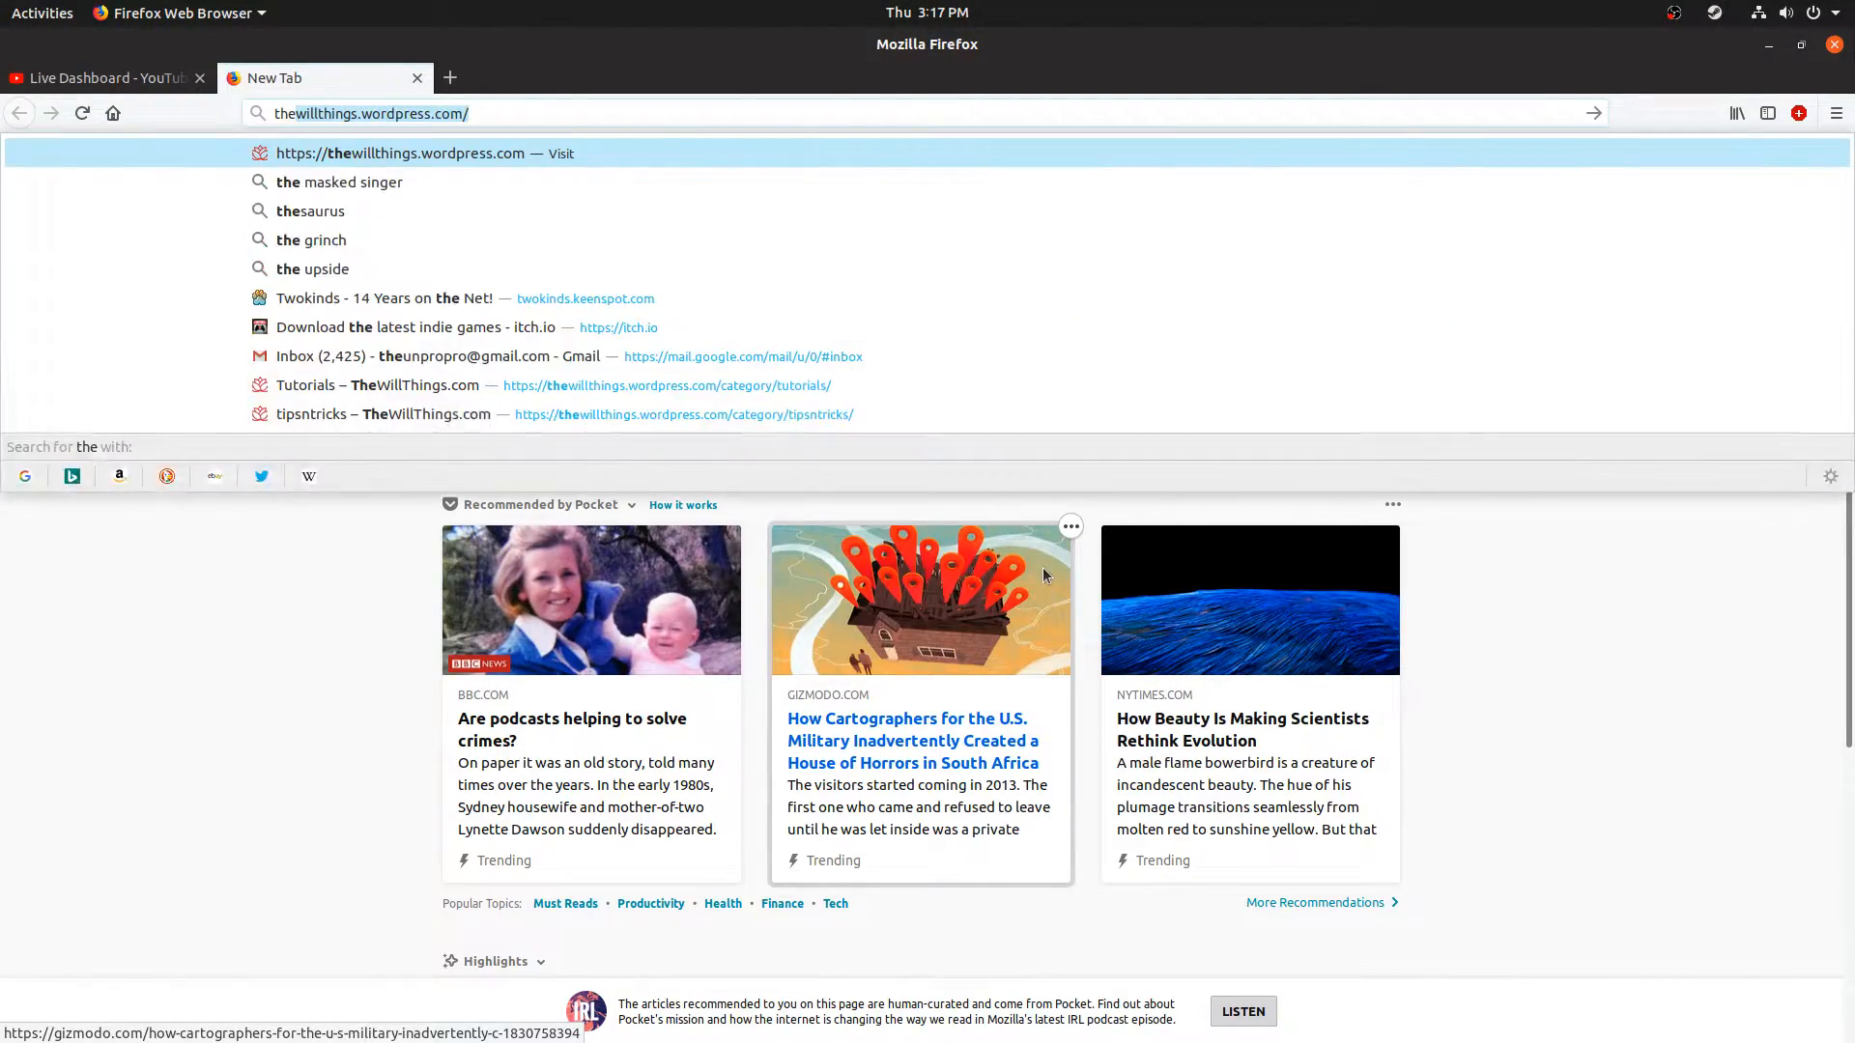
key("Return")
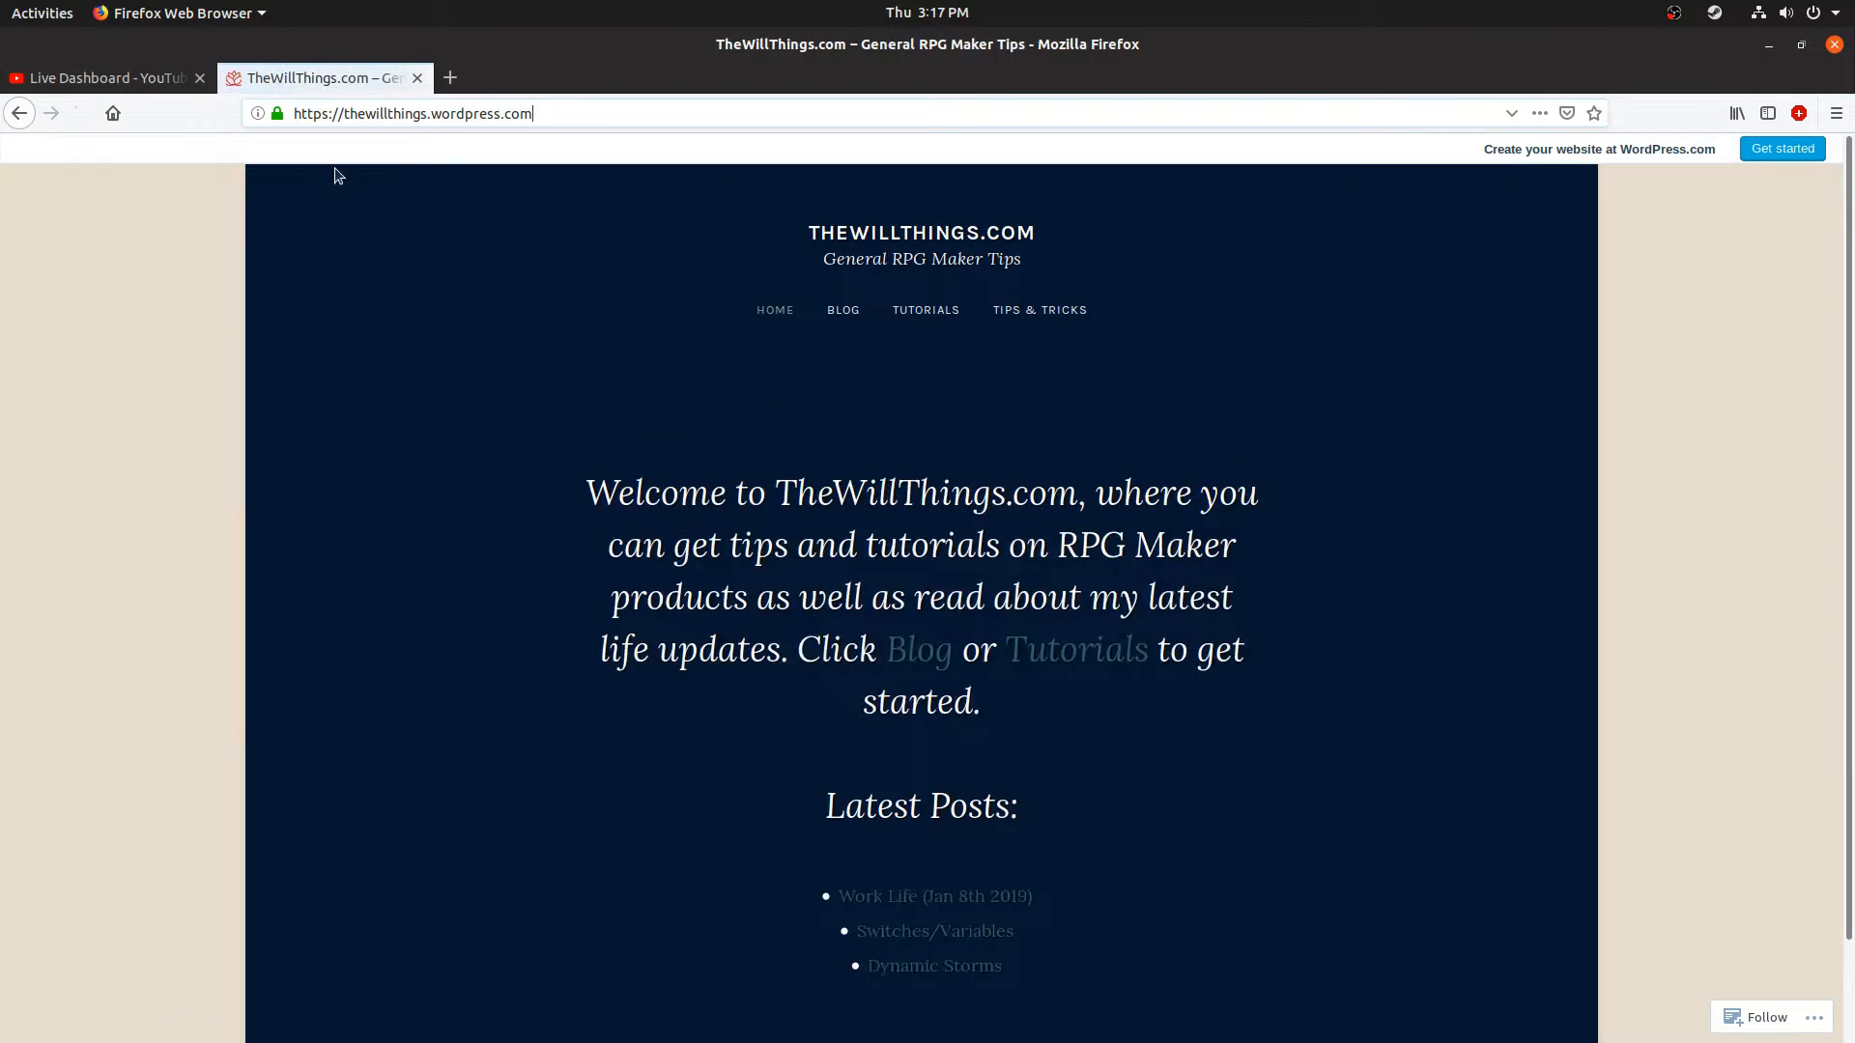
left_click(928, 309)
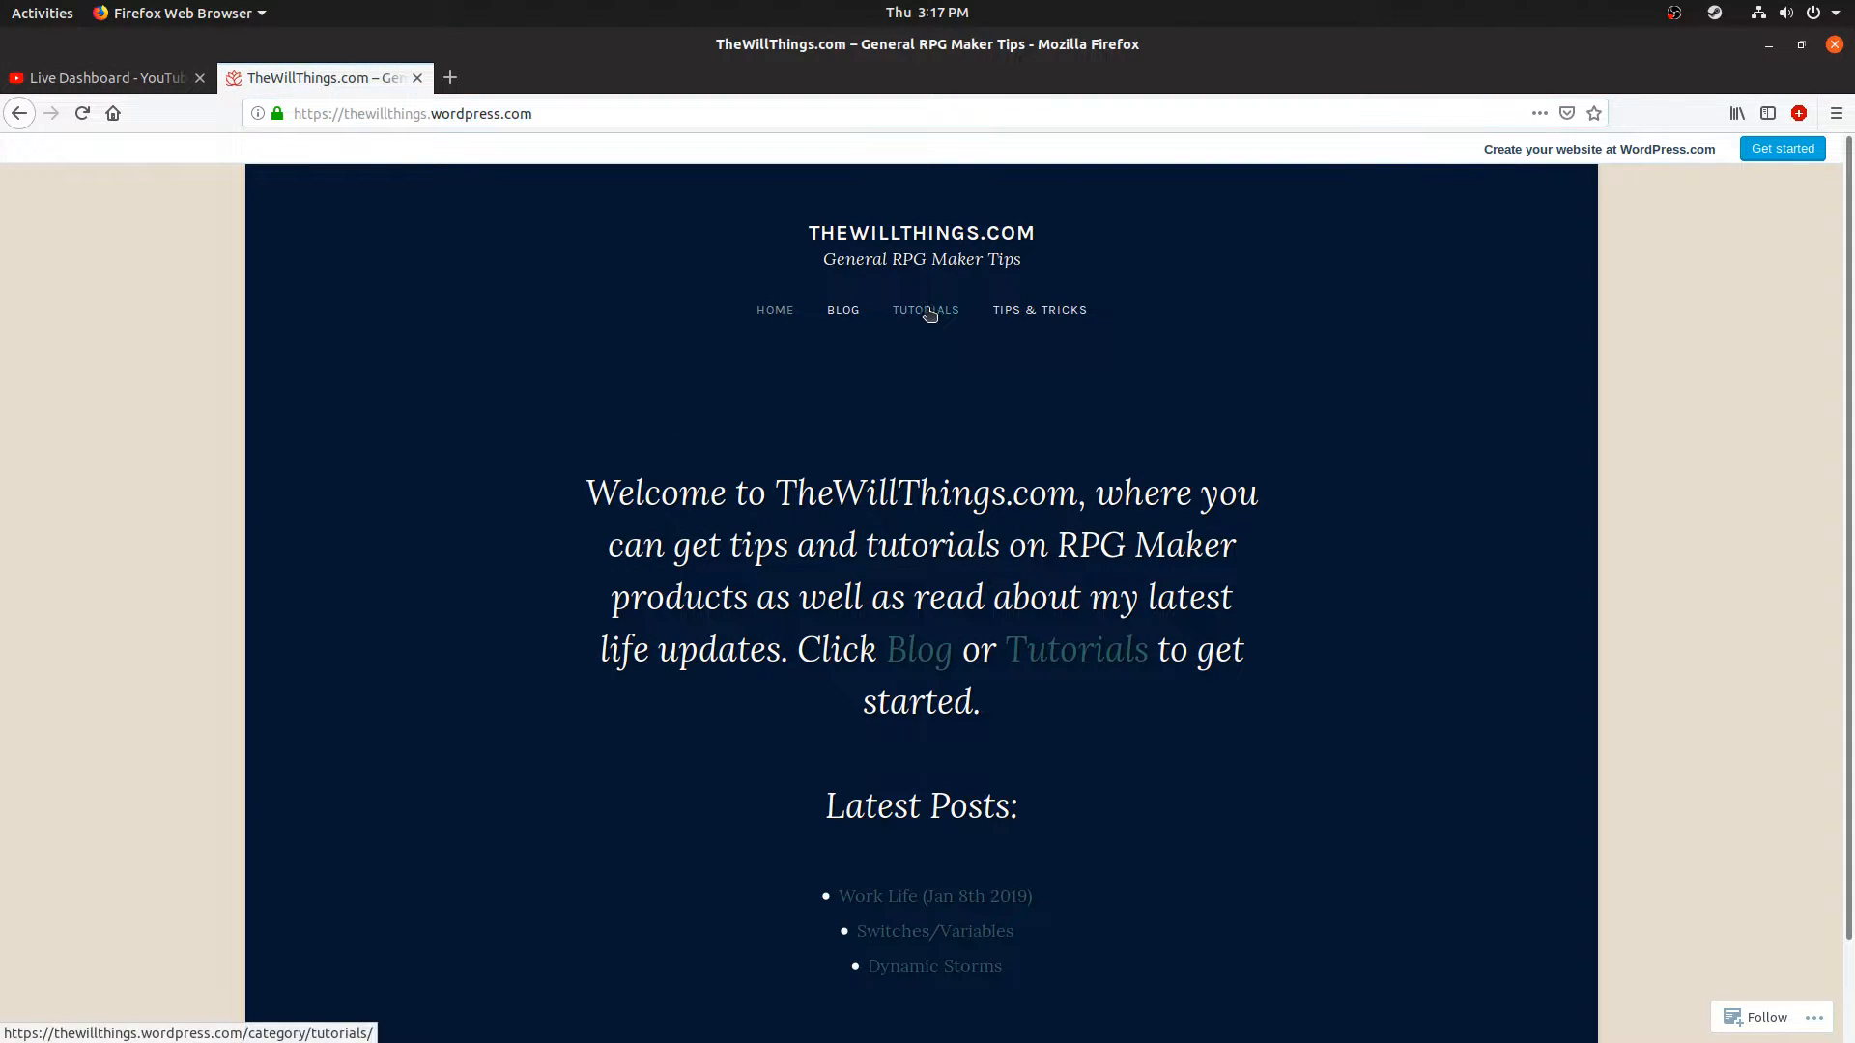
left_click(122, 77)
left_click(1242, 730)
type("https://thewillthings.wordpress.com/")
key("Return")
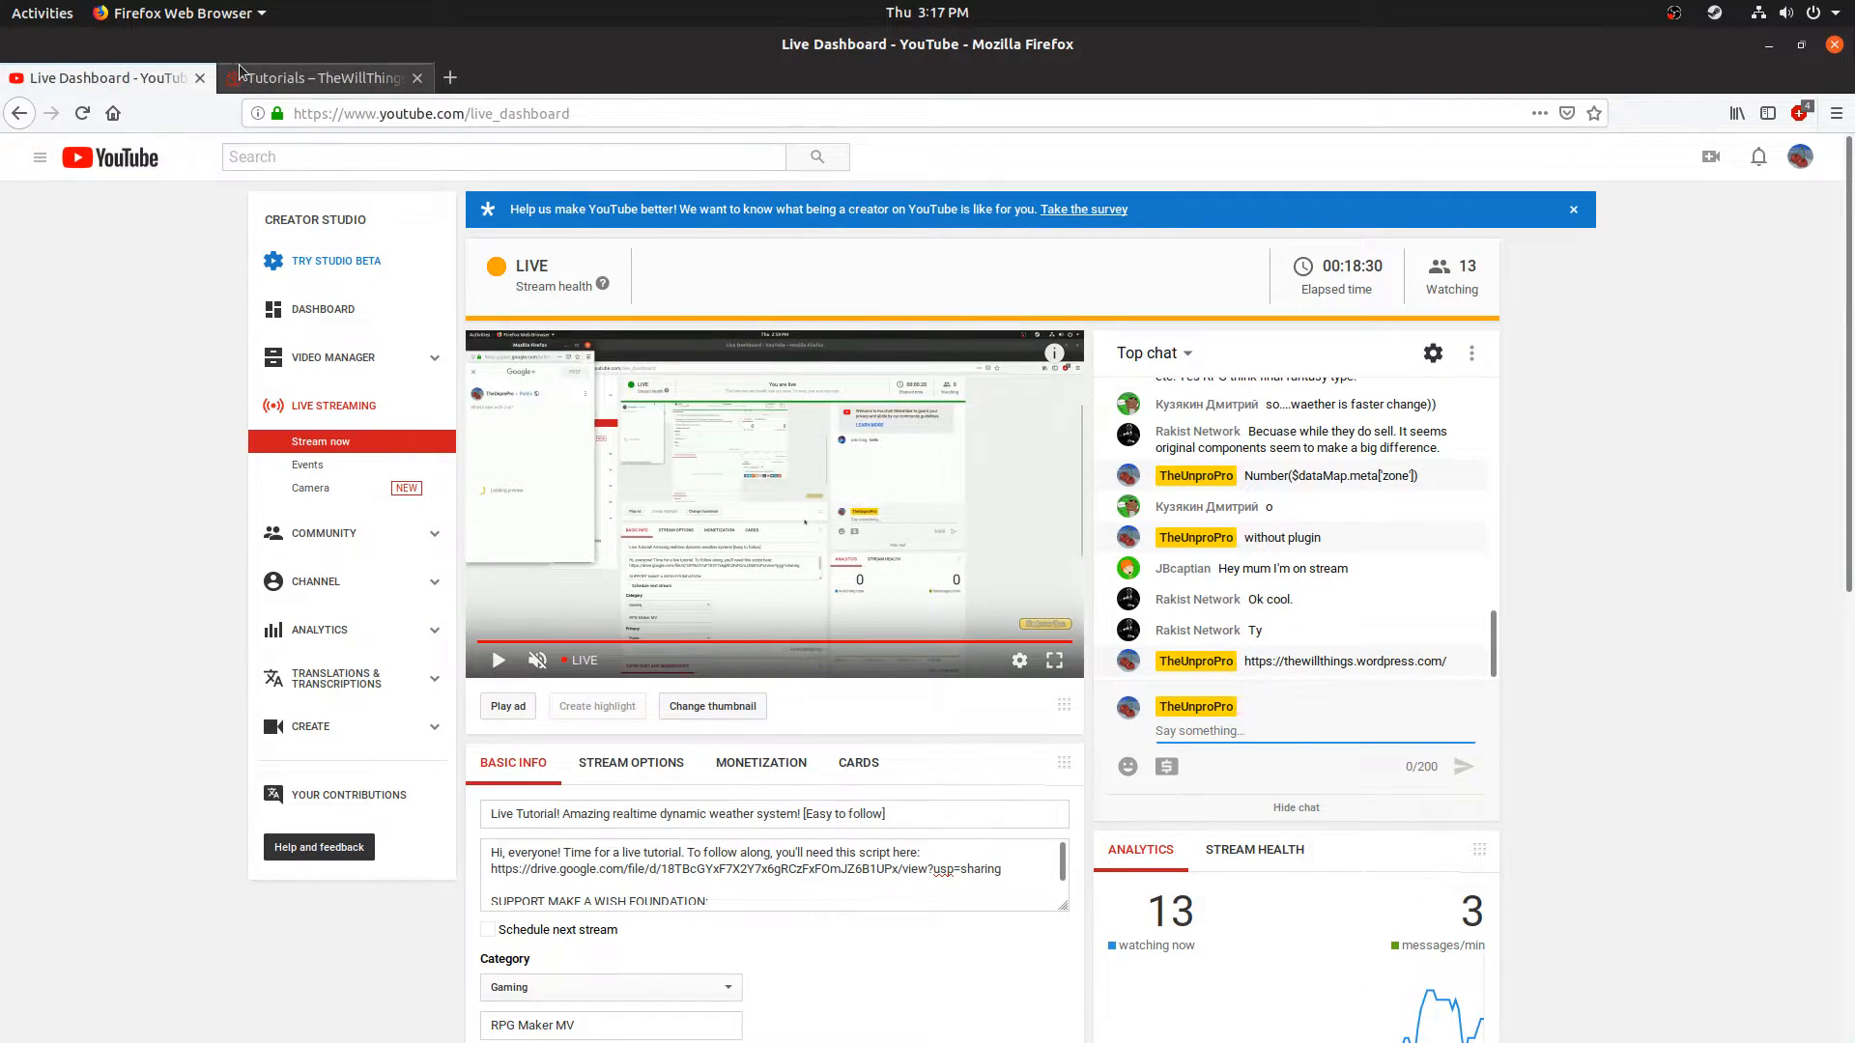
Step: Go back to the tutorial website and look through the Switches/Variables post and the Dynamic Storms post
left_click(319, 77)
left_click(986, 518)
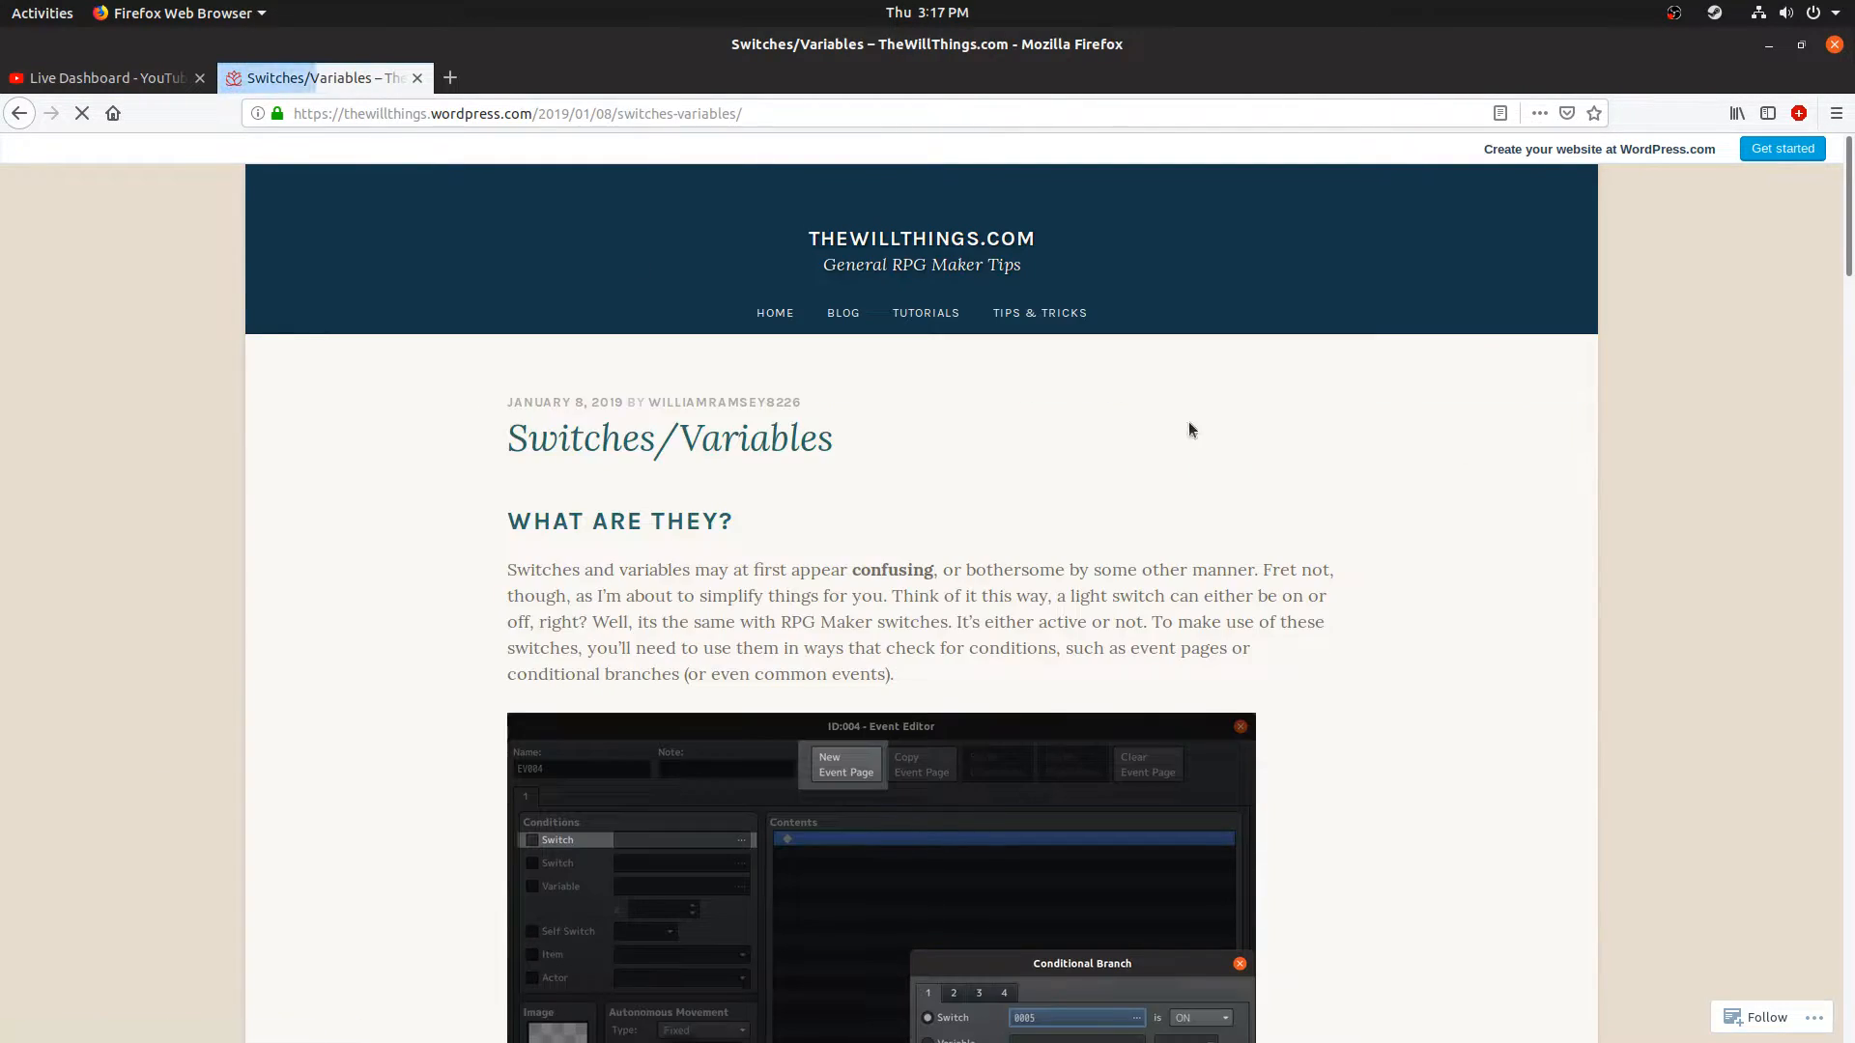
left_click_drag(1845, 285, 1847, 952)
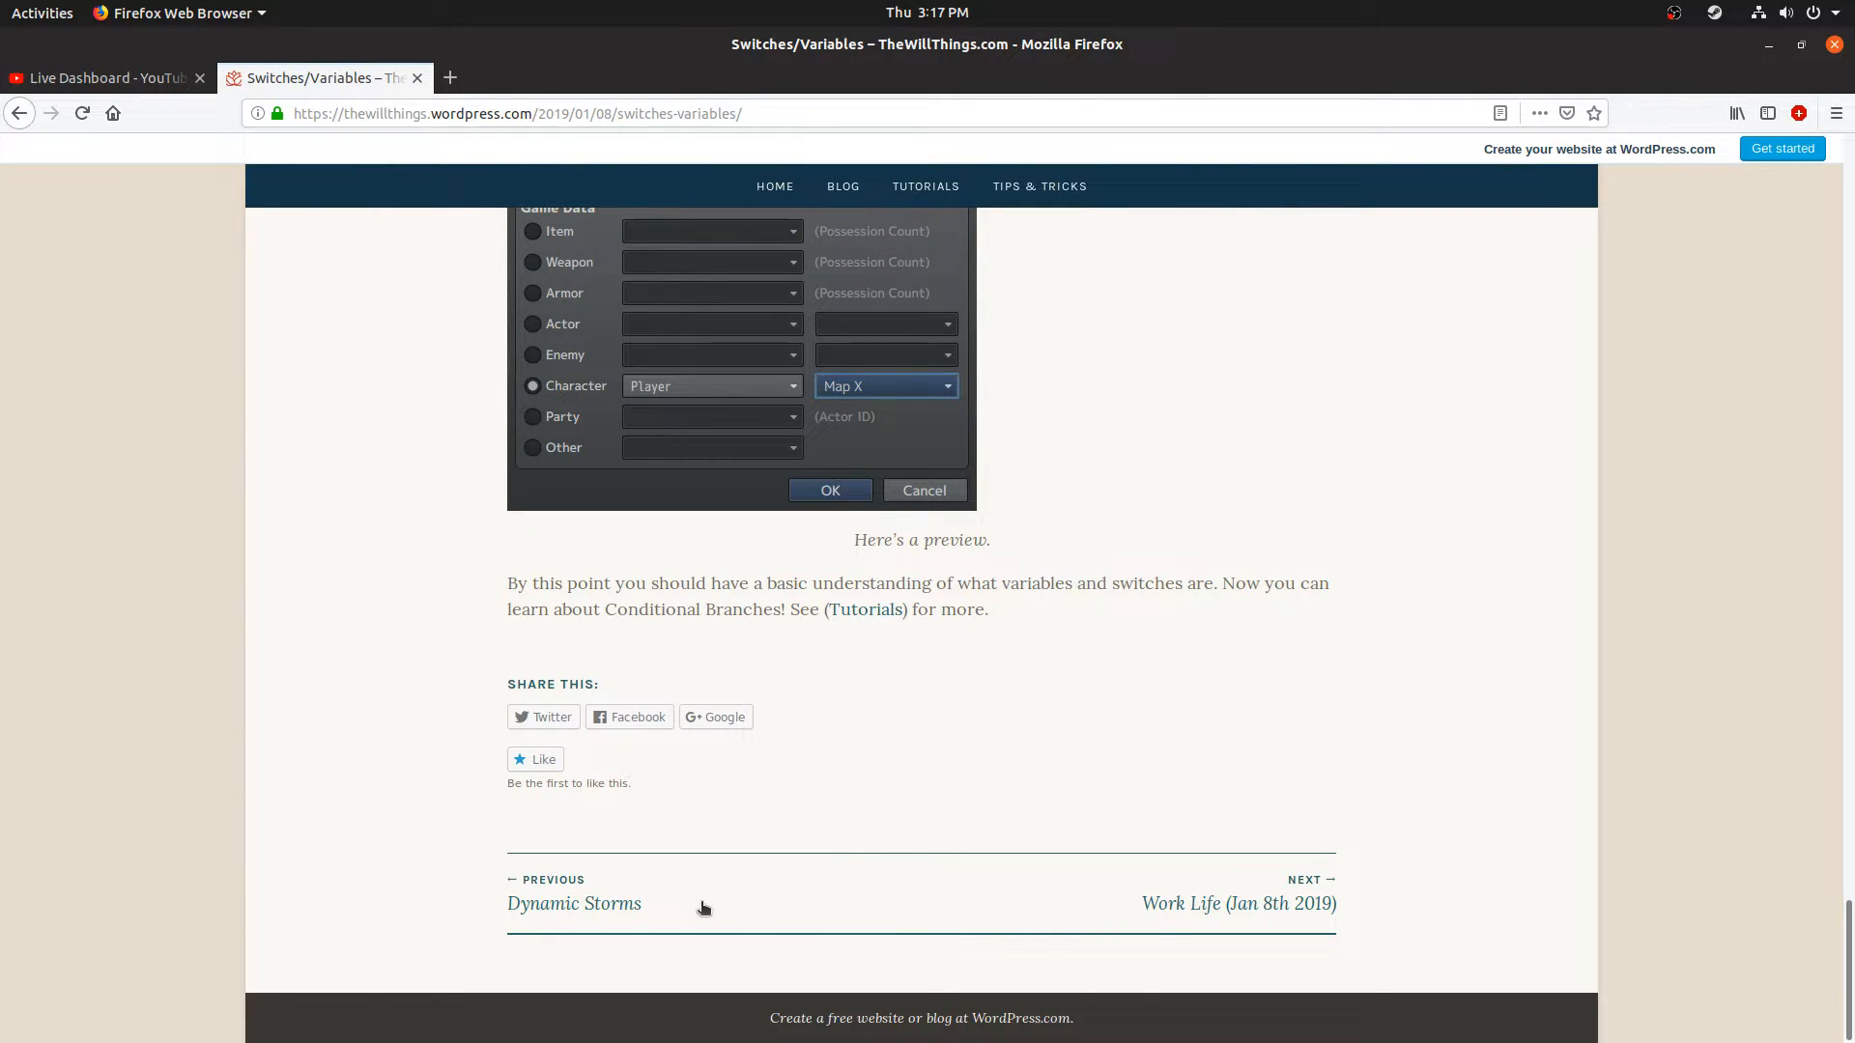
left_click(594, 903)
left_click_drag(1851, 245, 1826, 556)
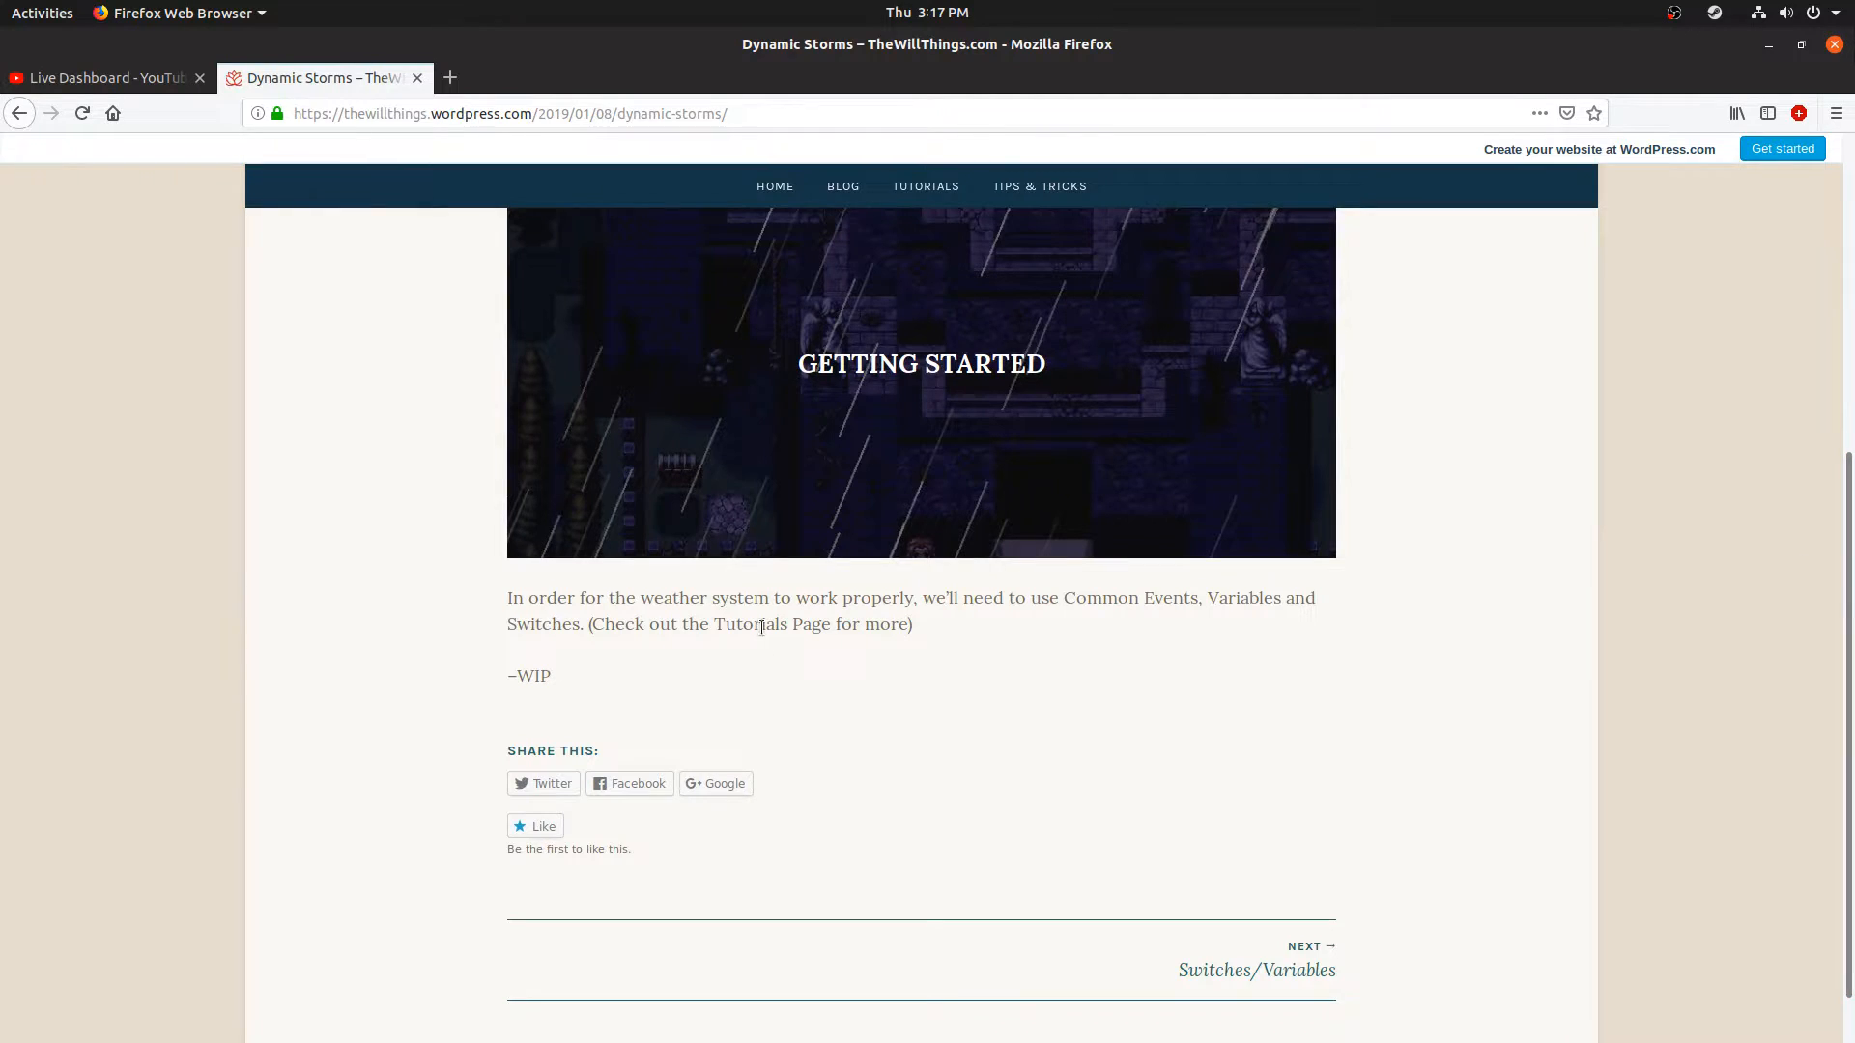
scroll(530, 653, "up", 8)
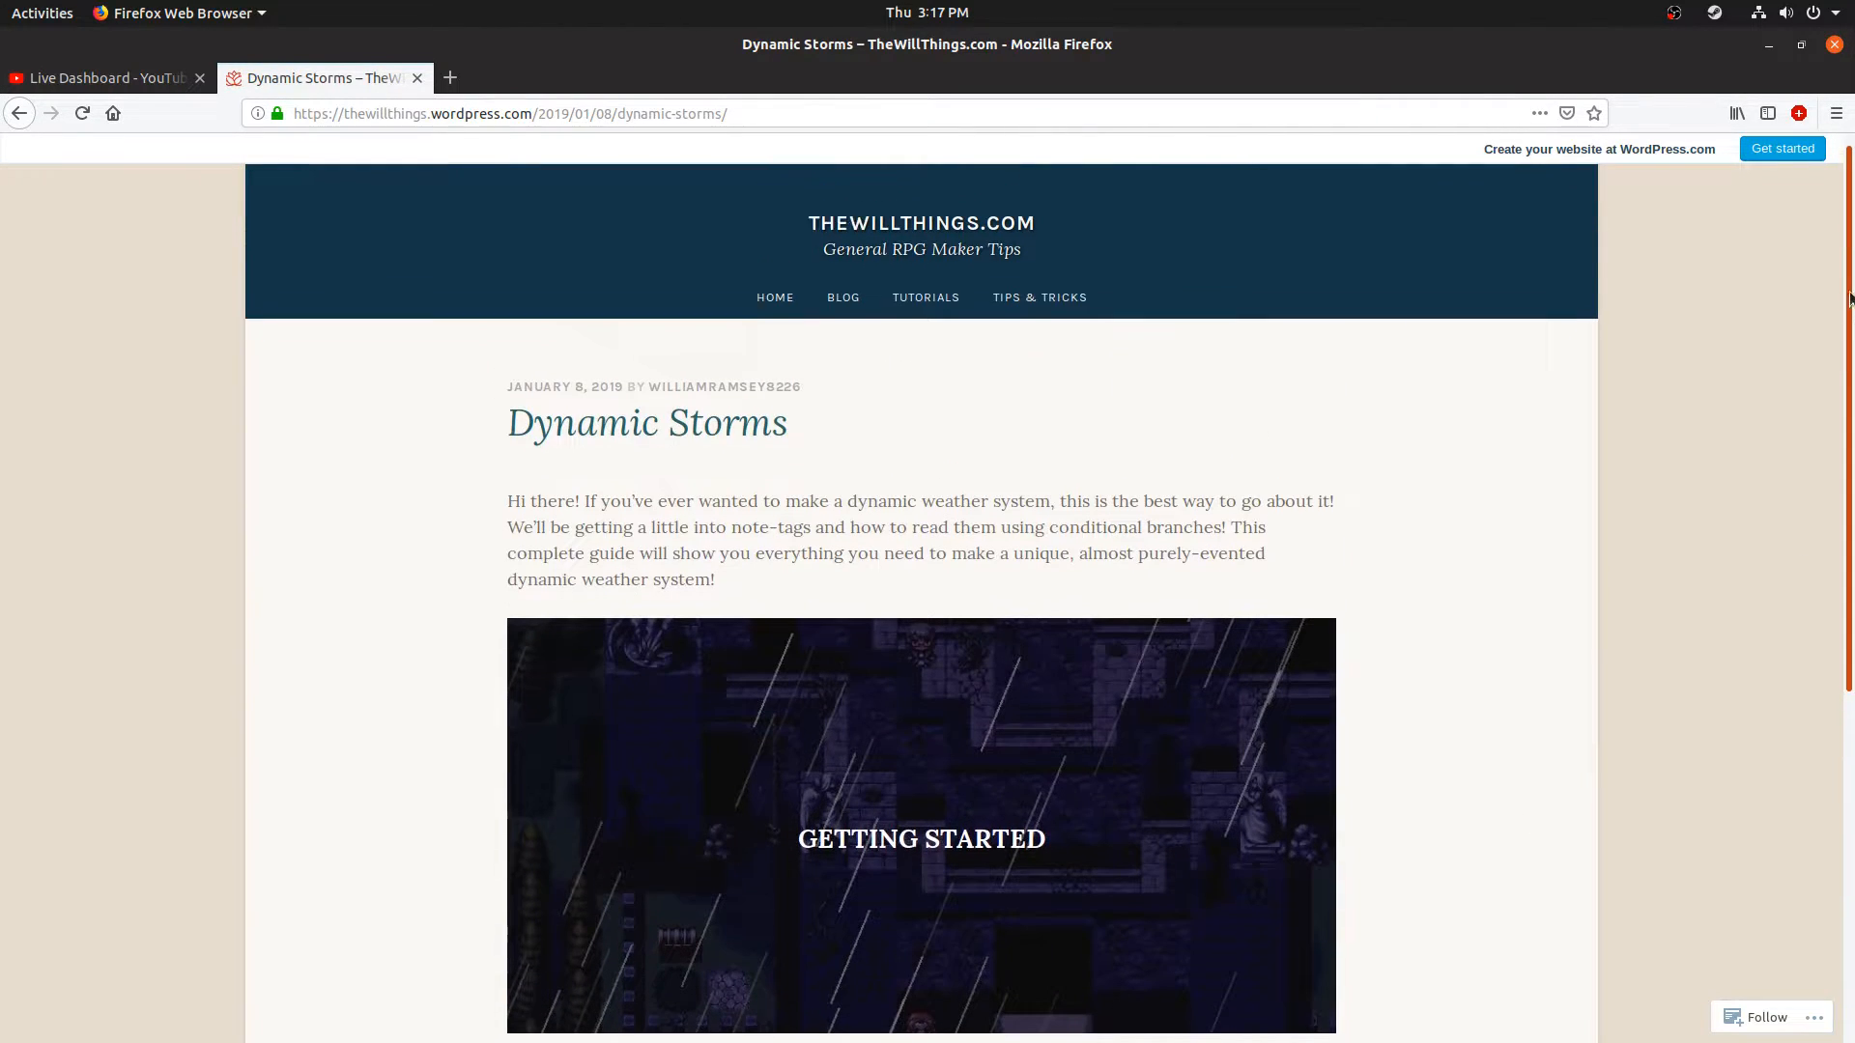
Step: Return to the Live Dashboard to read the chat and dismiss the survey banner
left_click(102, 77)
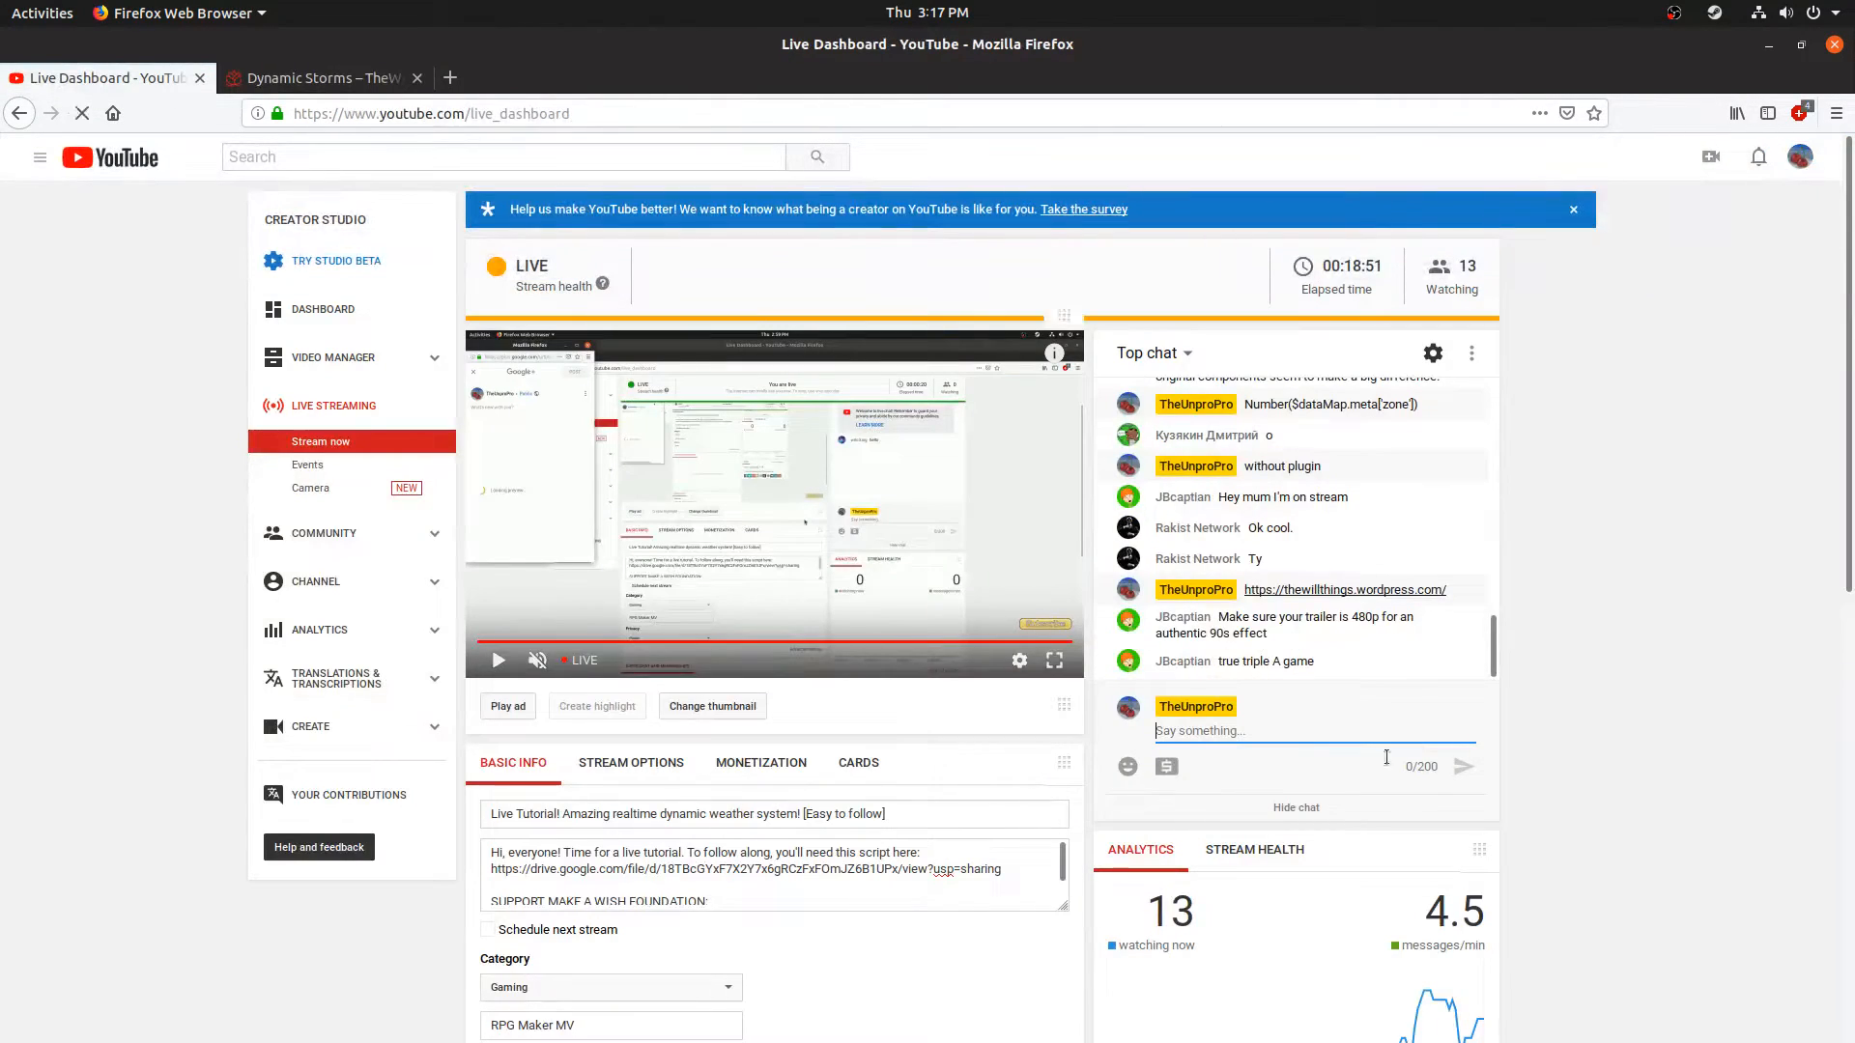
triple_click(1304, 732)
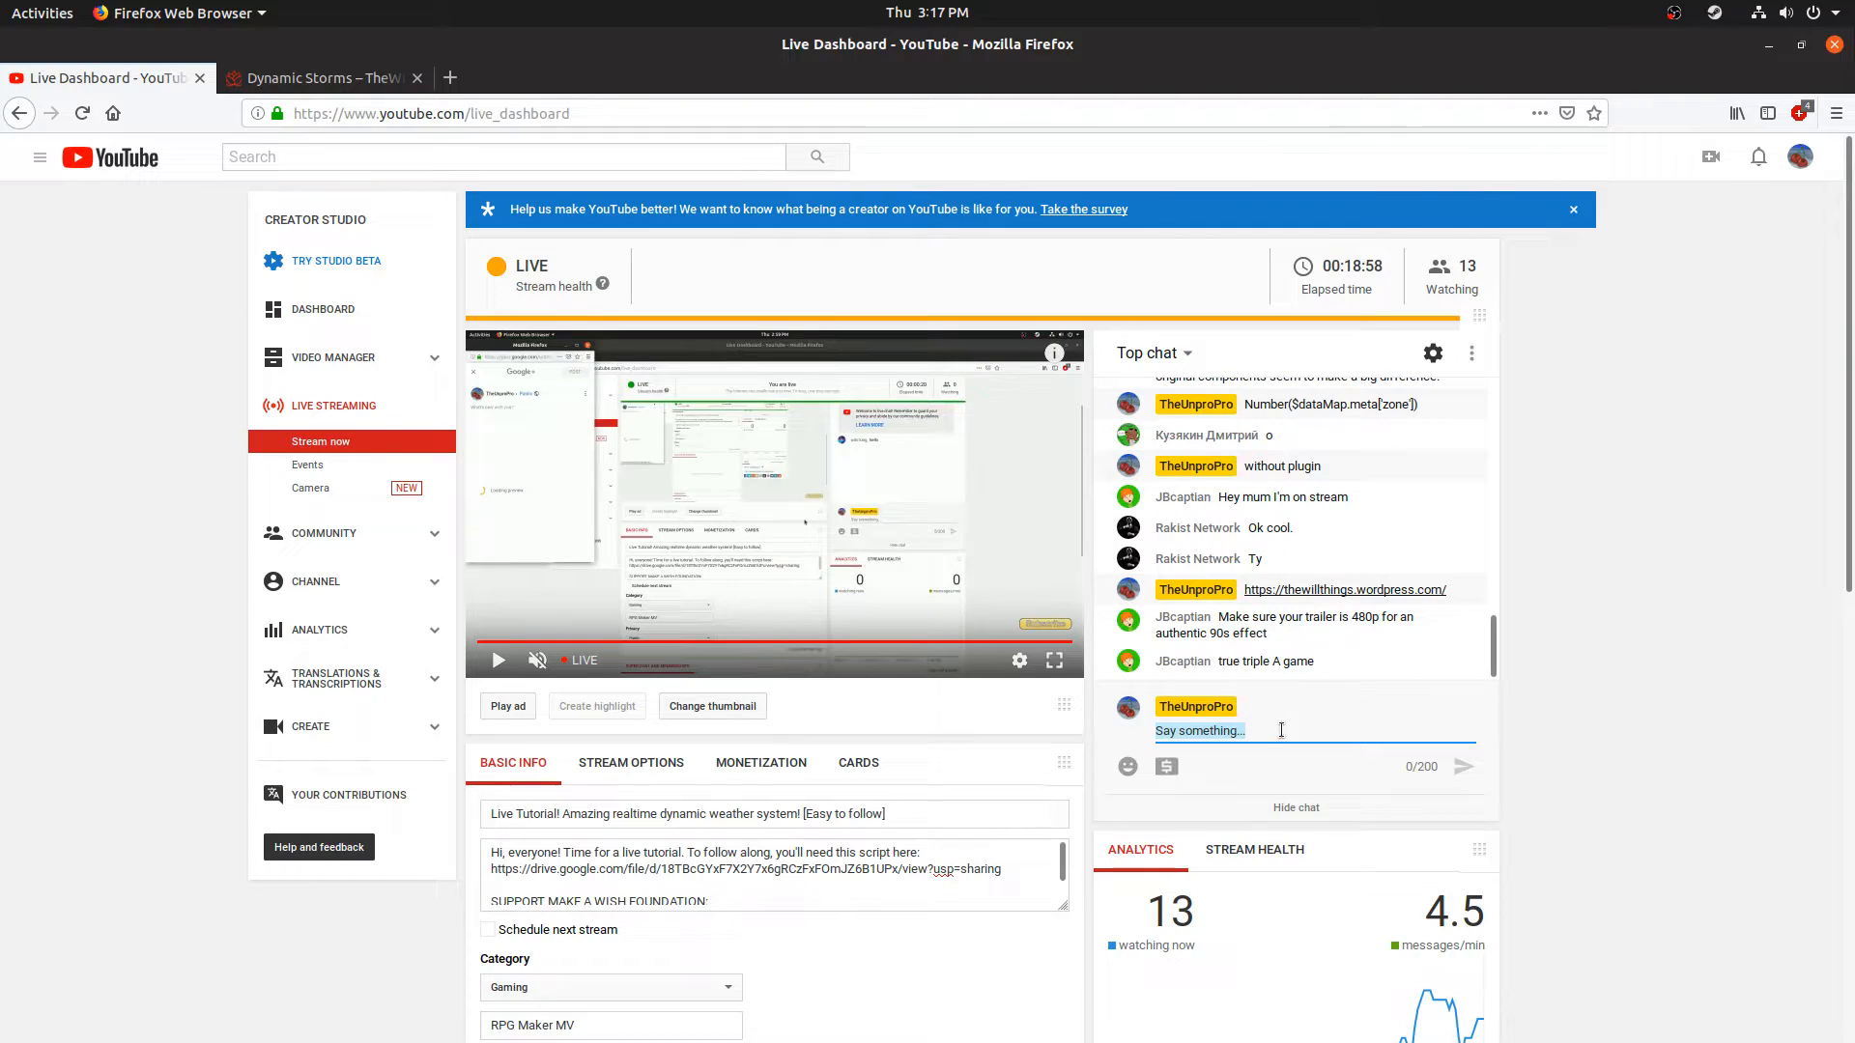
left_click(1279, 731)
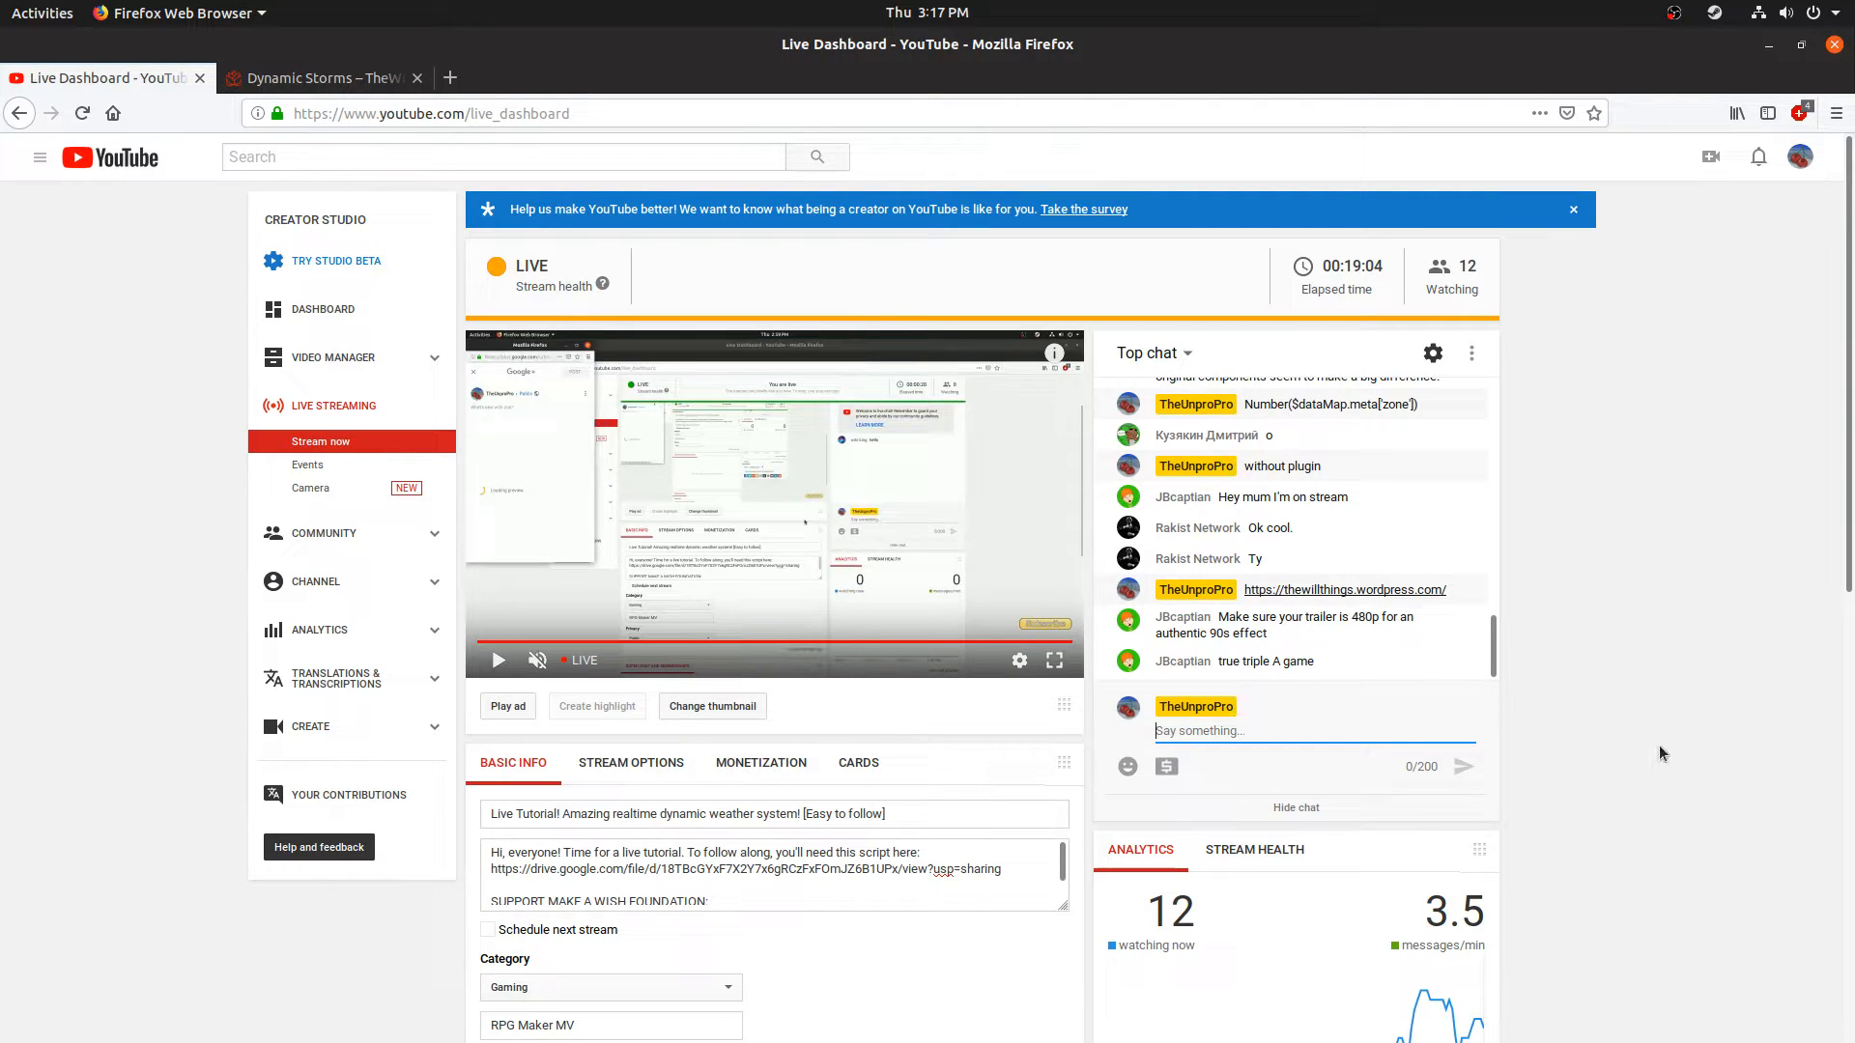
left_click(1567, 682)
left_click(1575, 206)
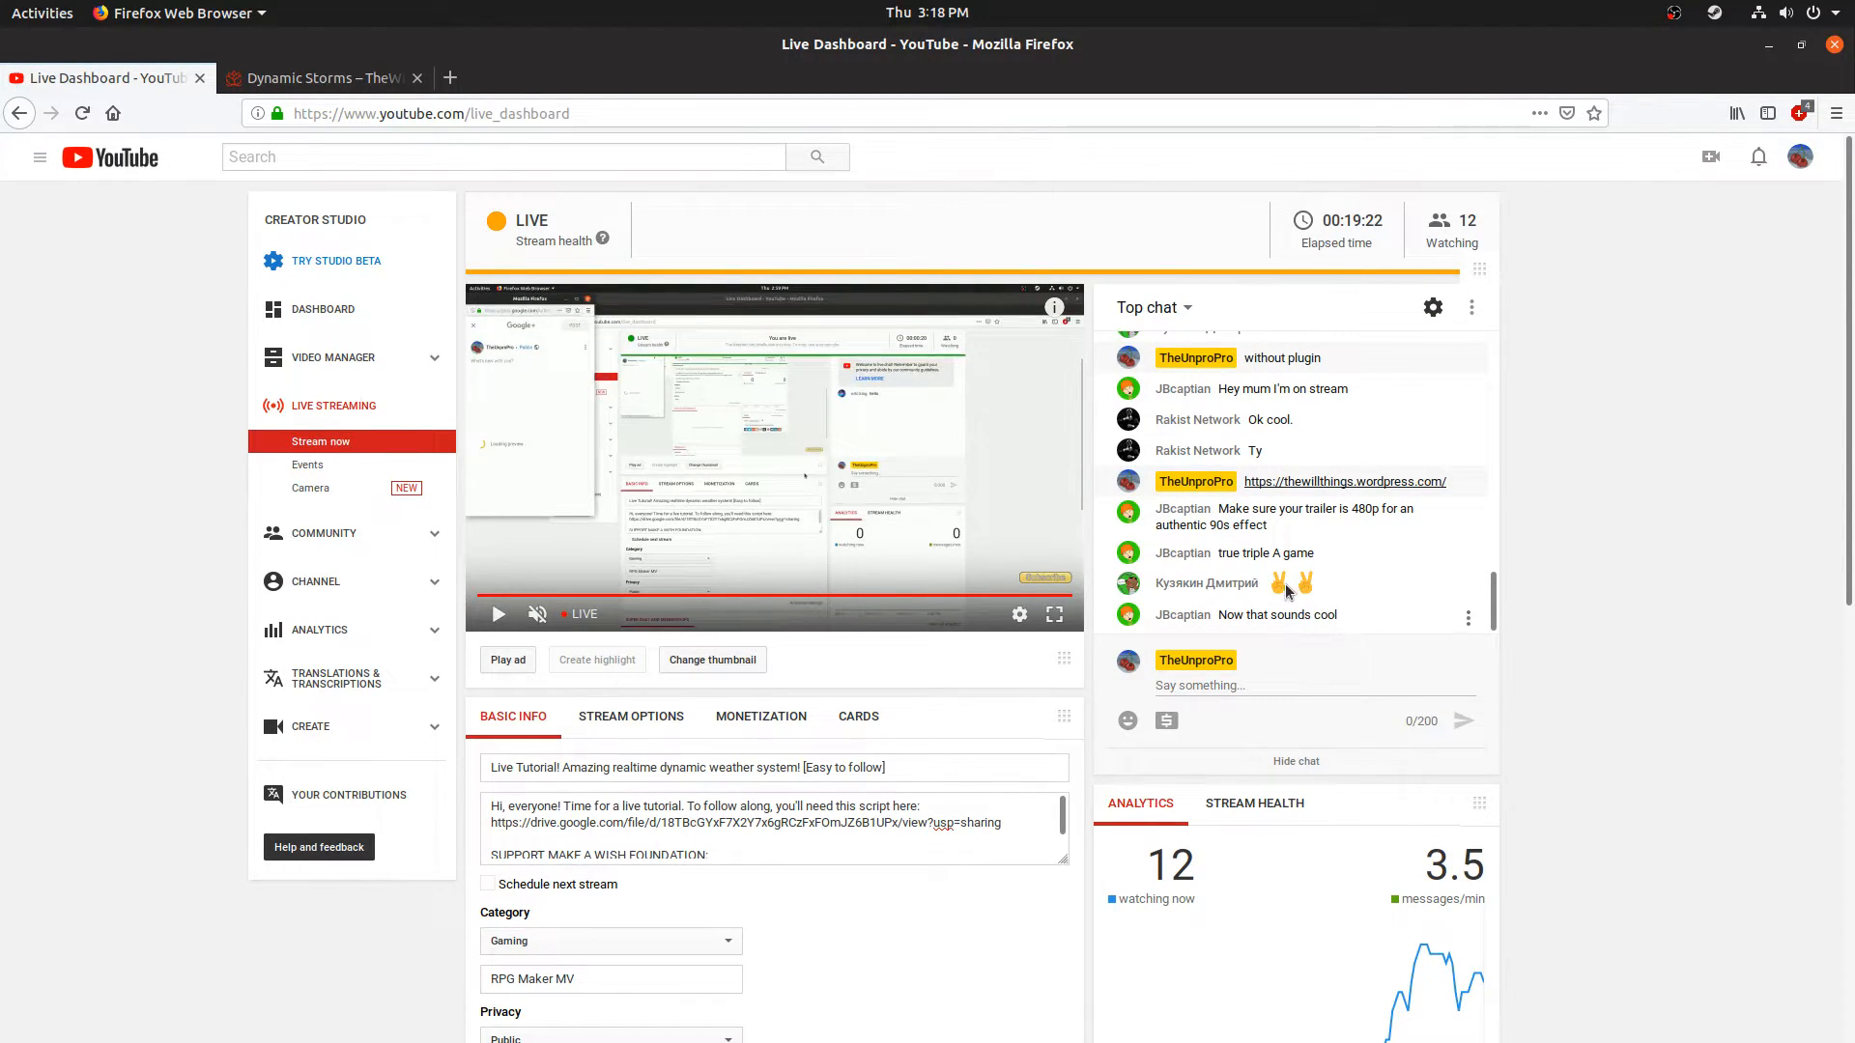
Step: Show the tutorial website's Tips & Tricks category and look through its Blog page
left_click(319, 77)
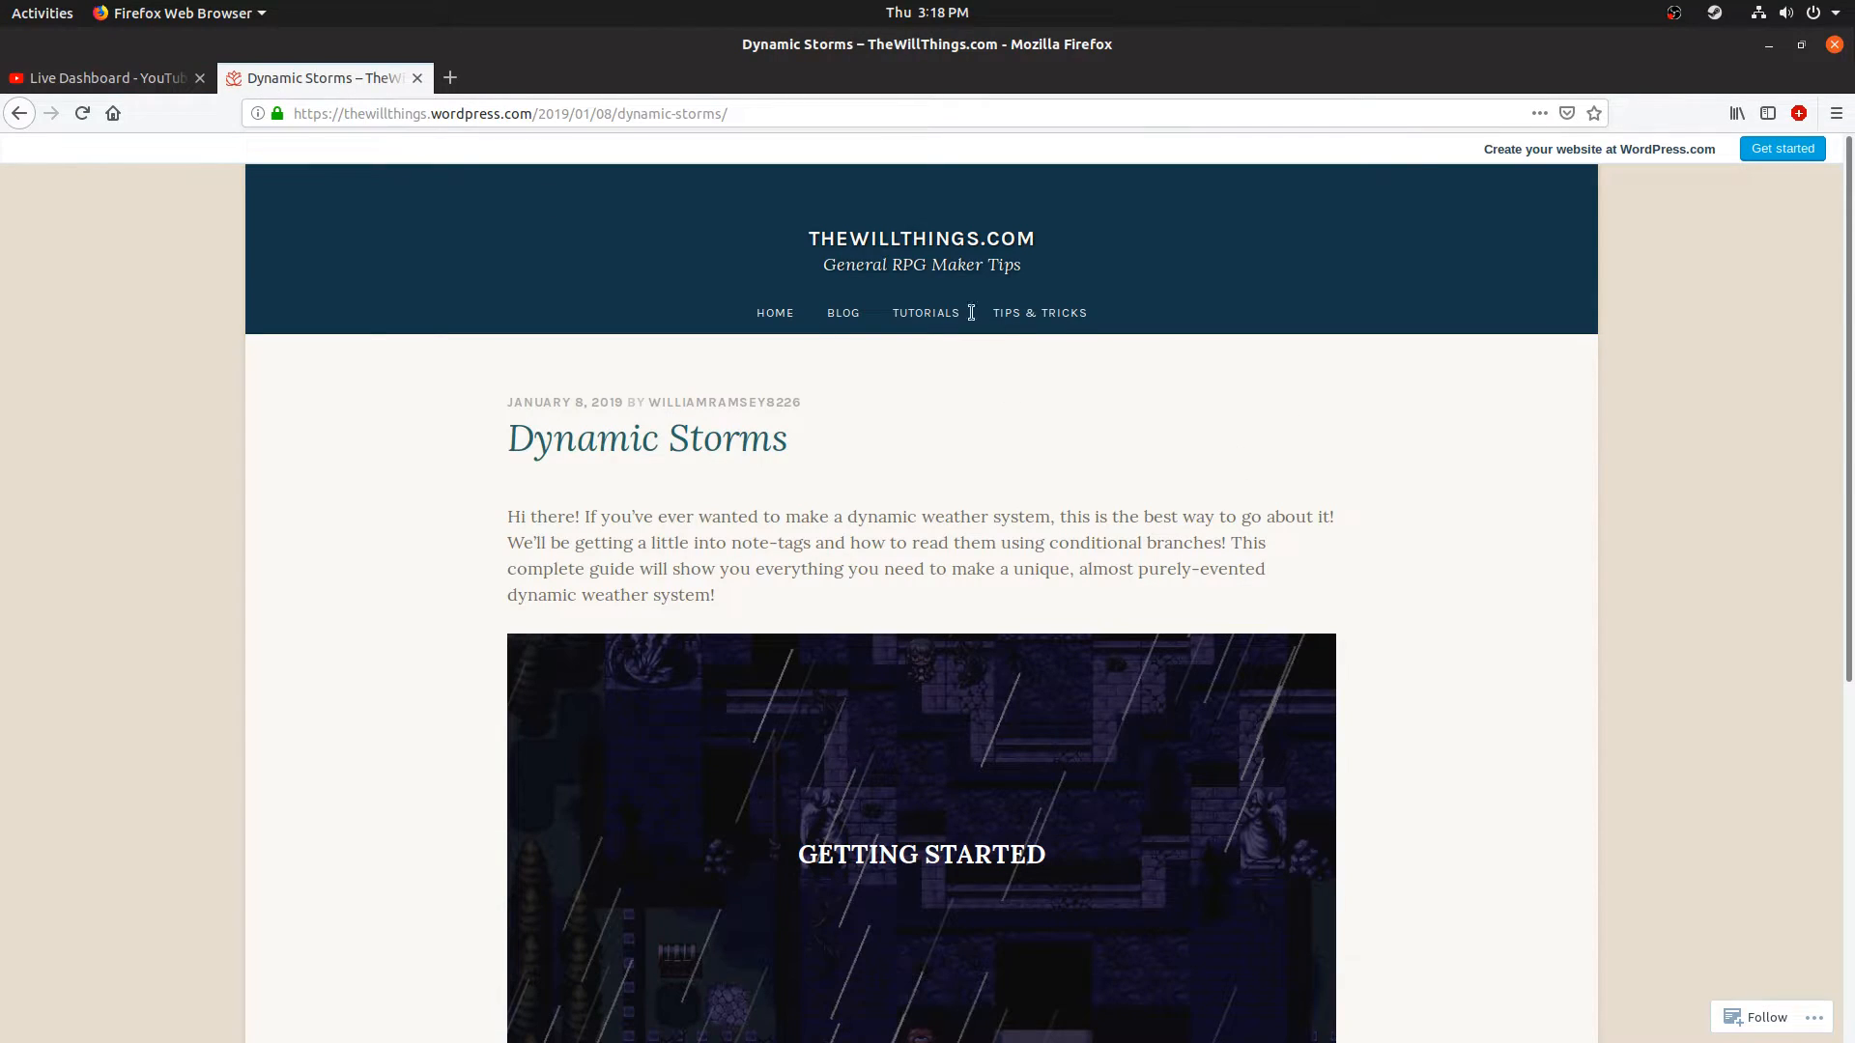
left_click(1019, 312)
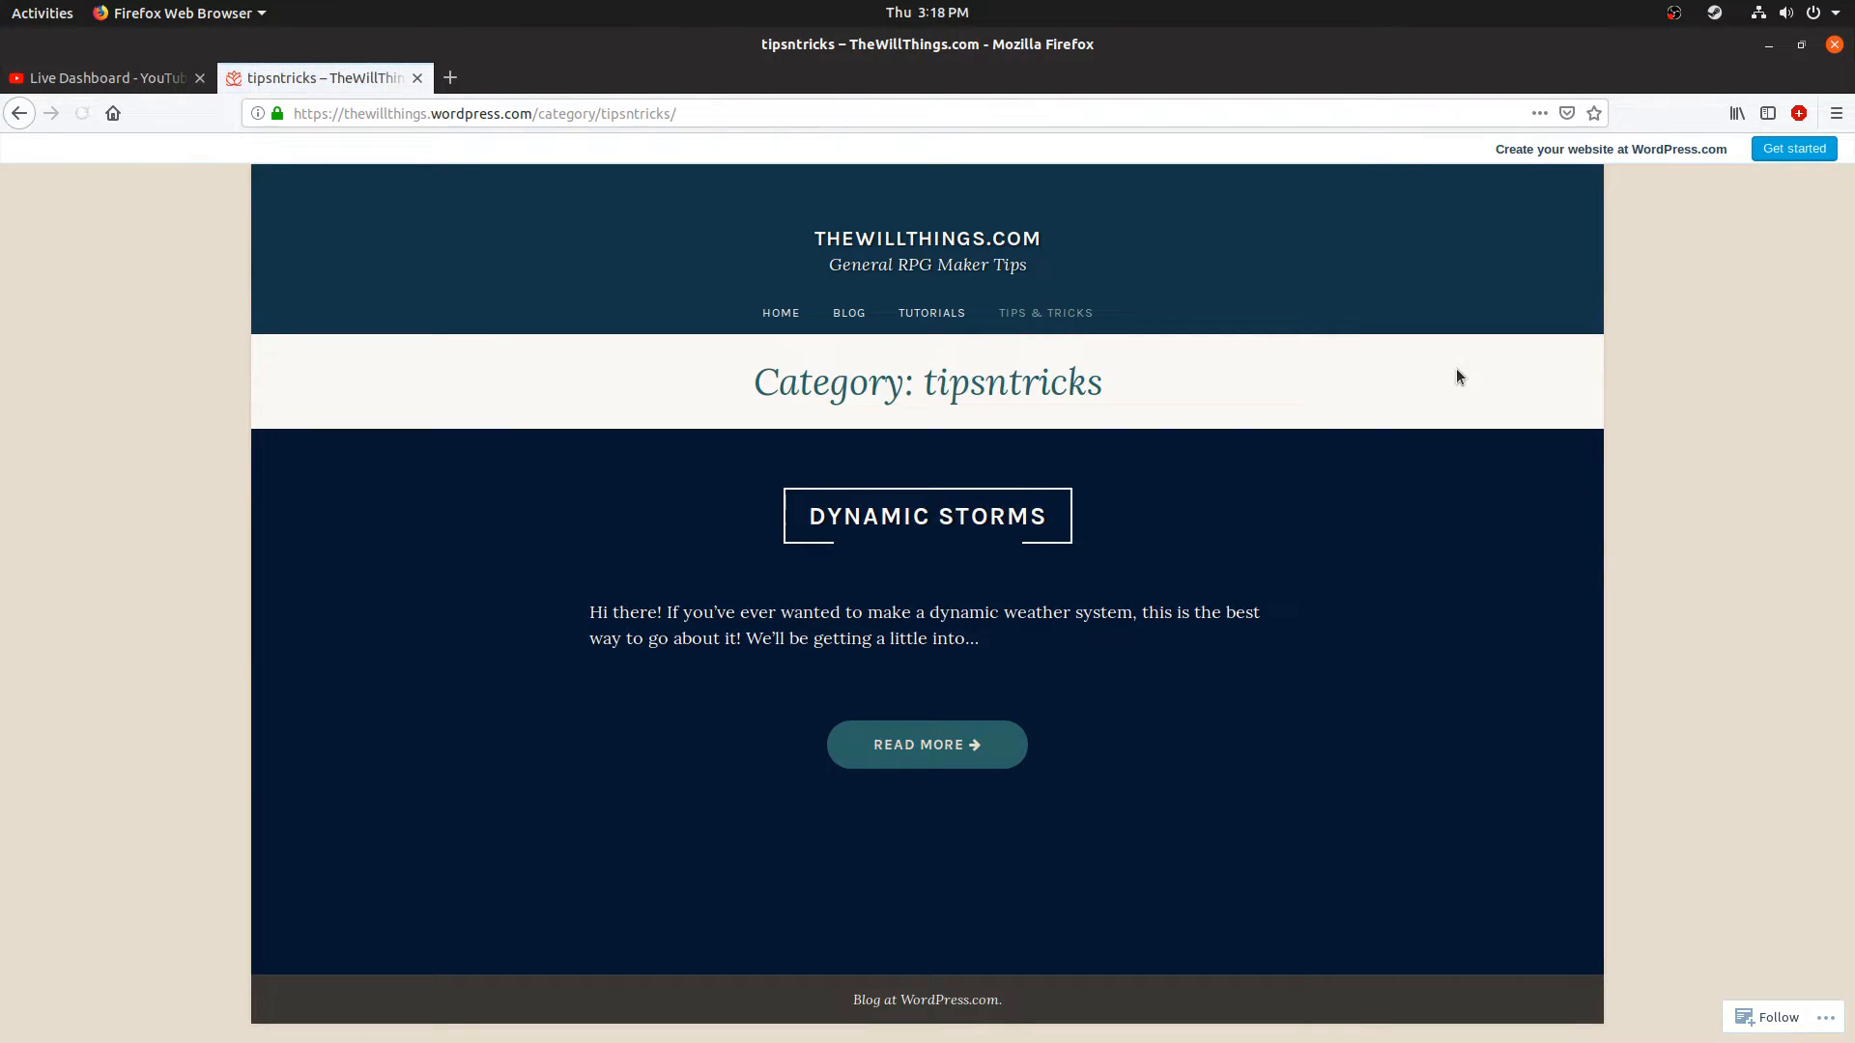
left_click(847, 312)
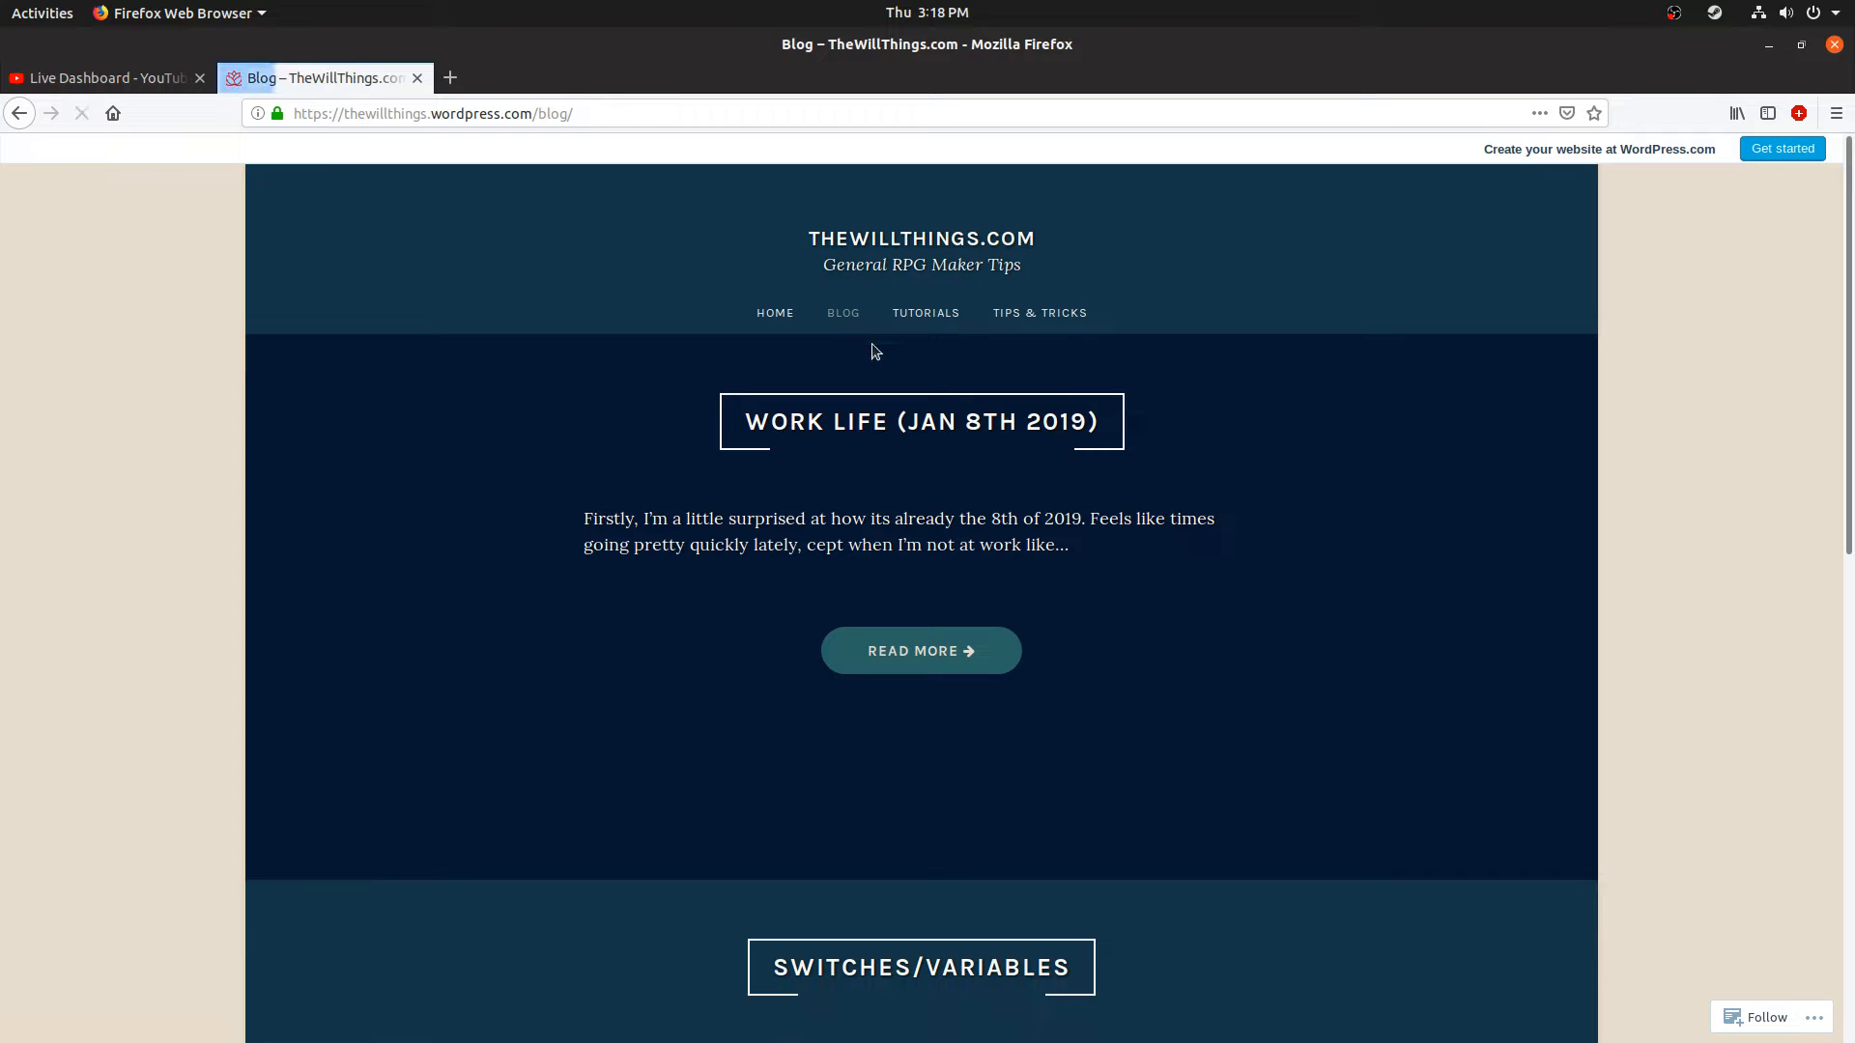
scroll(1830, 477, "down", 3)
left_click_drag(1831, 477, 1850, 106)
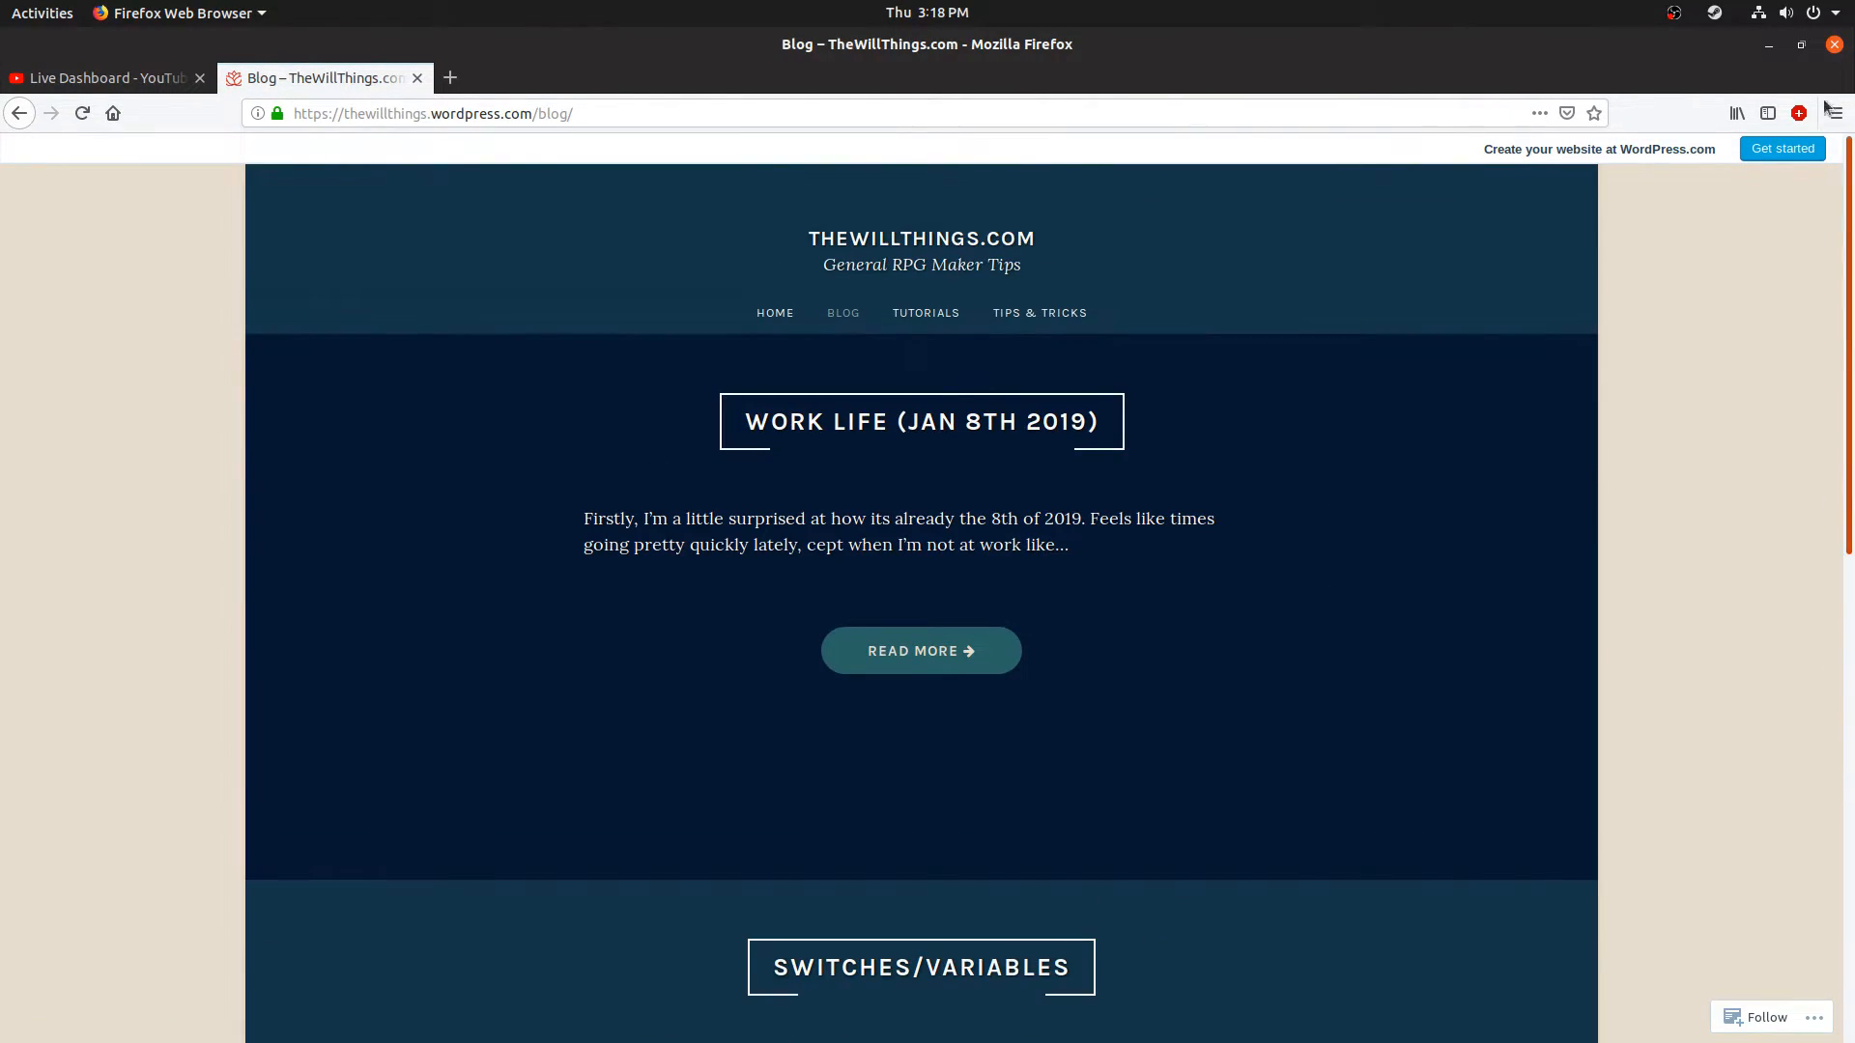
Step: Visit the website's home page, view the Work Life (Jan 8th 2019) post from the Blog and return to the home page
left_click(781, 319)
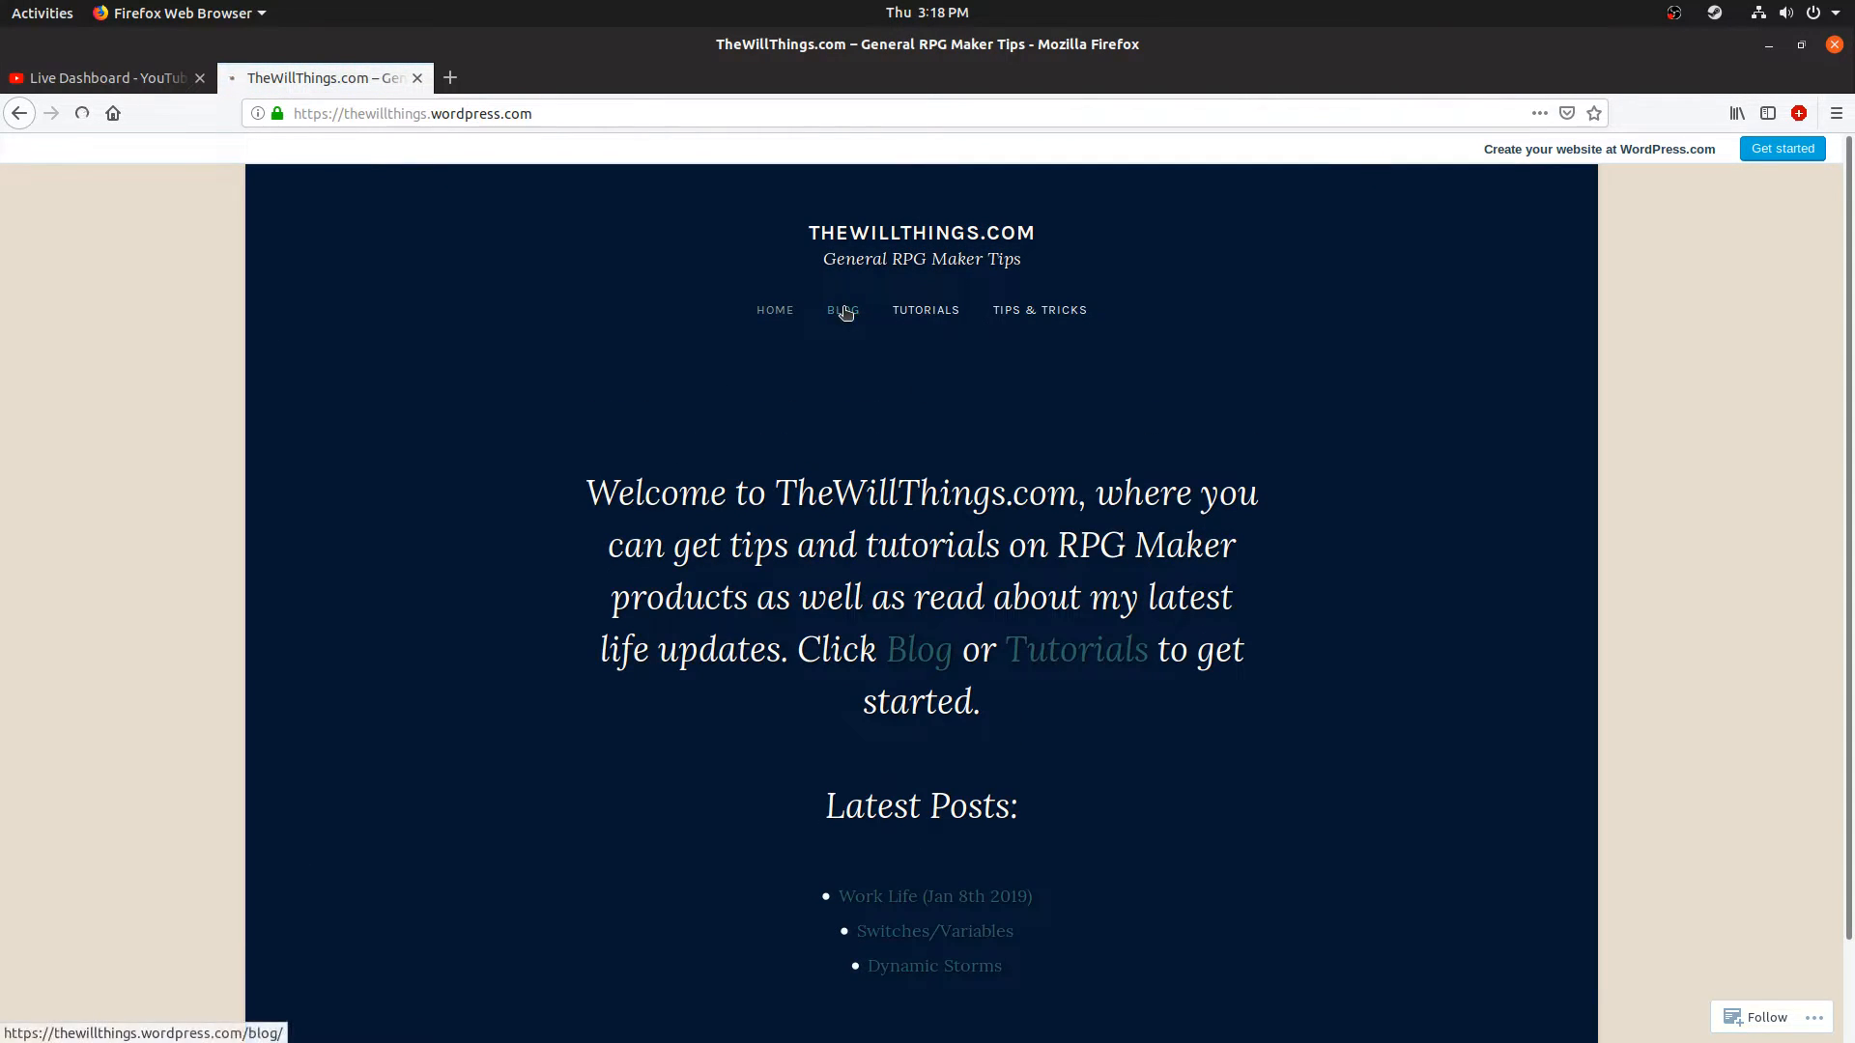
left_click(845, 312)
left_click(961, 422)
mouse_move(1852, 195)
left_mouse_down()
mouse_move(1852, 504)
mouse_move(1852, 194)
left_mouse_up()
left_click(775, 280)
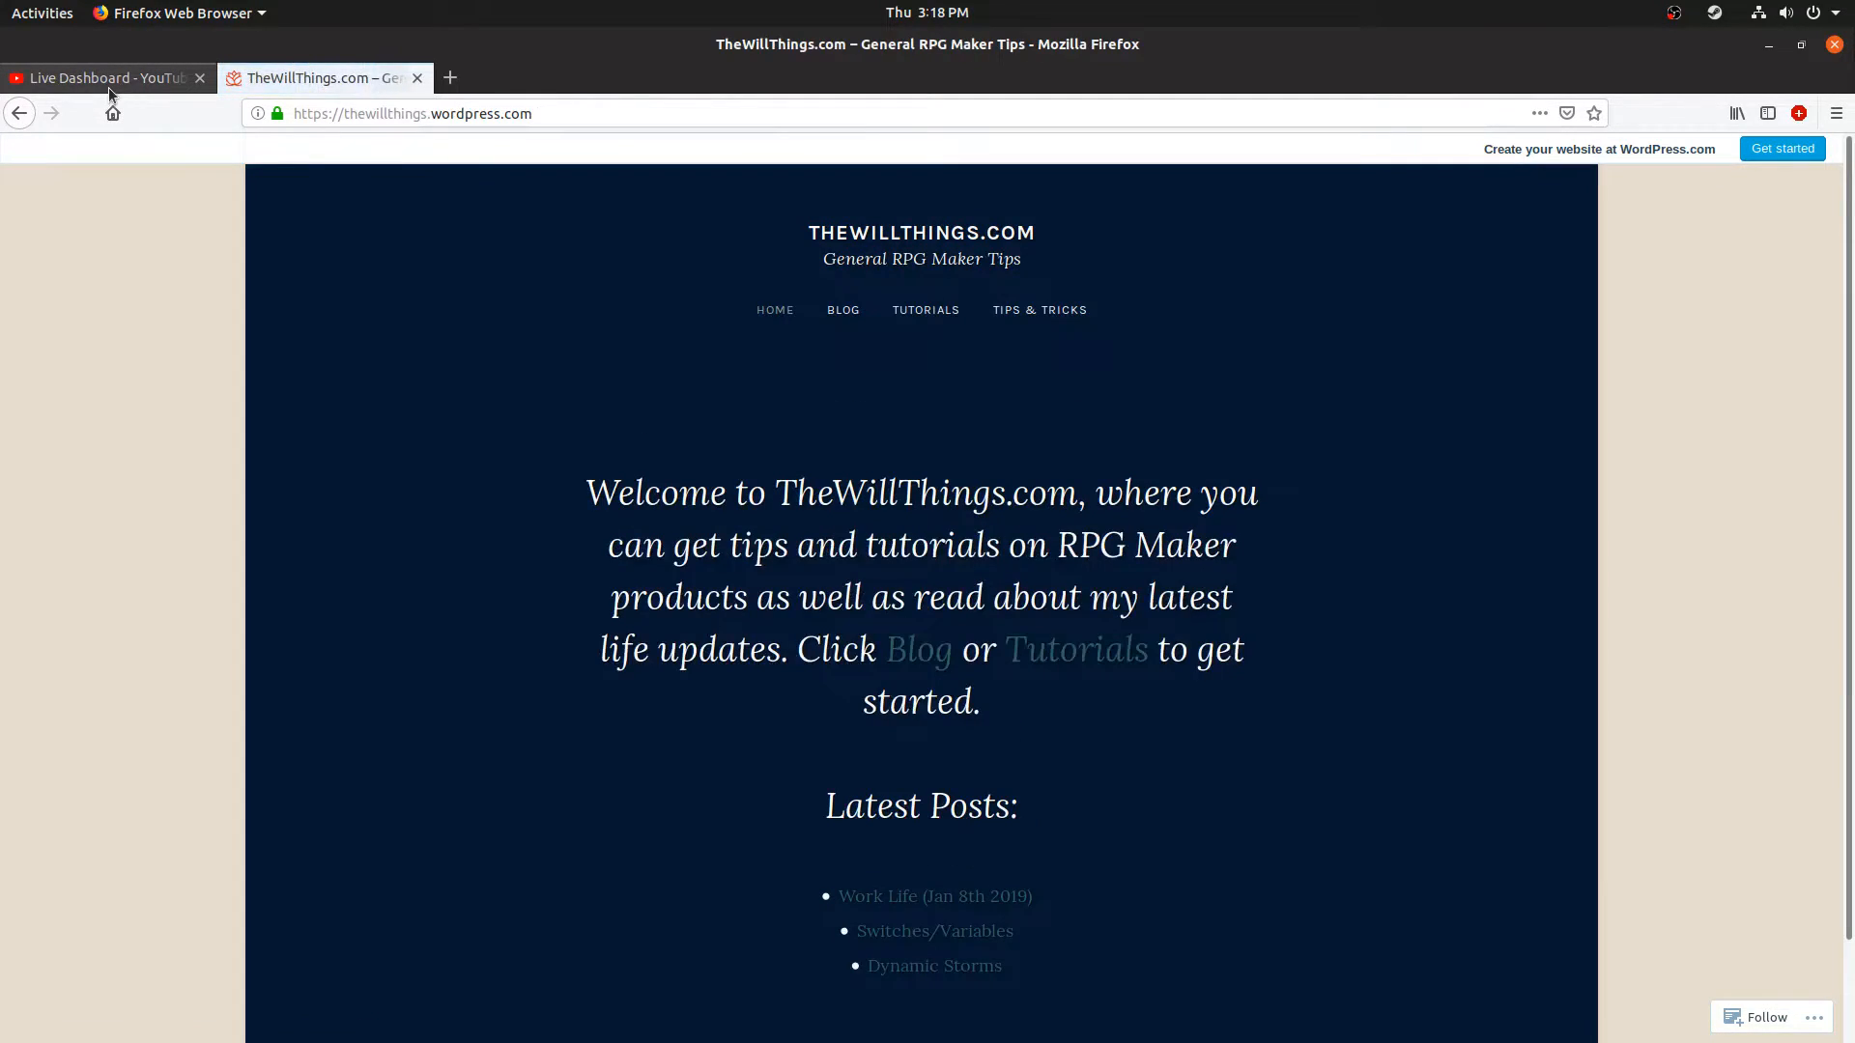
Step: Check the live chat for viewer questions and view the Latest Posts list on the website's home page
left_click(108, 85)
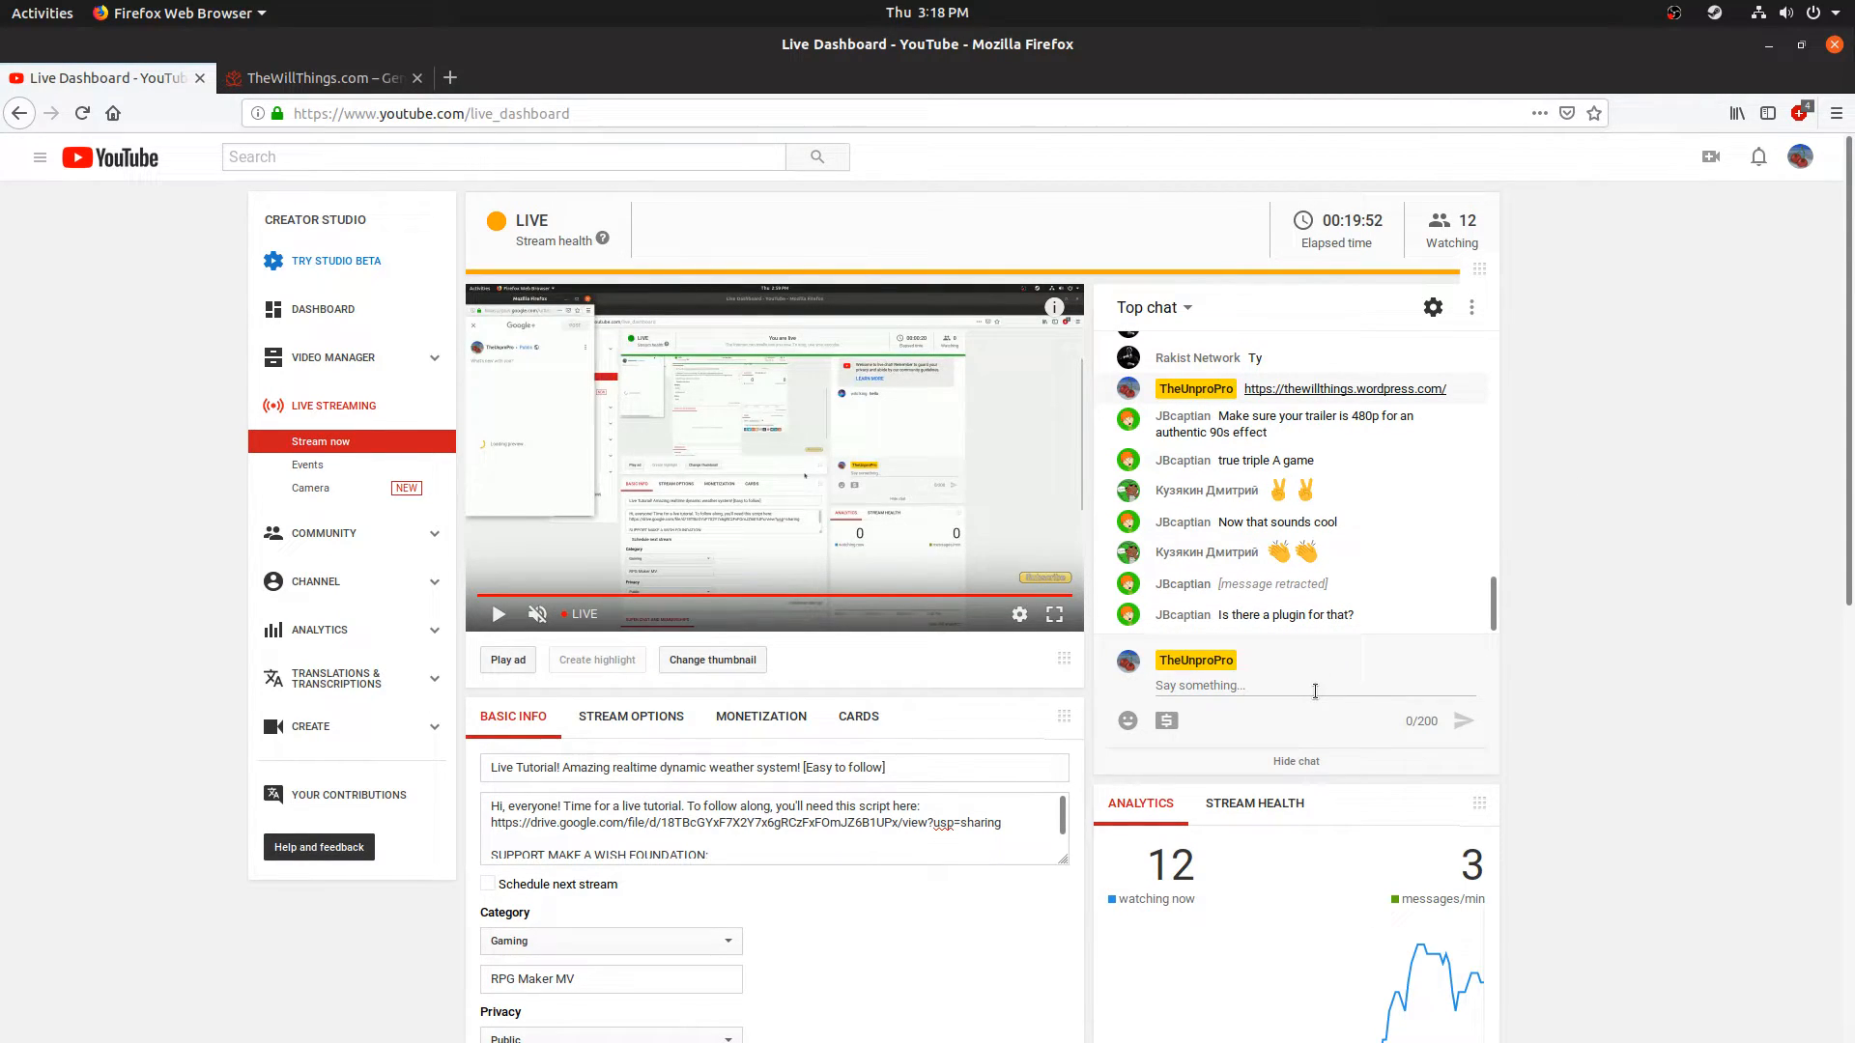
left_click(1315, 691)
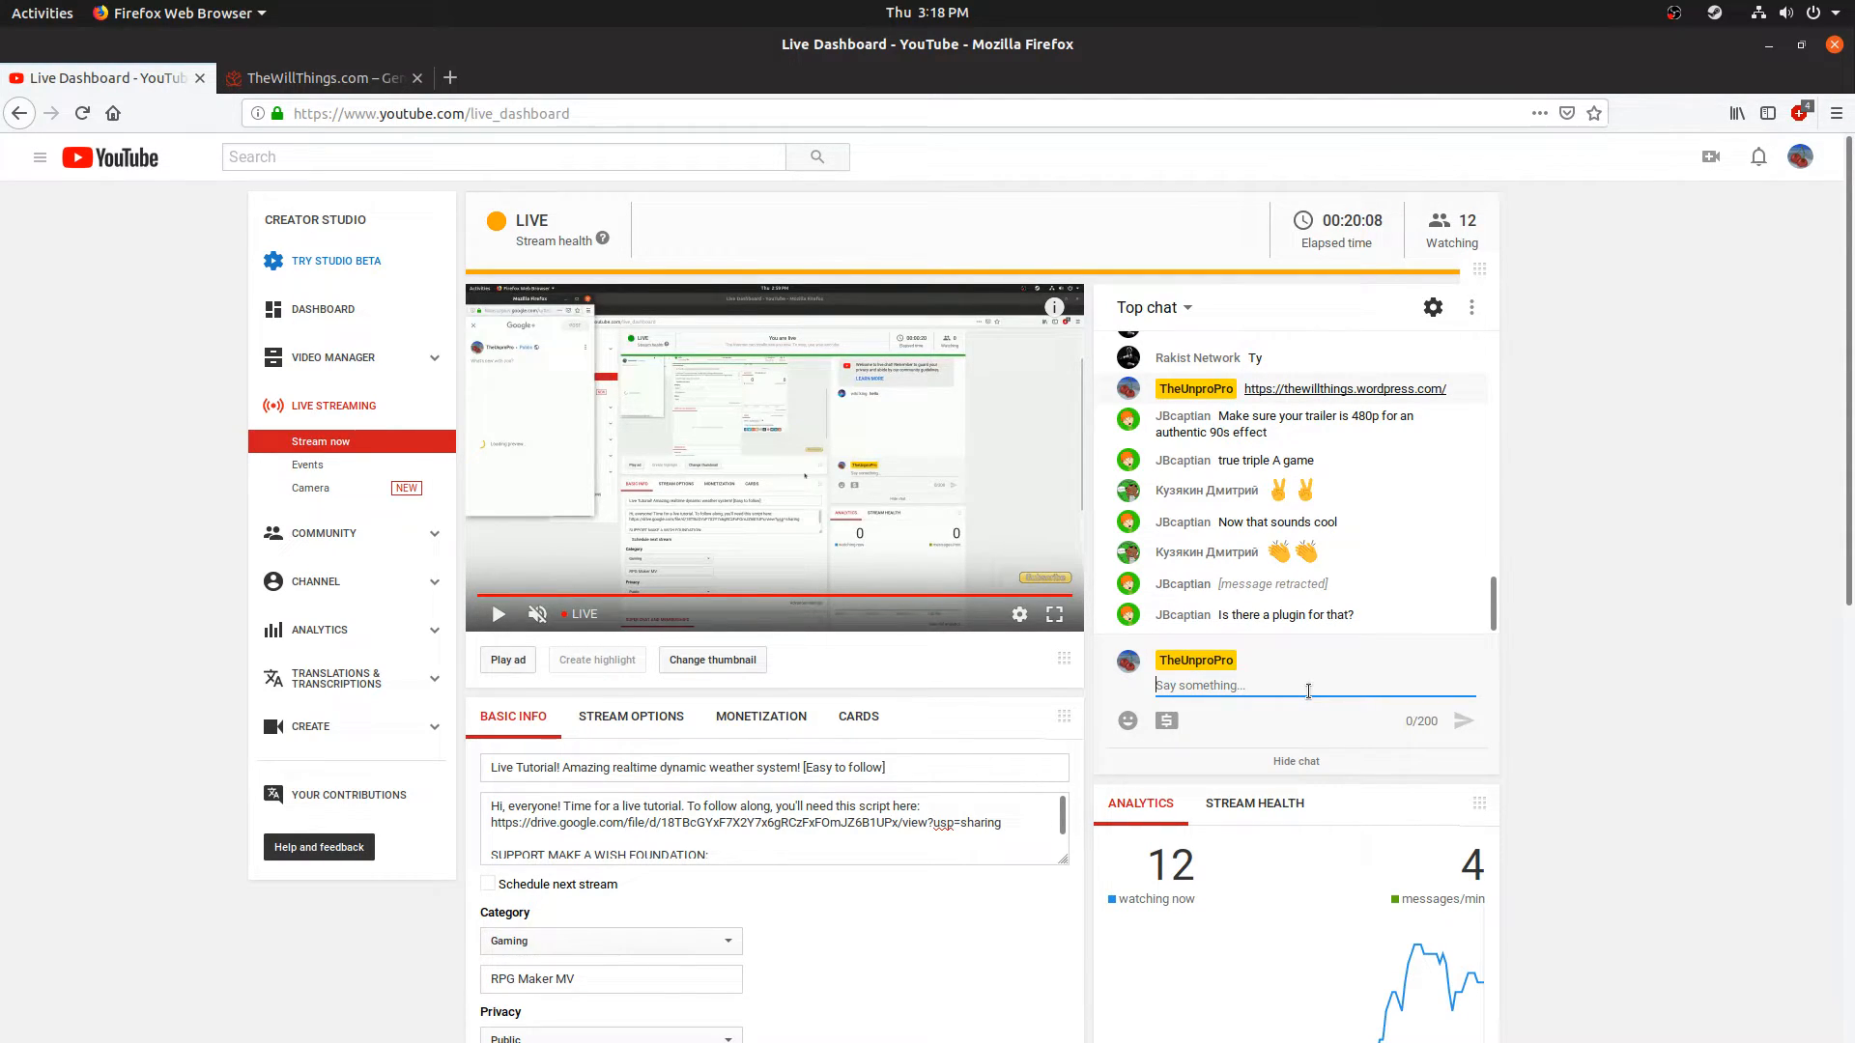
left_click(290, 77)
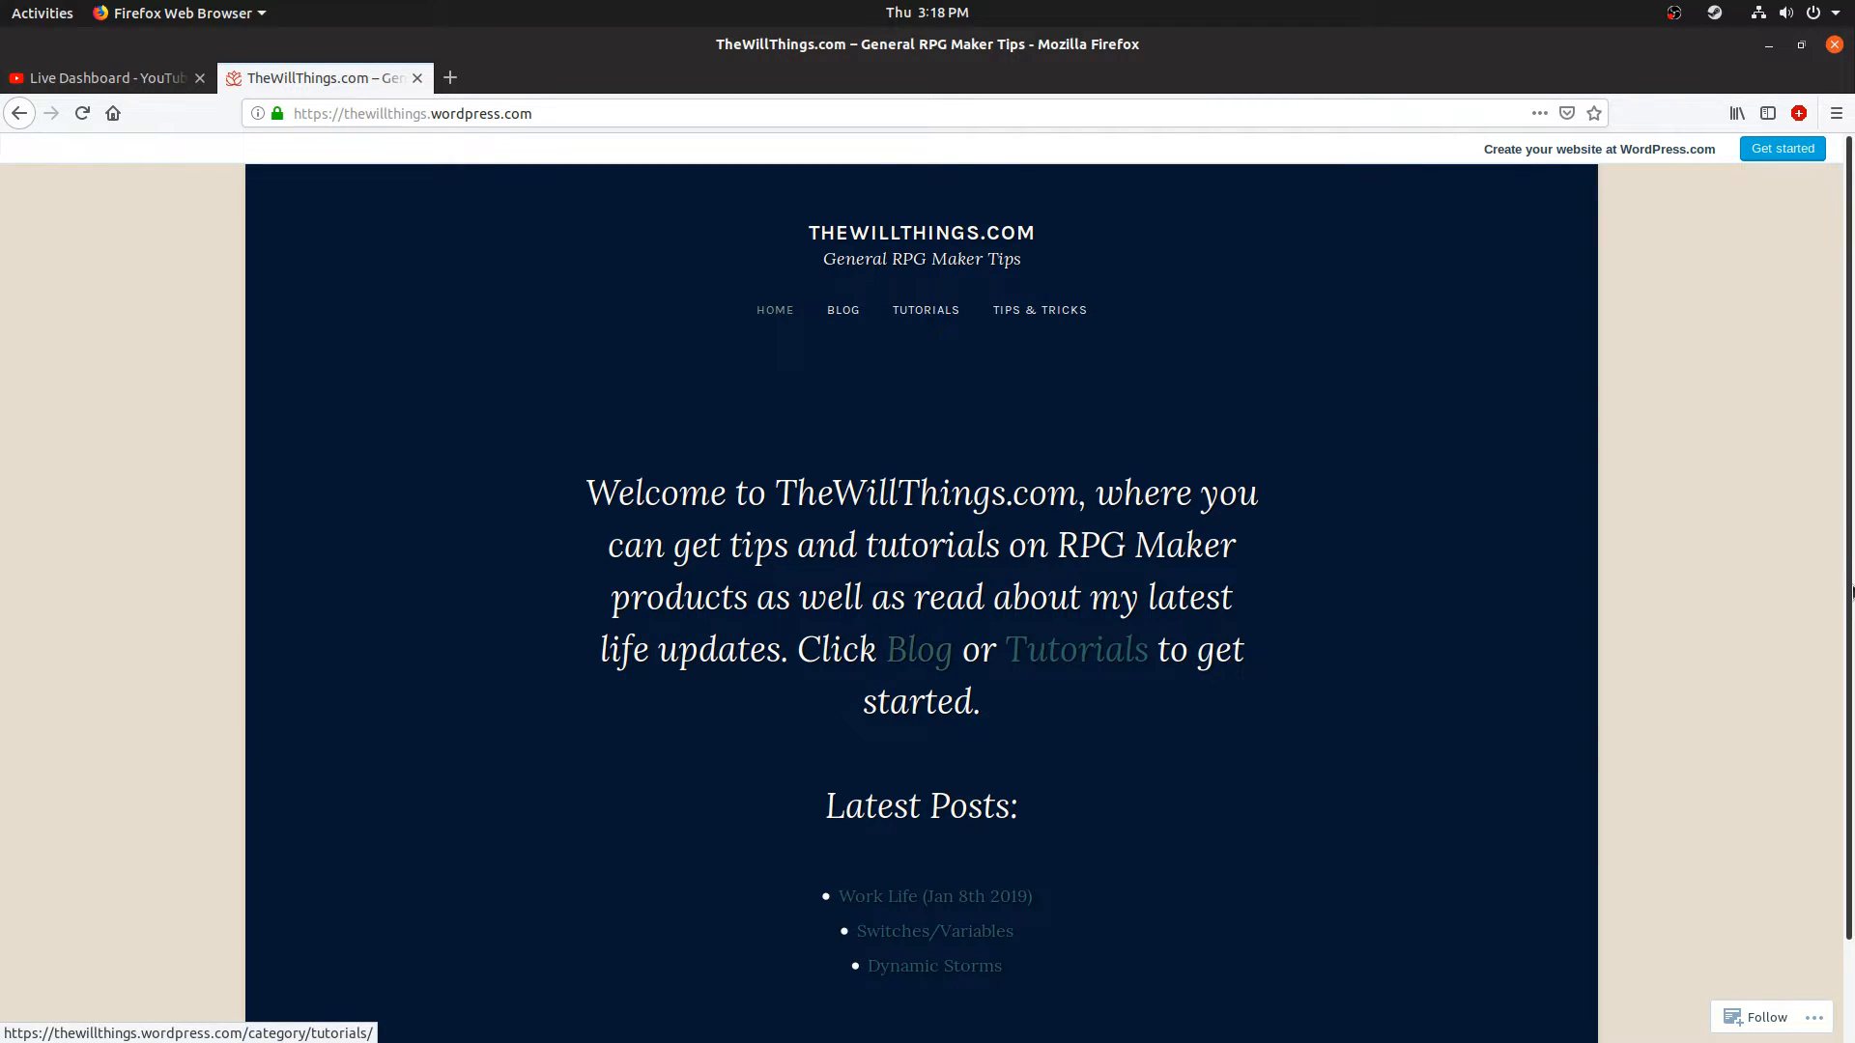
scroll(1852, 762, "down", 2)
left_click_drag(1852, 757, 1830, 914)
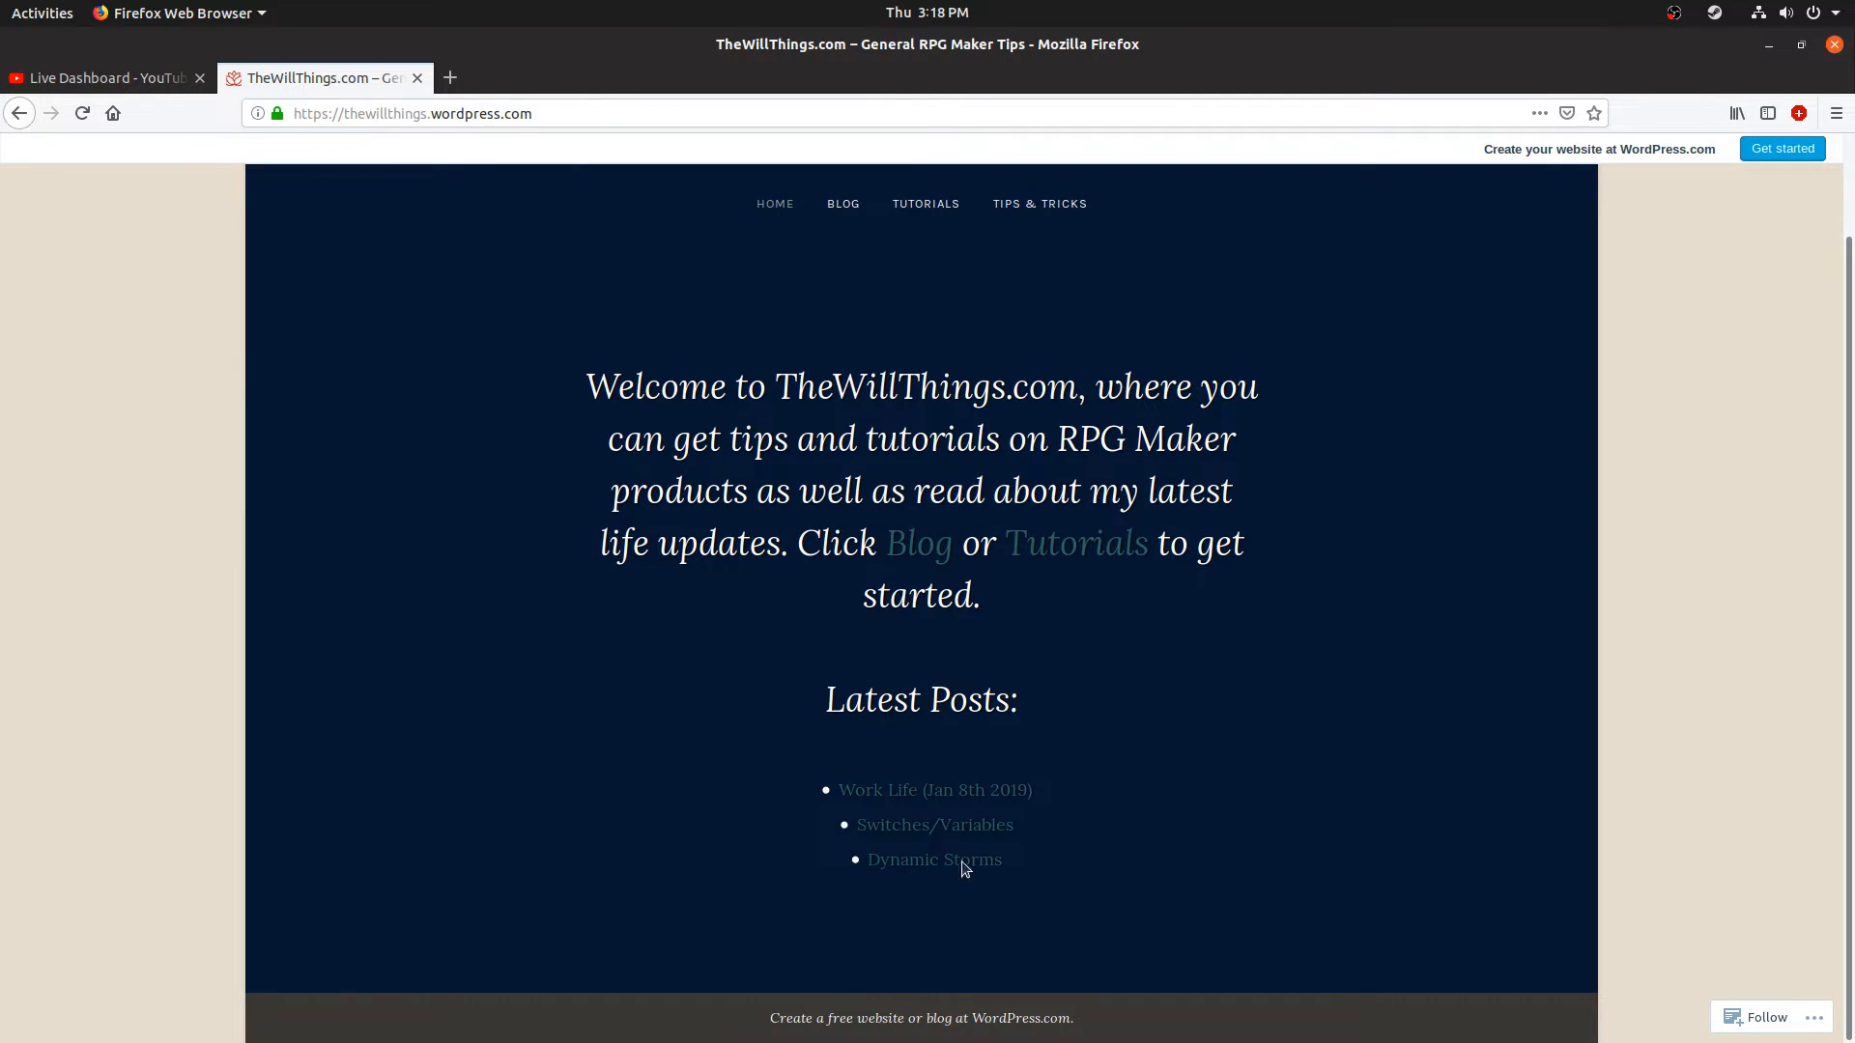
scroll(980, 713, "up", 2)
Step: Return to the Live Dashboard to read the chat, briefly toggling the stream preview's sound
left_click(106, 77)
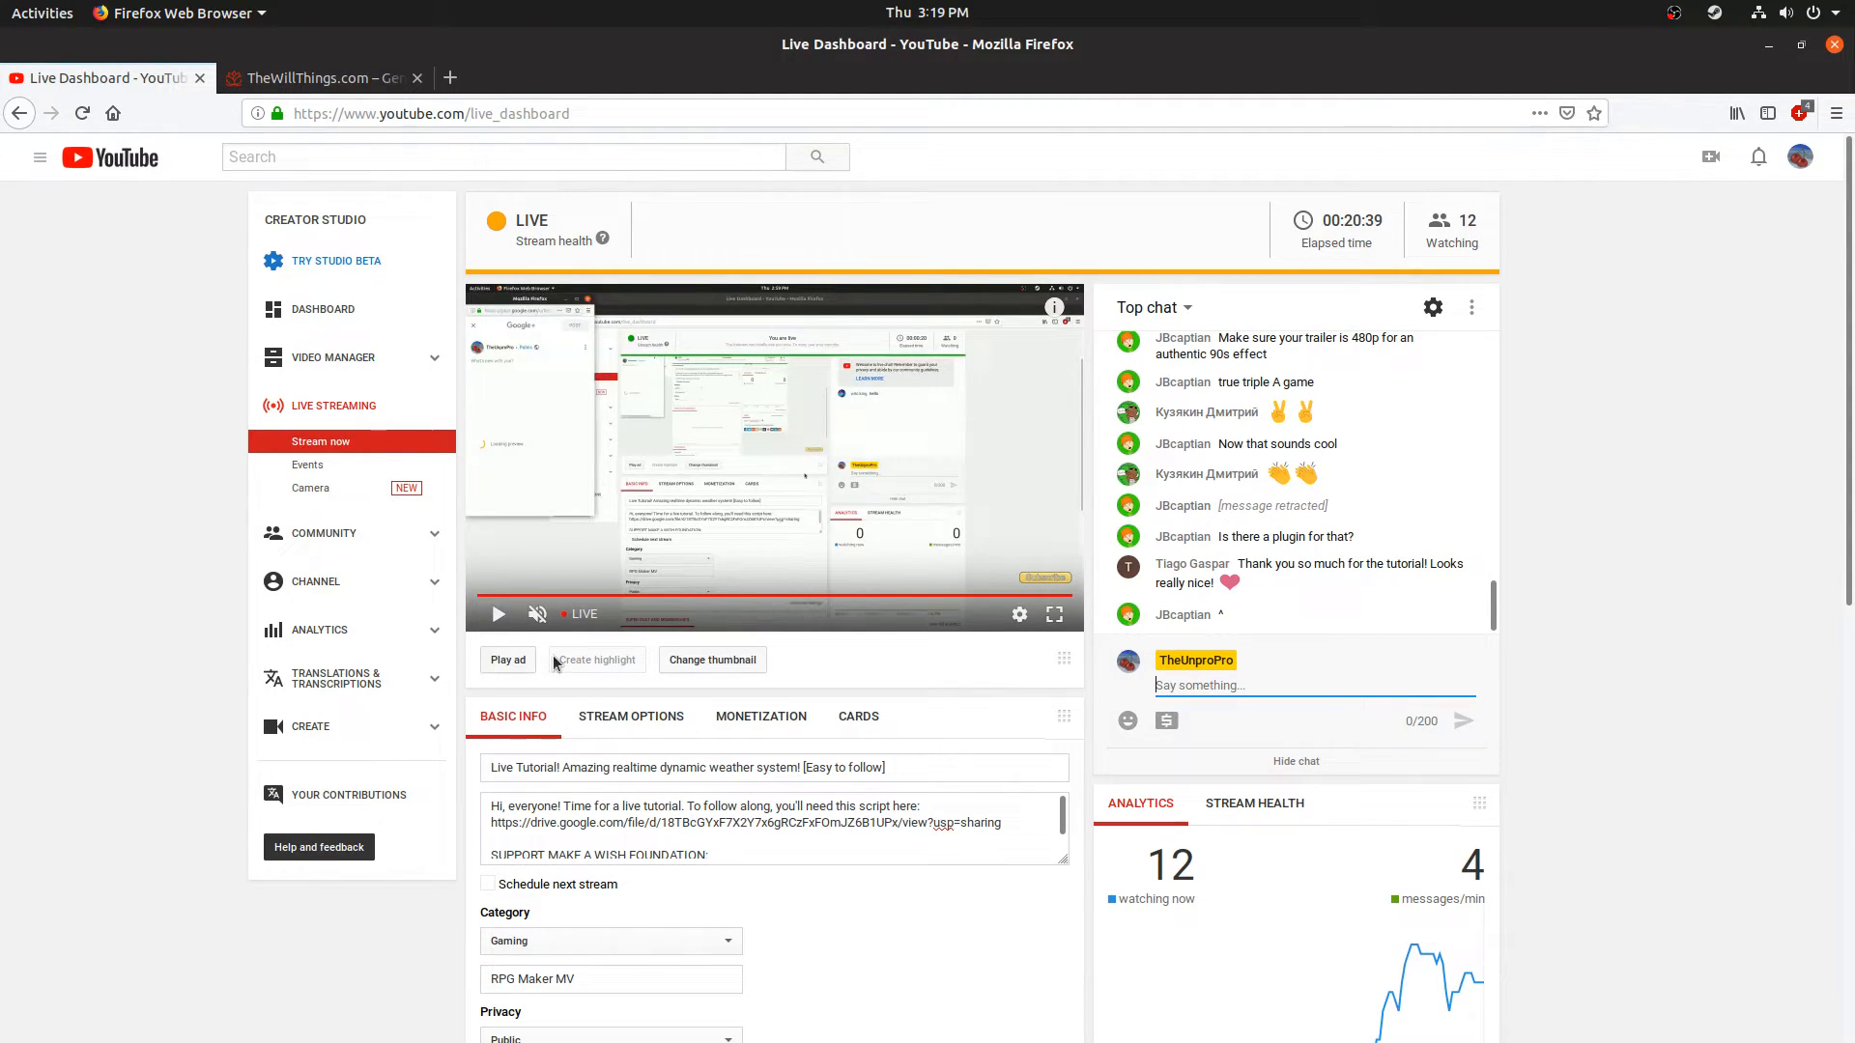
left_click(537, 614)
left_click(537, 614)
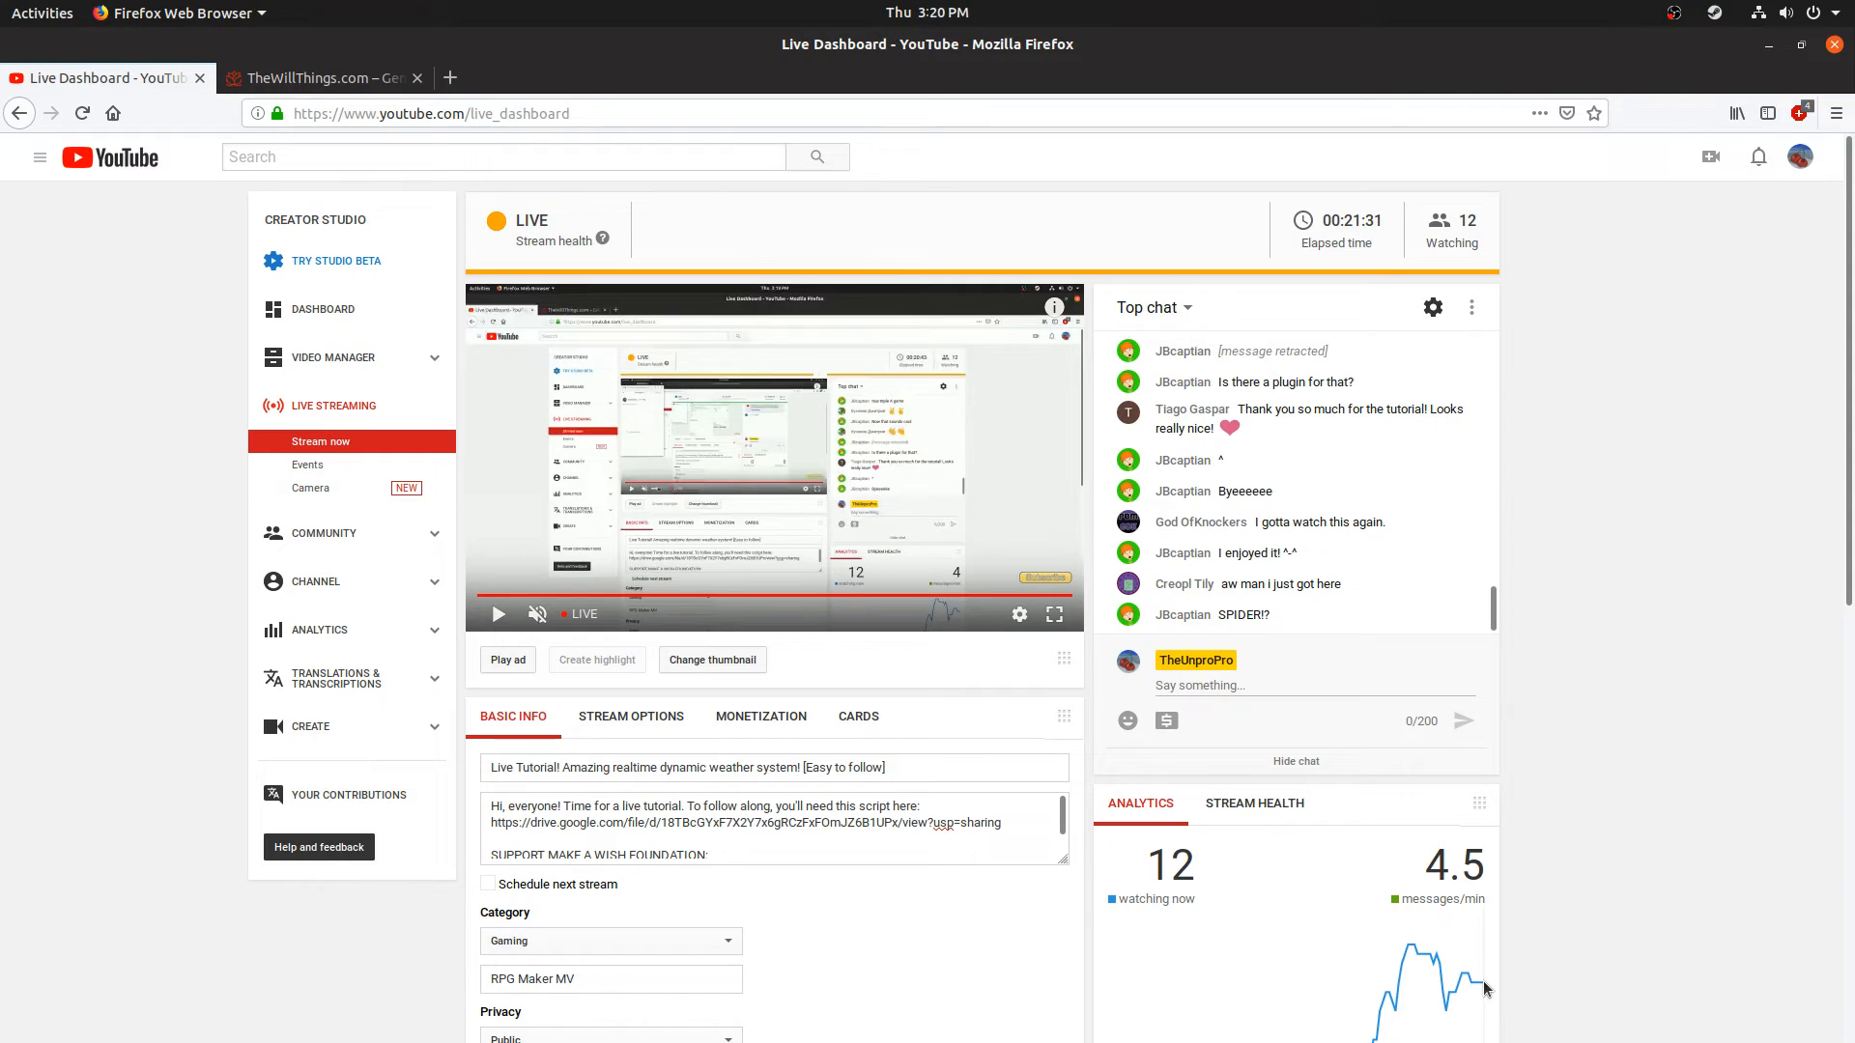
Step: Switch to the OBS workspace and maximize the OBS window
mouse_move(1481, 986)
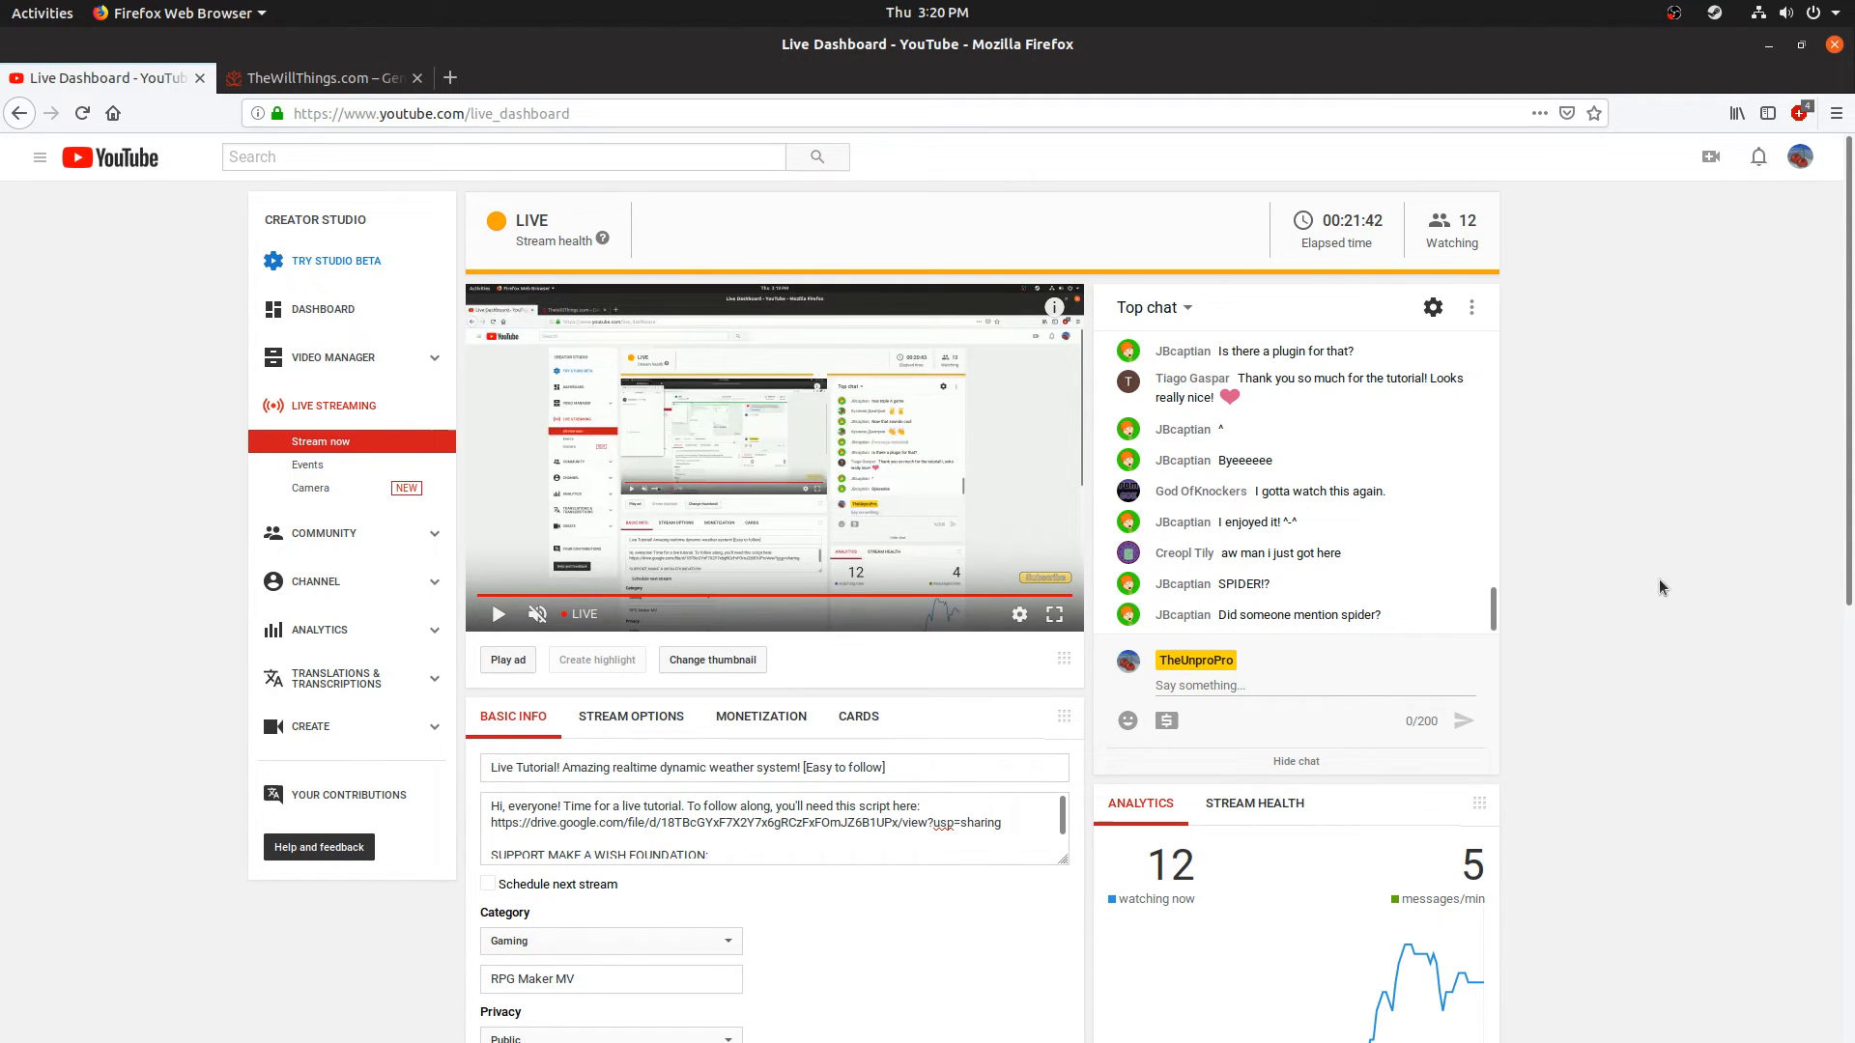
key("ctrl+alt+Down")
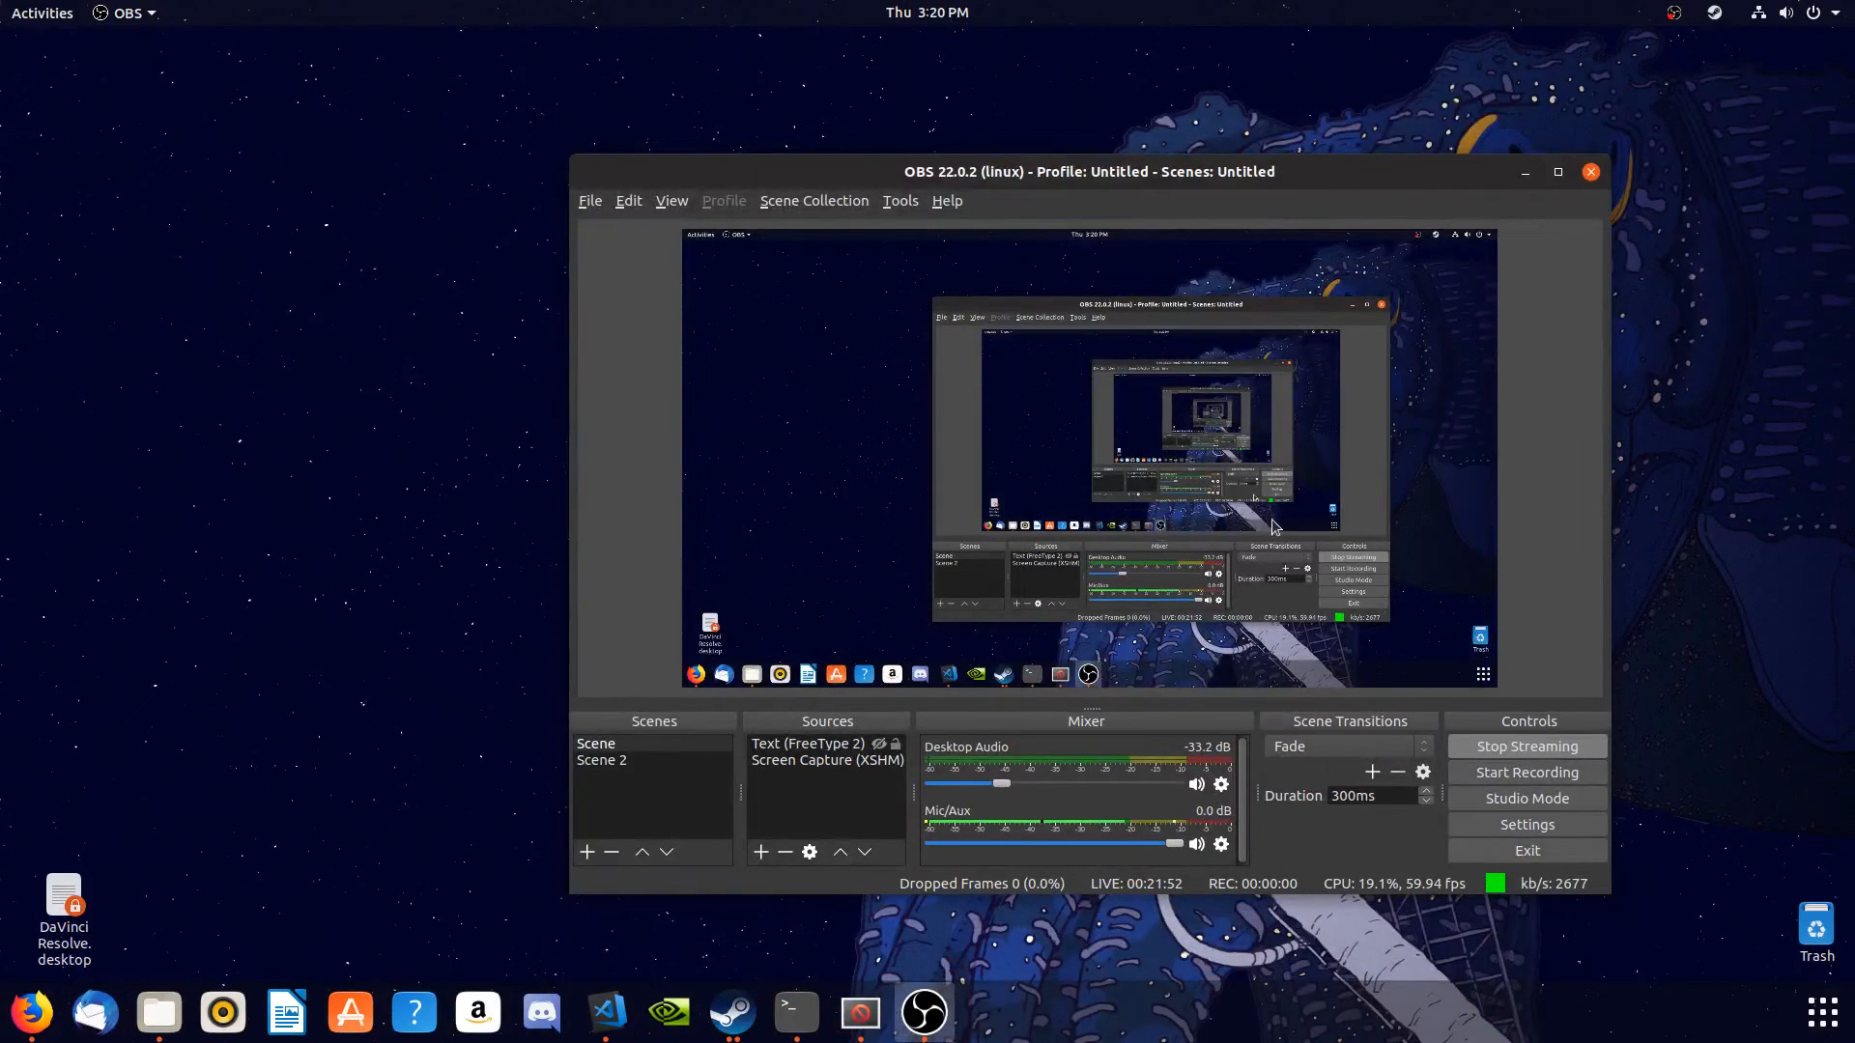
double_click(1217, 171)
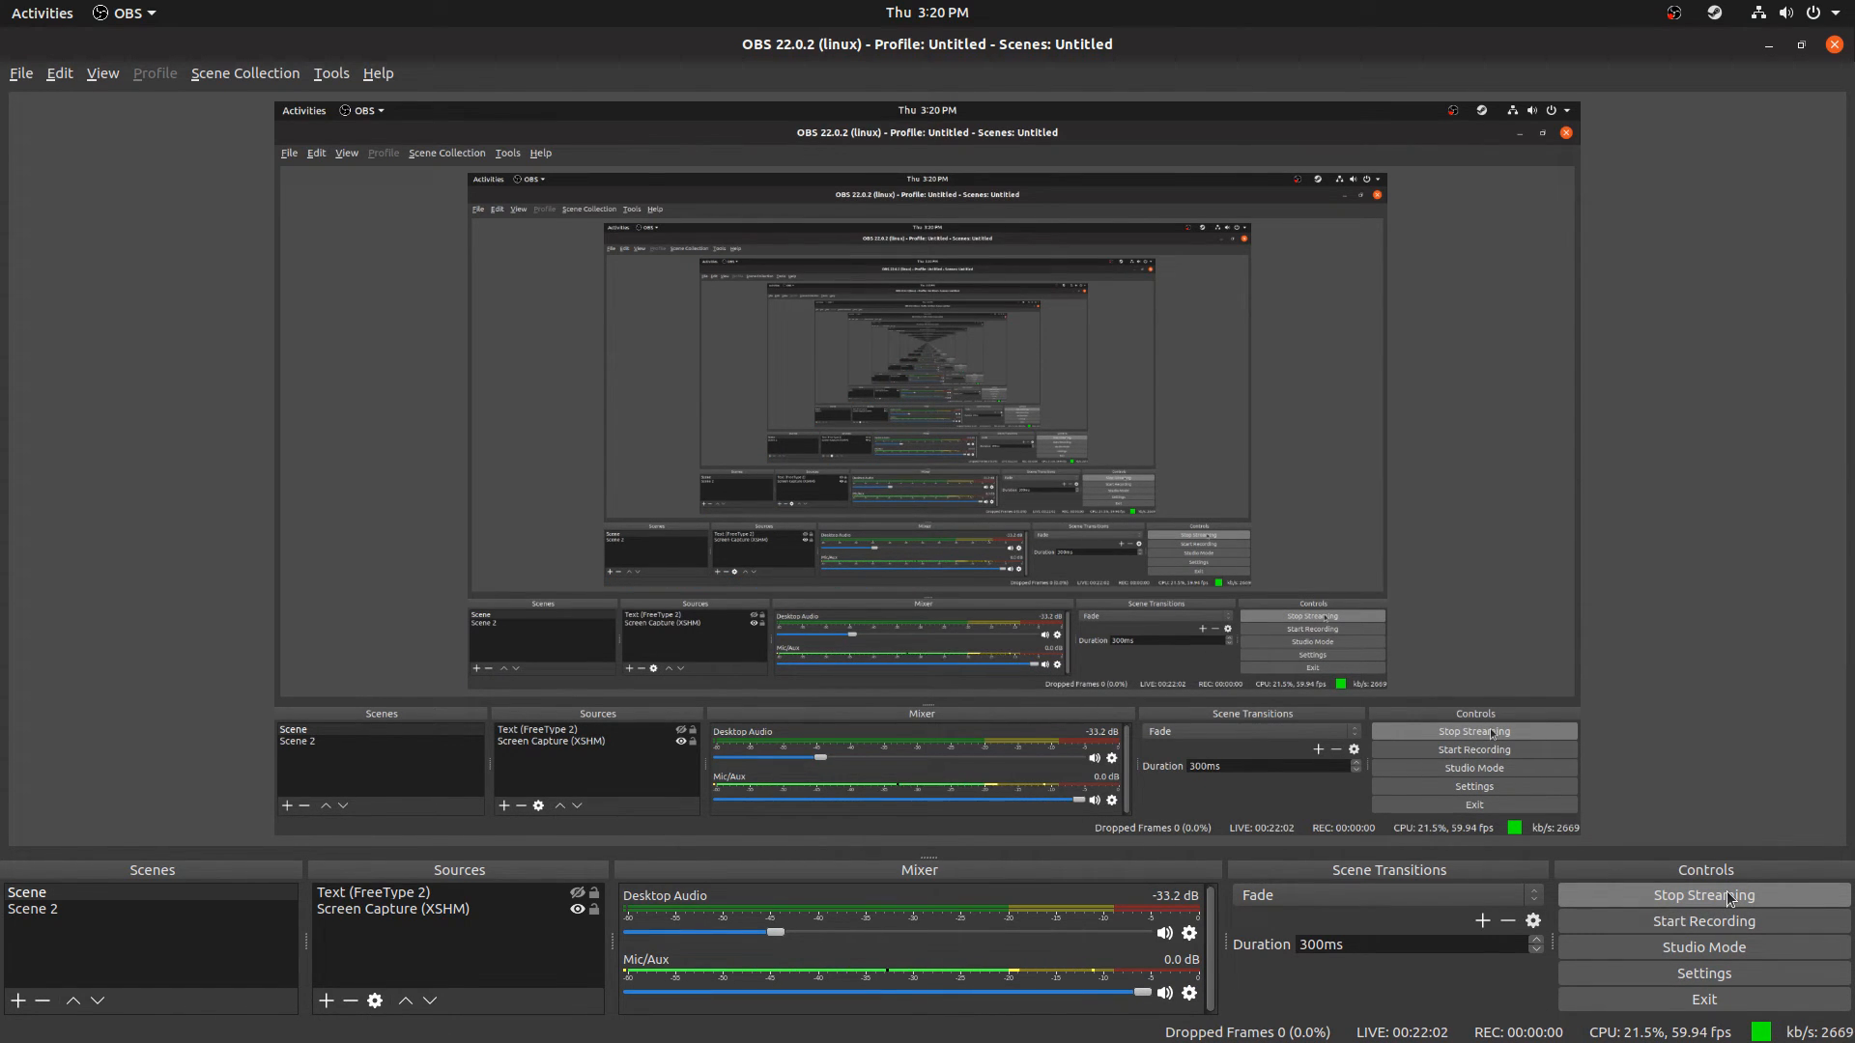
Step: Switch back to Firefox and open the Dynamic Storms post from the website's Tips & Tricks category to get its address
key("alt+Tab")
left_click(953, 810)
left_click(1024, 833)
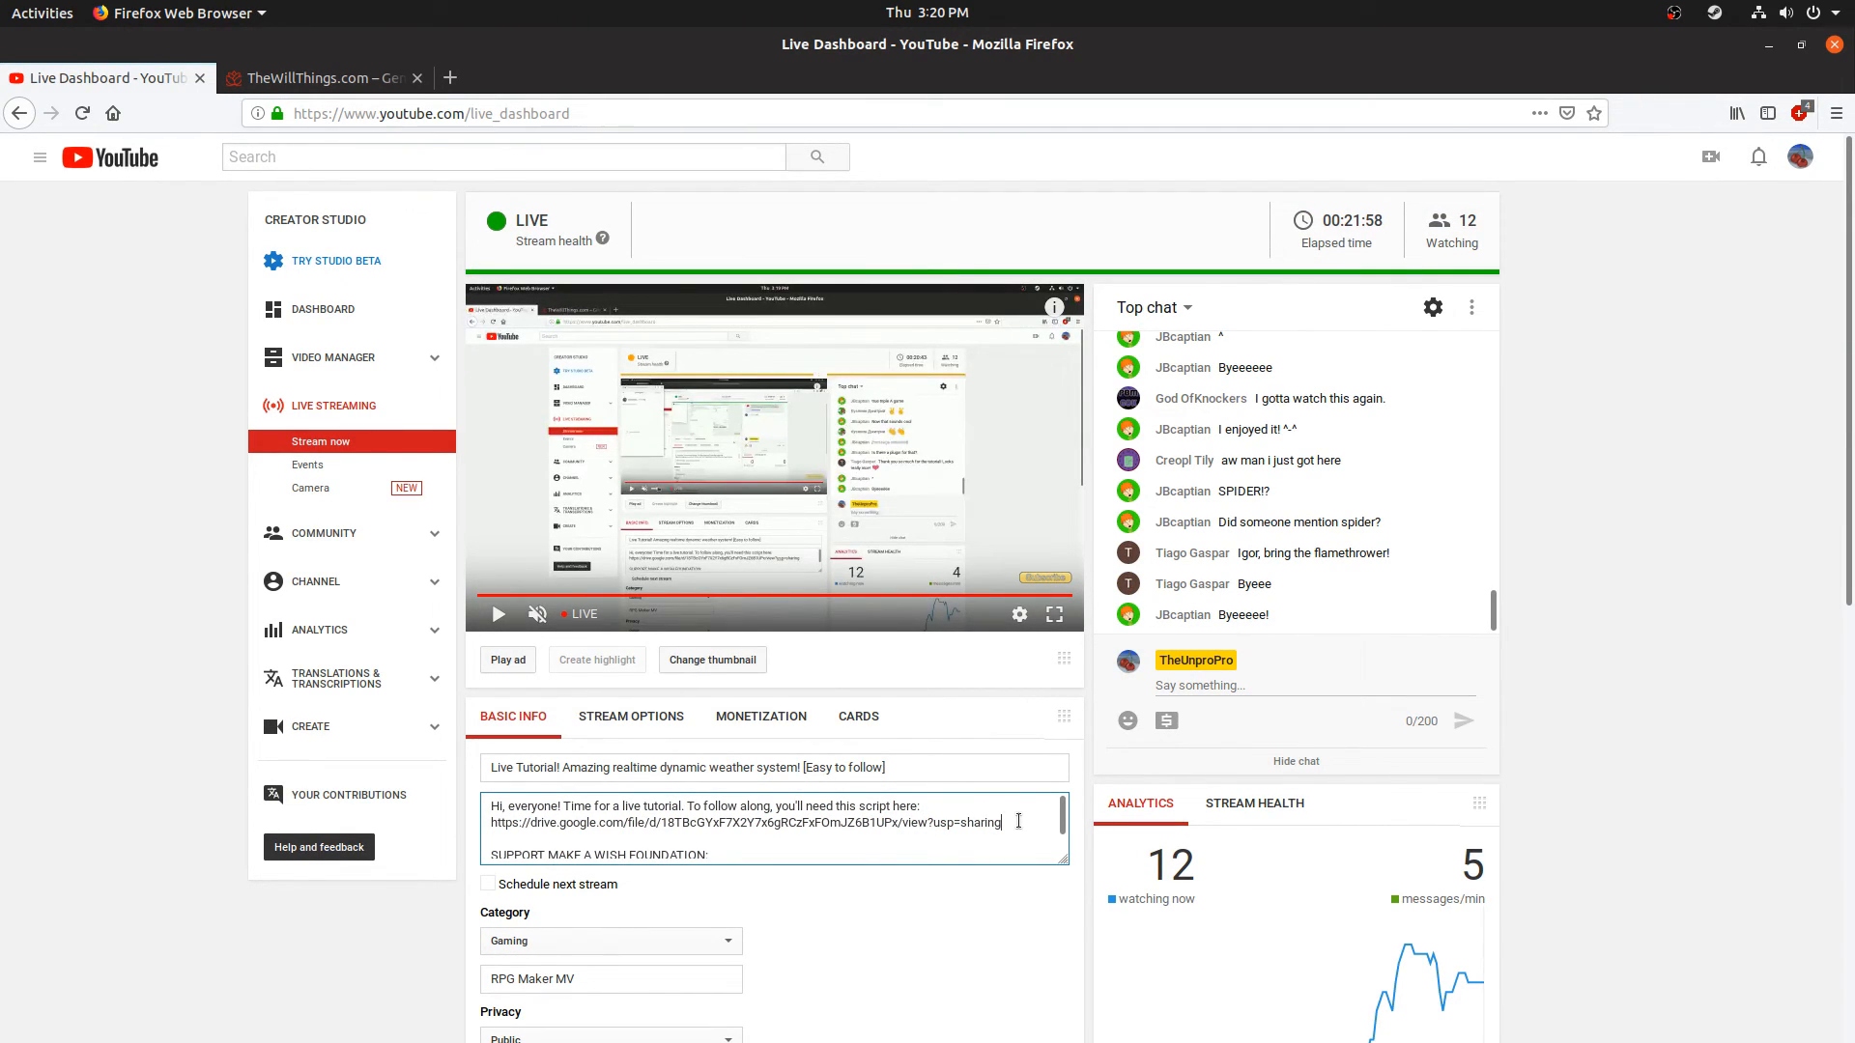
left_click(319, 78)
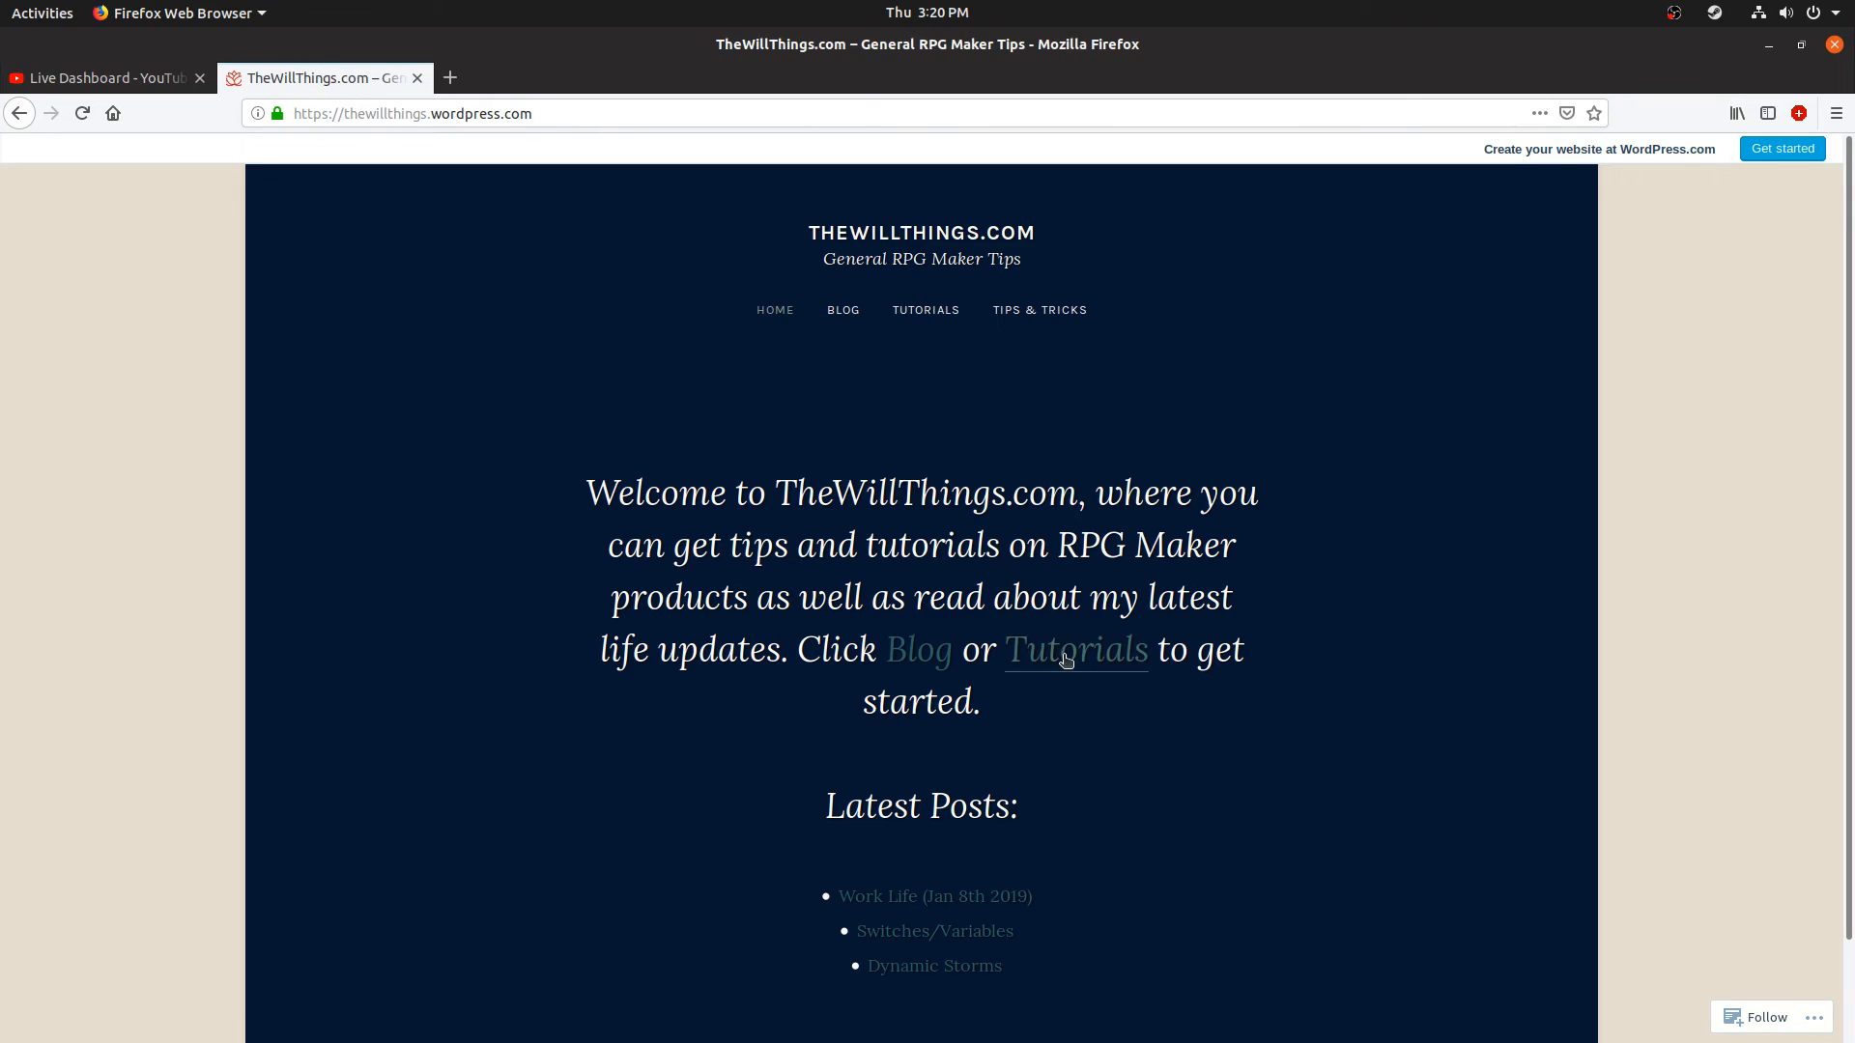
left_click(1036, 311)
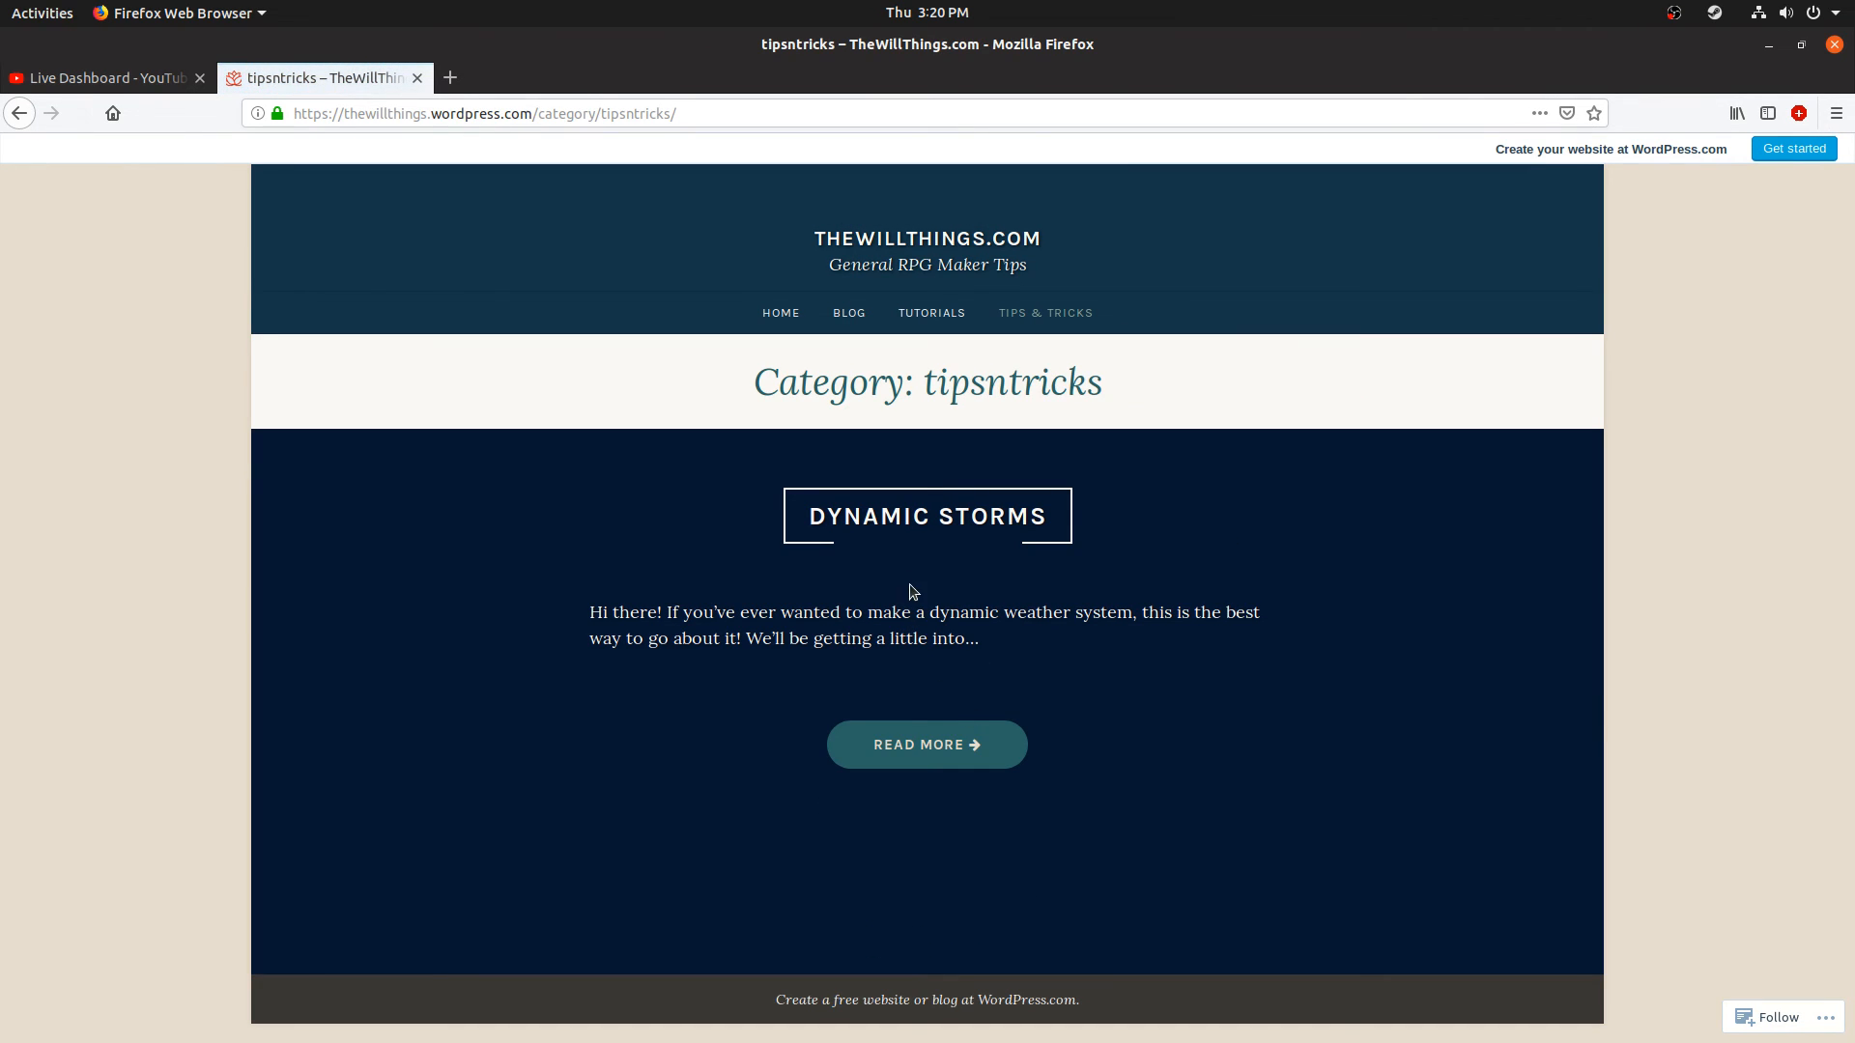
left_click(908, 513)
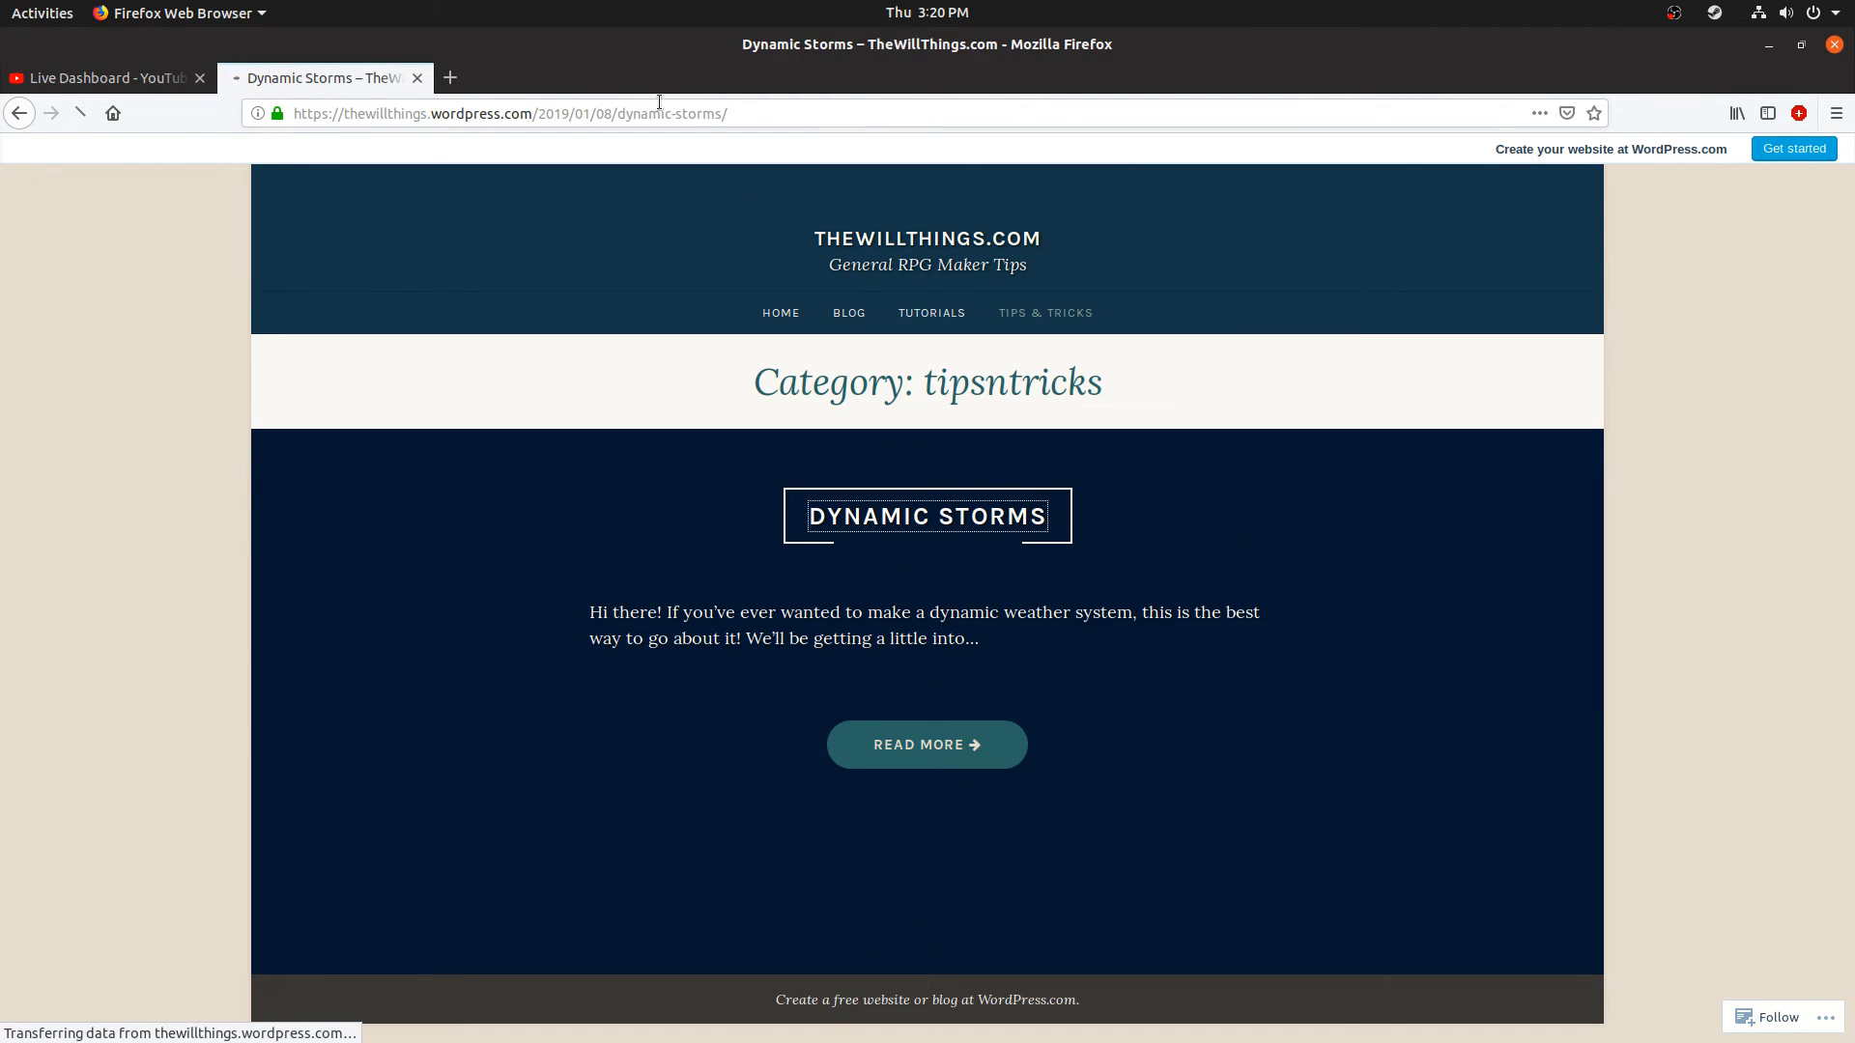
left_click(119, 87)
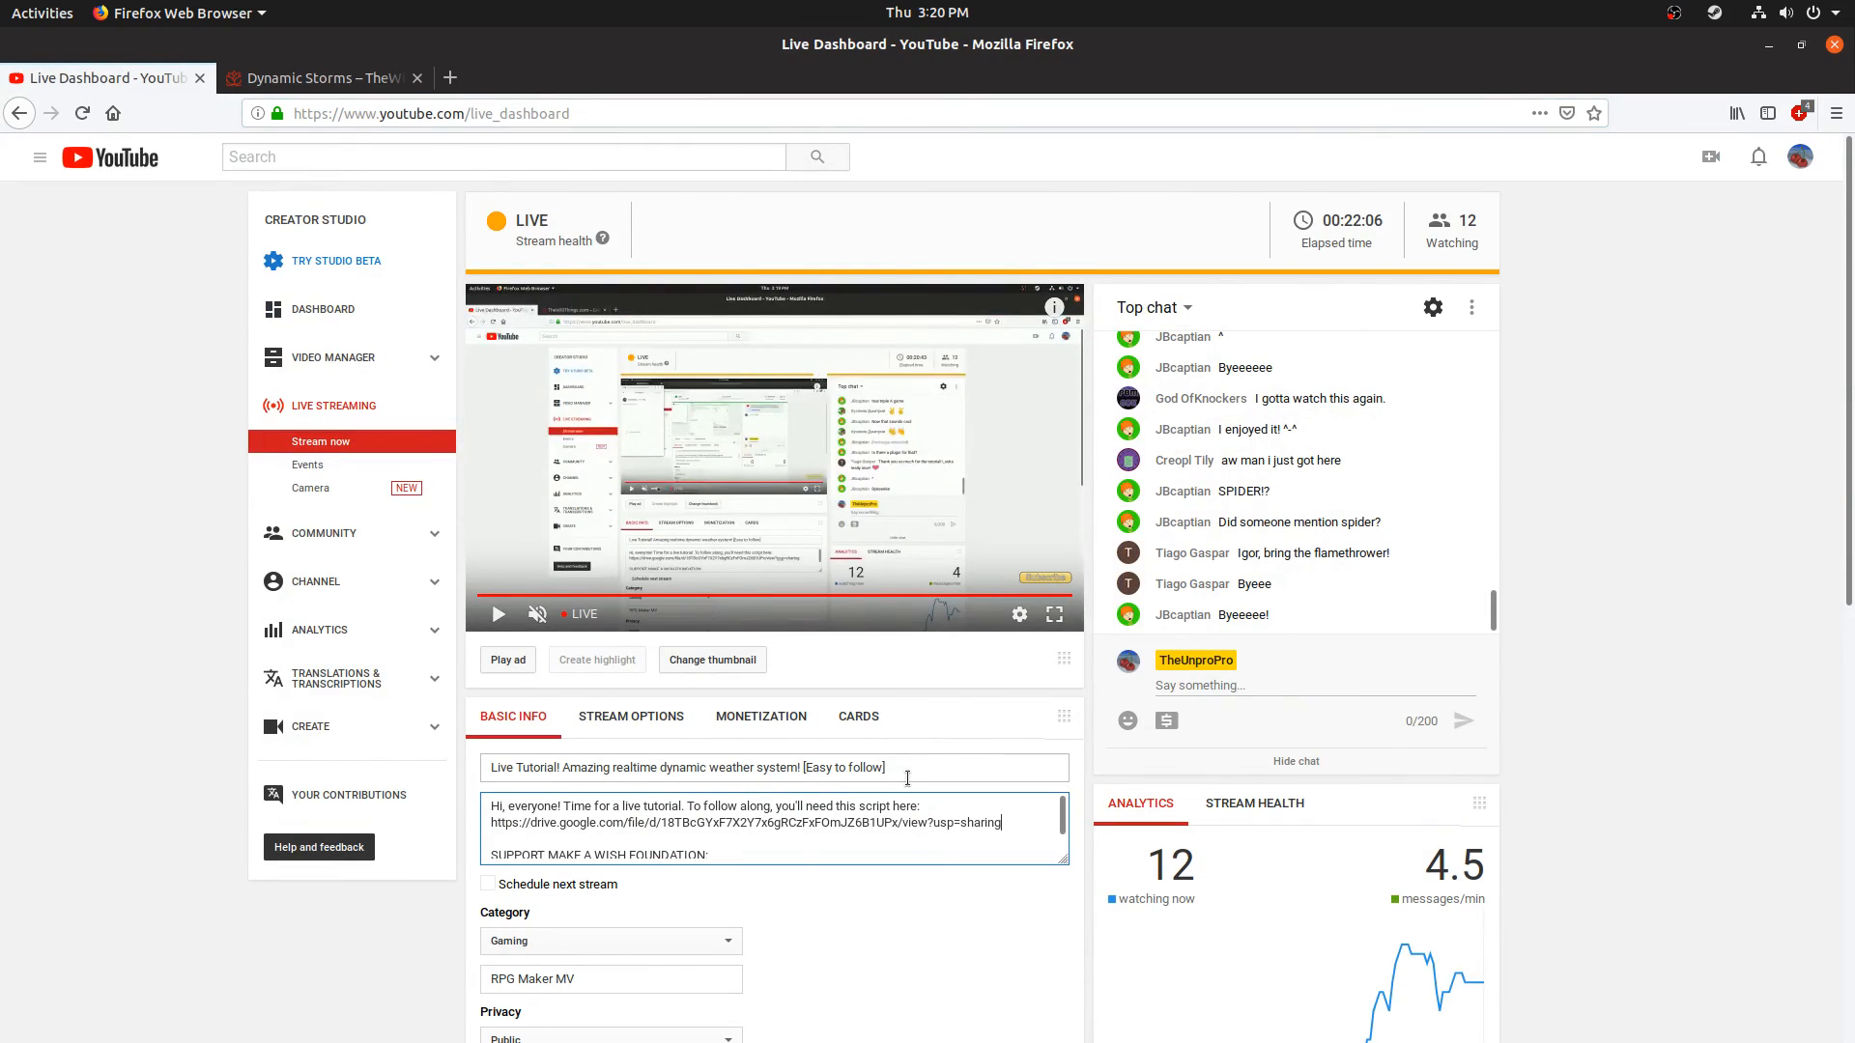
key("Down")
key("Return")
key("Return")
type("Written Guide:")
type("https://thewillthings.wordpress.com/2019/01/08/dynamic-storms/")
left_click(1333, 685)
type("https://thewillthings.wordpress.com/2019/01/08/dynamic-storms/")
key("Return")
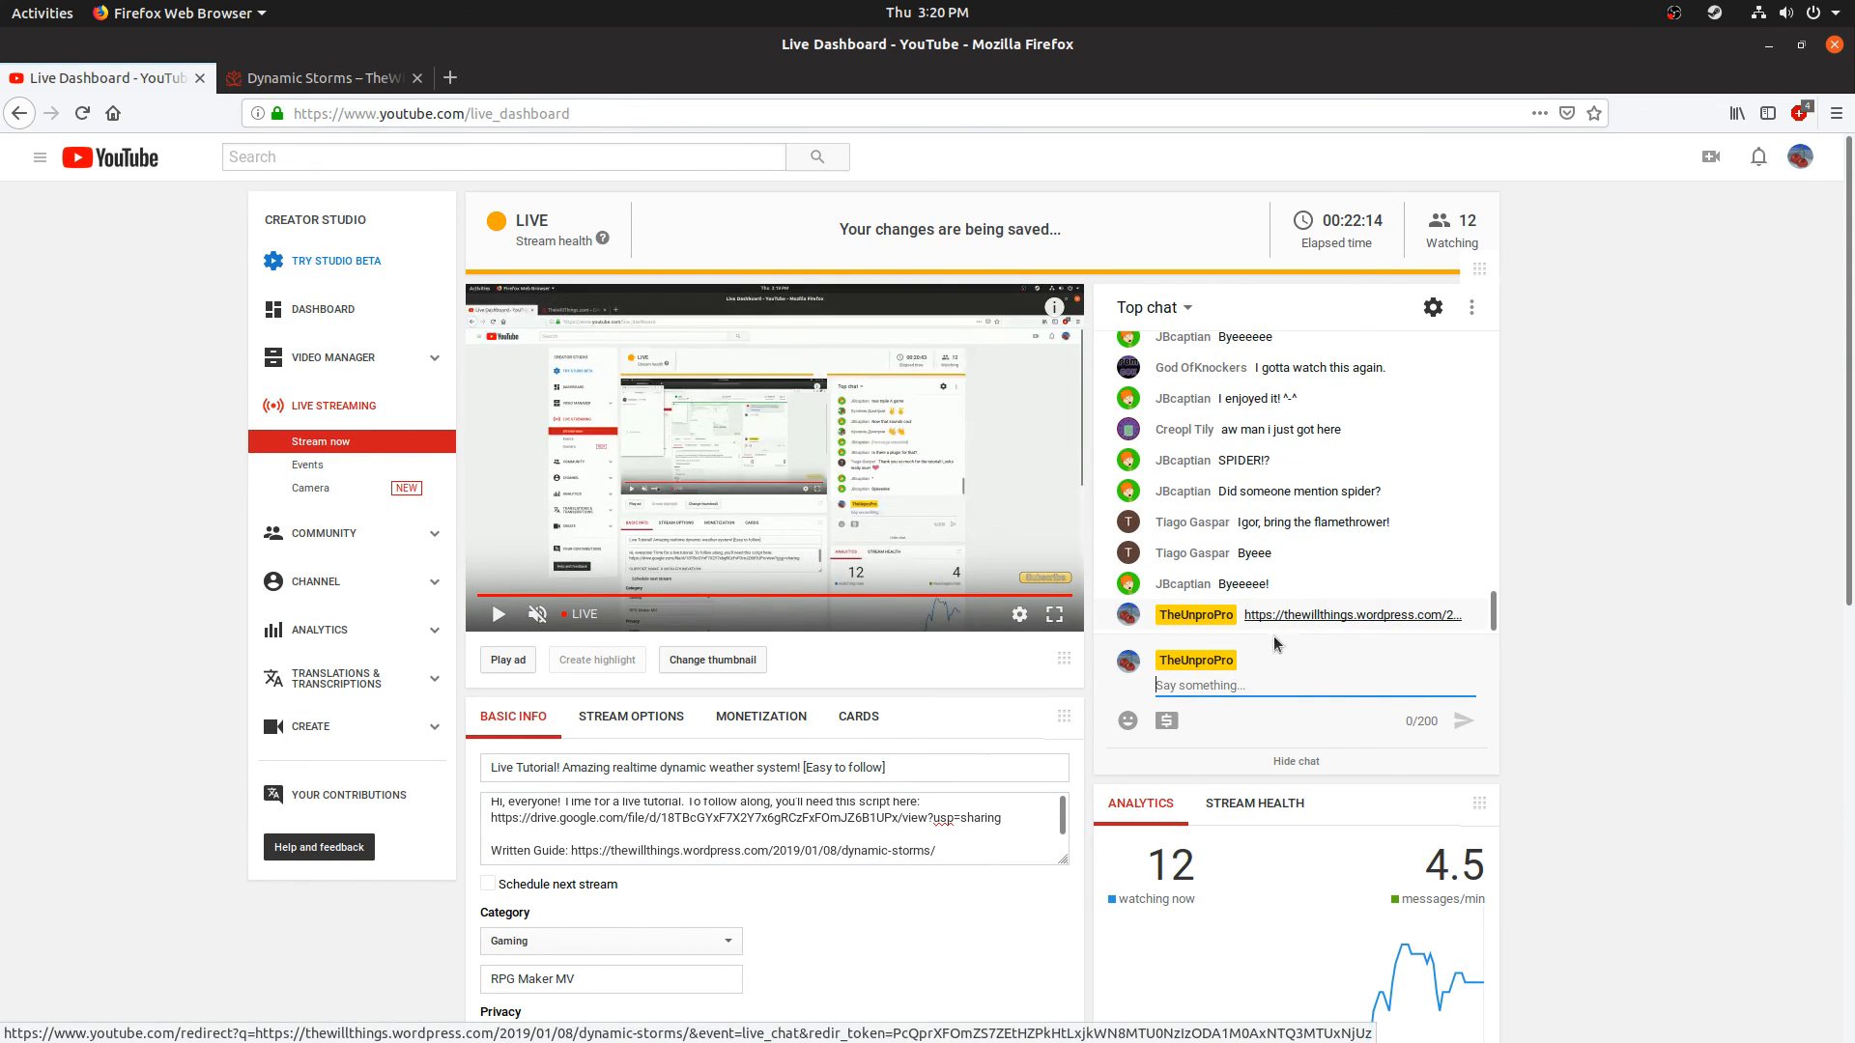